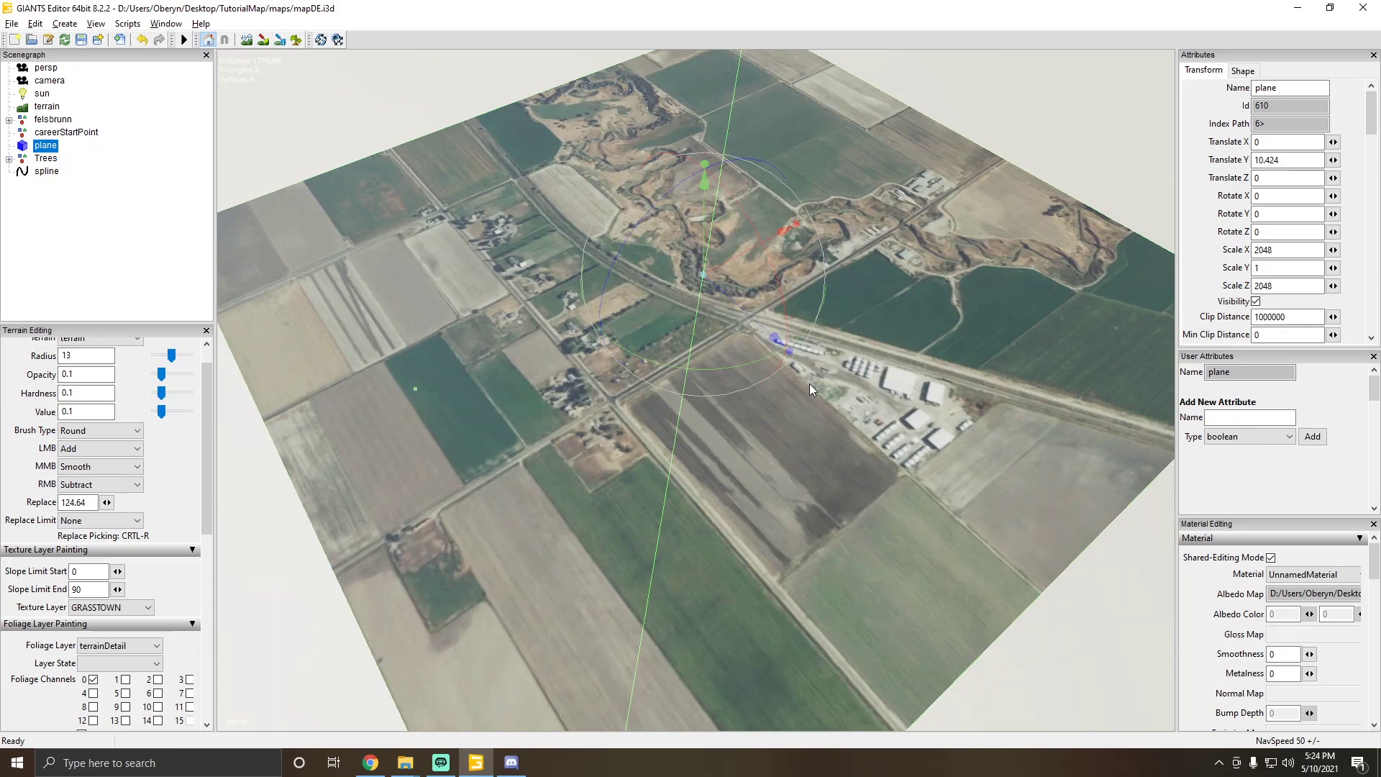
# Step: Examine the aerial photo plane from several angles, following its fields, roads, farmyards and winding river
pyautogui.scroll(3, 723, 316)
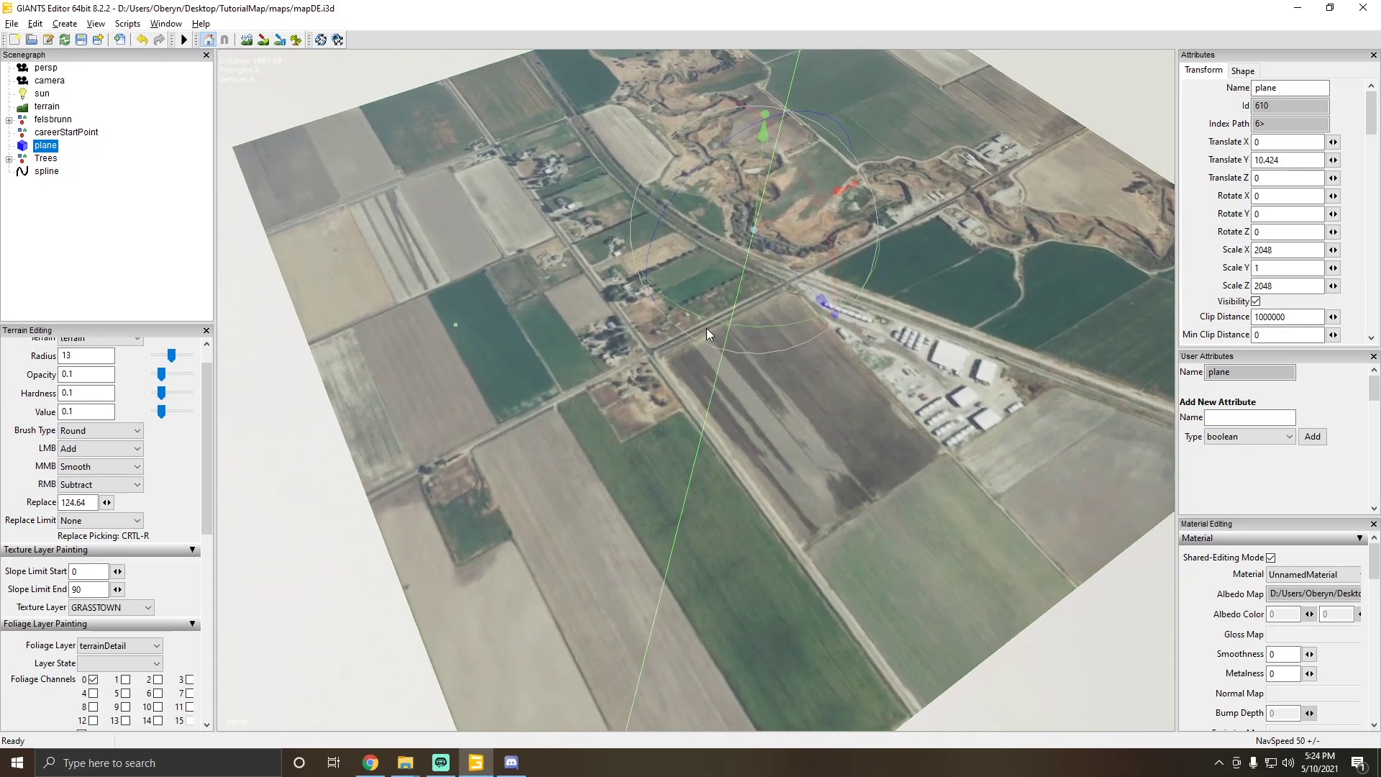
pyautogui.scroll(4, 706, 328)
pyautogui.scroll(-2, 688, 319)
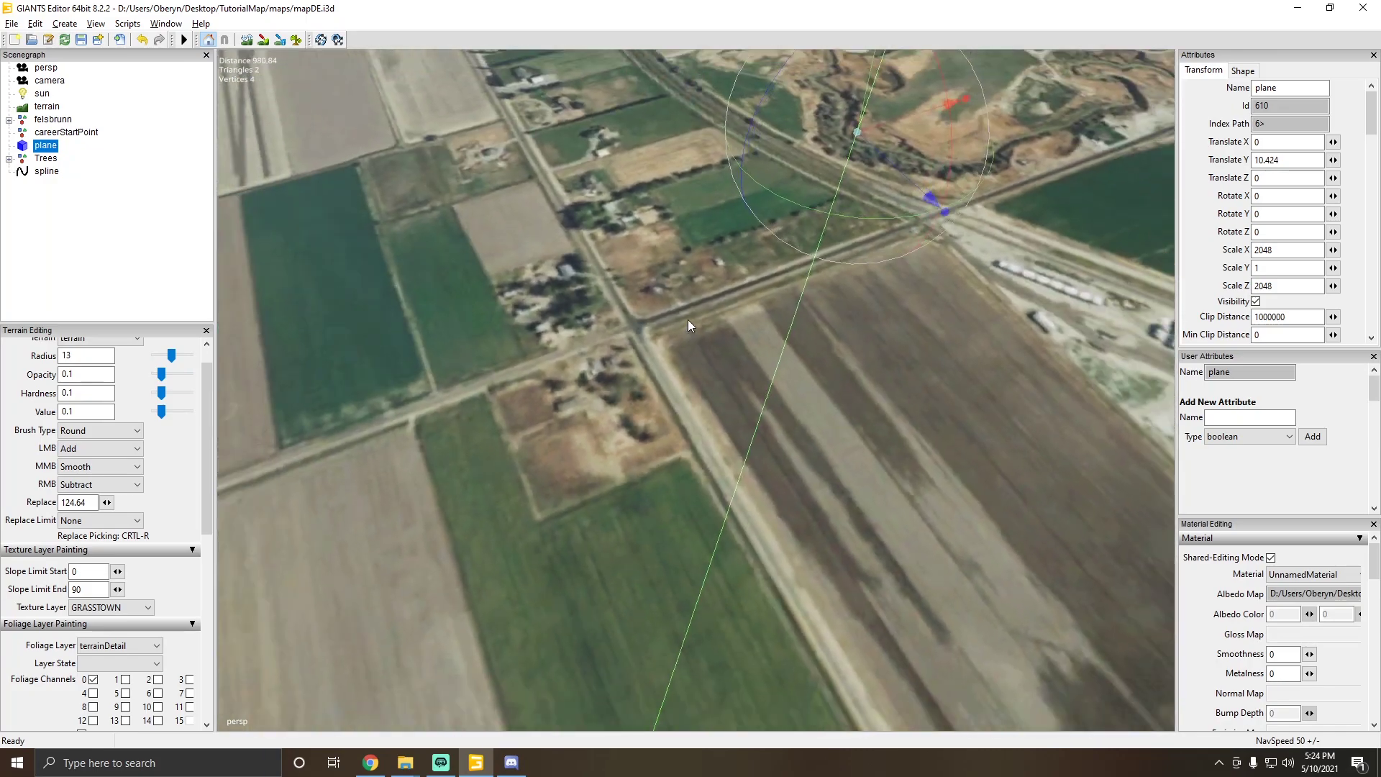
pyautogui.scroll(-2, 696, 319)
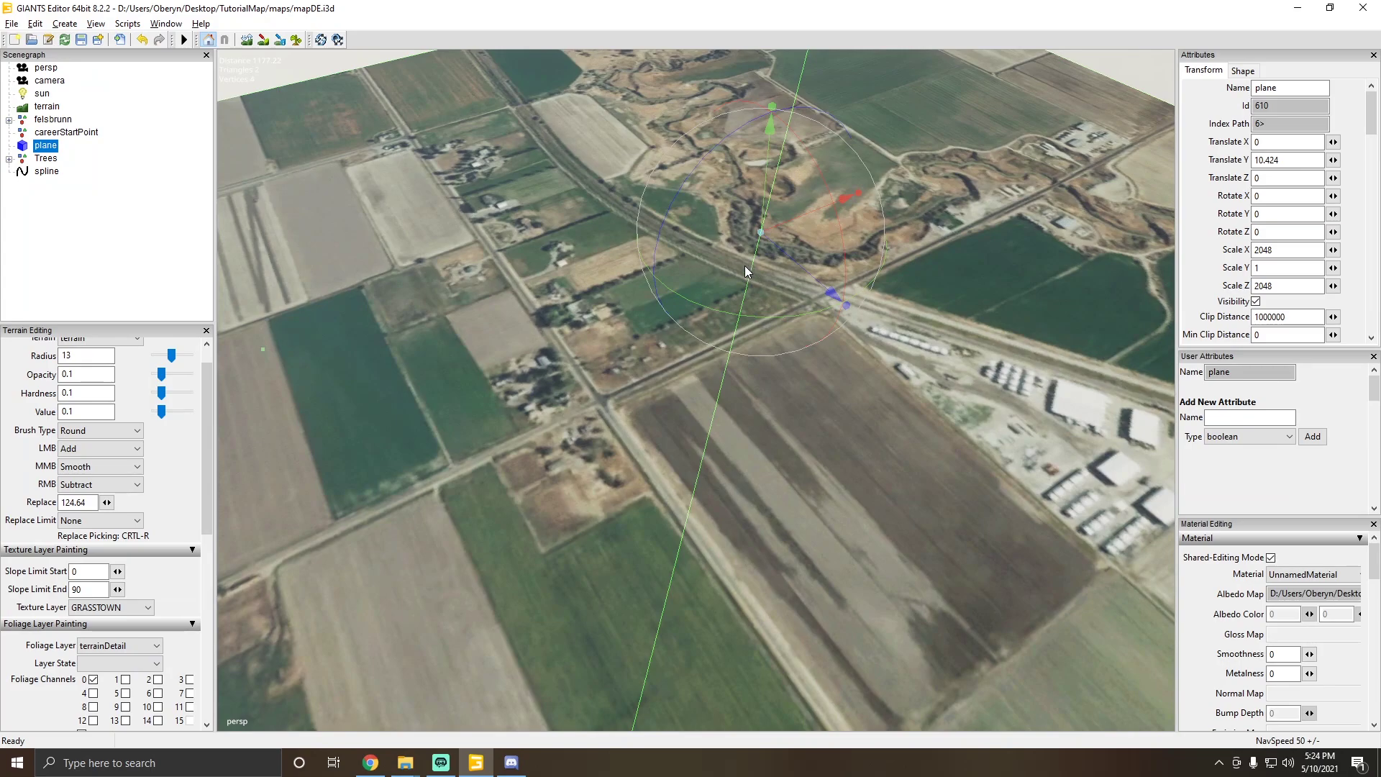
pyautogui.keyDown('alt'); pyautogui.moveTo(622, 403); pyautogui.dragTo(584, 394); pyautogui.keyUp('alt')
pyautogui.keyDown('alt'); pyautogui.moveTo(653, 347); pyautogui.dragTo(671, 365); pyautogui.keyUp('alt')
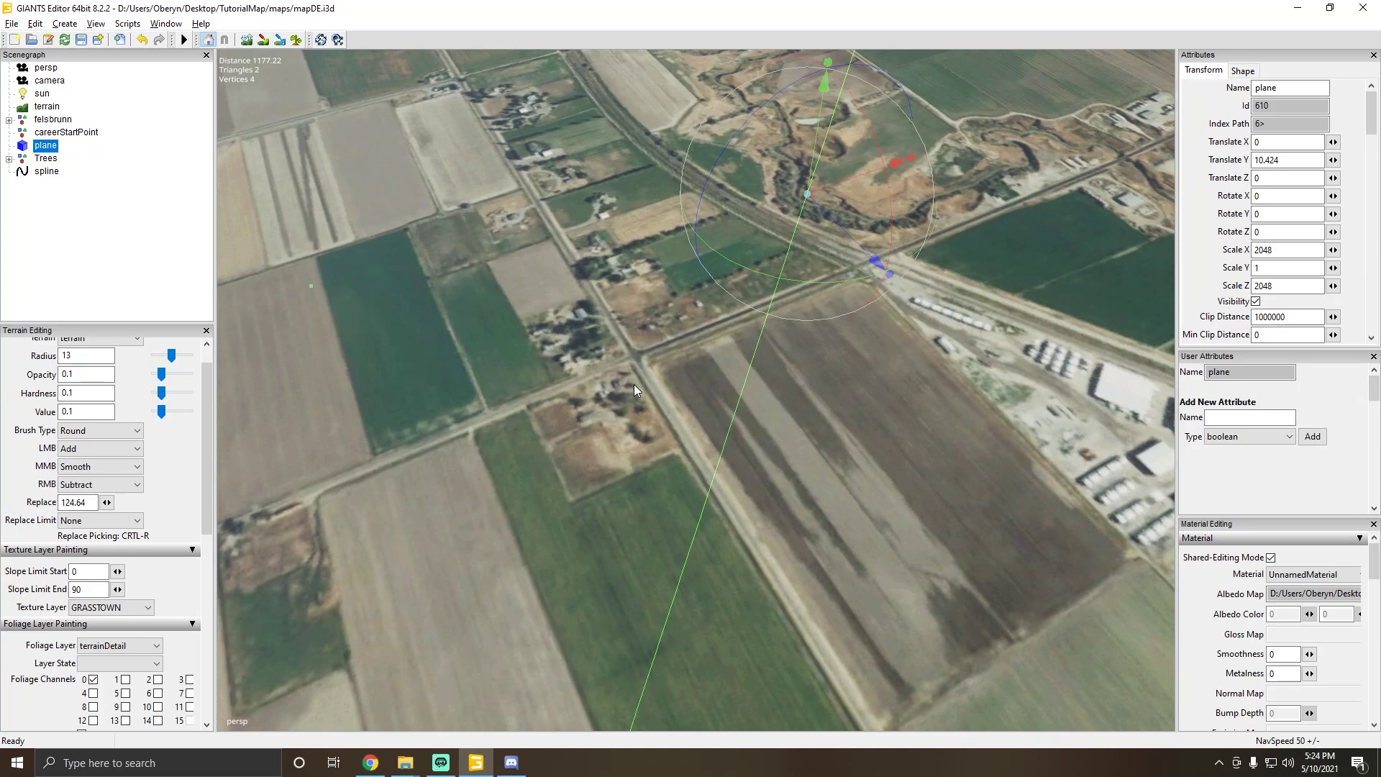
pyautogui.keyDown('alt'); pyautogui.moveTo(641, 365); pyautogui.dragTo(671, 377); pyautogui.keyUp('alt')
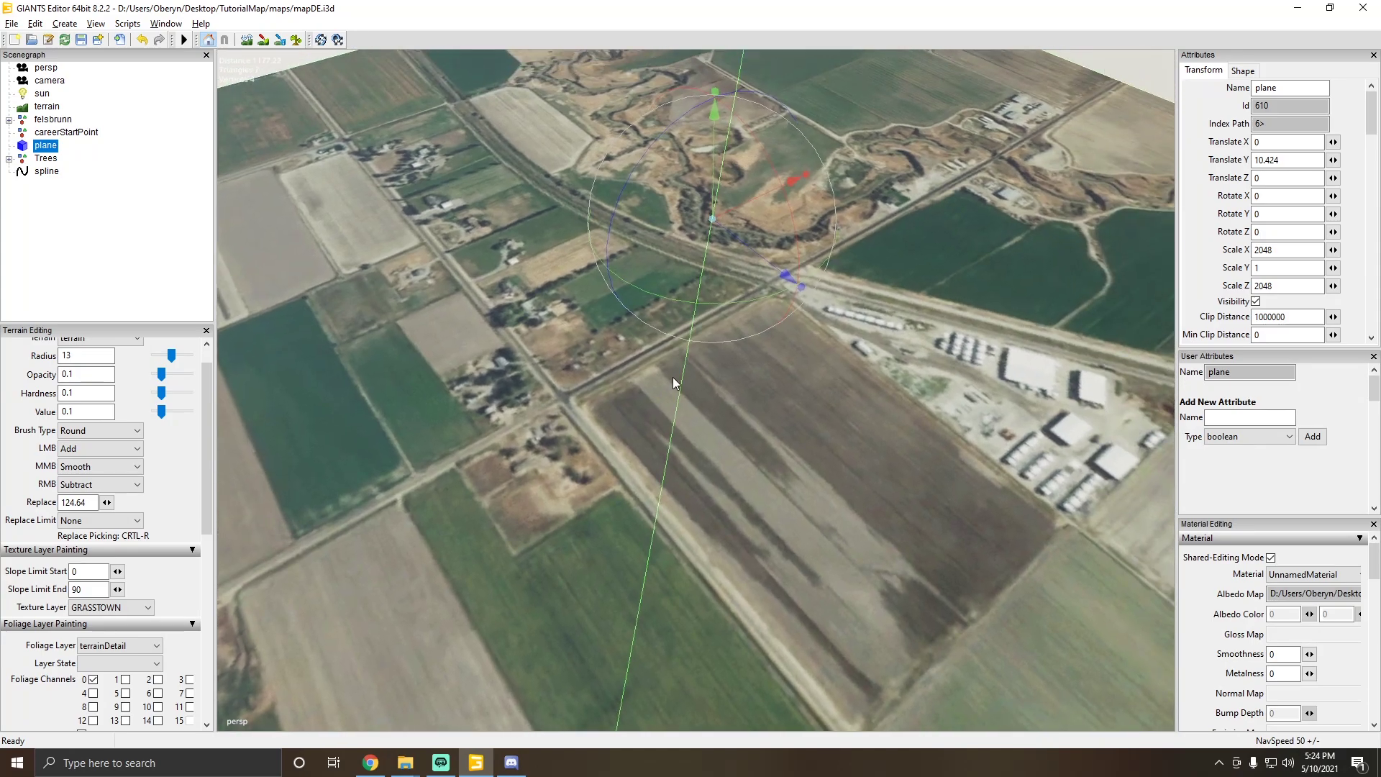
pyautogui.keyDown('alt'); pyautogui.moveTo(677, 316); pyautogui.dragTo(618, 336); pyautogui.keyUp('alt')
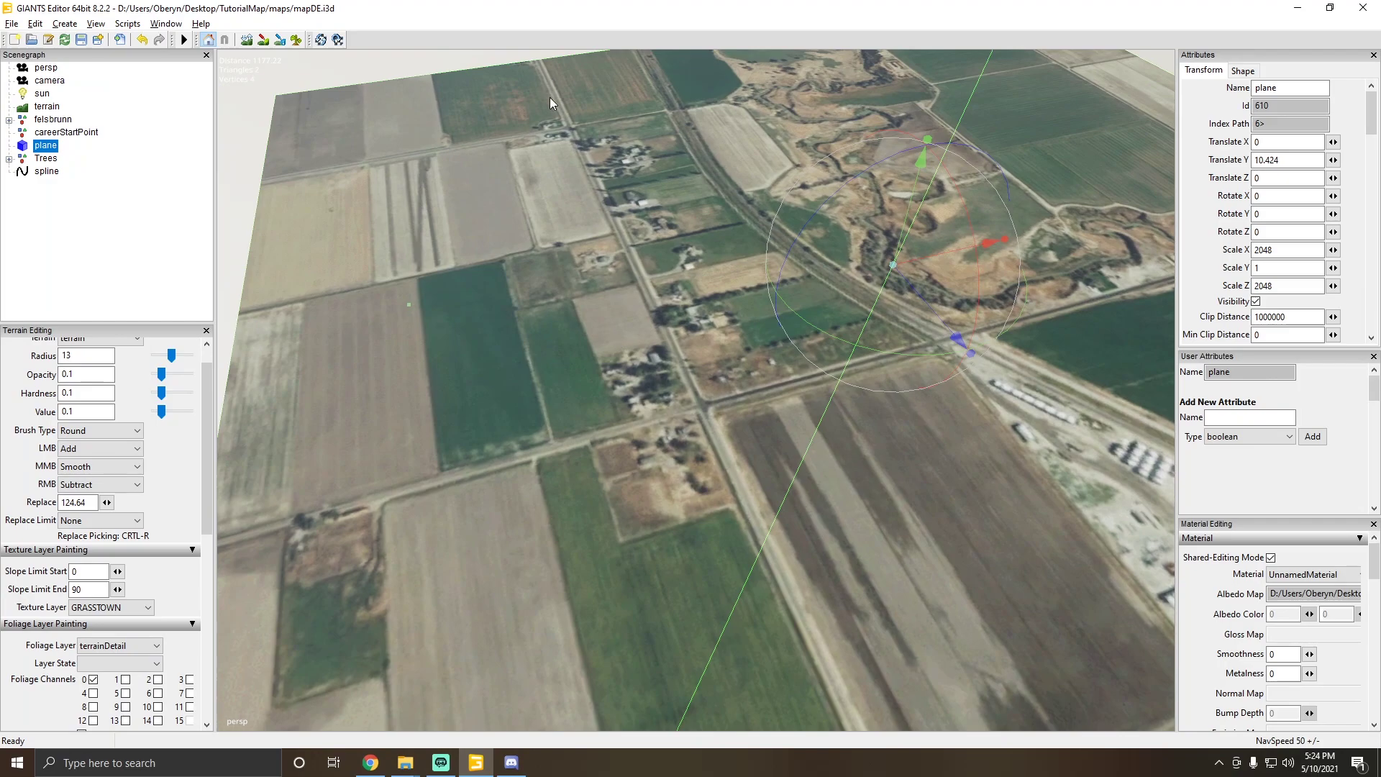
pyautogui.keyDown('alt'); pyautogui.moveTo(549, 97); pyautogui.dragTo(735, 237); pyautogui.keyUp('alt')
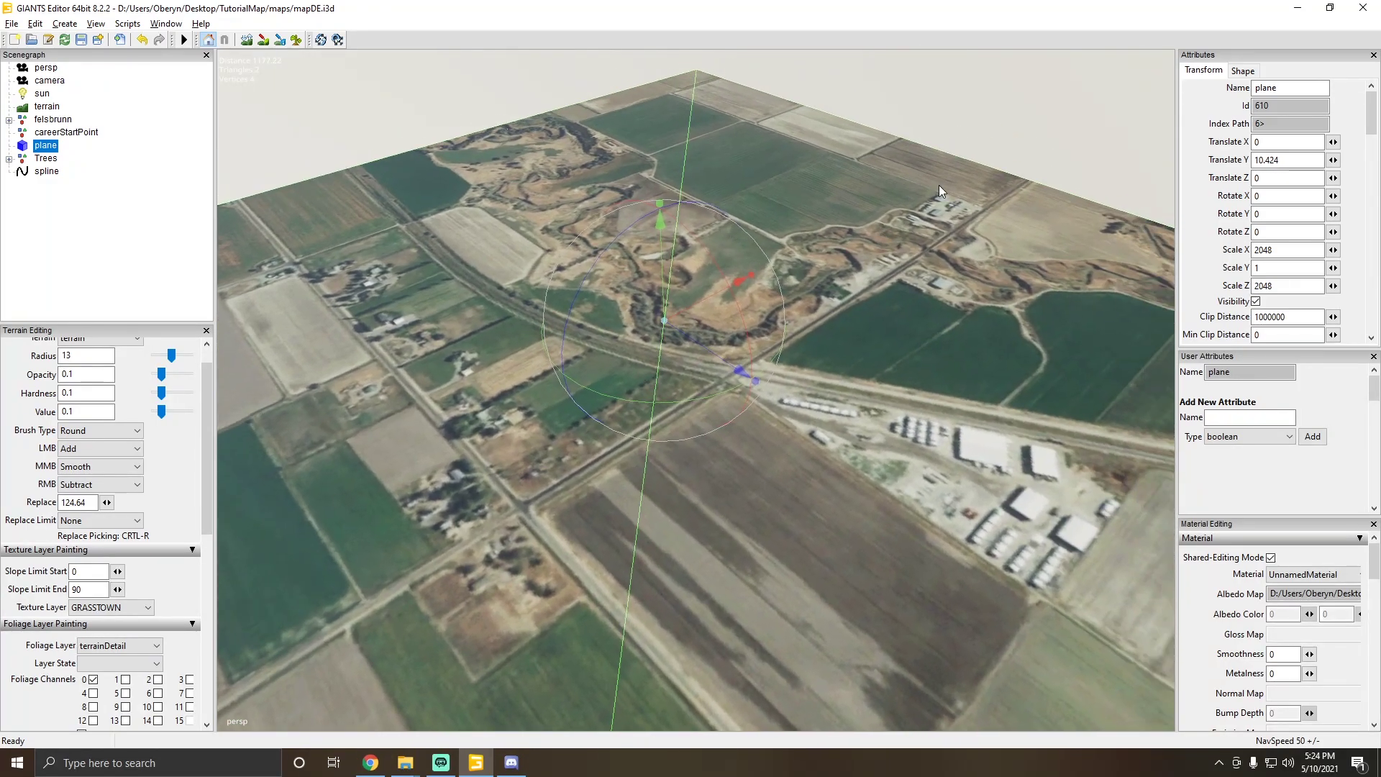
pyautogui.keyDown('alt'); pyautogui.moveTo(939, 184); pyautogui.dragTo(667, 230); pyautogui.keyUp('alt')
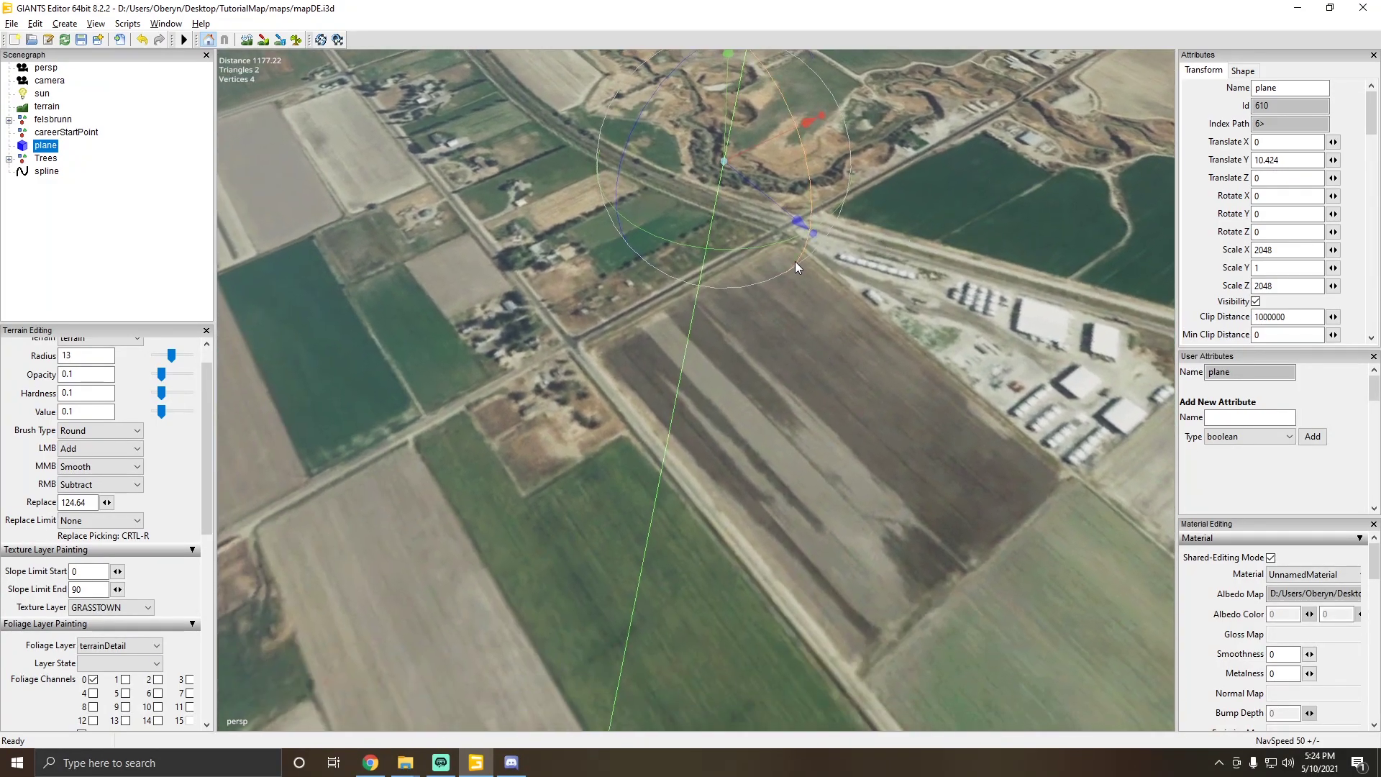
pyautogui.keyDown('alt'); pyautogui.moveTo(796, 305); pyautogui.dragTo(844, 269); pyautogui.keyUp('alt')
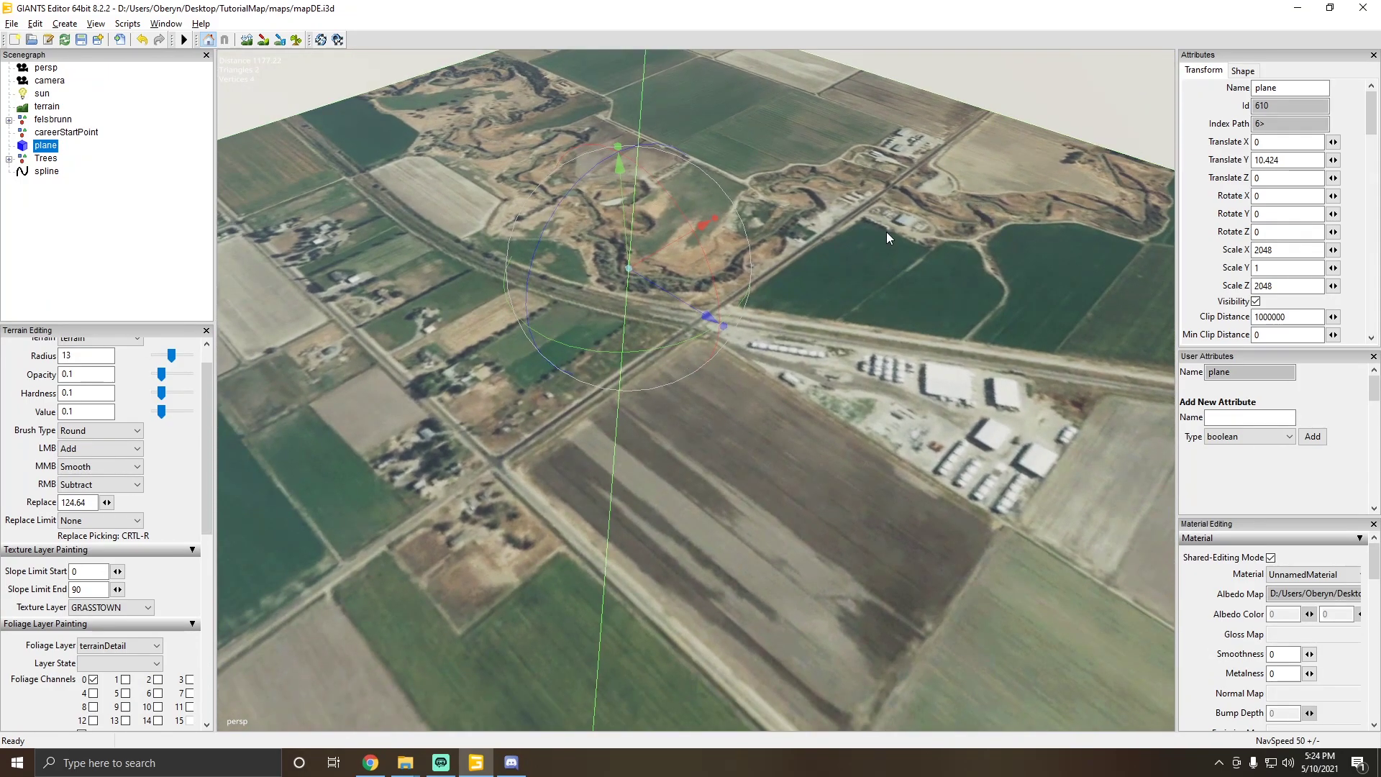
pyautogui.keyDown('alt'); pyautogui.moveTo(886, 231); pyautogui.dragTo(804, 239); pyautogui.keyUp('alt')
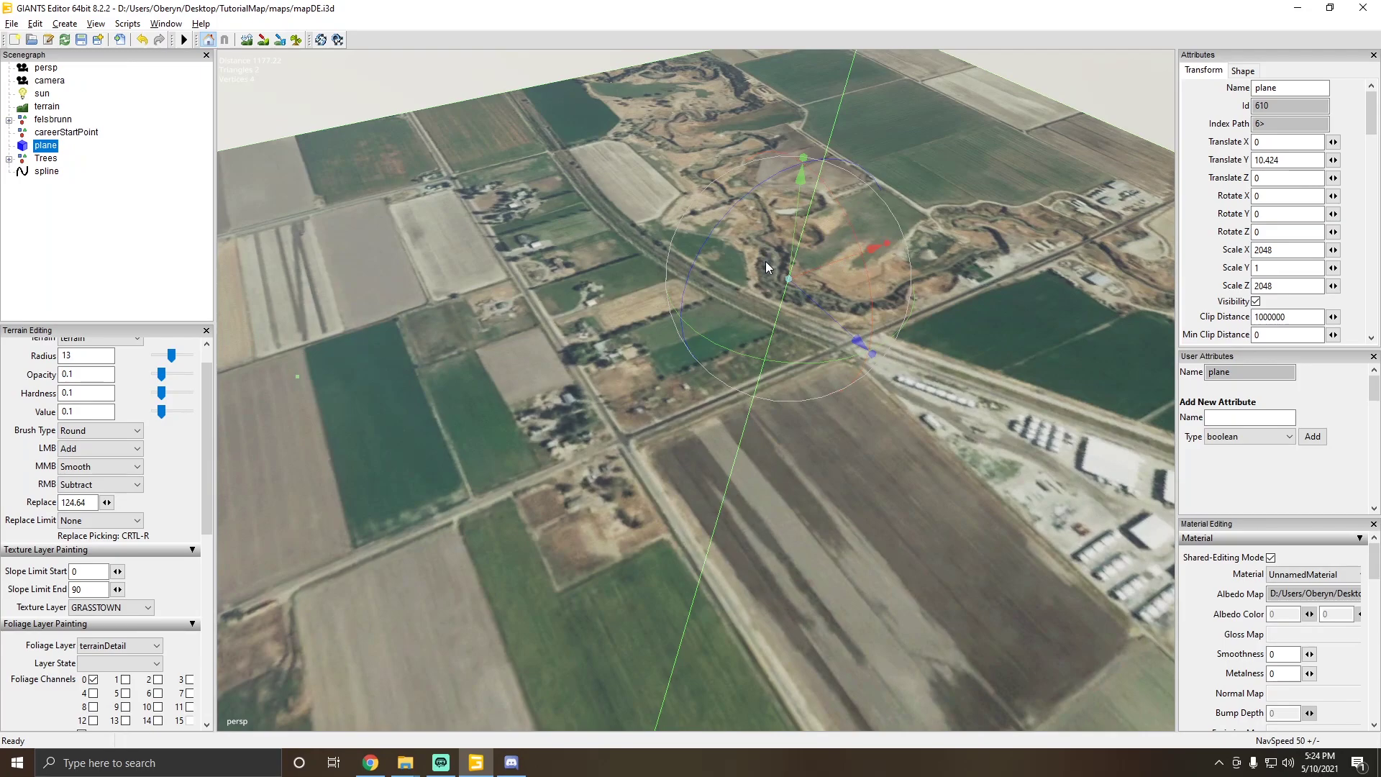
pyautogui.keyDown('alt'); pyautogui.moveTo(715, 251); pyautogui.dragTo(697, 345); pyautogui.keyUp('alt')
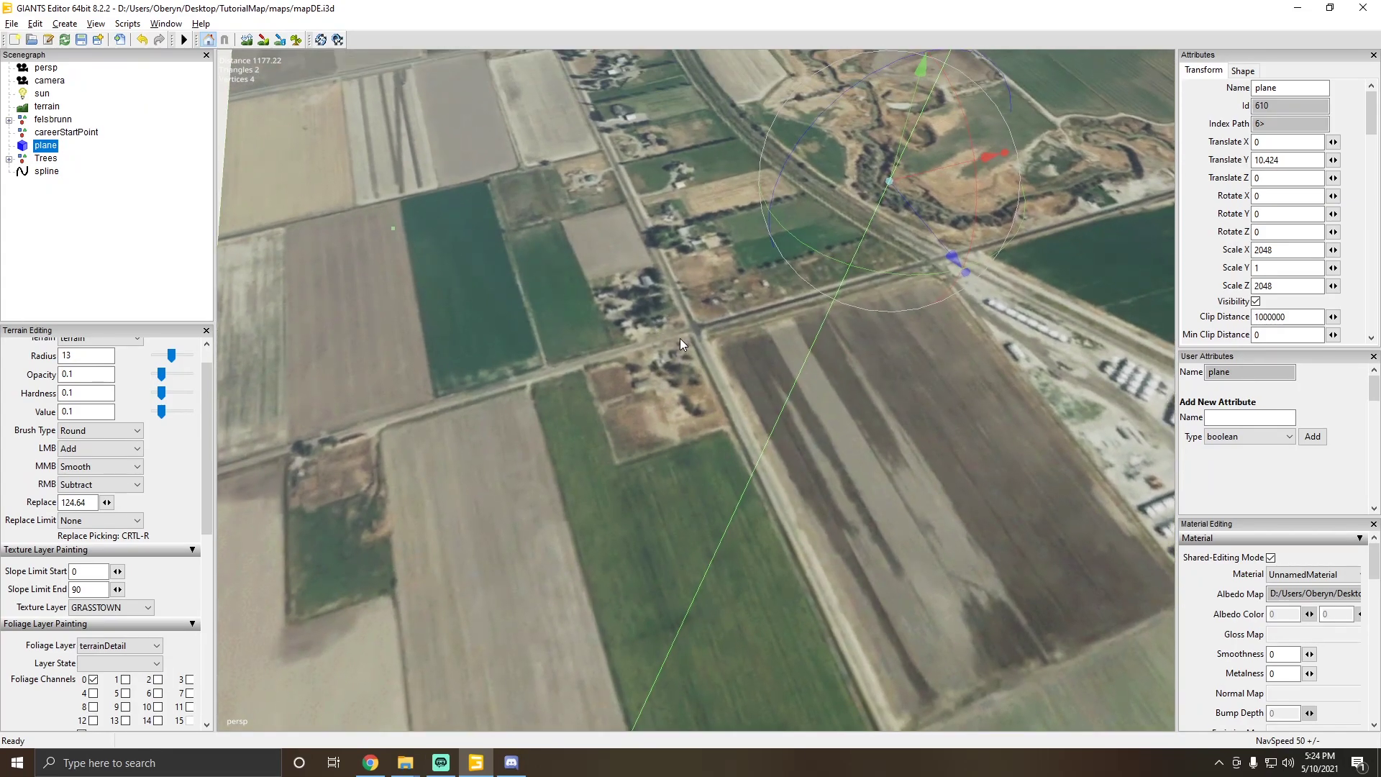
pyautogui.keyDown('alt'); pyautogui.moveTo(830, 344); pyautogui.dragTo(857, 322); pyautogui.keyUp('alt')
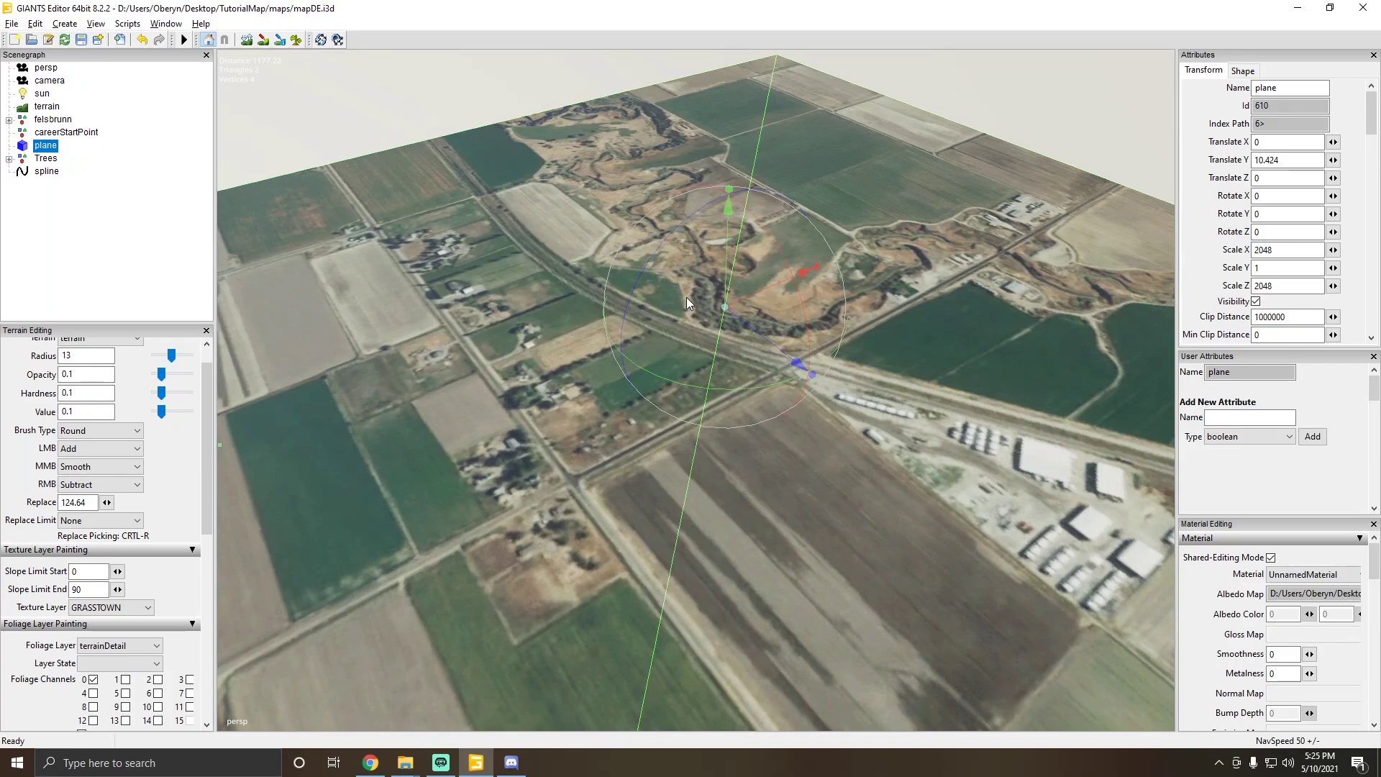
# Step: Lower the aerial photo plane beneath the terrain to a Translate Y of about -43.7 and inspect the river channel
pyautogui.keyDown('alt'); pyautogui.moveTo(686, 296); pyautogui.dragTo(693, 320); pyautogui.keyUp('alt')
pyautogui.moveTo(691, 174); pyautogui.dragTo(697, 200)
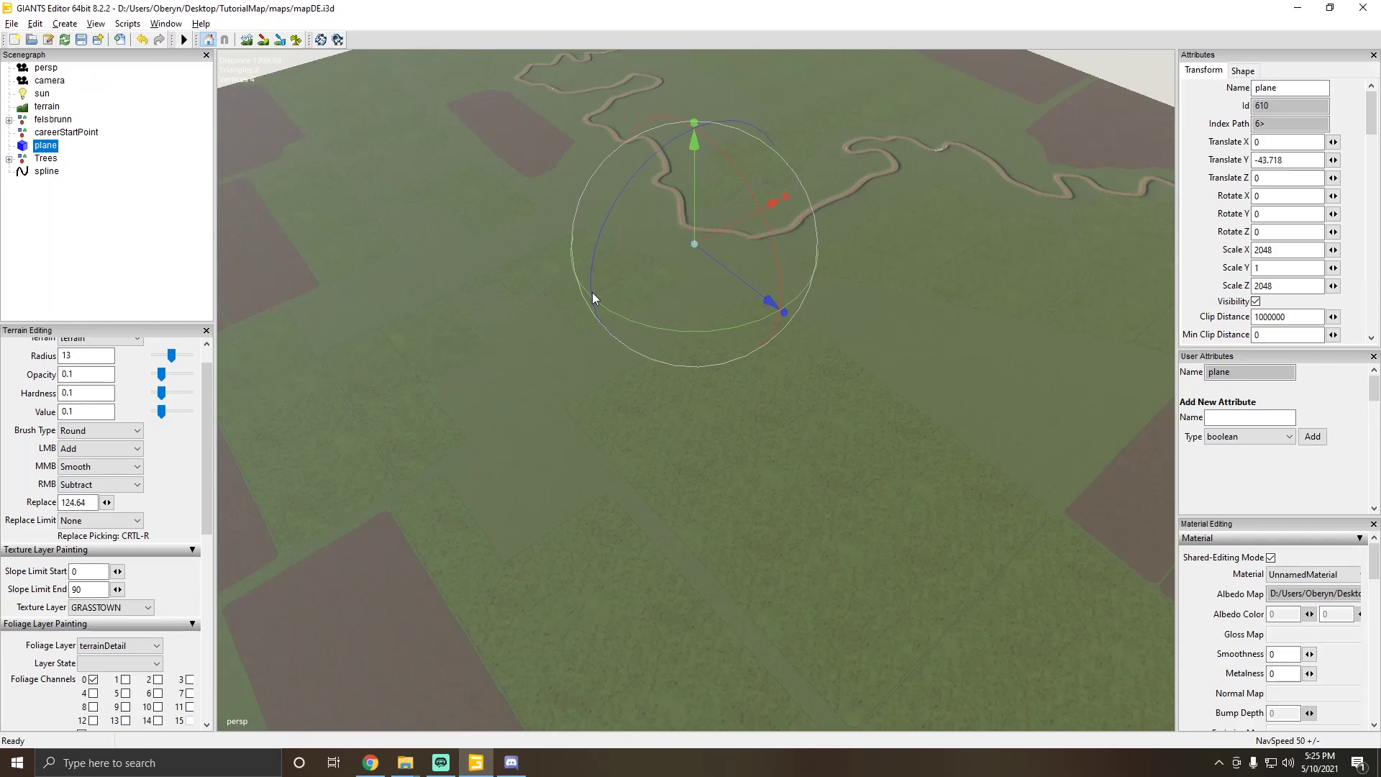
pyautogui.keyDown('alt'); pyautogui.moveTo(592, 292); pyautogui.dragTo(390, 277); pyautogui.keyUp('alt')
pyautogui.scroll(4, 525, 297)
pyautogui.scroll(3, 663, 219)
pyautogui.scroll(5, 690, 202)
pyautogui.scroll(-6, 388, 277)
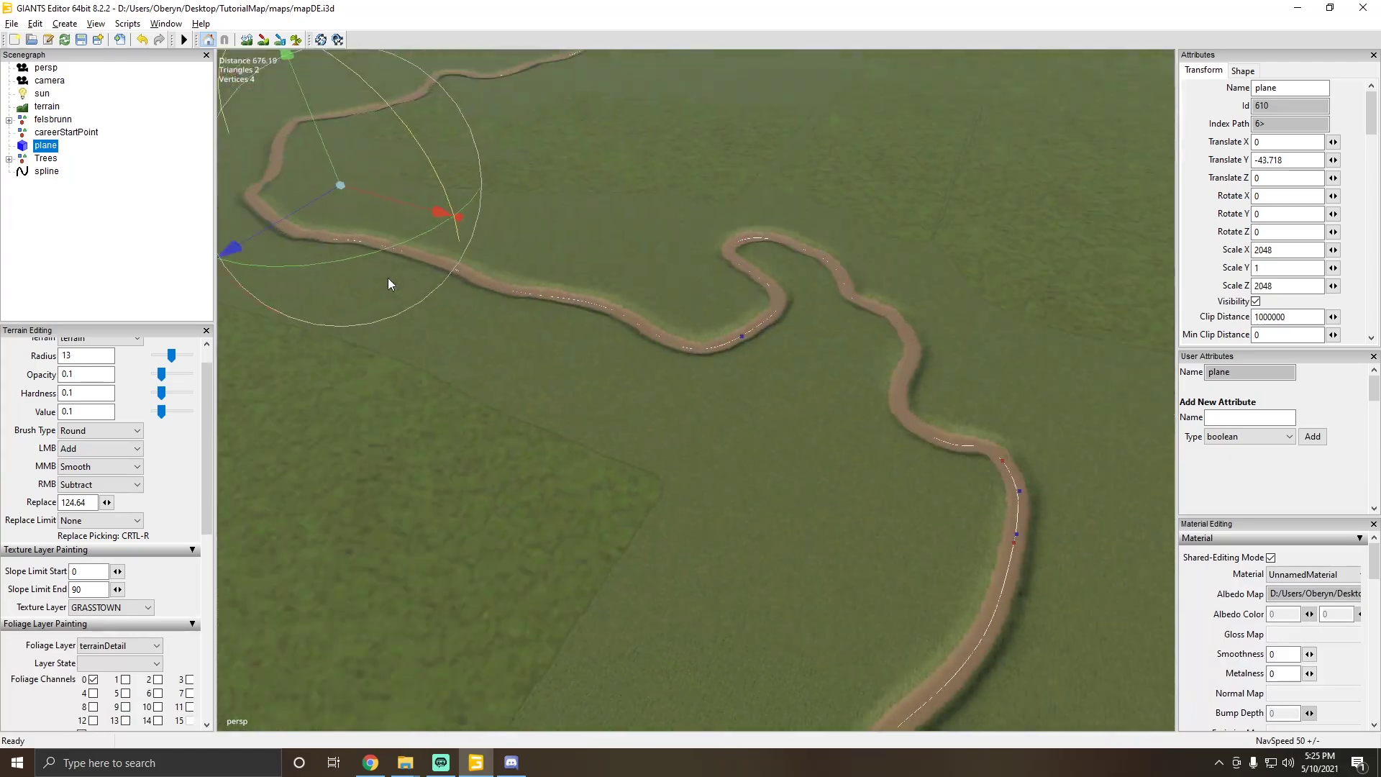
# Step: Switch to Google Maps in Chrome and study the river bluffs and roadside terrain in Street View
pyautogui.click(370, 762)
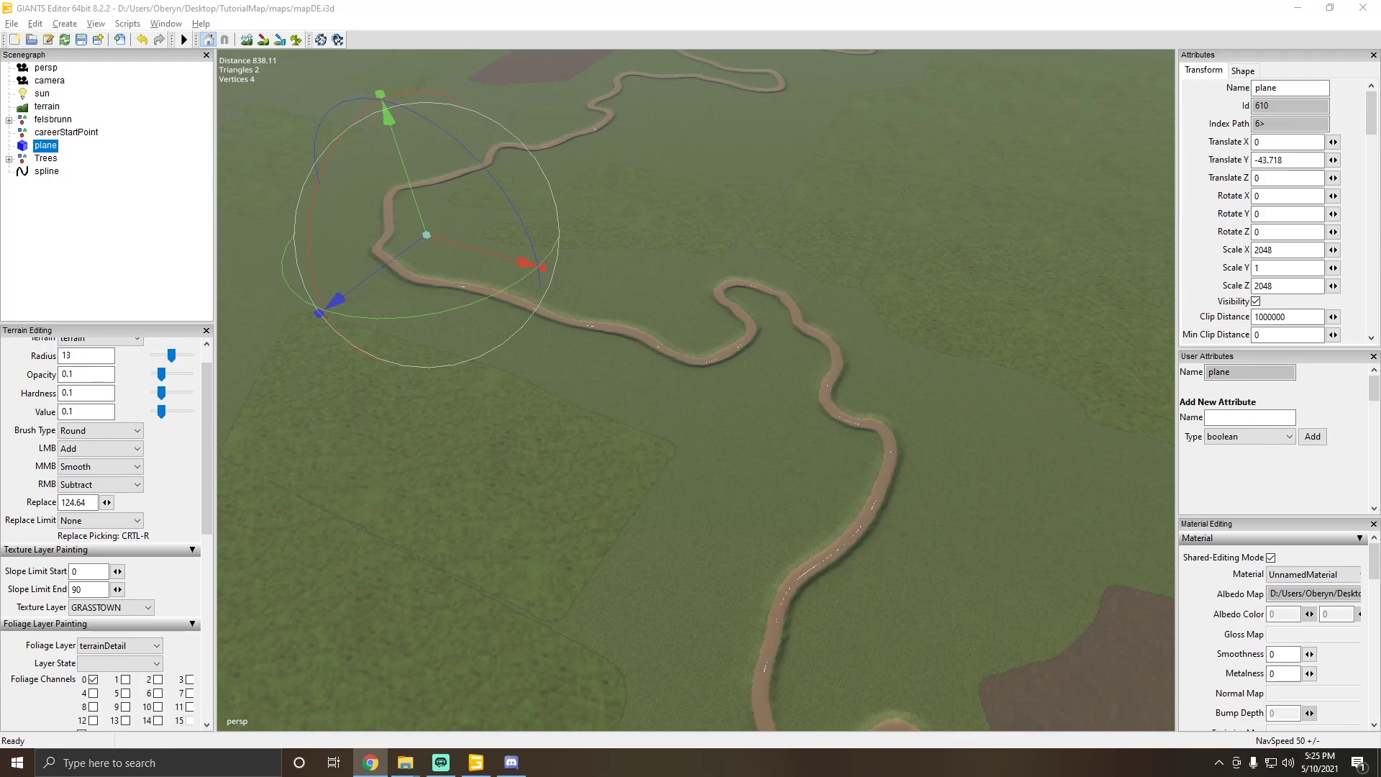
pyautogui.moveTo(0, 66); pyautogui.dragTo(525, 66)
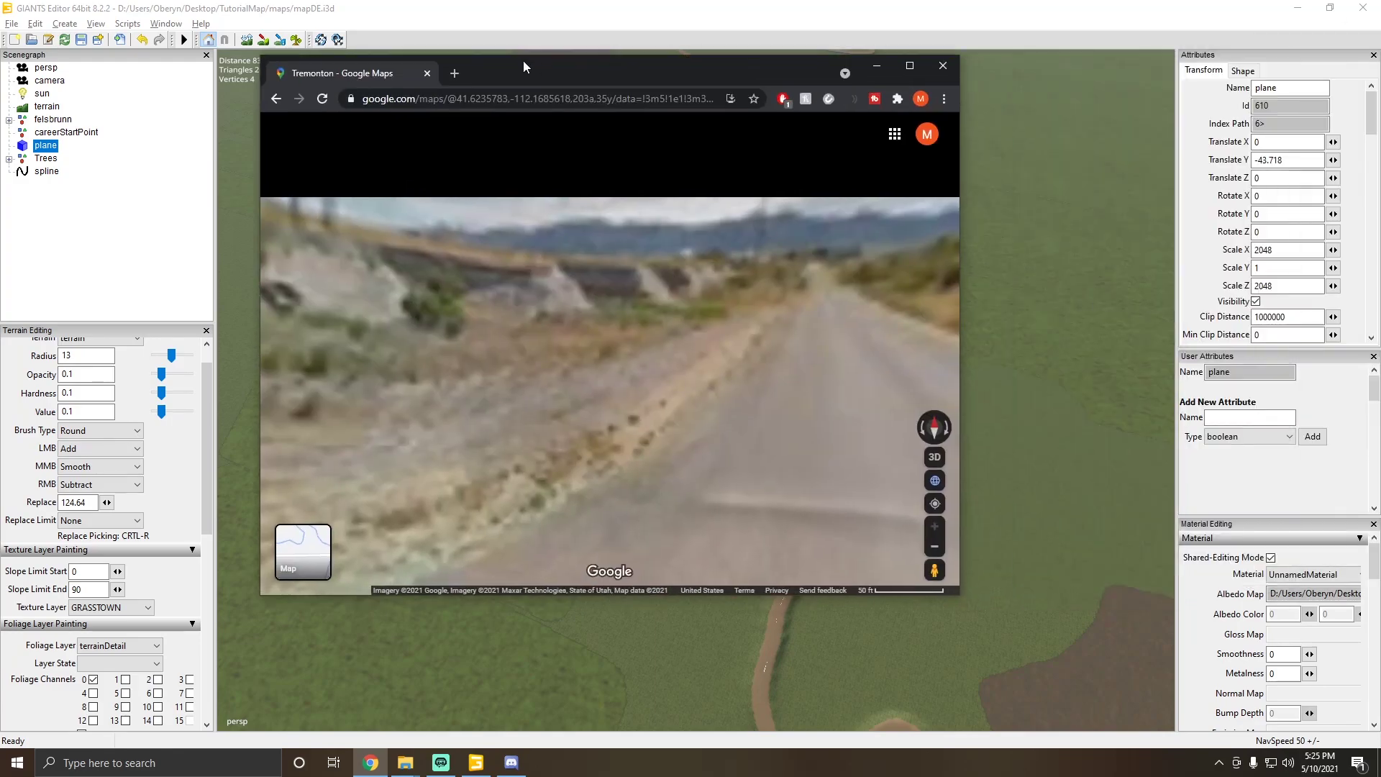
pyautogui.doubleClick(645, 69)
pyautogui.moveTo(650, 278); pyautogui.dragTo(1094, 287)
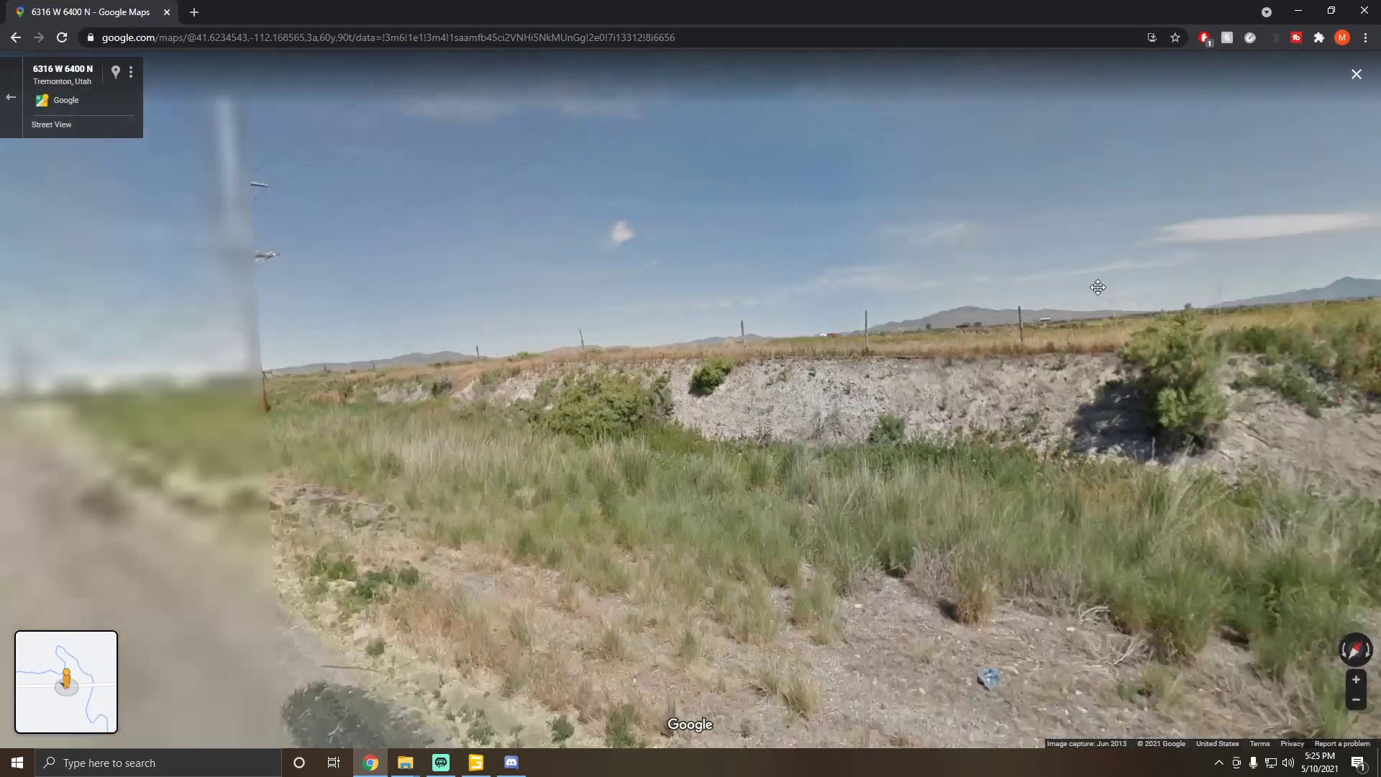
pyautogui.click(818, 279)
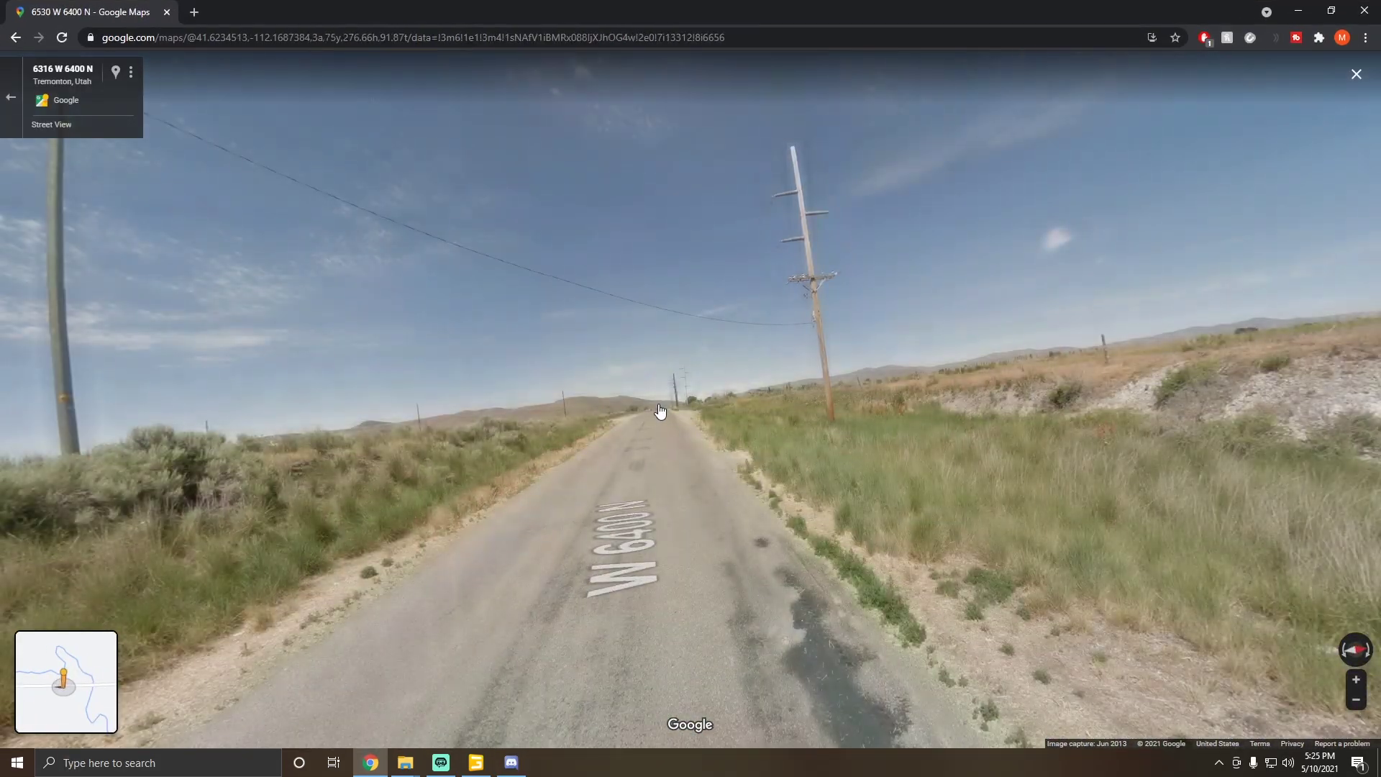
pyautogui.click(655, 422)
pyautogui.moveTo(662, 421); pyautogui.dragTo(772, 285)
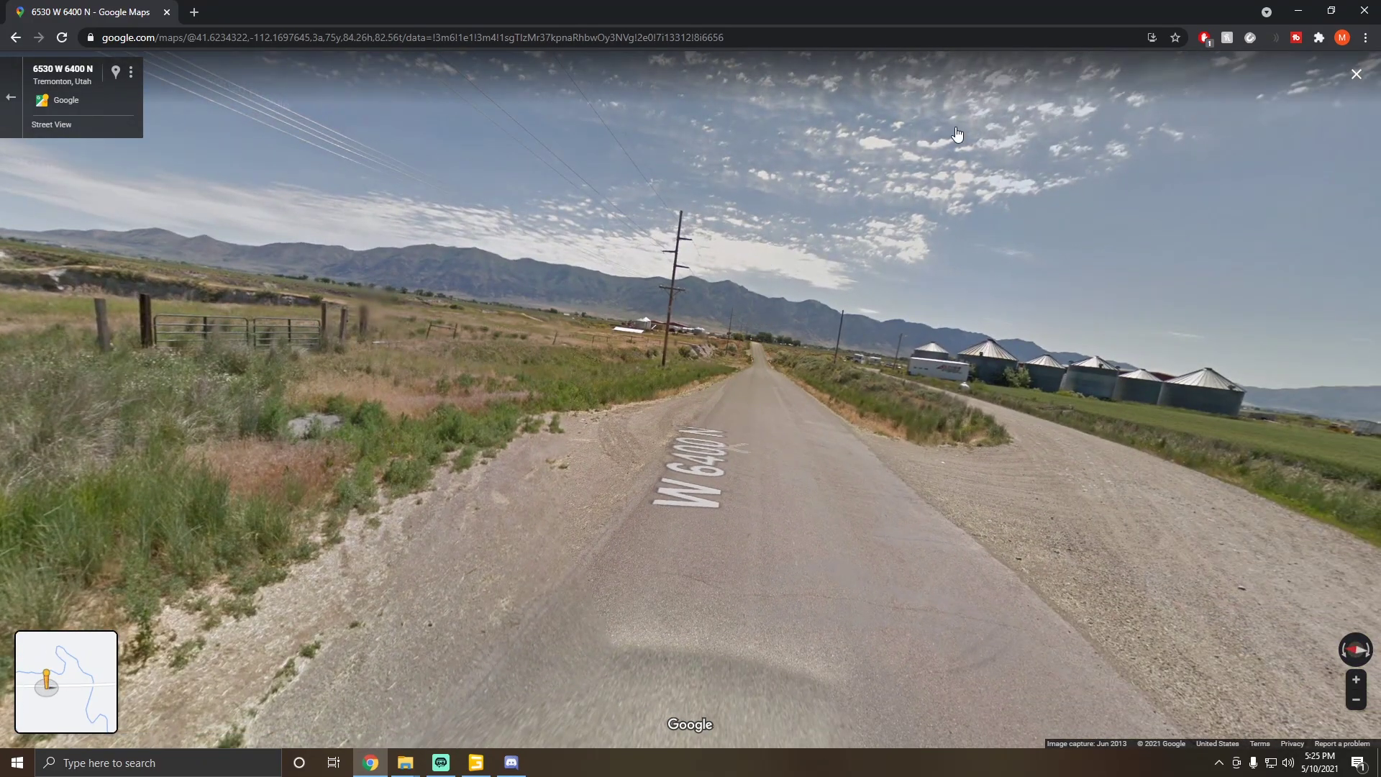
pyautogui.moveTo(420, 7); pyautogui.dragTo(1380, 237)
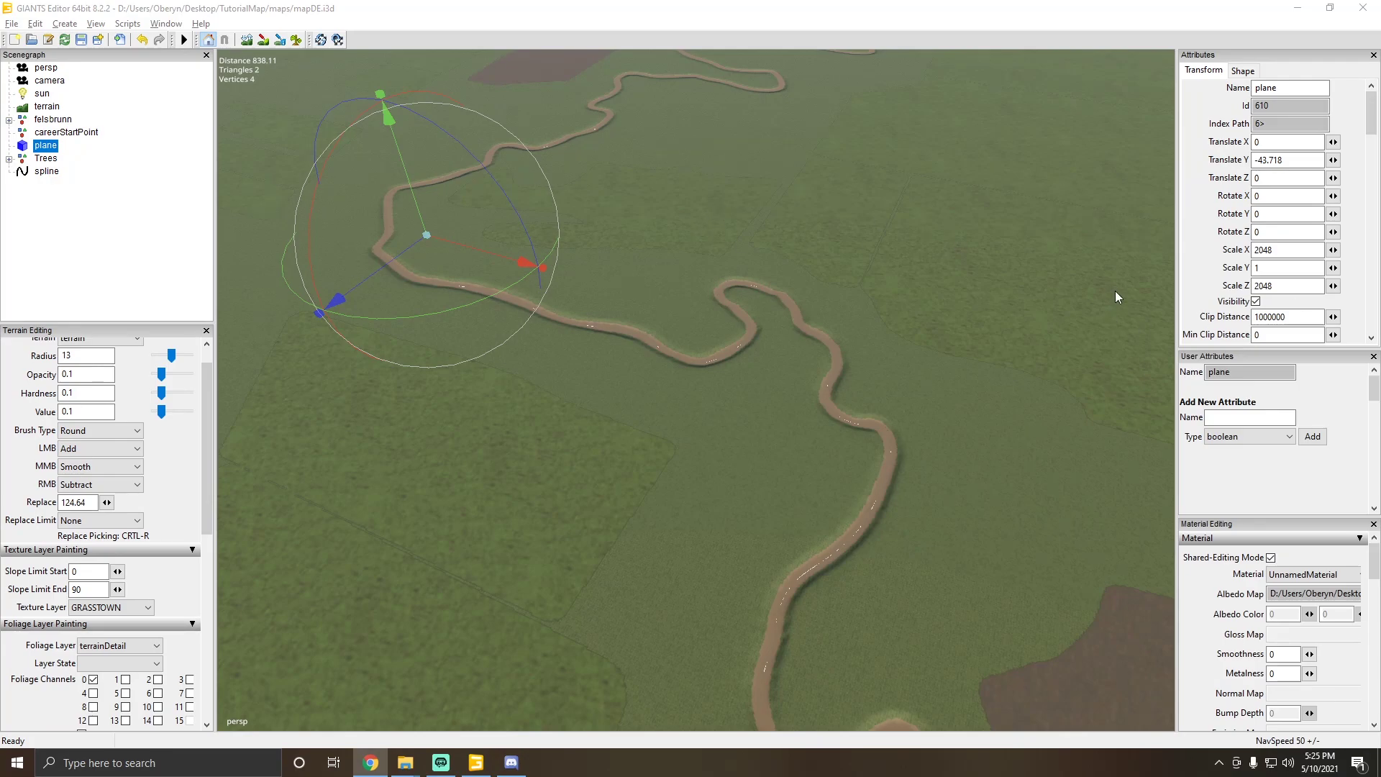
# Step: Activate terrain sculpting near the river bends, keep the LMB action at Add, and set the brush radius to 16.25
pyautogui.keyDown('alt'); pyautogui.moveTo(782, 511); pyautogui.dragTo(689, 314, button='right'); pyautogui.keyUp('alt')
pyautogui.keyDown('alt'); pyautogui.moveTo(689, 313); pyautogui.dragTo(566, 392); pyautogui.keyUp('alt')
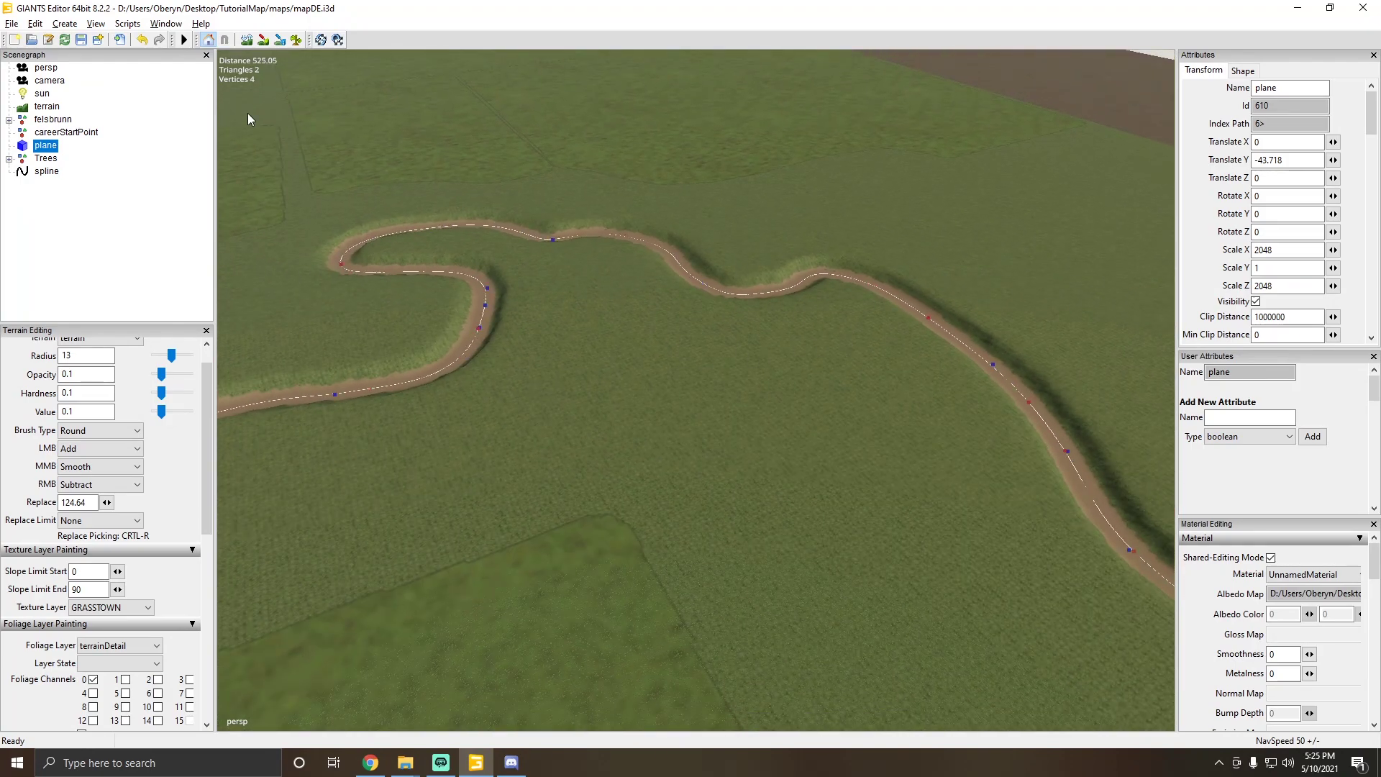
pyautogui.click(247, 40)
pyautogui.moveTo(171, 354); pyautogui.dragTo(173, 355)
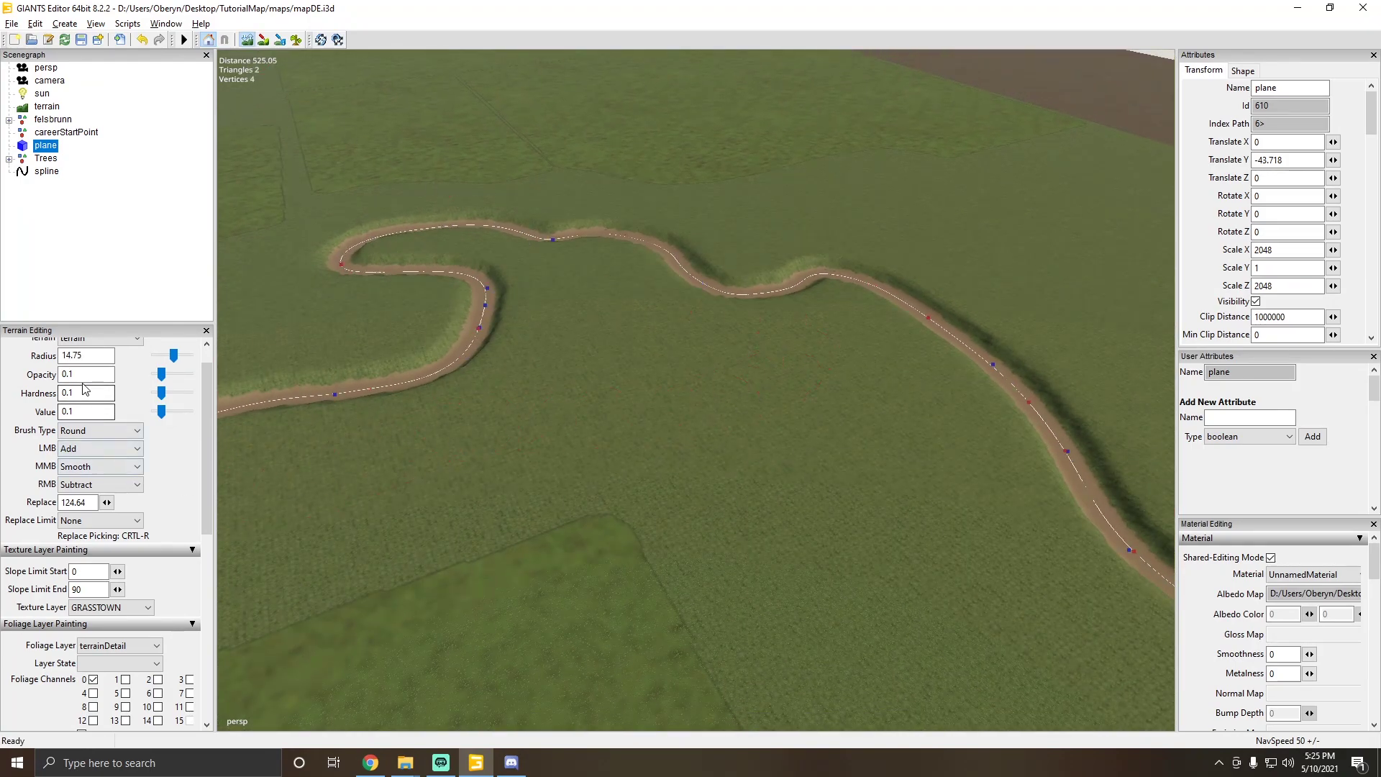
pyautogui.click(101, 448)
pyautogui.click(93, 458)
pyautogui.keyDown('ctrl'); pyautogui.scroll(3, 499, 455); pyautogui.keyUp('ctrl')
pyautogui.moveTo(783, 392)
pyautogui.keyDown('alt'); pyautogui.mouseDown()
pyautogui.moveTo(662, 361)
pyautogui.moveTo(755, 316)
pyautogui.moveTo(637, 390)
pyautogui.moveTo(793, 412)
pyautogui.moveTo(860, 300)
pyautogui.moveTo(904, 357)
pyautogui.moveTo(609, 445)
pyautogui.mouseUp(); pyautogui.keyUp('alt')
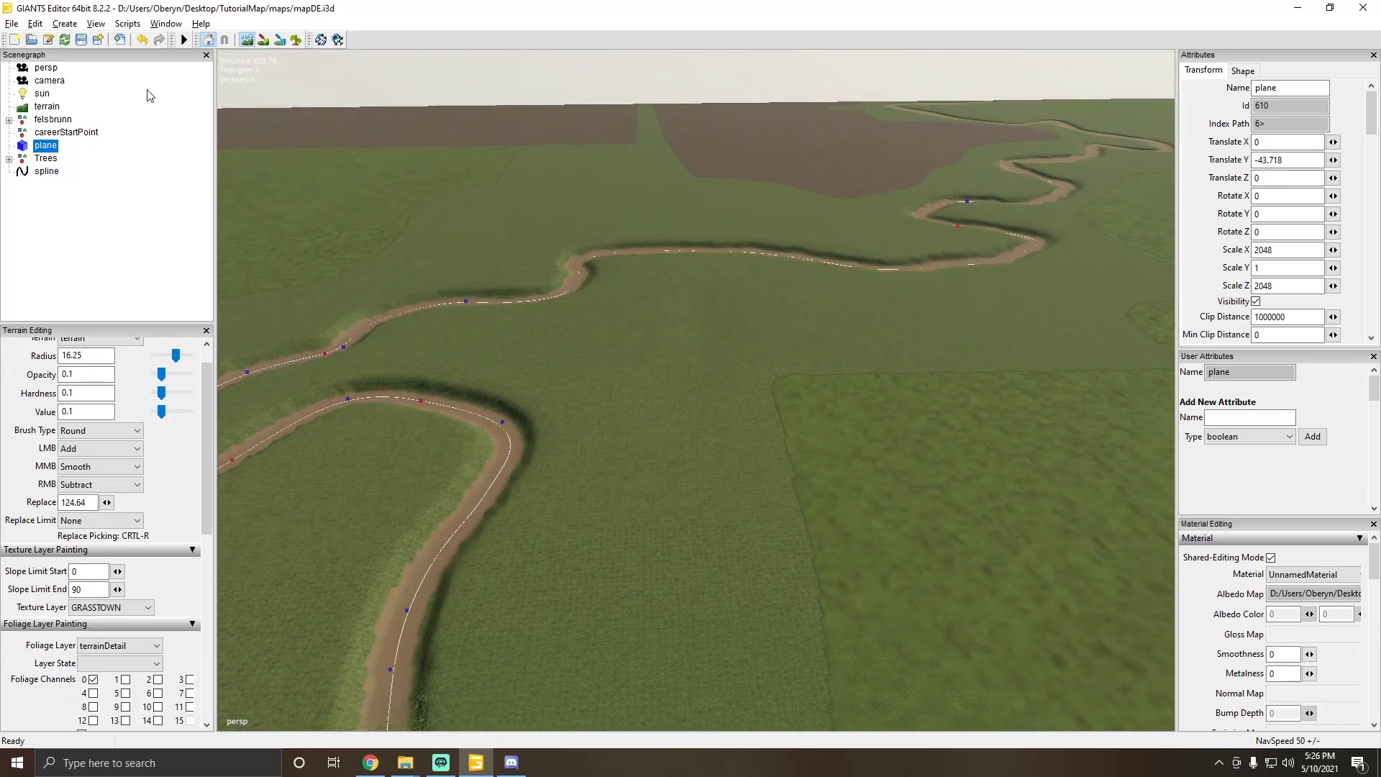
# Step: Raise the aerial photo plane to a Translate Y of about 8.9 and turn off its visibility
pyautogui.keyDown('alt'); pyautogui.moveTo(539, 299); pyautogui.dragTo(547, 180); pyautogui.keyUp('alt')
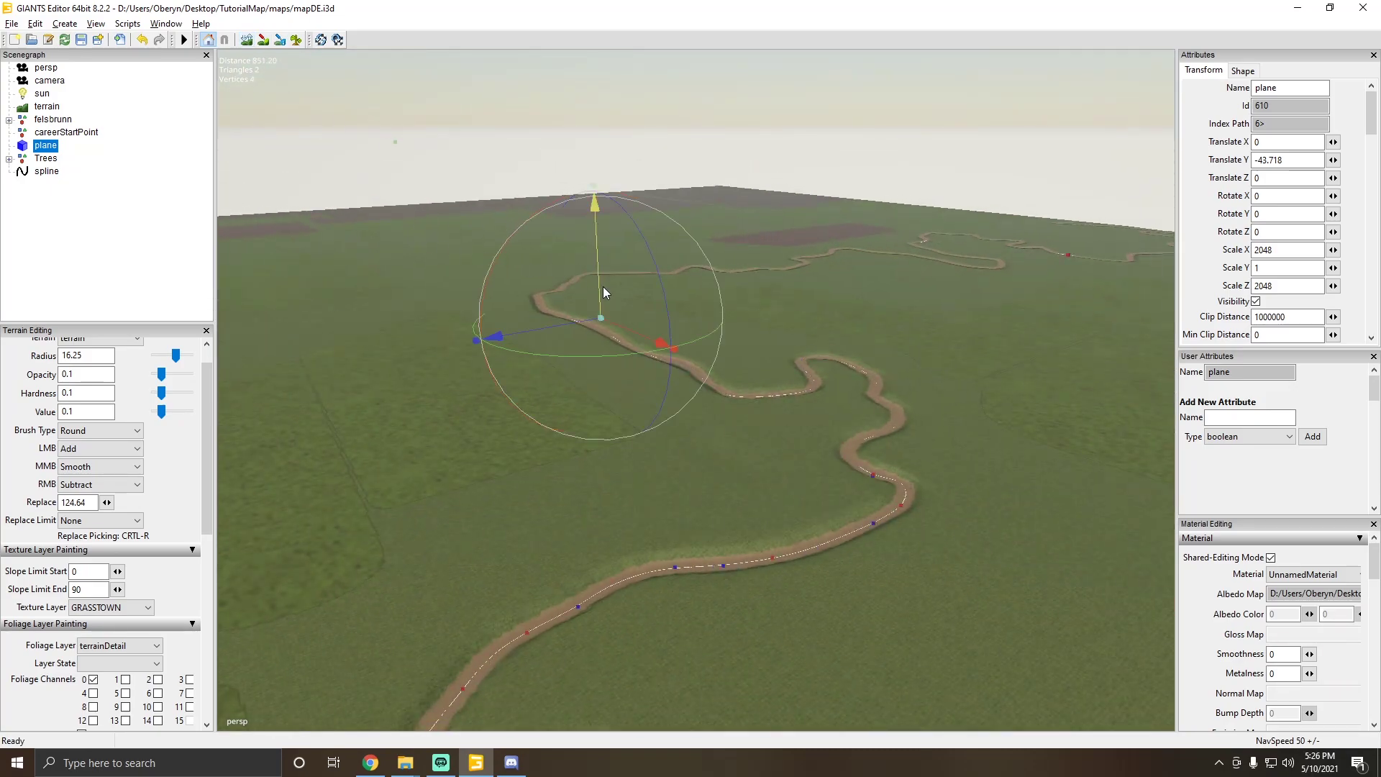
pyautogui.moveTo(600, 285); pyautogui.dragTo(613, 249)
pyautogui.scroll(3, 1029, 257)
pyautogui.scroll(3, 594, 410)
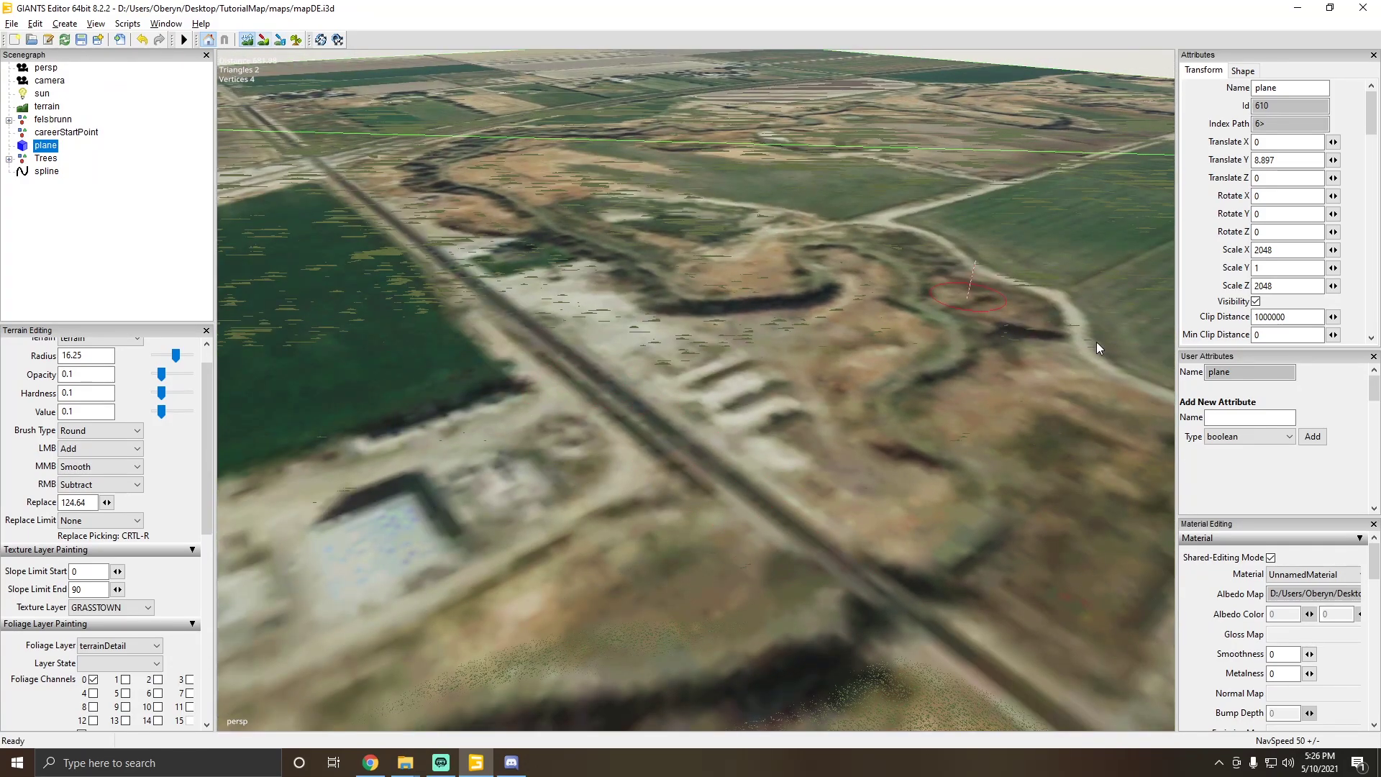
pyautogui.click(1255, 300)
pyautogui.scroll(4, 709, 315)
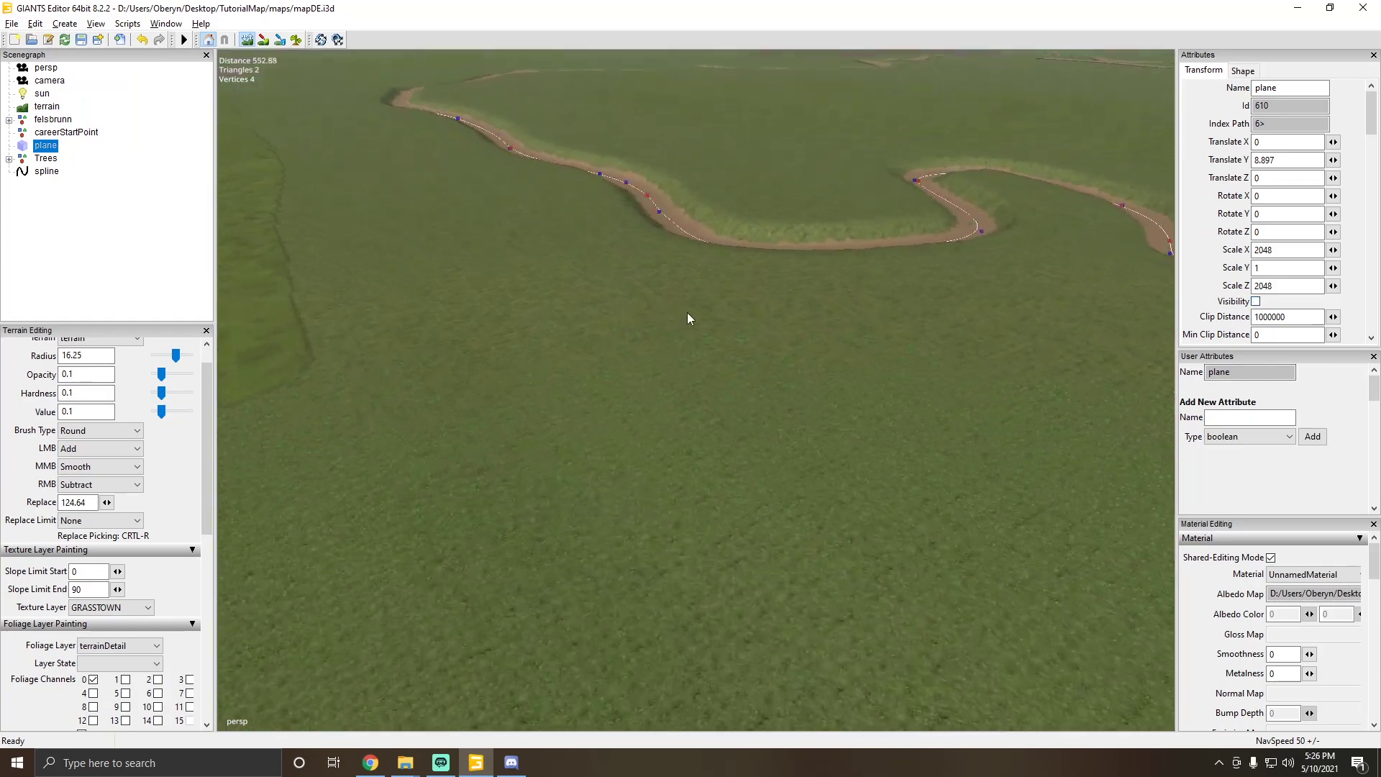
# Step: Inspect the river channel, its banks and the surrounding ground from several angles
pyautogui.keyDown('alt'); pyautogui.moveTo(688, 312); pyautogui.dragTo(481, 409); pyautogui.keyUp('alt')
pyautogui.scroll(-4, 647, 383)
pyautogui.scroll(-1, 651, 386)
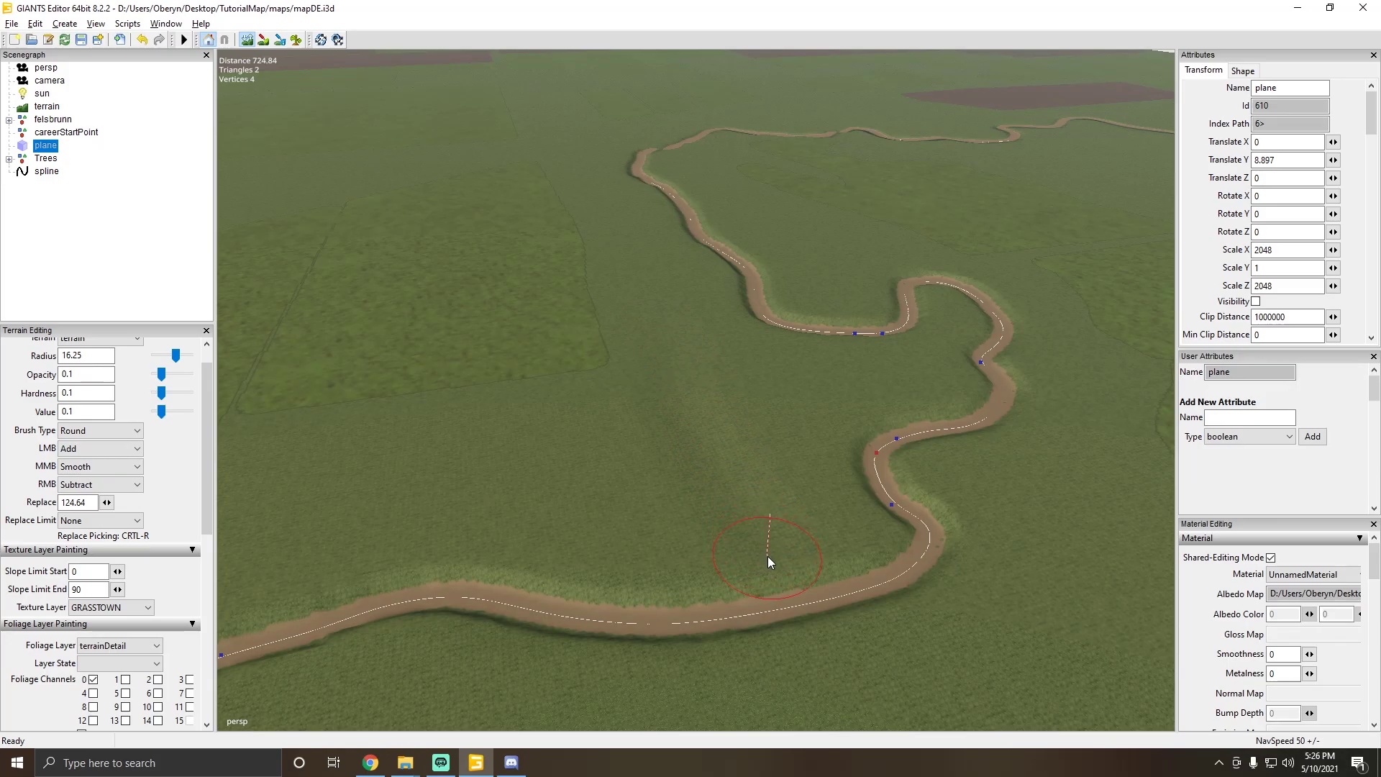
pyautogui.keyDown('alt'); pyautogui.moveTo(767, 555); pyautogui.dragTo(686, 384); pyautogui.keyUp('alt')
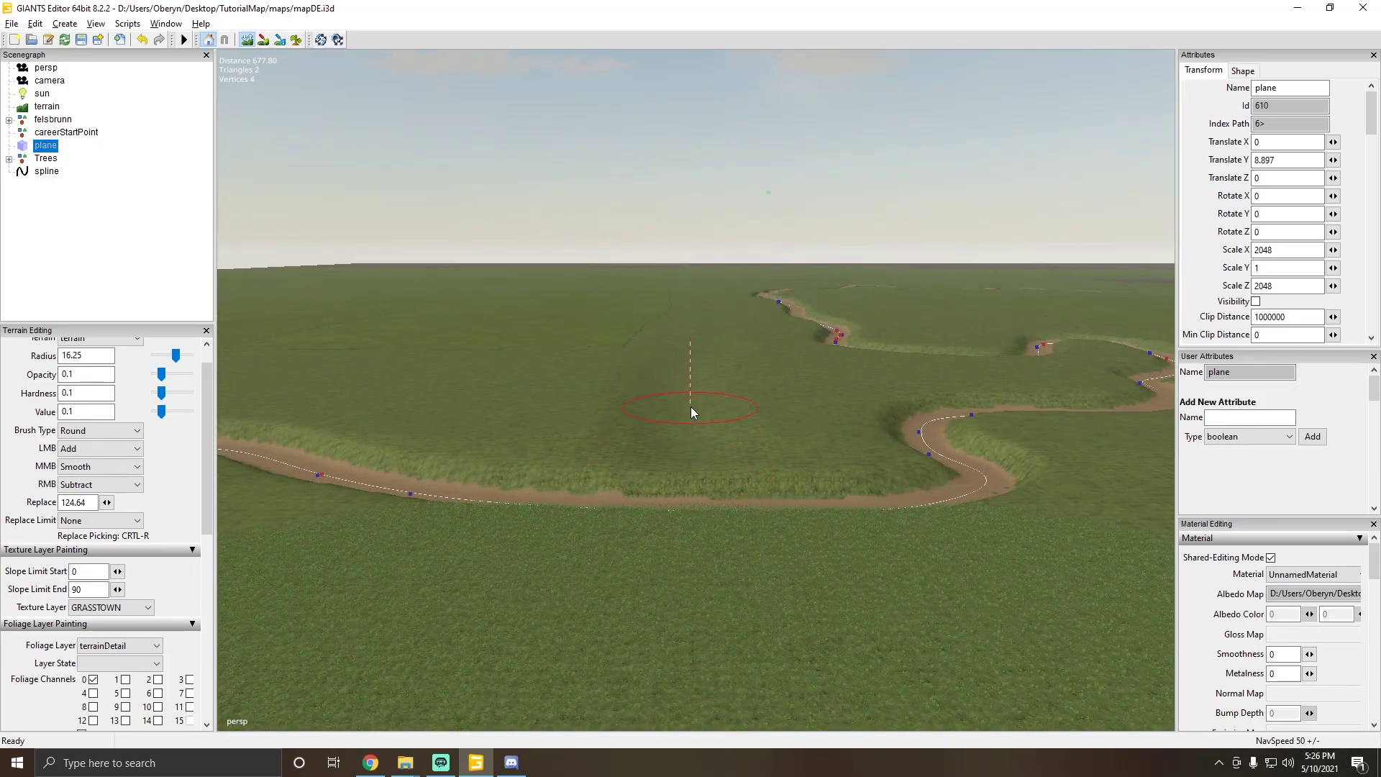
pyautogui.keyDown('alt'); pyautogui.moveTo(692, 457); pyautogui.dragTo(650, 361); pyautogui.keyUp('alt')
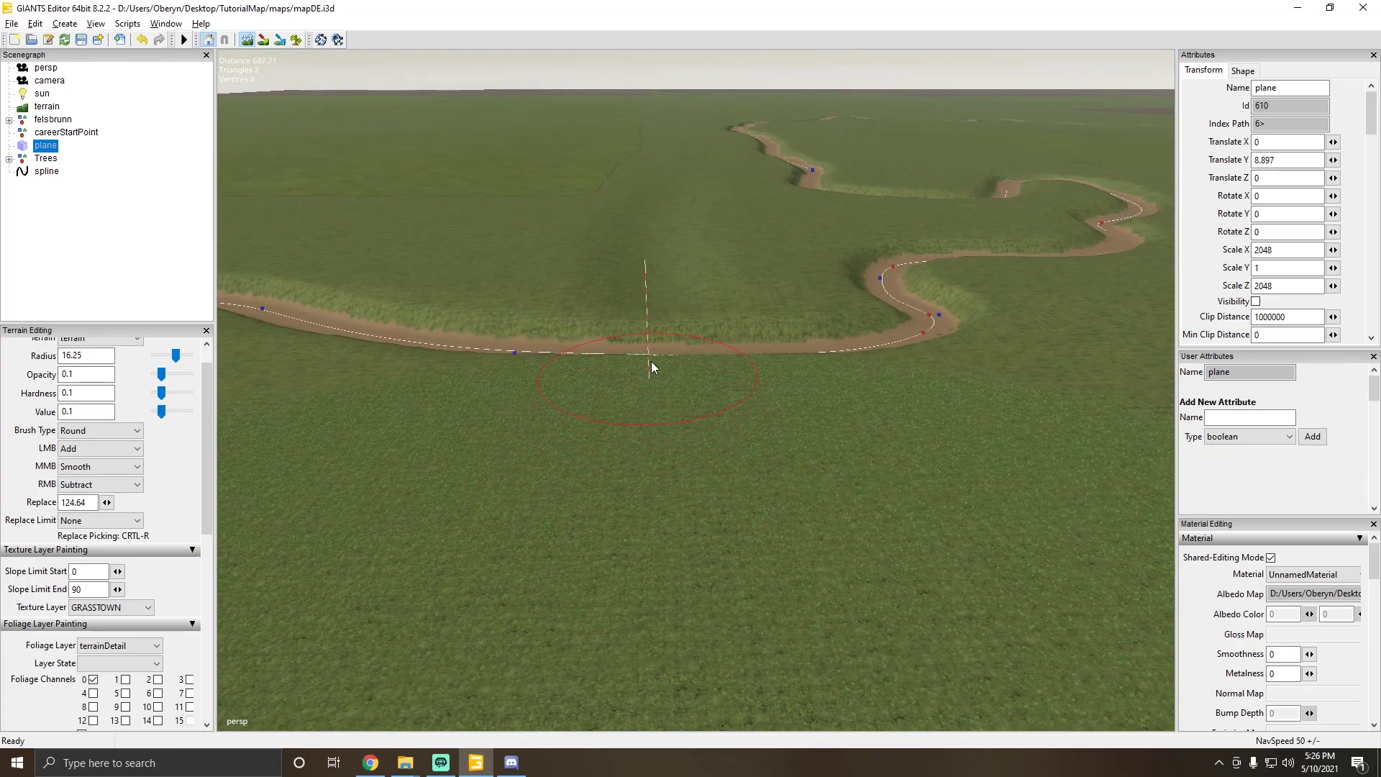
pyautogui.keyDown('alt'); pyautogui.moveTo(657, 478); pyautogui.dragTo(757, 495); pyautogui.keyUp('alt')
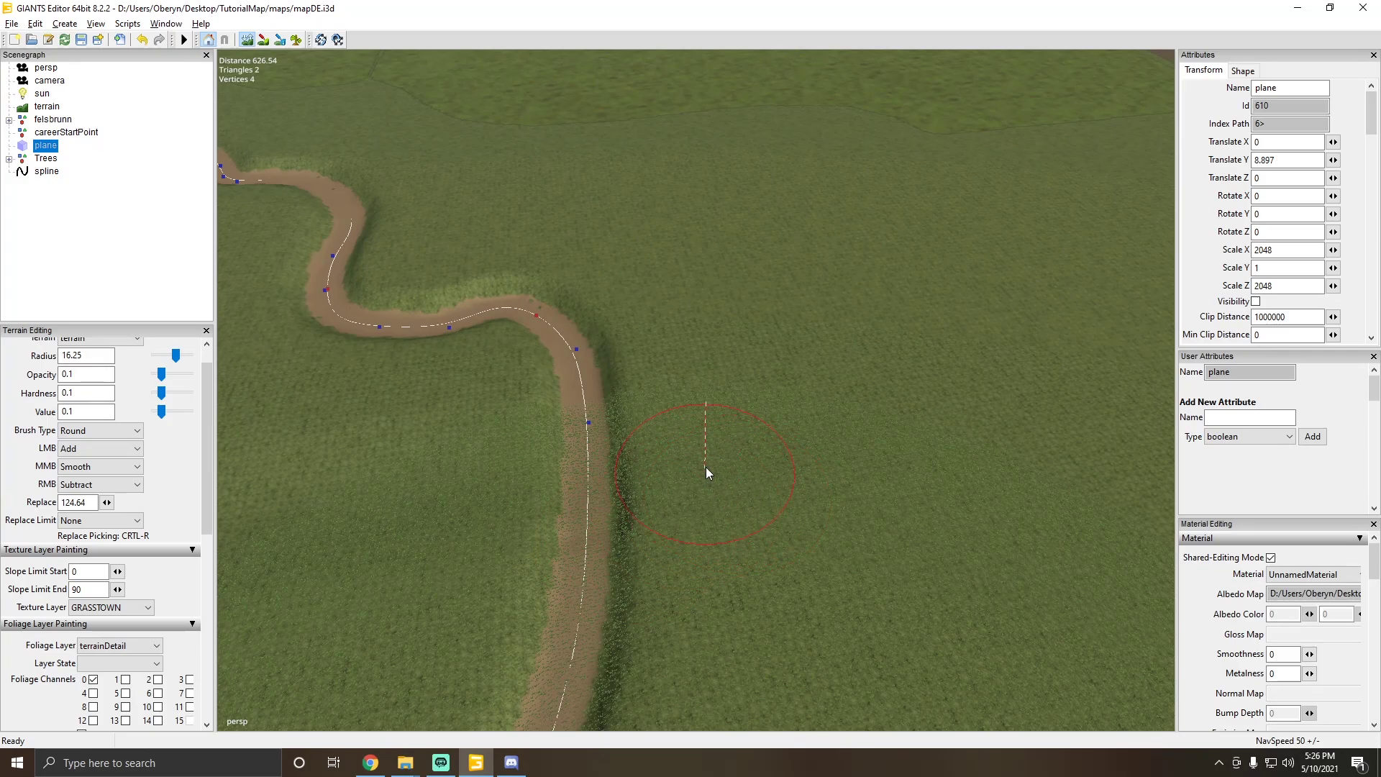
pyautogui.keyDown('alt'); pyautogui.moveTo(928, 430); pyautogui.dragTo(559, 494); pyautogui.keyUp('alt')
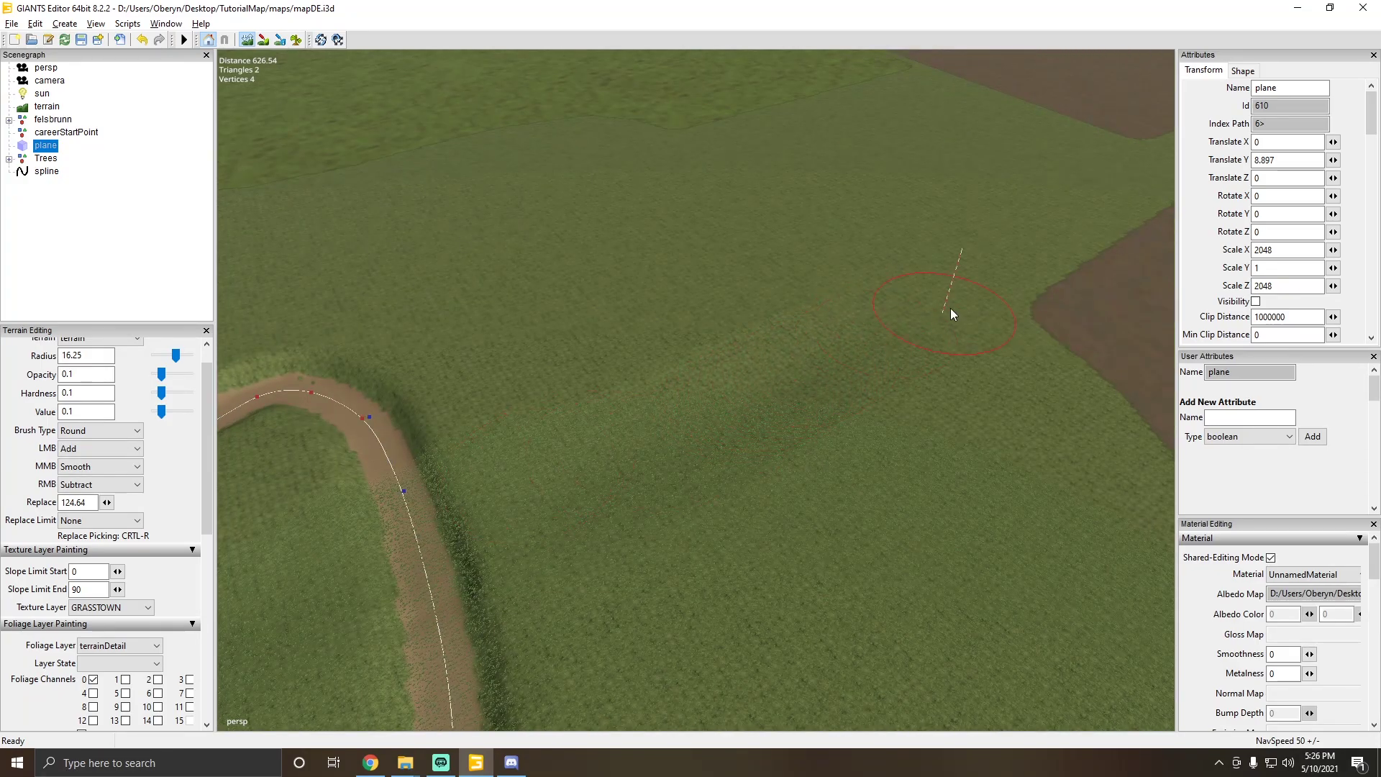
# Step: Look over the river bends and banks up close and reduce the terrain brush radius to 10.75
pyautogui.scroll(7, 935, 296)
pyautogui.keyDown('alt'); pyautogui.moveTo(541, 515); pyautogui.dragTo(365, 532); pyautogui.keyUp('alt')
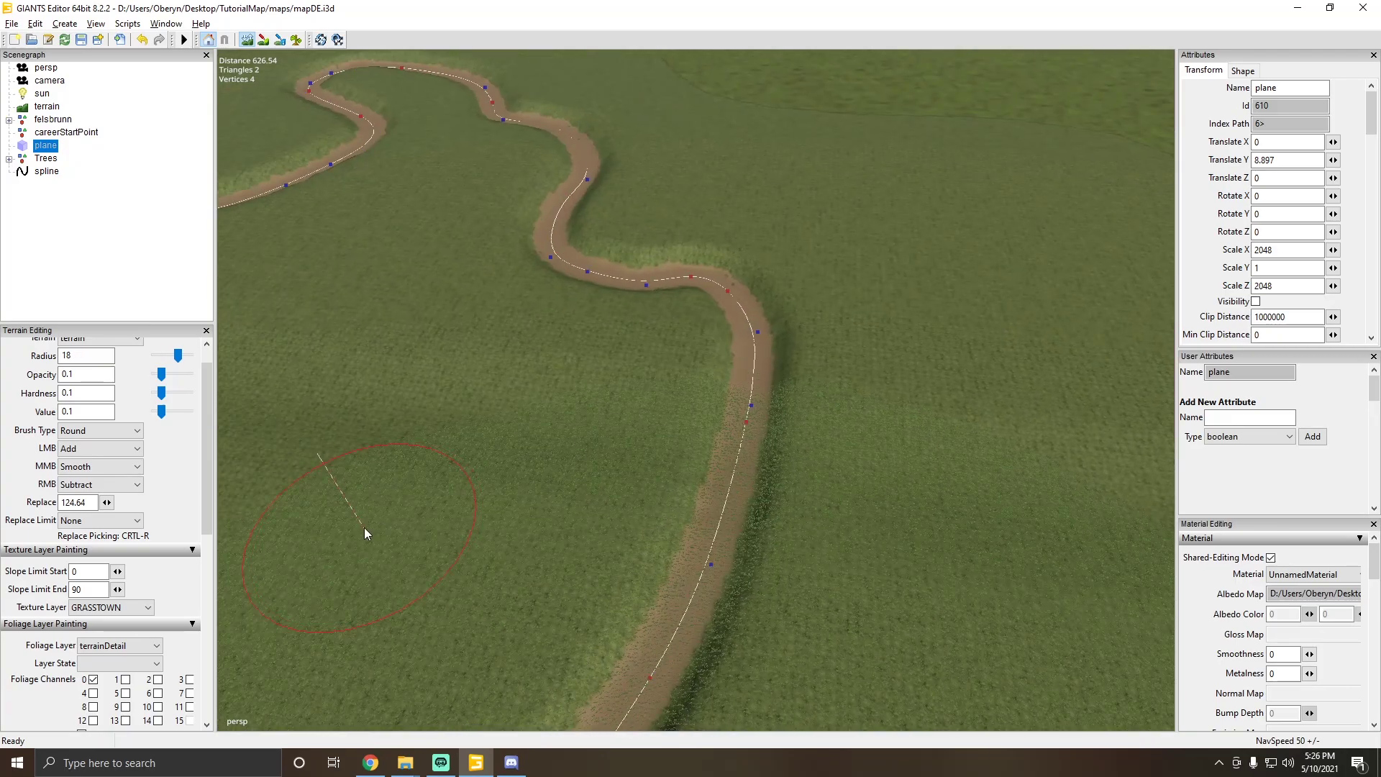
pyautogui.keyDown('alt'); pyautogui.moveTo(627, 435); pyautogui.dragTo(781, 485); pyautogui.keyUp('alt')
pyautogui.scroll(5, 781, 485)
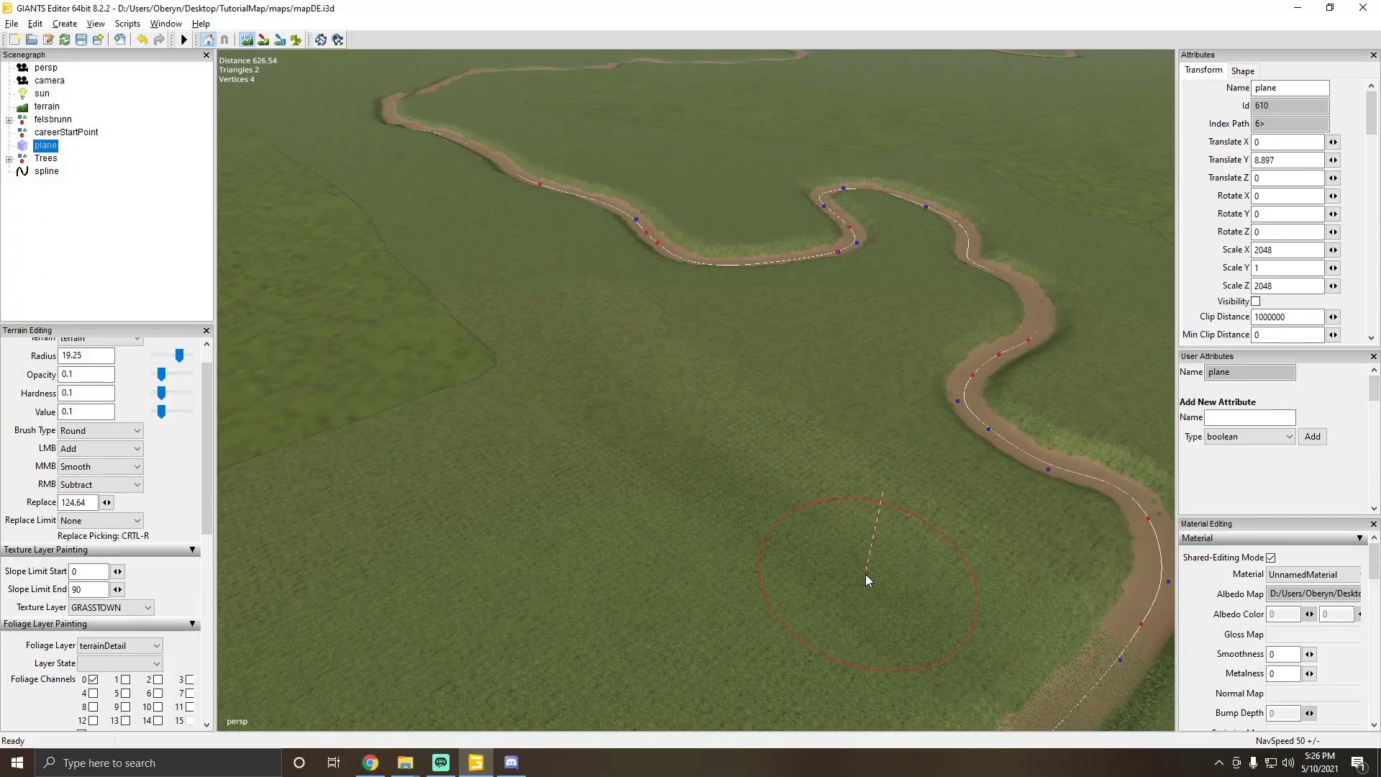
pyautogui.moveTo(866, 576)
pyautogui.keyDown('alt'); pyautogui.mouseDown()
pyautogui.moveTo(782, 494)
pyautogui.moveTo(696, 373)
pyautogui.moveTo(696, 413)
pyautogui.moveTo(919, 335)
pyautogui.moveTo(854, 349)
pyautogui.mouseUp(); pyautogui.keyUp('alt')
pyautogui.keyDown('alt'); pyautogui.moveTo(853, 343); pyautogui.dragTo(756, 336, button='right'); pyautogui.keyUp('alt')
pyautogui.scroll(-20, 662, 400)
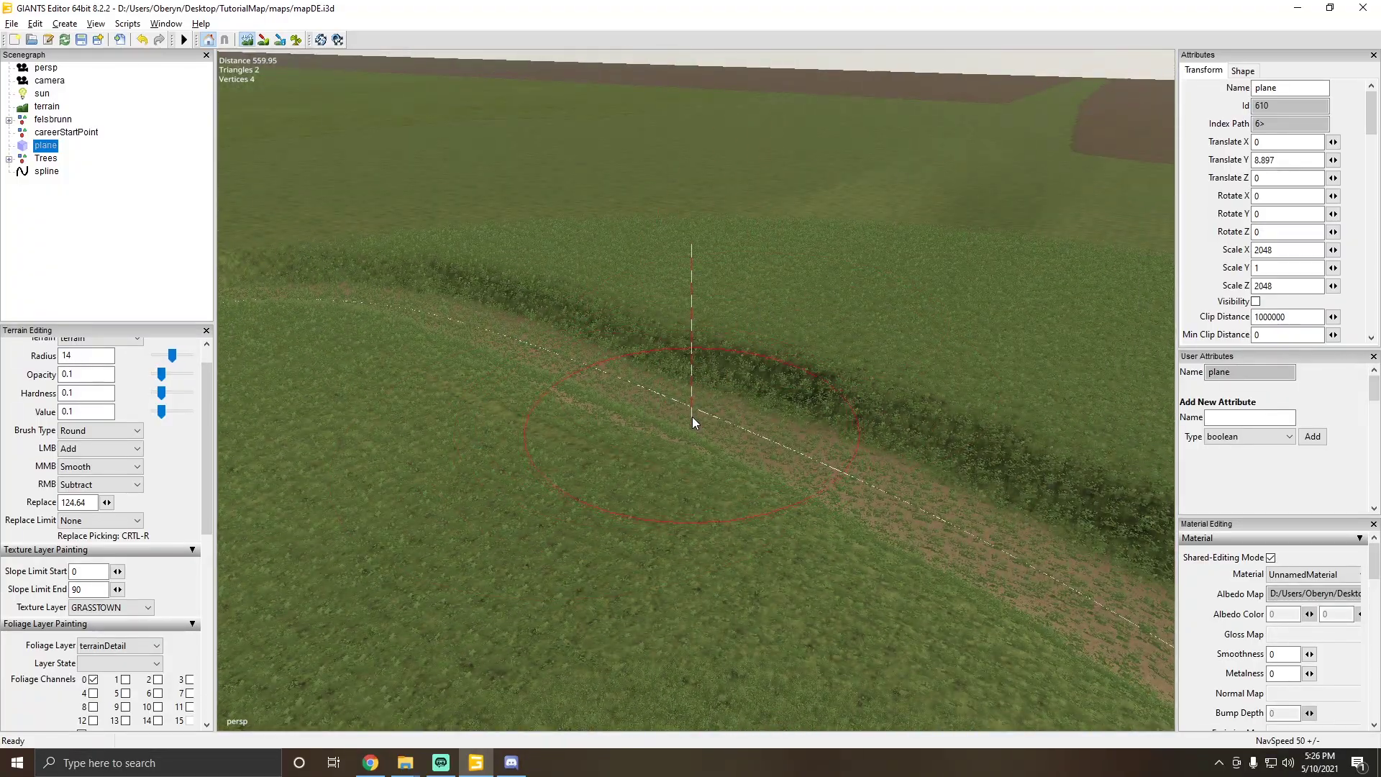
pyautogui.scroll(-1, 624, 434)
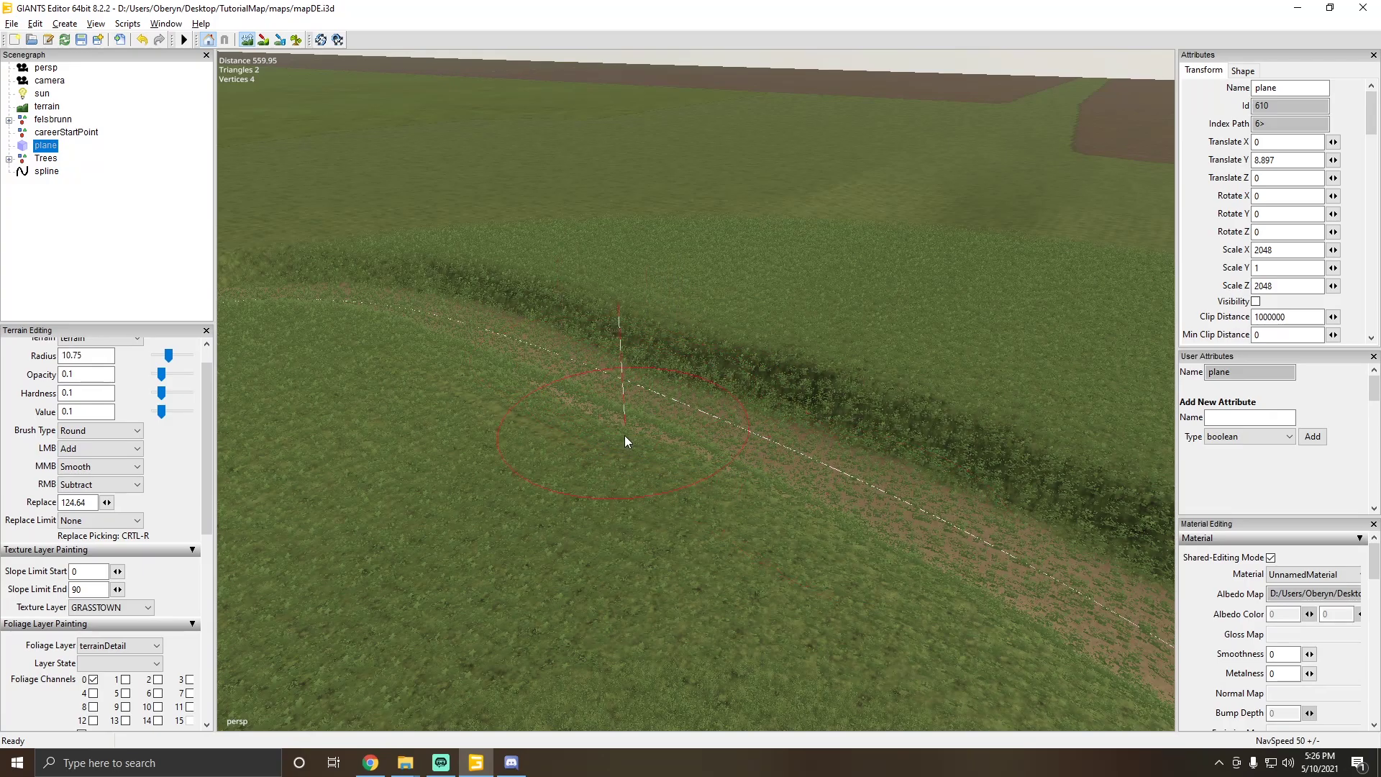
# Step: Leave terrain sculpting mode and save the map
pyautogui.keyDown('alt'); pyautogui.moveTo(662, 302); pyautogui.dragTo(676, 395); pyautogui.keyUp('alt')
pyautogui.keyDown('alt'); pyautogui.moveTo(676, 396); pyautogui.dragTo(503, 323, button='right'); pyautogui.keyUp('alt')
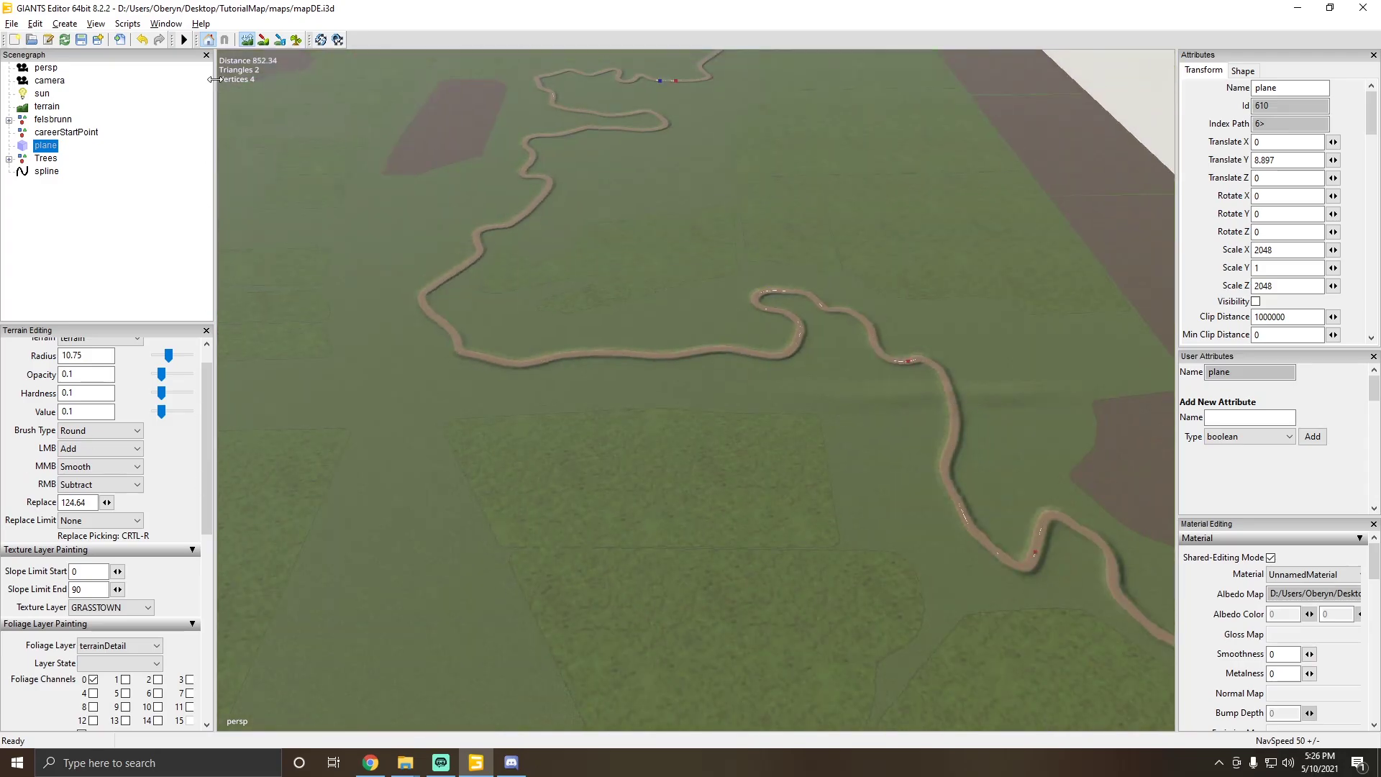
pyautogui.click(252, 40)
pyautogui.moveTo(611, 415)
pyautogui.keyDown('alt'); pyautogui.mouseDown()
pyautogui.moveTo(473, 378)
pyautogui.moveTo(442, 346)
pyautogui.moveTo(715, 433)
pyautogui.moveTo(628, 452)
pyautogui.moveTo(610, 480)
pyautogui.mouseUp(); pyautogui.keyUp('alt')
pyautogui.scroll(-5, 715, 433)
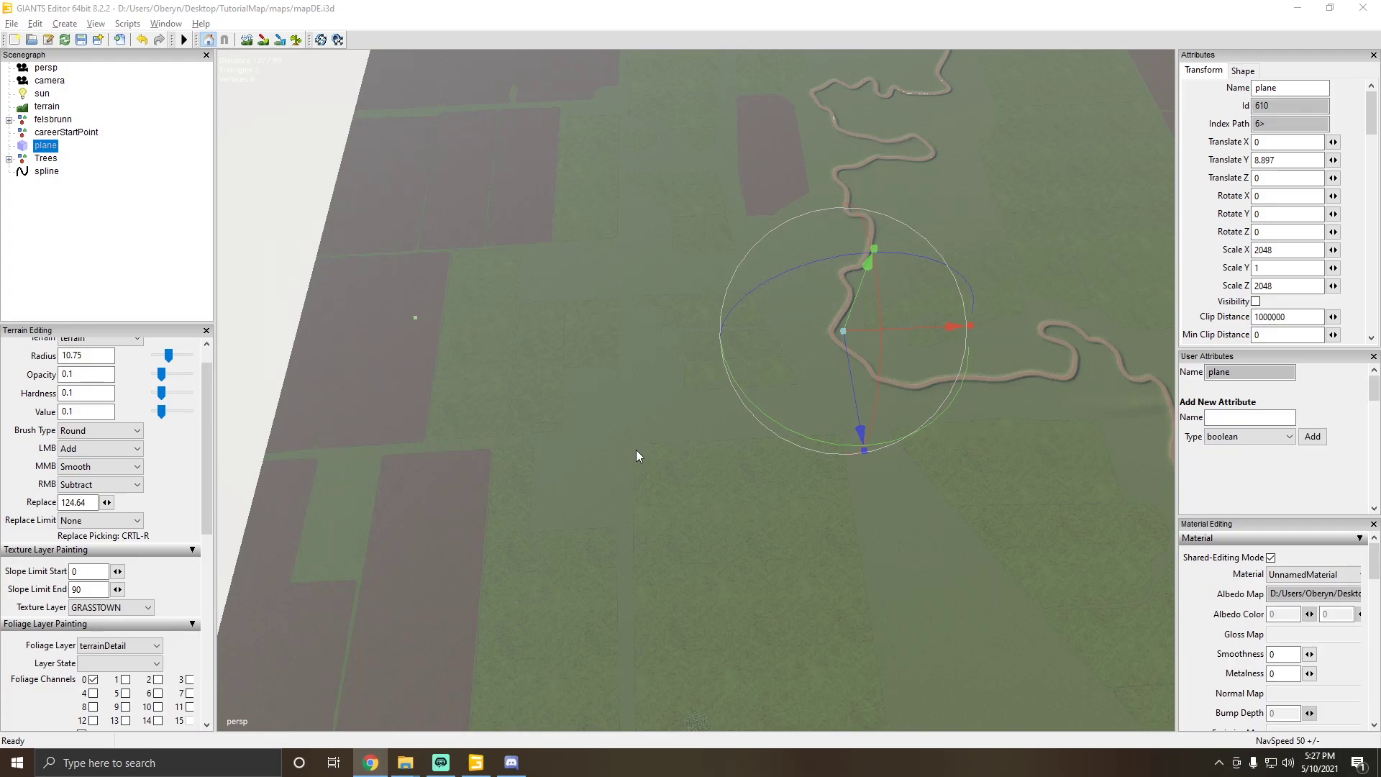
pyautogui.scroll(5, 689, 461)
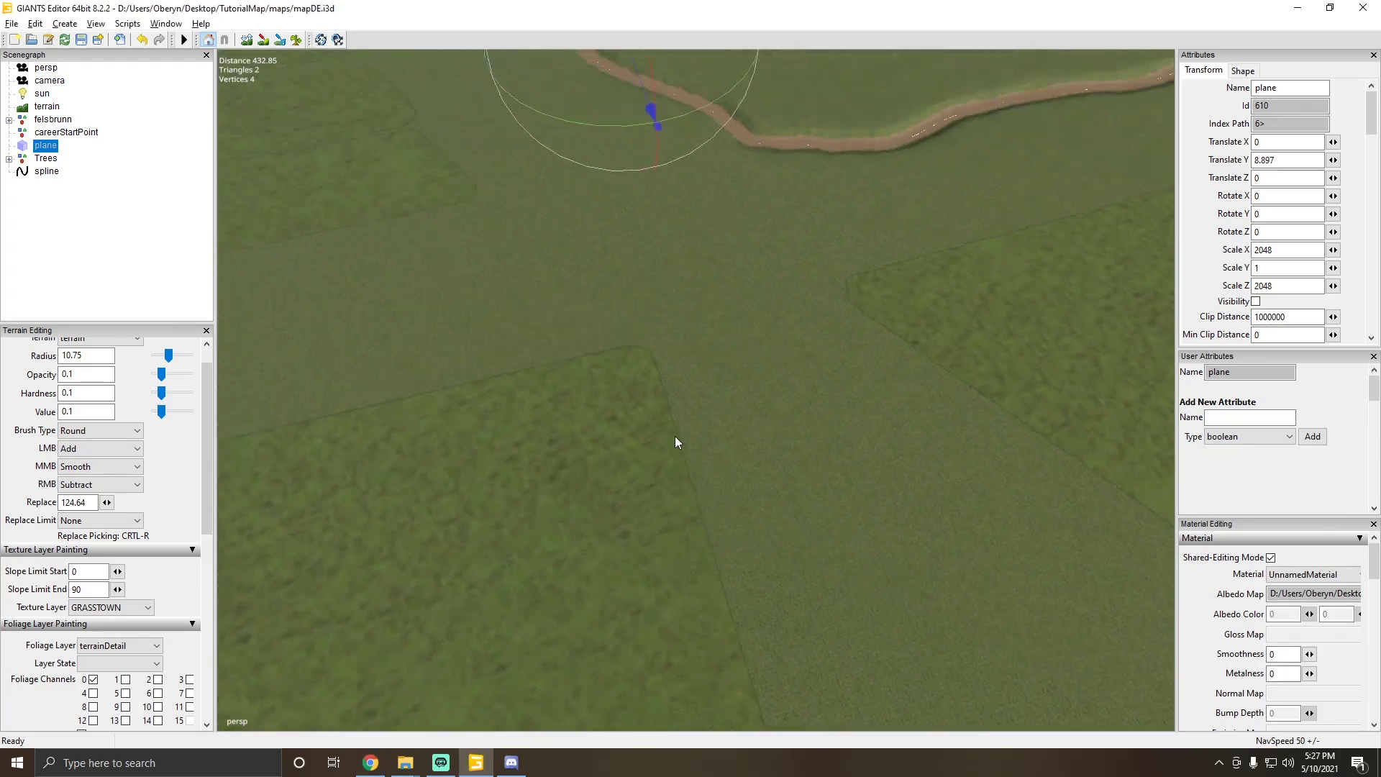
pyautogui.keyDown('alt'); pyautogui.moveTo(675, 435); pyautogui.dragTo(805, 326); pyautogui.keyUp('alt')
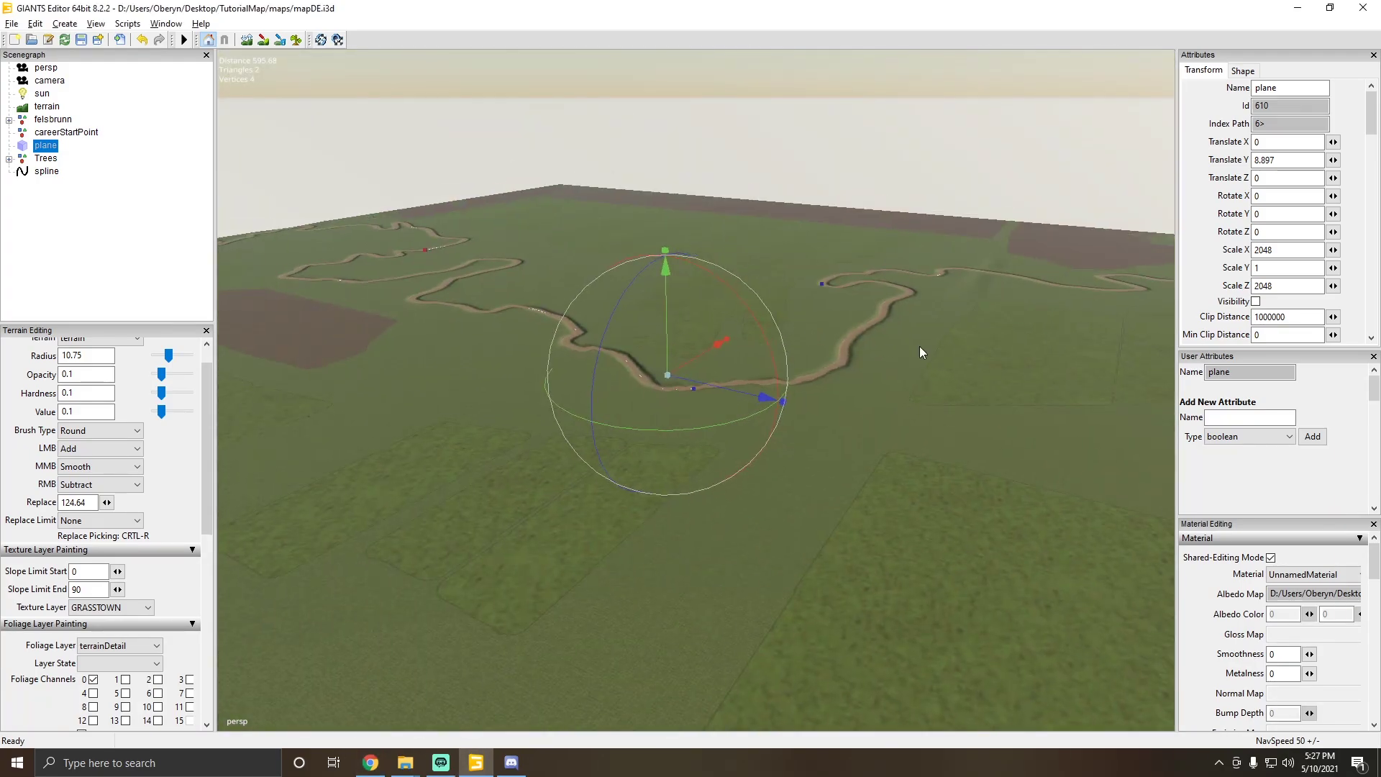
pyautogui.keyDown('alt'); pyautogui.moveTo(920, 346); pyautogui.dragTo(731, 380); pyautogui.keyUp('alt')
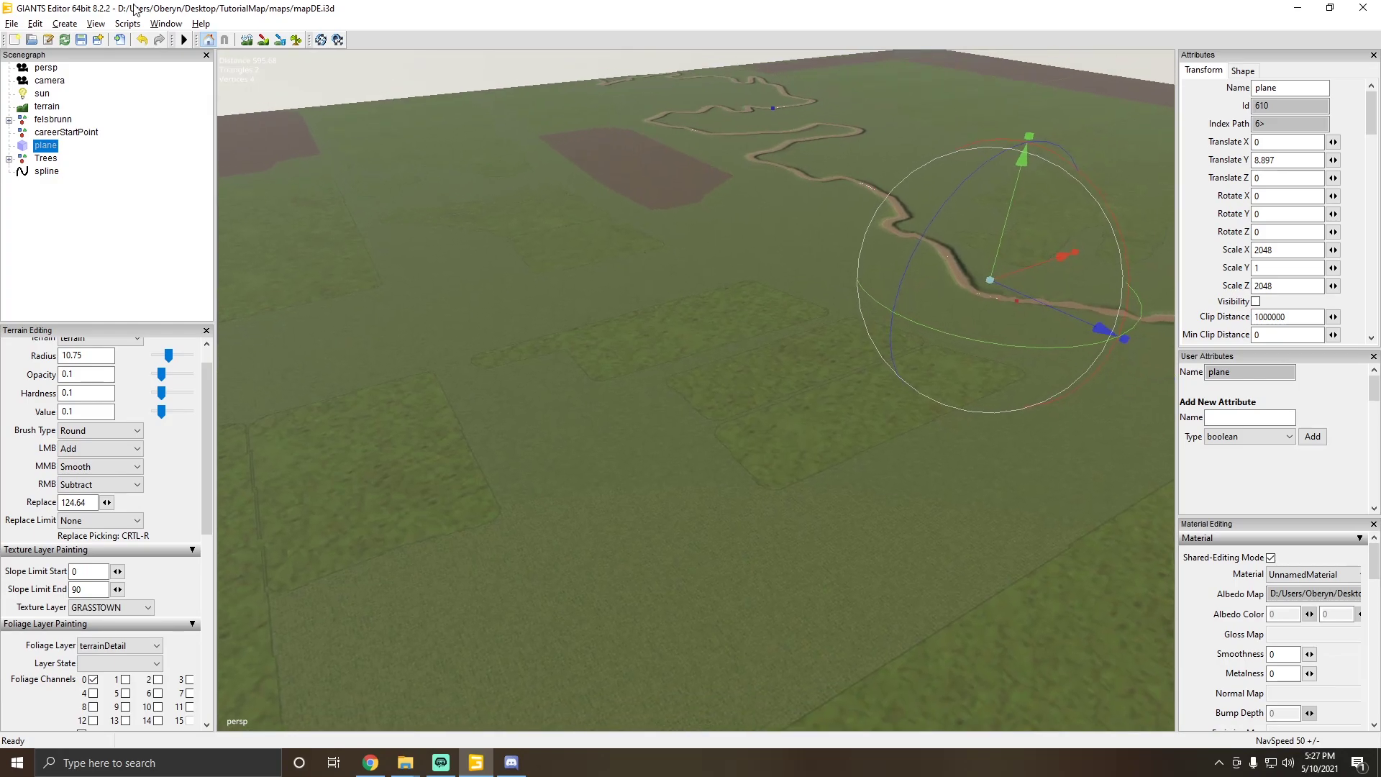
pyautogui.click(11, 23)
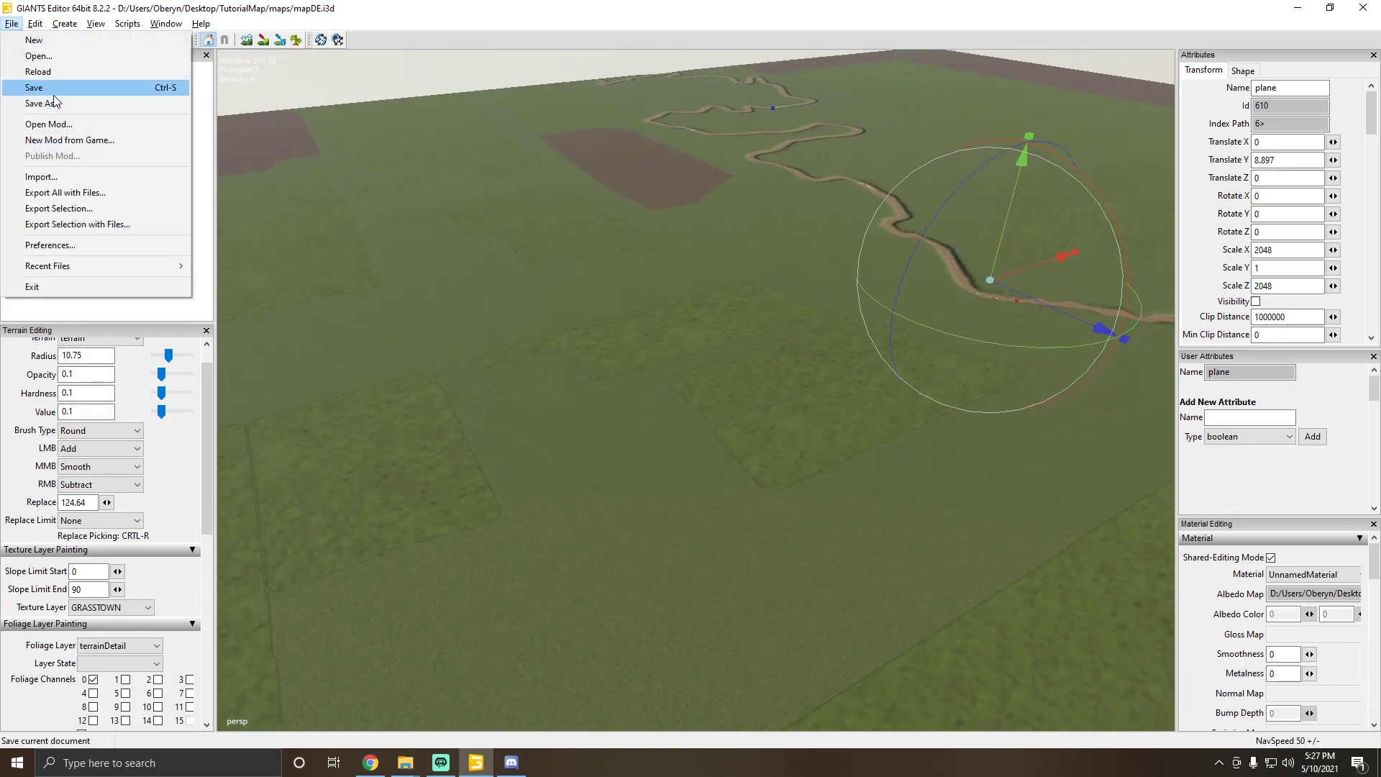
pyautogui.click(137, 92)
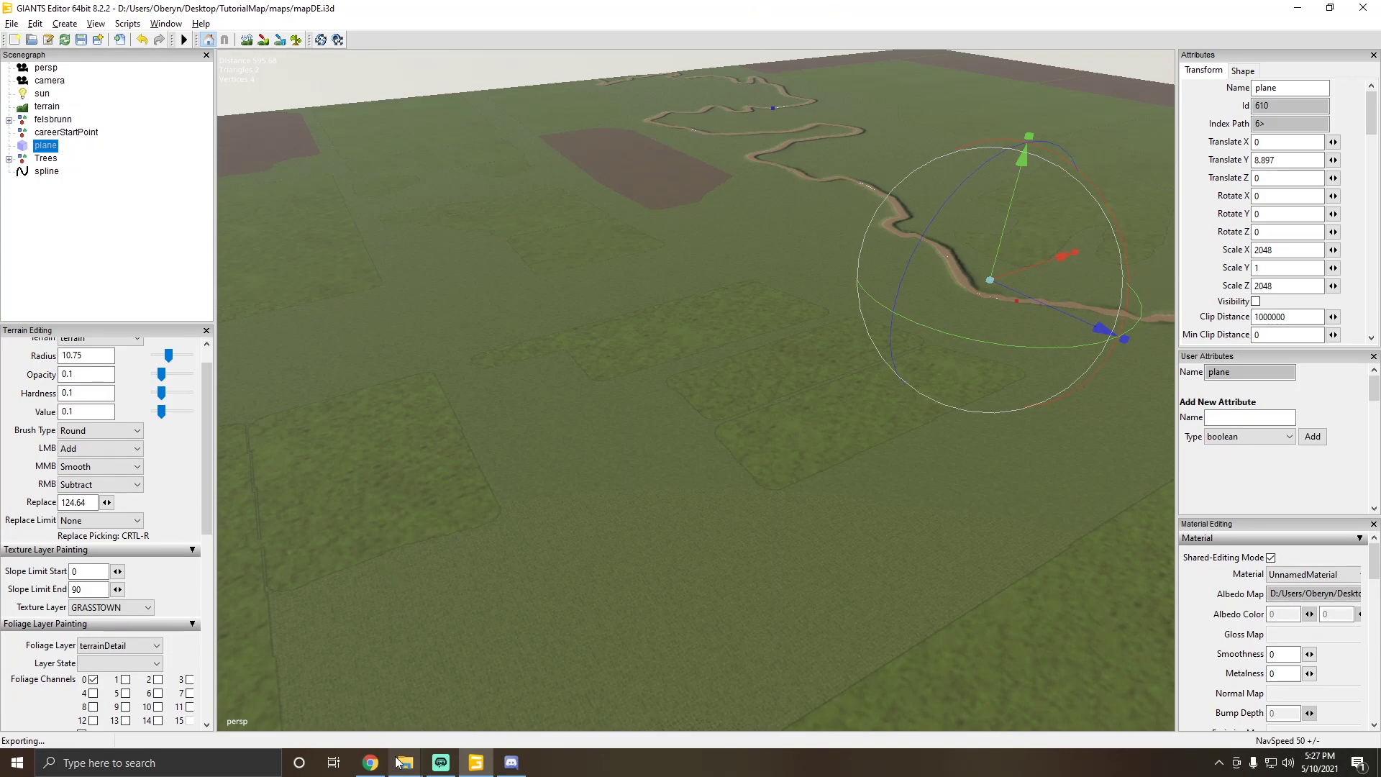
# Step: Minimize the map editor, open the cc folder from the desktop, and arrange it beside the scripts folder
pyautogui.click(1297, 8)
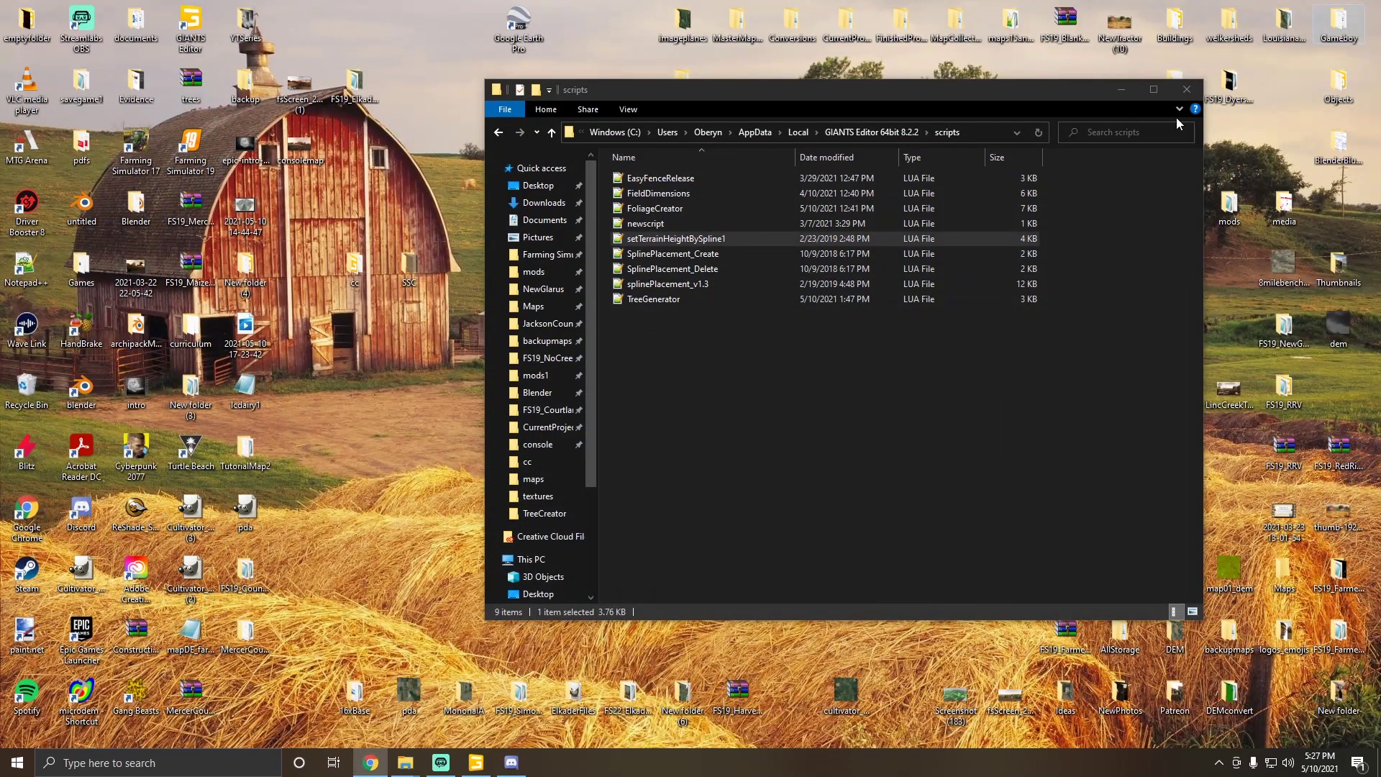
pyautogui.click(1330, 7)
pyautogui.click(740, 407)
pyautogui.moveTo(778, 98); pyautogui.dragTo(632, 130)
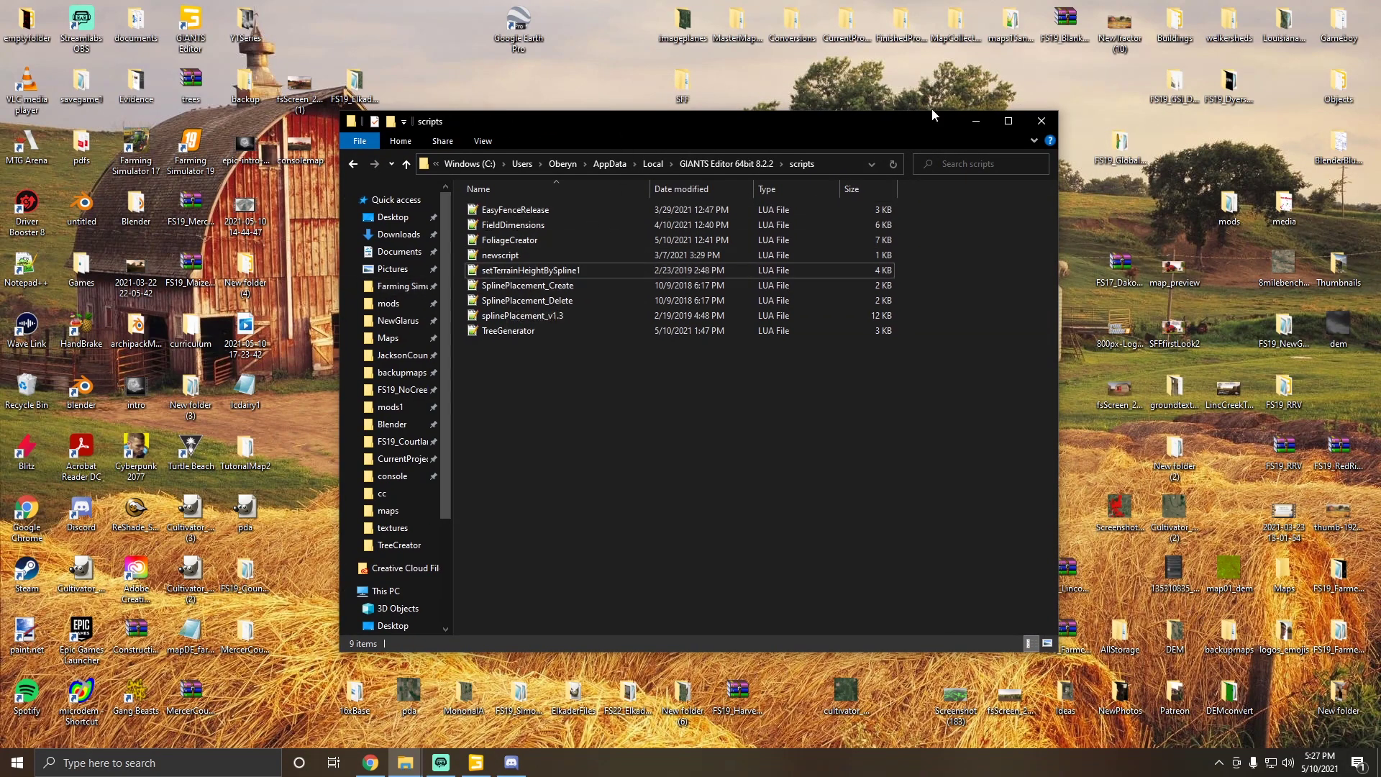
pyautogui.moveTo(833, 131); pyautogui.dragTo(682, 462)
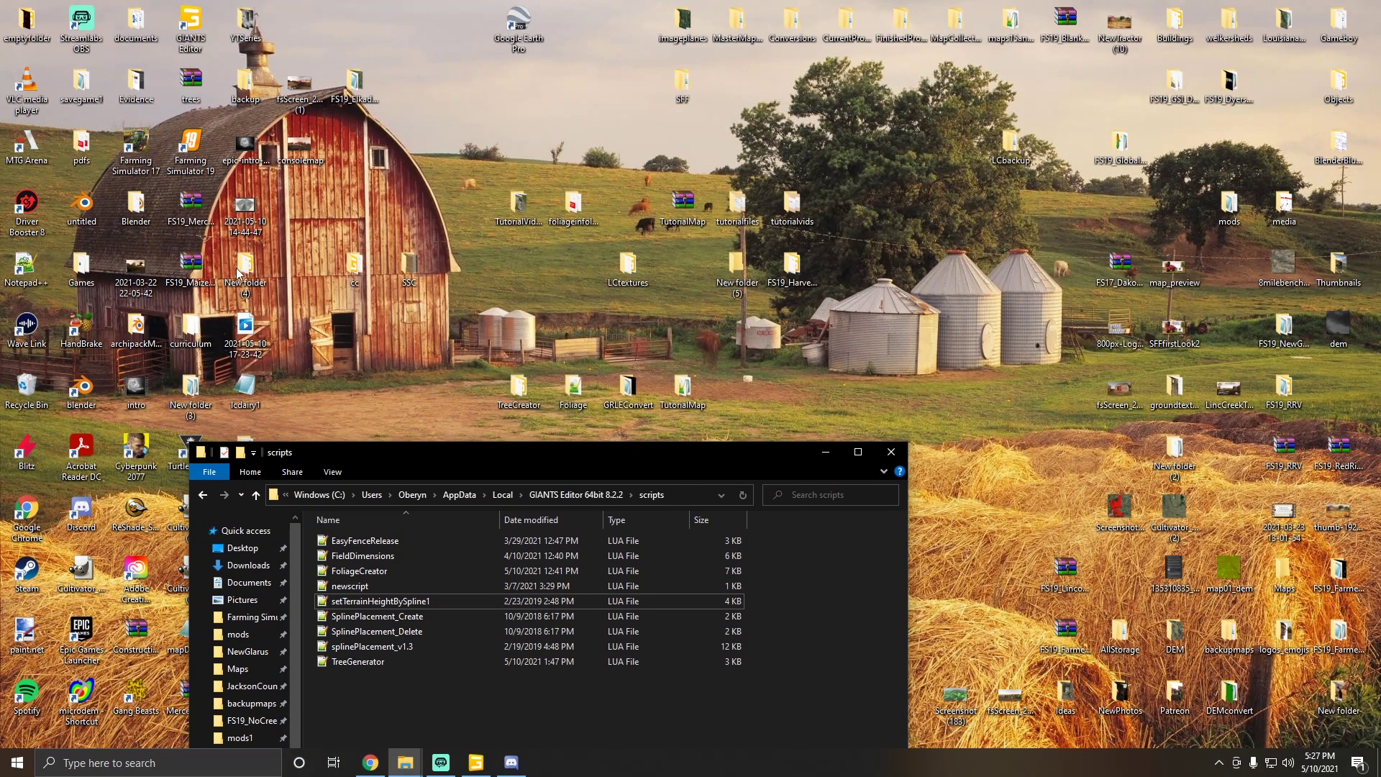
pyautogui.doubleClick(354, 266)
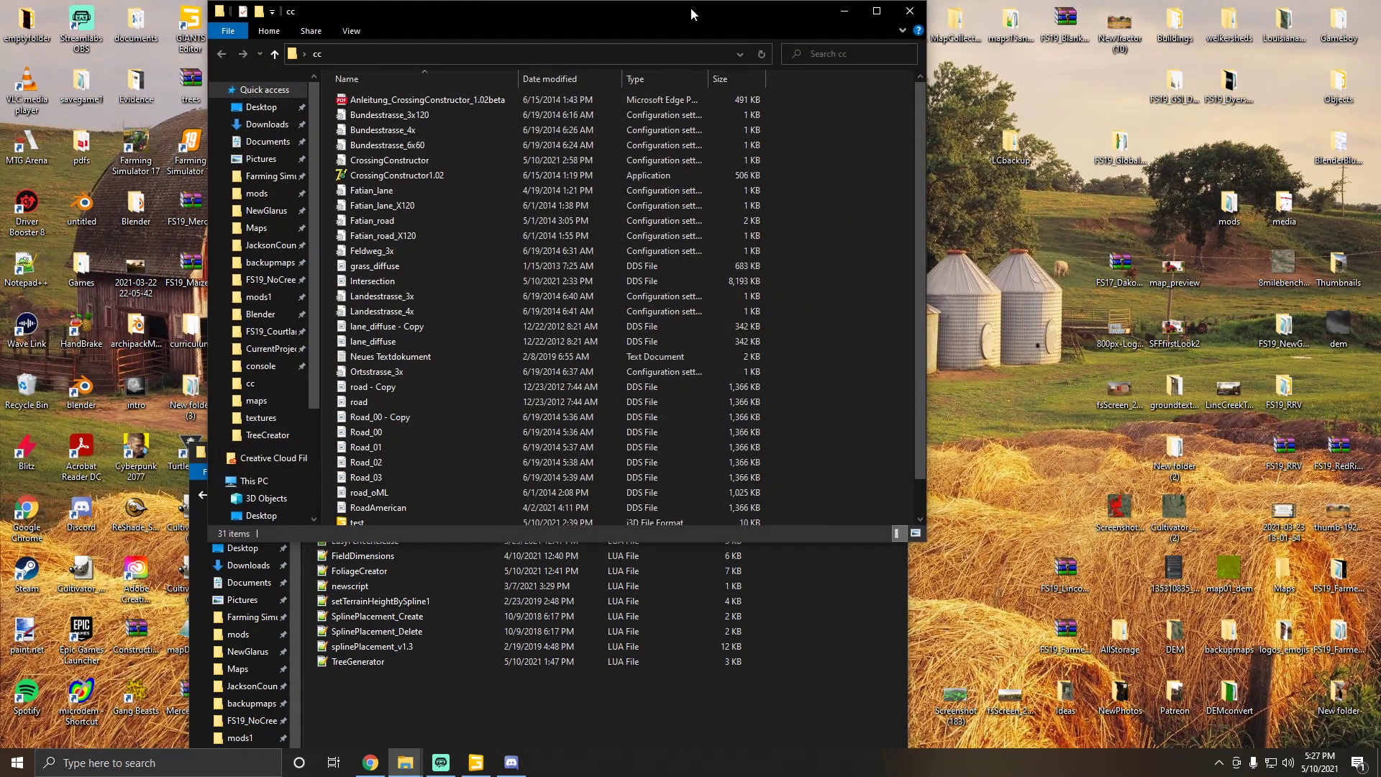
pyautogui.moveTo(726, 16); pyautogui.dragTo(974, 36)
pyautogui.click(356, 451)
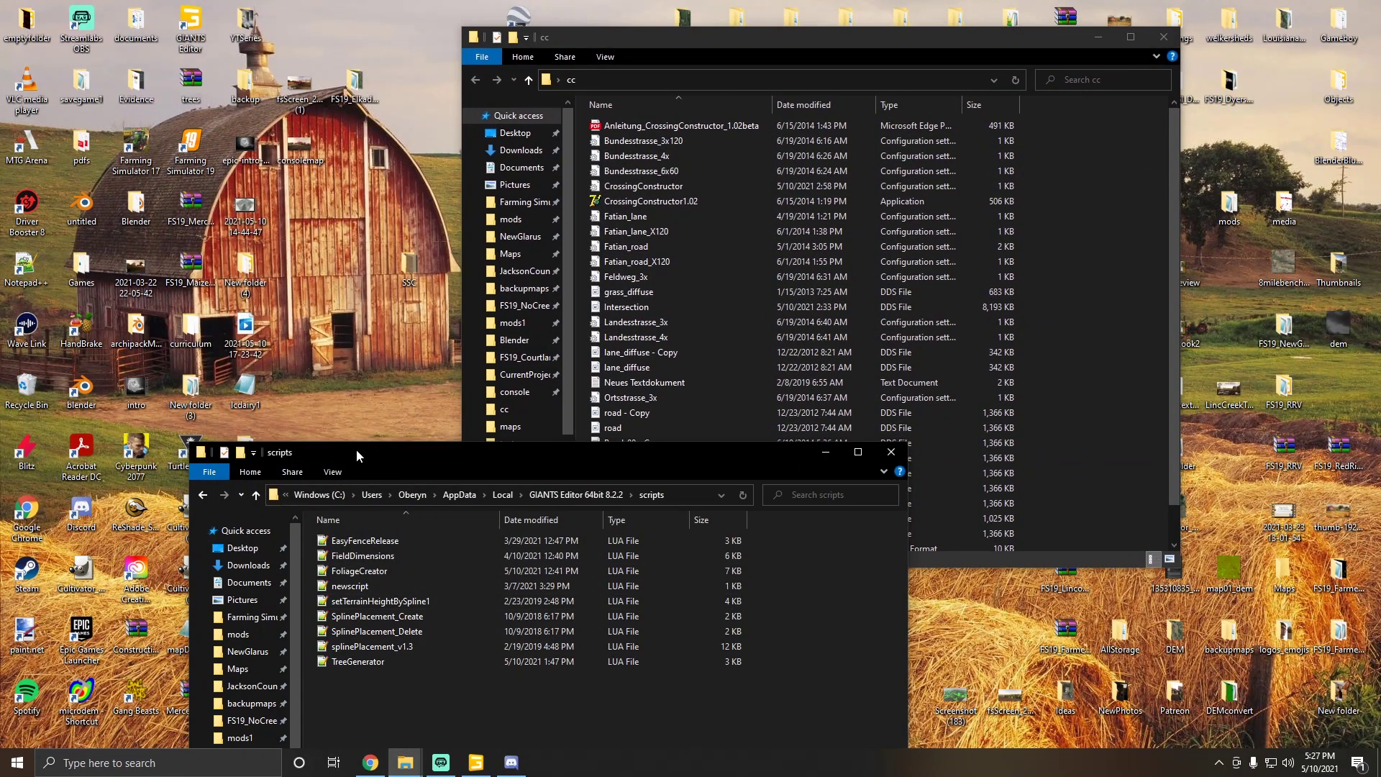
pyautogui.moveTo(356, 450); pyautogui.dragTo(212, 135)
pyautogui.moveTo(735, 36); pyautogui.dragTo(725, 90)
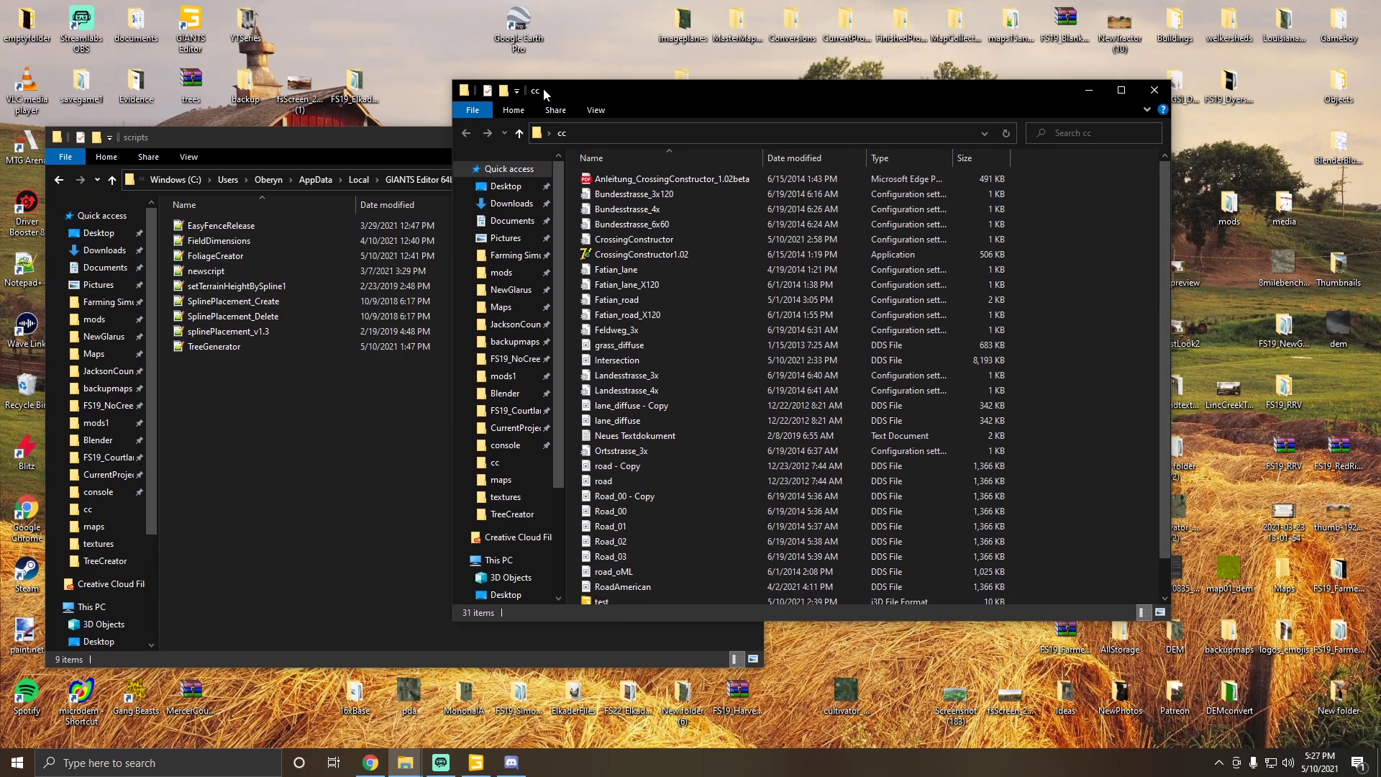
pyautogui.moveTo(542, 87); pyautogui.dragTo(532, 89)
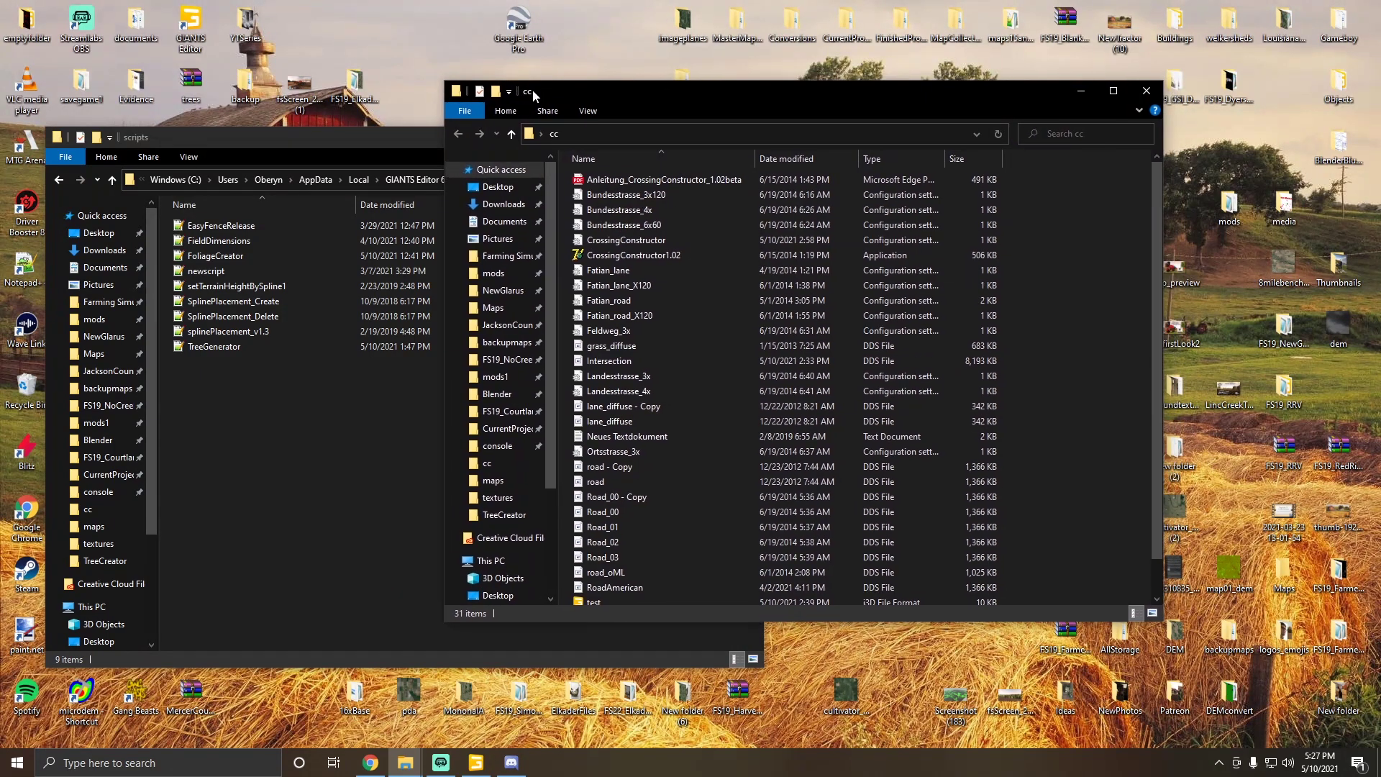
# Step: View the CrossingConstructor1.02 application and related files in the cc folder, and close both folder windows
pyautogui.doubleClick(572, 88)
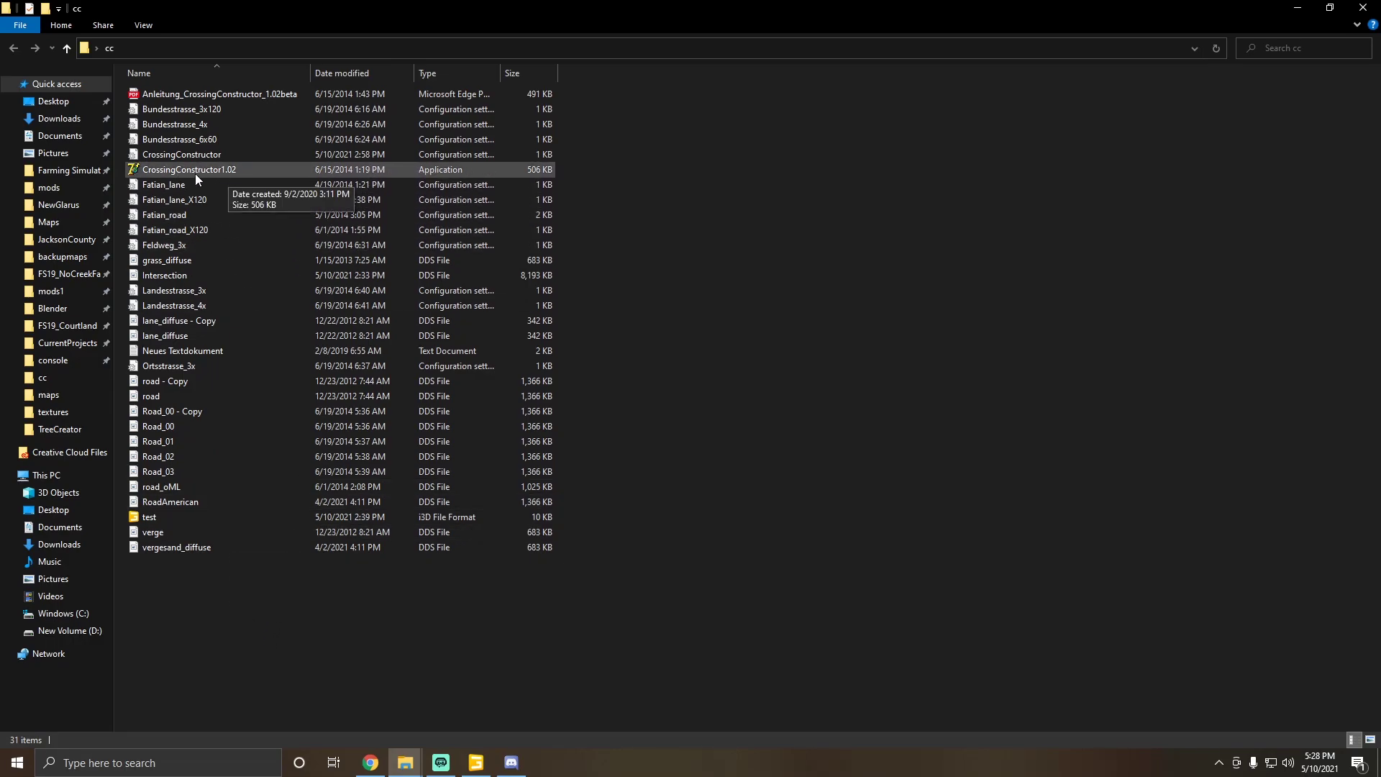
pyautogui.doubleClick(614, 12)
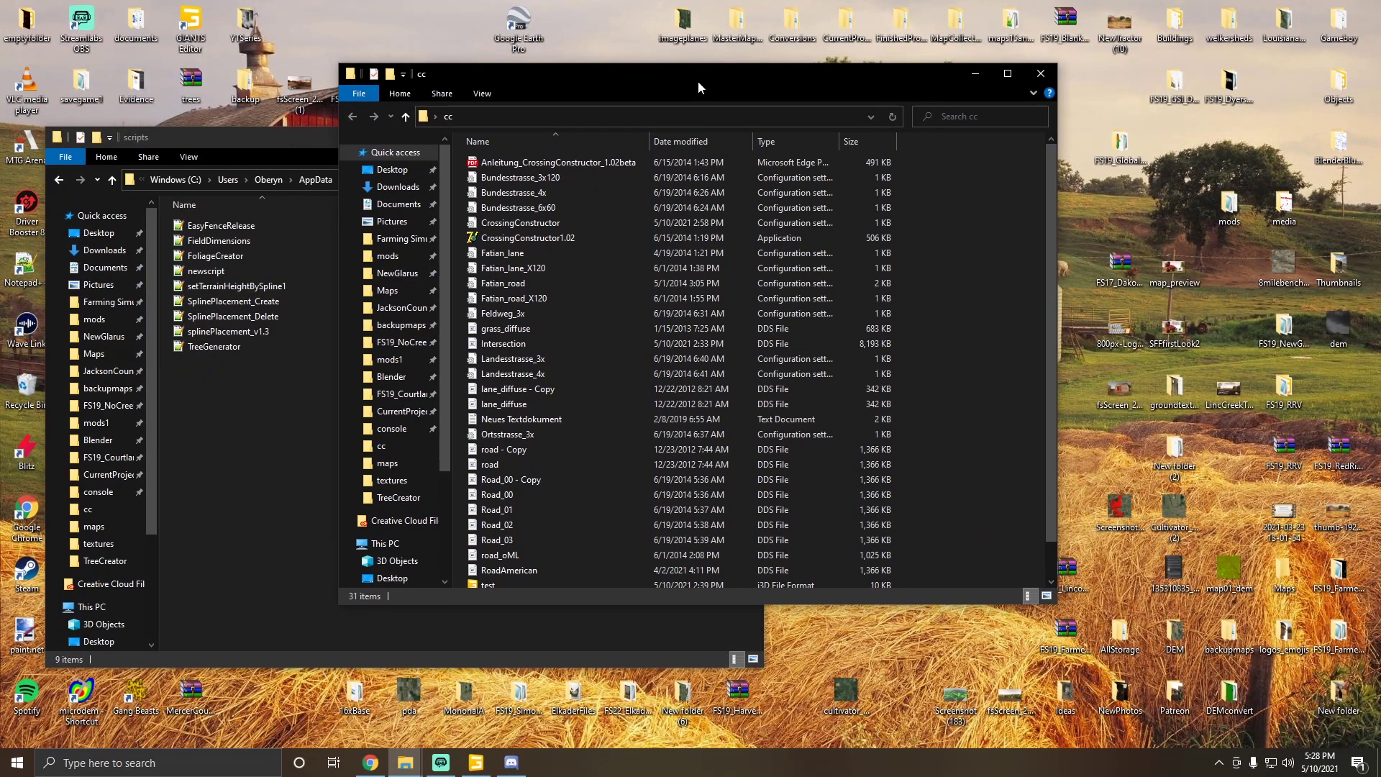
pyautogui.click(274, 144)
pyautogui.click(748, 137)
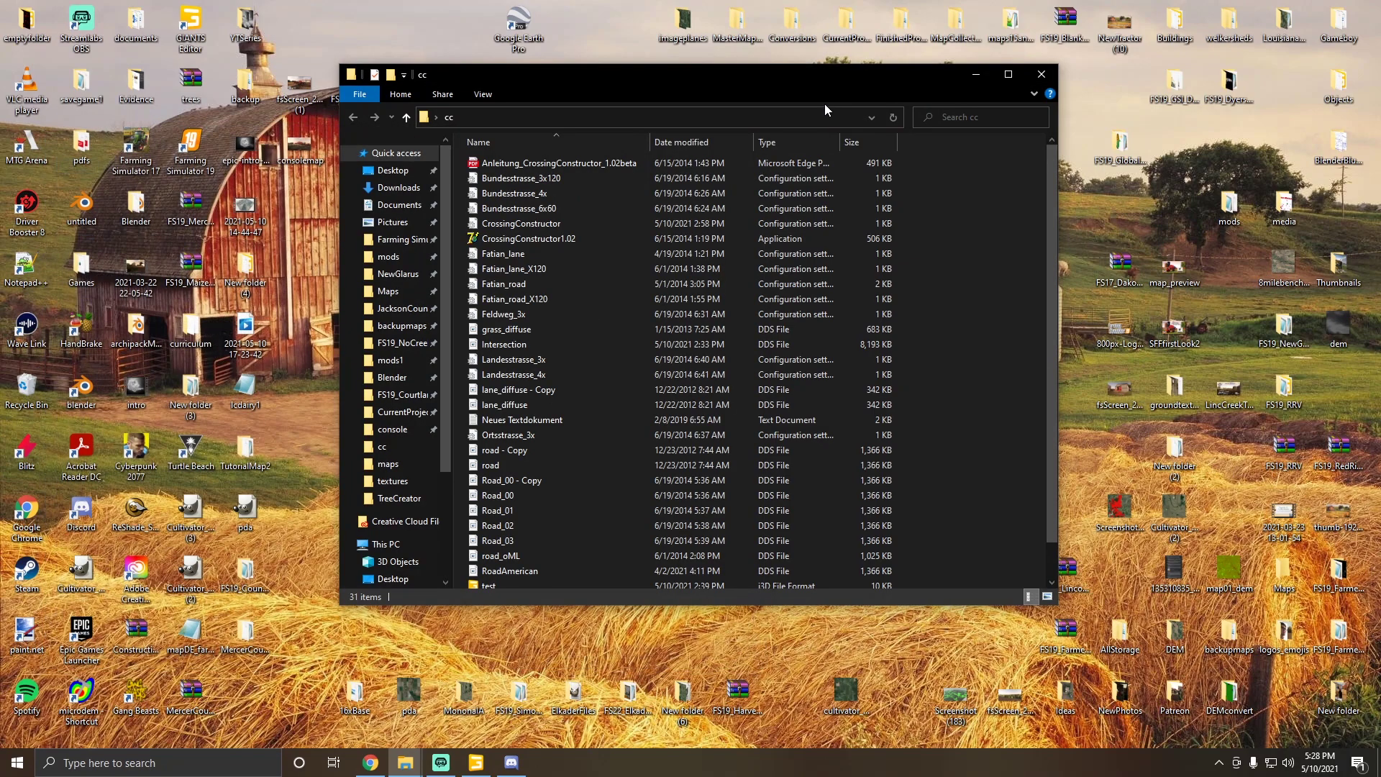
pyautogui.click(1040, 76)
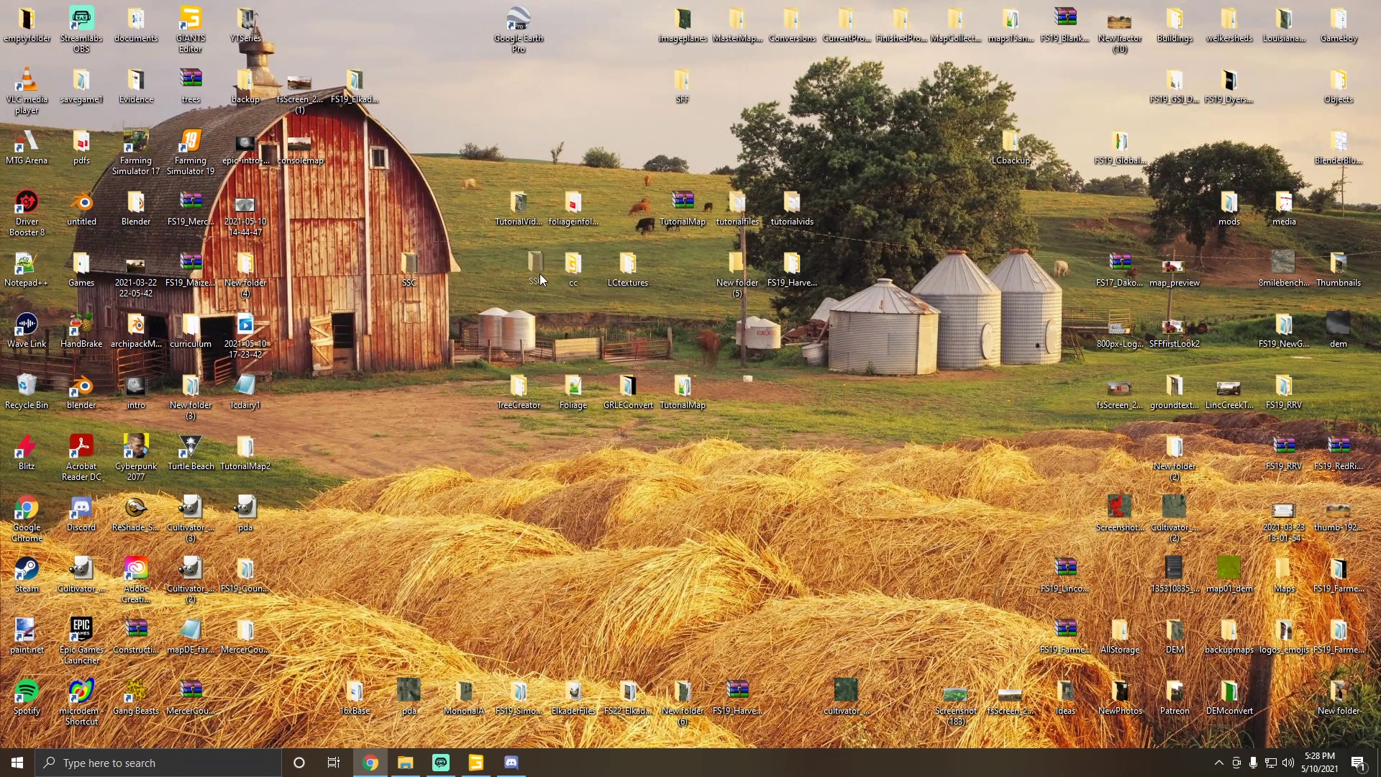
# Step: Open the SSC folder full screen and select the four LUA scripts from setTerrainHeightBySpline1 to splinePlacement_v1.3
pyautogui.moveTo(541, 279); pyautogui.dragTo(541, 279)
pyautogui.doubleClick(536, 279)
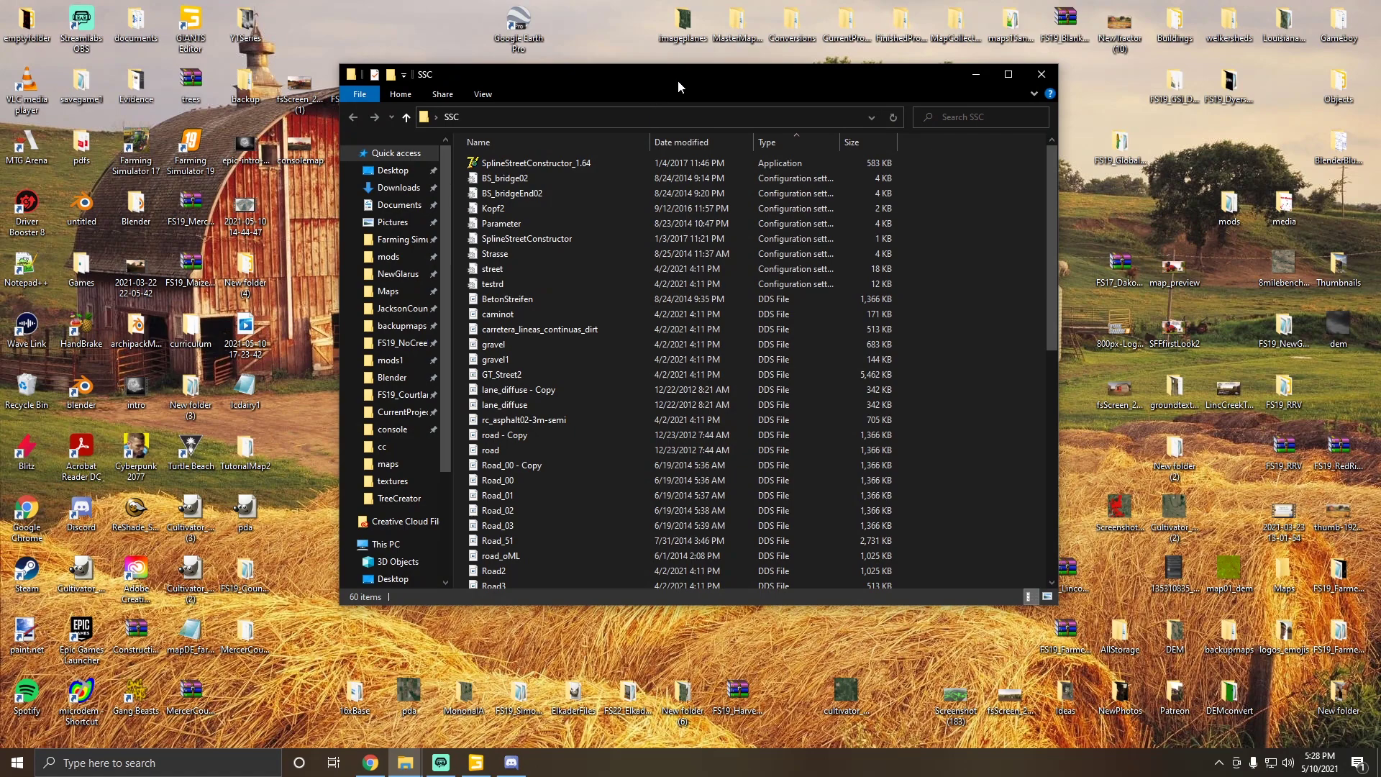
pyautogui.doubleClick(677, 80)
pyautogui.scroll(-5, 309, 360)
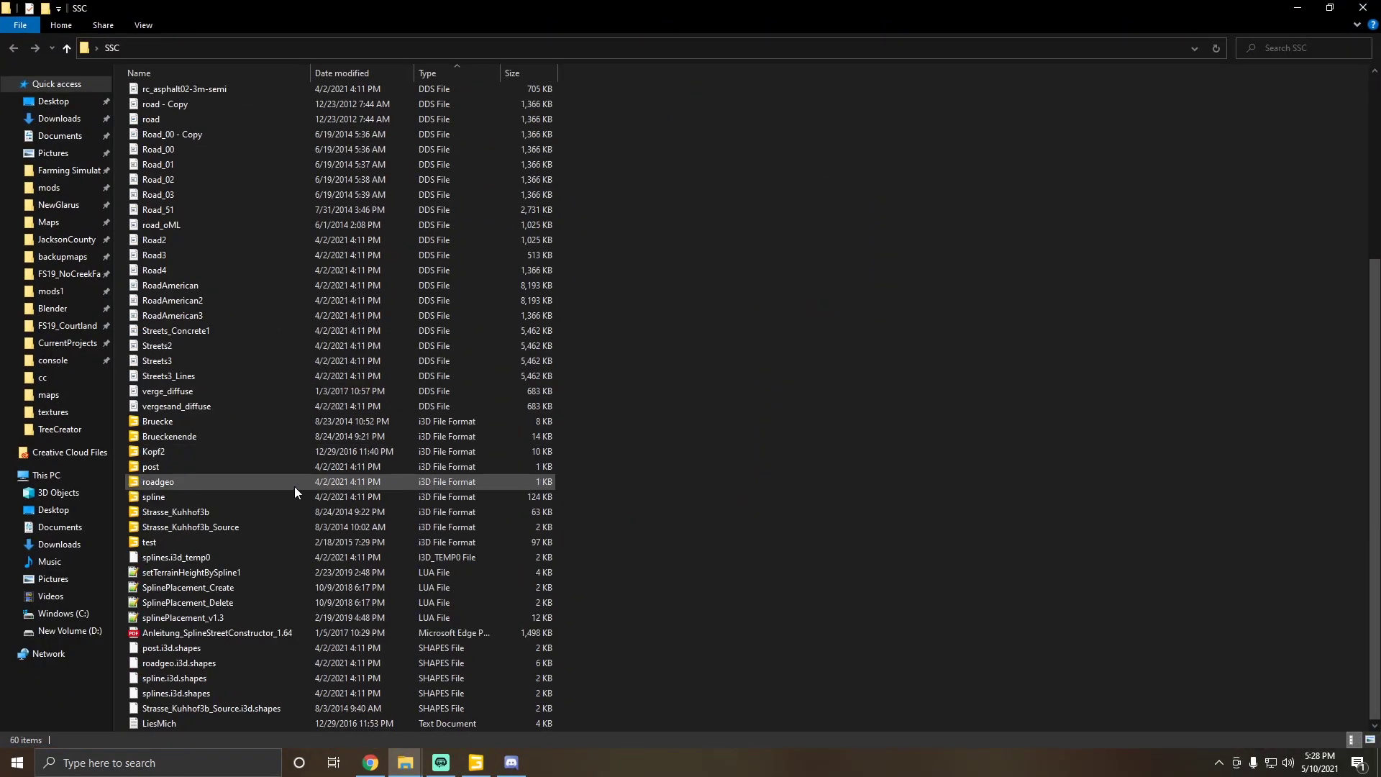
pyautogui.click(217, 619)
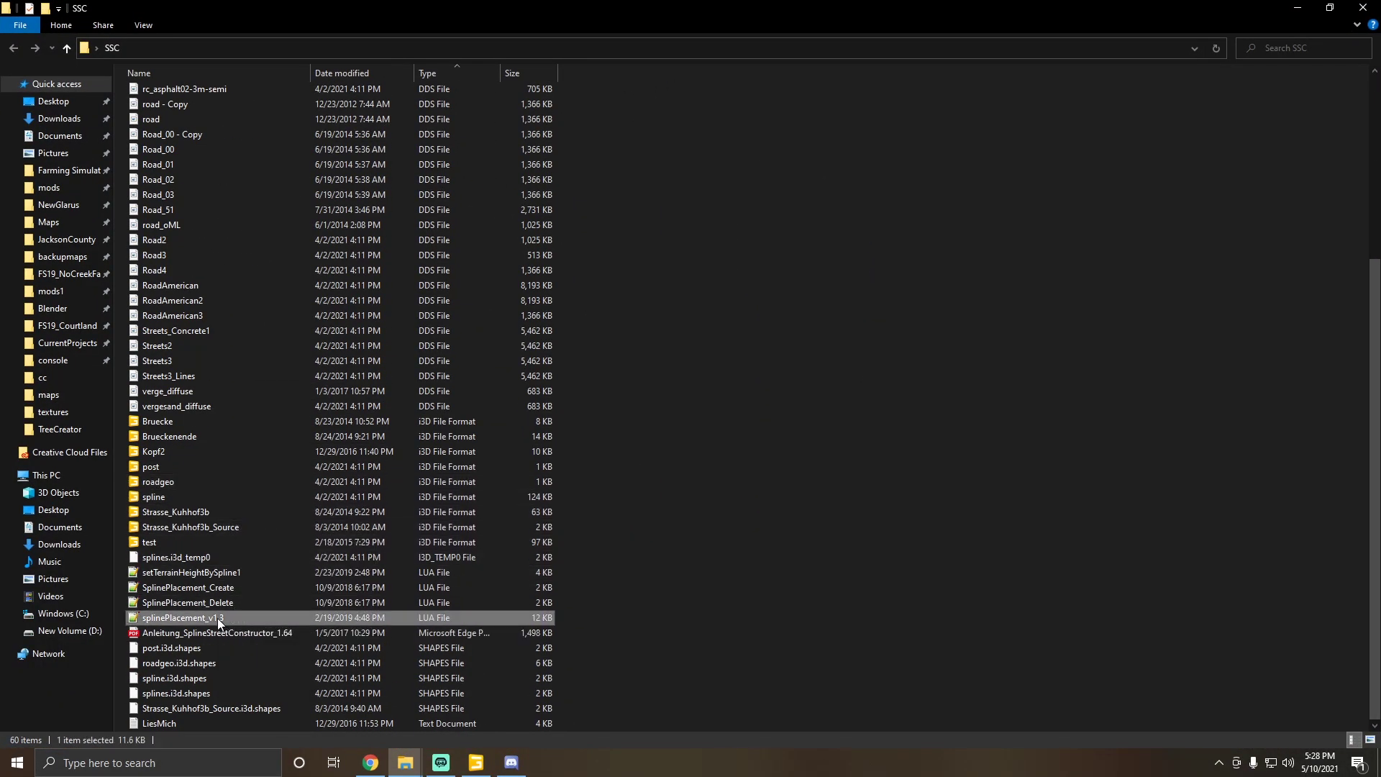
pyautogui.keyDown('shift'); pyautogui.click(208, 574); pyautogui.keyUp('shift')
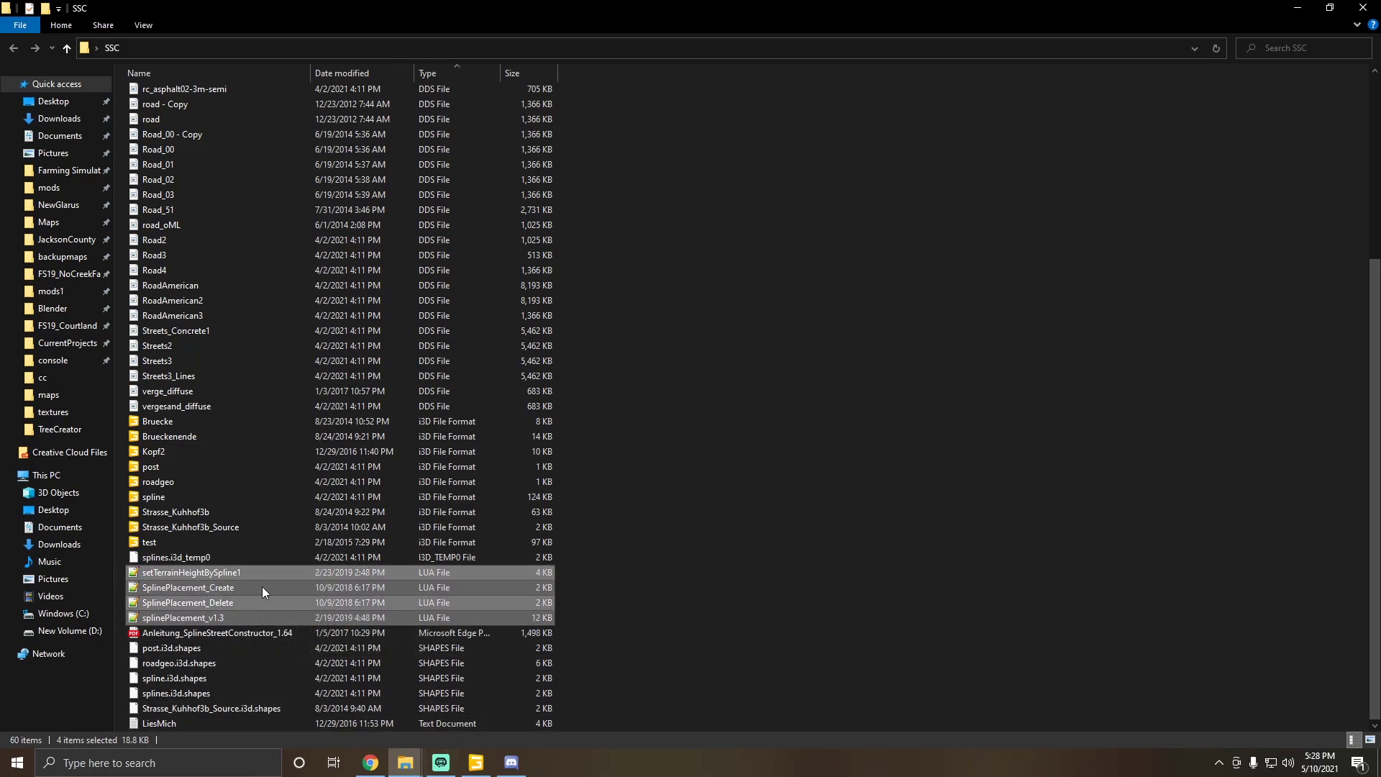
# Step: Find the %appdata% folder through Windows search and open its Local > GIANTS Editor 64bit 8.2.2 > scripts subfolder
pyautogui.click(173, 766)
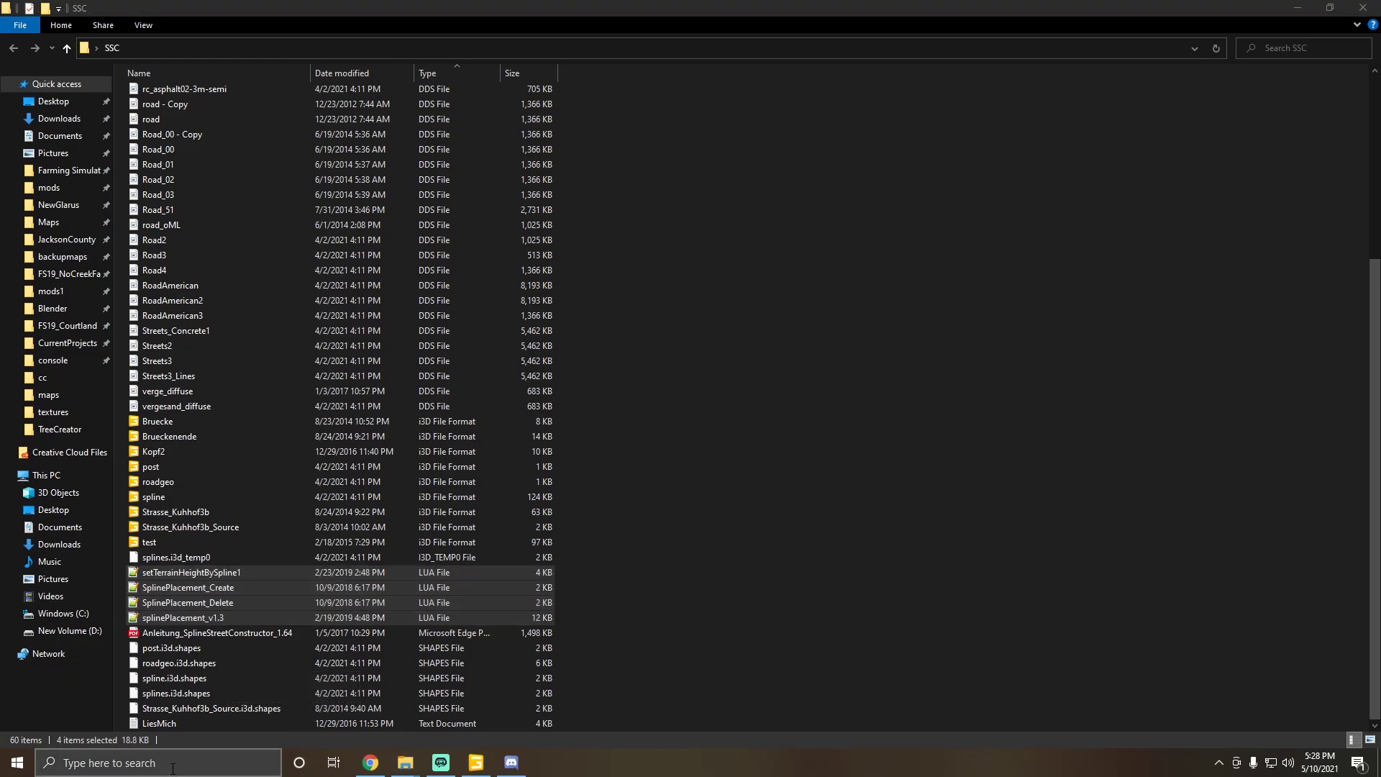
pyautogui.write('%appdata%')
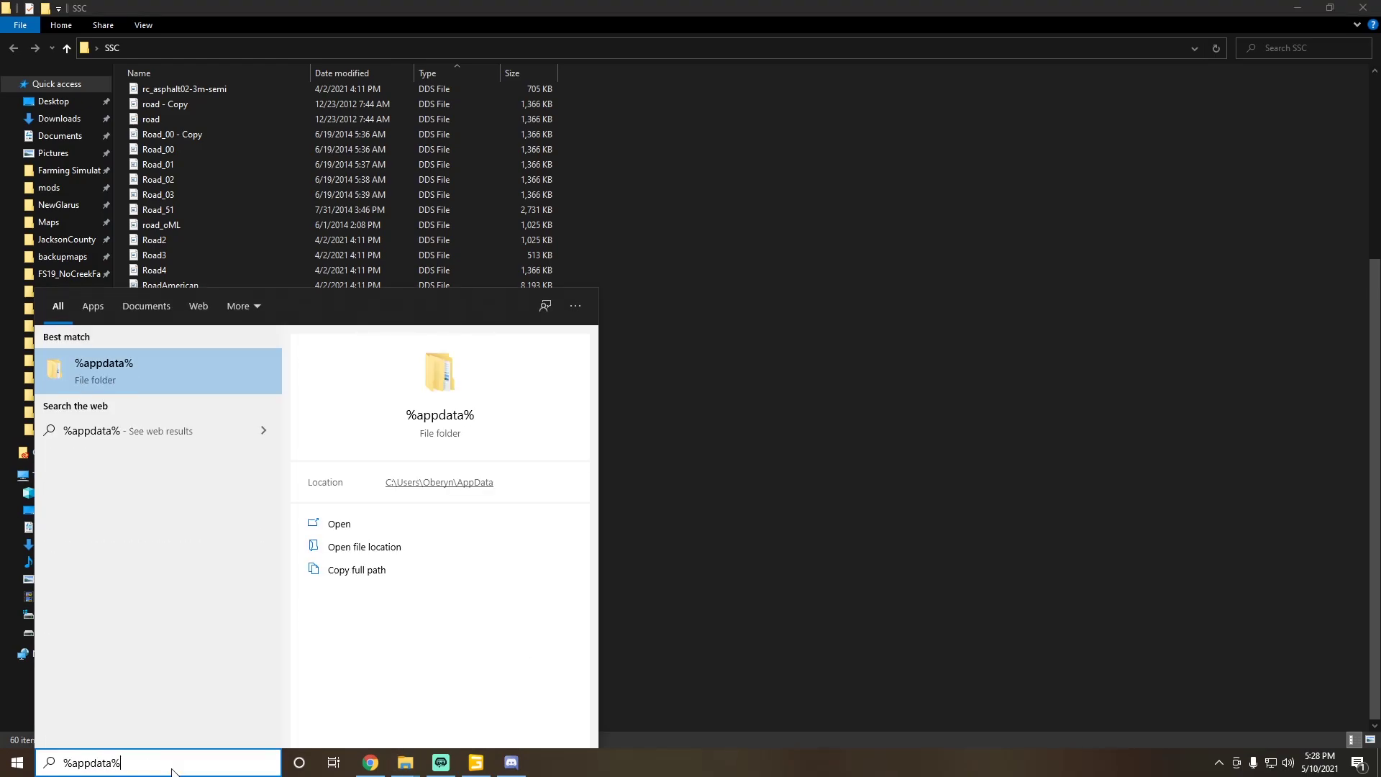
pyautogui.click(455, 481)
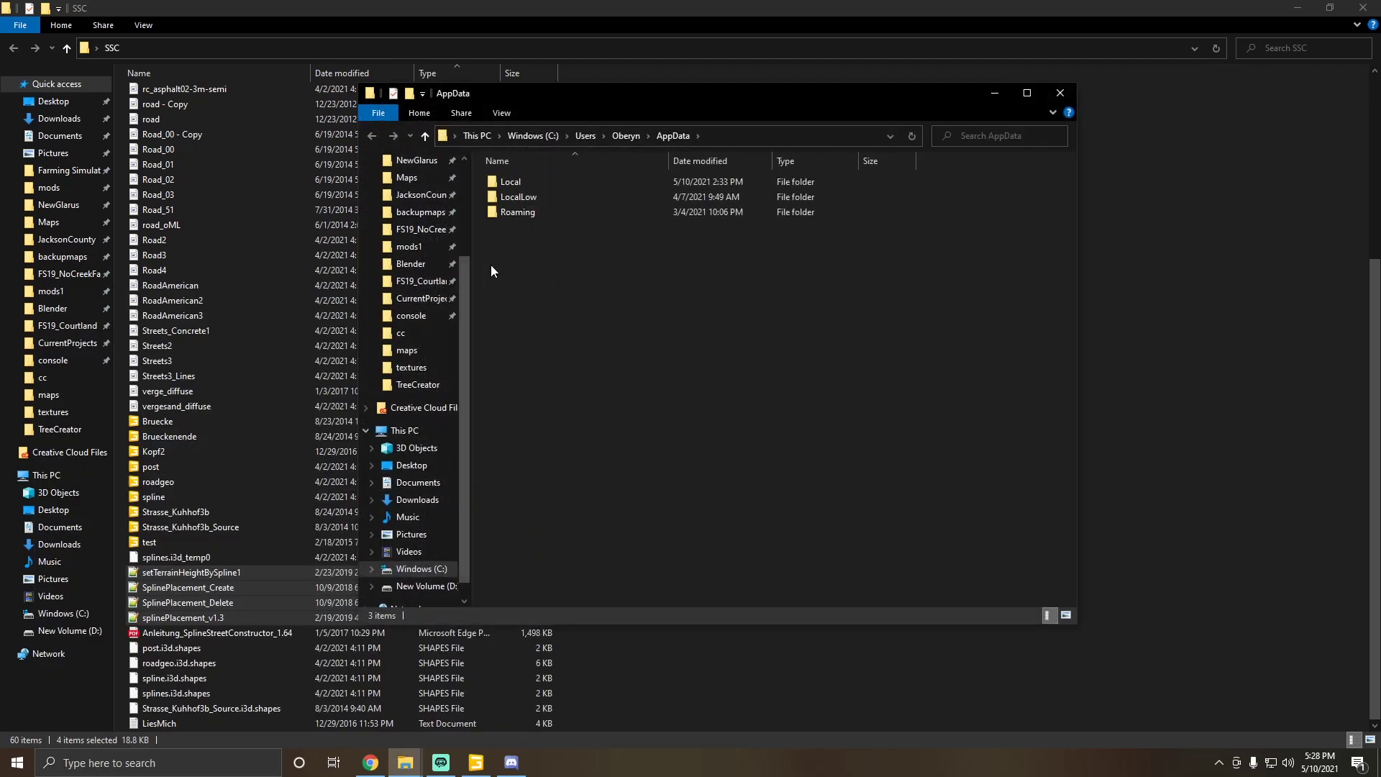
pyautogui.doubleClick(551, 181)
pyautogui.scroll(-6, 623, 345)
pyautogui.scroll(2, 593, 345)
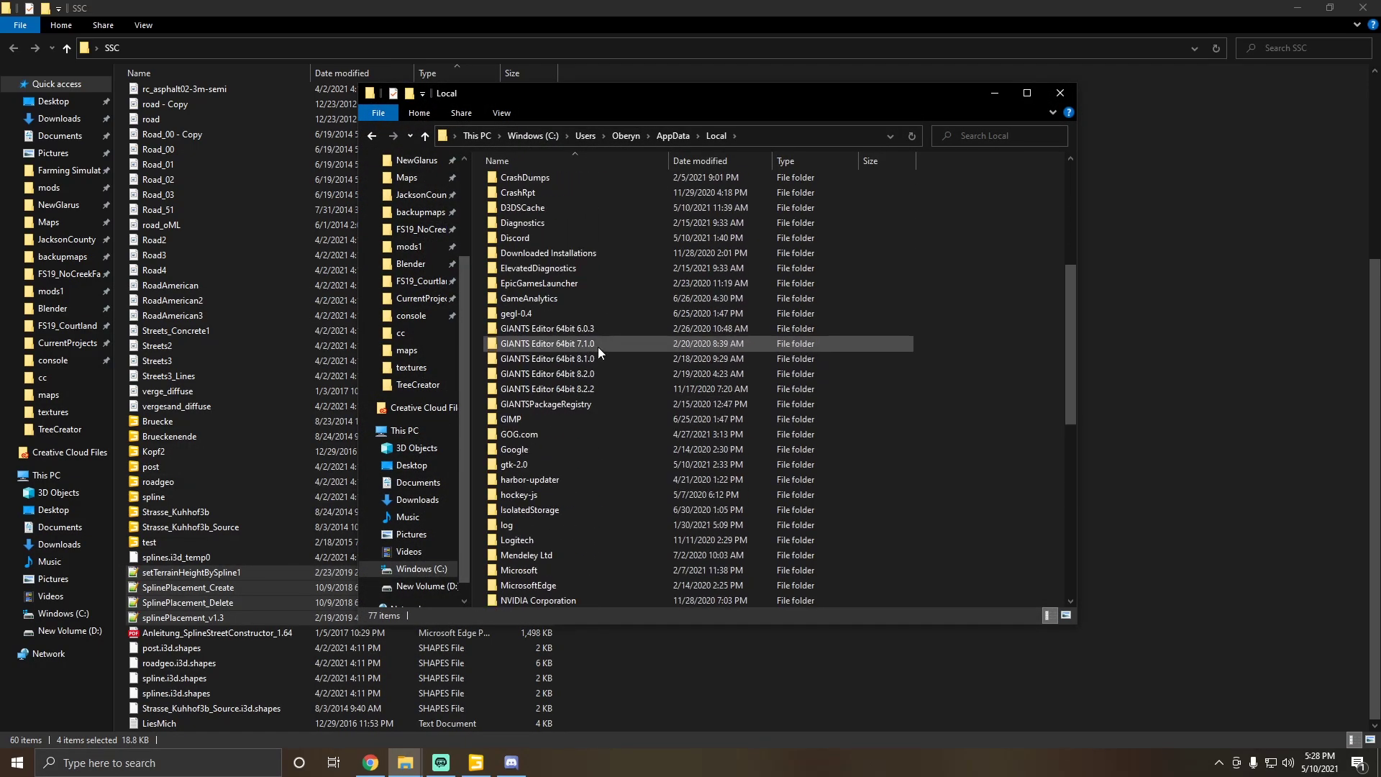
pyautogui.doubleClick(590, 386)
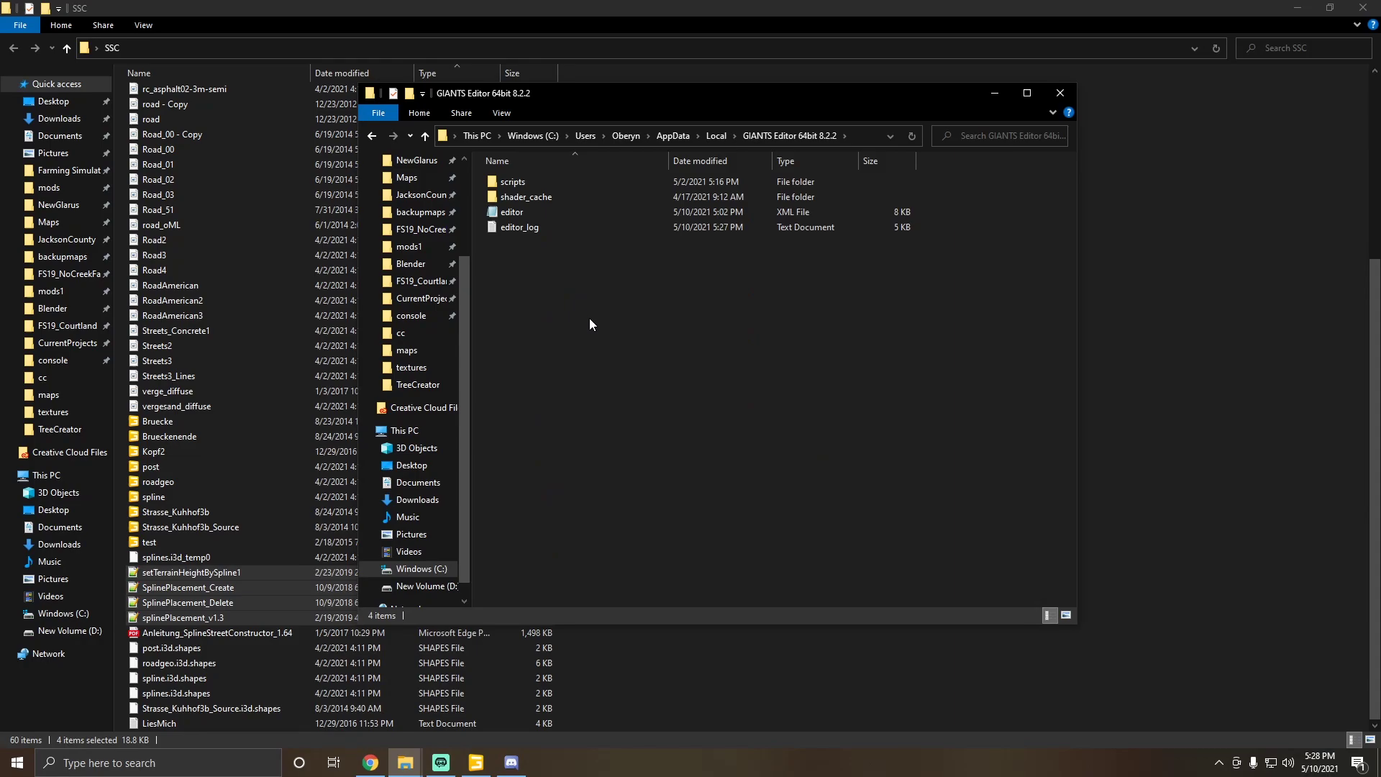
pyautogui.doubleClick(523, 182)
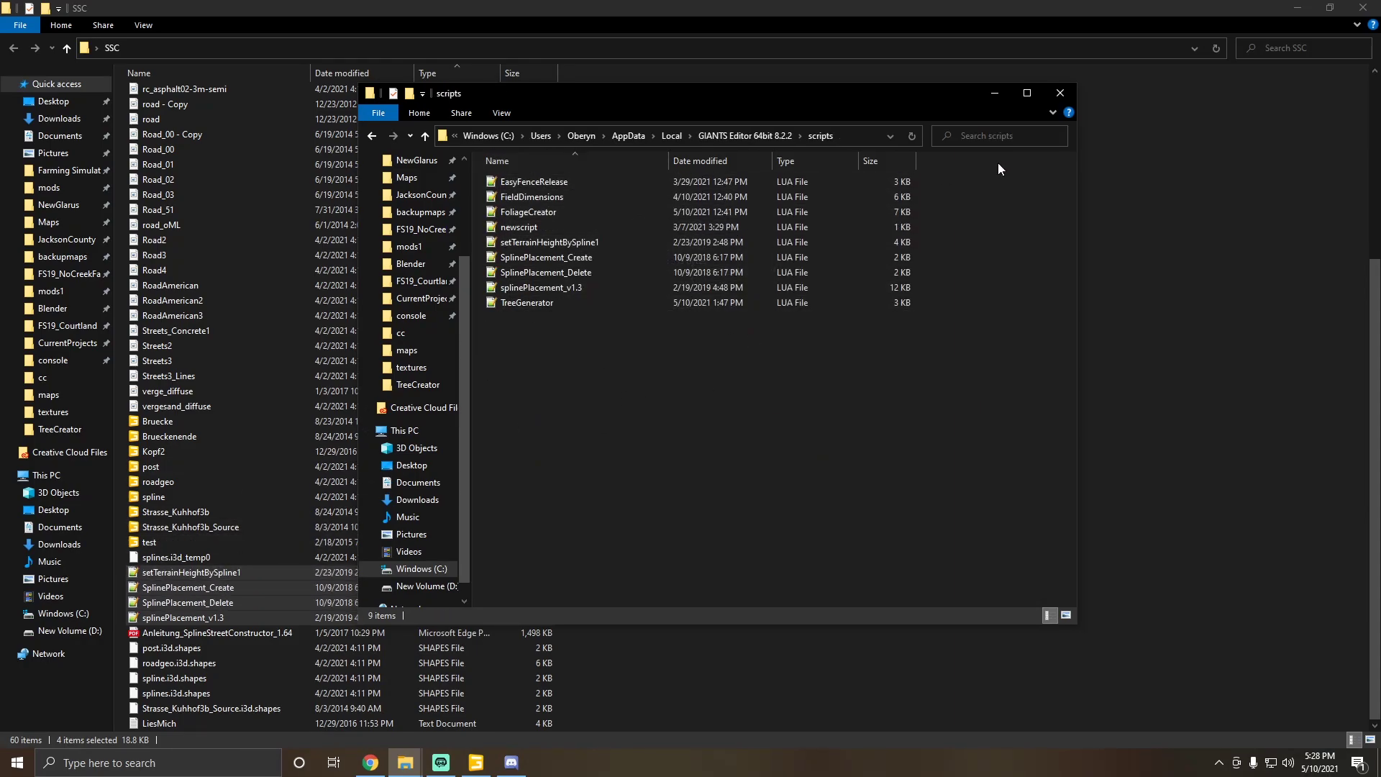
# Step: Close the scripts and SSC folder windows and open the TutorialMap folder on the desktop
pyautogui.click(1057, 94)
pyautogui.scroll(6, 731, 274)
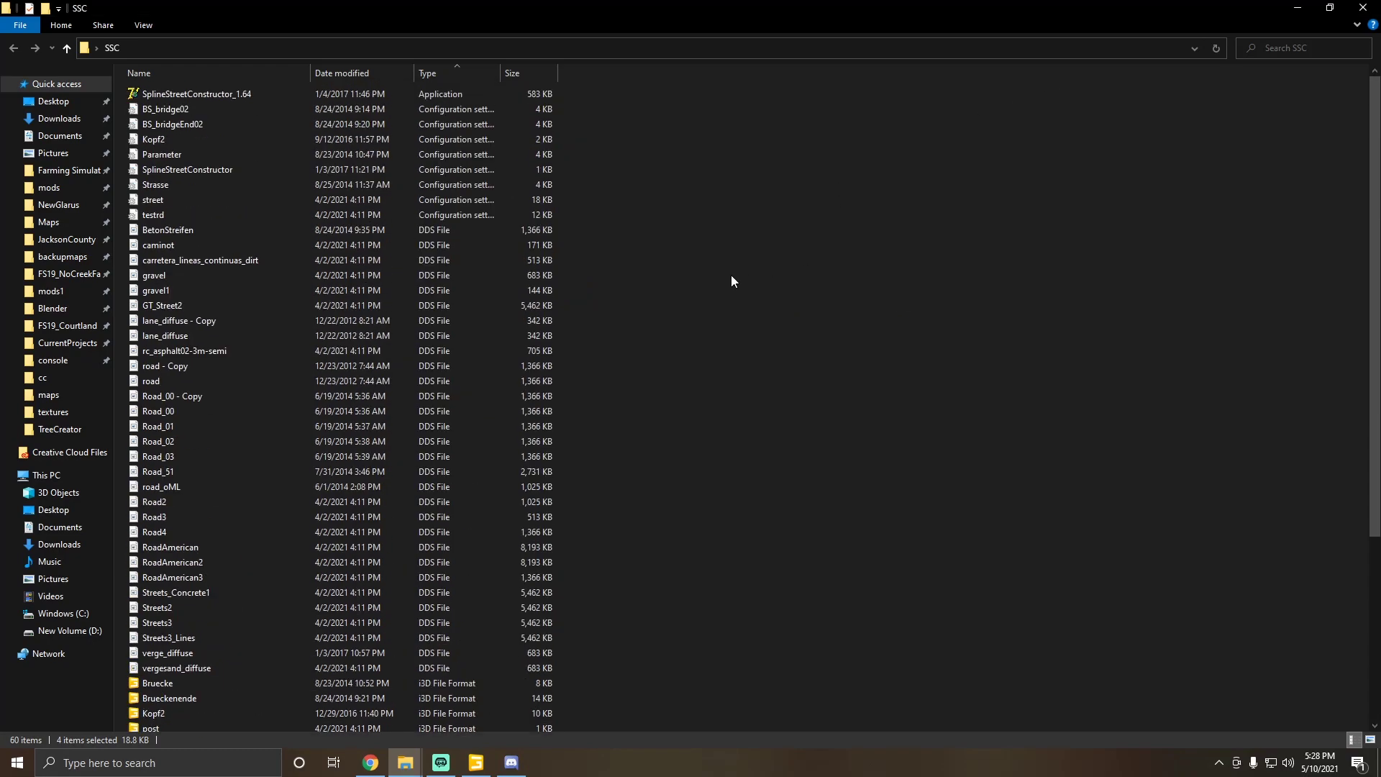
pyautogui.click(1367, 7)
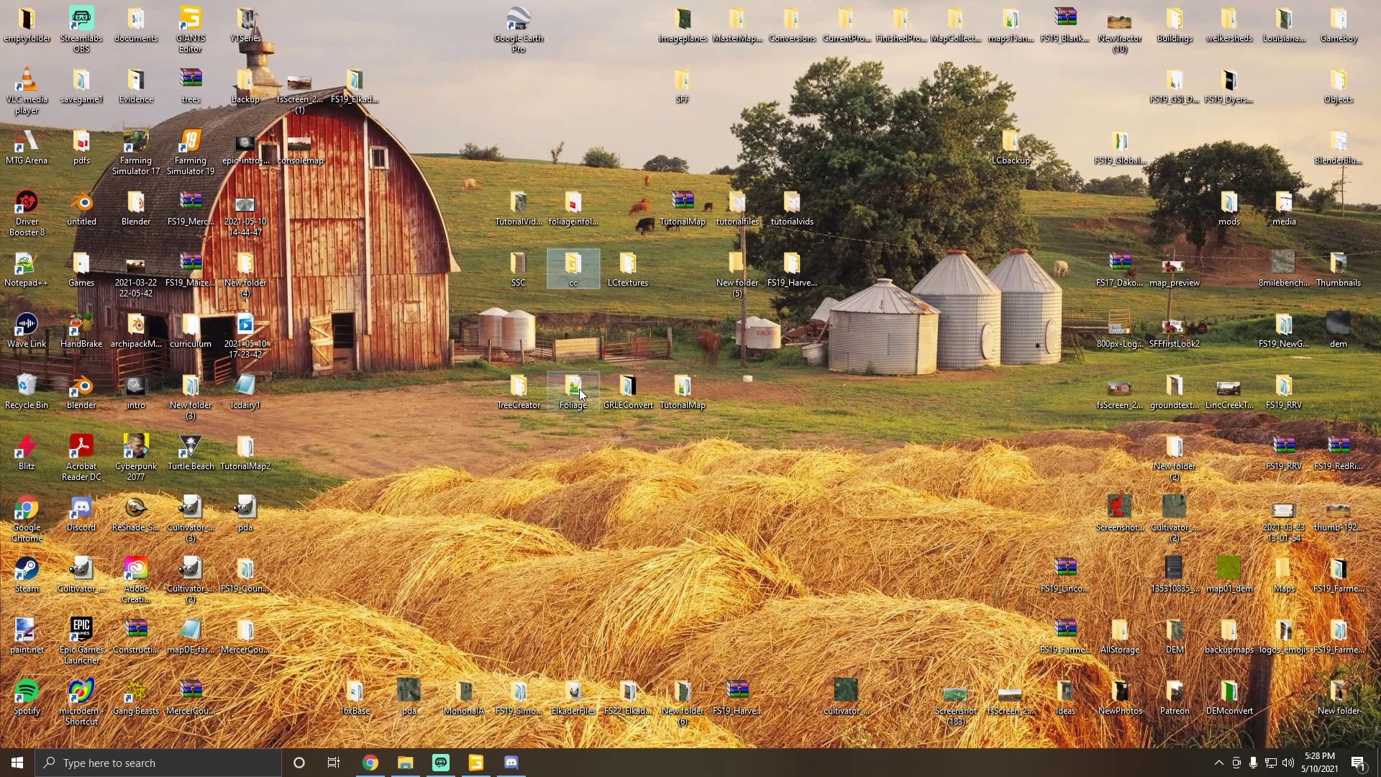
pyautogui.doubleClick(680, 392)
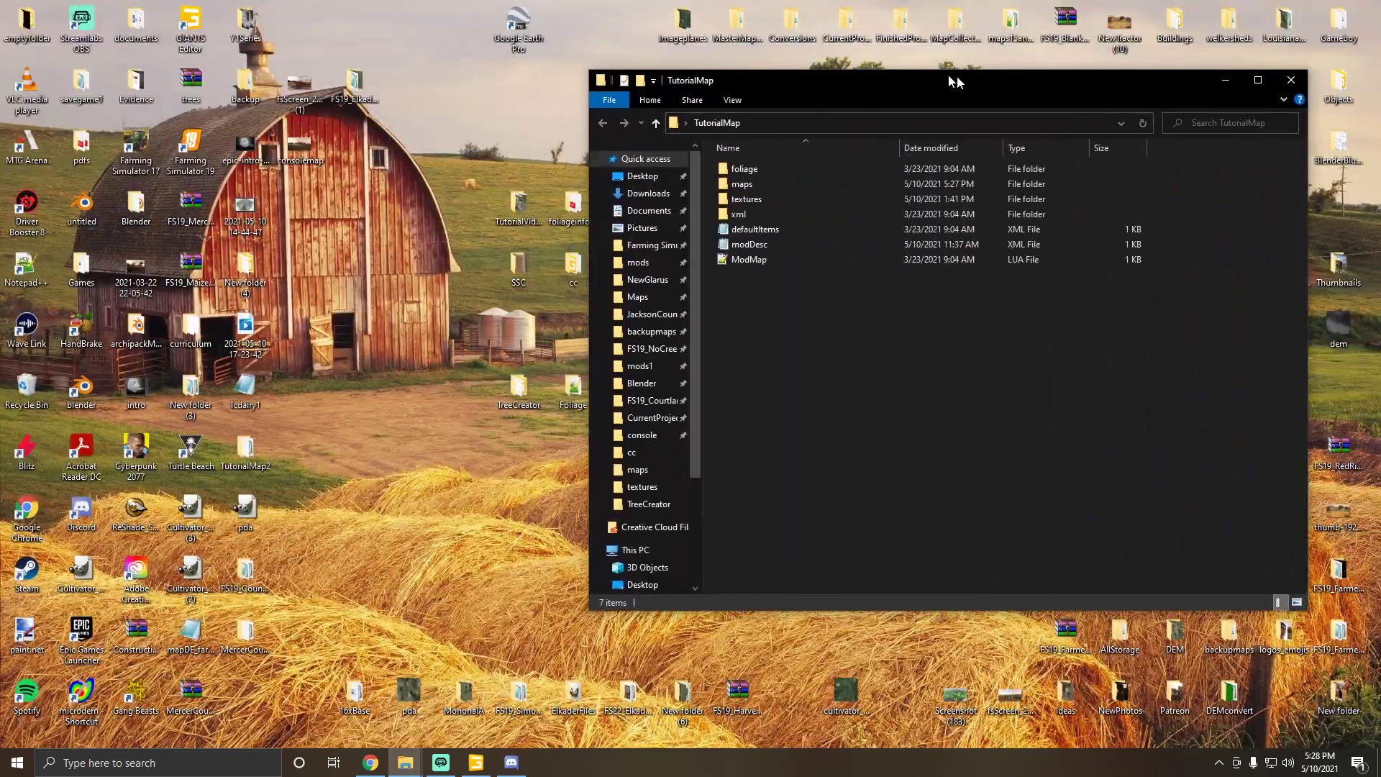
# Step: Move the SSC and cc folders from the desktop into the TutorialMap folder and maximize its window
pyautogui.moveTo(568, 292); pyautogui.dragTo(476, 238)
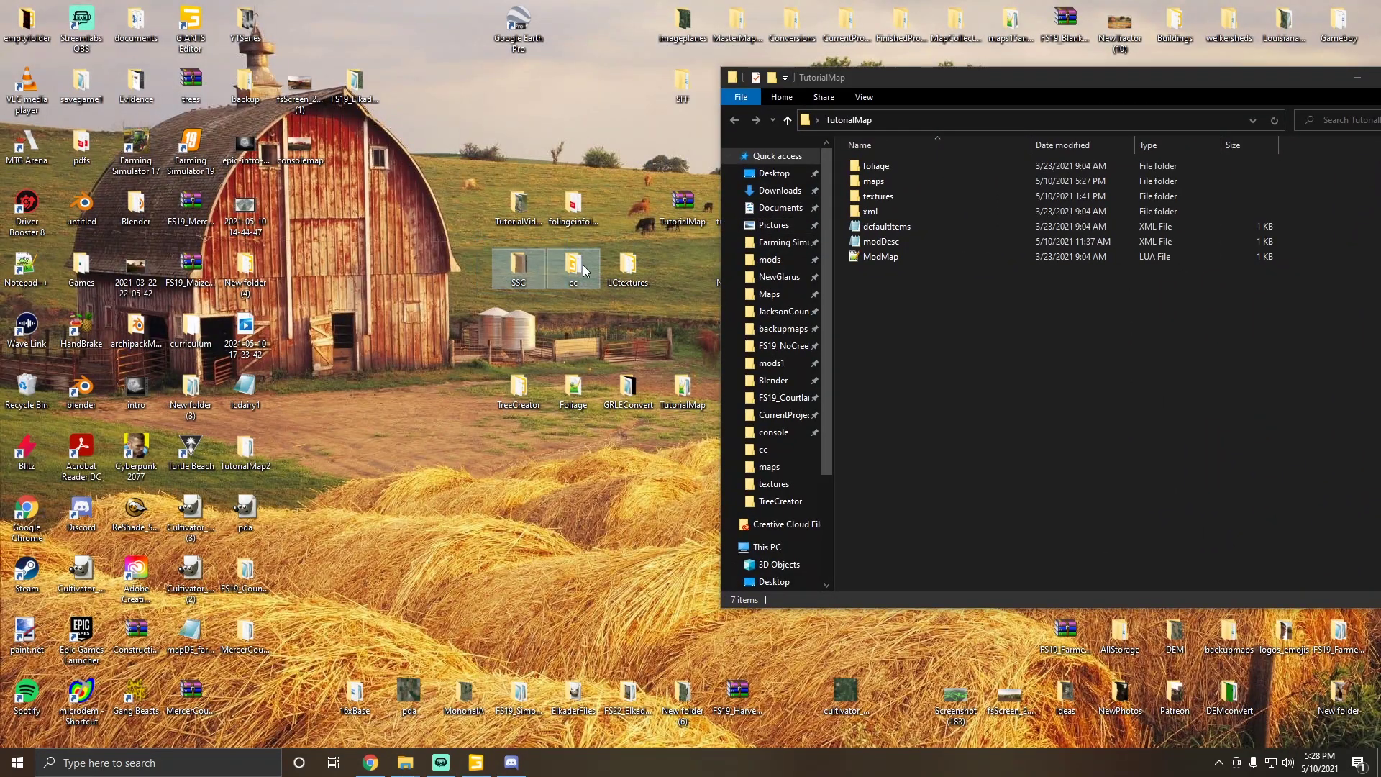
pyautogui.moveTo(574, 268); pyautogui.dragTo(955, 347)
pyautogui.moveTo(982, 76); pyautogui.dragTo(538, 90)
pyautogui.doubleClick(538, 89)
pyautogui.click(212, 335)
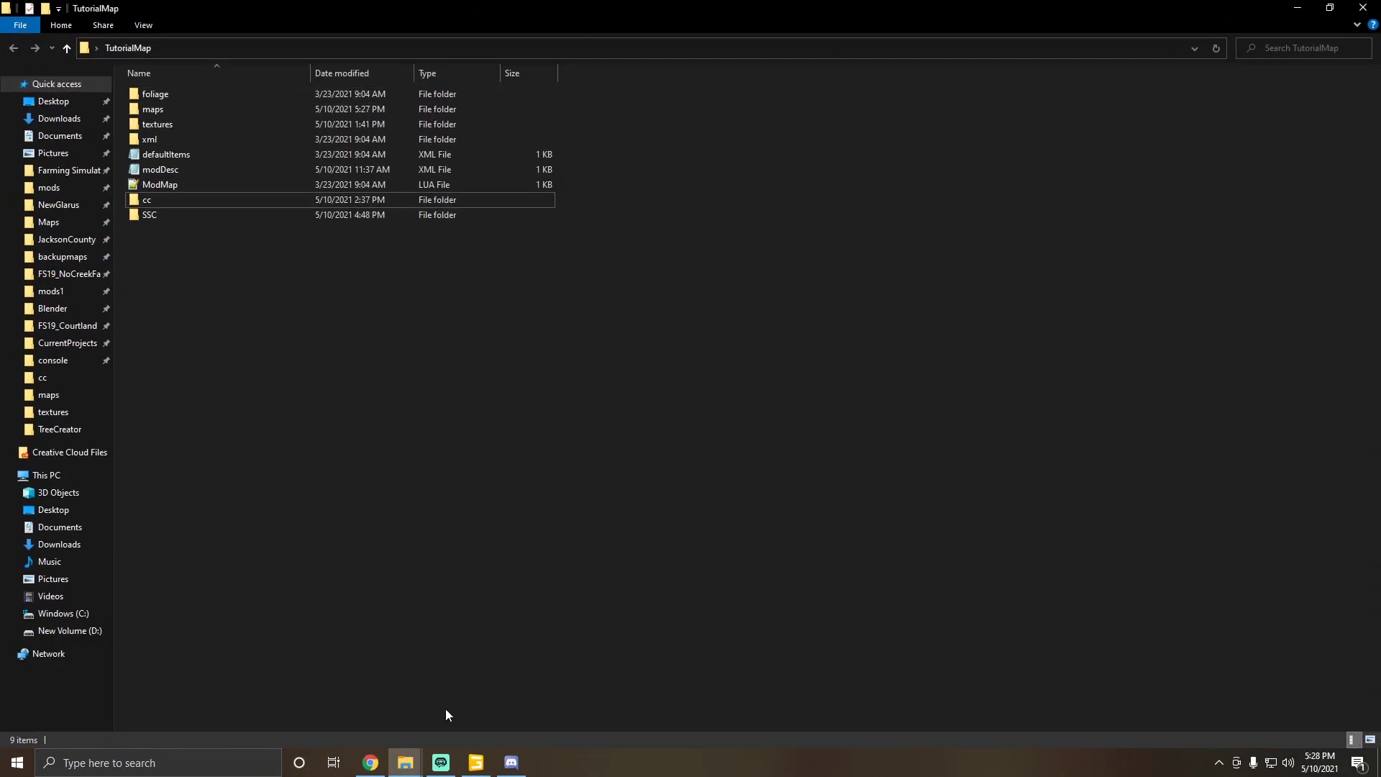
# Step: Switch to GIANTS Editor, make the satellite image plane visible, and position it above the terrain at a Y translation of about 44
pyautogui.click(476, 762)
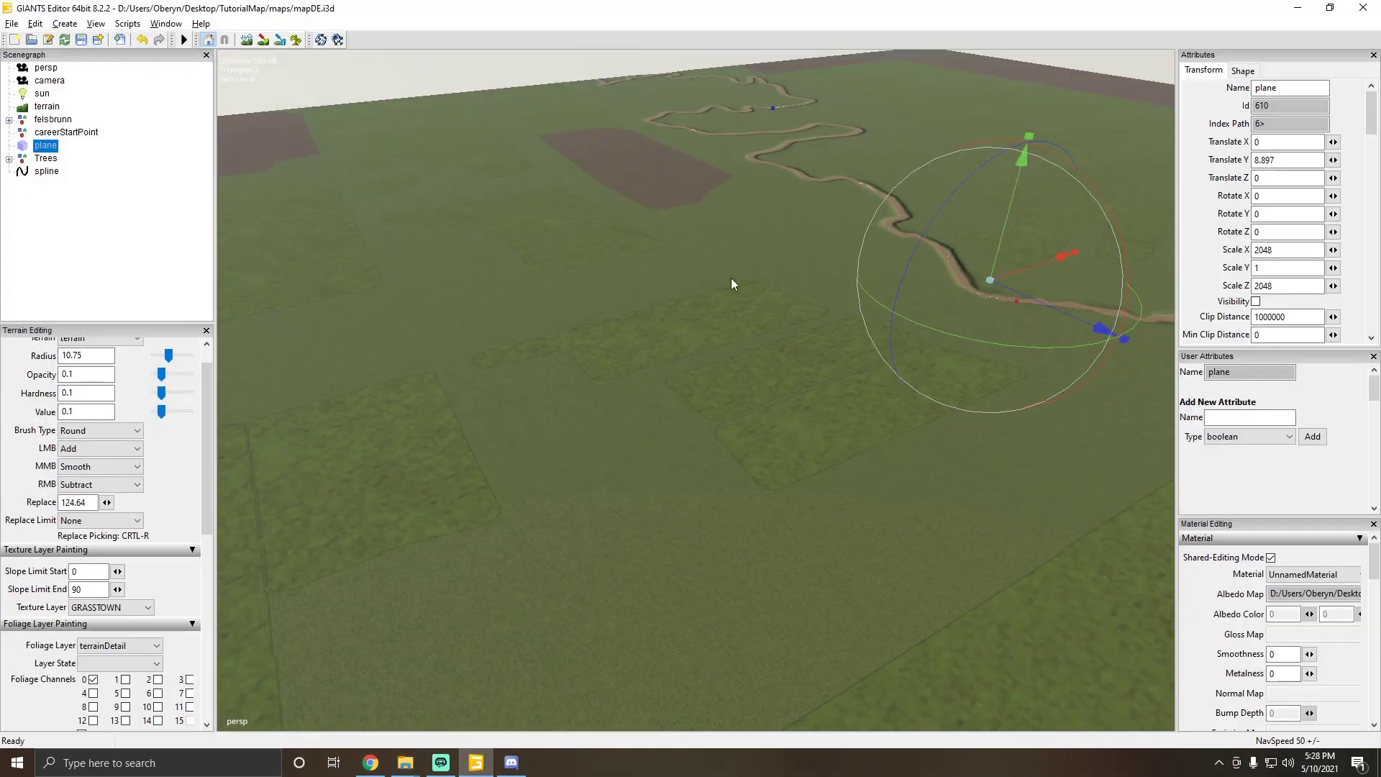
pyautogui.moveTo(1007, 225); pyautogui.dragTo(1153, 186)
pyautogui.click(1255, 301)
pyautogui.moveTo(1003, 309); pyautogui.dragTo(831, 335, button='right')
pyautogui.moveTo(706, 411); pyautogui.dragTo(919, 499, button='right')
pyautogui.scroll(5, 626, 326)
pyautogui.scroll(-3, 719, 554)
pyautogui.moveTo(758, 554); pyautogui.dragTo(940, 206, button='right')
pyautogui.scroll(-5, 698, 479)
pyautogui.keyDown('alt'); pyautogui.moveTo(698, 479); pyautogui.dragTo(553, 464); pyautogui.keyUp('alt')
pyautogui.scroll(5, 554, 464)
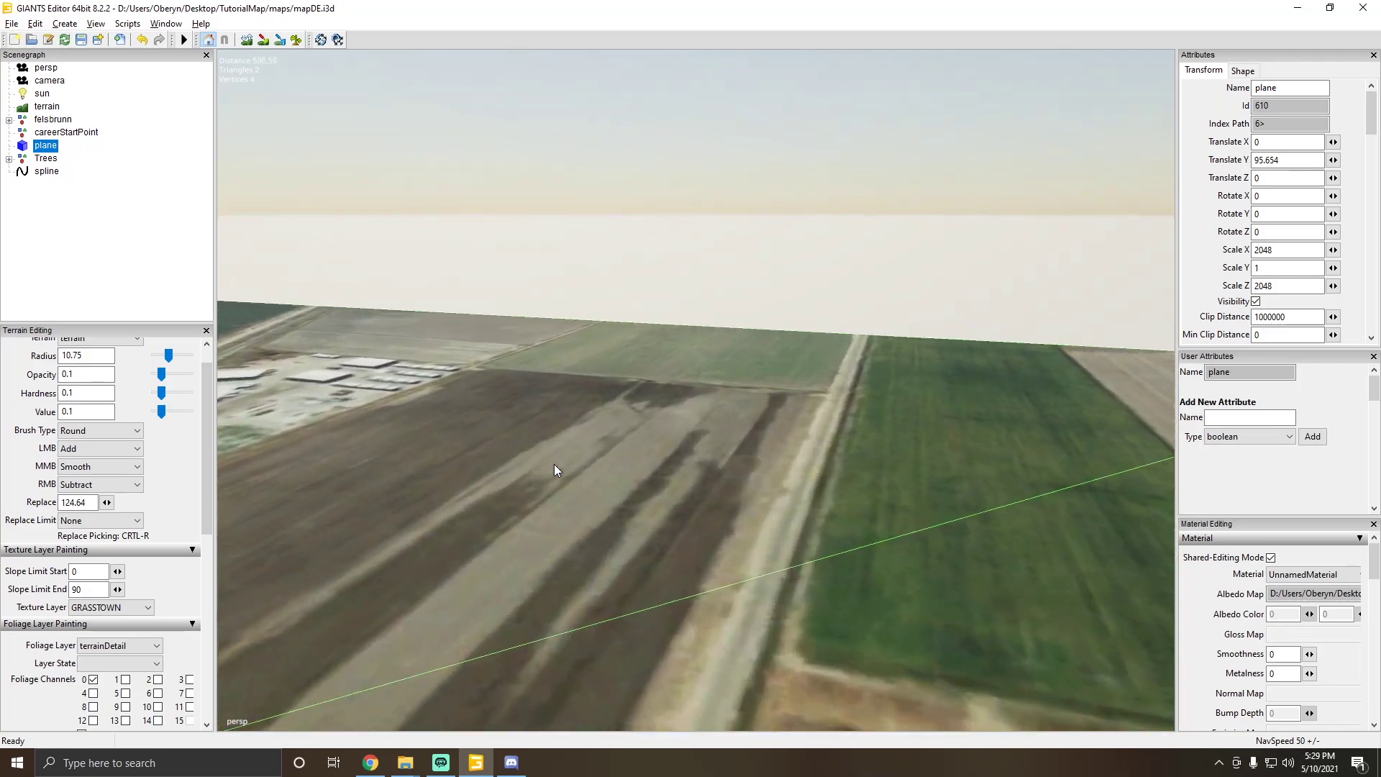
pyautogui.moveTo(554, 464); pyautogui.dragTo(714, 350, button='right')
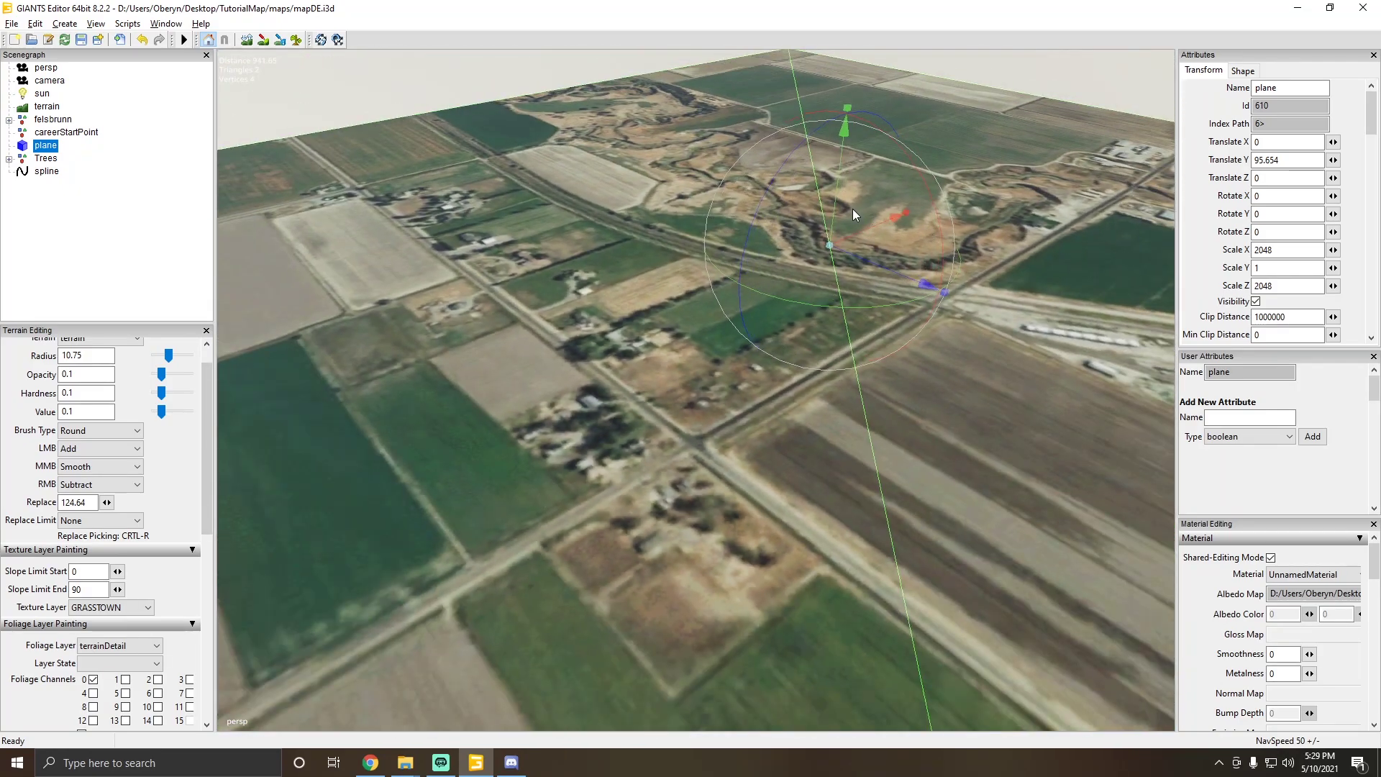
pyautogui.moveTo(834, 193); pyautogui.dragTo(844, 230)
# Step: Examine the roads and intersections on the satellite image plane to see where crossings are needed
pyautogui.moveTo(620, 349); pyautogui.dragTo(628, 394, button='right')
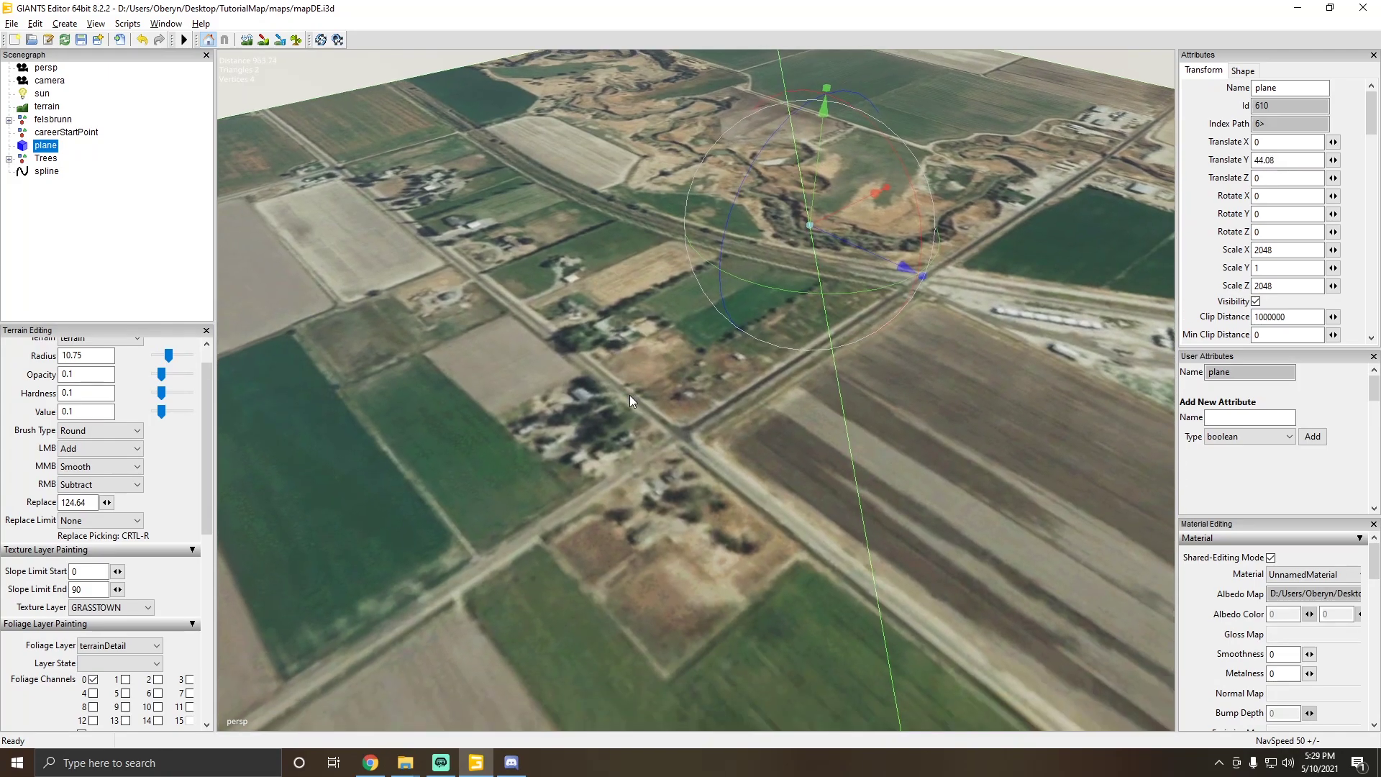
pyautogui.scroll(-4, 635, 395)
pyautogui.moveTo(635, 395)
pyautogui.keyDown('alt'); pyautogui.mouseDown()
pyautogui.moveTo(658, 354)
pyautogui.moveTo(540, 476)
pyautogui.moveTo(646, 416)
pyautogui.mouseUp(); pyautogui.keyUp('alt')
pyautogui.scroll(5, 539, 476)
pyautogui.scroll(-4, 538, 476)
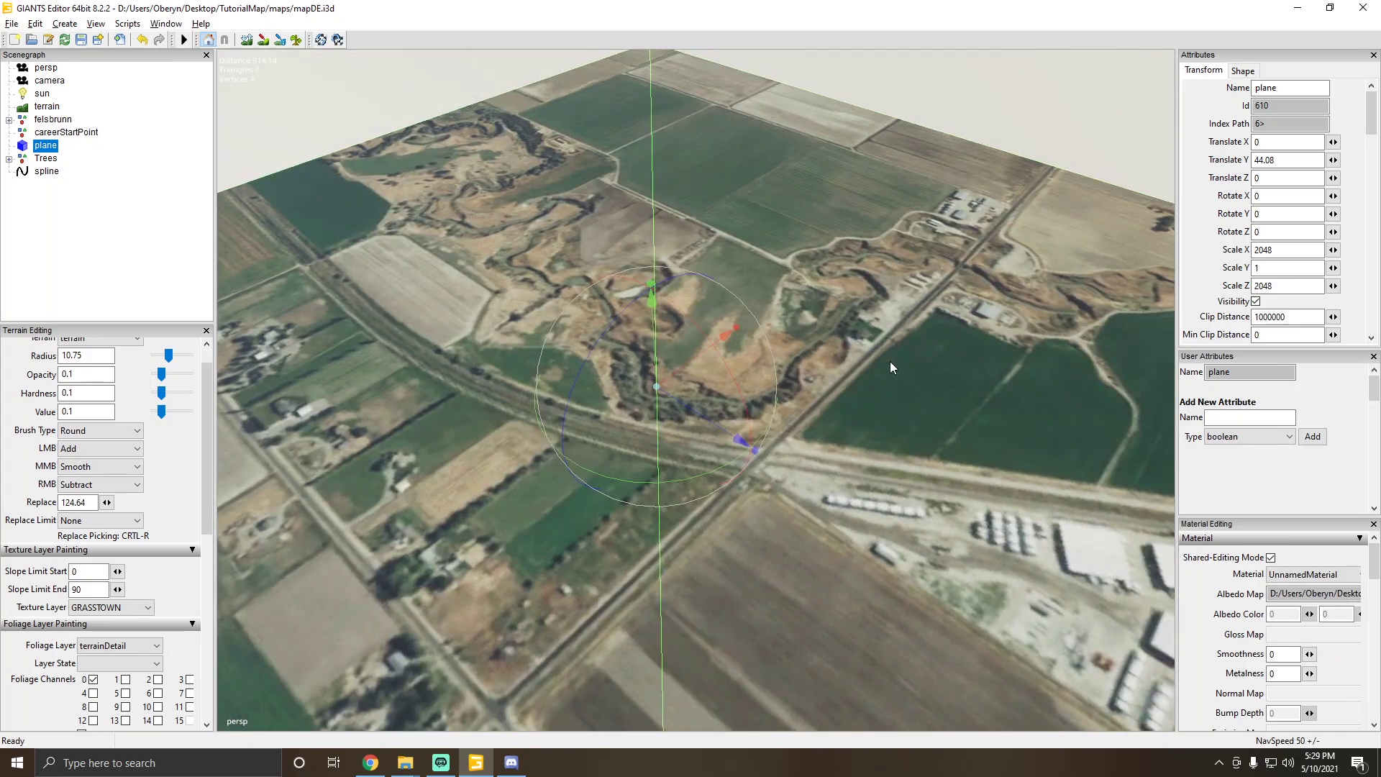
pyautogui.keyDown('alt'); pyautogui.moveTo(653, 520); pyautogui.dragTo(547, 587); pyautogui.keyUp('alt')
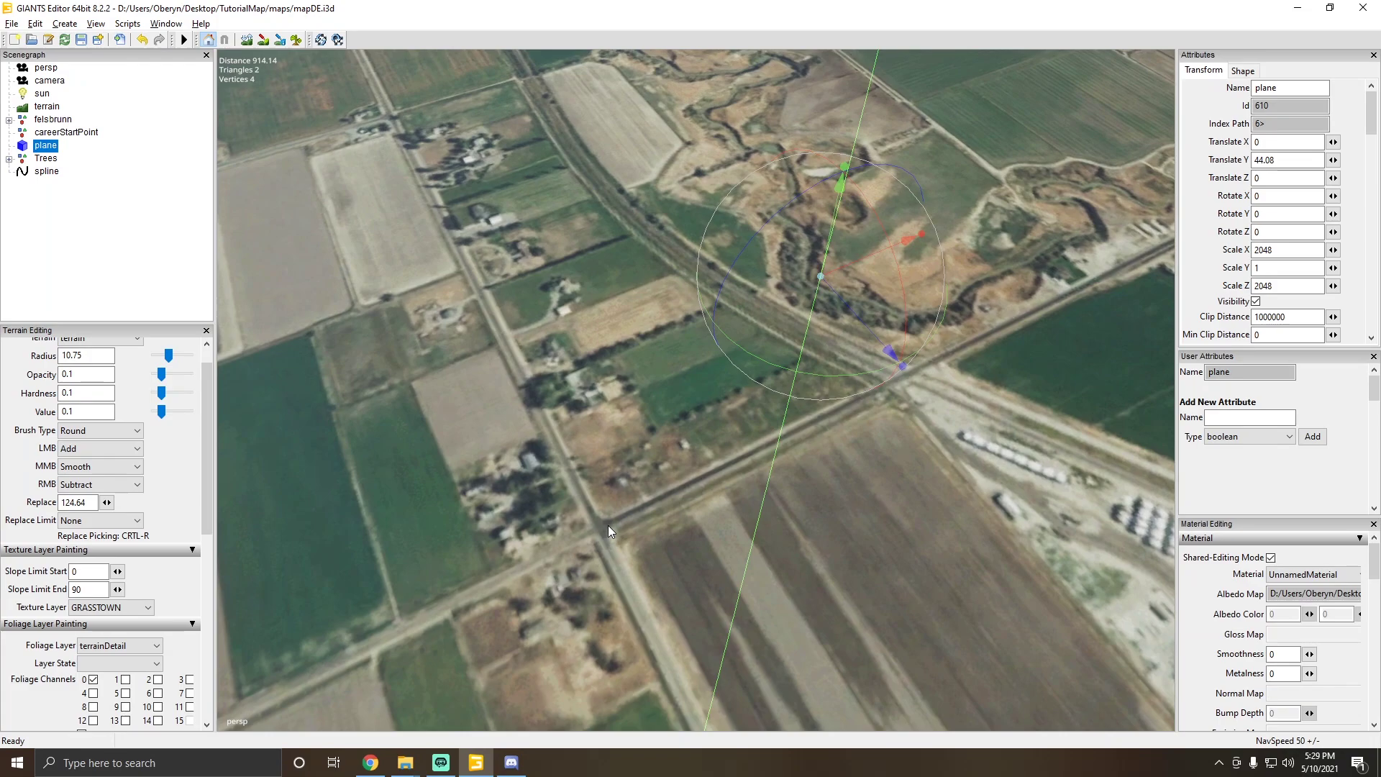
pyautogui.keyDown('alt'); pyautogui.moveTo(607, 525); pyautogui.dragTo(364, 386); pyautogui.keyUp('alt')
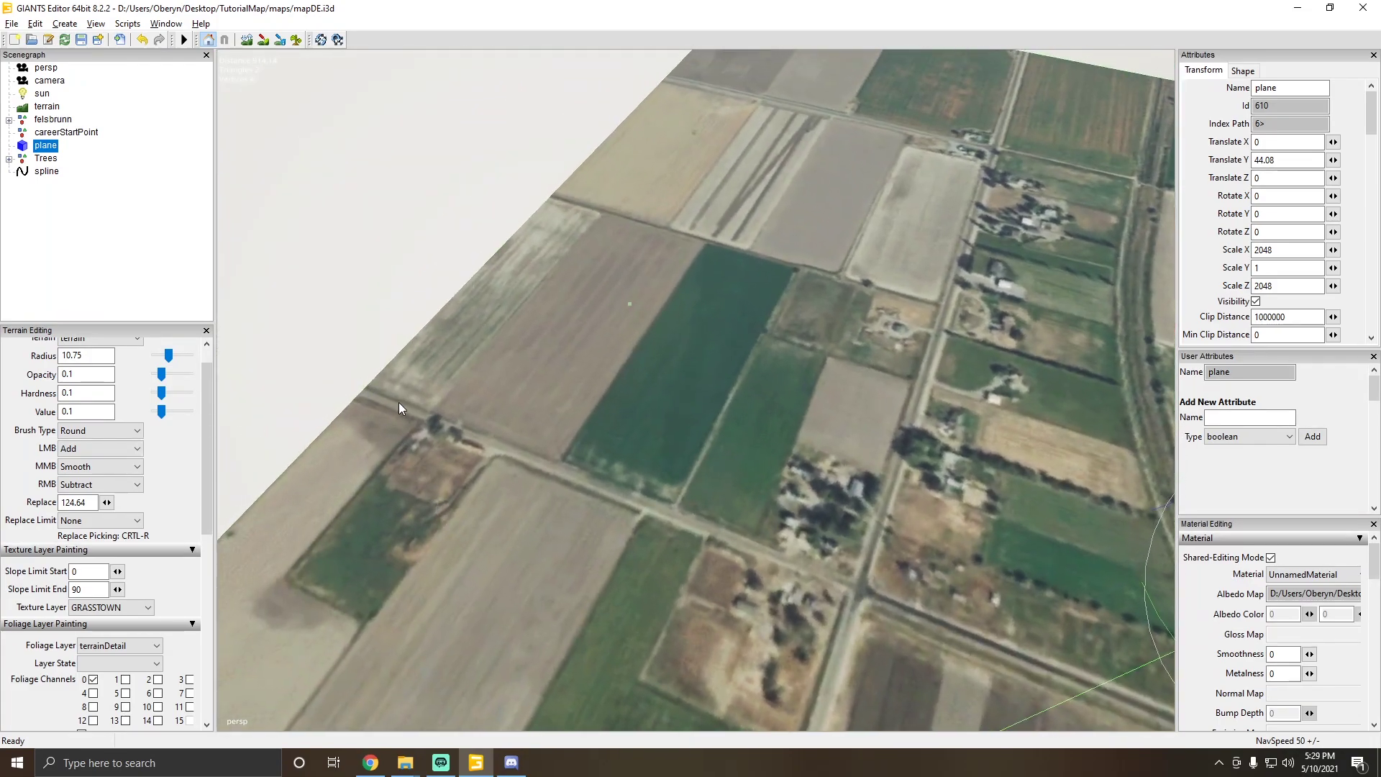
pyautogui.keyDown('alt'); pyautogui.moveTo(847, 578); pyautogui.dragTo(861, 213); pyautogui.keyUp('alt')
pyautogui.keyDown('alt'); pyautogui.moveTo(826, 650); pyautogui.dragTo(675, 349); pyautogui.keyUp('alt')
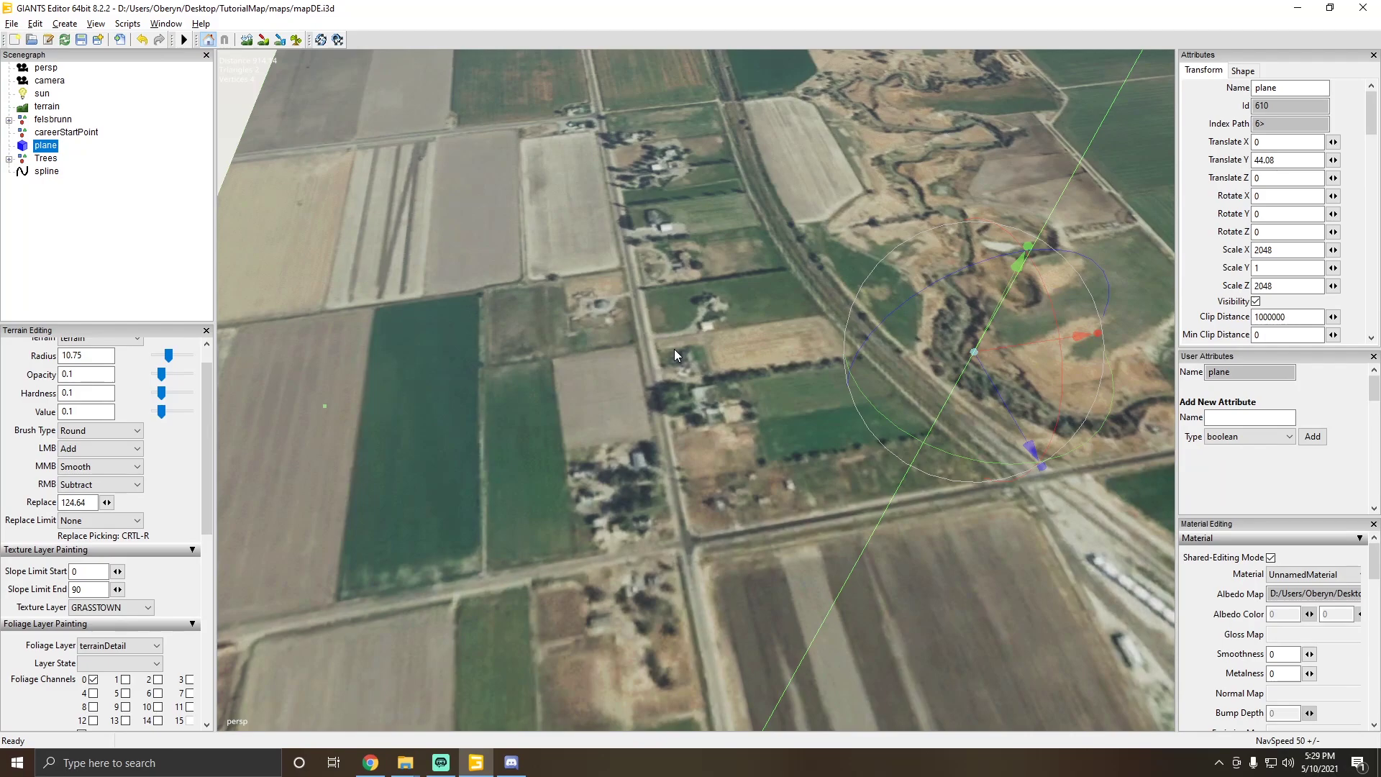
pyautogui.keyDown('alt'); pyautogui.moveTo(675, 348); pyautogui.dragTo(748, 303); pyautogui.keyUp('alt')
pyautogui.scroll(3, 671, 386)
pyautogui.scroll(2, 672, 386)
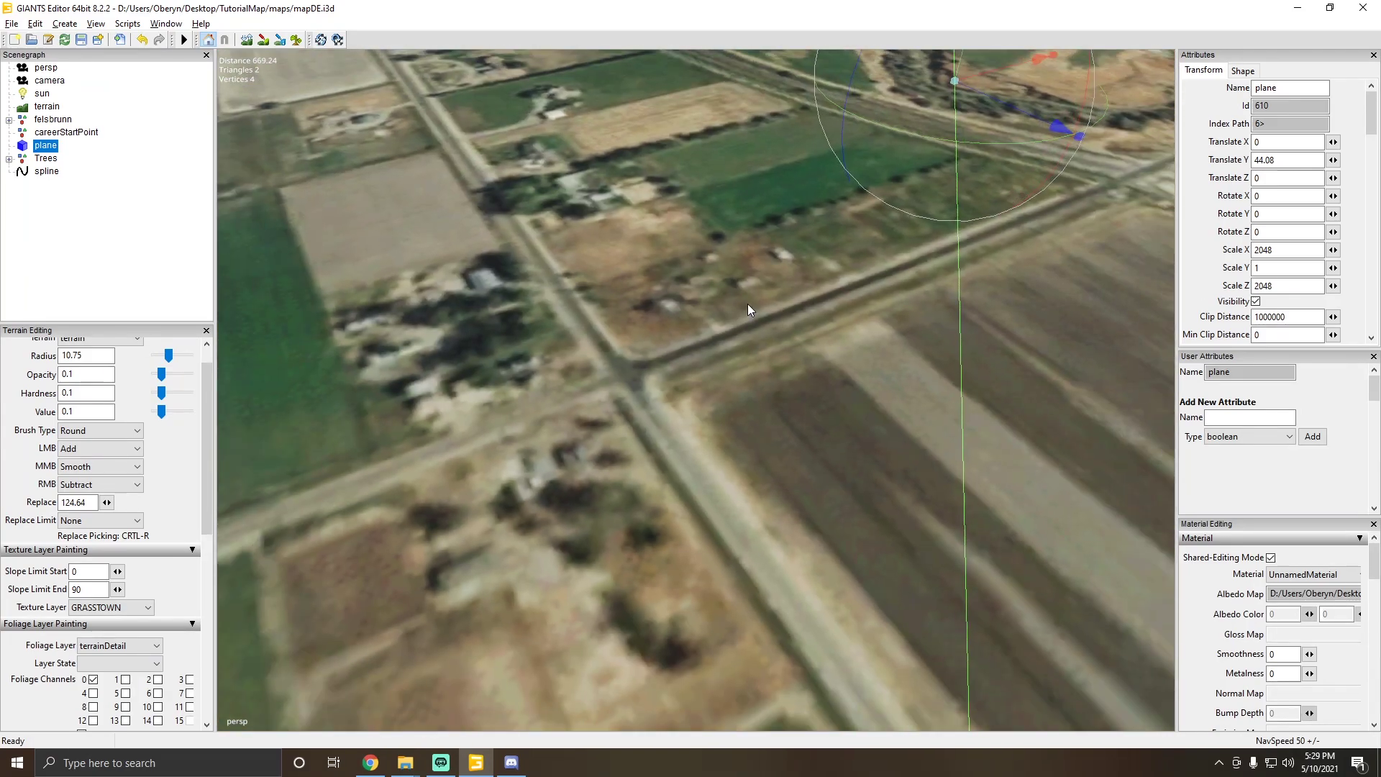
# Step: Lower the satellite image plane below the terrain to a Y translation of about -57 and save the map
pyautogui.press('f')
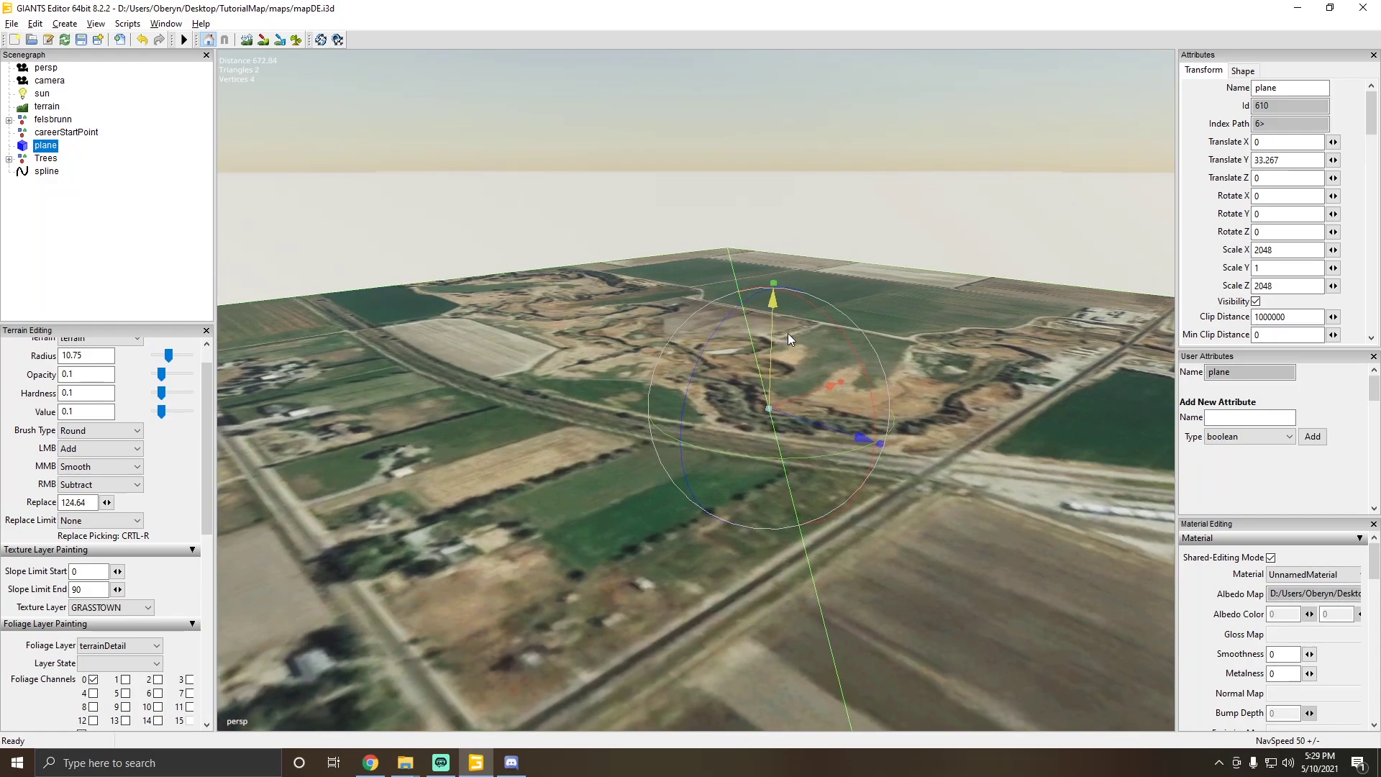
pyautogui.moveTo(791, 334); pyautogui.dragTo(779, 390)
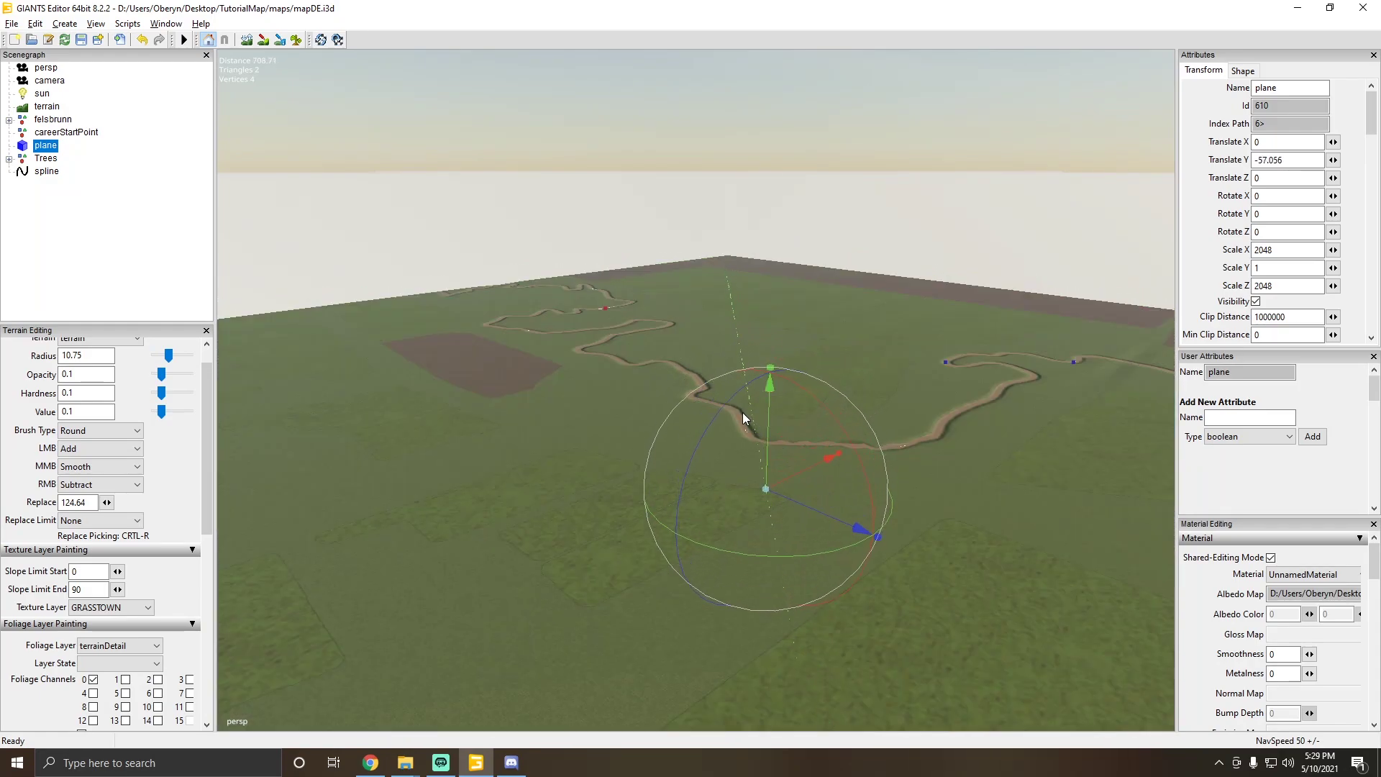
pyautogui.moveTo(743, 417); pyautogui.dragTo(555, 388, button='middle')
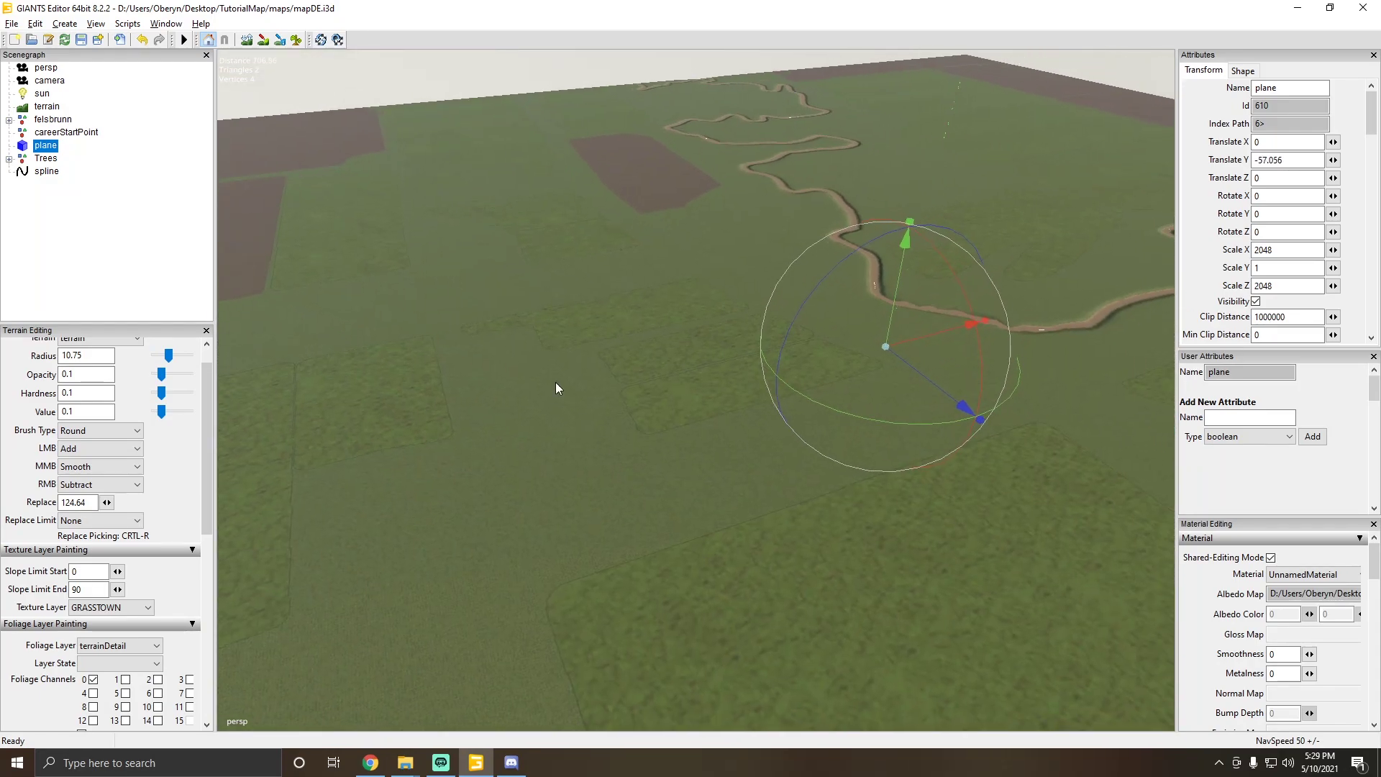
pyautogui.click(17, 26)
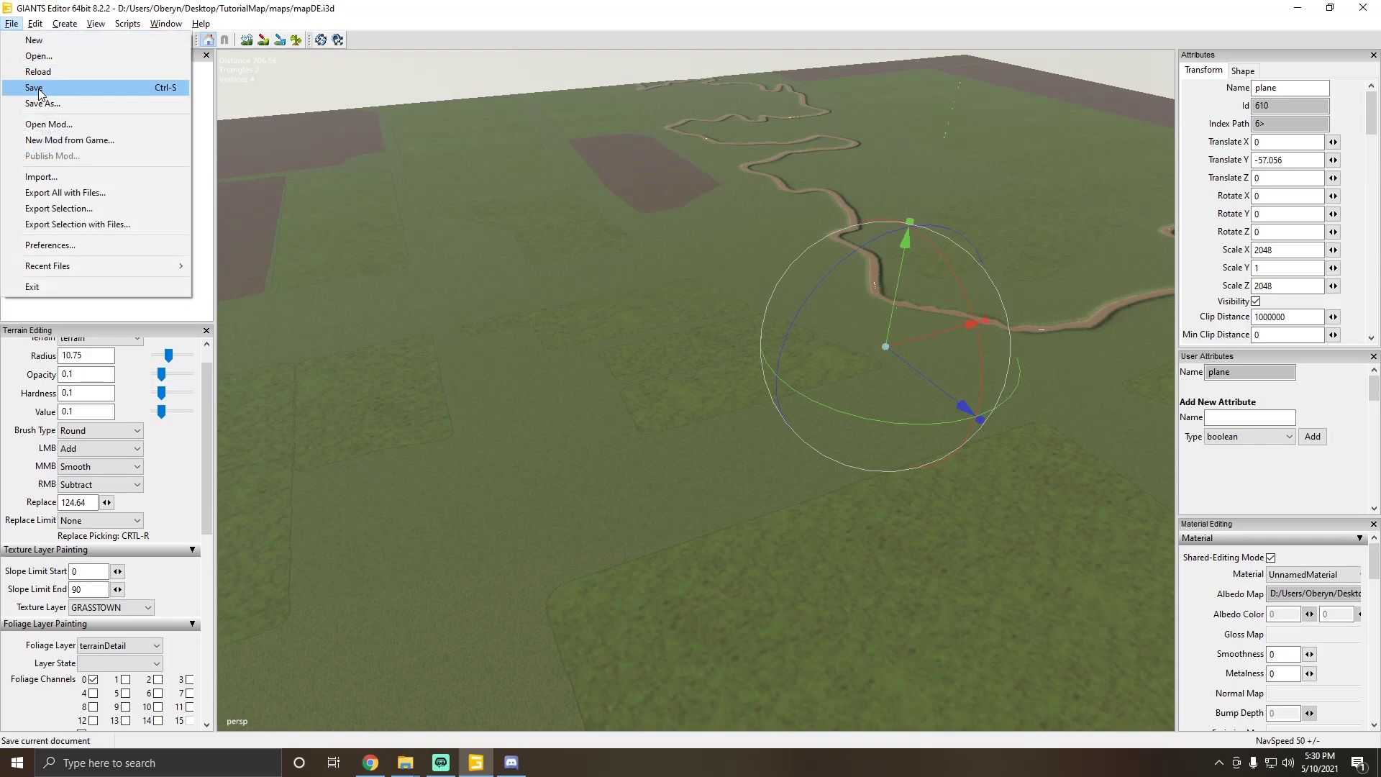
pyautogui.click(28, 87)
# Step: Close the mapDE folder window and bring the TutorialMap folder to the front
pyautogui.moveTo(402, 767)
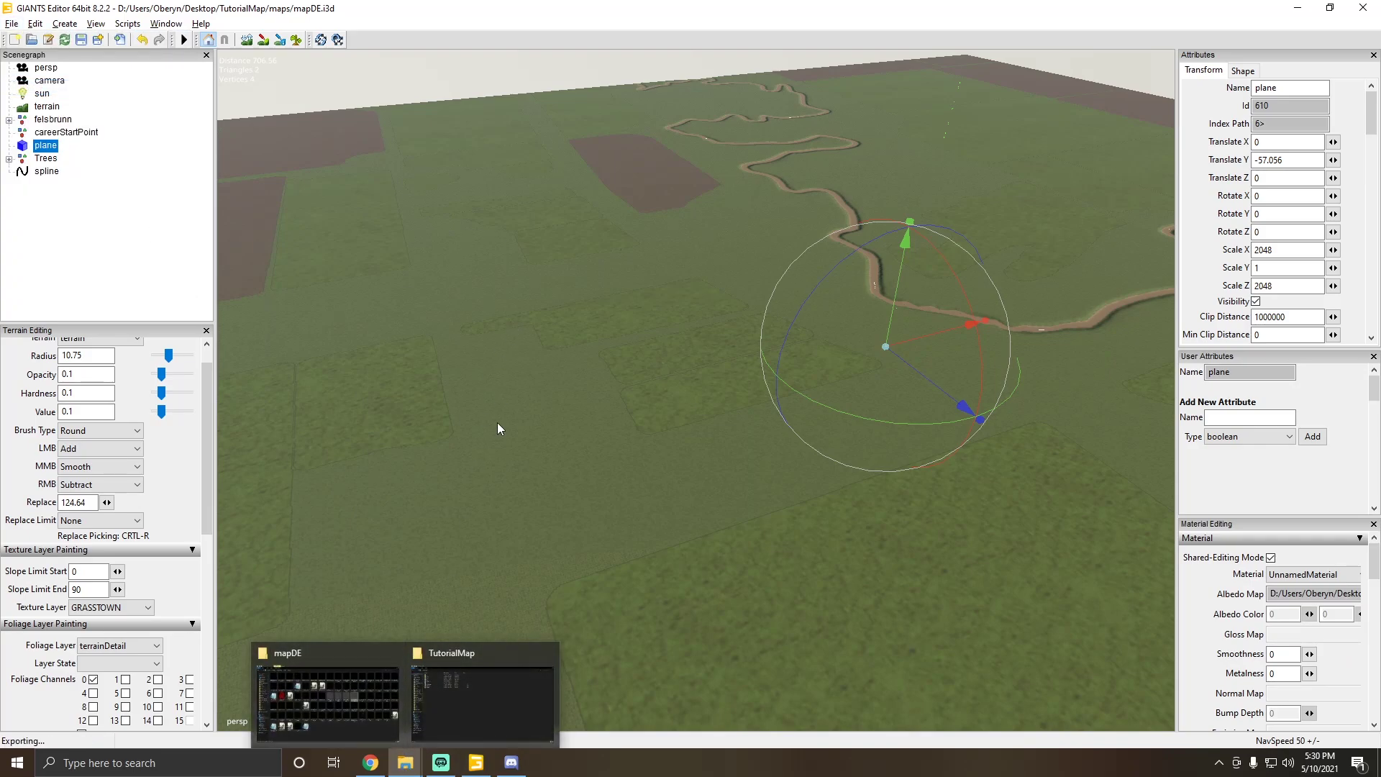
pyautogui.click(442, 701)
pyautogui.click(1362, 8)
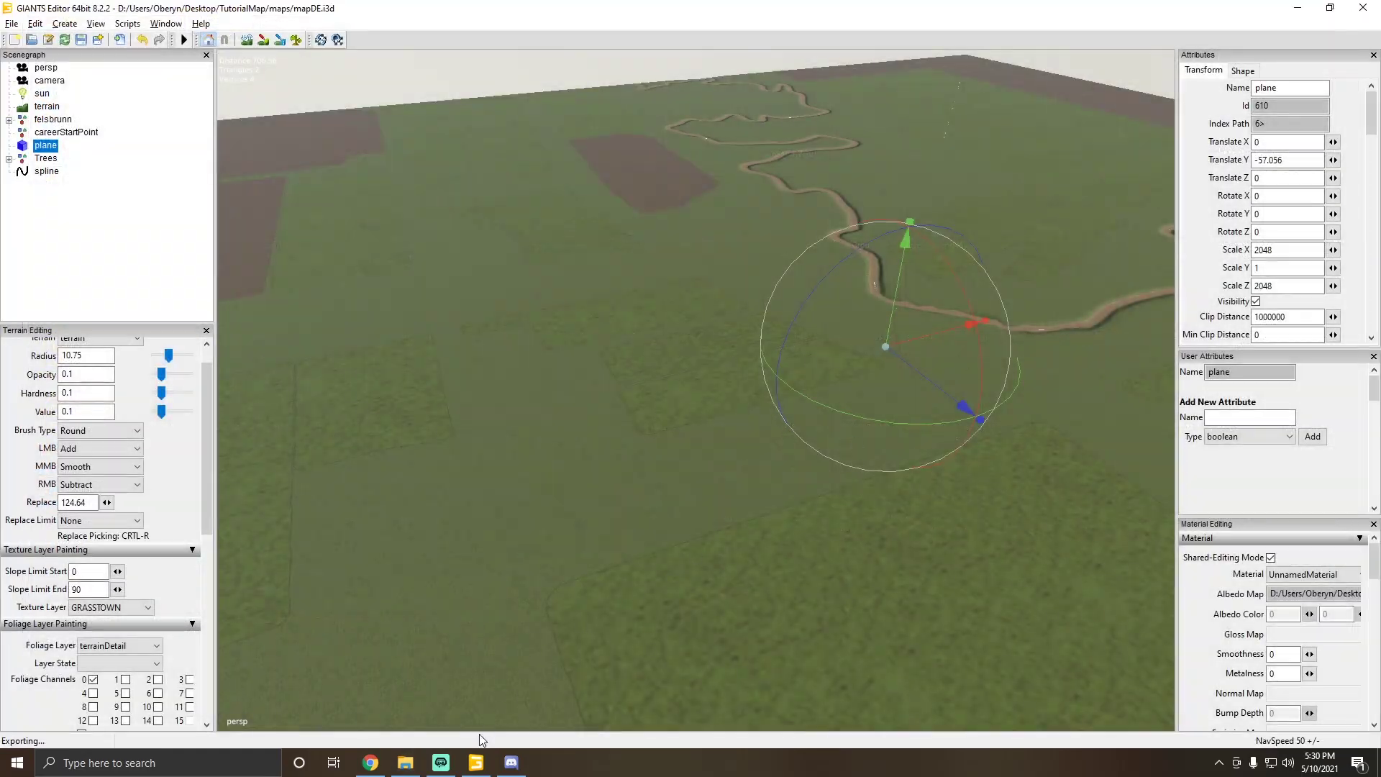
pyautogui.click(417, 768)
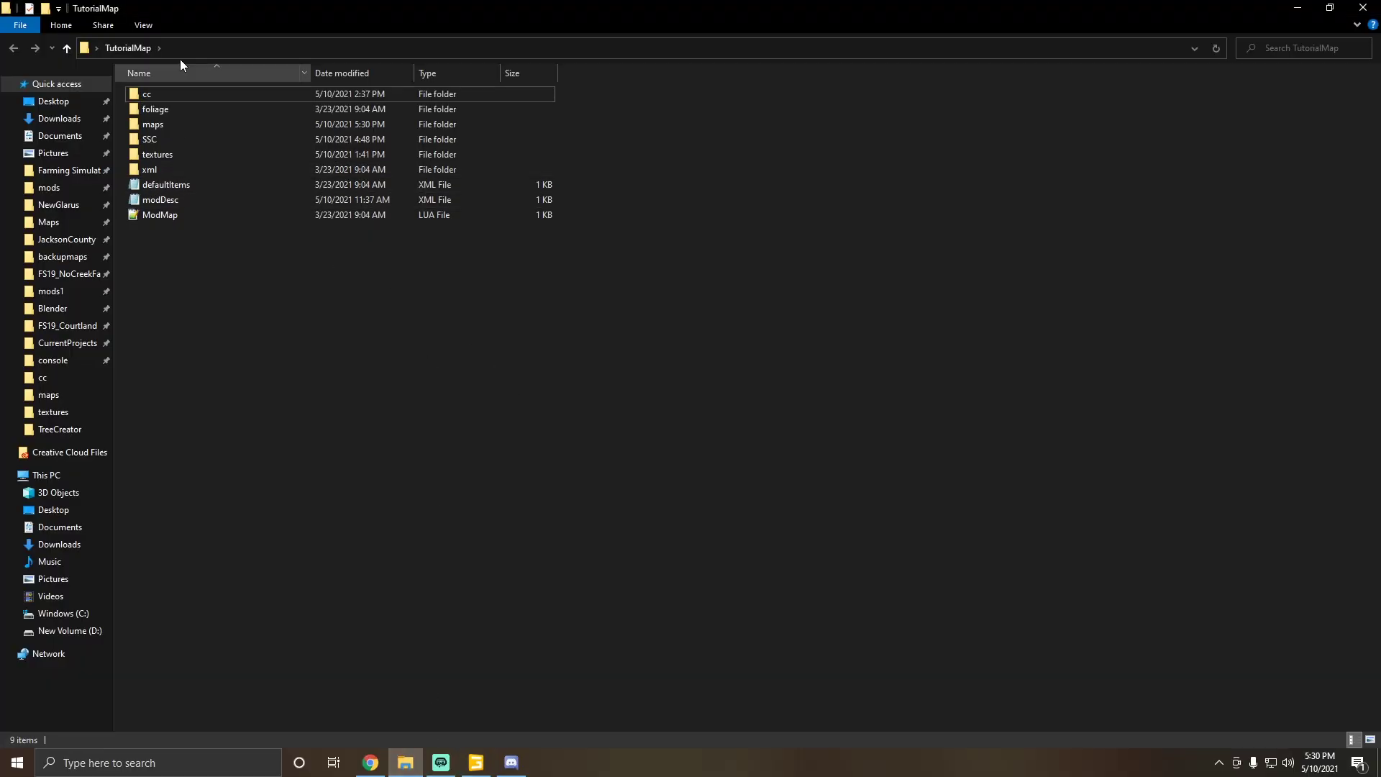
# Step: Launch CrossingConstructor1.02 from the cc folder and adjust the placement of its window
pyautogui.doubleClick(153, 93)
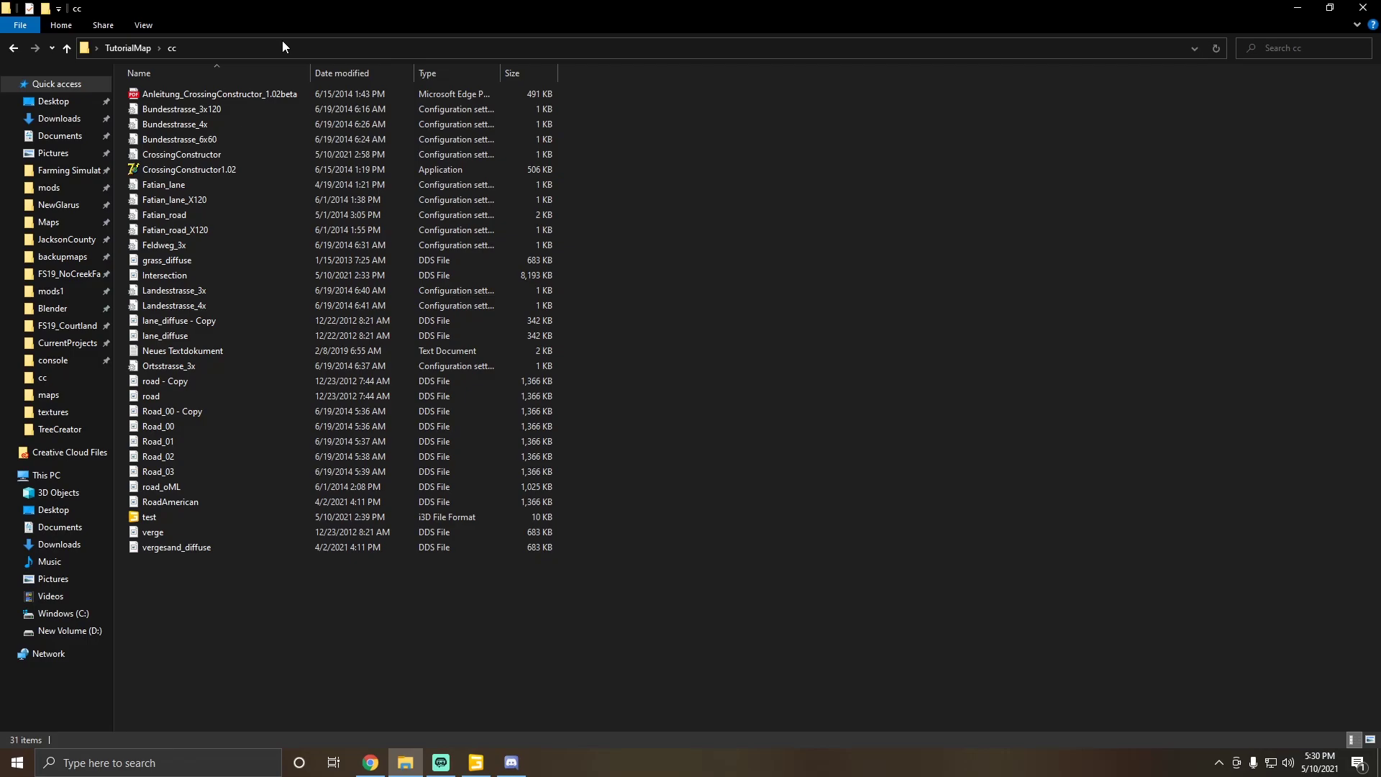
pyautogui.click(202, 173)
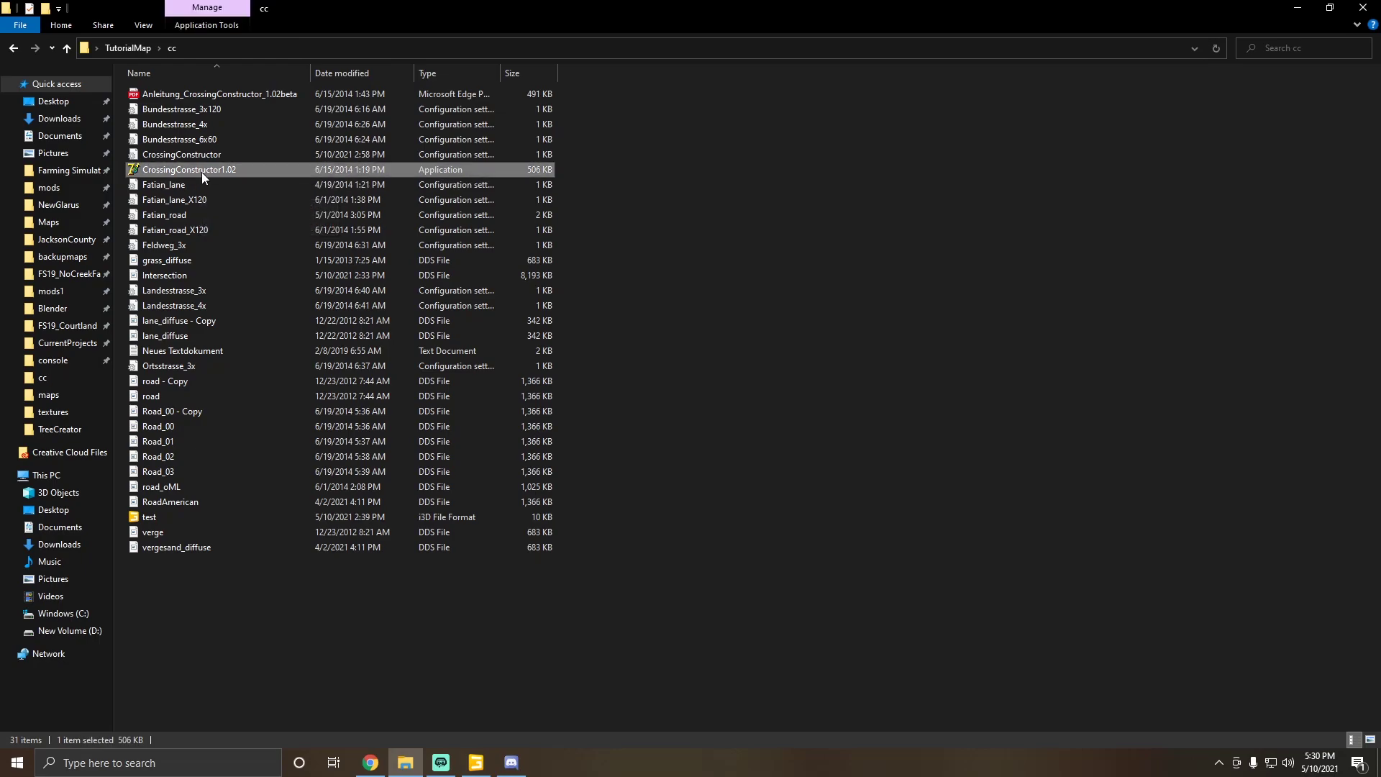
pyautogui.doubleClick(201, 171)
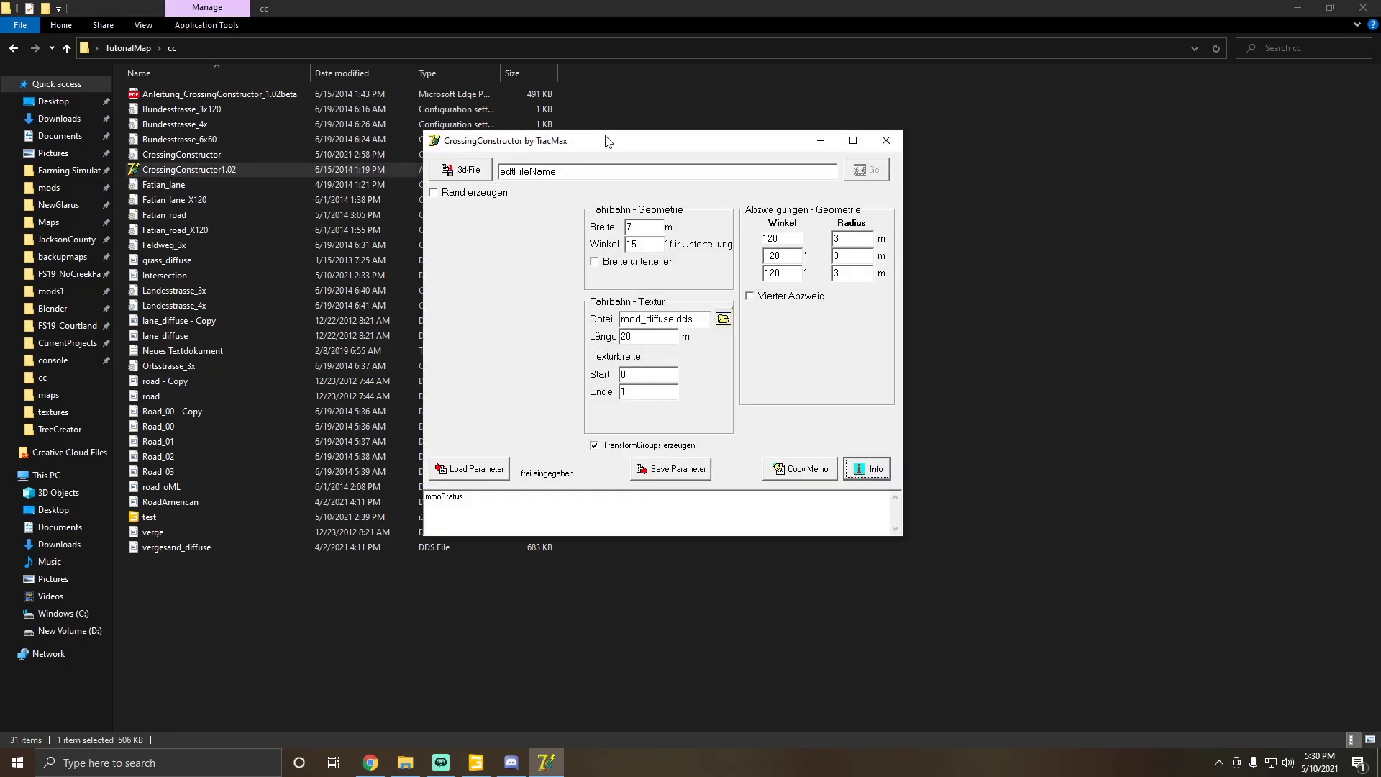
pyautogui.moveTo(610, 135)
pyautogui.mouseDown()
pyautogui.moveTo(612, 63)
pyautogui.moveTo(607, 144)
pyautogui.mouseUp()
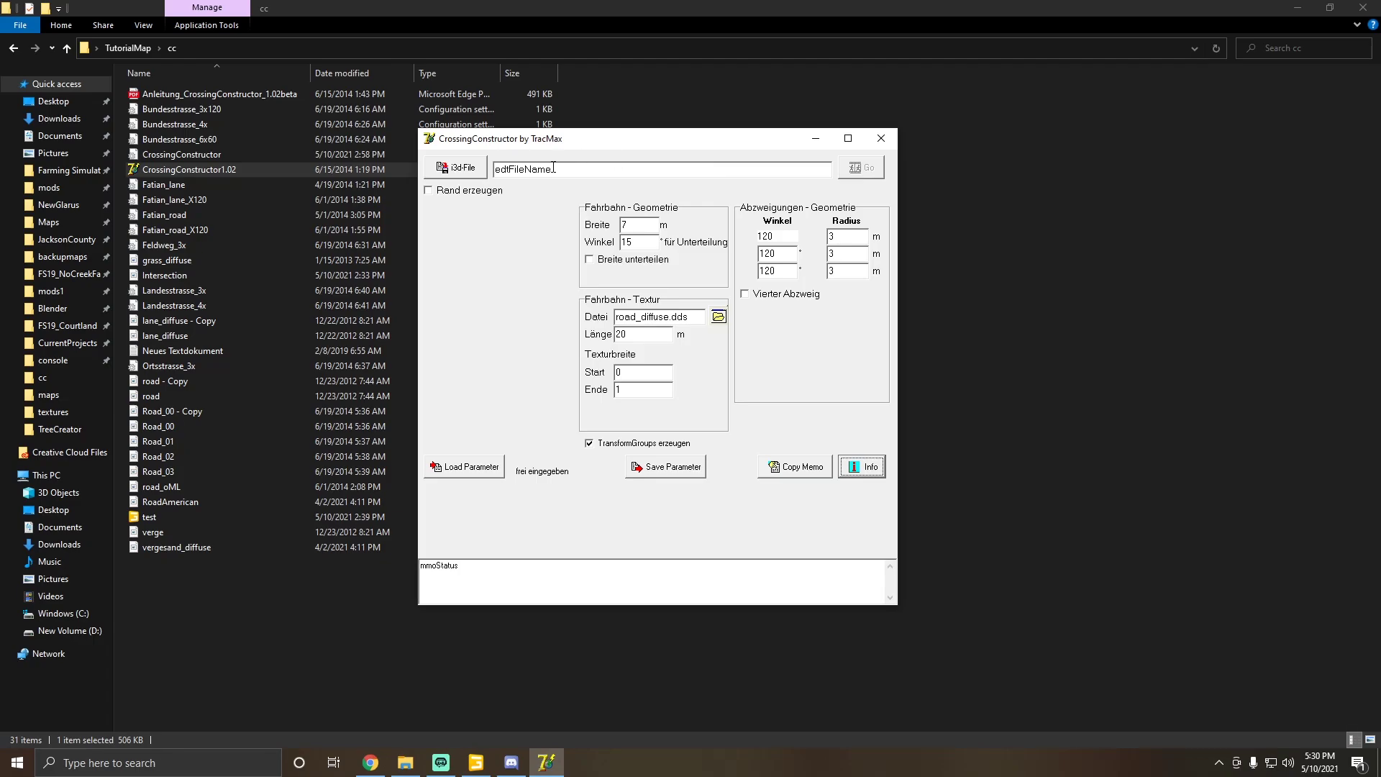
# Step: Set the output i3d file to test in the TutorialMap > cc folder, saved as type Giants-Editor
pyautogui.click(455, 173)
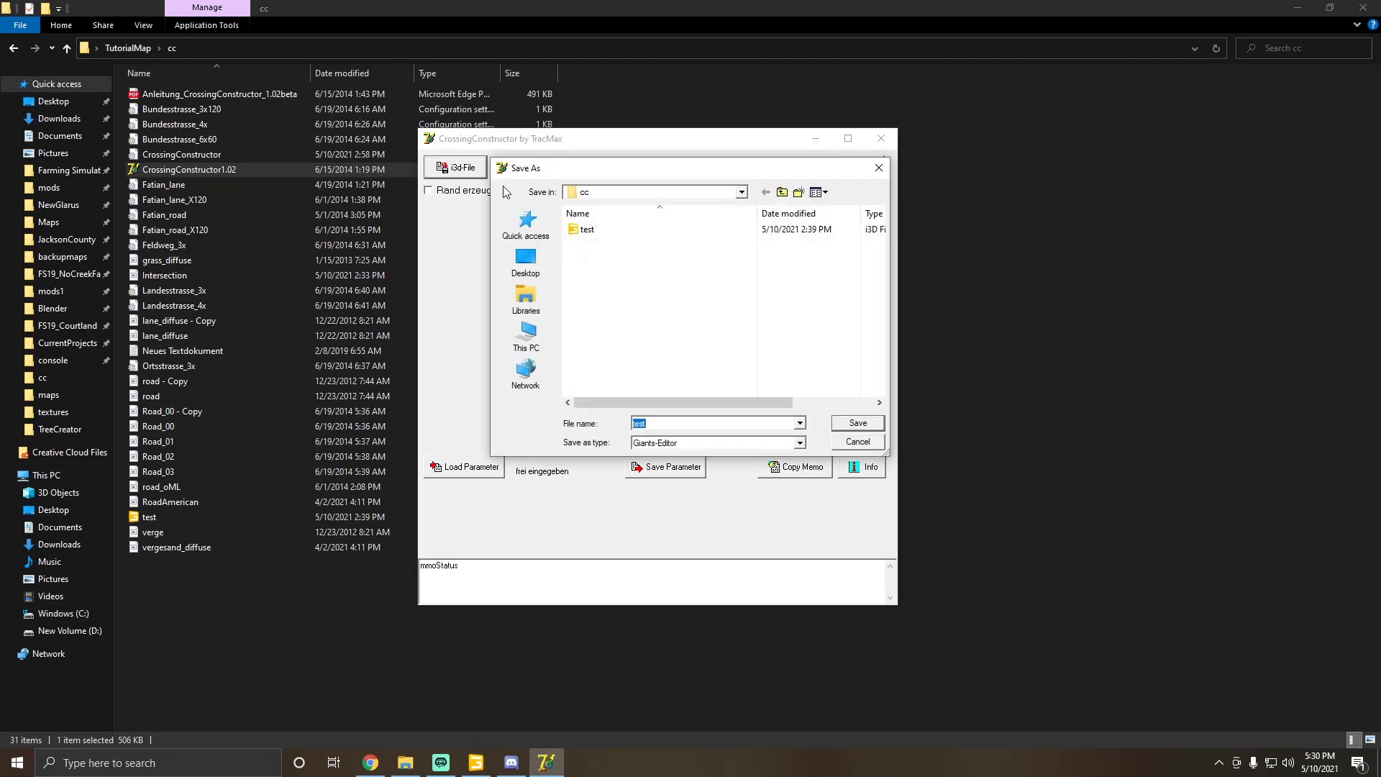
pyautogui.click(741, 192)
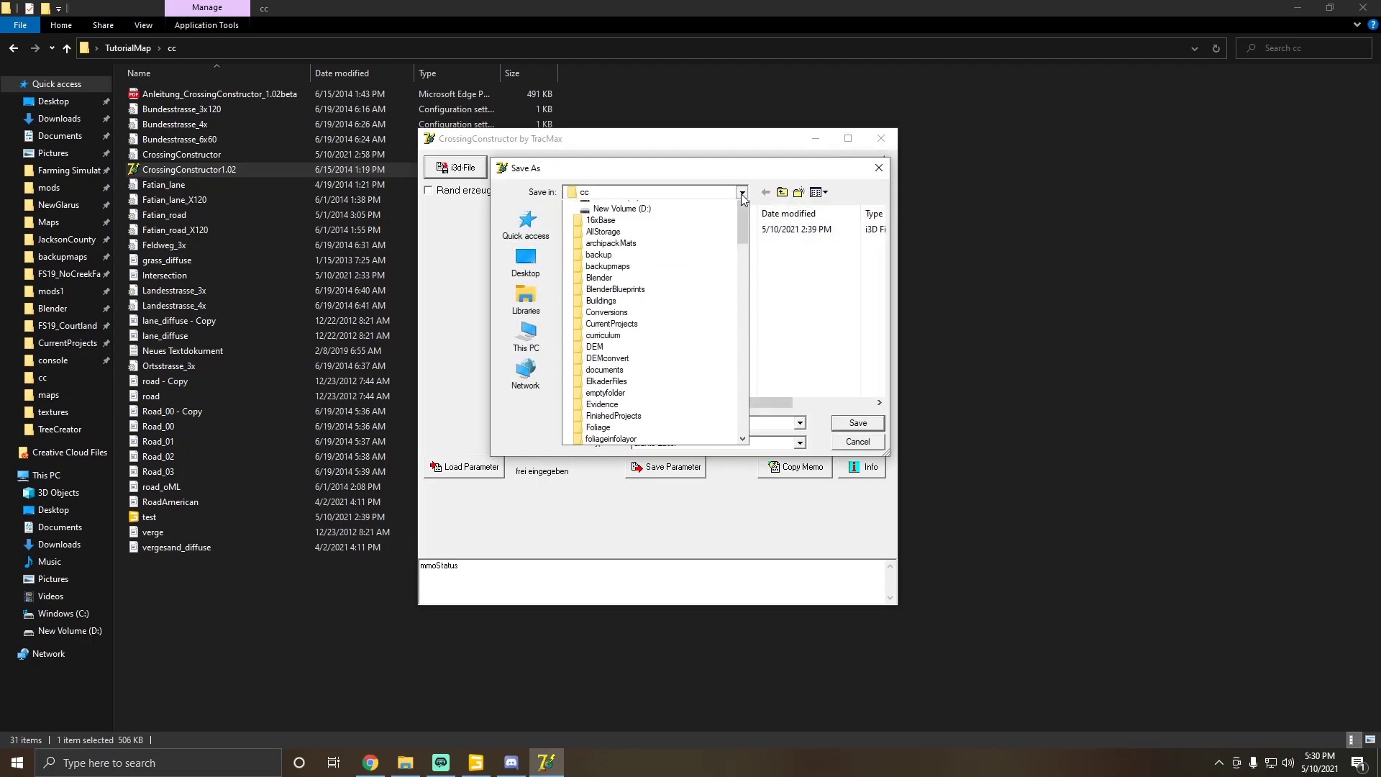
pyautogui.click(791, 264)
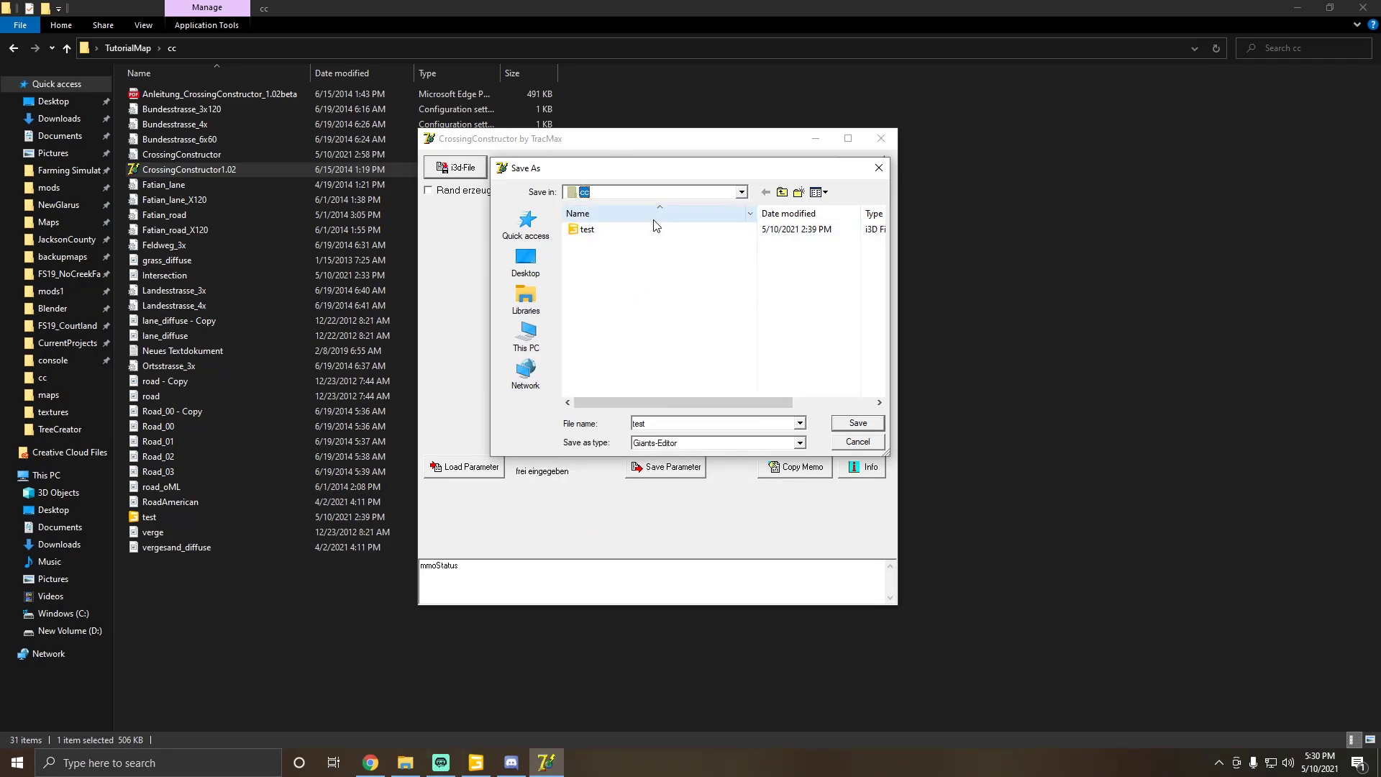
pyautogui.click(742, 193)
pyautogui.moveTo(745, 262); pyautogui.dragTo(742, 235)
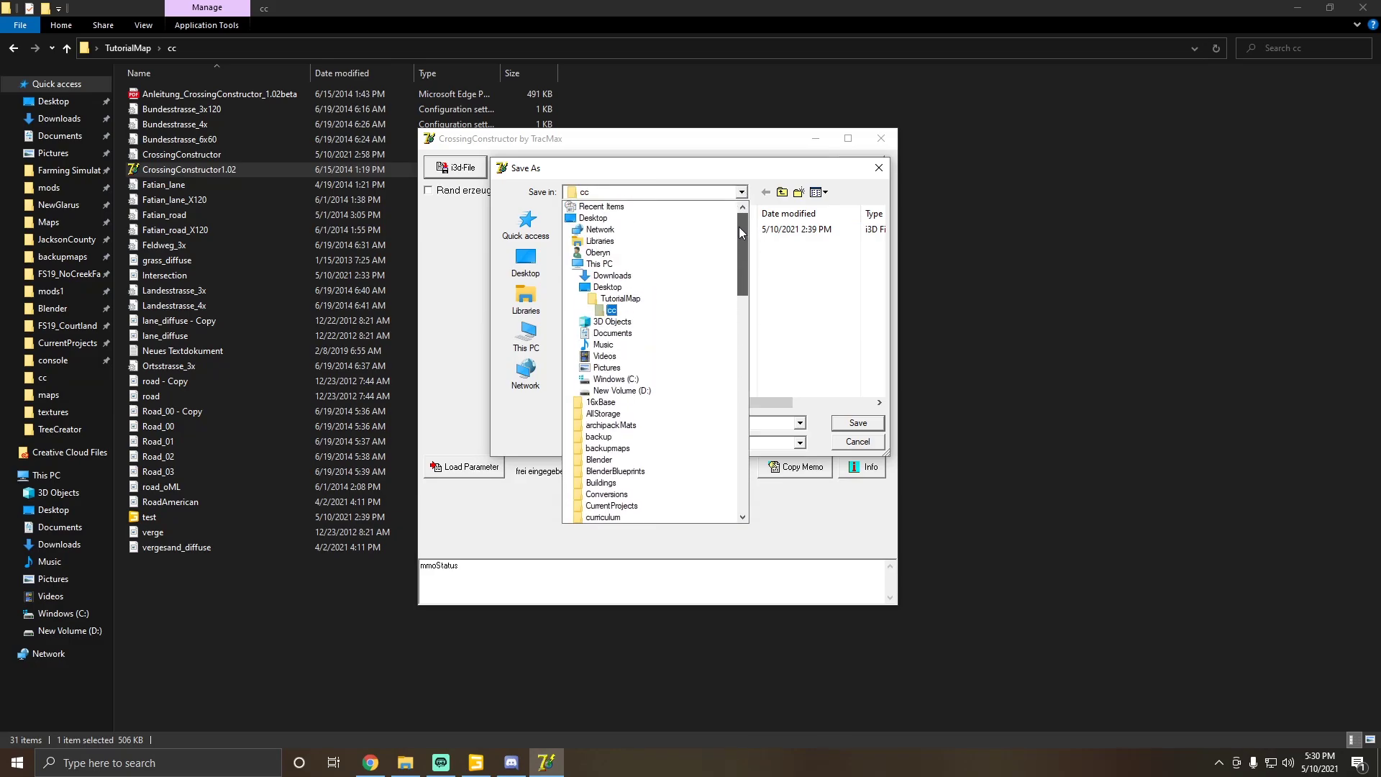
pyautogui.click(610, 311)
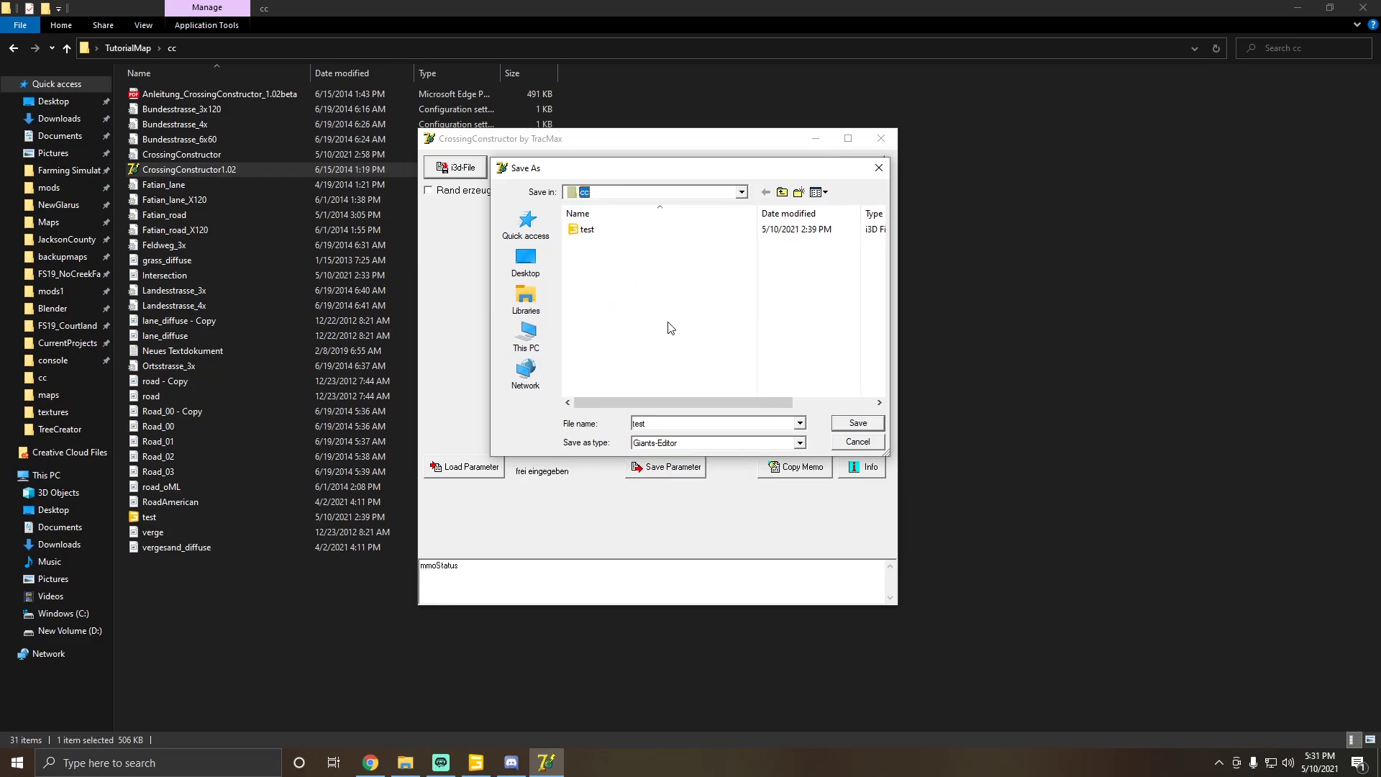
pyautogui.click(590, 230)
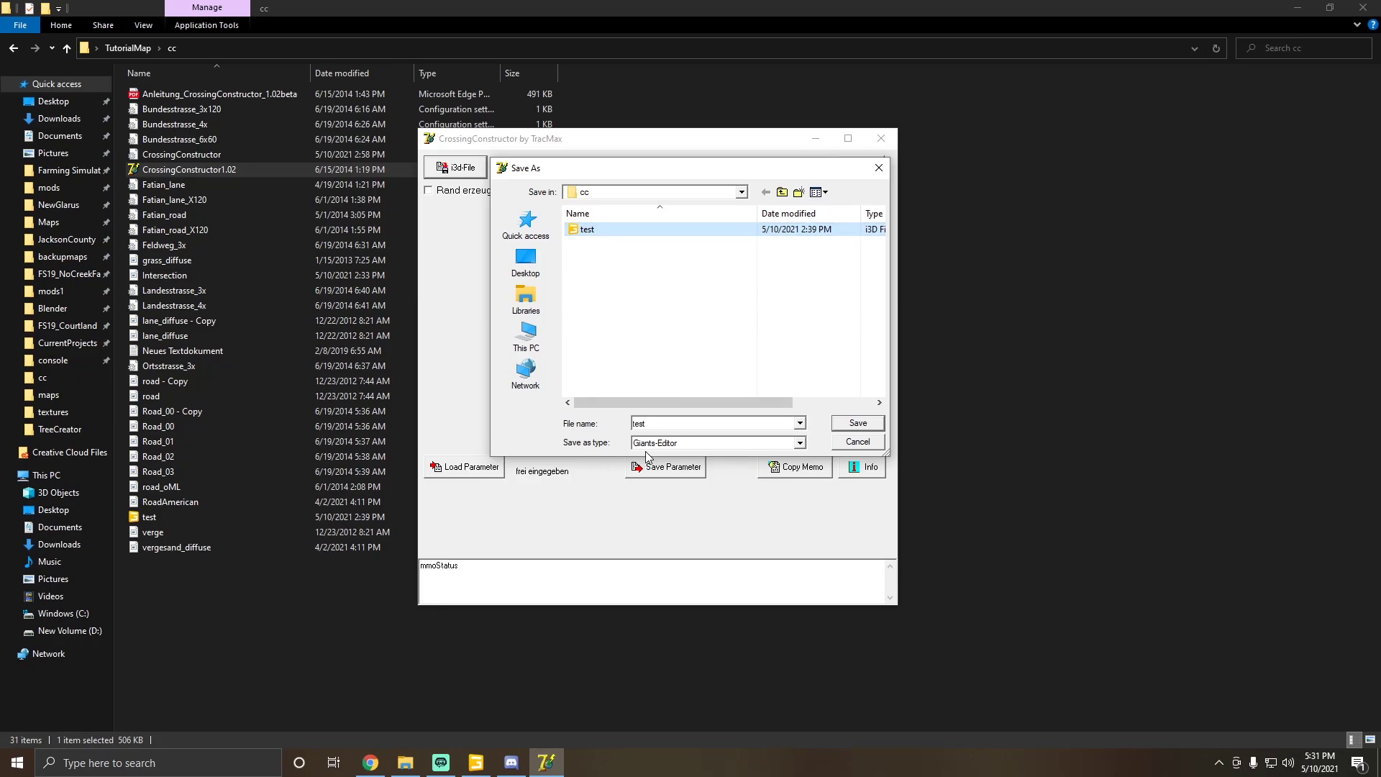
pyautogui.click(857, 423)
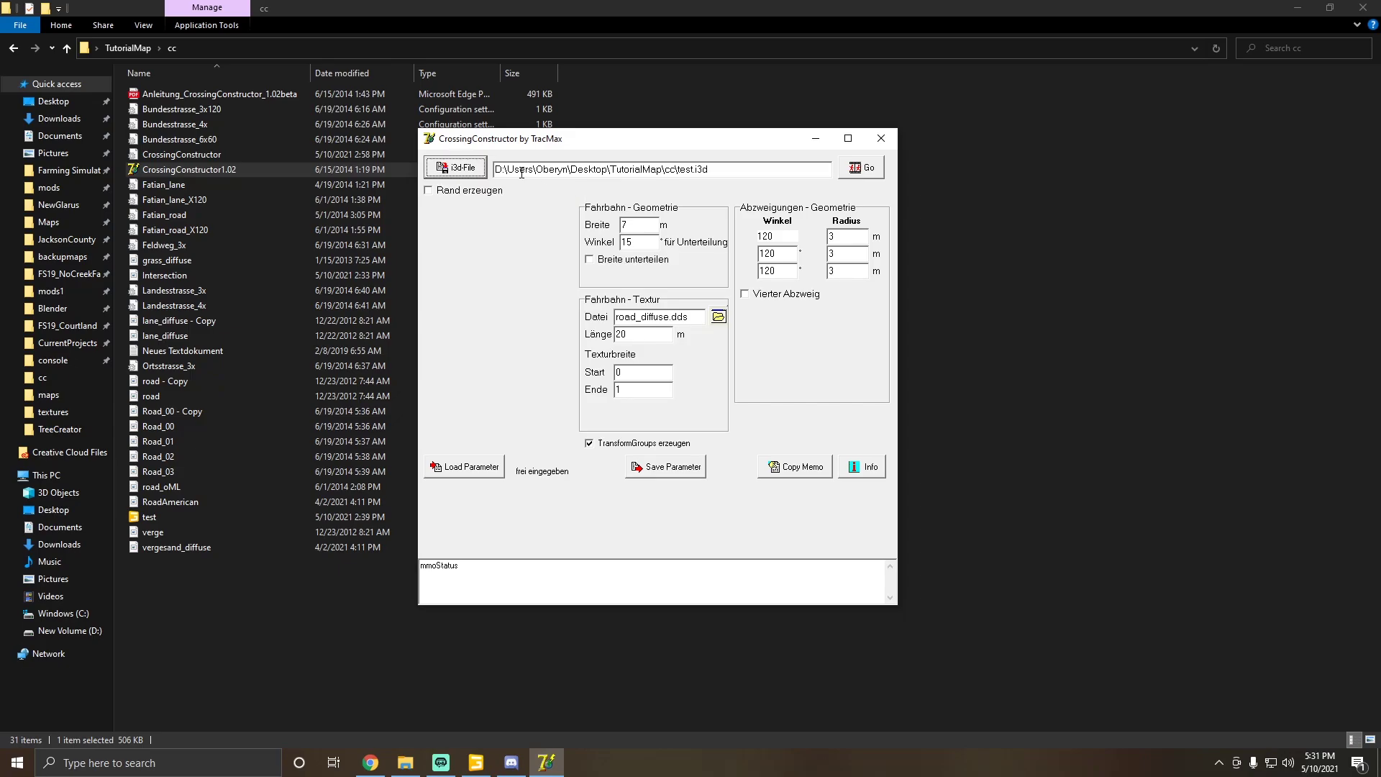
# Step: Enable Rand erzeugen for the crossing and select the Winkel value of the first edge segment
pyautogui.click(429, 191)
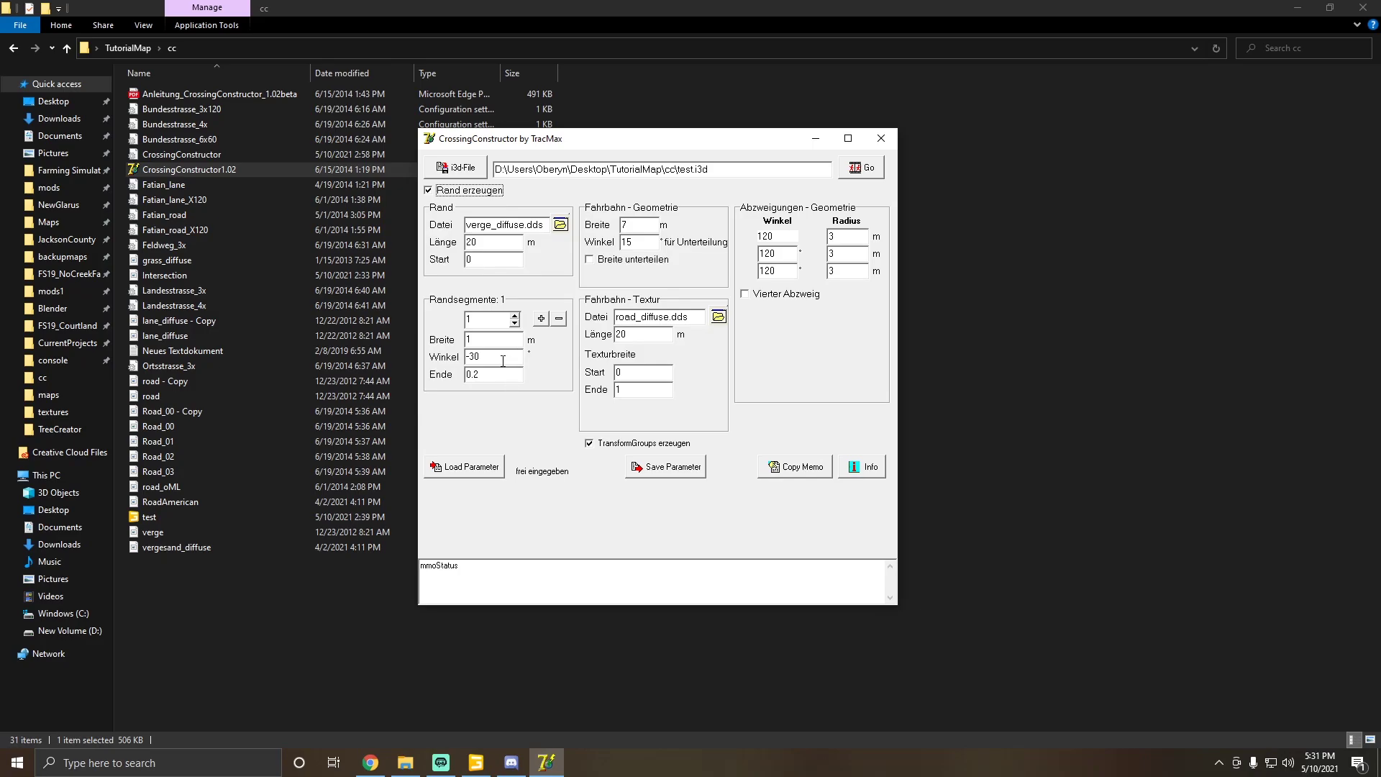
pyautogui.moveTo(489, 359); pyautogui.dragTo(464, 359)
pyautogui.click(492, 355)
pyautogui.moveTo(497, 359); pyautogui.dragTo(464, 363)
# Step: Check the road and its shoulder in Google Maps Street View, and set the Fahrbahn Breite in CrossingConstructor to 9.5 m
pyautogui.moveTo(1380, 141); pyautogui.dragTo(782, 162)
pyautogui.doubleClick(783, 162)
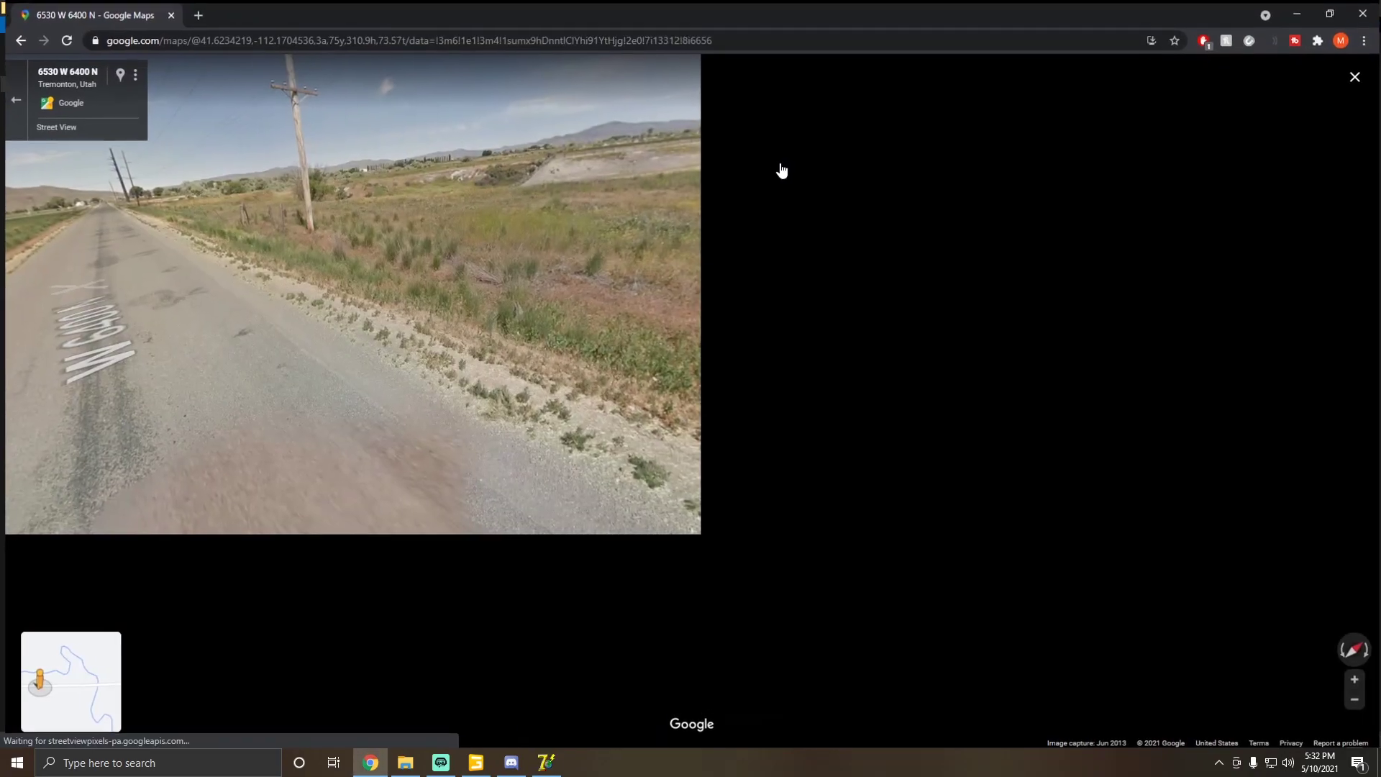
pyautogui.moveTo(686, 423); pyautogui.dragTo(817, 338)
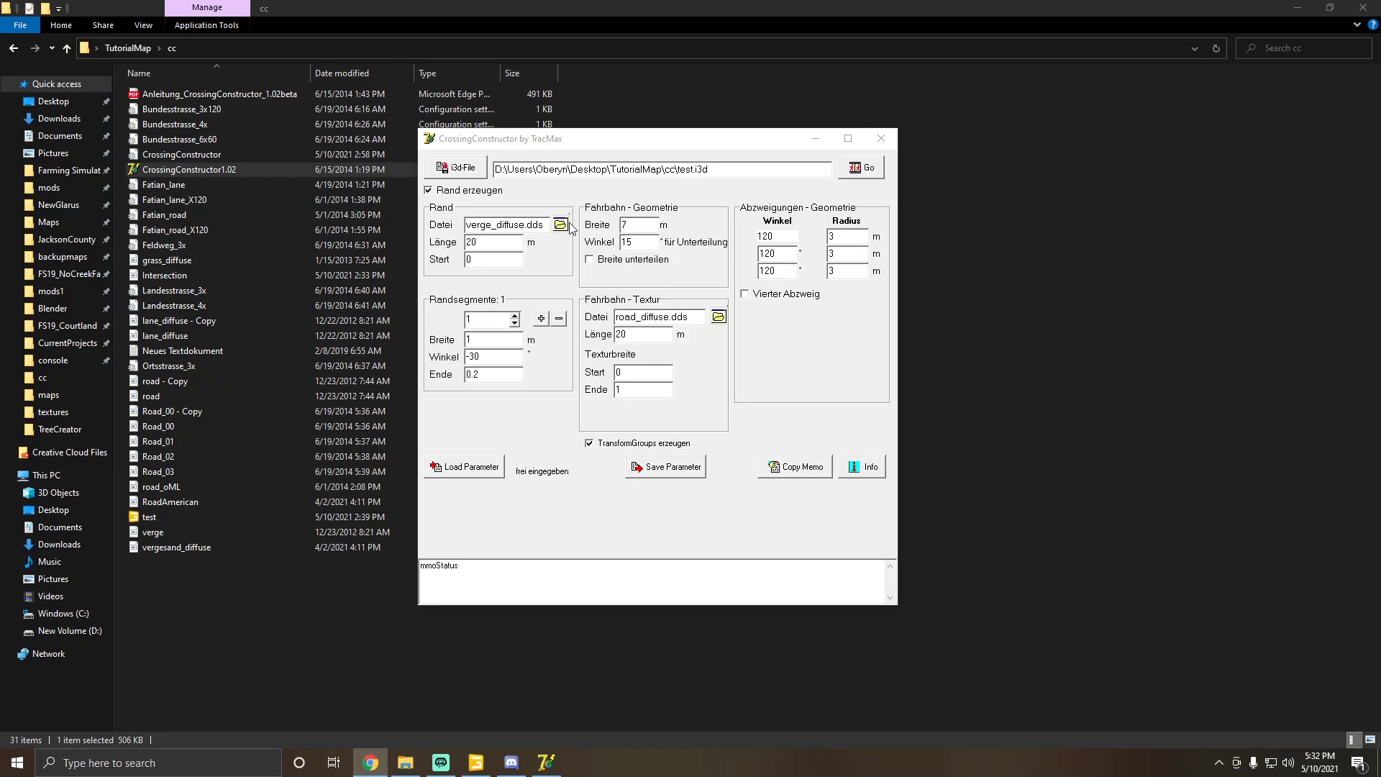
pyautogui.click(602, 227)
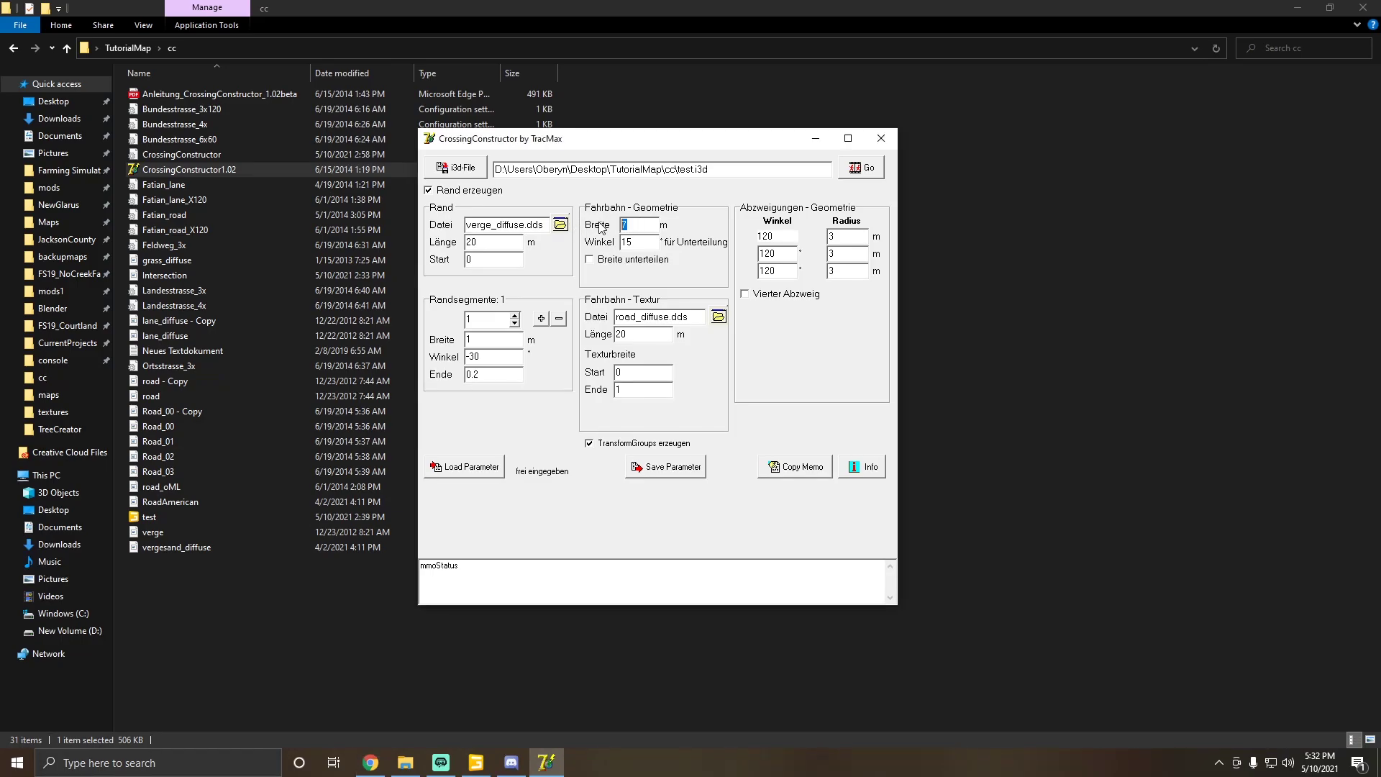
pyautogui.write('9.5')
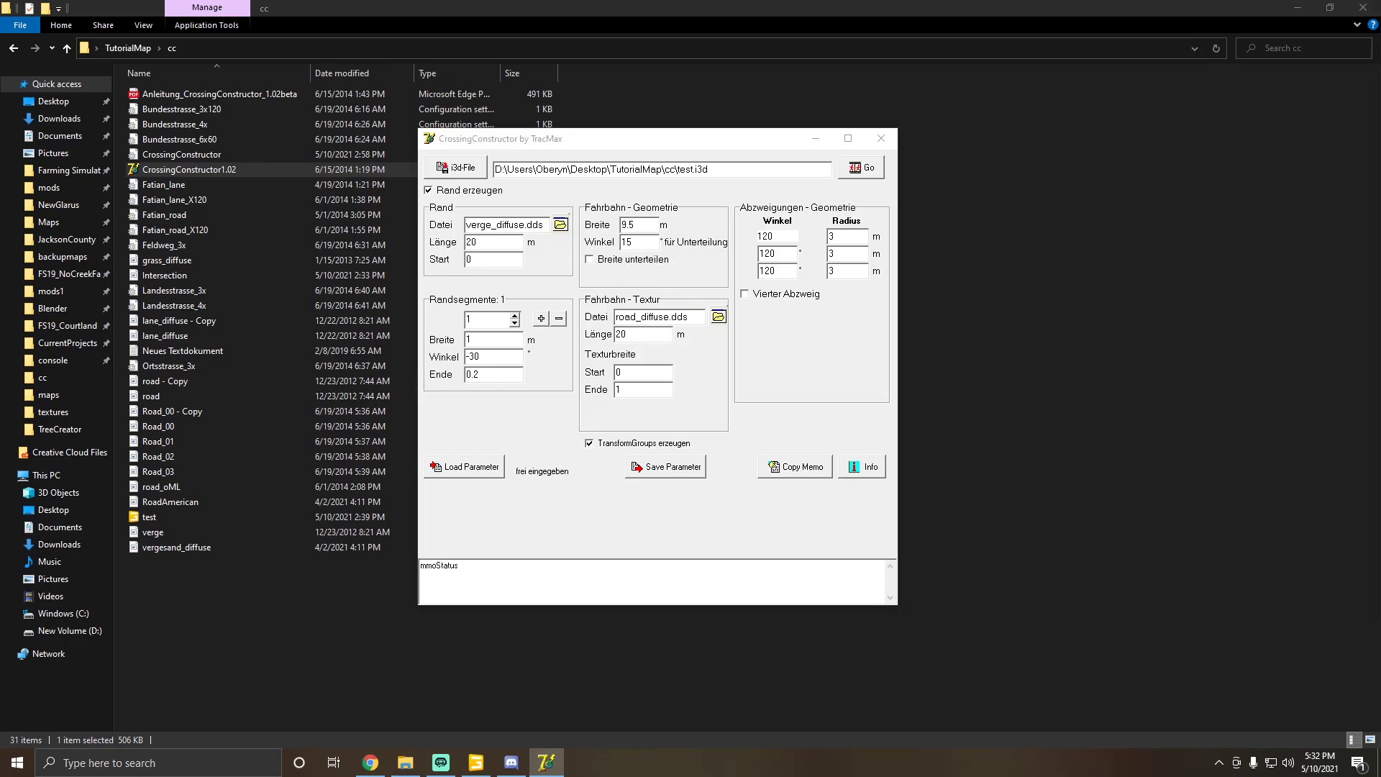
# Step: Bring Google Maps Street View back on screen full size and look around the road again
pyautogui.moveTo(1380, 121); pyautogui.dragTo(722, 121)
pyautogui.doubleClick(722, 121)
pyautogui.moveTo(892, 276); pyautogui.dragTo(170, 295)
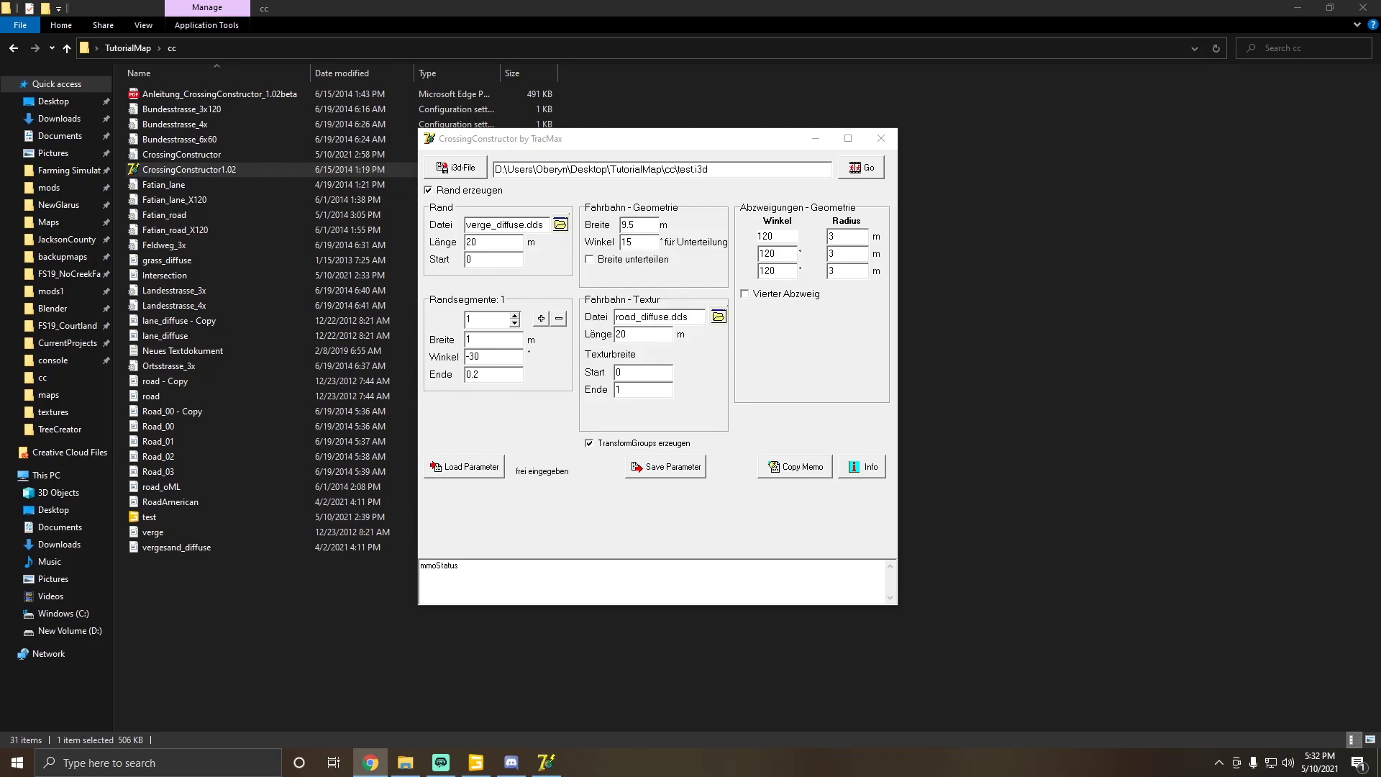
# Step: Move along W 6400 N in Google Maps Street View to the Iowa String Rd junction and look around the intersection
pyautogui.moveTo(1380, 166); pyautogui.dragTo(887, 166)
pyautogui.doubleClick(887, 166)
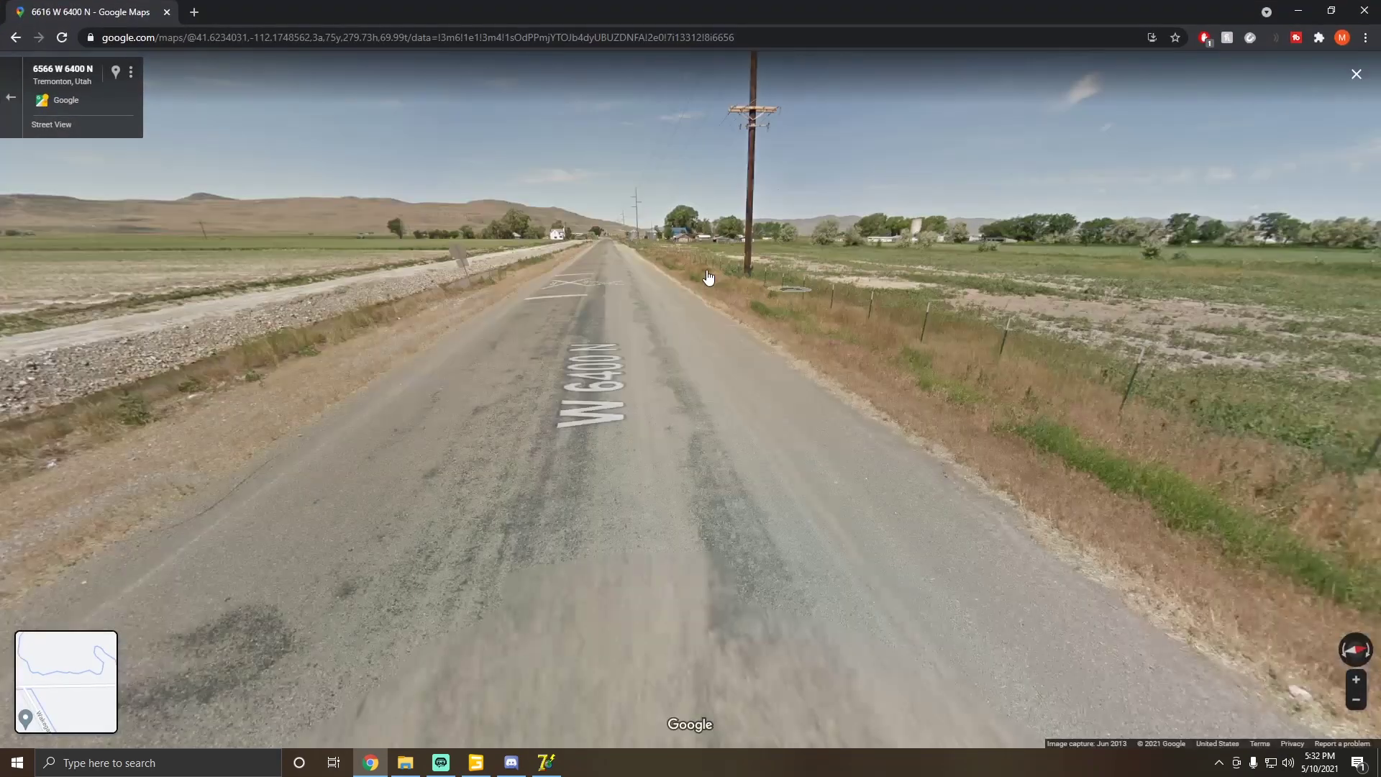
pyautogui.click(602, 245)
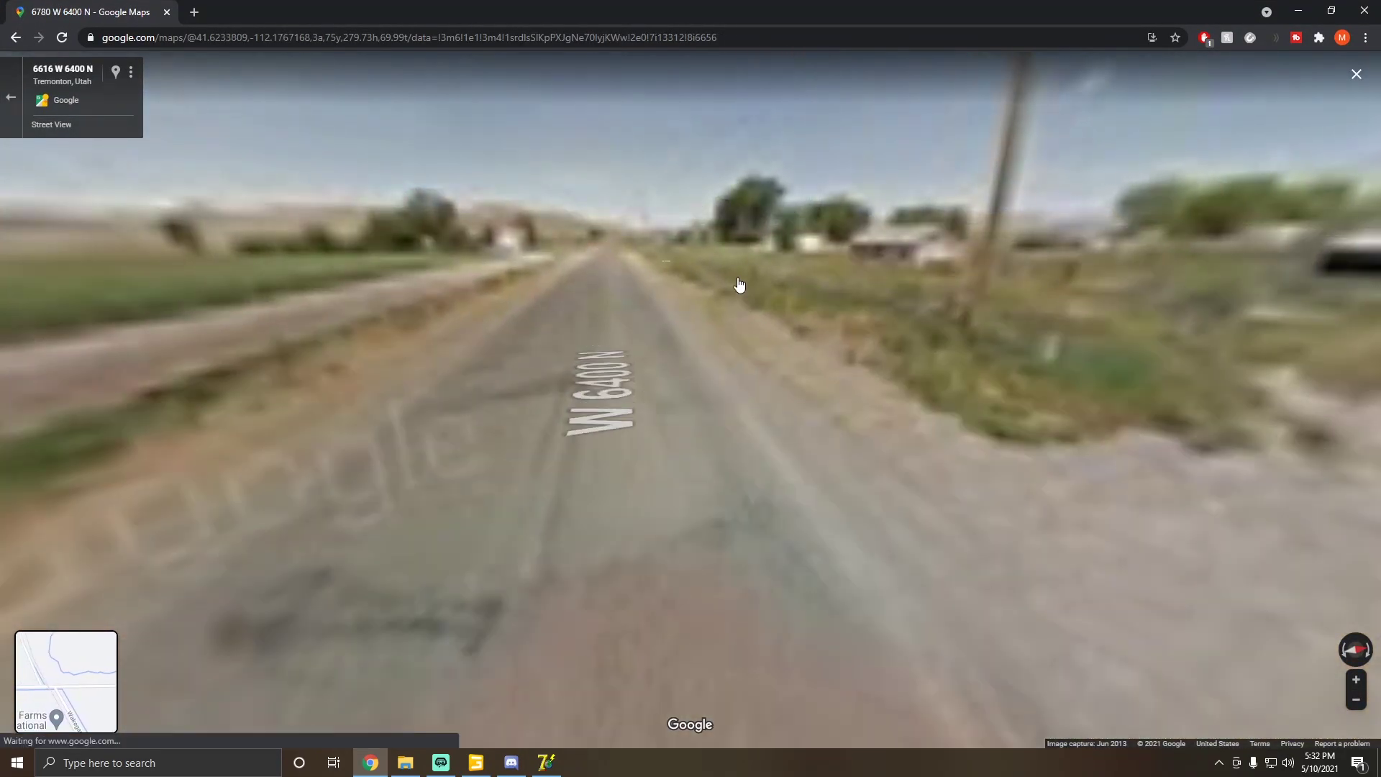
pyautogui.click(736, 283)
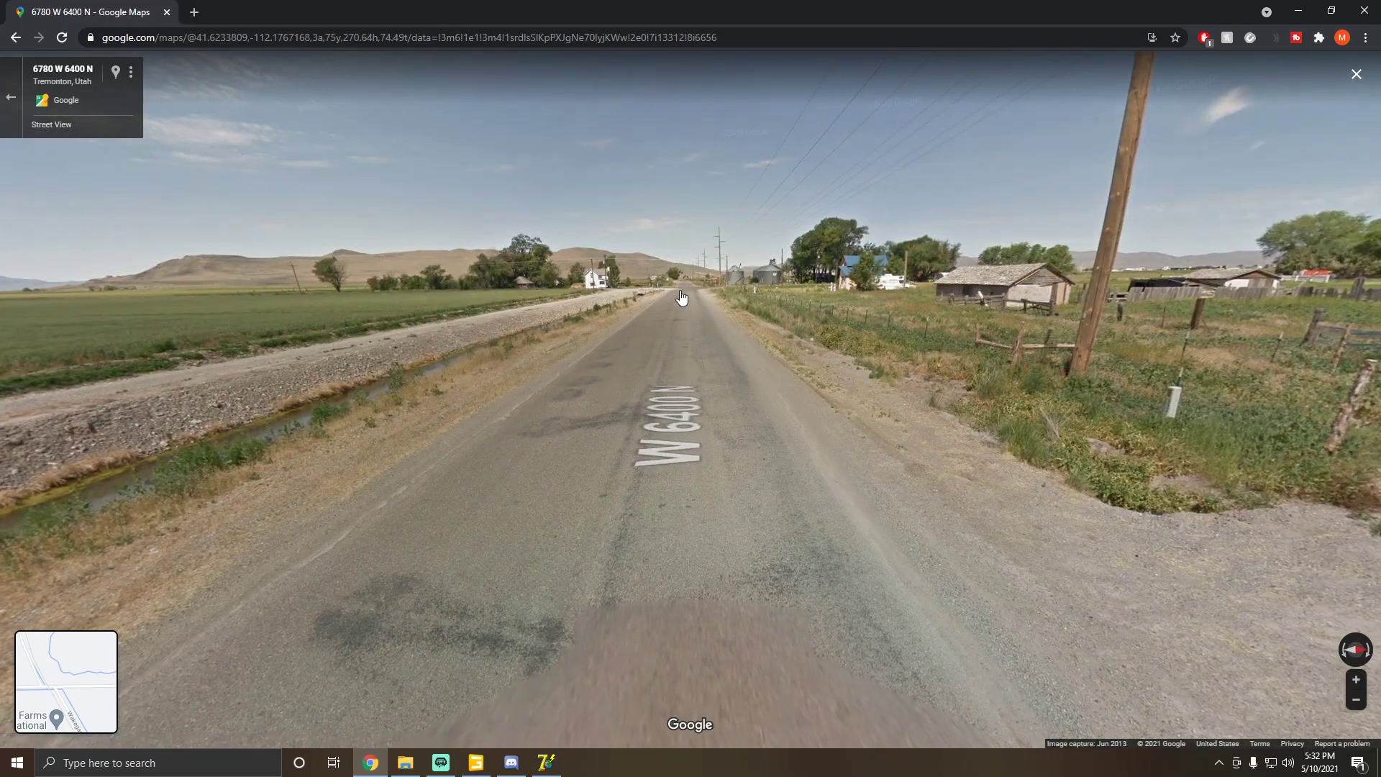
pyautogui.click(699, 317)
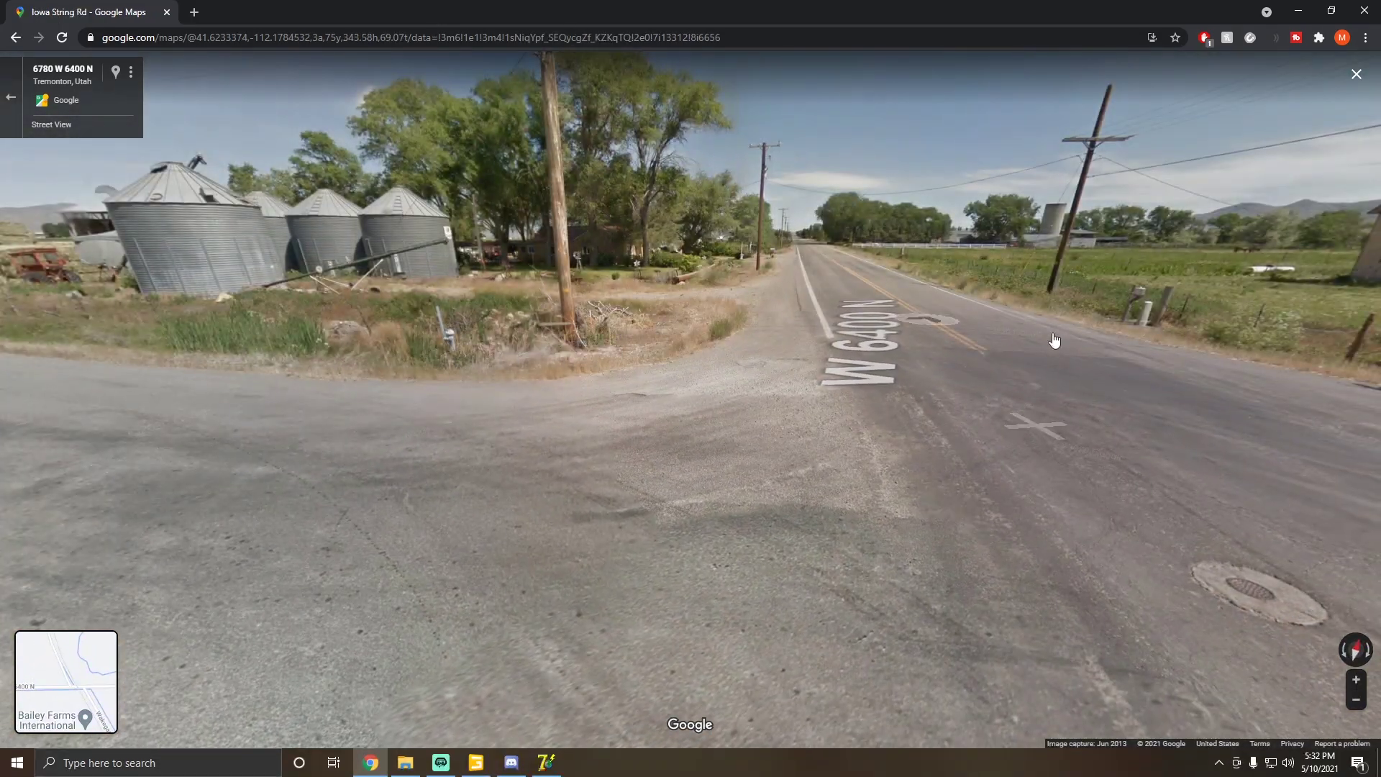
pyautogui.click(1054, 342)
pyautogui.moveTo(650, 316); pyautogui.dragTo(934, 270)
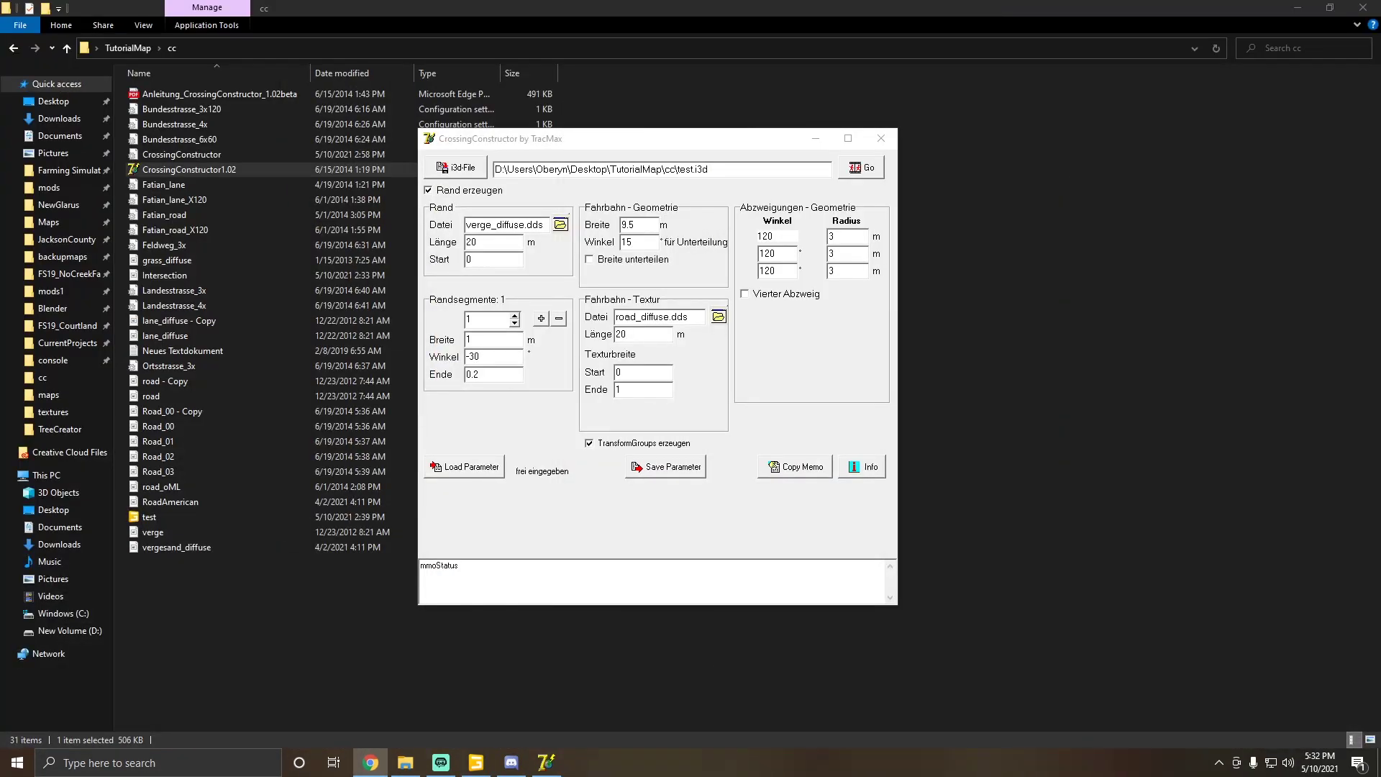
# Step: Set the Rand texture file in CrossingConstructor to vergesand_diffuse from the cc folder
pyautogui.moveTo(701, 144); pyautogui.dragTo(747, 120)
pyautogui.click(695, 201)
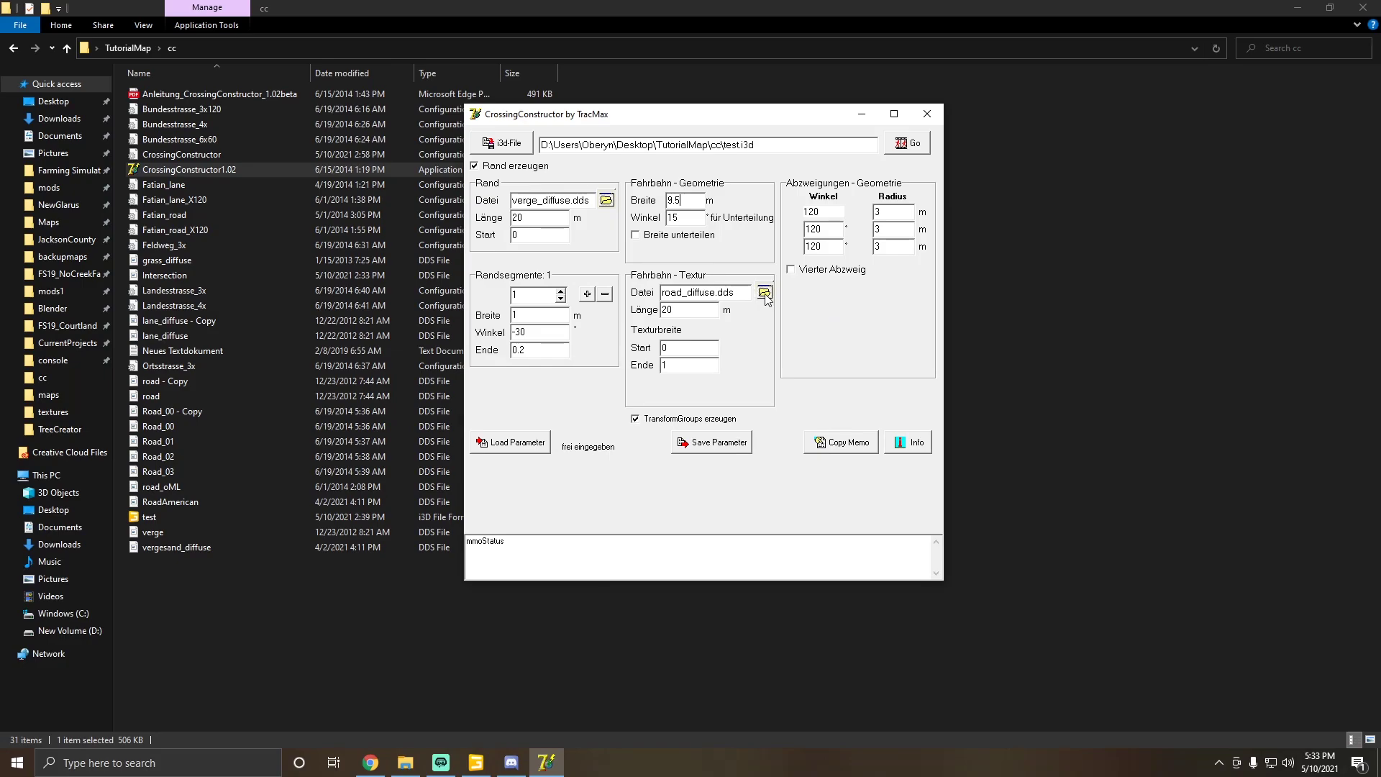
pyautogui.moveTo(745, 292); pyautogui.dragTo(661, 295)
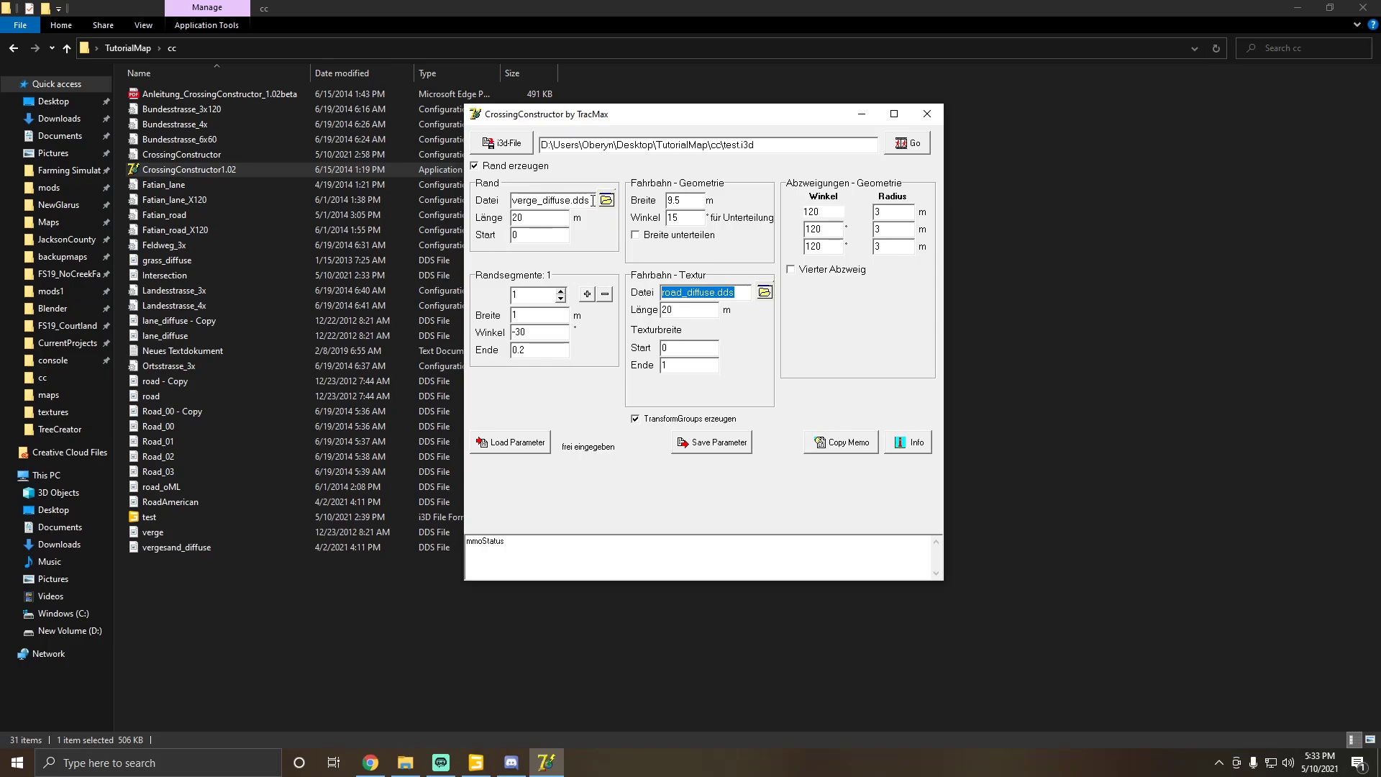
pyautogui.moveTo(592, 201); pyautogui.dragTo(514, 202)
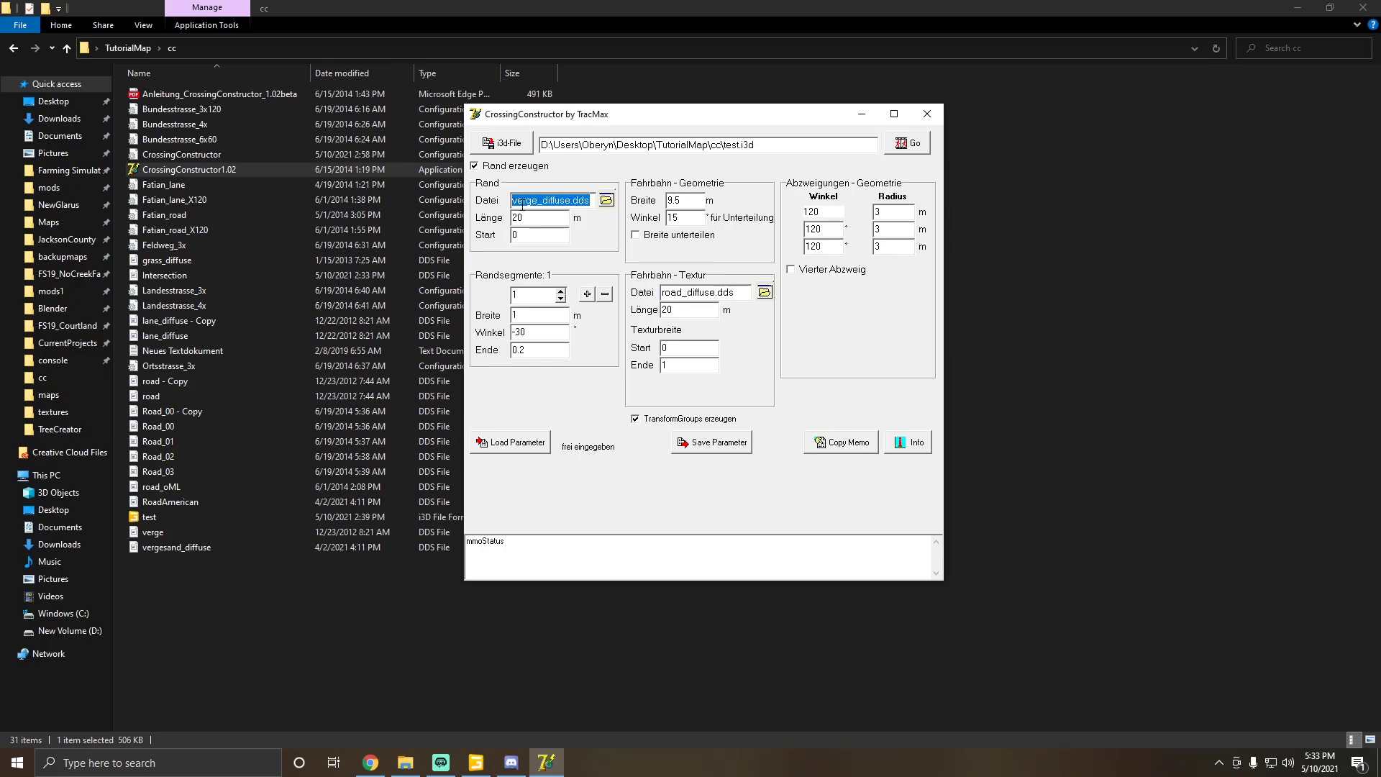
pyautogui.click(560, 205)
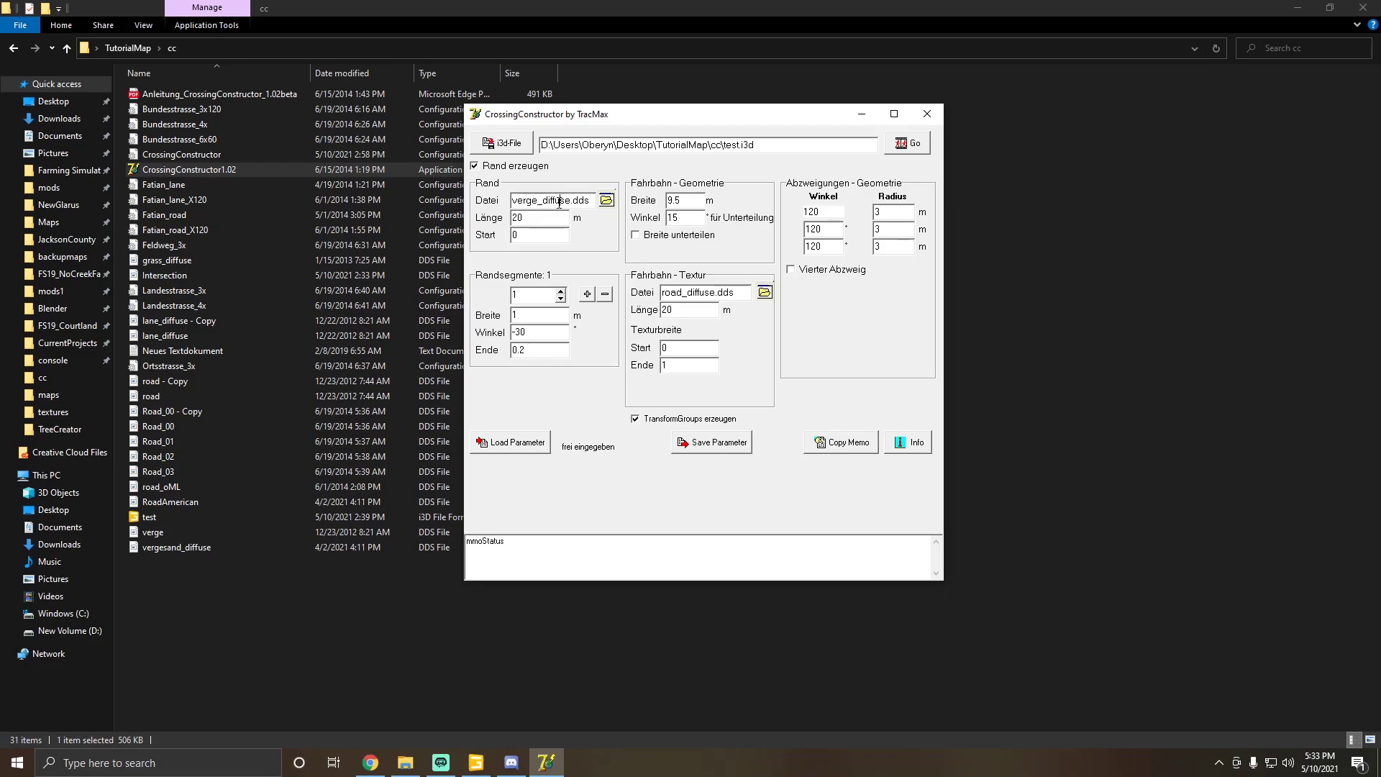
pyautogui.doubleClick(579, 204)
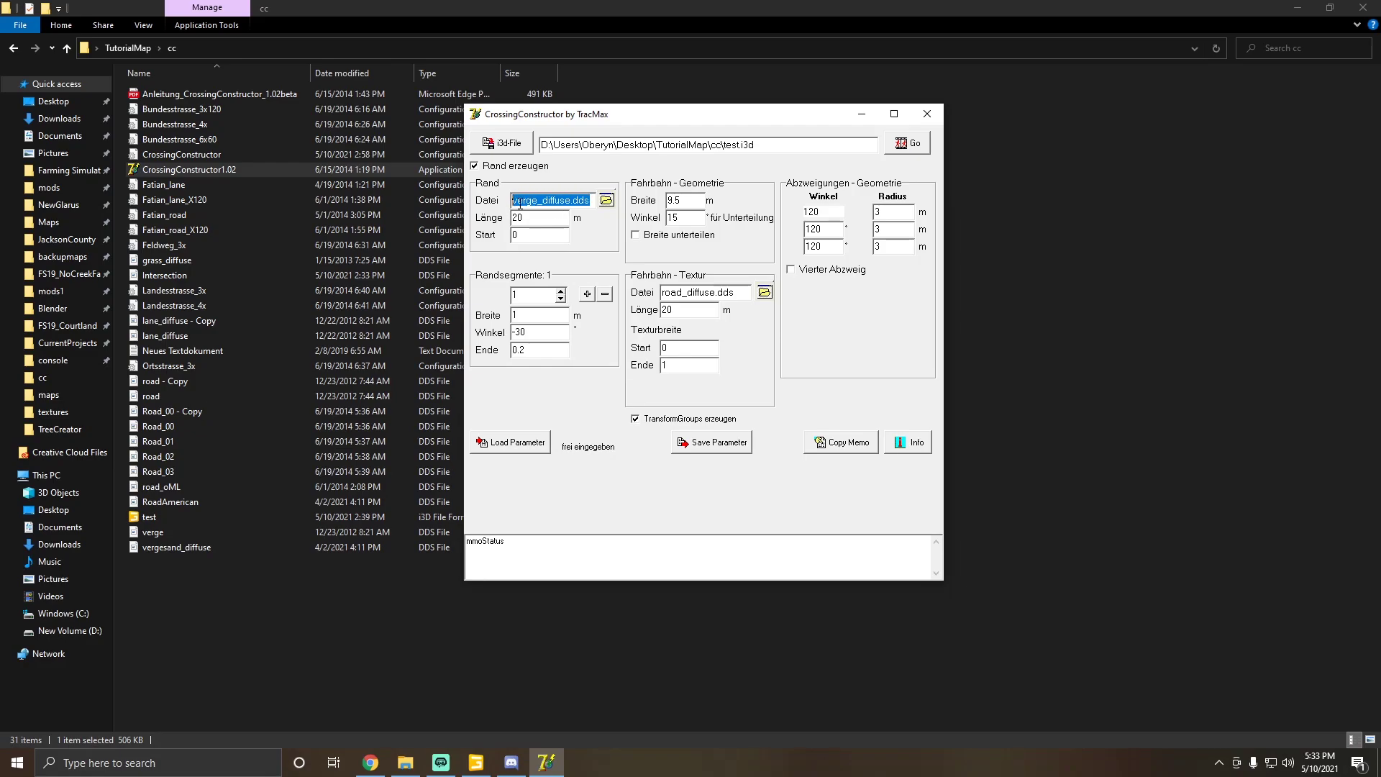
pyautogui.click(607, 202)
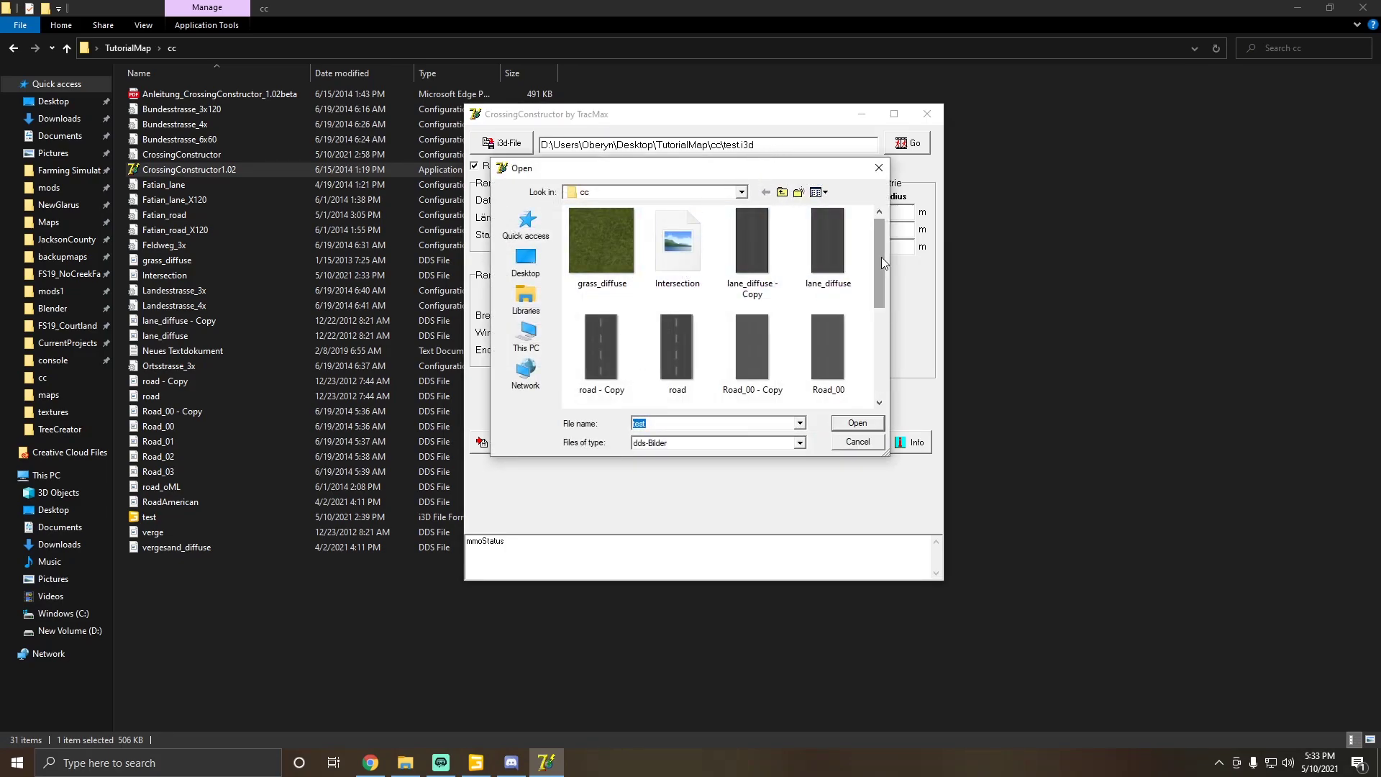
pyautogui.moveTo(882, 259); pyautogui.dragTo(879, 344)
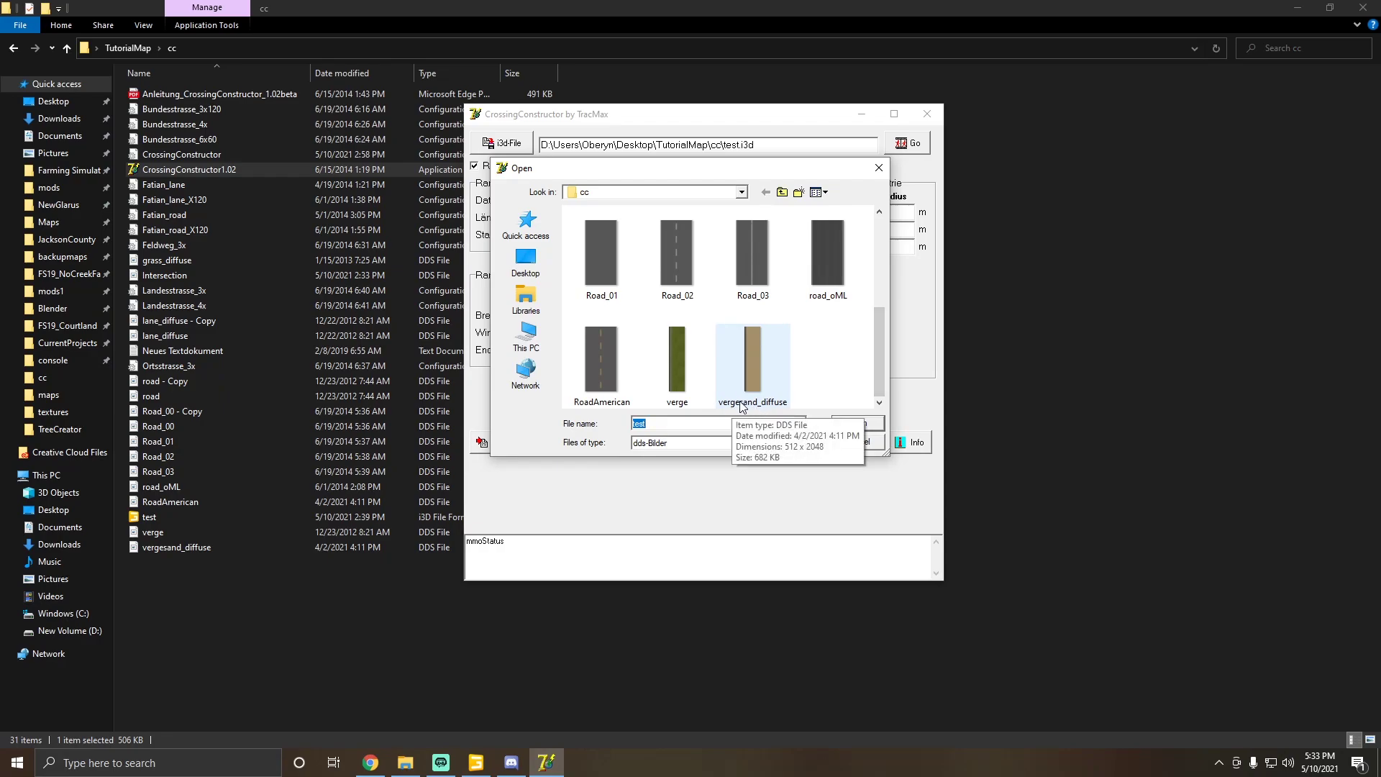
pyautogui.doubleClick(758, 363)
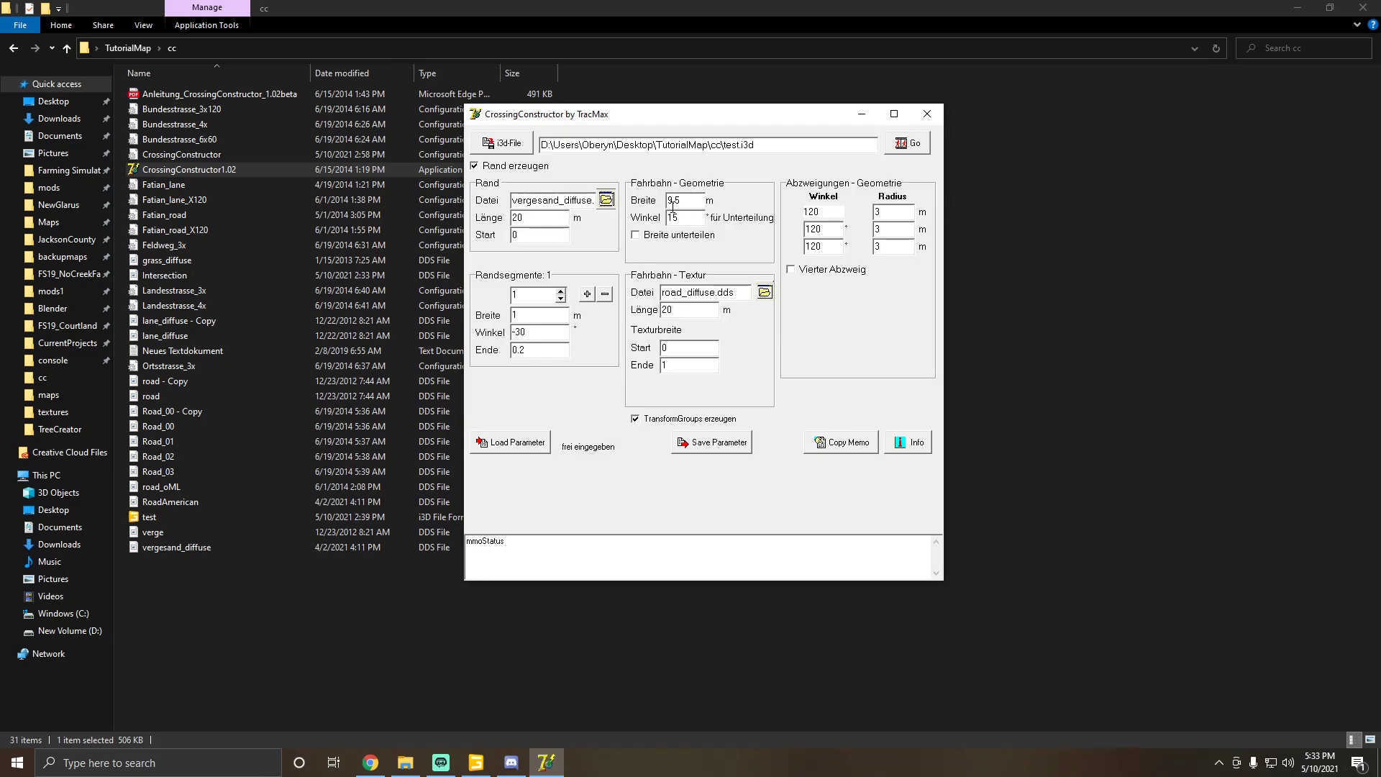
# Step: Set the Fahrbahn texture file to RoadAmerican from the cc folder
pyautogui.click(764, 293)
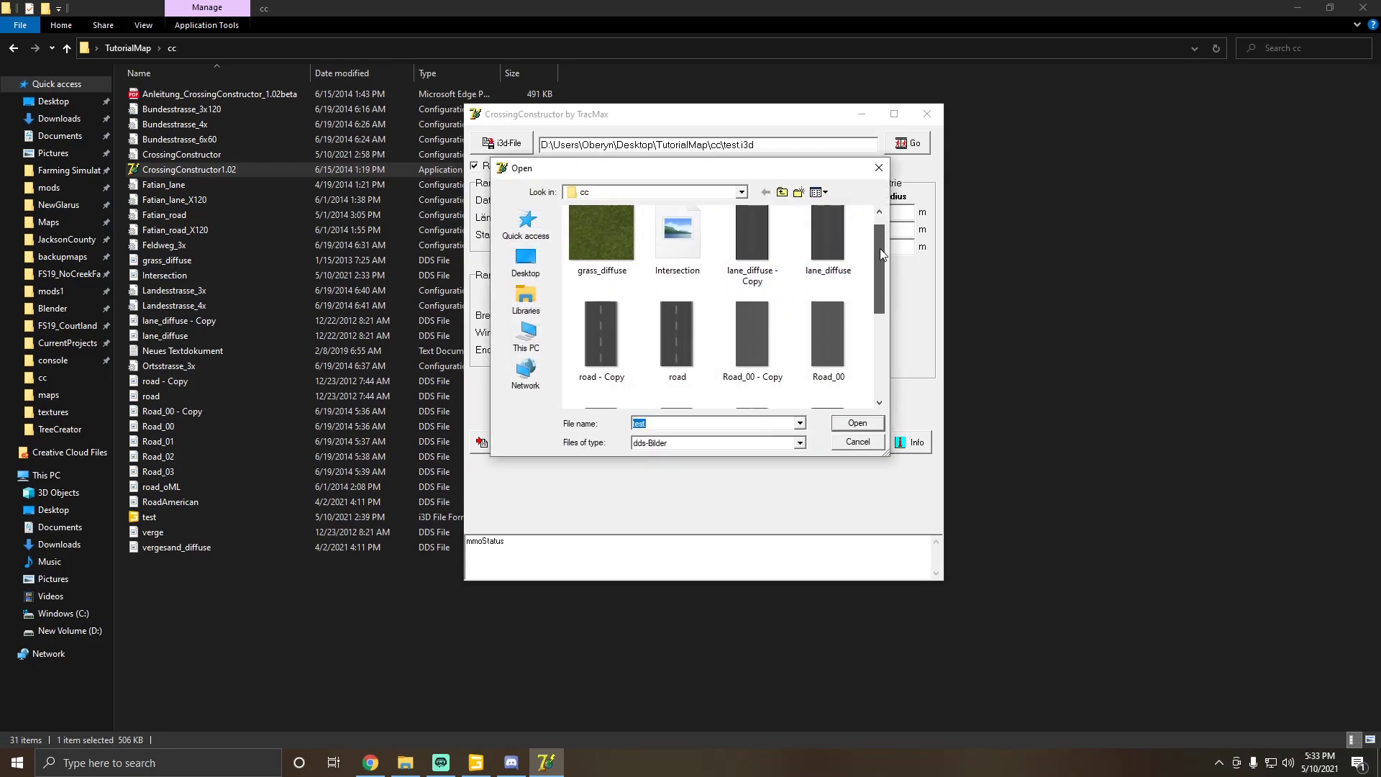
pyautogui.moveTo(880, 250); pyautogui.dragTo(886, 339)
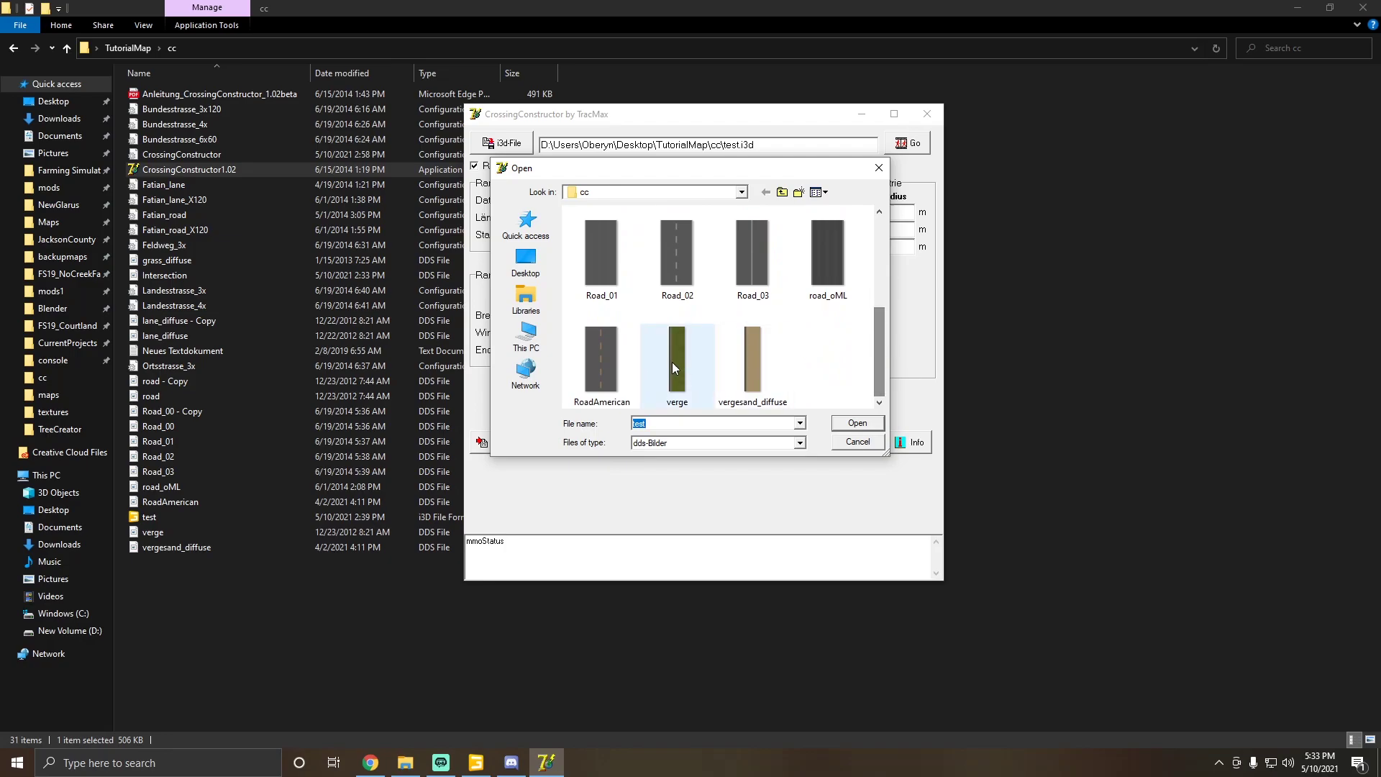
pyautogui.click(608, 359)
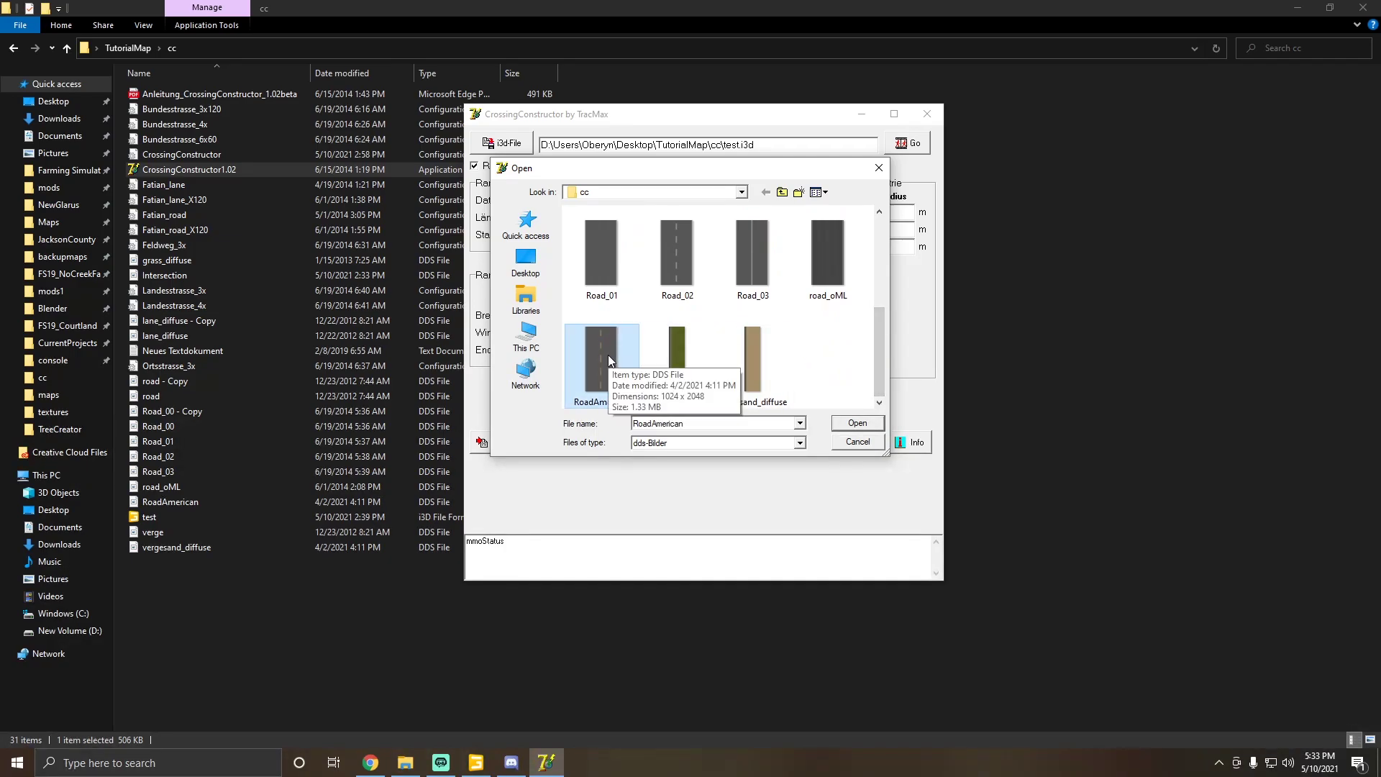
pyautogui.click(854, 422)
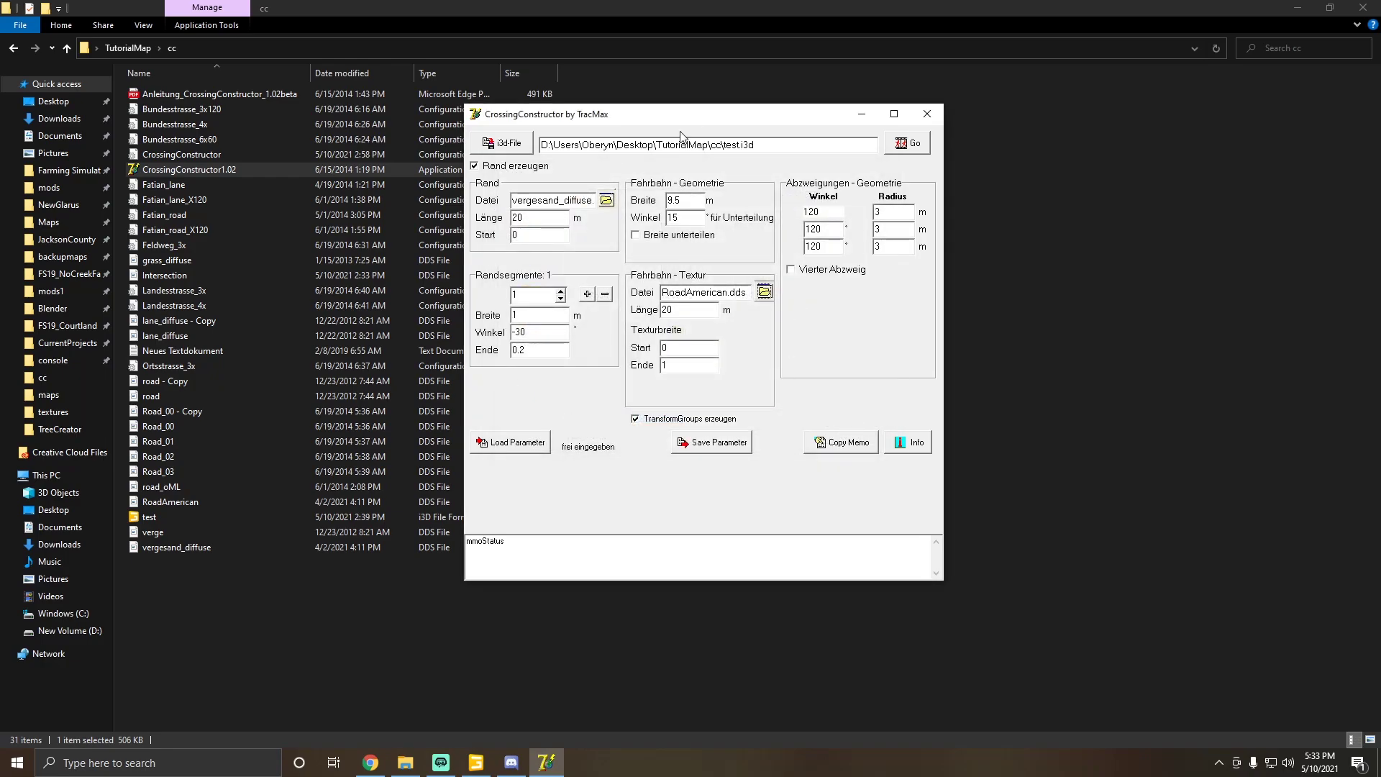
# Step: Set the two editable branch angles under Abzweigungen to 180° and 90°, and generate the crossing file
pyautogui.moveTo(694, 118); pyautogui.dragTo(681, 112)
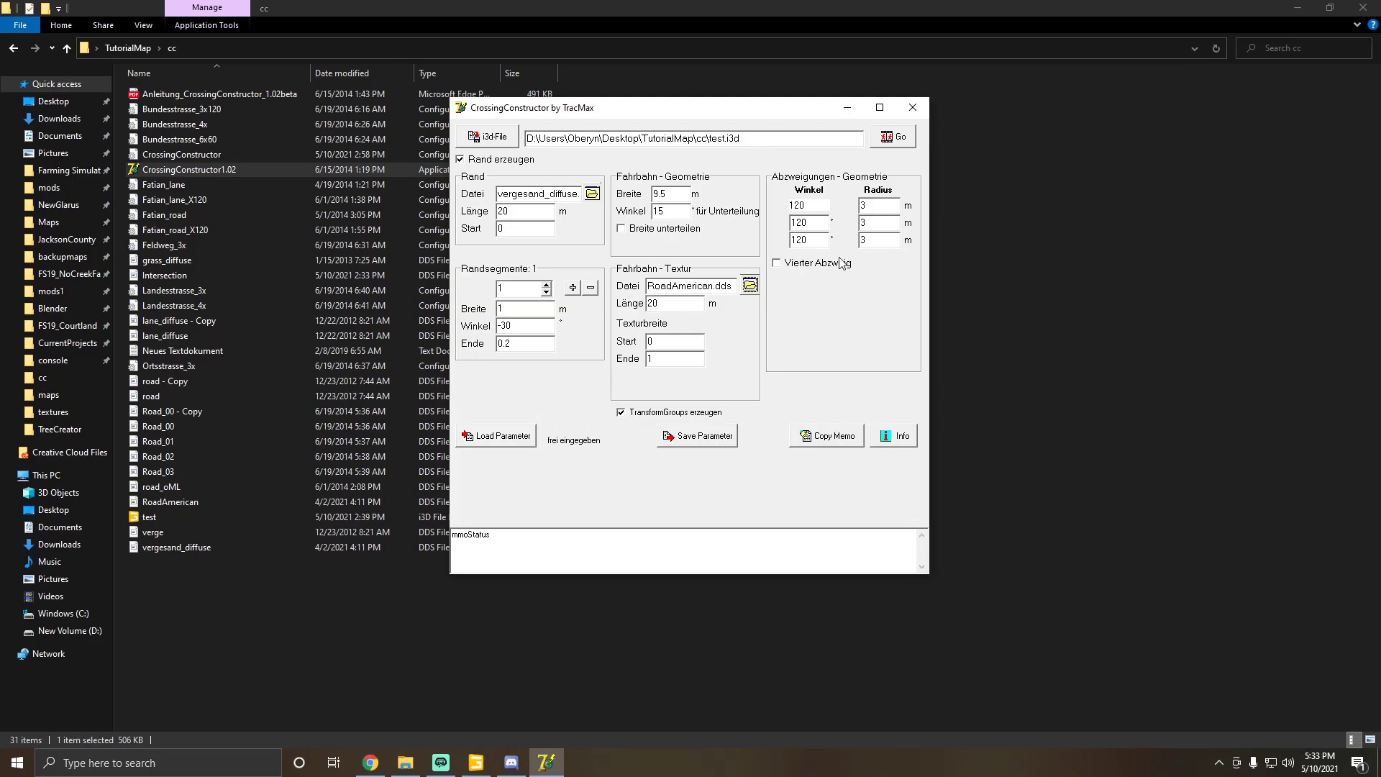
pyautogui.click(818, 224)
pyautogui.write('180')
pyautogui.click(812, 240)
pyautogui.write('90')
pyautogui.click(814, 221)
pyautogui.click(890, 141)
# Step: Switch to GIANTS Editor and import the generated test i3d from the TutorialMap > cc folder into the map
pyautogui.hotkey('alt', 'Tab')
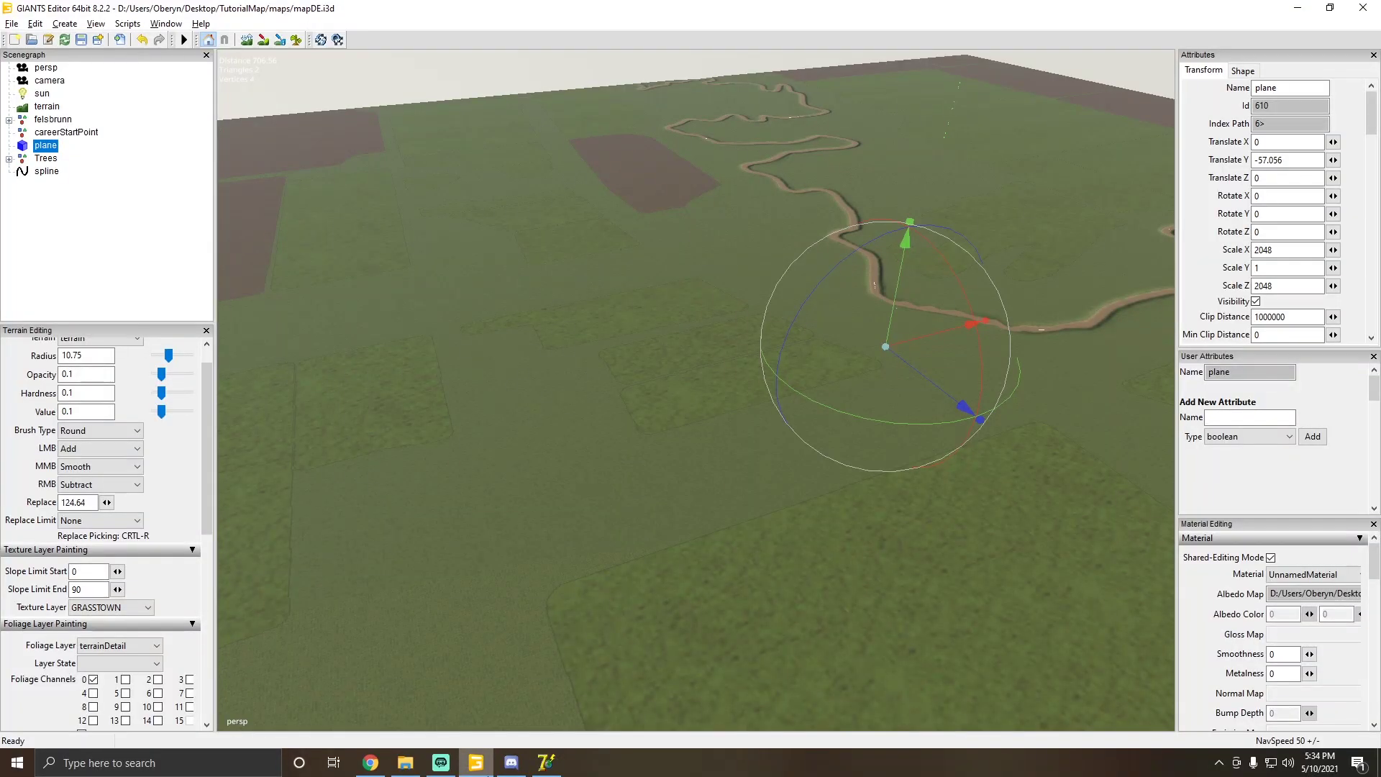
pyautogui.click(548, 759)
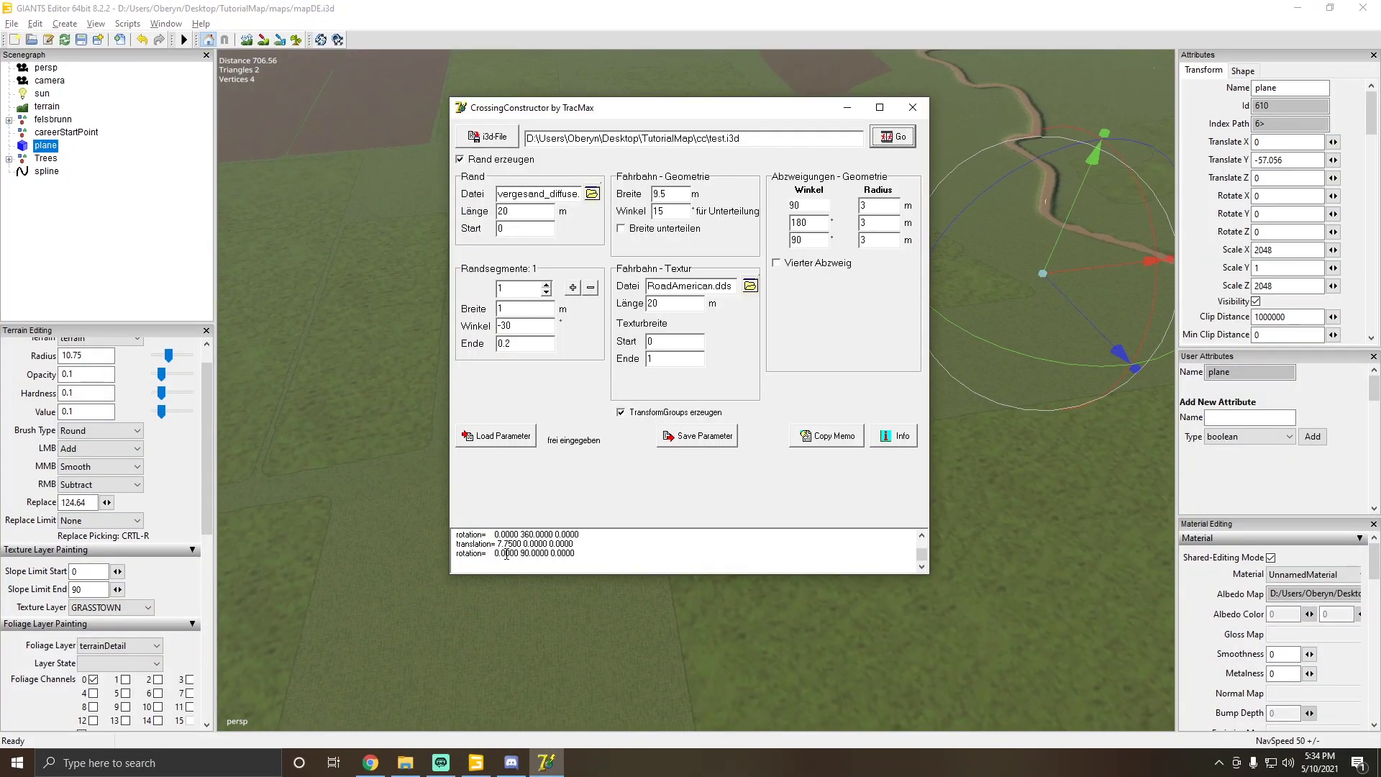
pyautogui.click(545, 758)
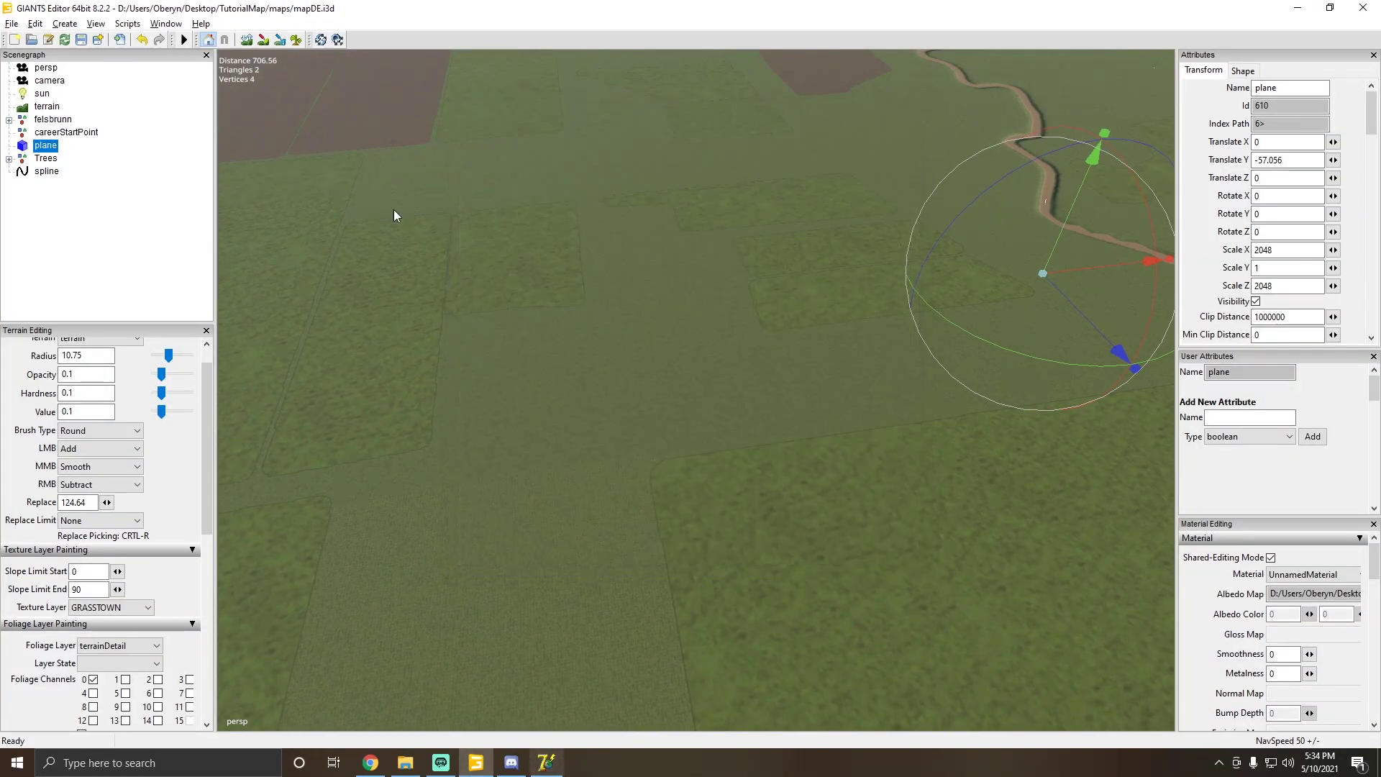
pyautogui.click(11, 23)
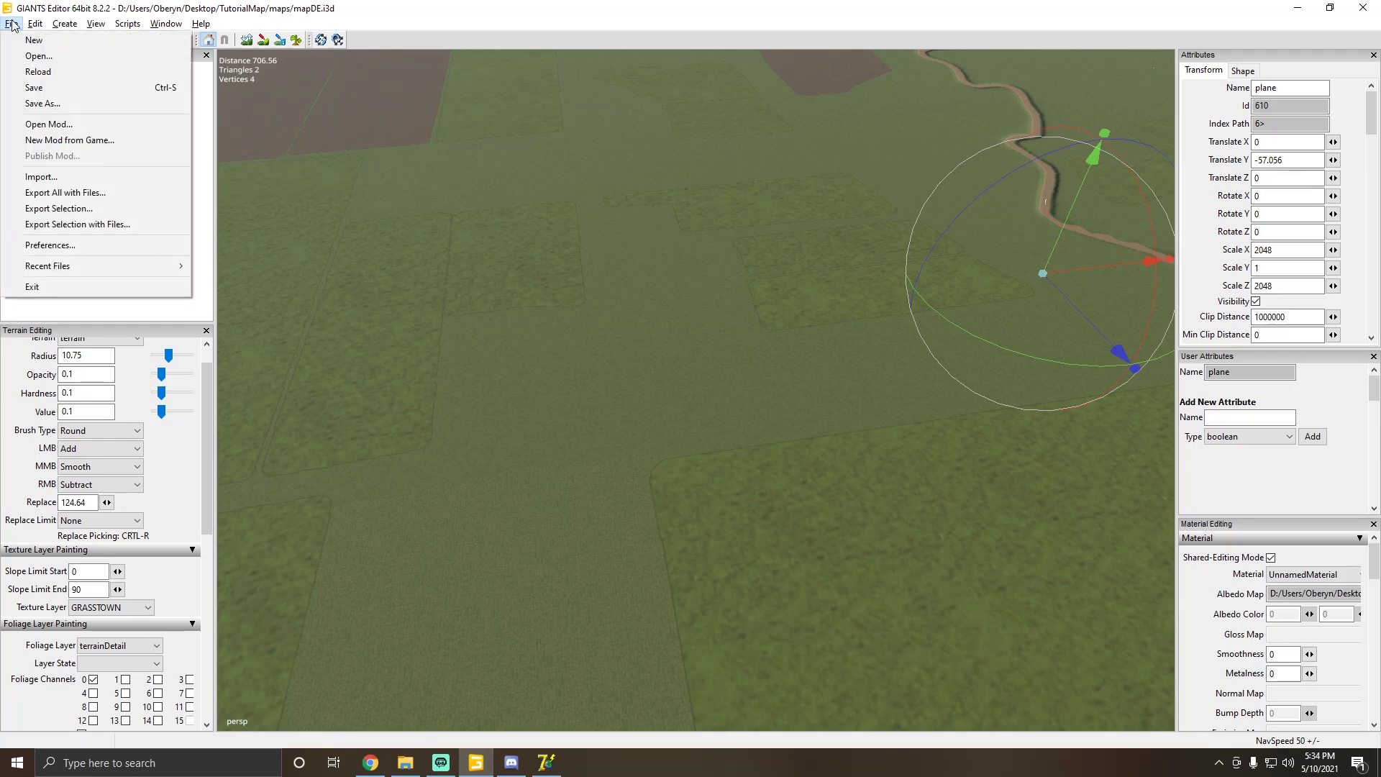
pyautogui.click(47, 177)
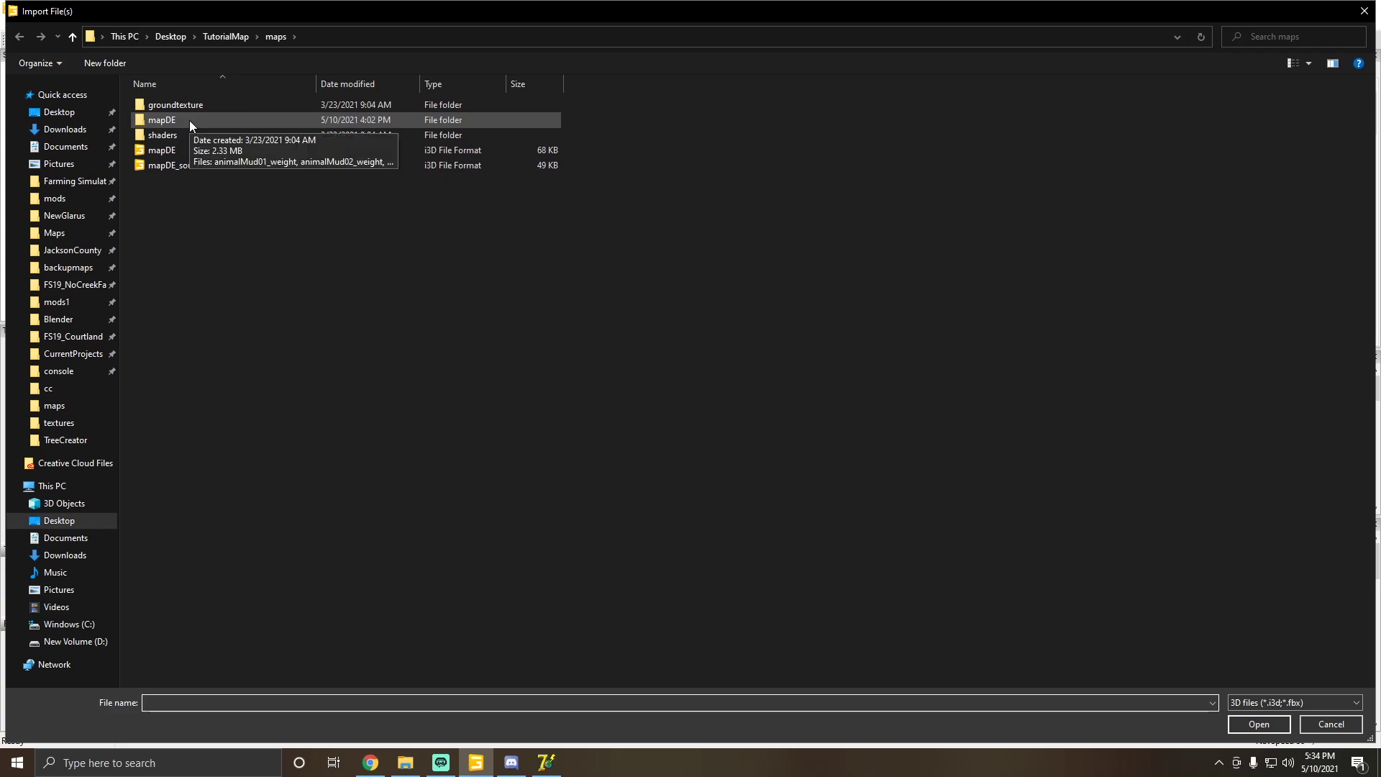
pyautogui.click(239, 37)
pyautogui.doubleClick(157, 104)
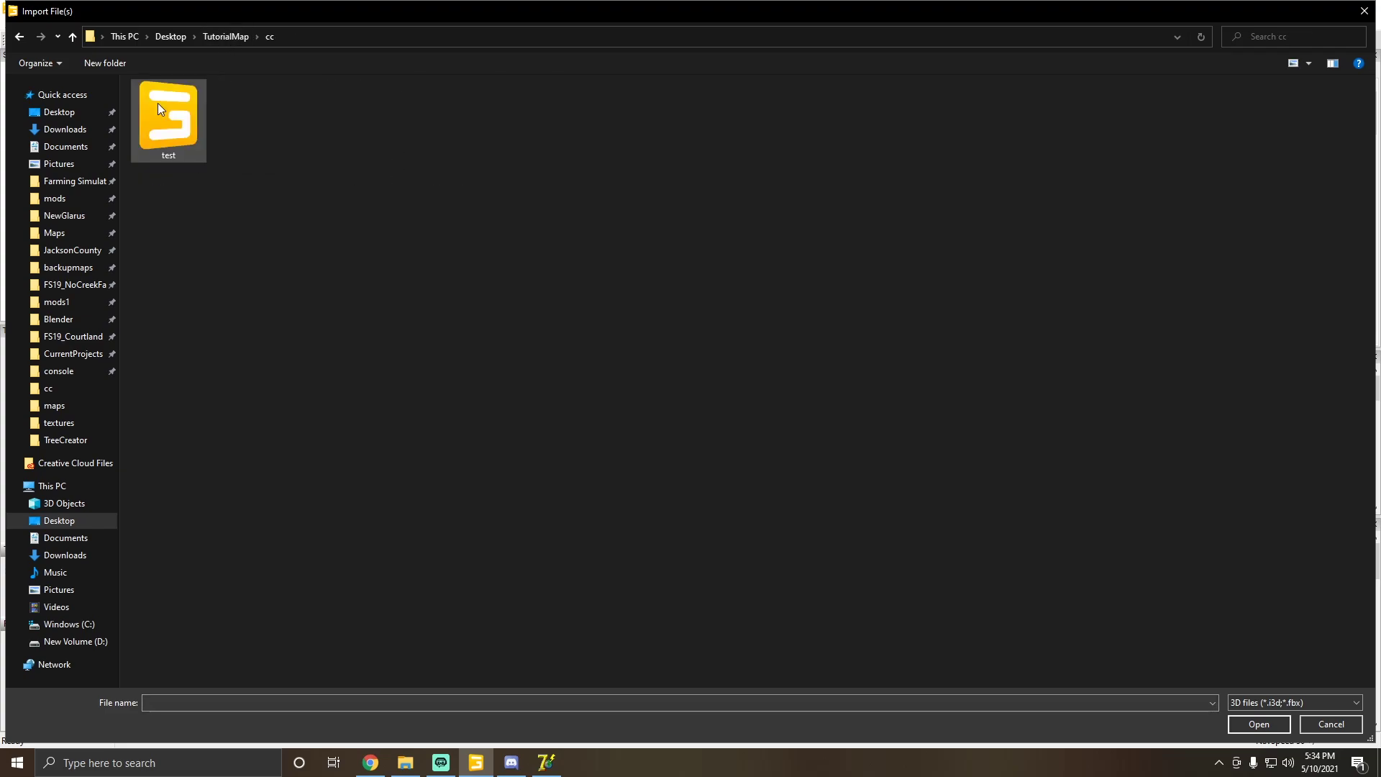
pyautogui.click(547, 763)
pyautogui.moveTo(738, 139); pyautogui.dragTo(710, 143)
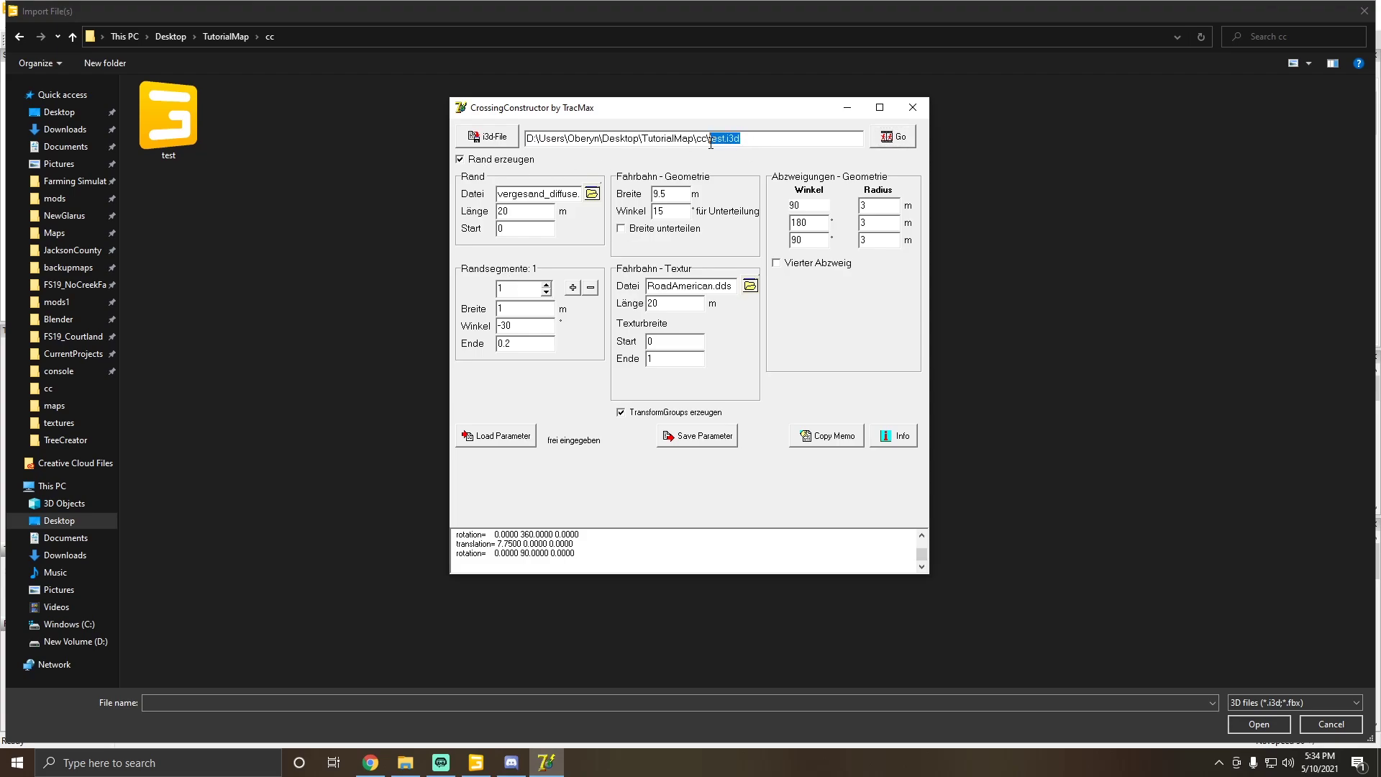
pyautogui.click(847, 107)
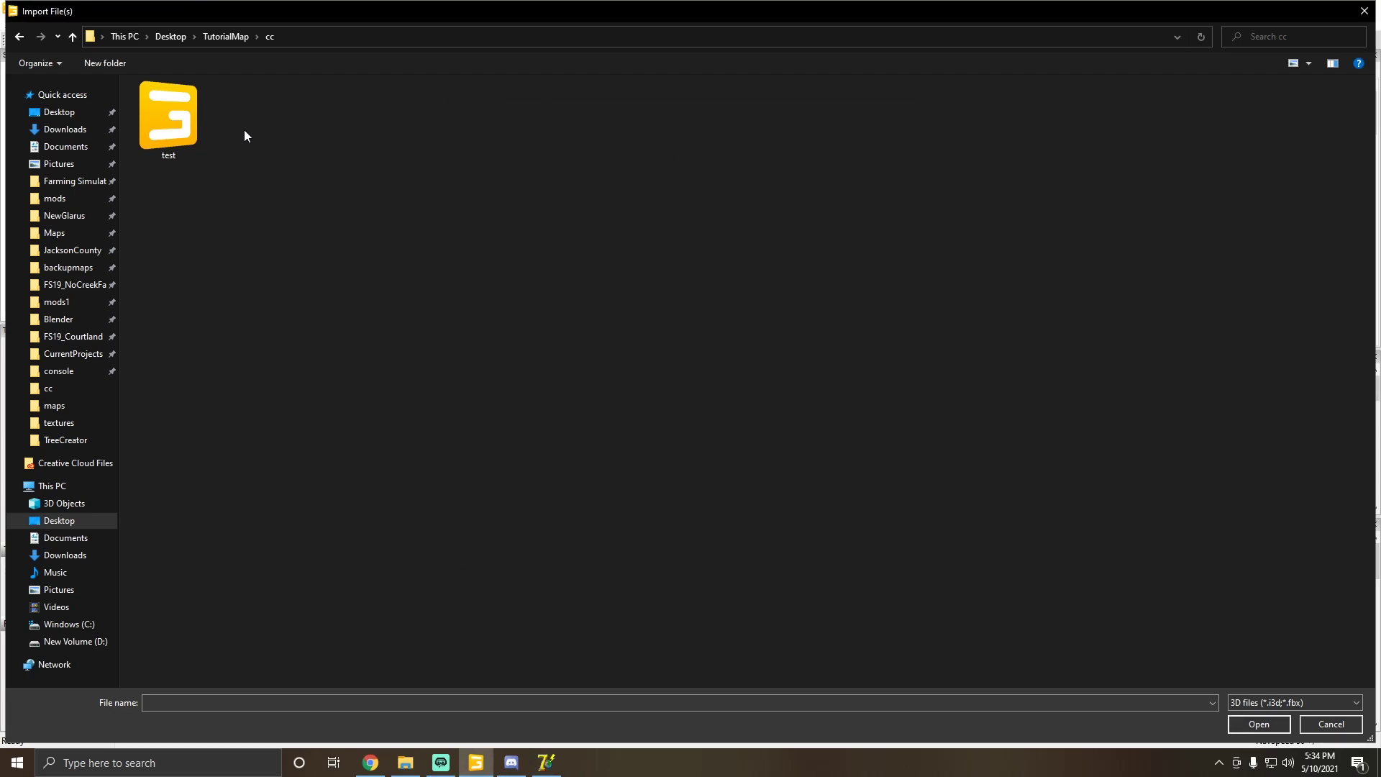
pyautogui.doubleClick(170, 128)
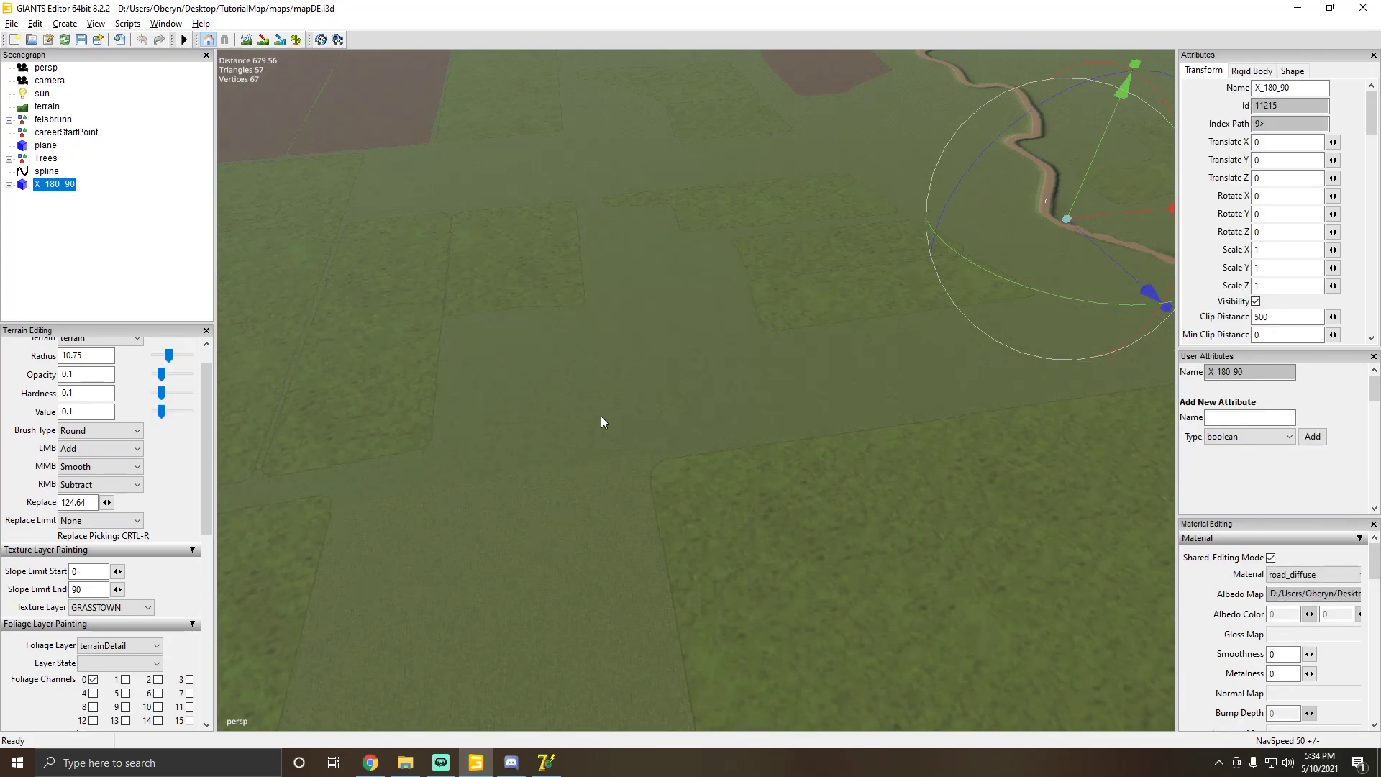
# Step: Place the imported crossing on the open grass between the fields, at about X -409, Z 184
pyautogui.hotkey('ctrl', 'shift', 'i')
pyautogui.click(614, 291)
pyautogui.moveTo(593, 304); pyautogui.dragTo(774, 211, button='right')
pyautogui.keyDown('alt'); pyautogui.moveTo(773, 206); pyautogui.dragTo(446, 324); pyautogui.keyUp('alt')
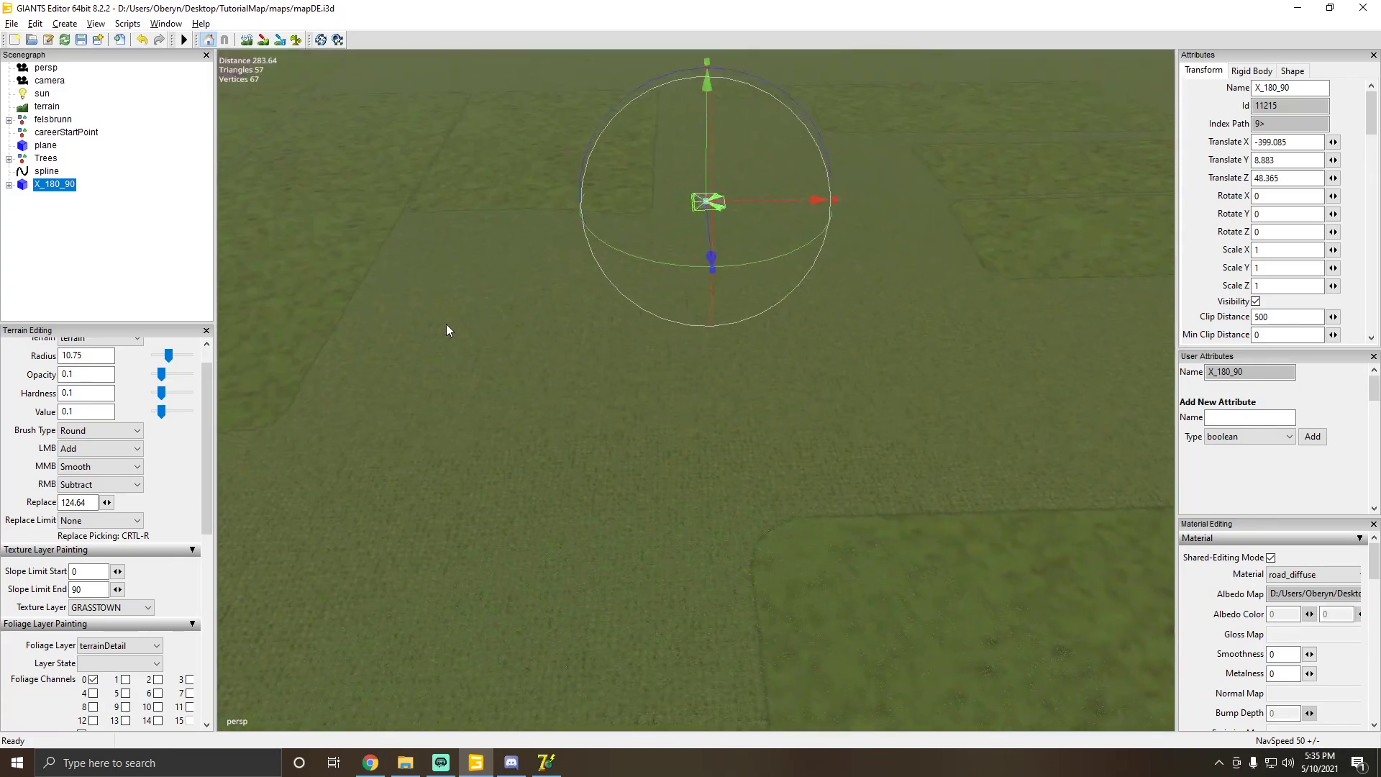
pyautogui.hotkey('ctrl', 'b')
pyautogui.click(691, 444)
pyautogui.scroll(10, 641, 490)
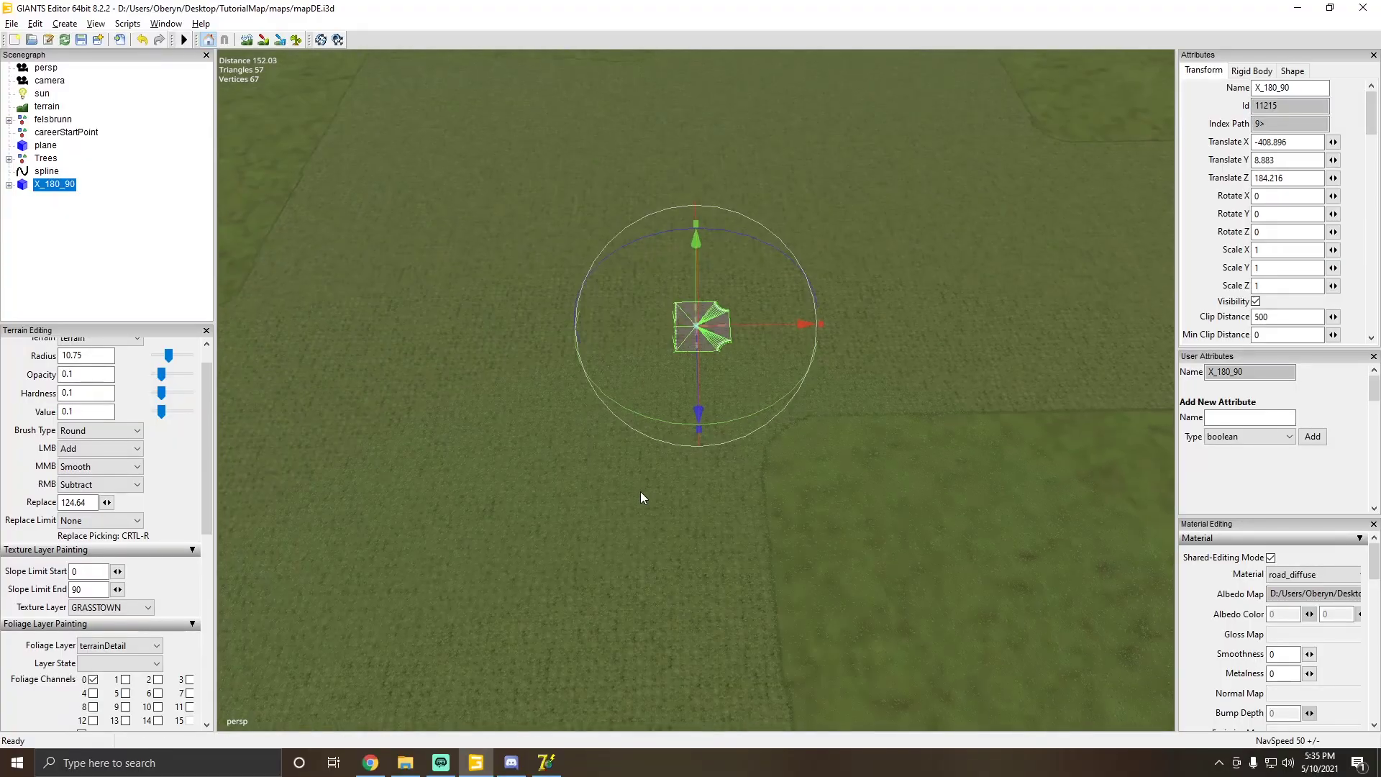
# Step: Examine the crossing's lane markings and sand edges up close, and delete the crossing from the map
pyautogui.scroll(5, 620, 322)
pyautogui.keyDown('alt'); pyautogui.moveTo(649, 288); pyautogui.dragTo(533, 377); pyautogui.keyUp('alt')
pyautogui.scroll(-3, 628, 396)
pyautogui.scroll(-5, 486, 408)
pyautogui.scroll(6, 533, 376)
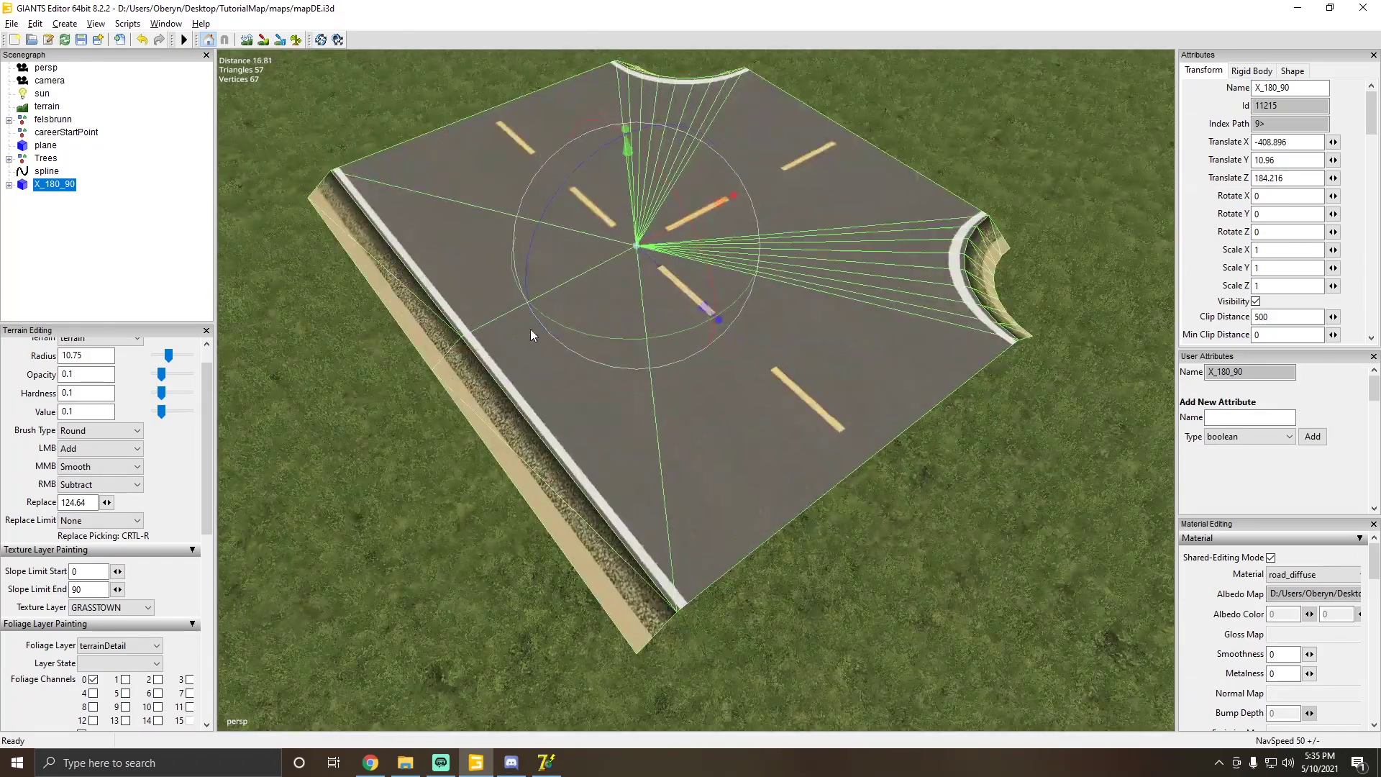
pyautogui.scroll(-2, 518, 331)
pyautogui.press('Delete')
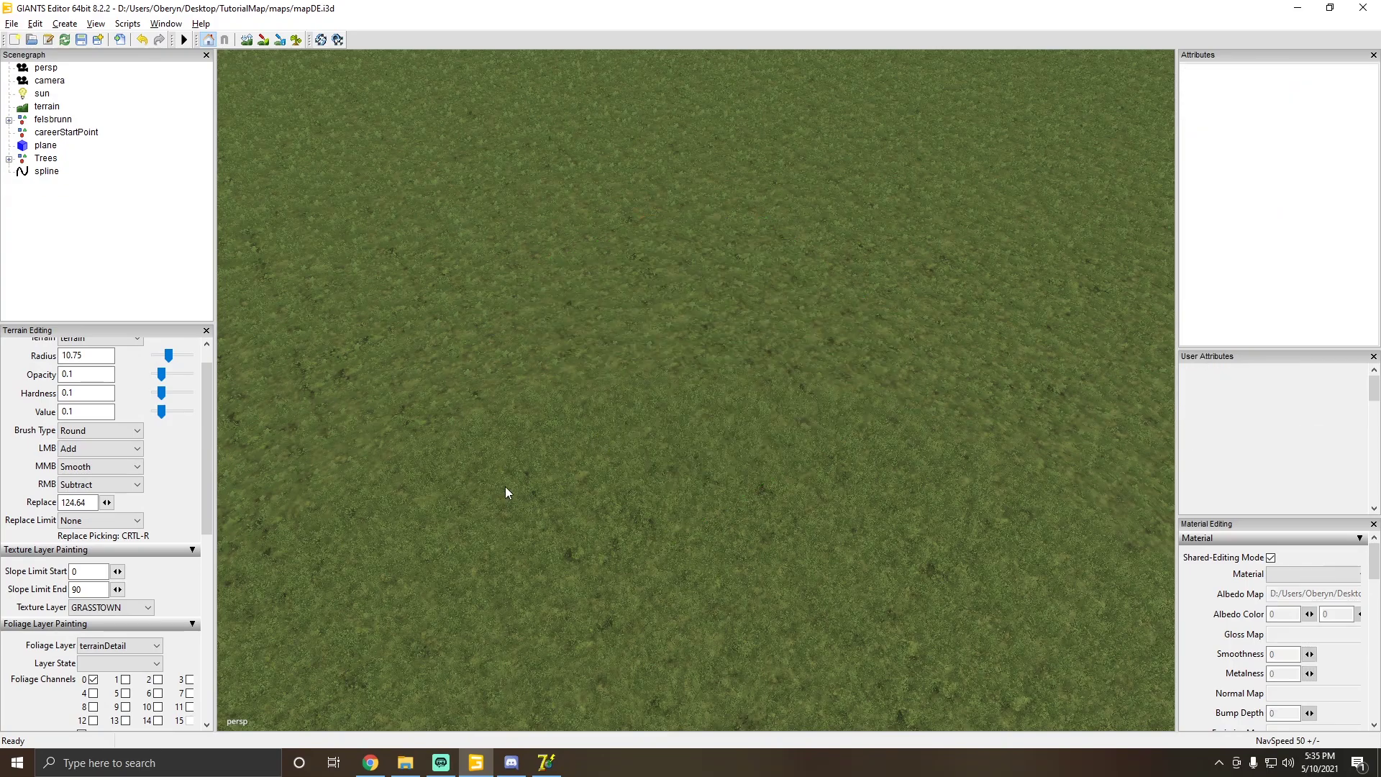
# Step: Switch to CrossingConstructor, set the Fahrbahn texture file to Intersection.dds, and generate the crossing file again
pyautogui.click(546, 763)
pyautogui.click(749, 286)
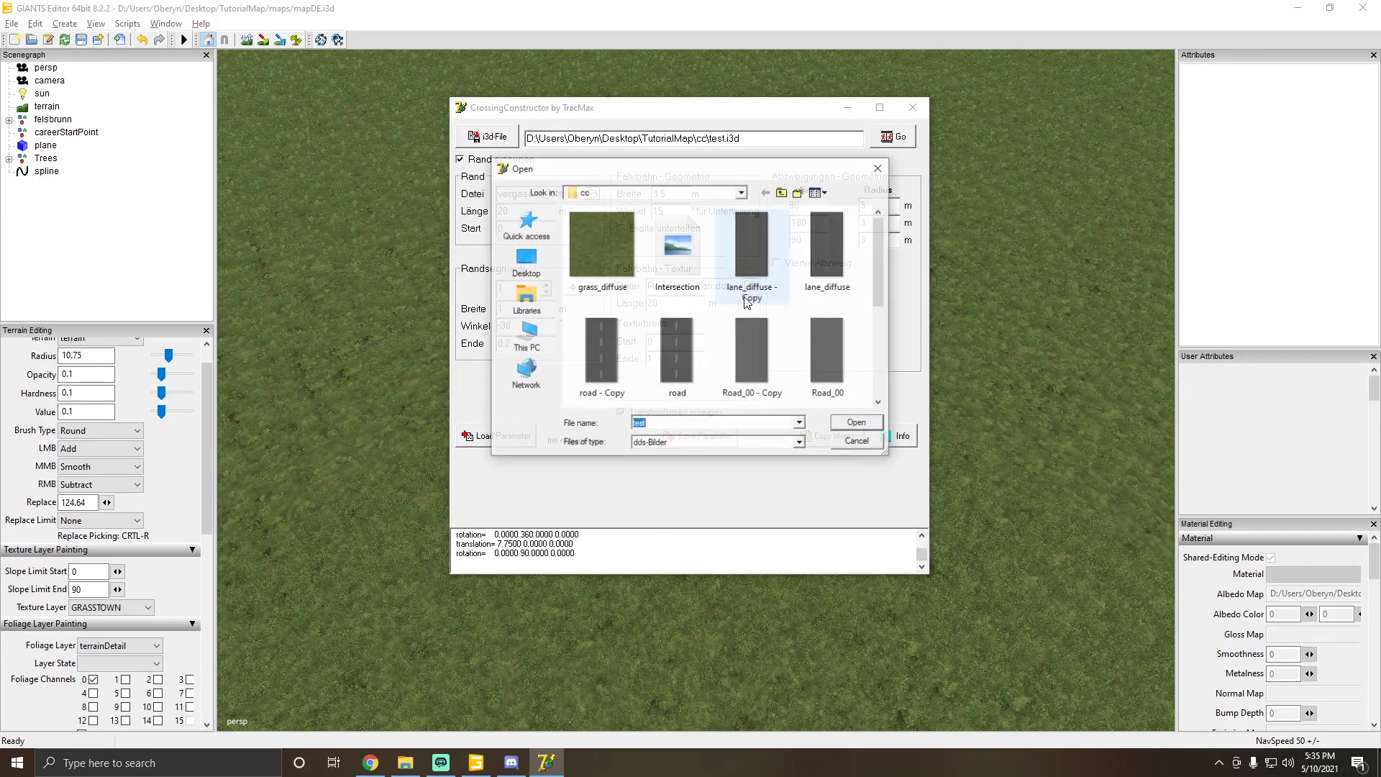
pyautogui.moveTo(879, 231); pyautogui.dragTo(873, 315)
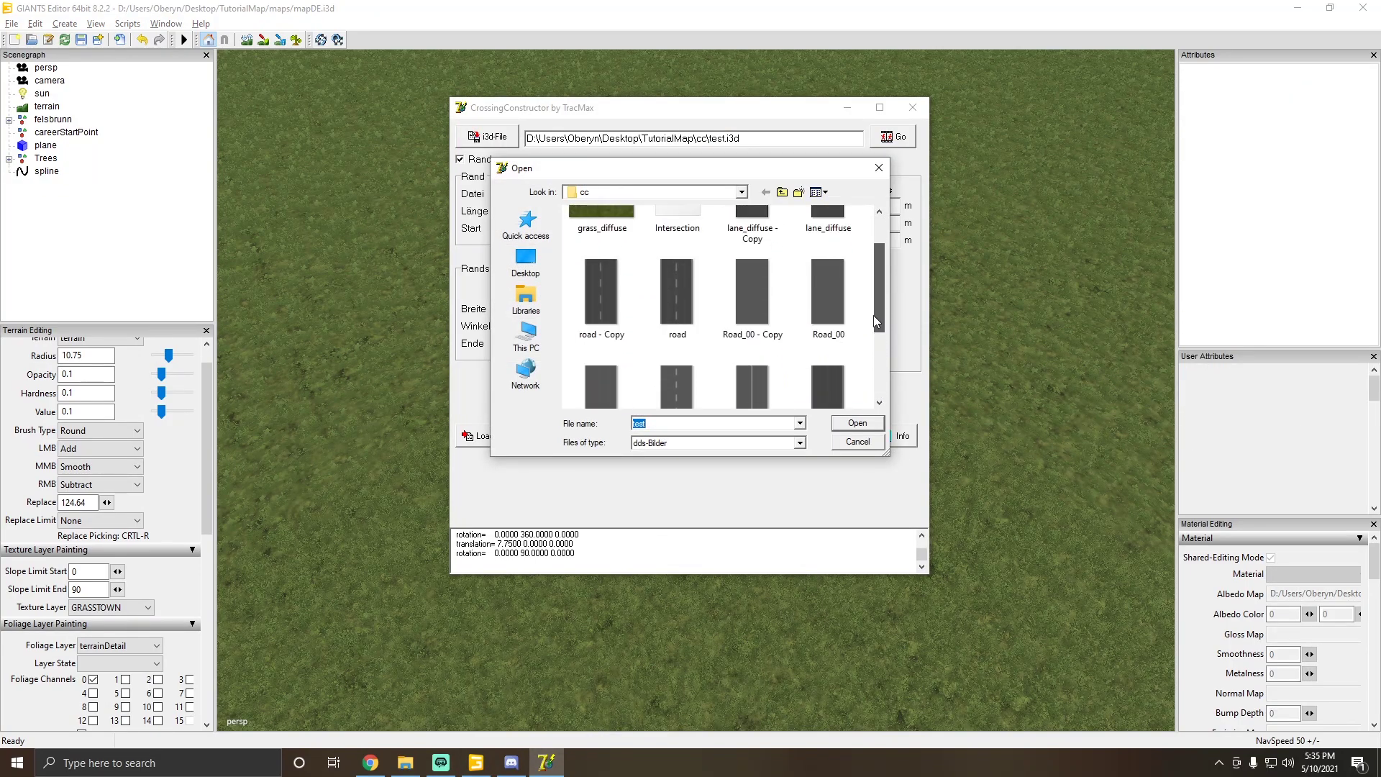
pyautogui.doubleClick(688, 271)
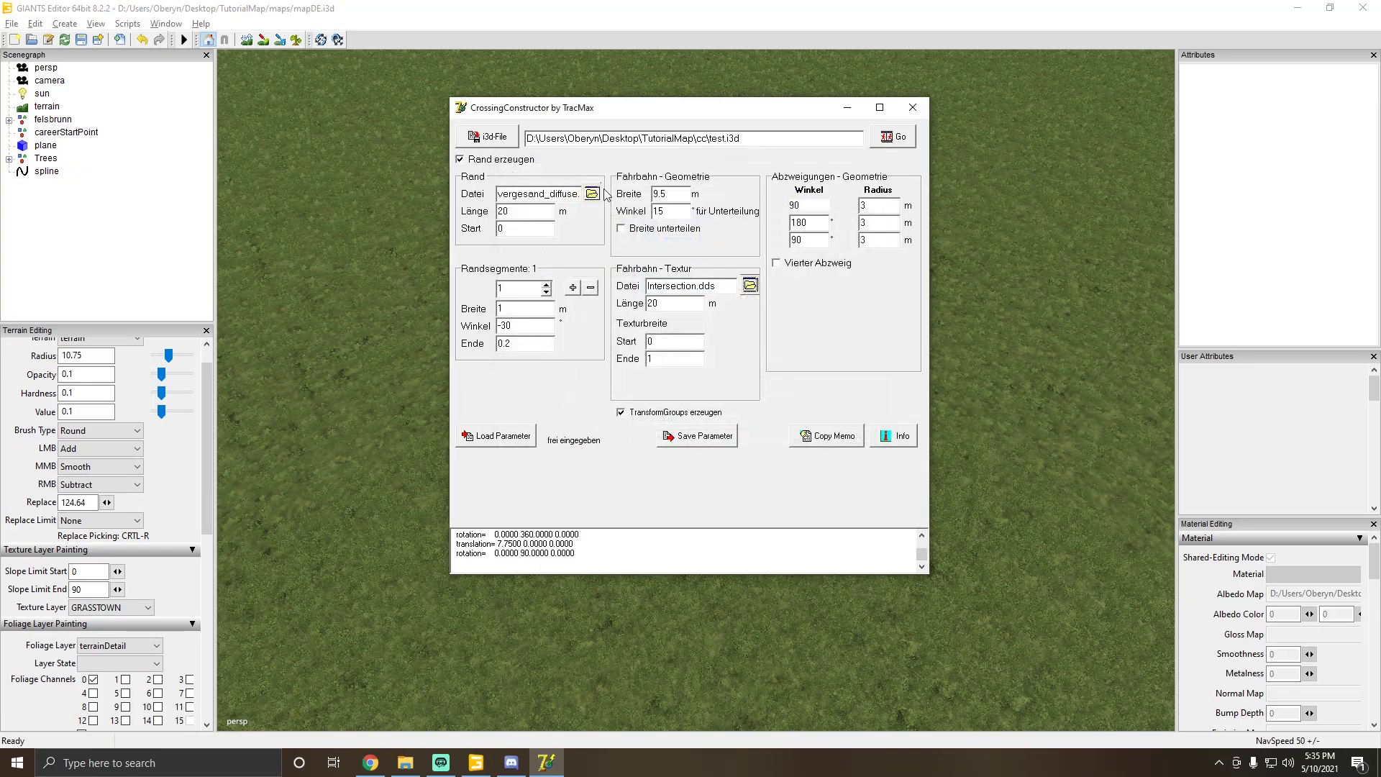
pyautogui.click(893, 137)
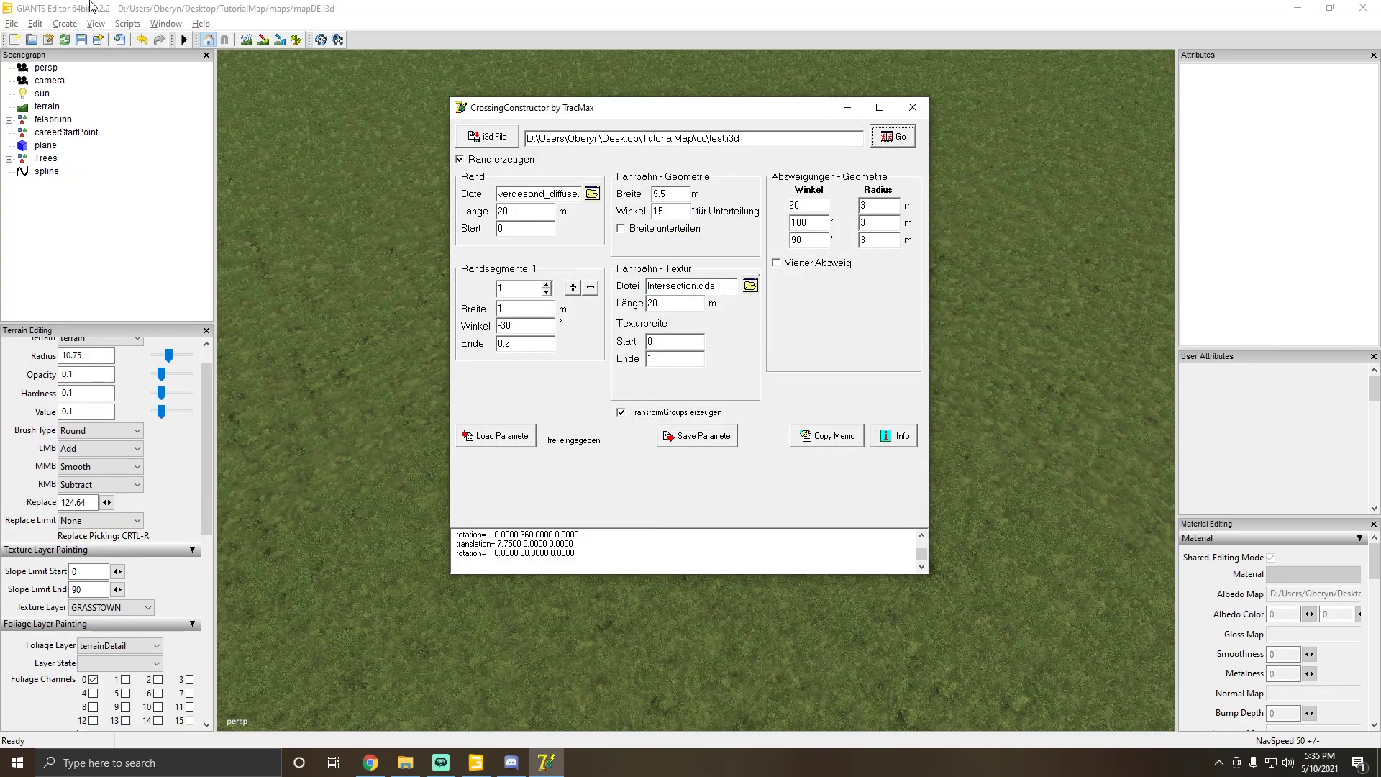
# Step: Switch to GIANTS Editor and import the regenerated test i3d from the TutorialMap > cc folder
pyautogui.click(848, 107)
pyautogui.click(11, 24)
pyautogui.click(72, 177)
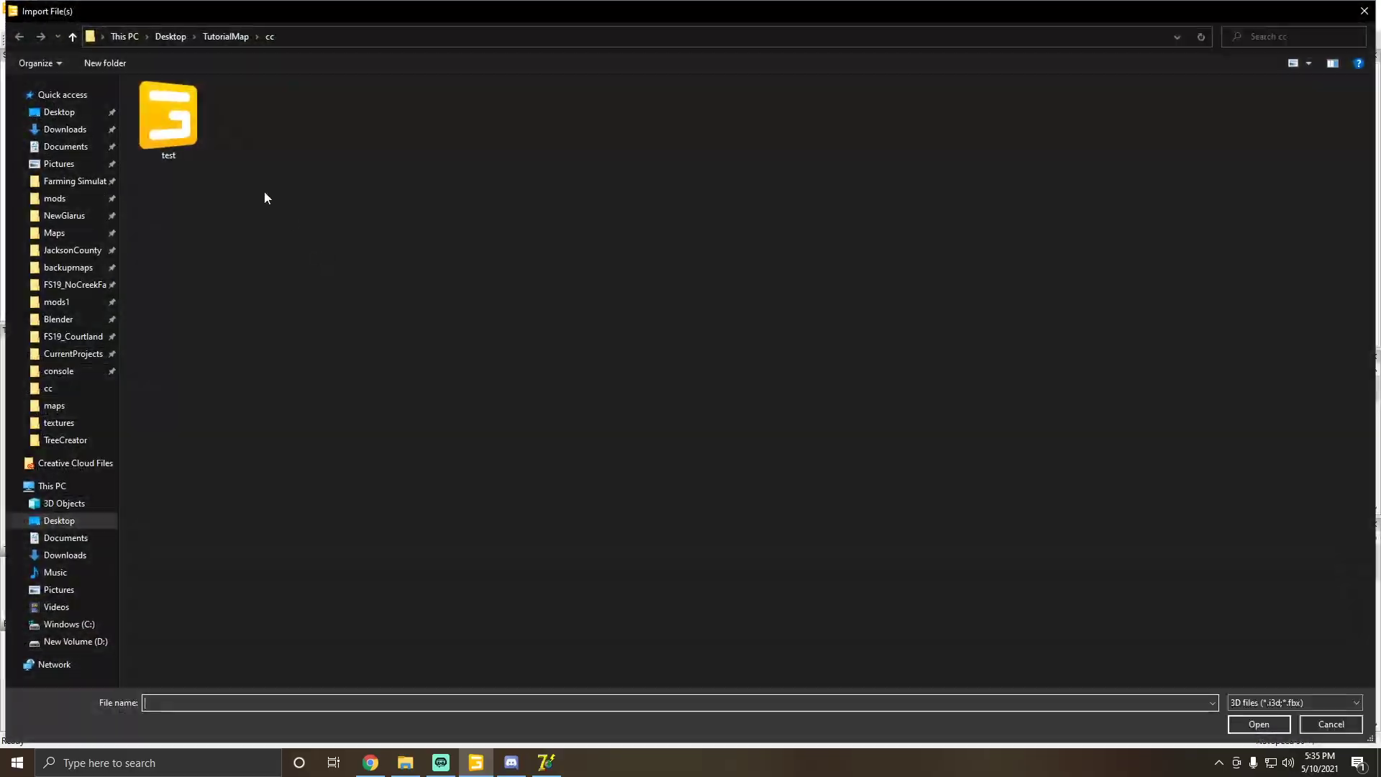
pyautogui.doubleClick(177, 122)
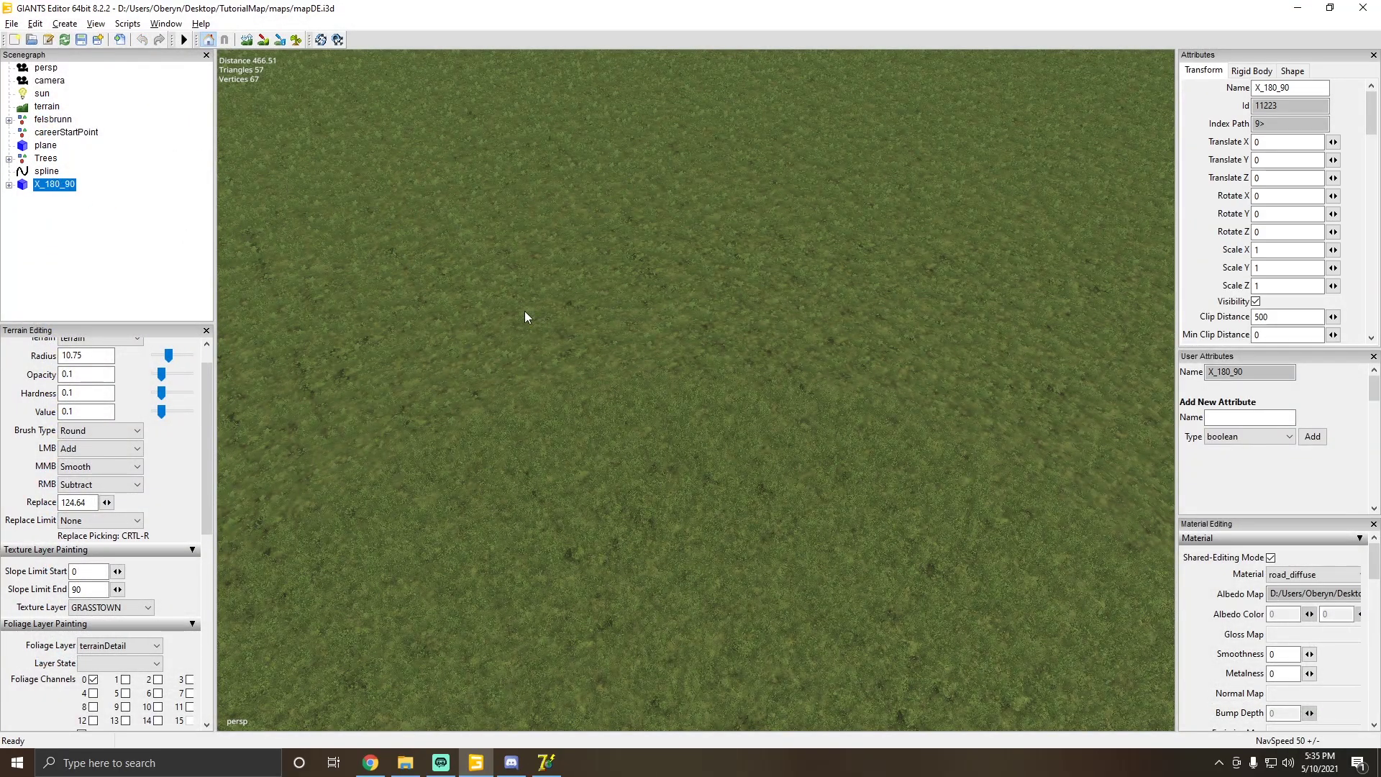
# Step: Place the imported T crossing on the open grass at about X -412, Z 187, and raise it to about Y 11
pyautogui.click(688, 397)
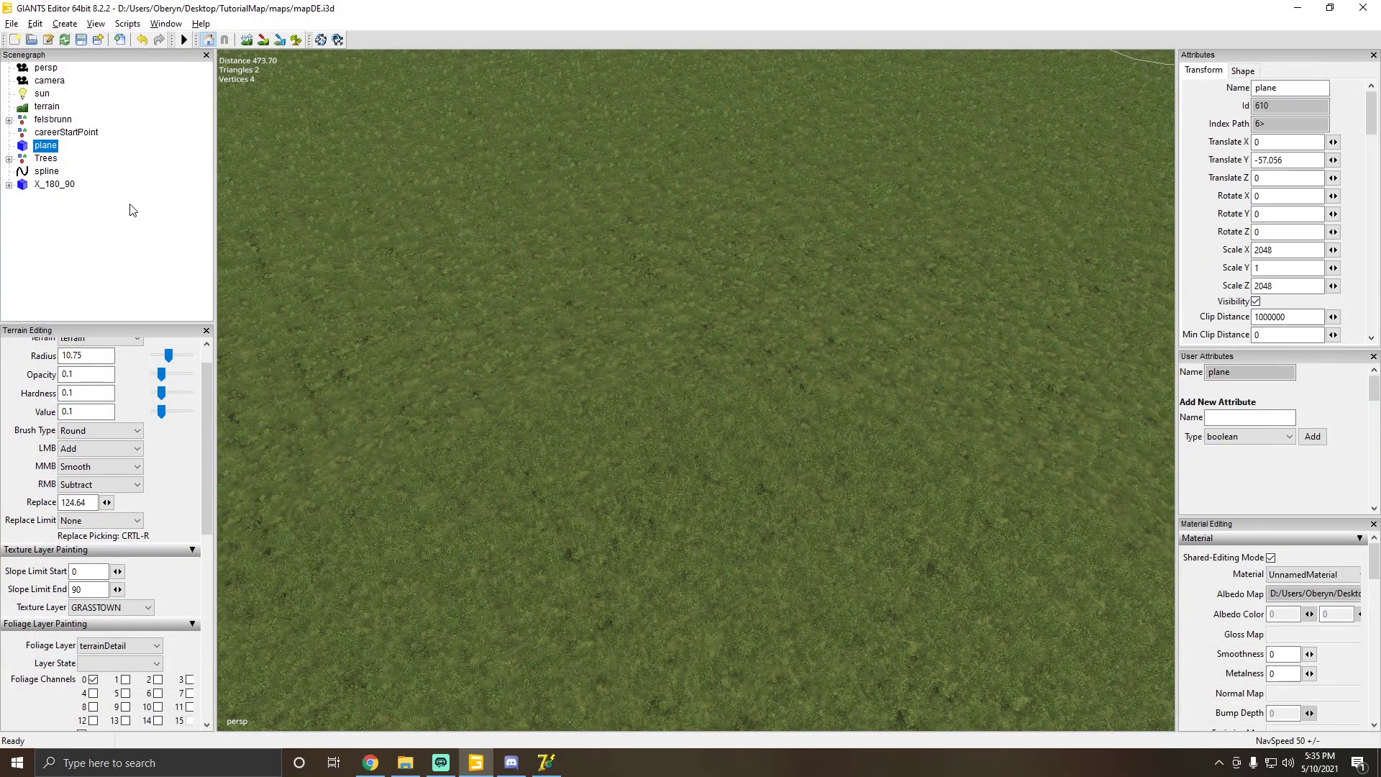
pyautogui.click(55, 185)
pyautogui.press('f')
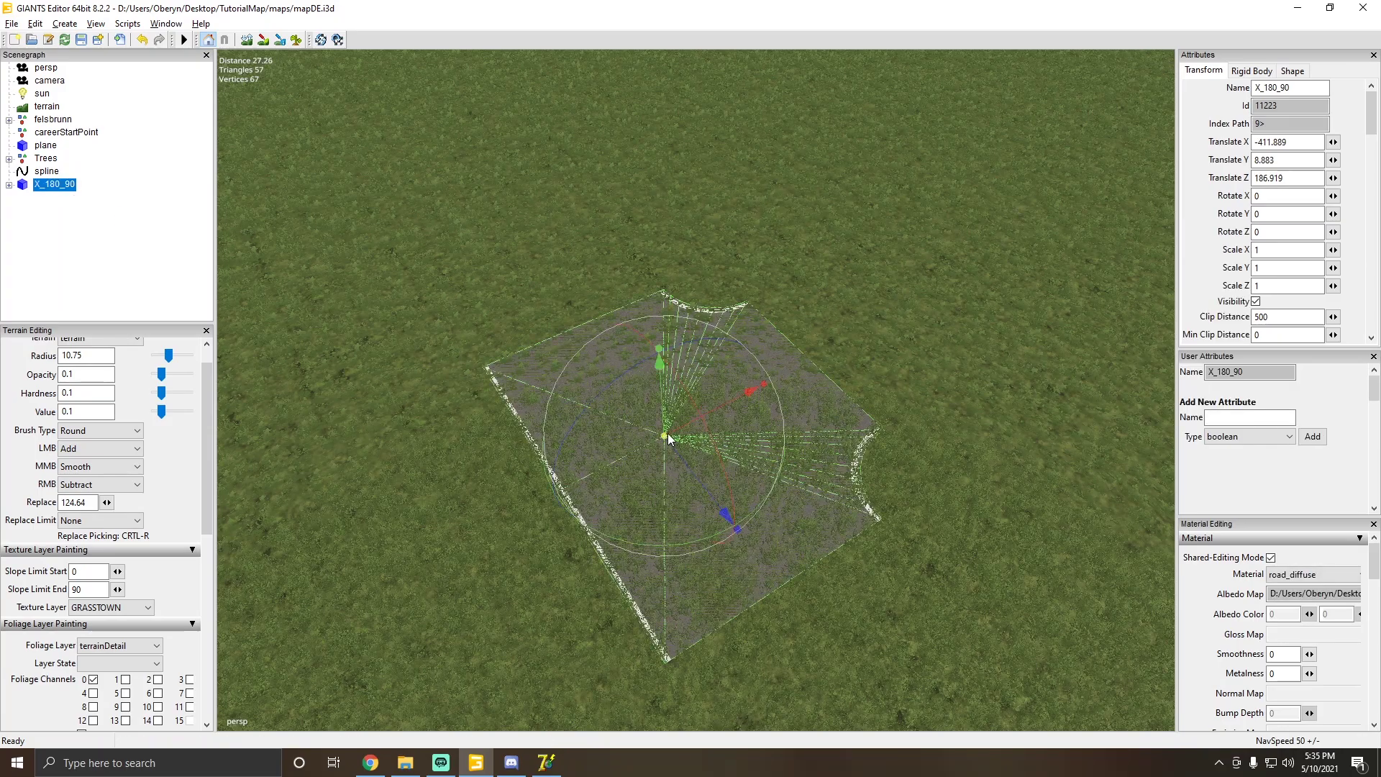
pyautogui.click(414, 533)
pyautogui.scroll(3, 554, 469)
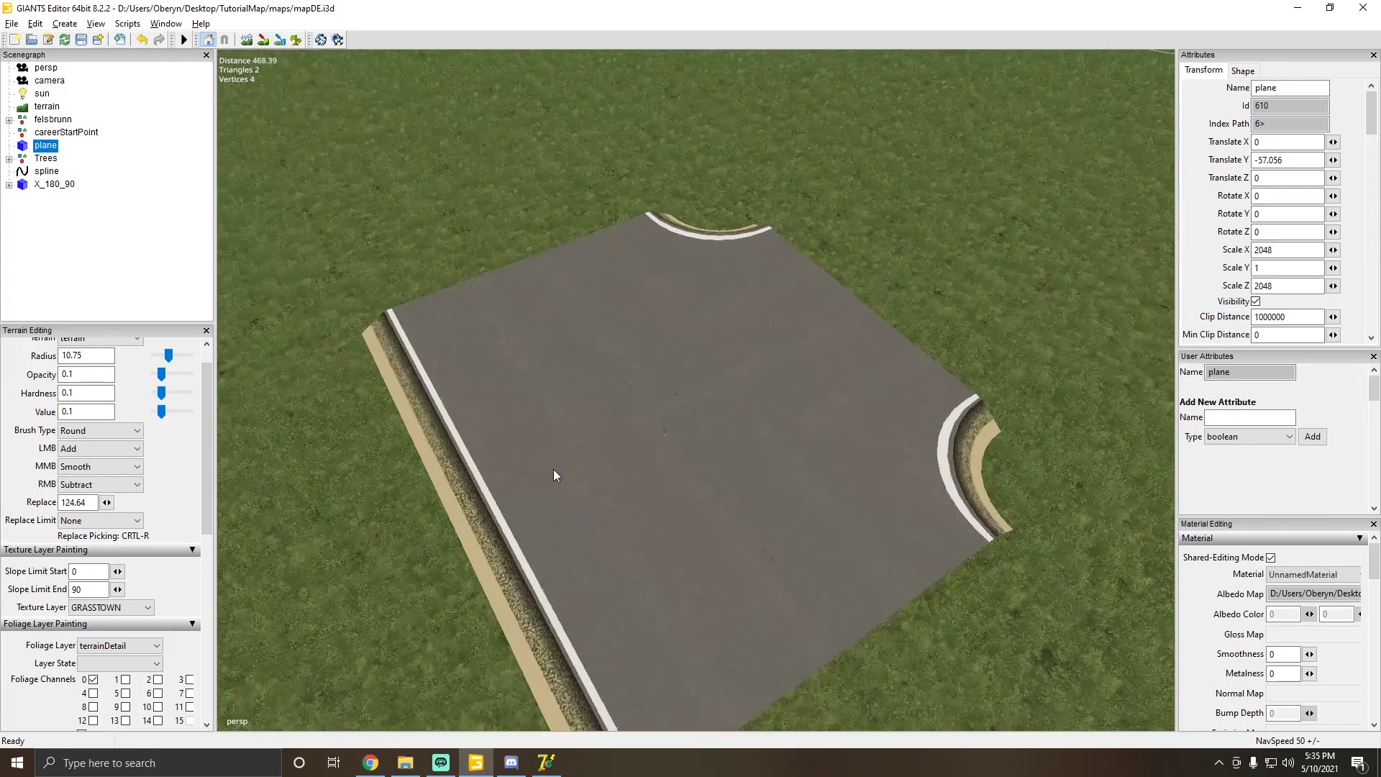
# Step: Examine the T crossing's road surface, white edge lines and sloped sand edges from ground level and from above
pyautogui.keyDown('alt'); pyautogui.moveTo(554, 468); pyautogui.dragTo(576, 262); pyautogui.keyUp('alt')
pyautogui.scroll(-4, 516, 397)
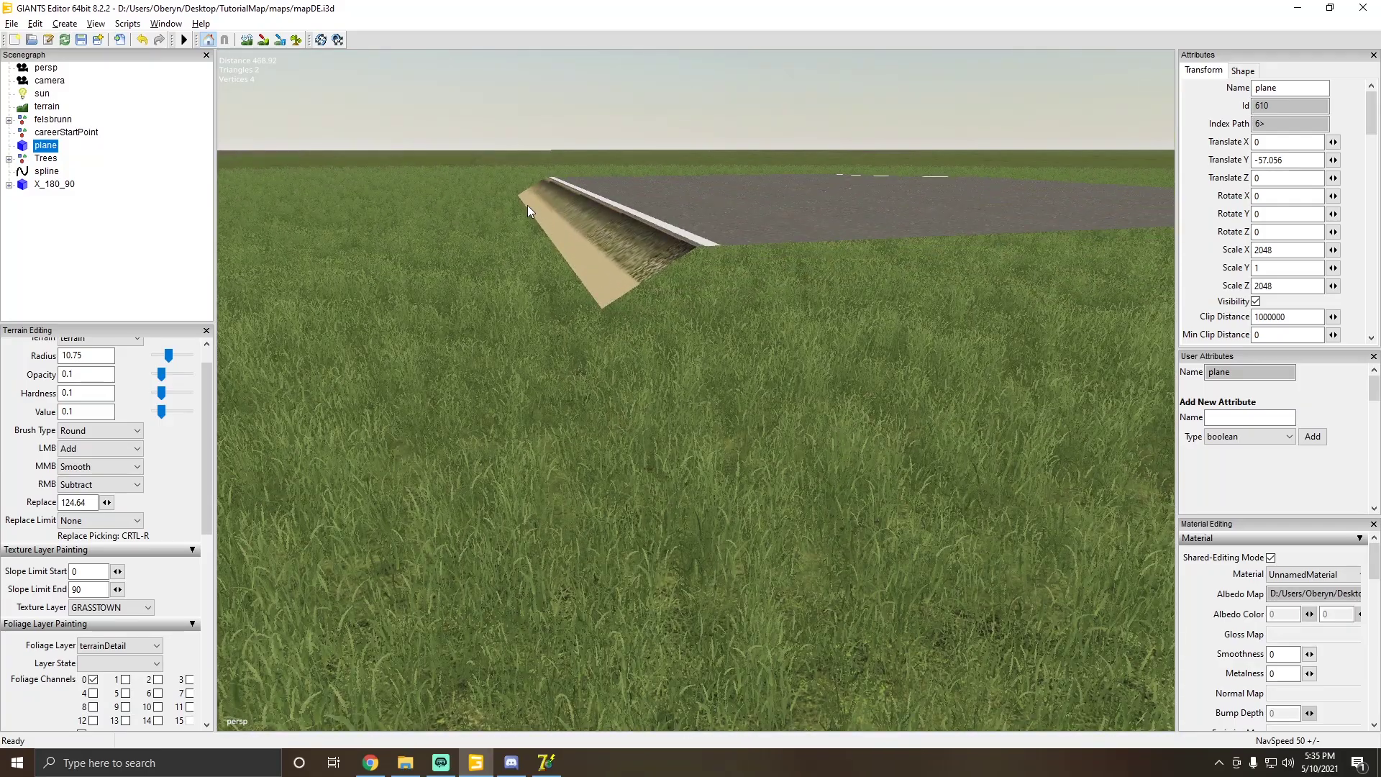
pyautogui.keyDown('alt'); pyautogui.moveTo(542, 345); pyautogui.dragTo(755, 465); pyautogui.keyUp('alt')
pyautogui.keyDown('alt'); pyautogui.moveTo(590, 498); pyautogui.dragTo(727, 468); pyautogui.keyUp('alt')
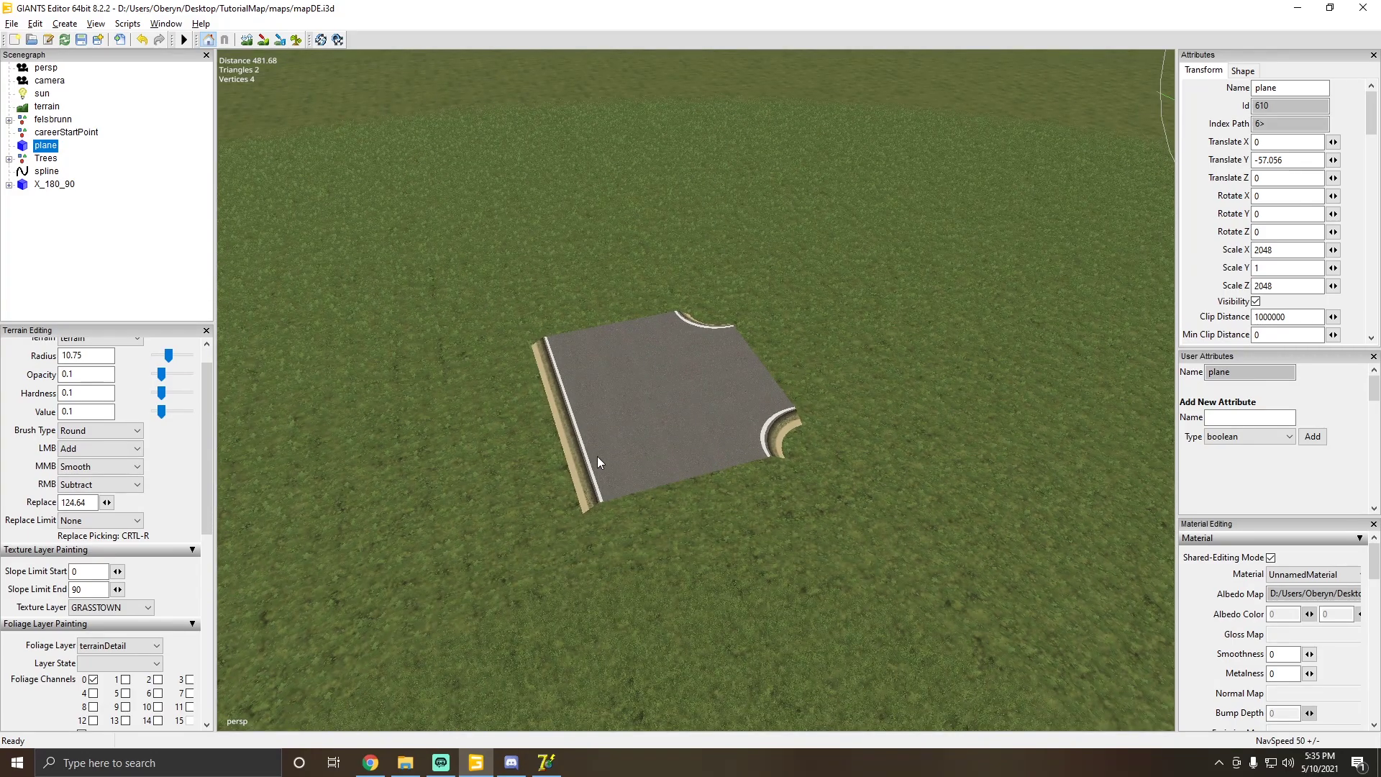
pyautogui.keyDown('alt'); pyautogui.moveTo(770, 349); pyautogui.dragTo(719, 417); pyautogui.keyUp('alt')
# Step: Rotate the T crossing about 6° around its vertical axis
pyautogui.click(725, 414)
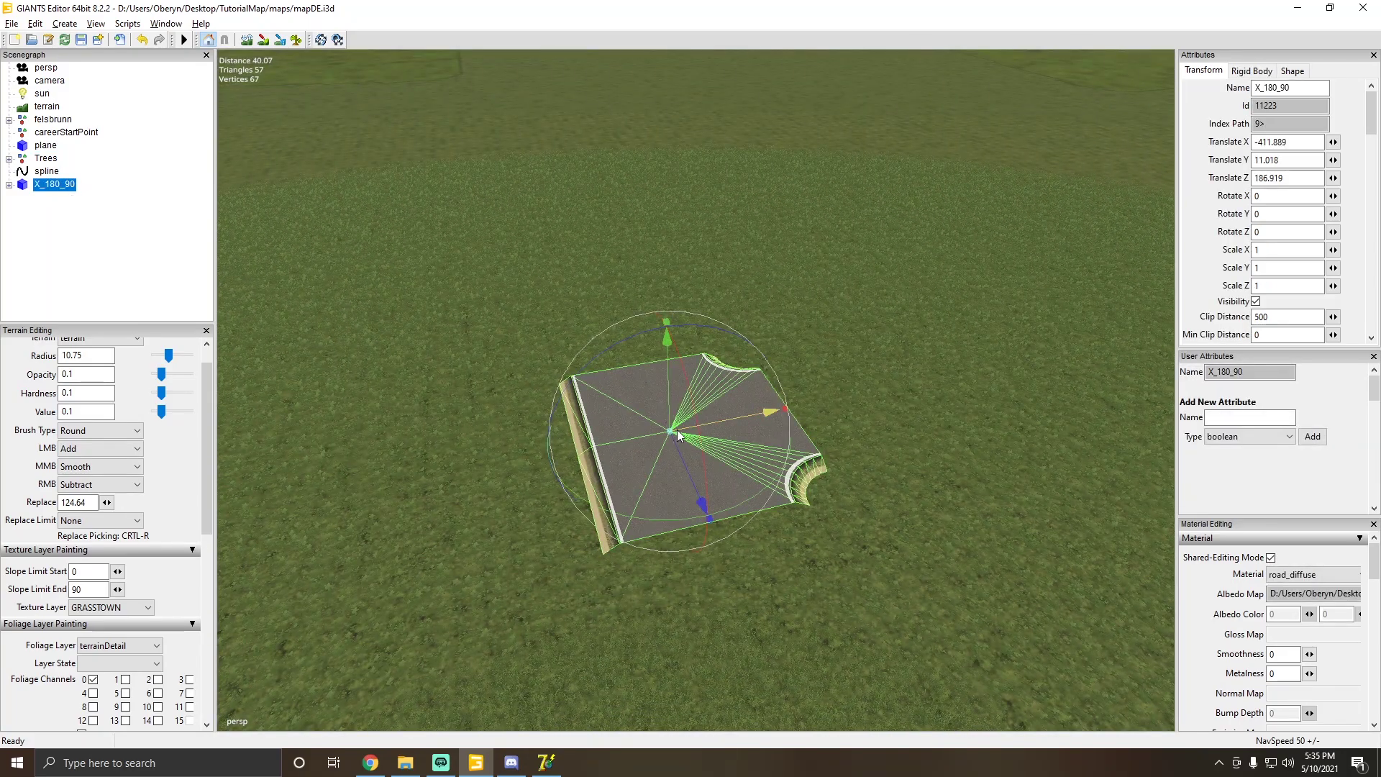
pyautogui.click(546, 763)
pyautogui.click(547, 763)
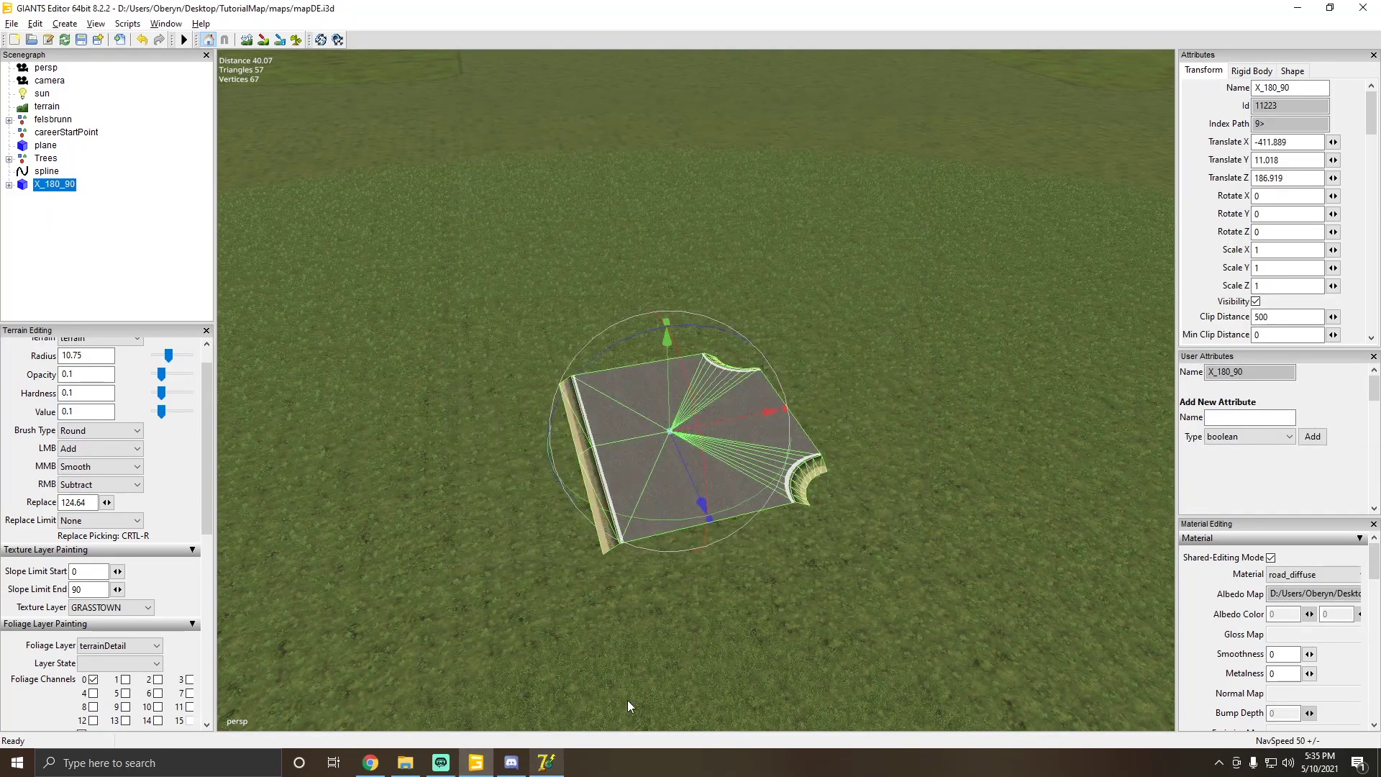
pyautogui.moveTo(671, 519); pyautogui.dragTo(676, 662)
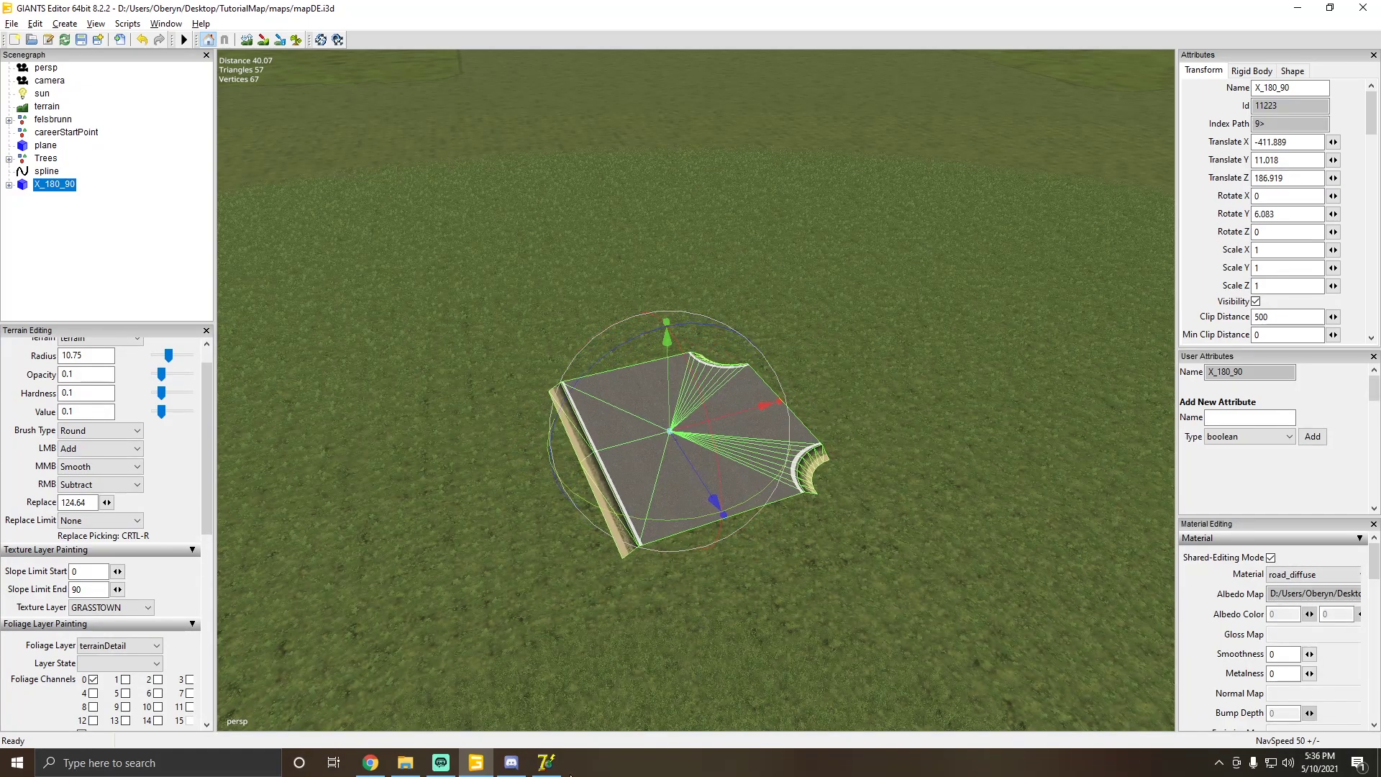
# Step: Switch to CrossingConstructor and enable the fourth branch (Vierter Abzweig), with the fifth and sixth branches turned off
pyautogui.click(548, 762)
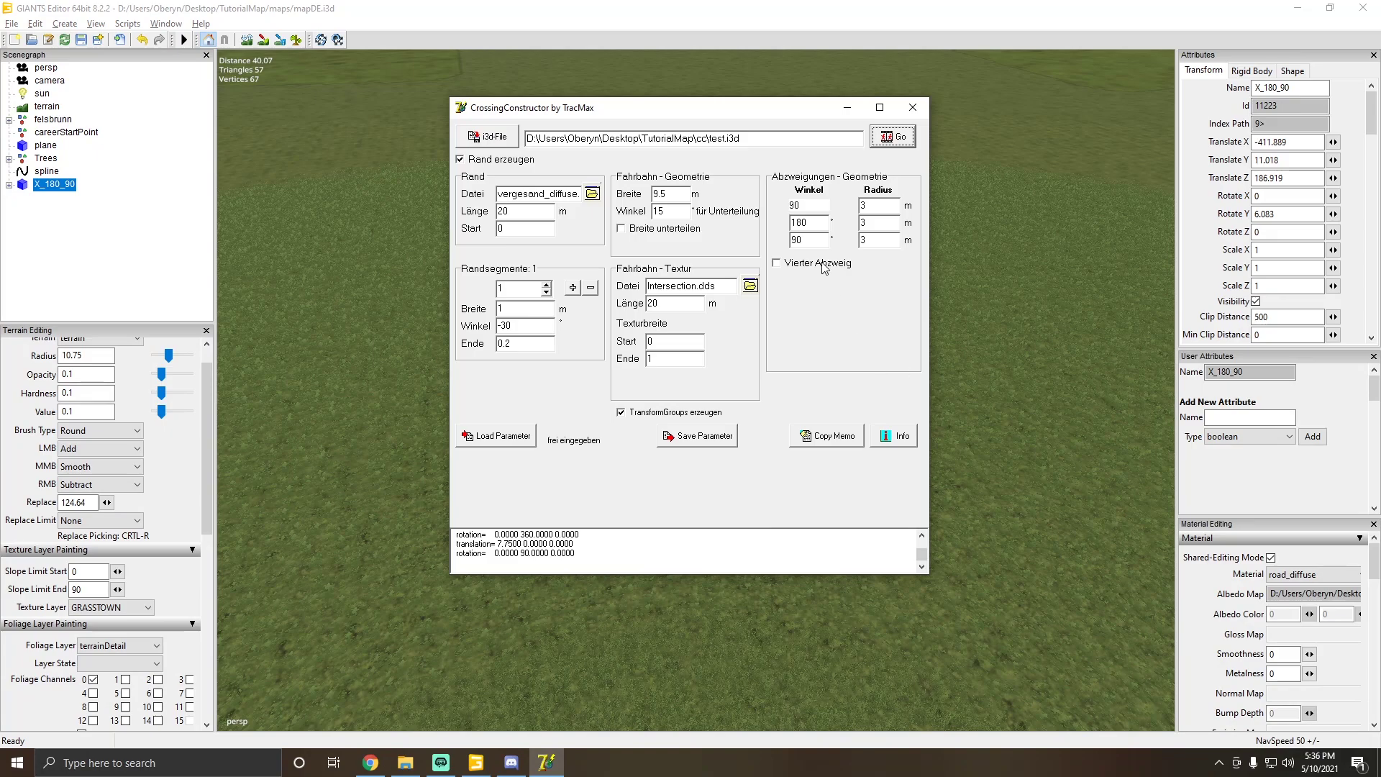
pyautogui.doubleClick(794, 222)
pyautogui.click(864, 222)
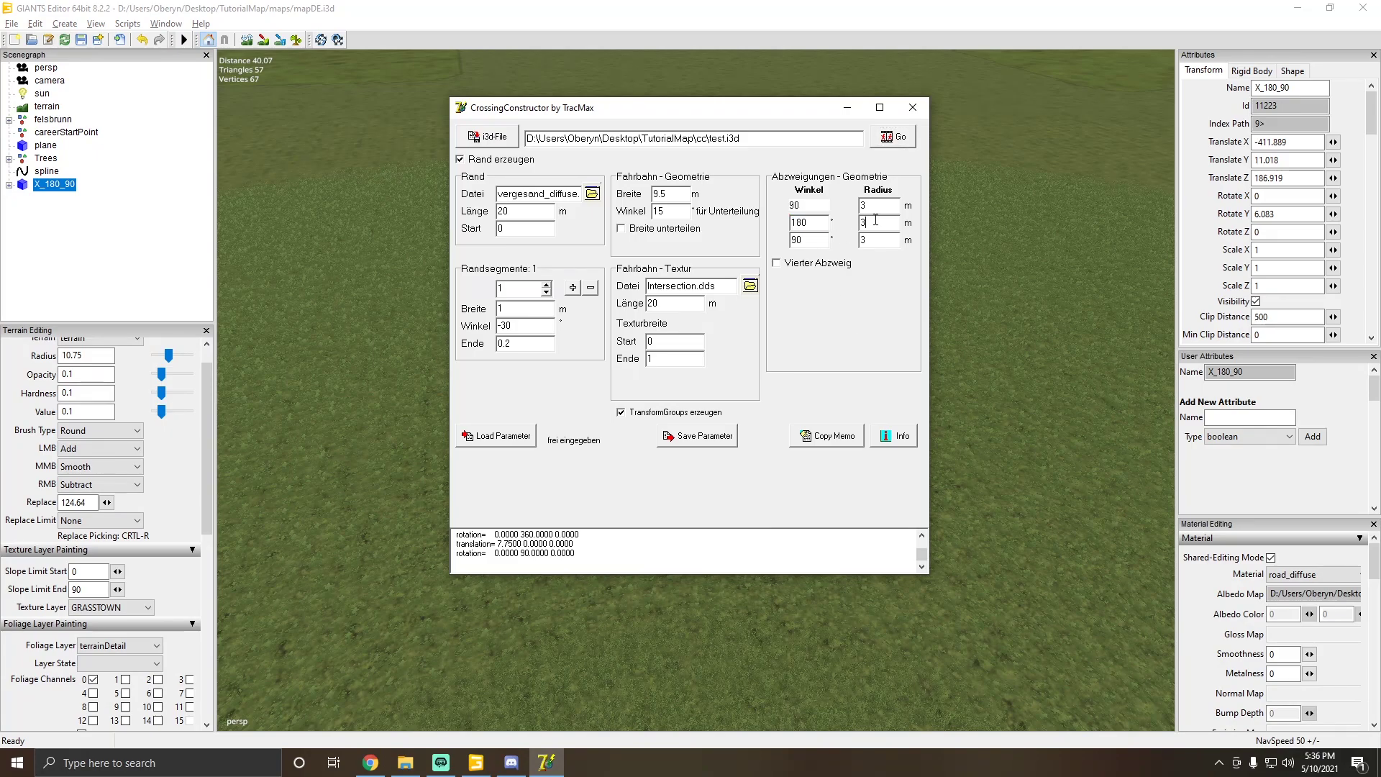
pyautogui.click(815, 245)
pyautogui.click(868, 208)
pyautogui.moveTo(795, 110)
pyautogui.mouseDown()
pyautogui.moveTo(381, 311)
pyautogui.moveTo(446, 294)
pyautogui.moveTo(750, 123)
pyautogui.moveTo(828, 126)
pyautogui.moveTo(971, 579)
pyautogui.moveTo(795, 84)
pyautogui.mouseUp()
pyautogui.click(828, 236)
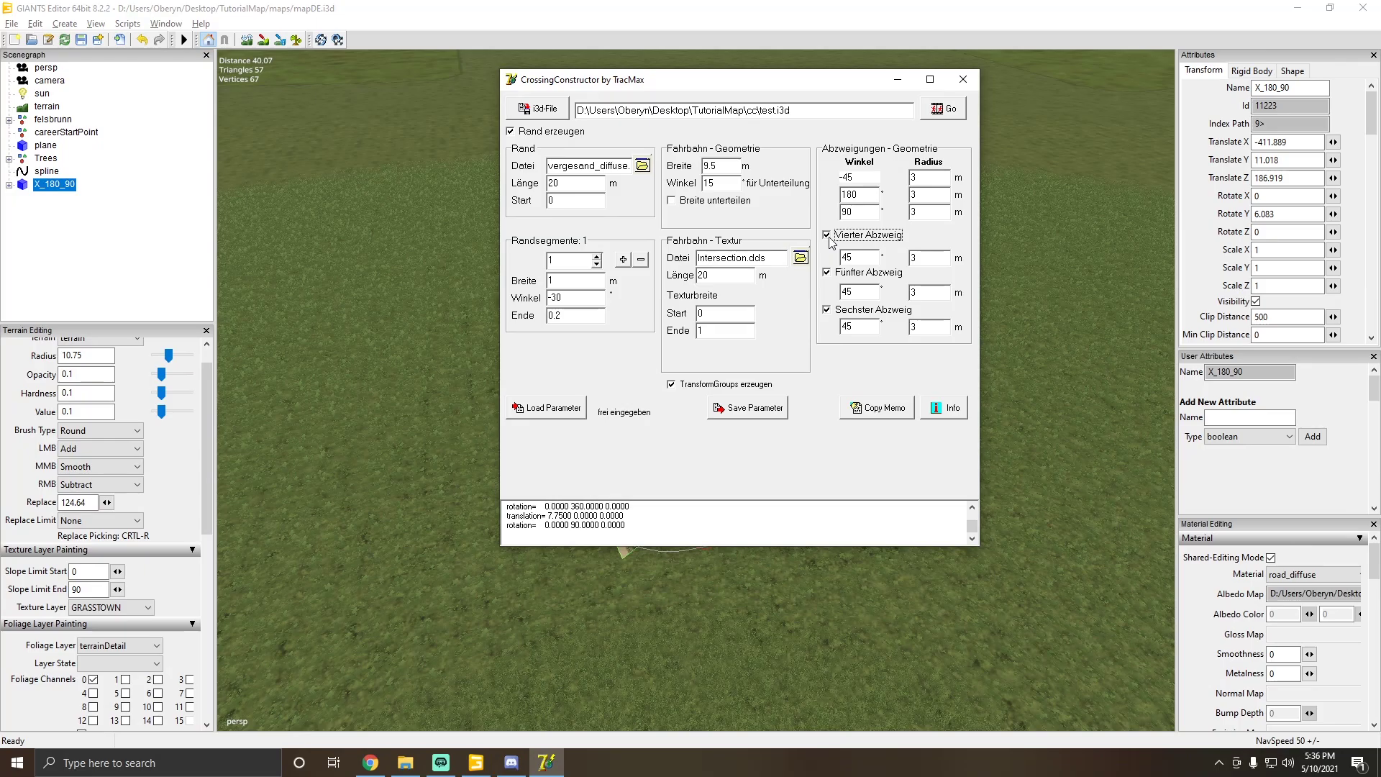
pyautogui.click(827, 310)
pyautogui.click(827, 273)
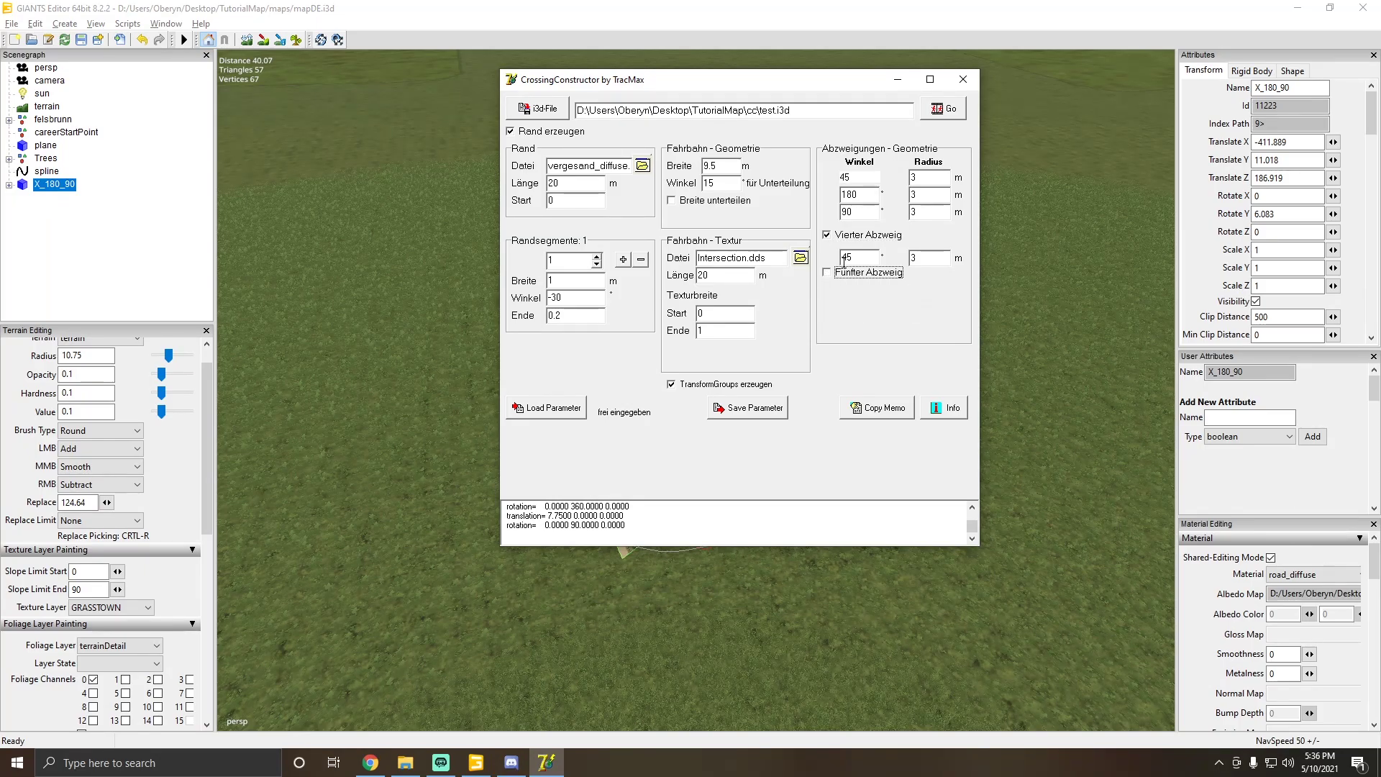
# Step: Set the fourth branch angle to 180° and try to generate the crossing file
pyautogui.moveTo(866, 259); pyautogui.dragTo(812, 263)
pyautogui.write('180')
pyautogui.click(866, 214)
pyautogui.click(941, 108)
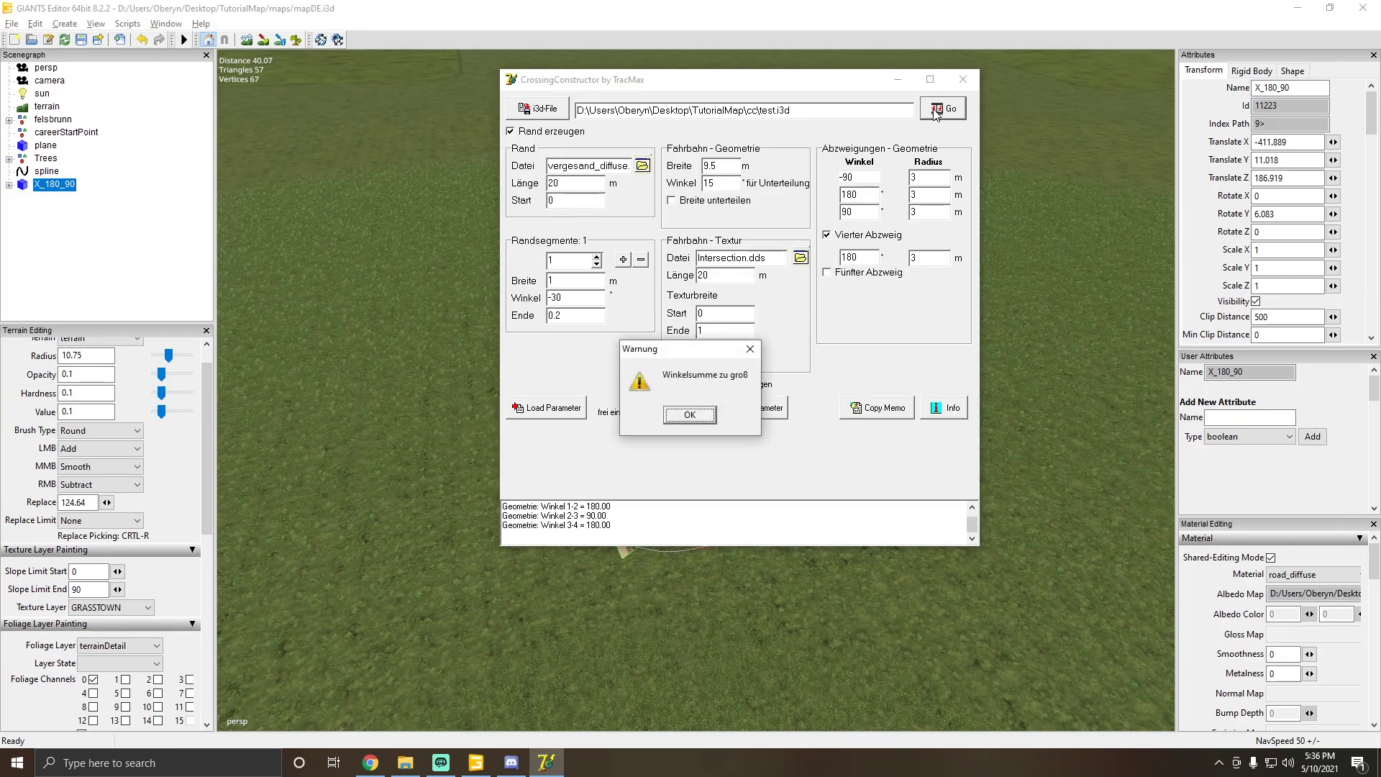
pyautogui.click(689, 415)
# Step: Set the fourth branch angle to 90° and try to generate the crossing file
pyautogui.moveTo(876, 259); pyautogui.dragTo(819, 268)
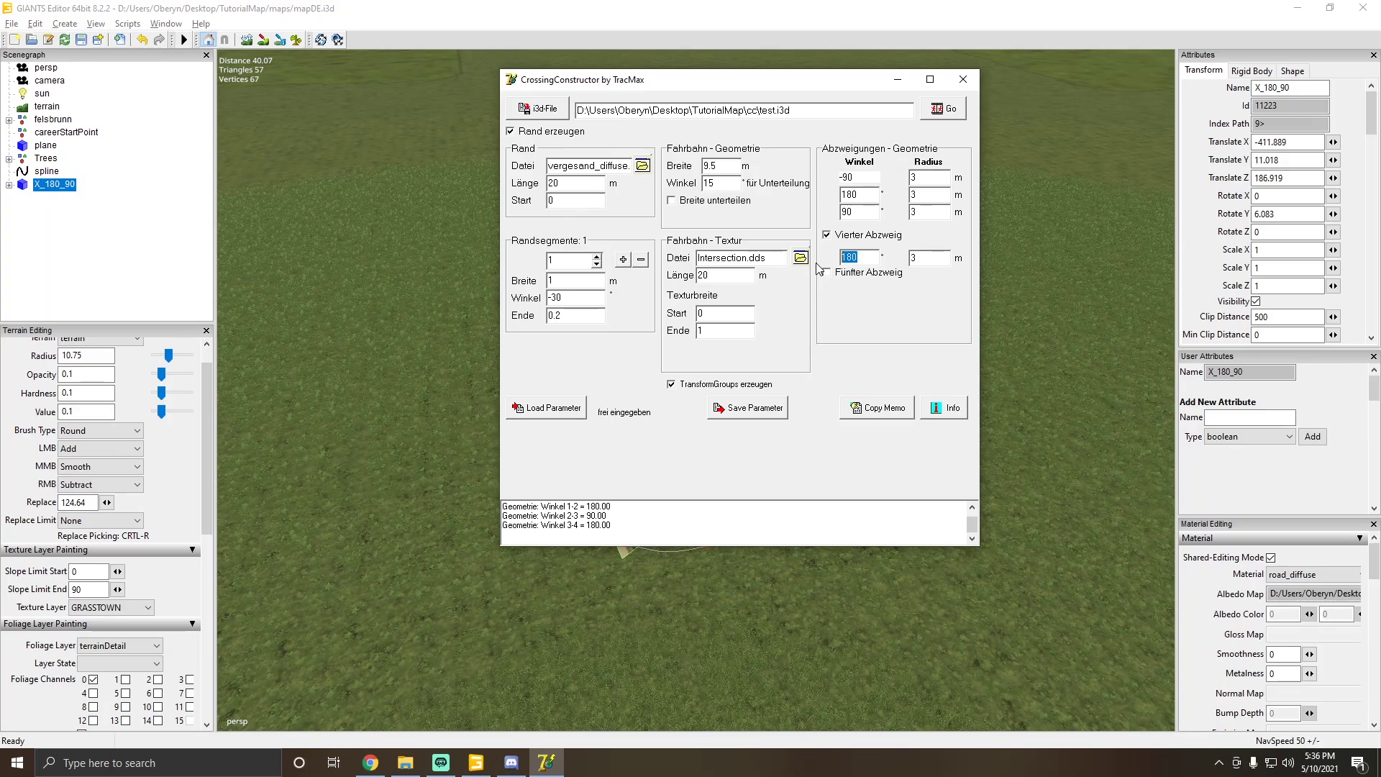
pyautogui.write('90')
pyautogui.click(943, 108)
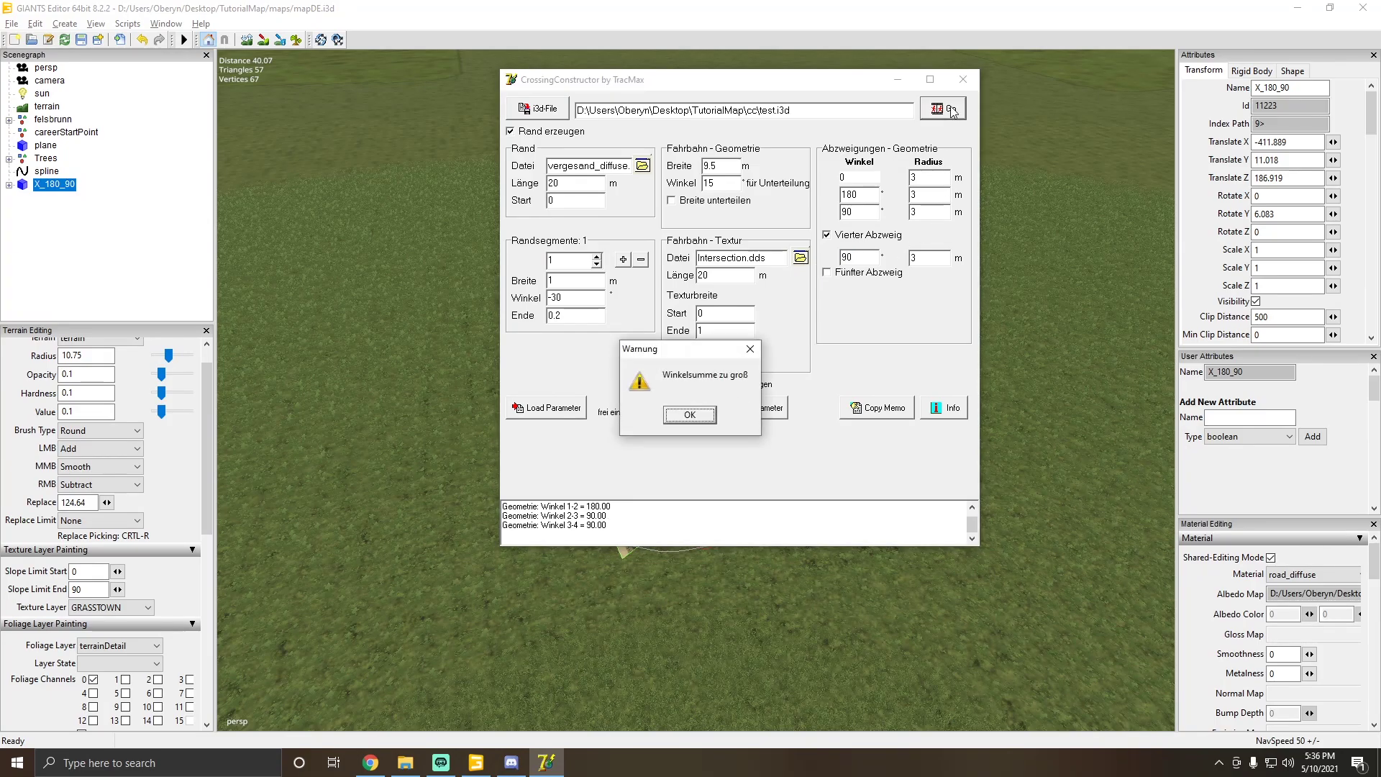
pyautogui.click(695, 415)
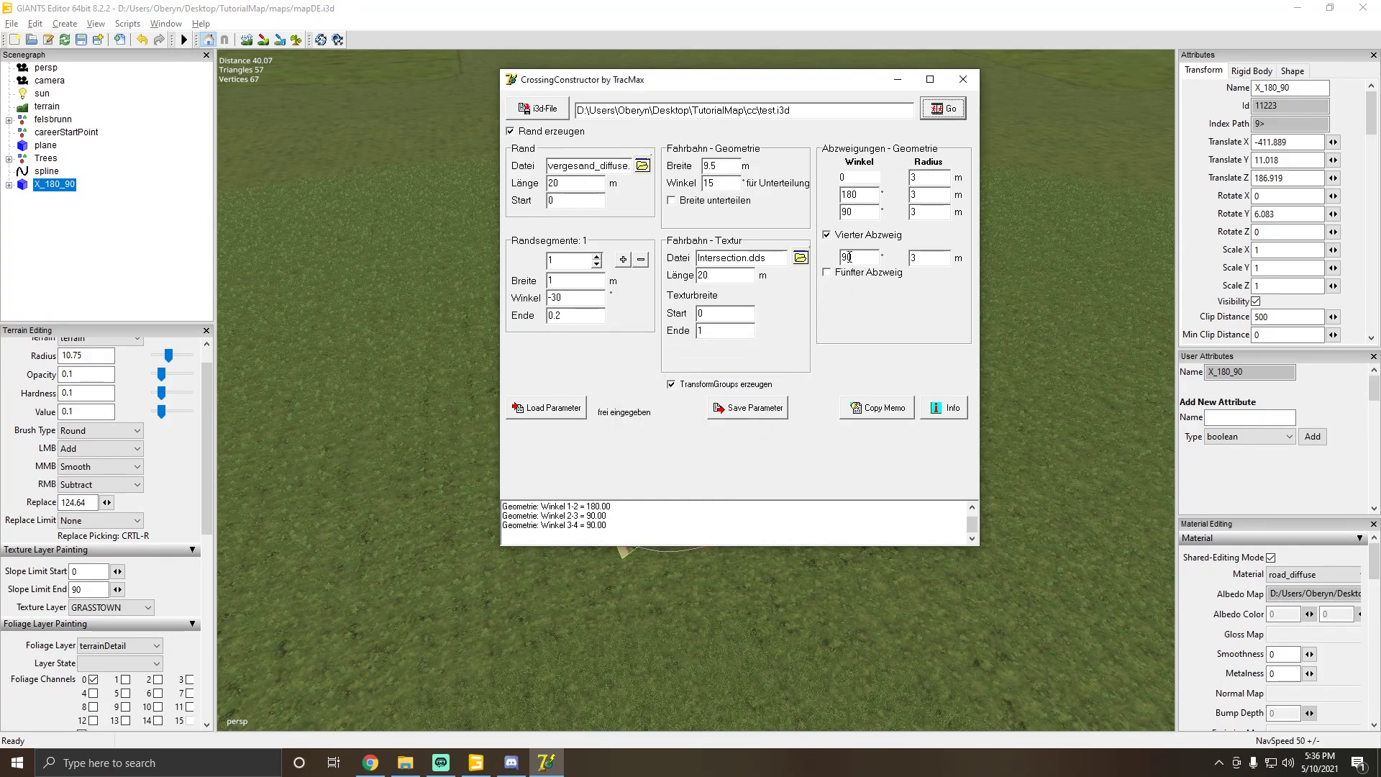
# Step: Set the fourth branch angle to -90° and generate the crossing file
pyautogui.click(846, 258)
pyautogui.write('-')
pyautogui.click(949, 108)
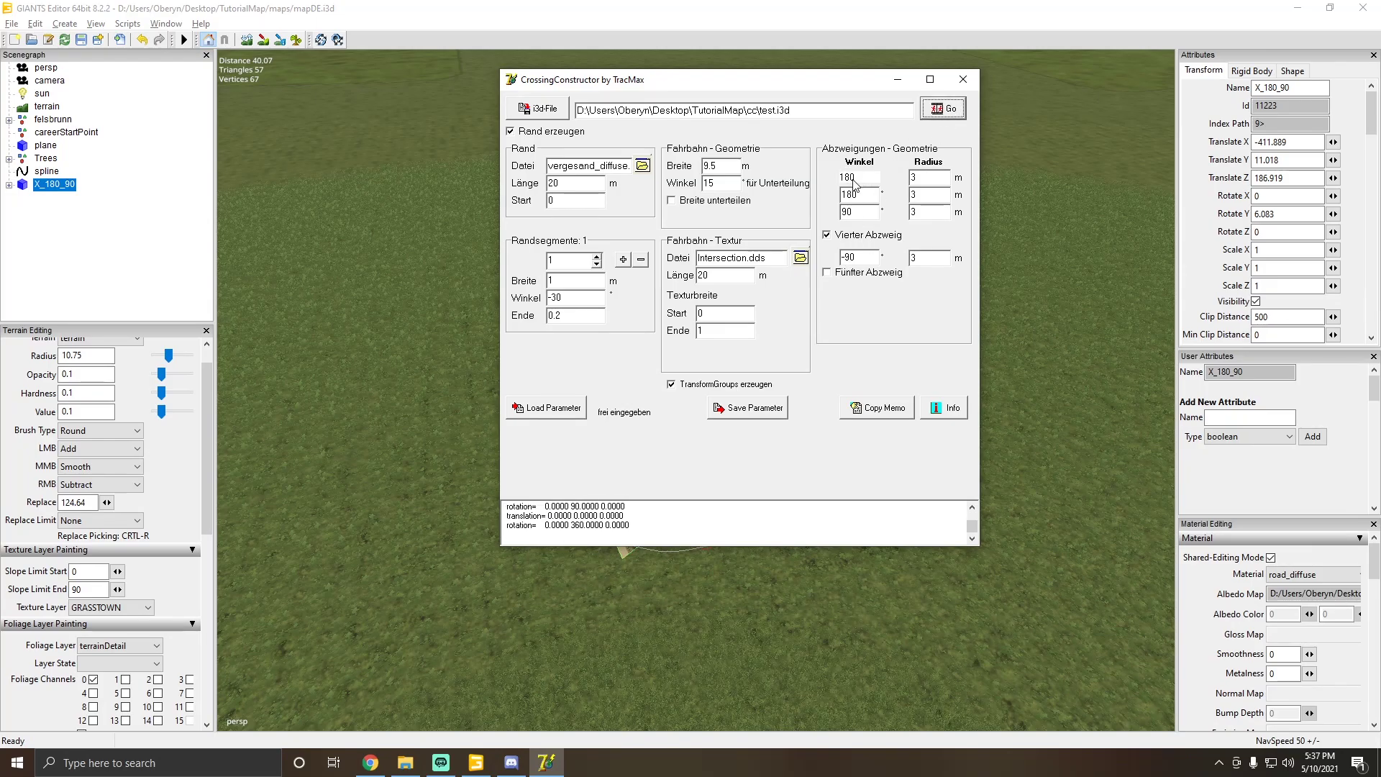
# Step: Switch to GIANTS Editor and import the test i3d generated with the -90° fourth branch
pyautogui.click(799, 16)
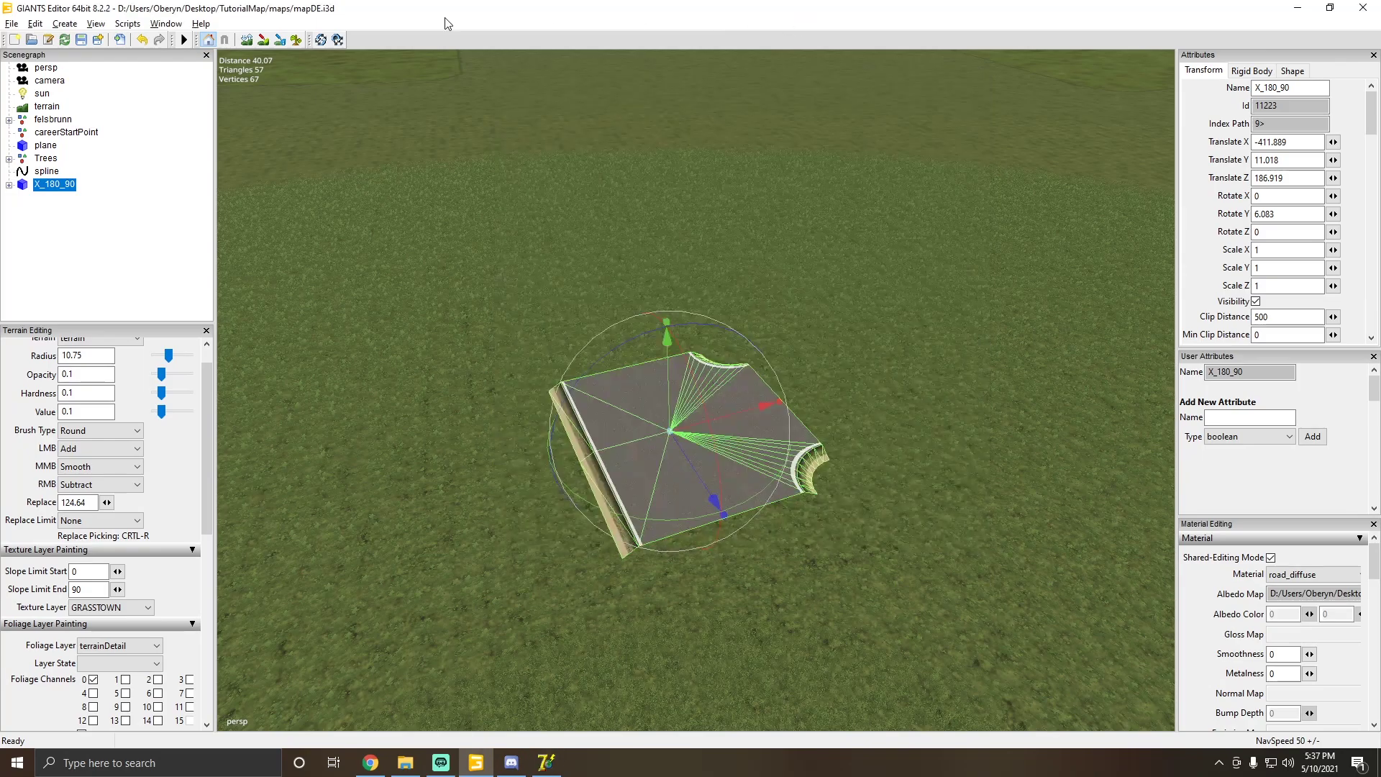
pyautogui.click(12, 24)
pyautogui.click(72, 158)
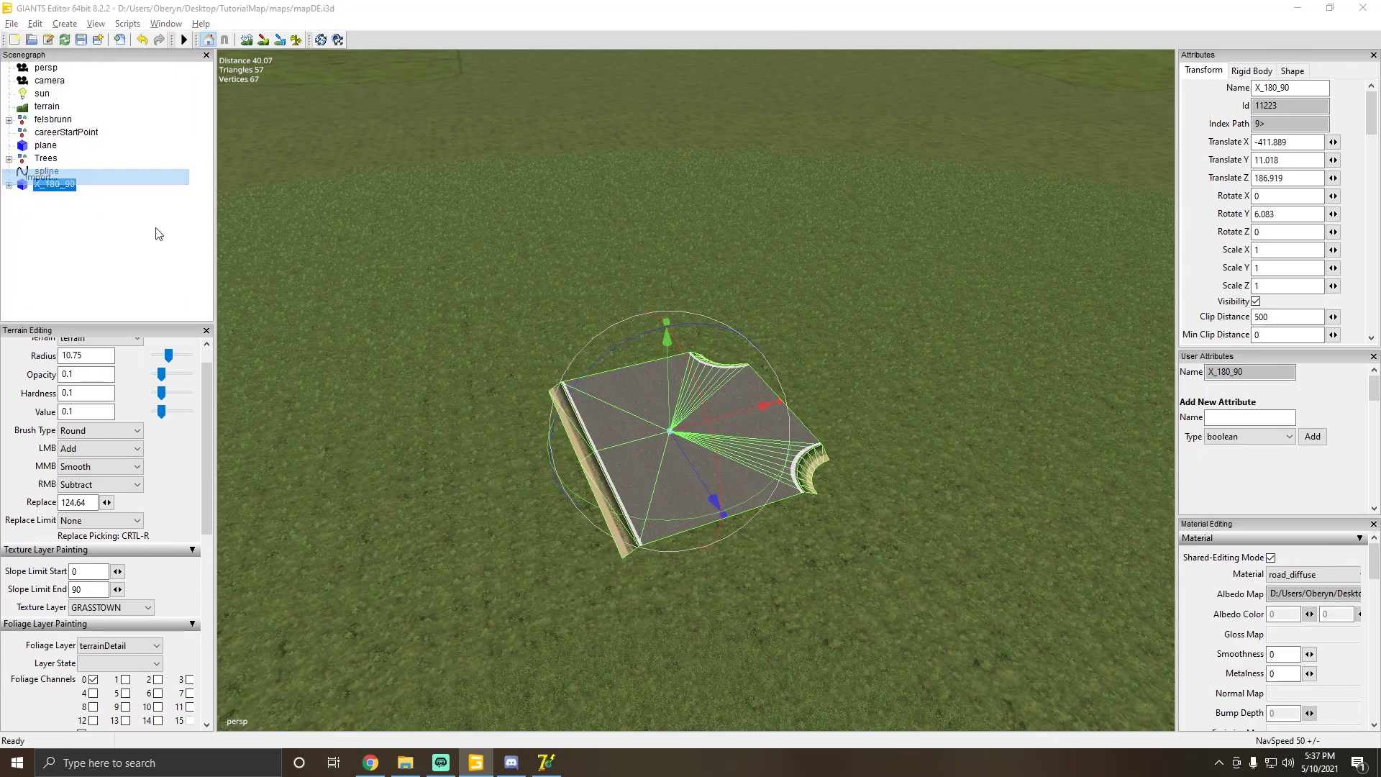
pyautogui.doubleClick(195, 135)
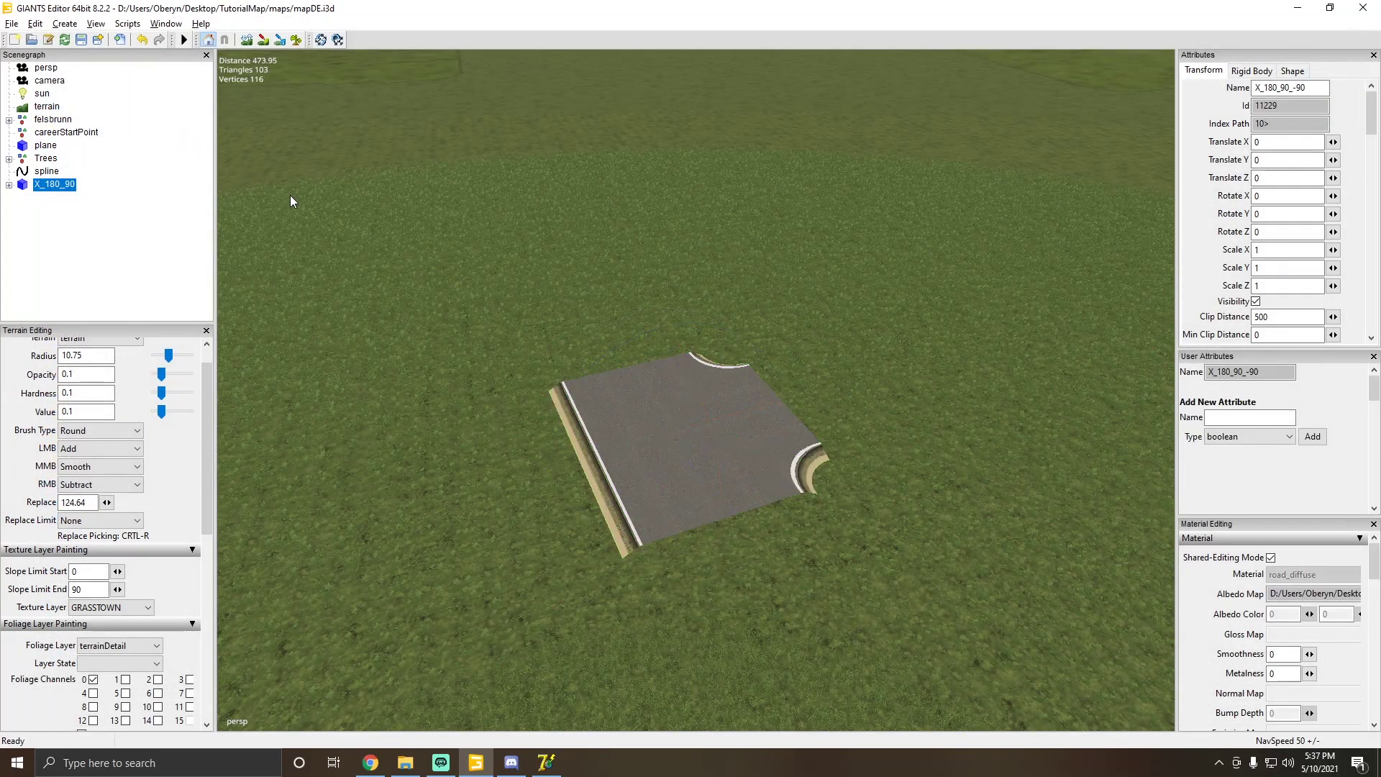
# Step: Place the newly imported crossing on the grass at about X -406, Z 157, and raise it to about Y 12
pyautogui.hotkey('ctrl', 'b')
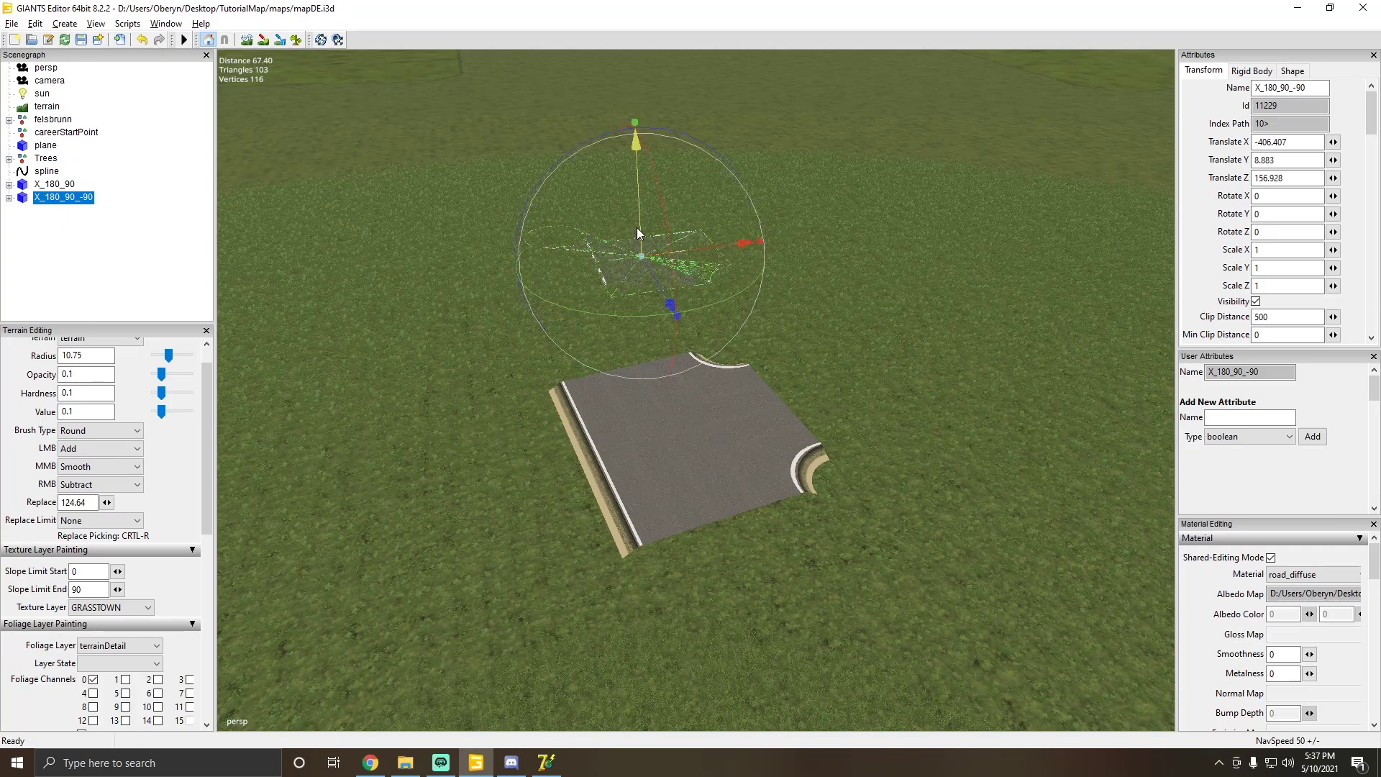
pyautogui.moveTo(636, 228); pyautogui.dragTo(102, 201)
pyautogui.scroll(3, 662, 281)
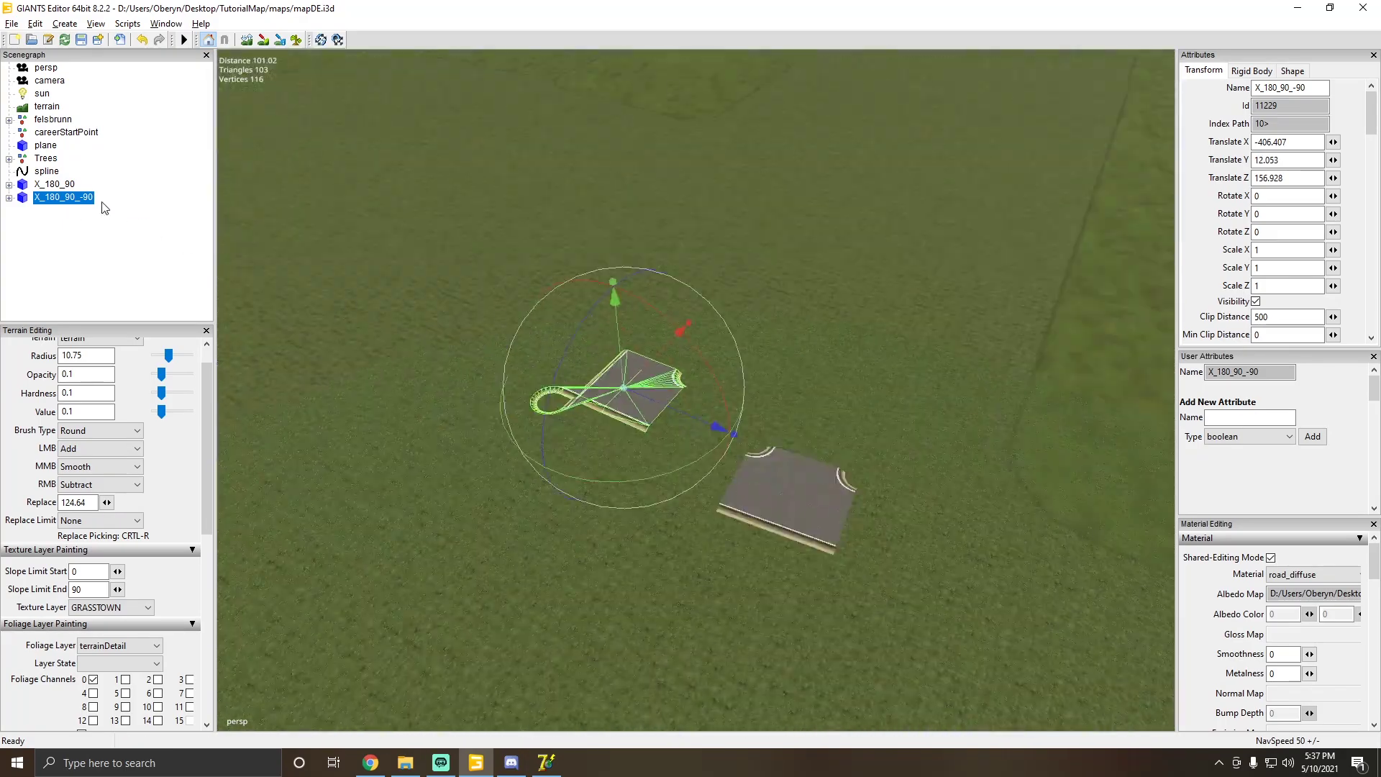
# Step: Examine the looped edge of the crossing with the -90° branch, and delete that crossing from the map
pyautogui.keyDown('alt'); pyautogui.moveTo(345, 232); pyautogui.dragTo(520, 244); pyautogui.keyUp('alt')
pyautogui.scroll(3, 507, 243)
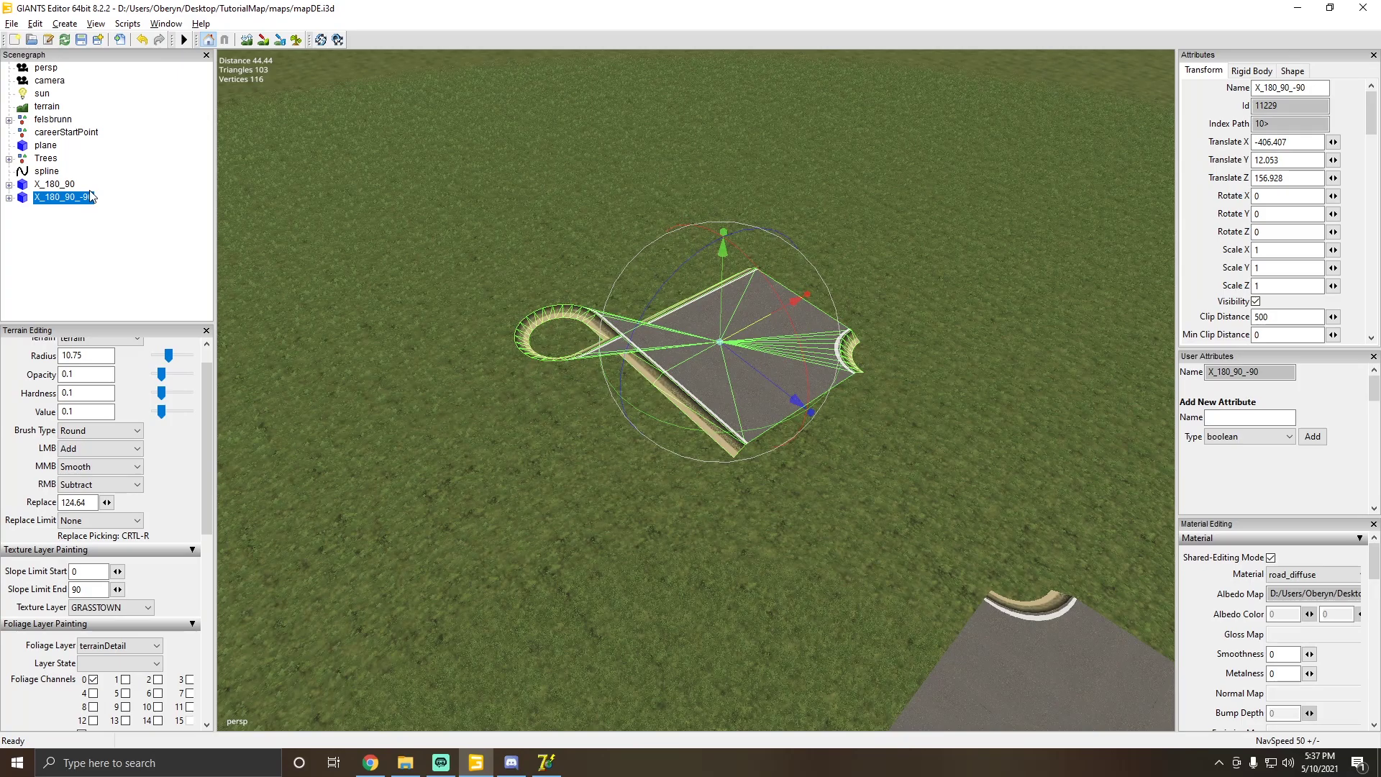
pyautogui.press('Delete')
pyautogui.keyDown('alt'); pyautogui.moveTo(1129, 482); pyautogui.dragTo(617, 410); pyautogui.keyUp('alt')
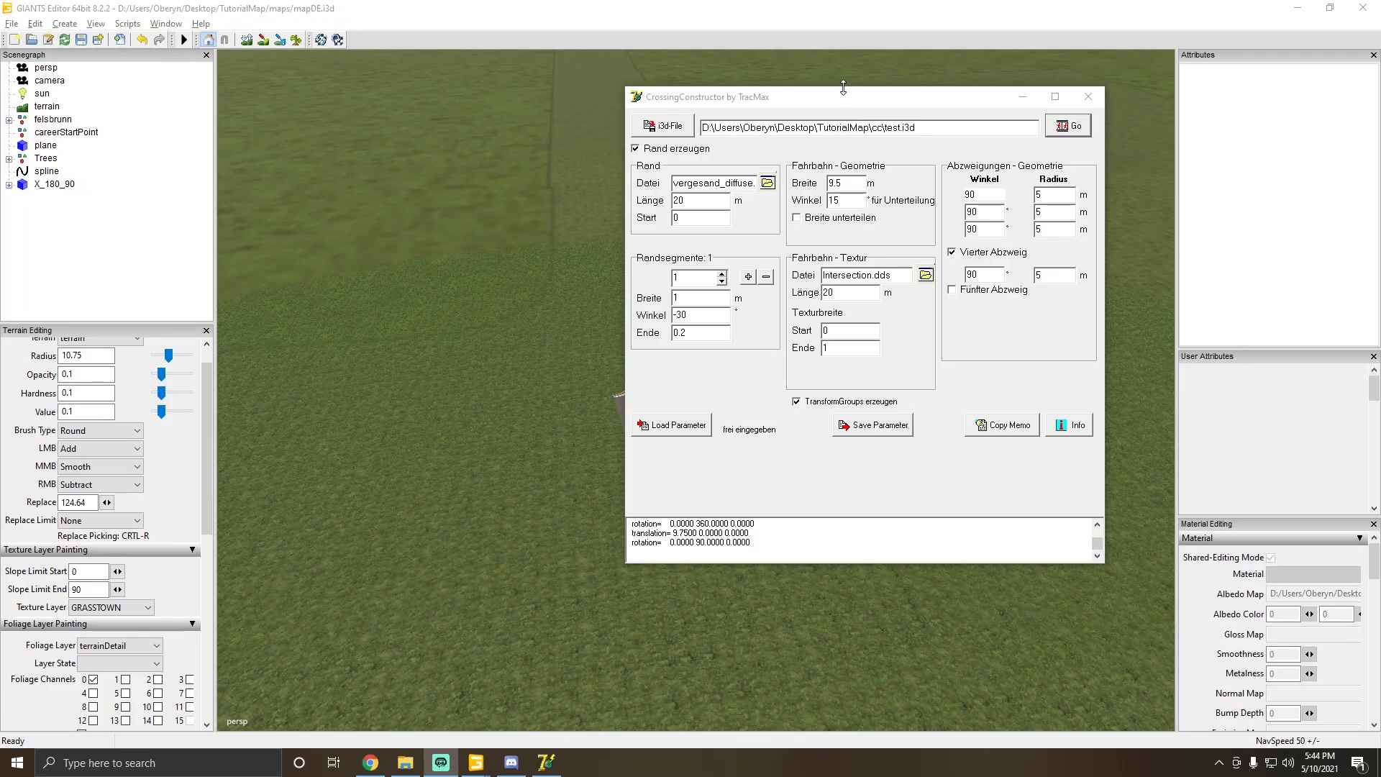
# Step: Generate the four-way crossing file in CrossingConstructor with all four branch angles at 90° and all radii at 5 m
pyautogui.moveTo(843, 87); pyautogui.dragTo(762, 113)
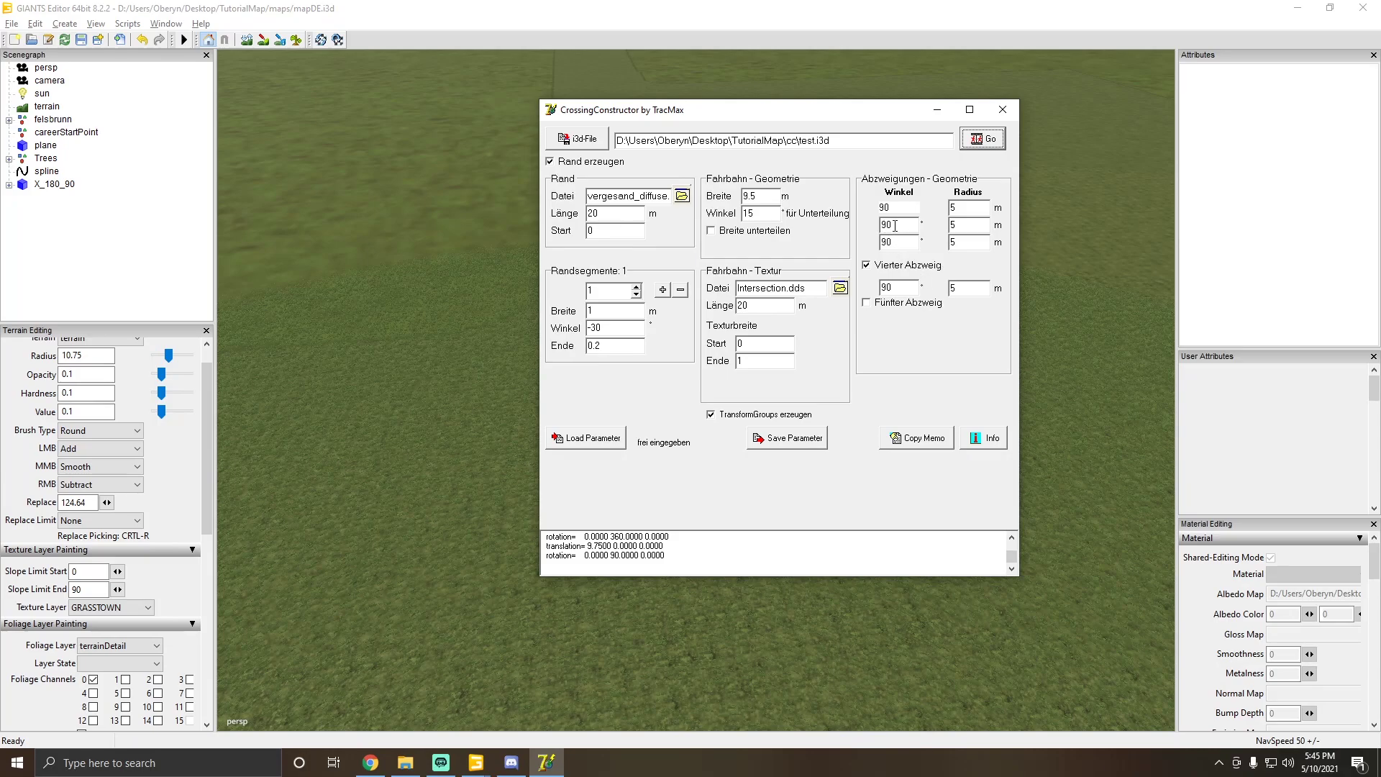
pyautogui.press('Tab')
pyautogui.press('Tab')
pyautogui.press('Tab')
pyautogui.click(982, 139)
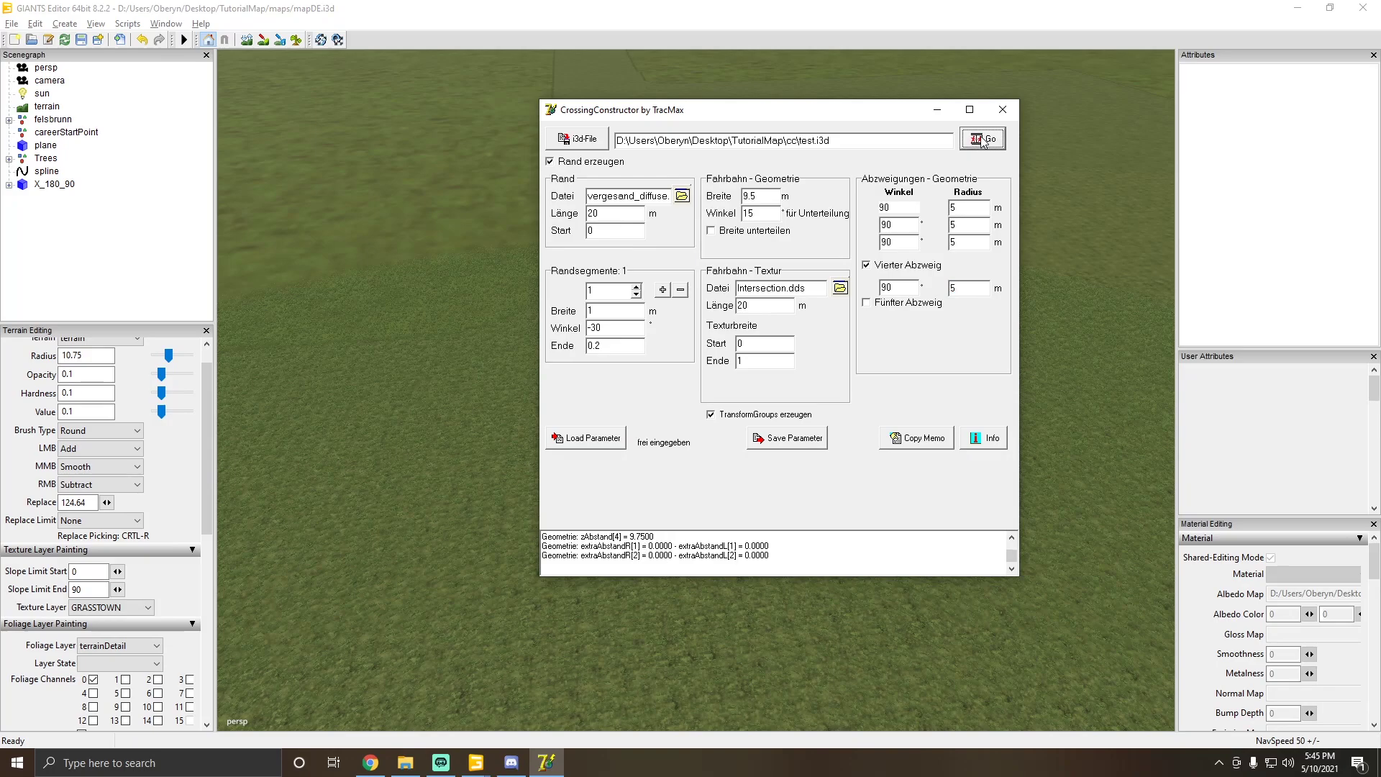
# Step: Switch to GIANTS Editor and import the four-way crossing from the test i3d in the cc folder
pyautogui.click(378, 7)
pyautogui.click(11, 23)
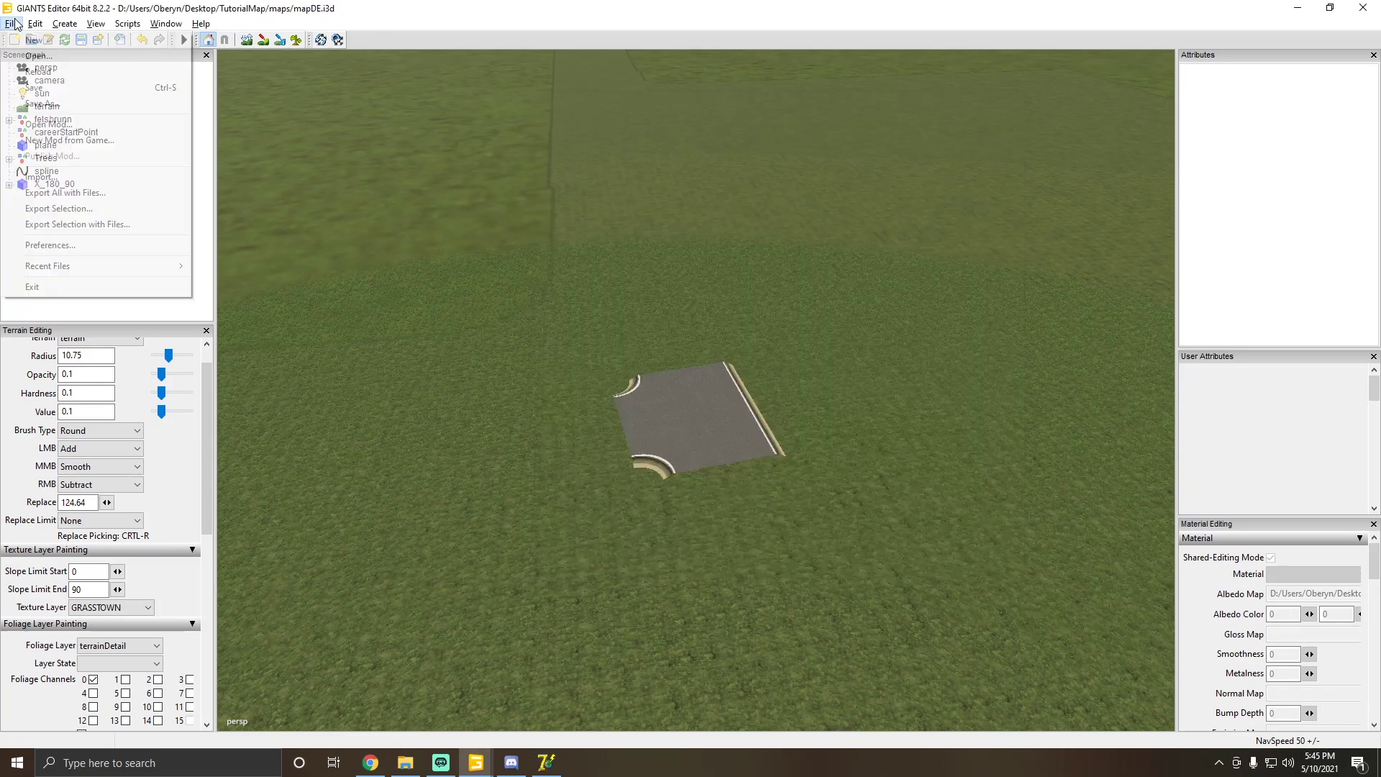
pyautogui.click(39, 176)
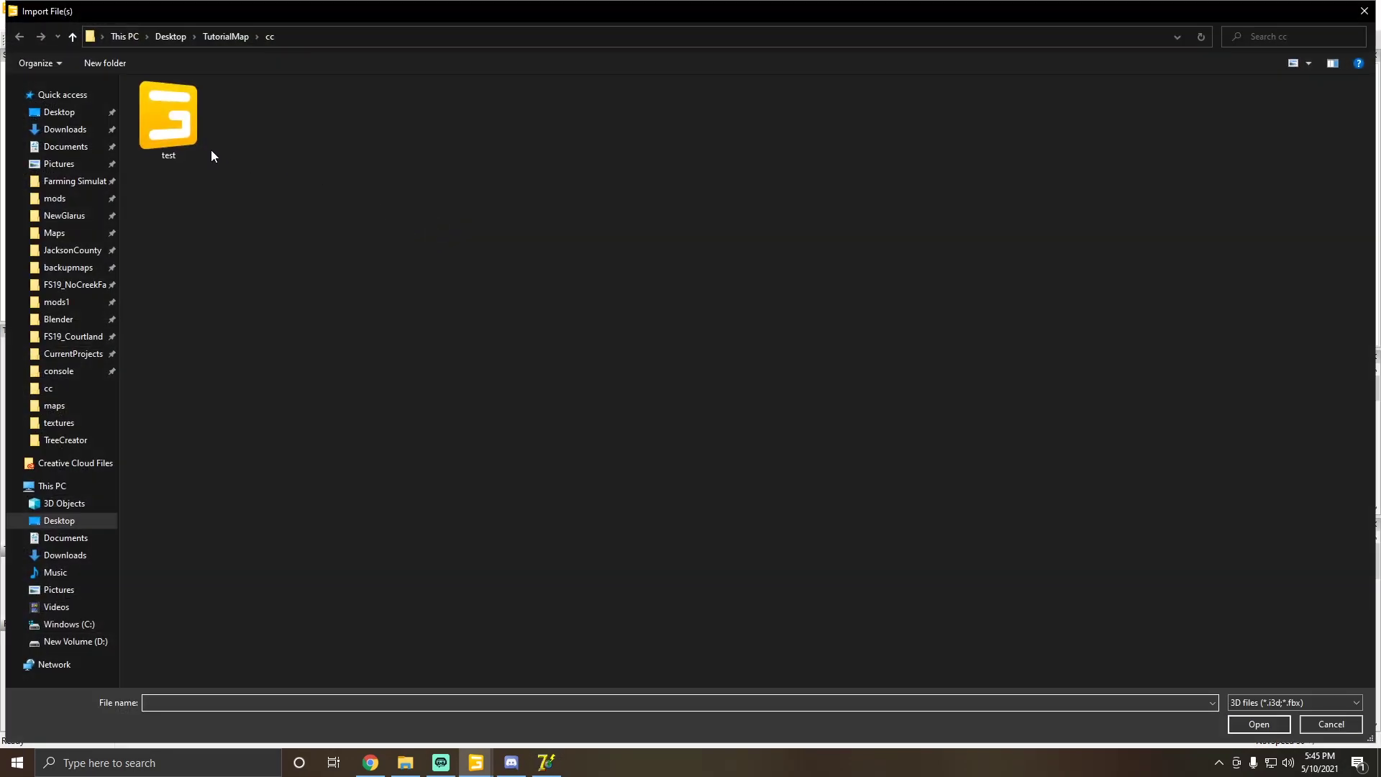
pyautogui.doubleClick(173, 121)
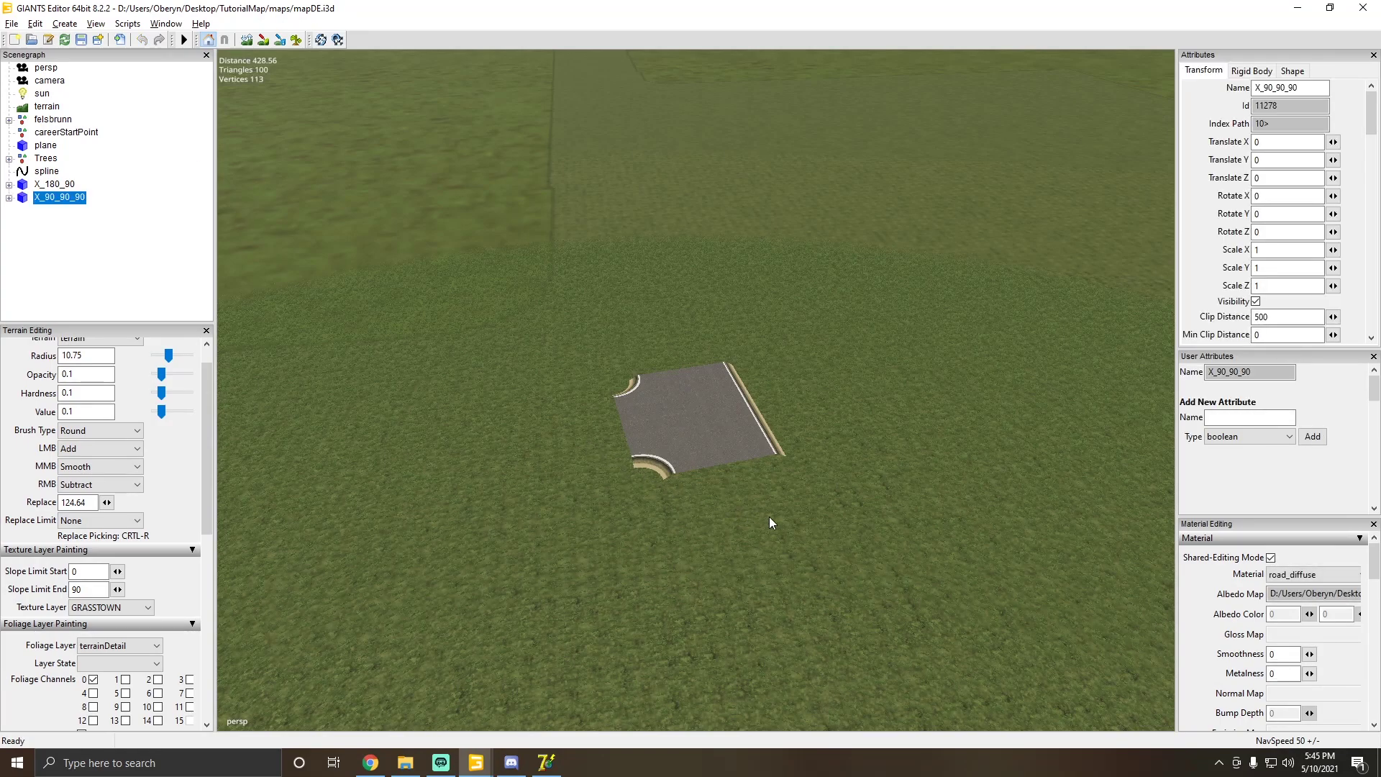
# Step: Place the four-way crossing beside the T crossing at about X -417, Z 174, and raise it above the grass
pyautogui.hotkey('ctrl', 'shift', 'space')
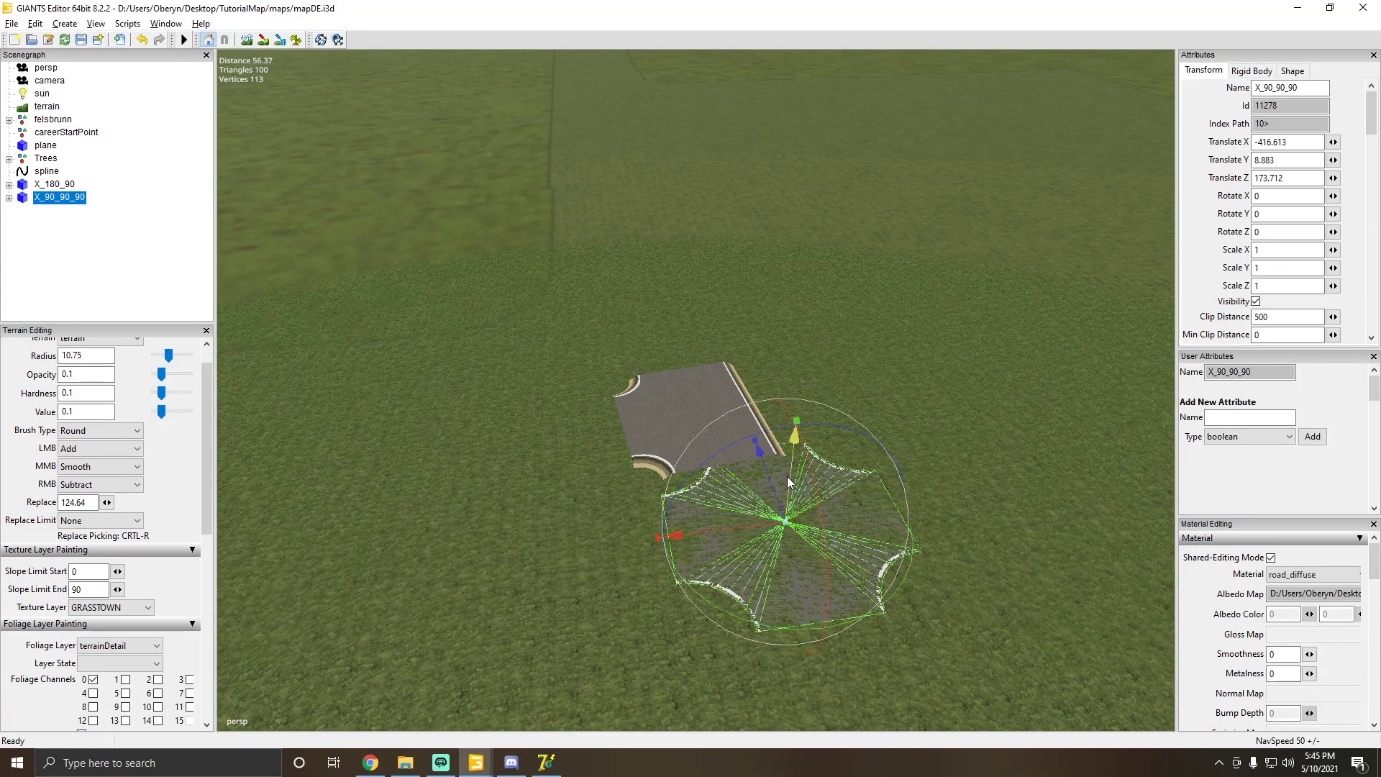
pyautogui.moveTo(787, 476); pyautogui.dragTo(796, 427)
pyautogui.click(571, 521)
pyautogui.scroll(5, 623, 440)
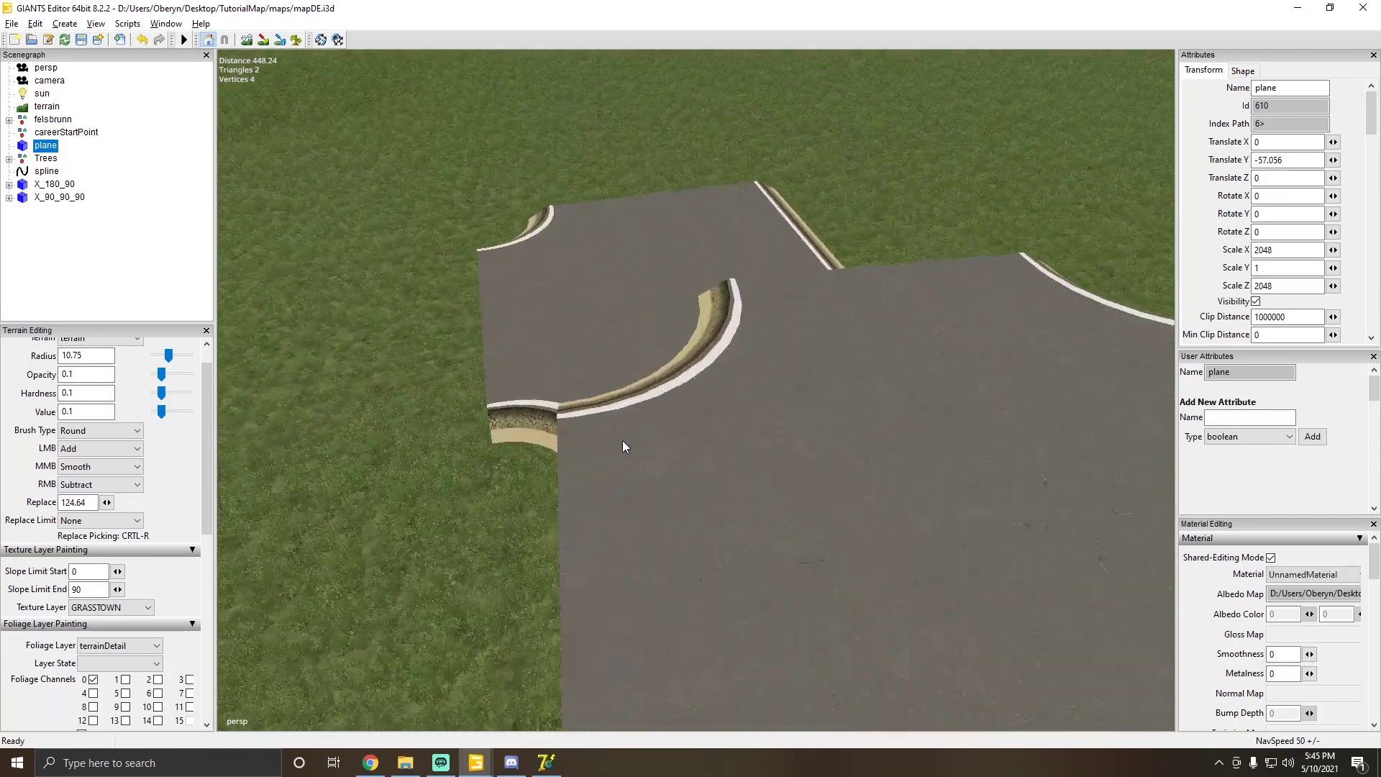
pyautogui.scroll(-2, 489, 397)
# Step: Move the T crossing clear of the four-way crossing, to about X -411, Y 14.7, Z 194
pyautogui.click(496, 399)
pyautogui.moveTo(530, 318); pyautogui.dragTo(432, 273)
pyautogui.click(546, 763)
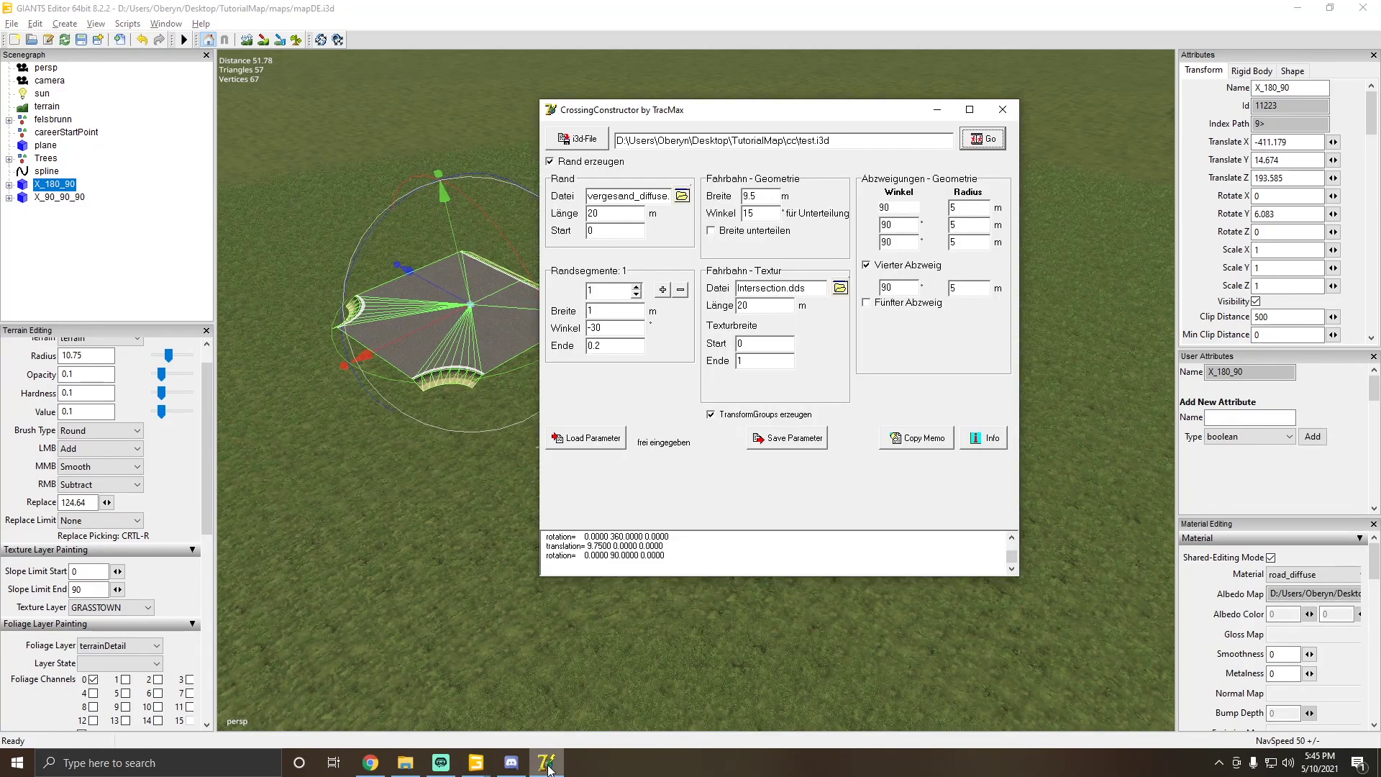
pyautogui.click(547, 763)
pyautogui.scroll(5, 589, 528)
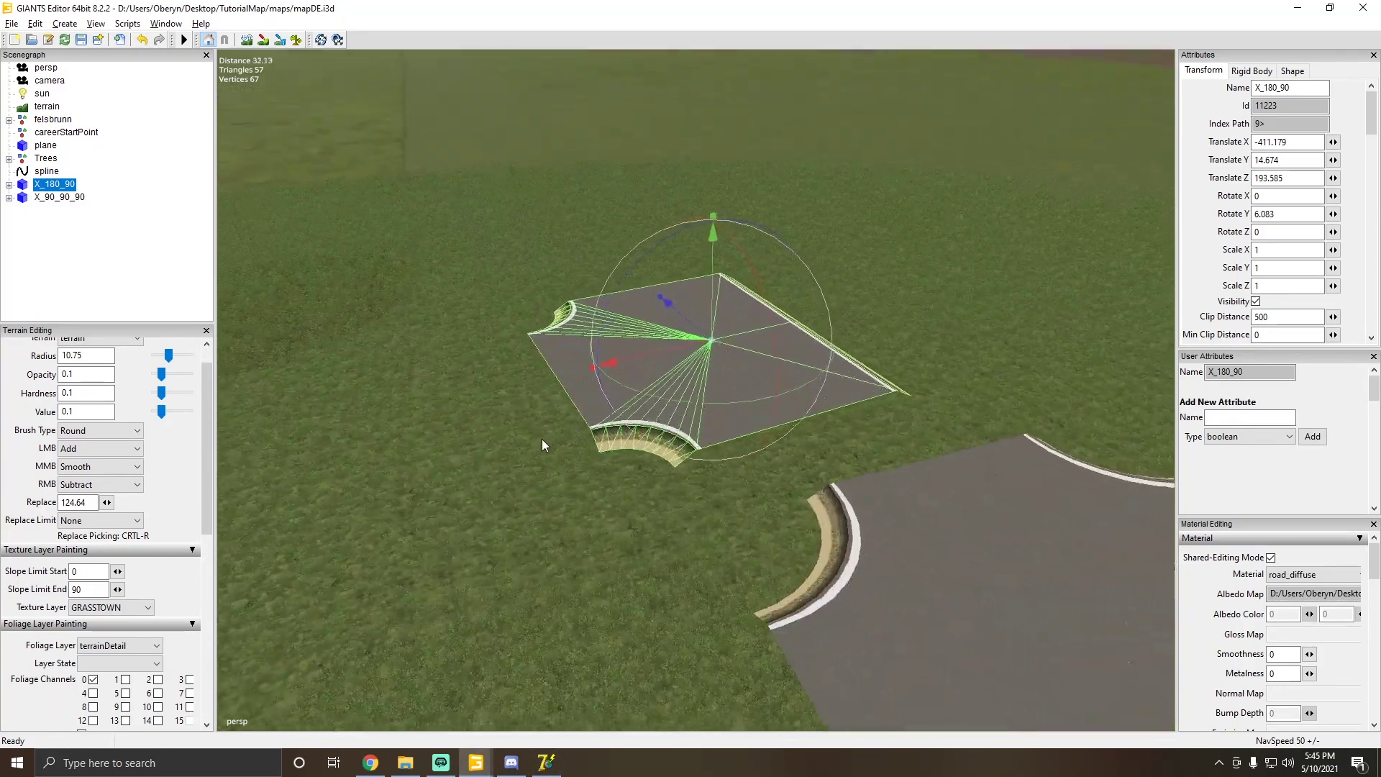
# Step: Examine the T crossing and the four-way crossing from several angles, checking their curved corners, edge strips and road surface
pyautogui.keyDown('alt'); pyautogui.moveTo(542, 438); pyautogui.dragTo(802, 453); pyautogui.keyUp('alt')
pyautogui.scroll(-5, 862, 482)
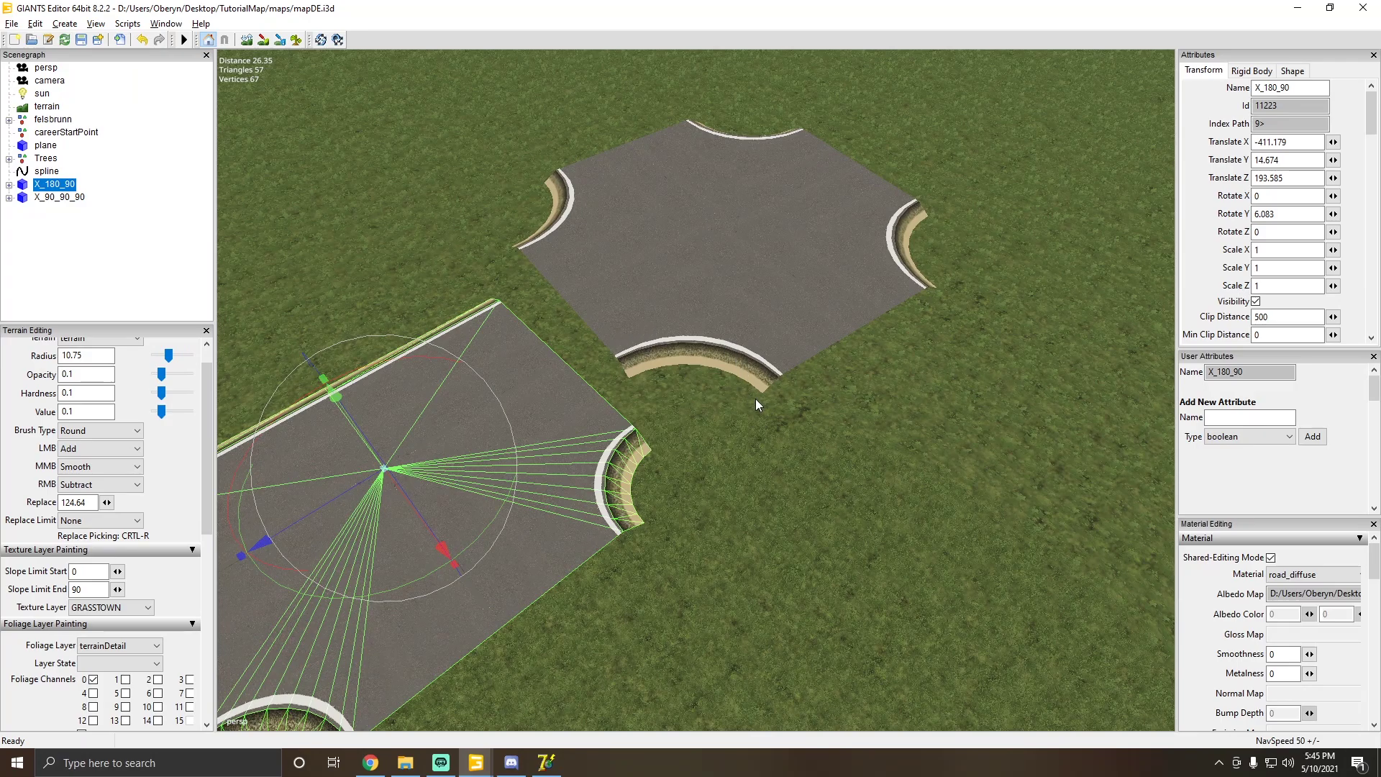
pyautogui.keyDown('alt'); pyautogui.moveTo(754, 404); pyautogui.dragTo(722, 373); pyautogui.keyUp('alt')
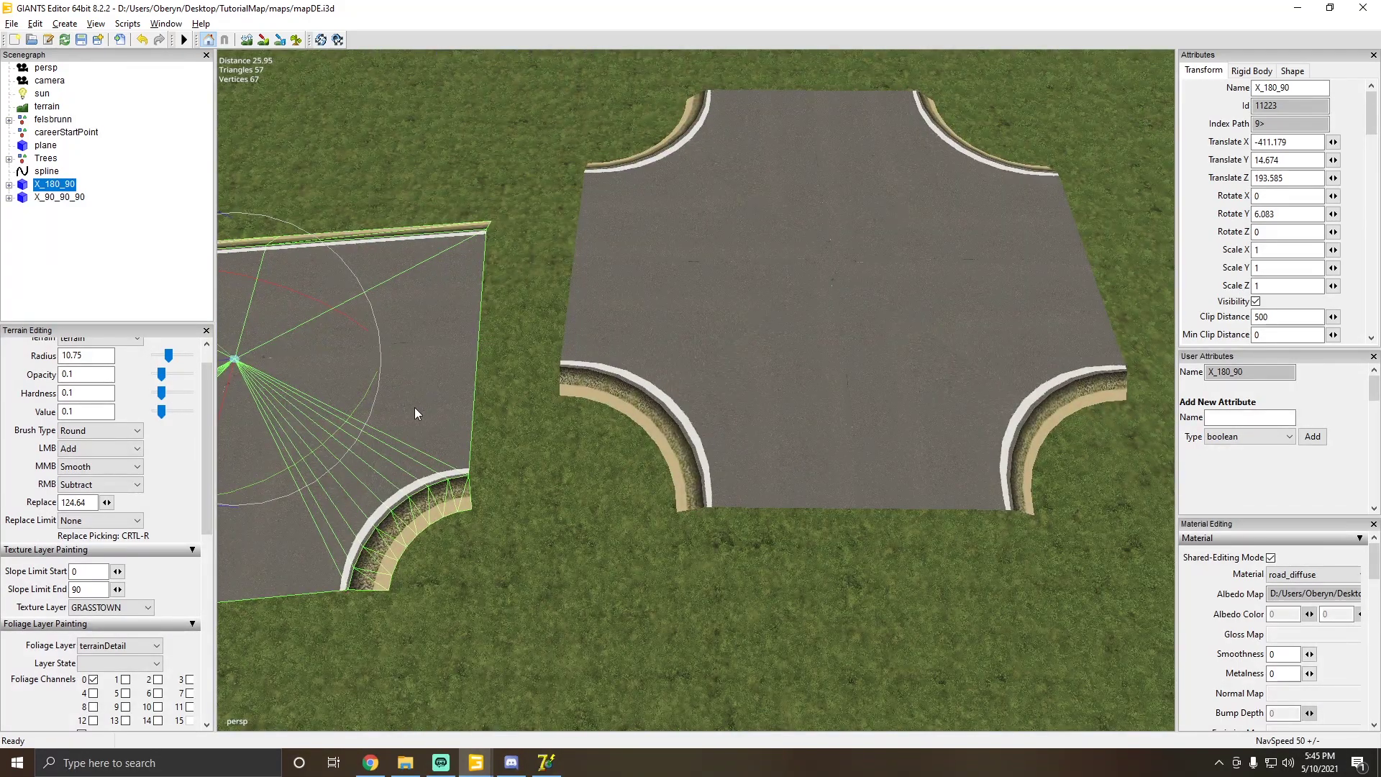
pyautogui.keyDown('alt'); pyautogui.moveTo(415, 408); pyautogui.dragTo(409, 403); pyautogui.keyUp('alt')
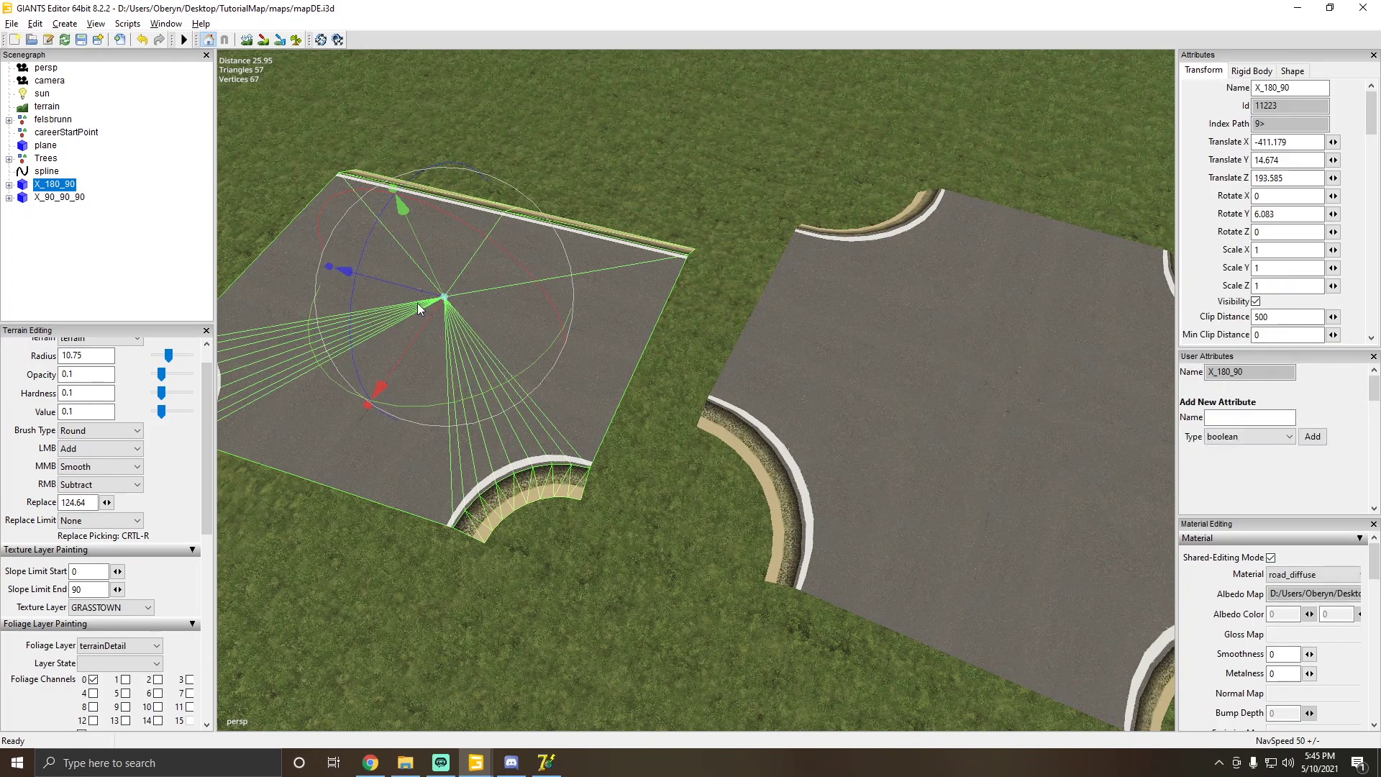
pyautogui.click(560, 769)
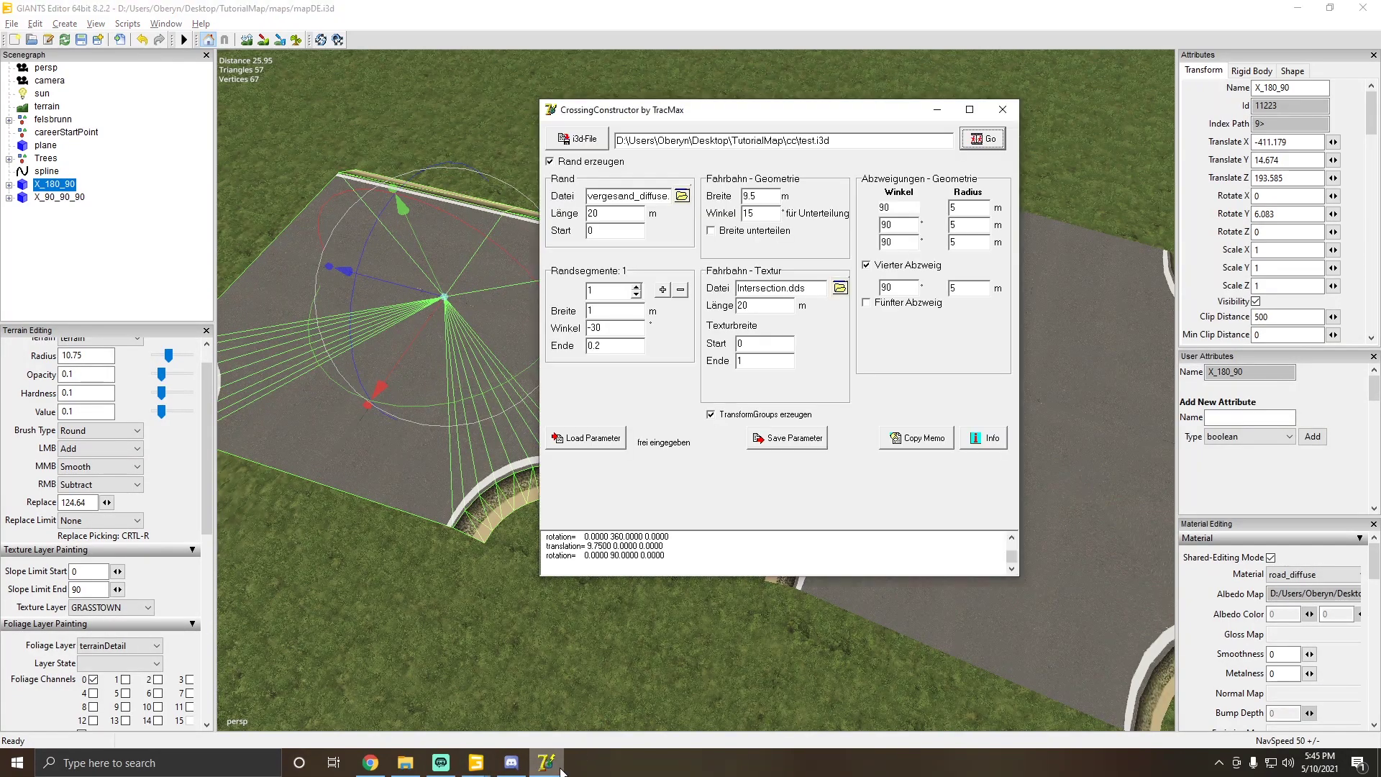
pyautogui.click(561, 766)
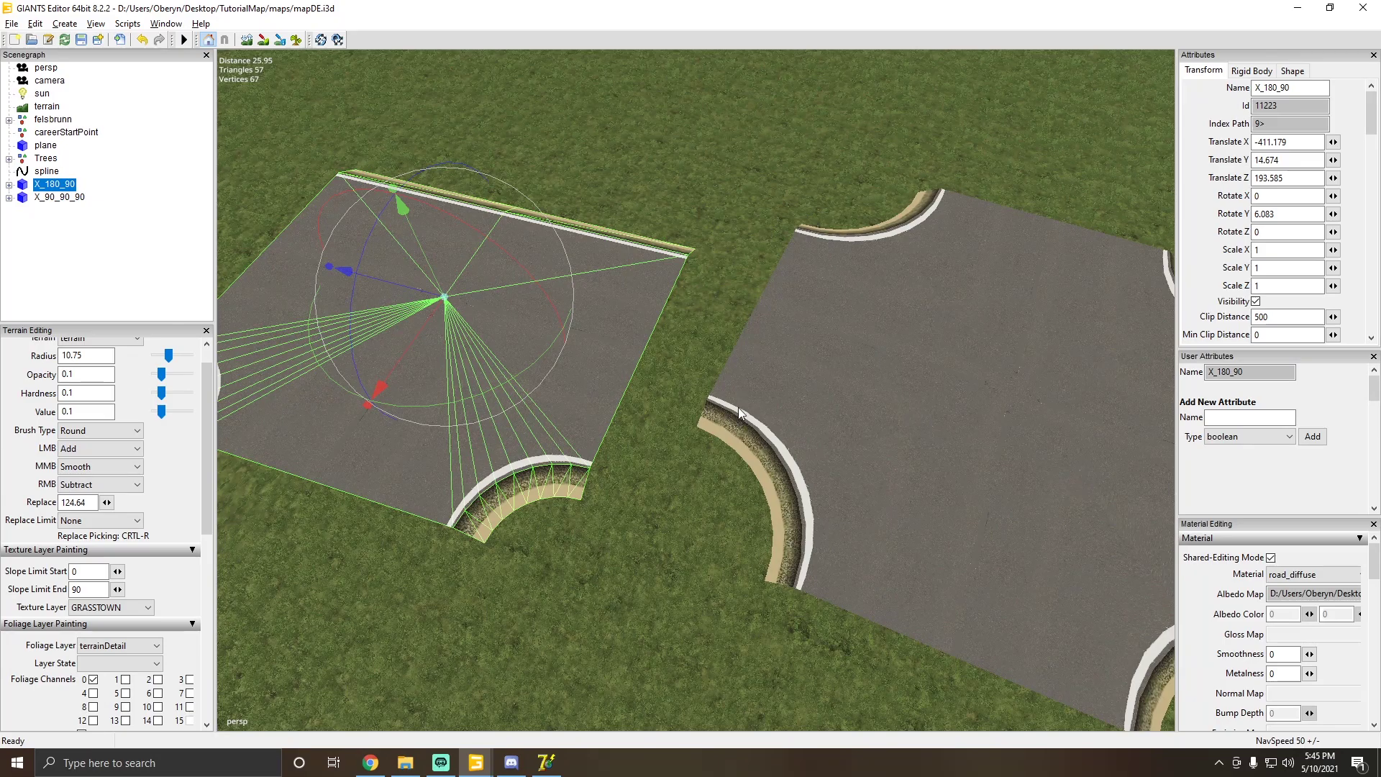
pyautogui.keyDown('alt'); pyautogui.moveTo(738, 413); pyautogui.dragTo(667, 381); pyautogui.keyUp('alt')
pyautogui.scroll(3, 666, 381)
pyautogui.scroll(-5, 559, 397)
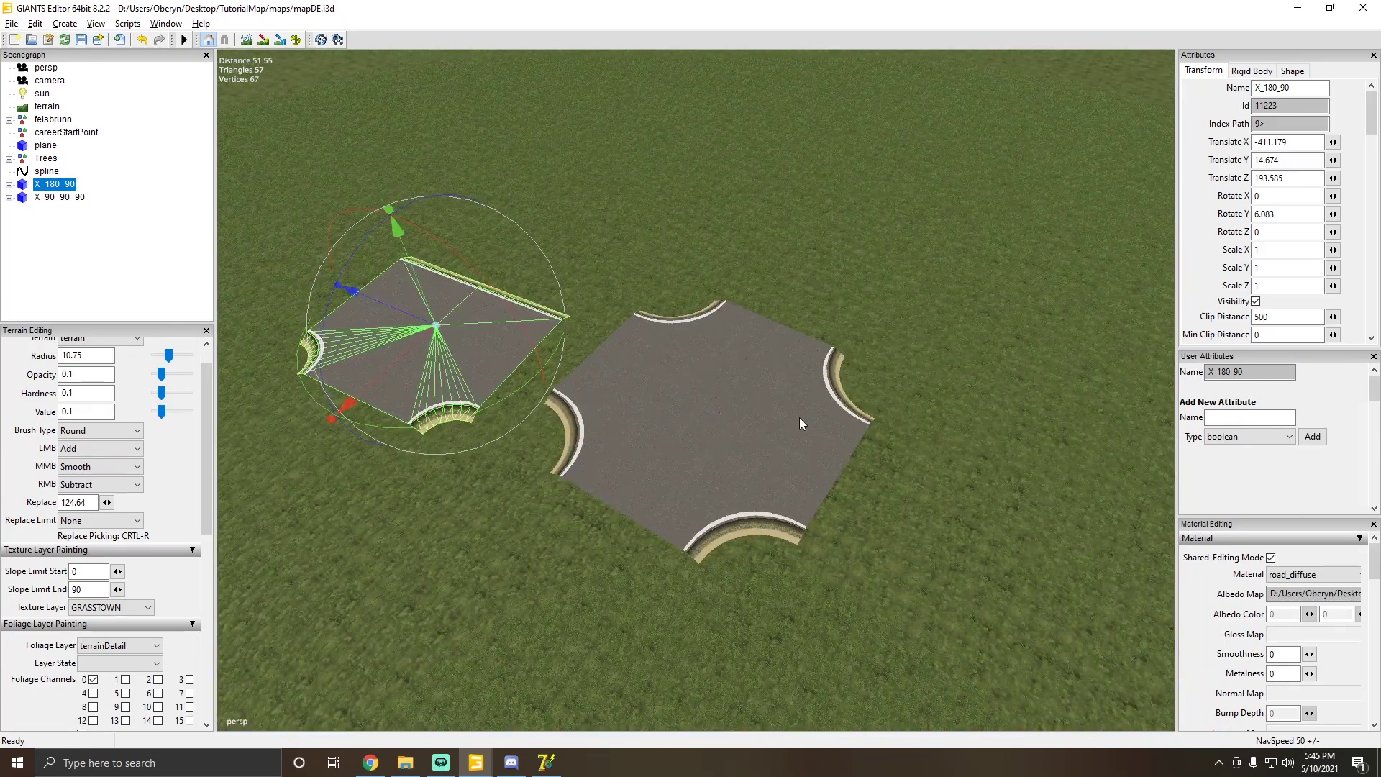
pyautogui.keyDown('alt'); pyautogui.moveTo(800, 419); pyautogui.dragTo(448, 334); pyautogui.keyUp('alt')
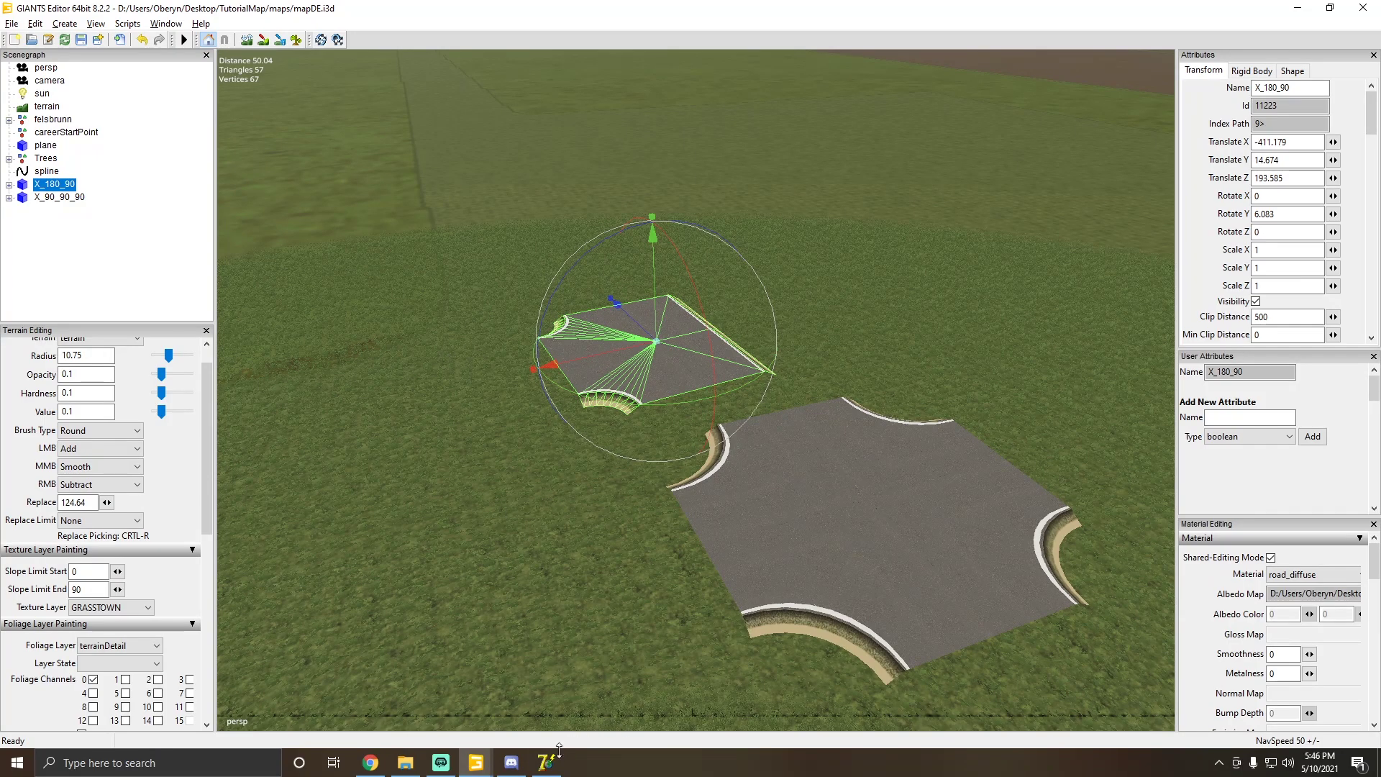
# Step: In CrossingConstructor, try three branches with a 180° second angle, restore the fourth branch and the 90° angle, and close the program
pyautogui.click(541, 687)
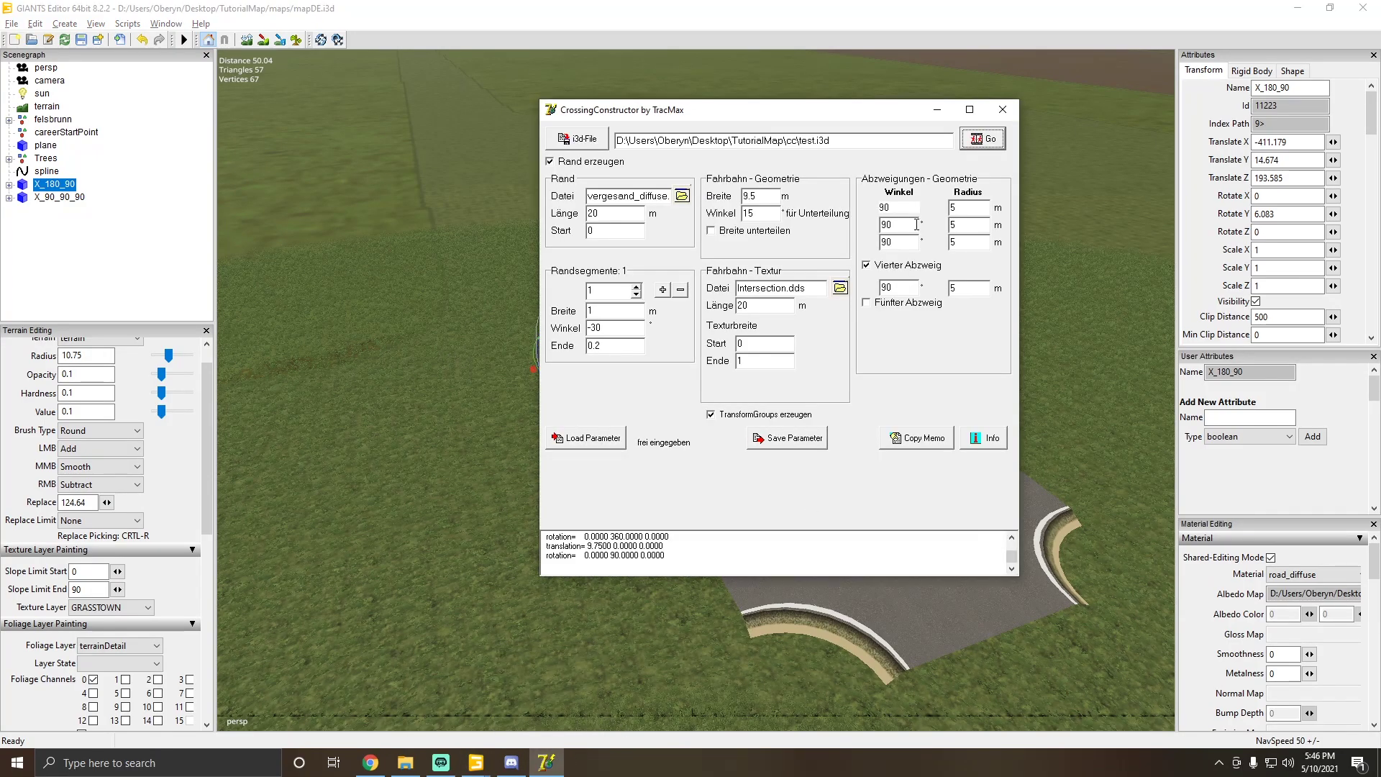
pyautogui.click(866, 265)
pyautogui.doubleClick(892, 224)
pyautogui.write('18')
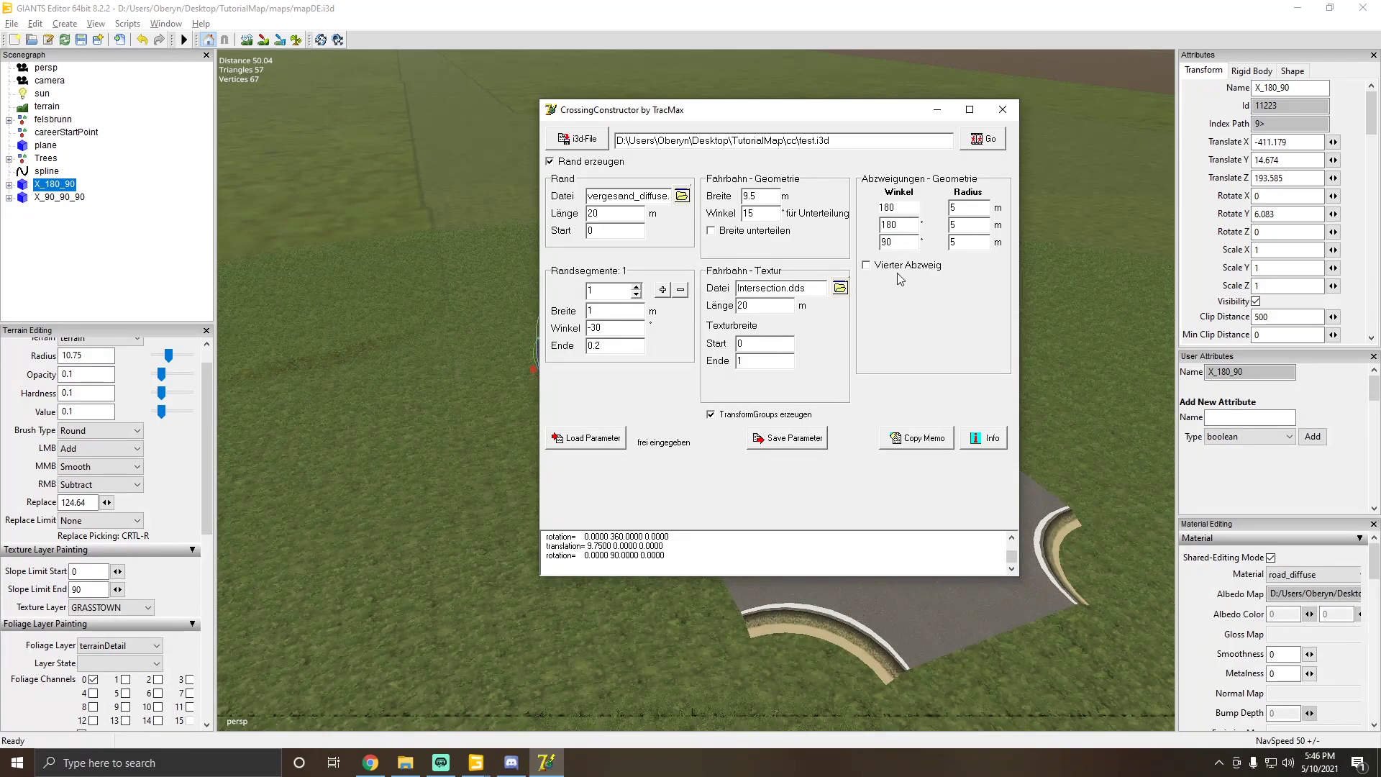
pyautogui.click(872, 266)
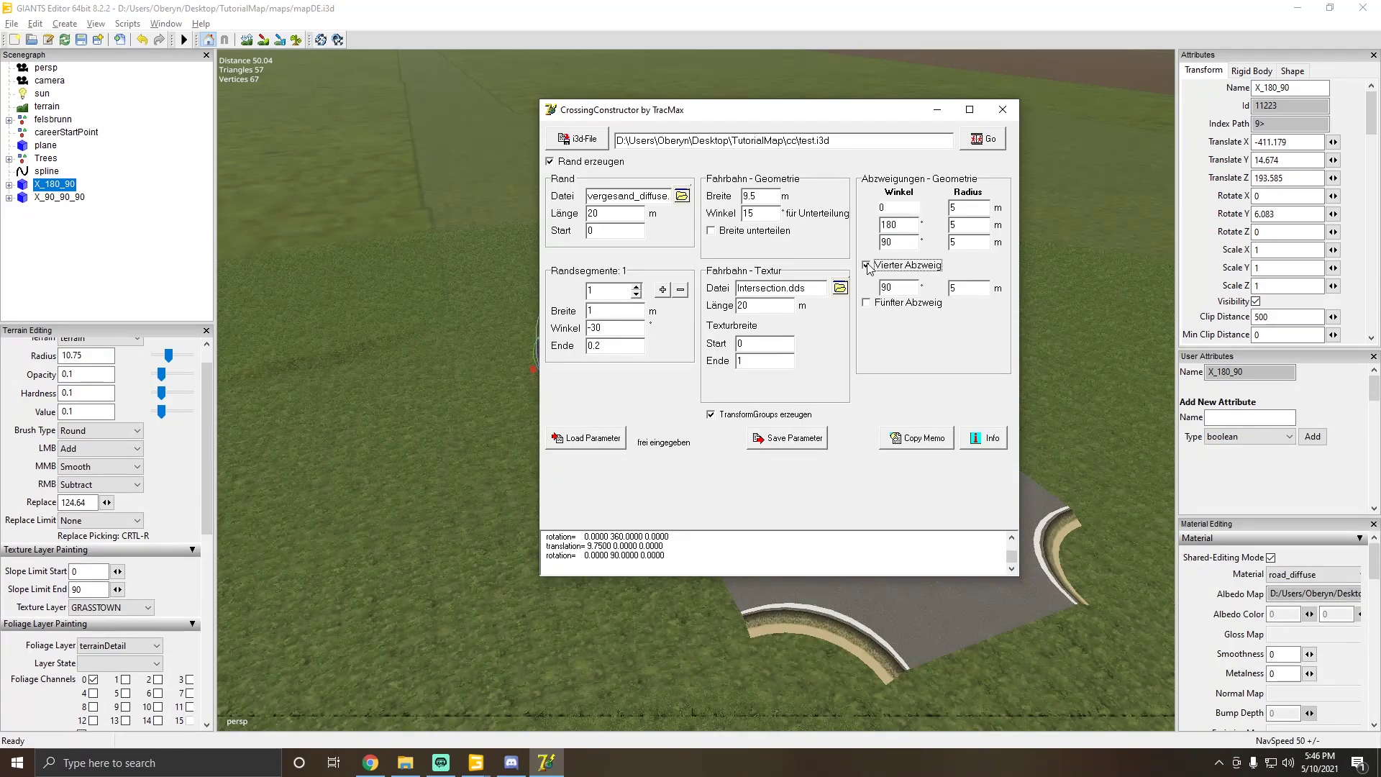
pyautogui.doubleClick(896, 226)
pyautogui.write('90')
pyautogui.click(1002, 108)
# Step: Delete the T crossing from the map
pyautogui.scroll(4, 719, 248)
pyautogui.scroll(-5, 616, 313)
pyautogui.keyDown('alt'); pyautogui.moveTo(692, 224); pyautogui.dragTo(584, 180); pyautogui.keyUp('alt')
pyautogui.scroll(-4, 766, 373)
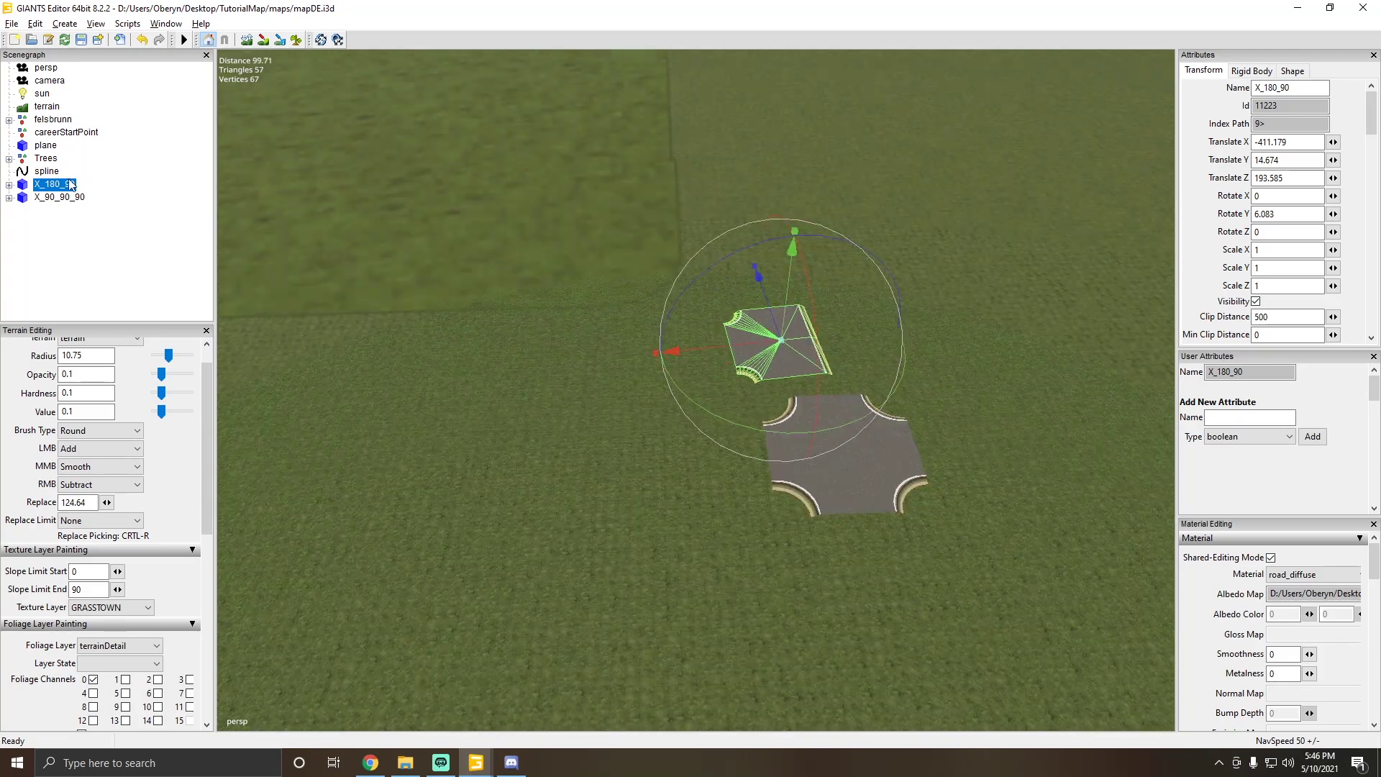
pyautogui.press('Delete')
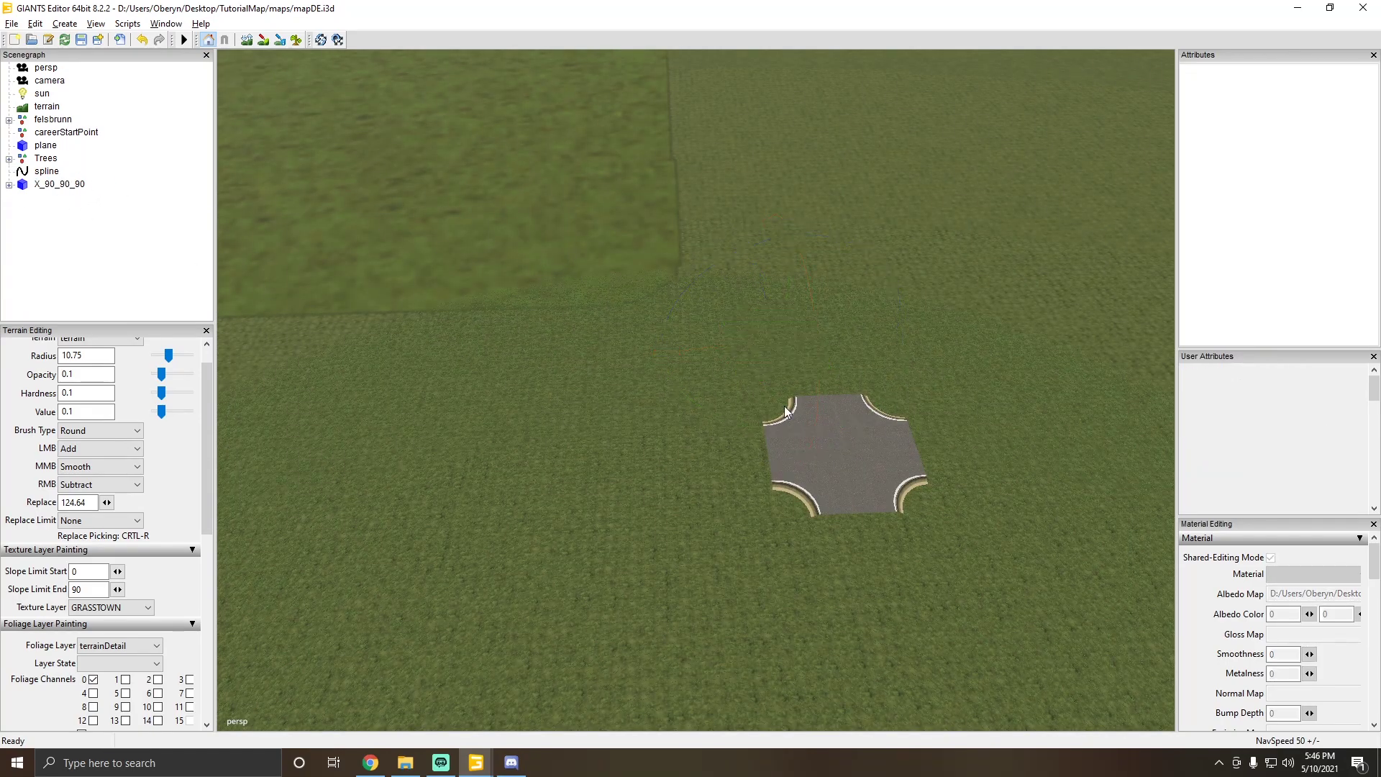
# Step: Set the four-way crossing down on the terrain with interactive placement, at about X -410, Y 8.9, Z 178
pyautogui.click(787, 411)
pyautogui.keyDown('alt'); pyautogui.moveTo(709, 392); pyautogui.dragTo(689, 236); pyautogui.keyUp('alt')
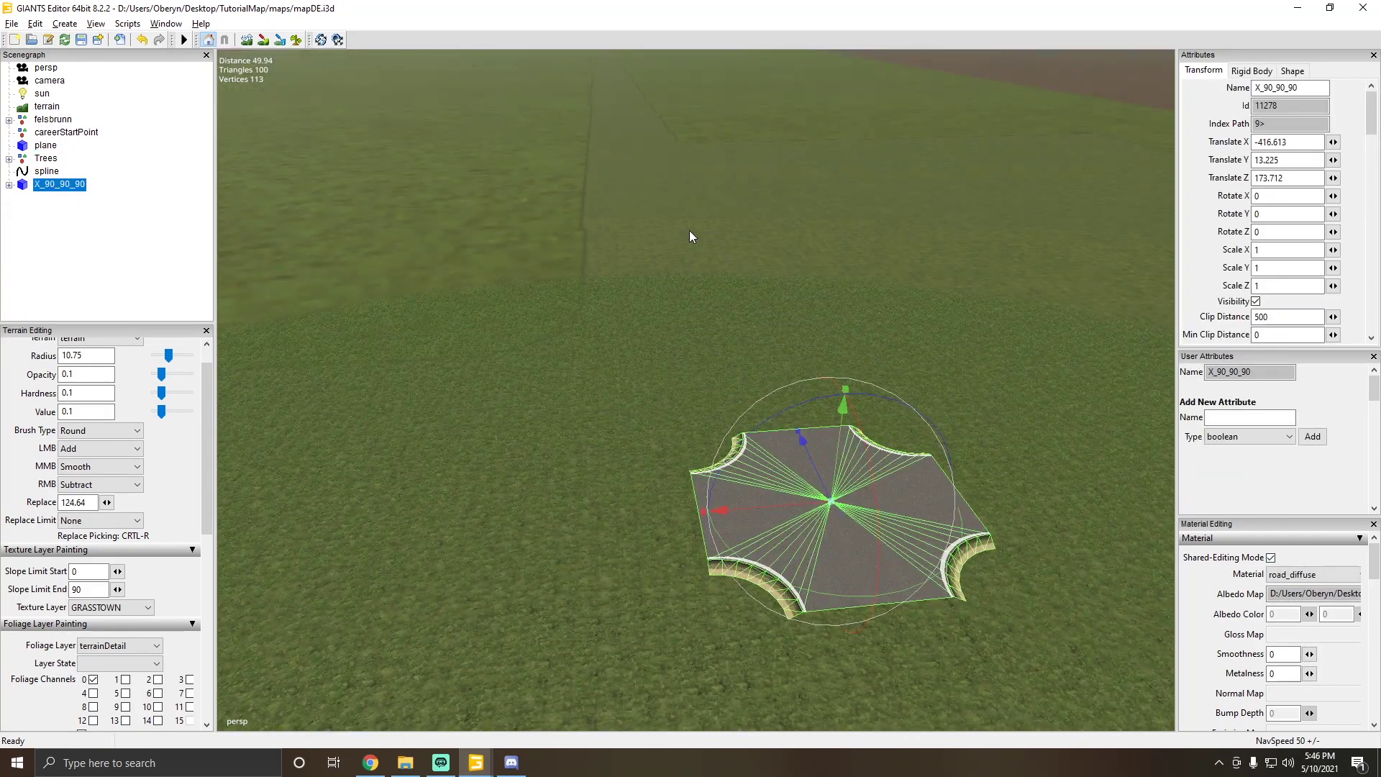
pyautogui.scroll(5, 689, 231)
pyautogui.keyDown('alt'); pyautogui.moveTo(726, 166); pyautogui.dragTo(710, 271); pyautogui.keyUp('alt')
pyautogui.scroll(-5, 710, 271)
pyautogui.hotkey('ctrl', 'b')
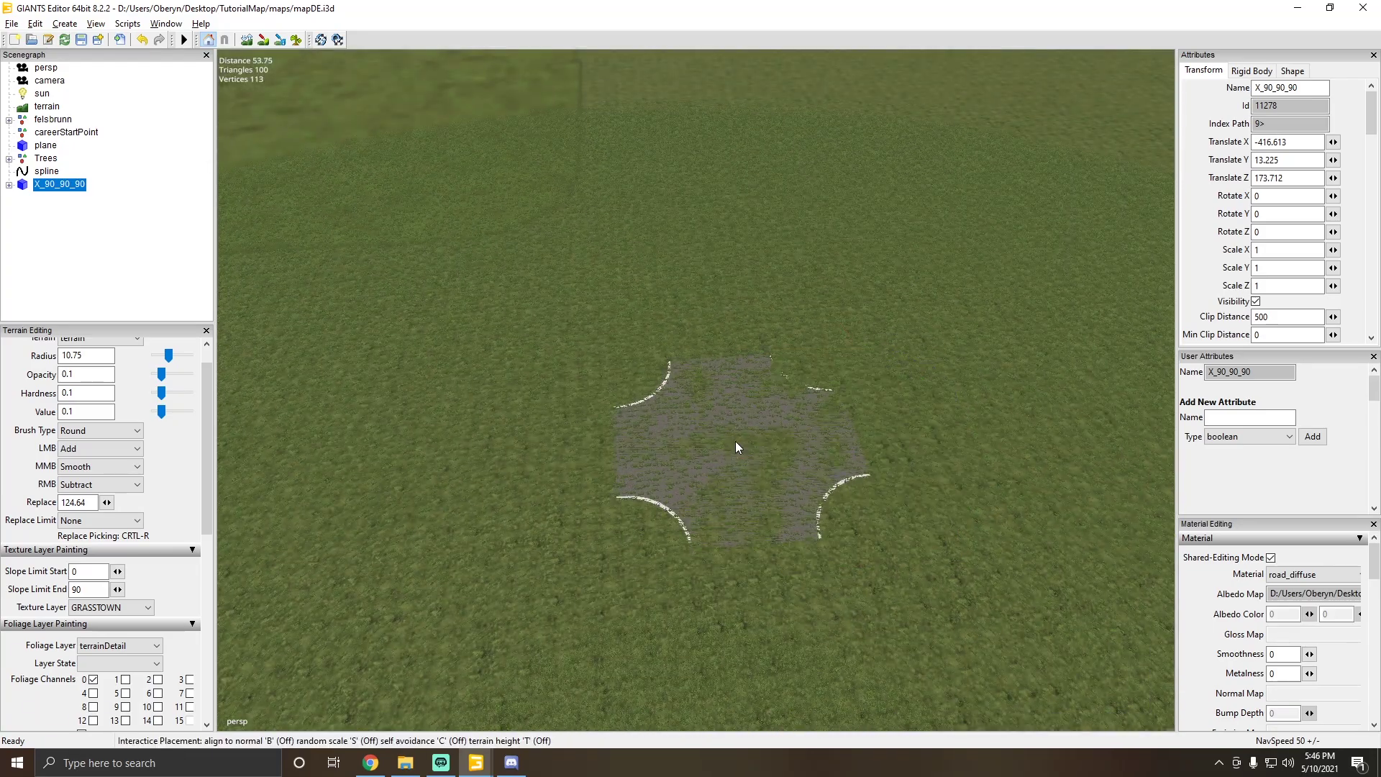
pyautogui.keyDown('alt'); pyautogui.moveTo(735, 441); pyautogui.dragTo(568, 369); pyautogui.keyUp('alt')
# Step: Raise the satellite image plane above the terrain and place the four-way crossing on its road junction at about X -402, Y 14.2, Z 188
pyautogui.click(555, 429)
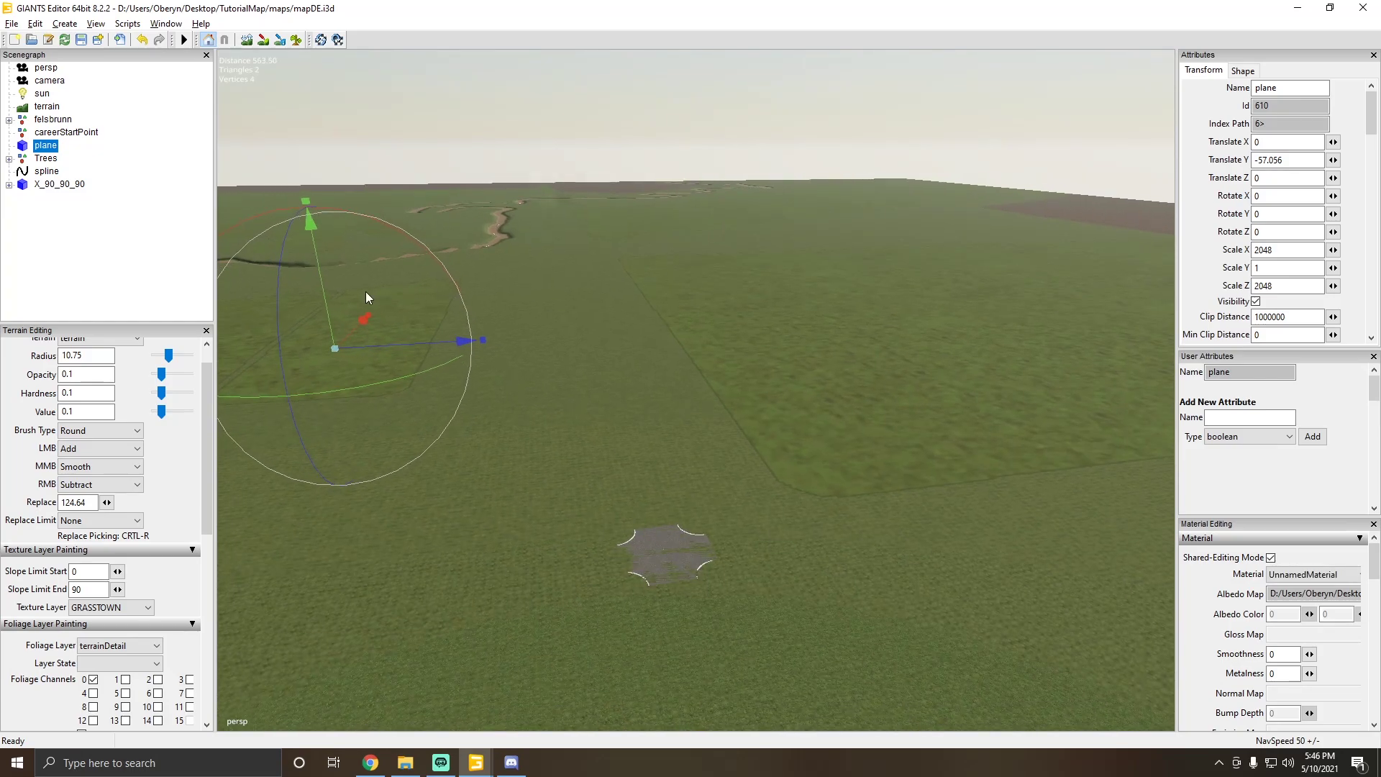
pyautogui.moveTo(329, 303); pyautogui.dragTo(308, 204)
pyautogui.click(76, 186)
pyautogui.scroll(10, 616, 351)
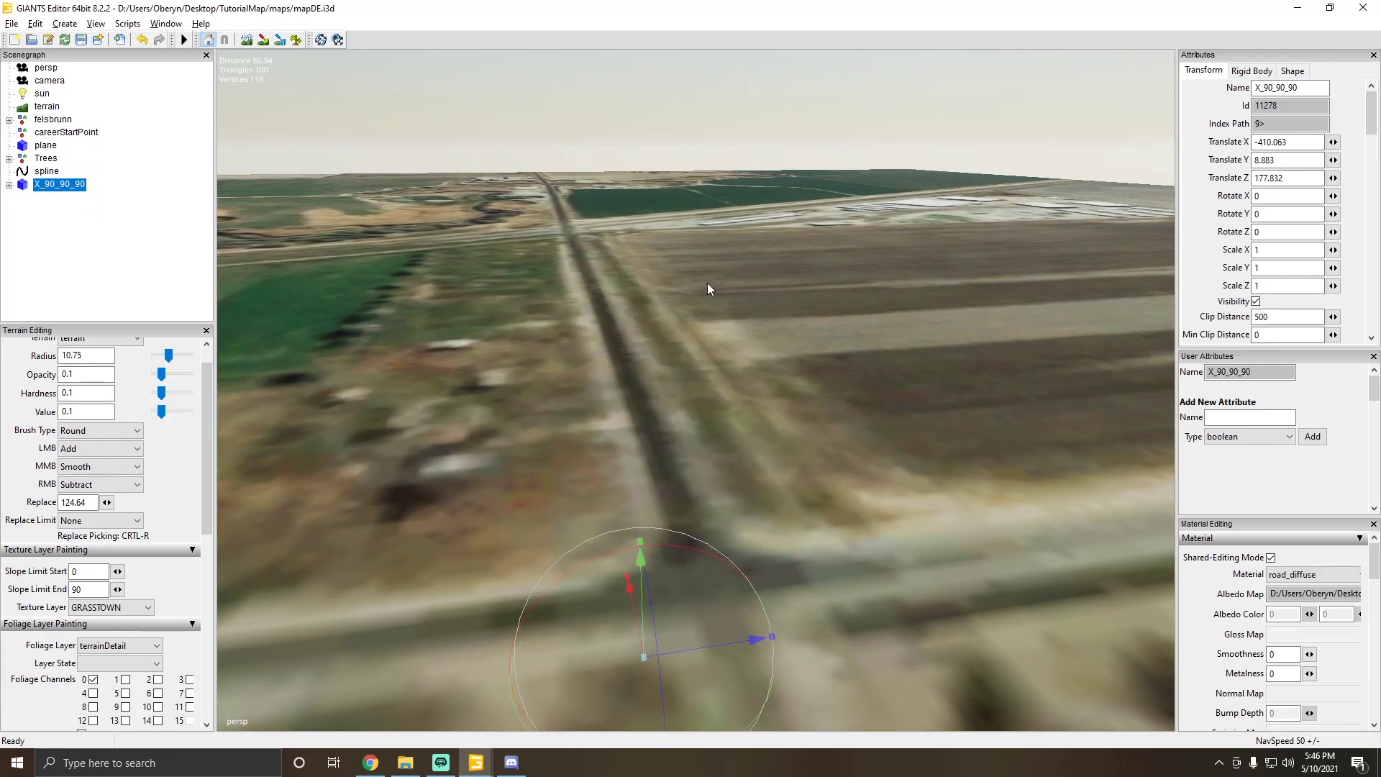
pyautogui.moveTo(801, 270); pyautogui.dragTo(736, 459, button='right')
pyautogui.keyDown('ctrl'); pyautogui.keyDown('shift'); pyautogui.click(707, 511); pyautogui.keyUp('shift'); pyautogui.keyUp('ctrl')
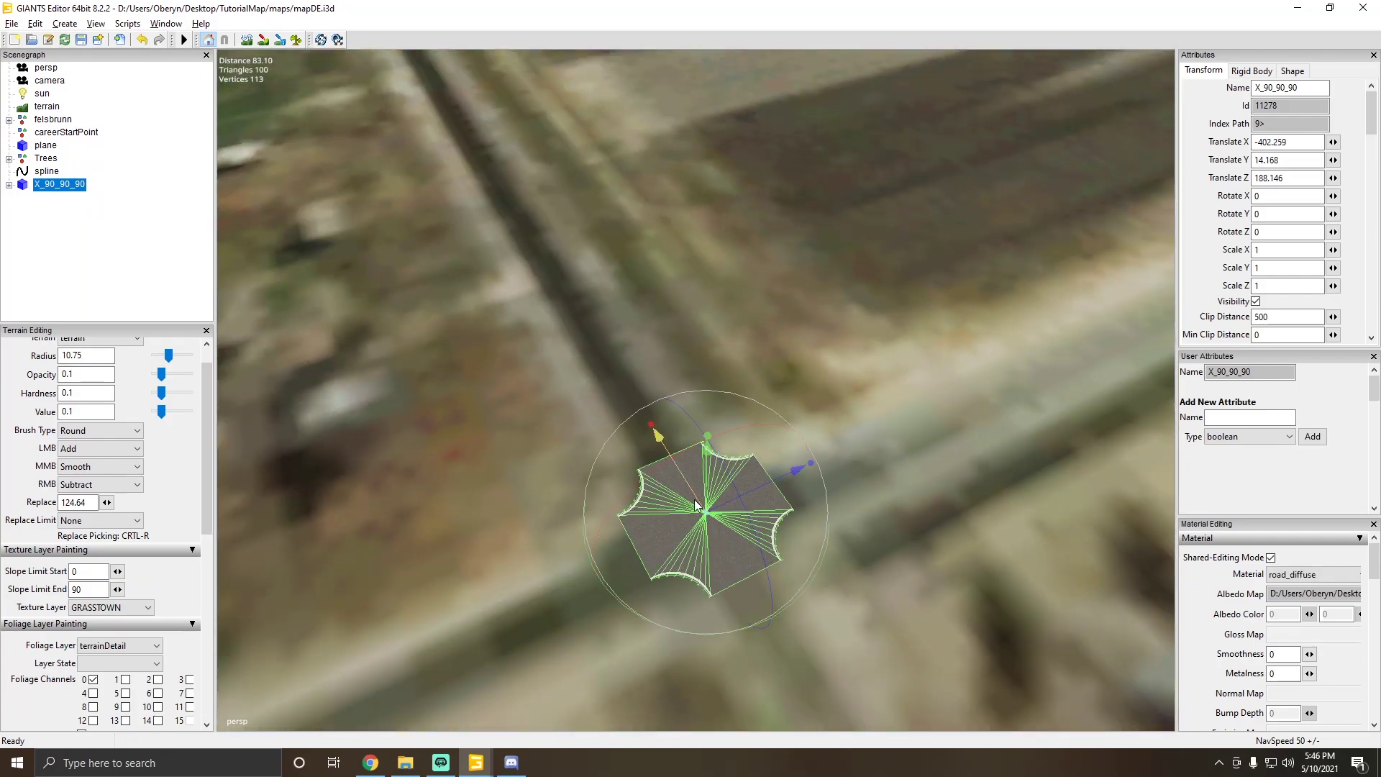
# Step: Shift the four-way crossing to about X -406, Z 187 to align it with the junction in the satellite image
pyautogui.moveTo(702, 507); pyautogui.dragTo(689, 524)
pyautogui.moveTo(689, 524); pyautogui.dragTo(722, 502, button='right')
pyautogui.scroll(-3, 722, 502)
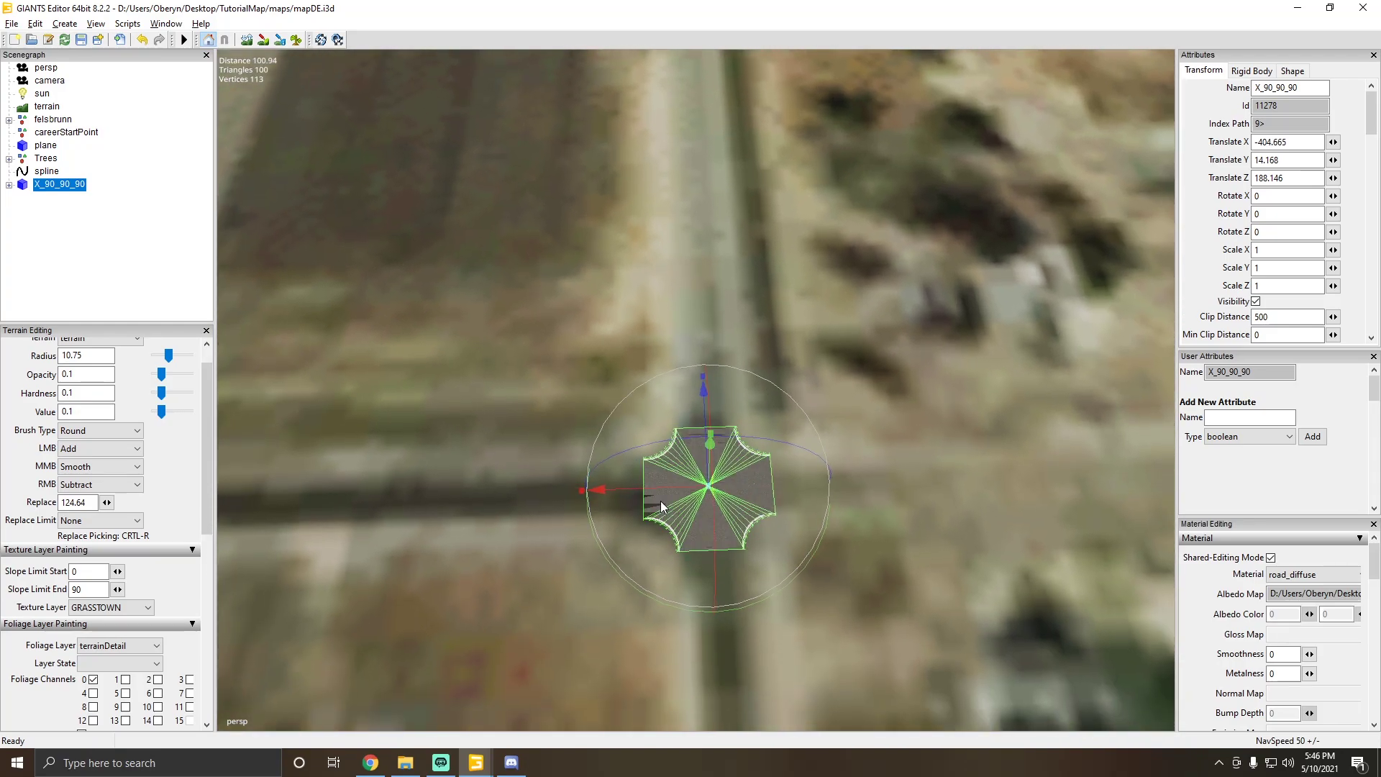
pyautogui.moveTo(673, 488); pyautogui.dragTo(680, 486)
pyautogui.moveTo(681, 486); pyautogui.dragTo(767, 460, button='right')
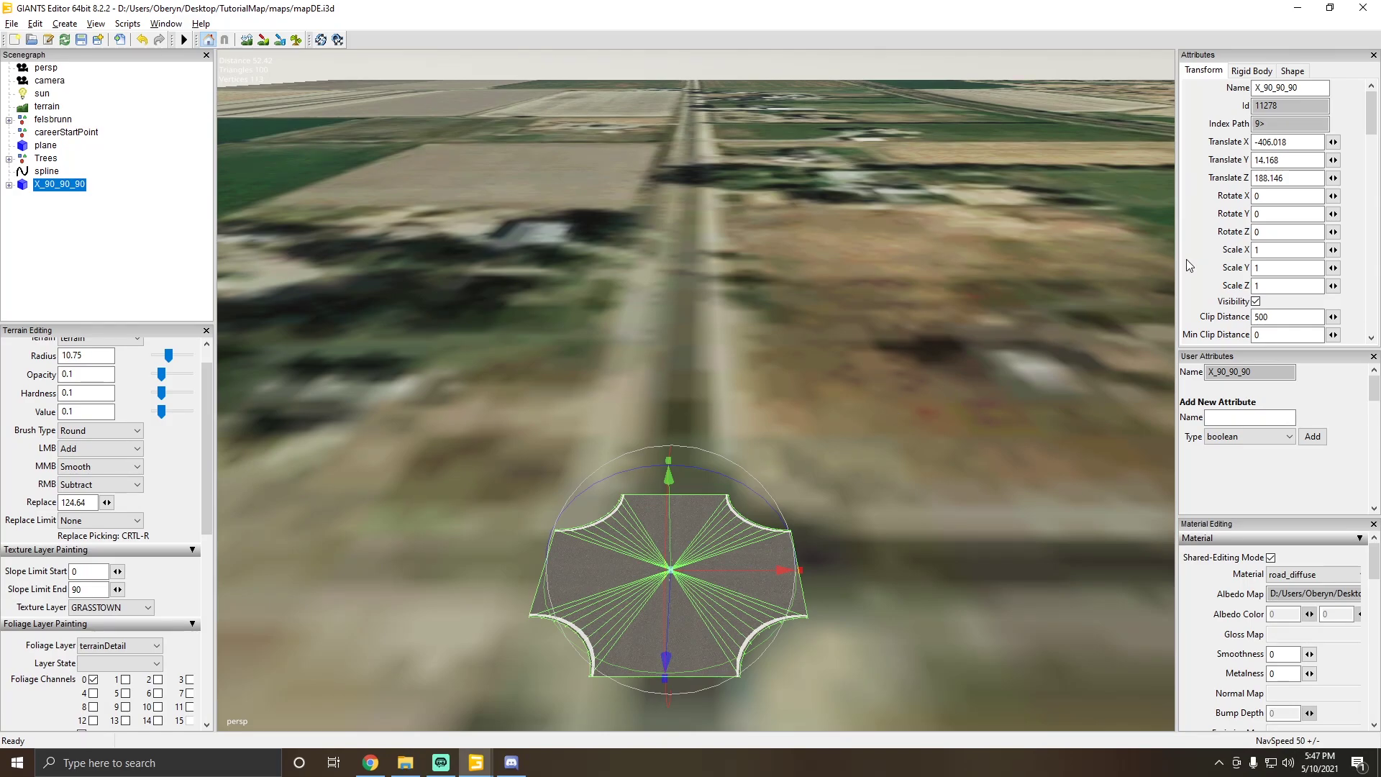
pyautogui.moveTo(684, 417); pyautogui.dragTo(792, 305, button='right')
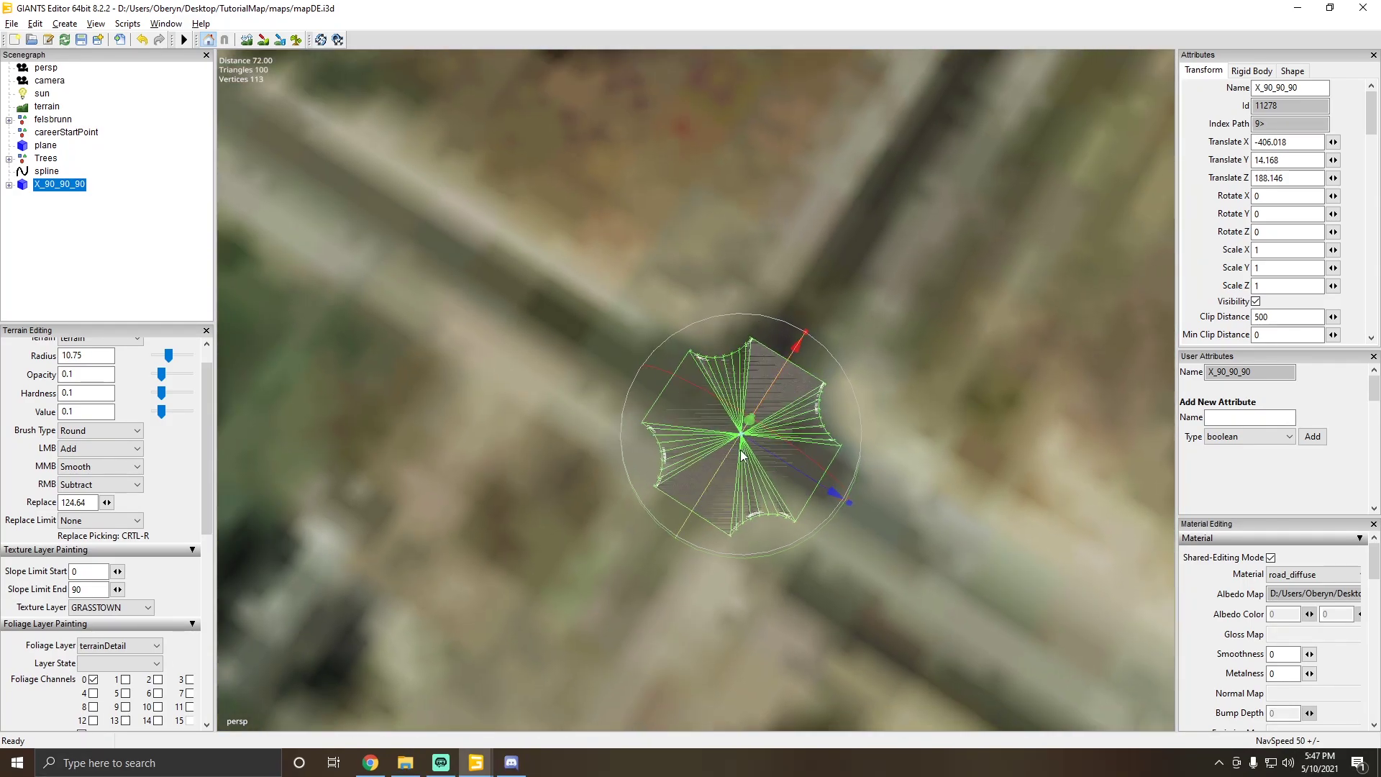
pyautogui.moveTo(771, 456); pyautogui.dragTo(756, 453)
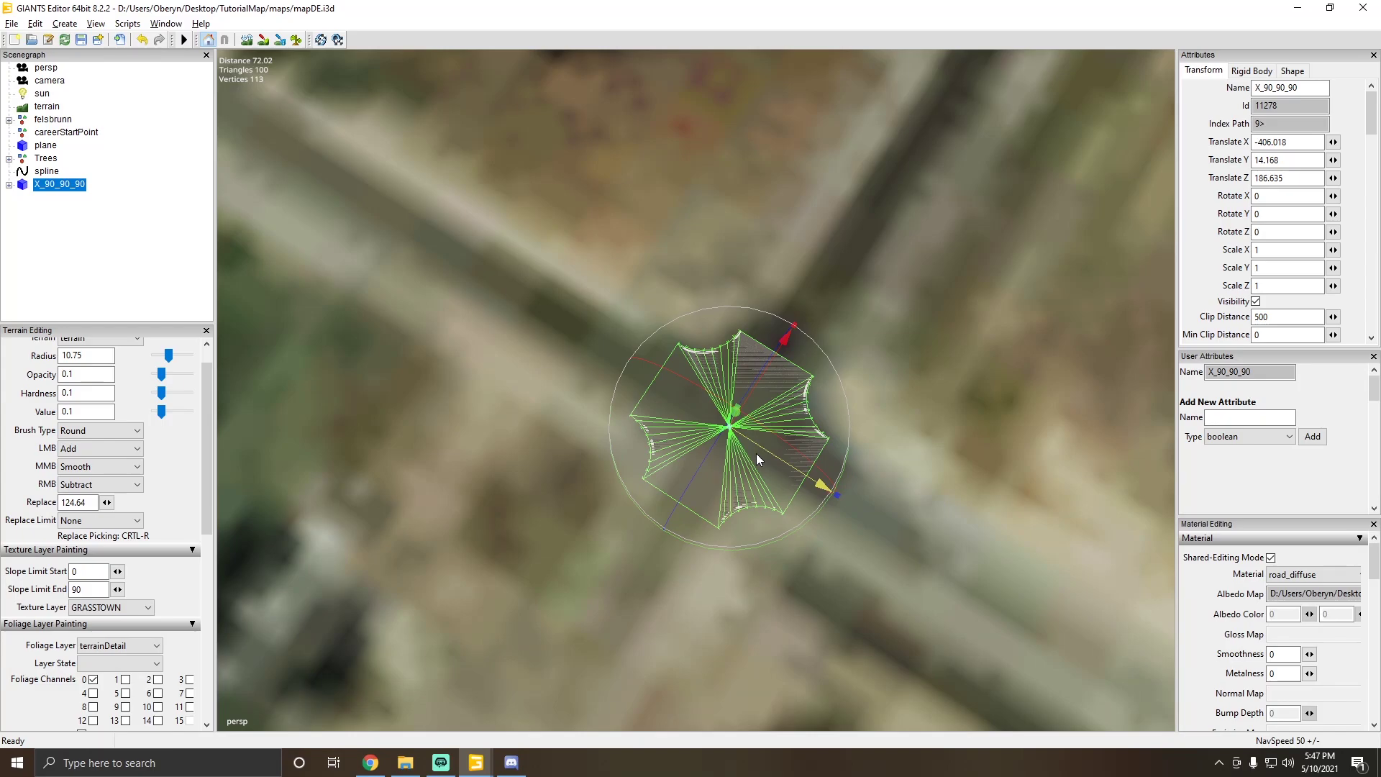
# Step: Lower the satellite image plane beneath the terrain, to about Y -17.6
pyautogui.moveTo(756, 453); pyautogui.dragTo(647, 309, button='right')
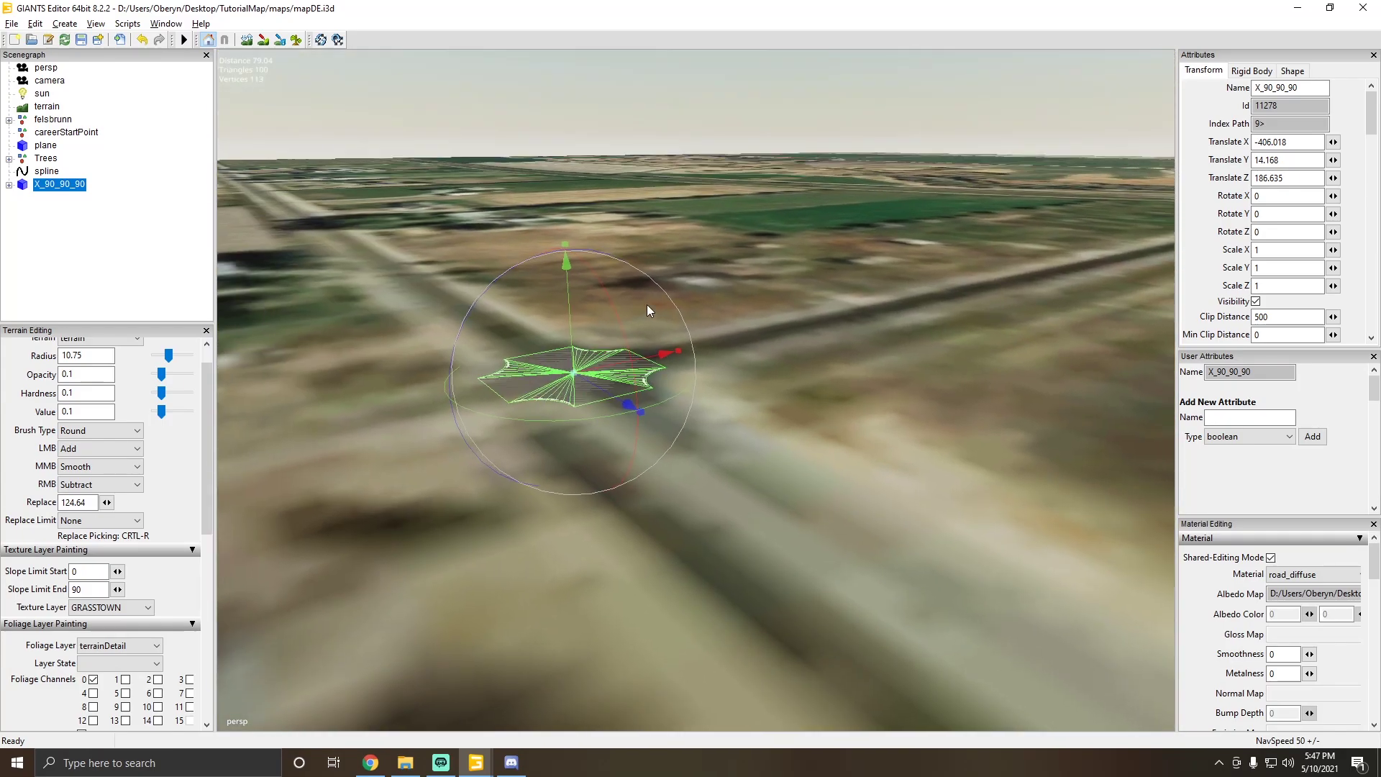
pyautogui.click(811, 241)
pyautogui.moveTo(1009, 147); pyautogui.dragTo(1004, 190)
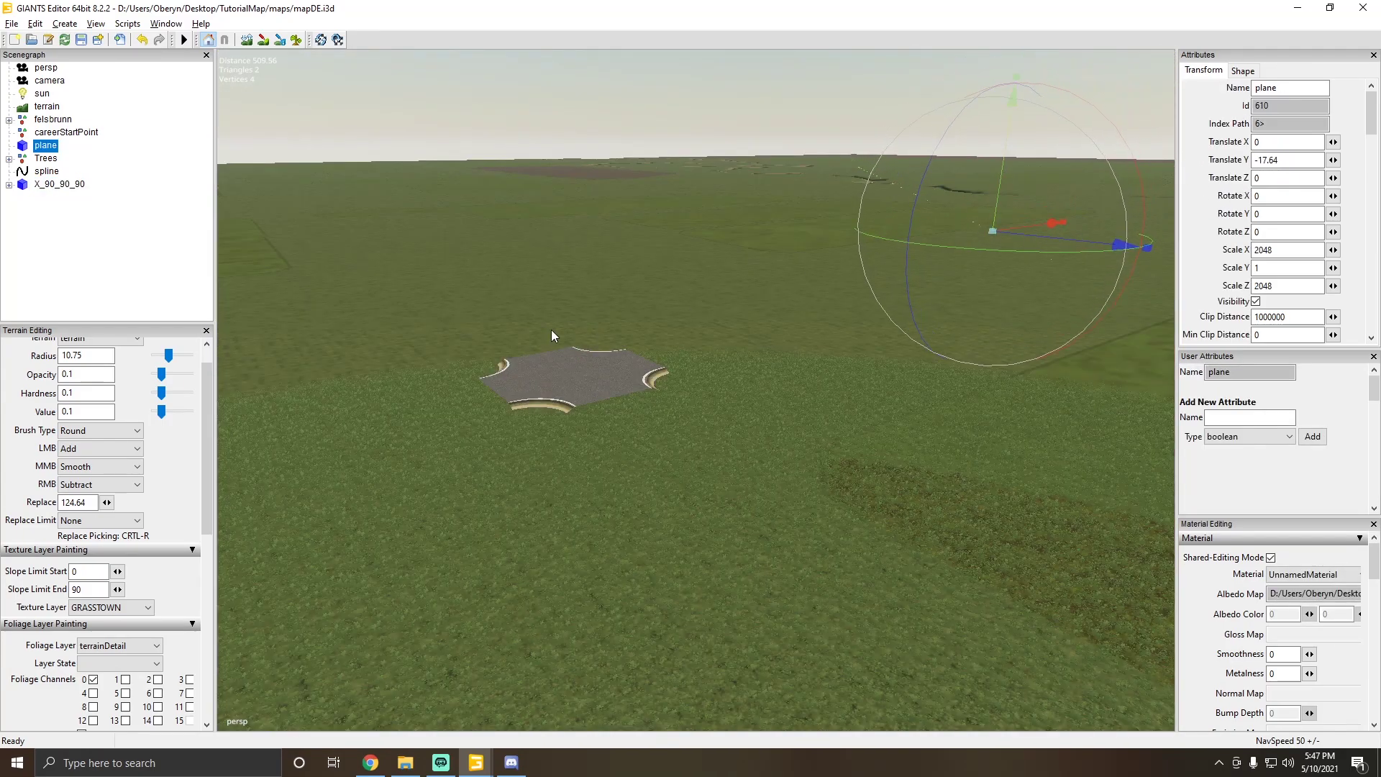
# Step: Lower the four-way crossing to ground level, at about Y 9.04
pyautogui.click(605, 378)
pyautogui.keyDown('alt'); pyautogui.moveTo(651, 391); pyautogui.dragTo(594, 432); pyautogui.keyUp('alt')
pyautogui.scroll(4, 593, 223)
pyautogui.moveTo(593, 225); pyautogui.dragTo(592, 290)
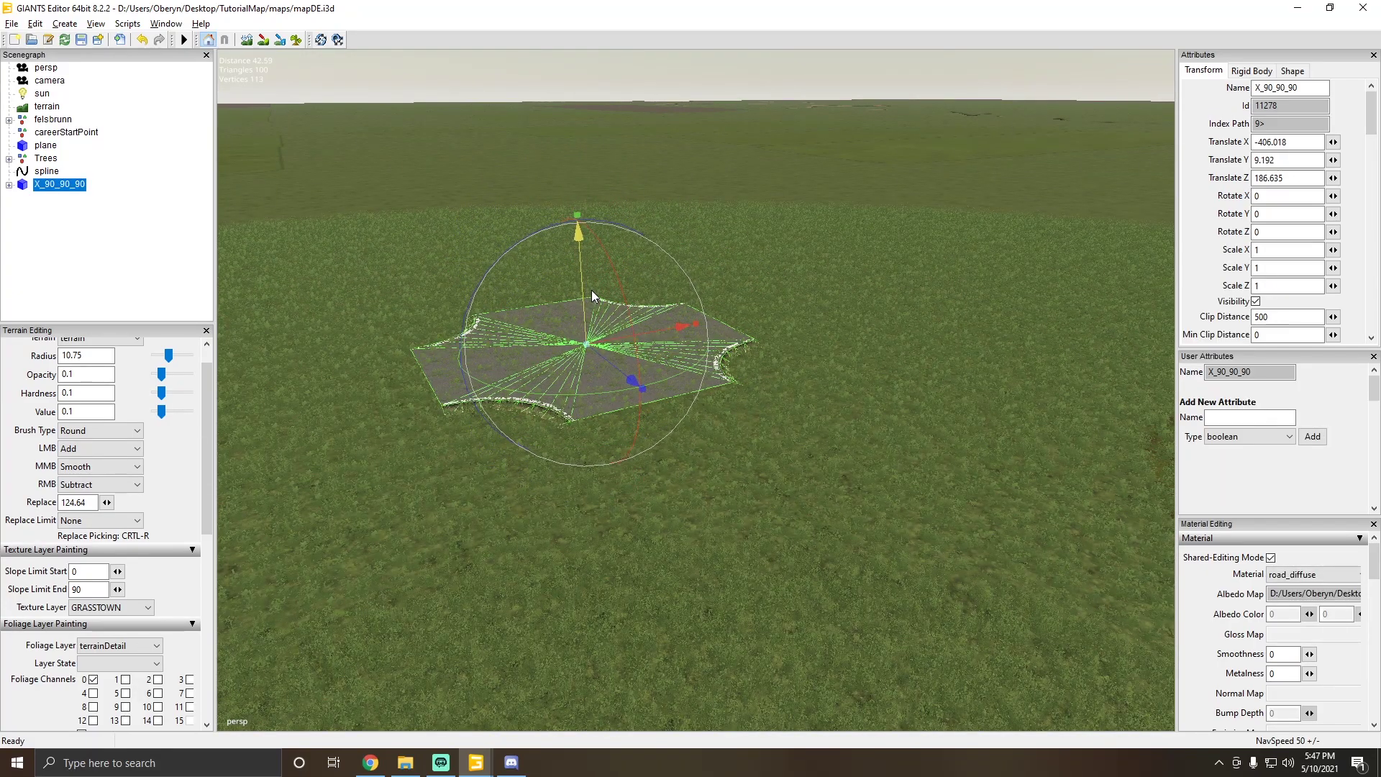
pyautogui.scroll(5, 524, 273)
pyautogui.keyDown('alt'); pyautogui.moveTo(591, 239); pyautogui.dragTo(550, 249); pyautogui.keyUp('alt')
pyautogui.scroll(3, 718, 428)
pyautogui.scroll(-2, 545, 265)
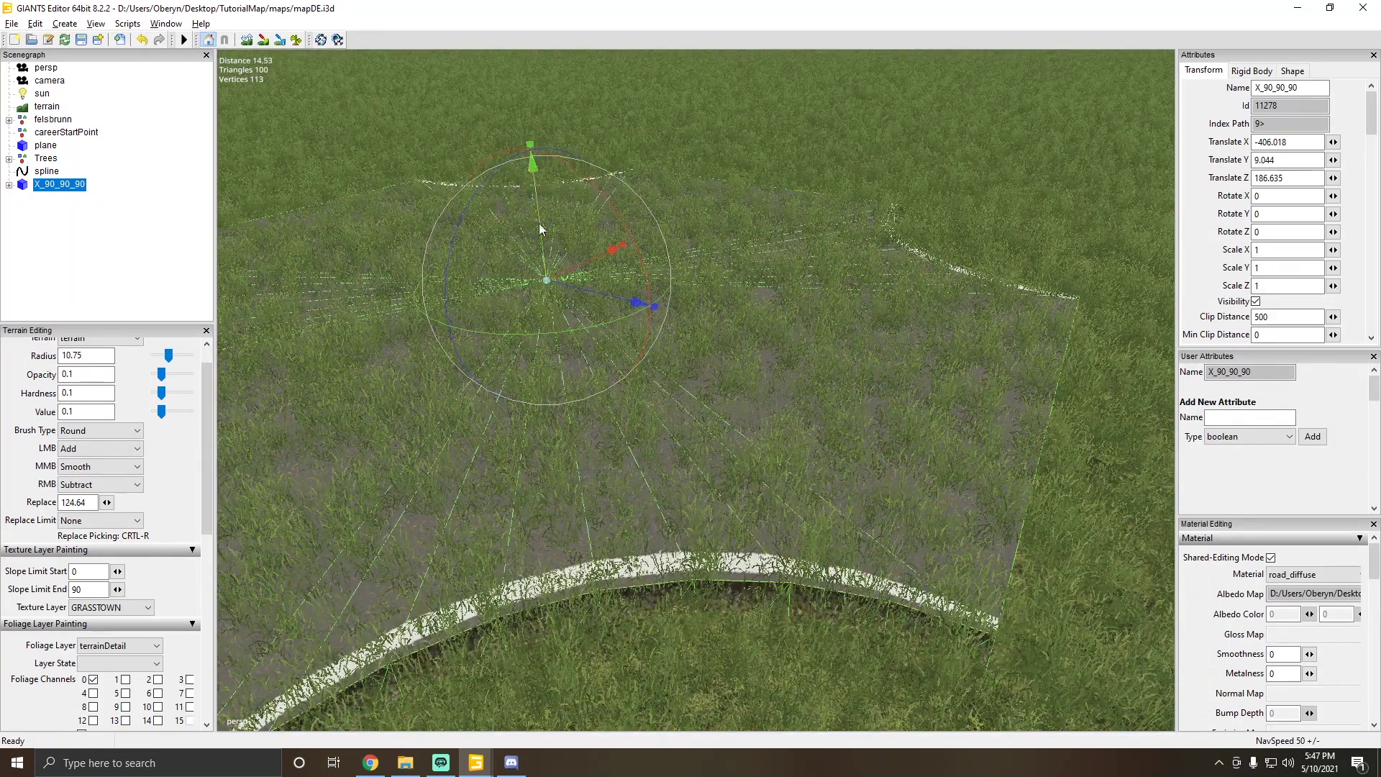
# Step: Sculpt the terrain slightly upward over one corner of the four-way crossing and set the brush radius to 8.5
pyautogui.click(247, 41)
pyautogui.moveTo(554, 450)
pyautogui.keyDown('alt'); pyautogui.mouseDown()
pyautogui.moveTo(509, 381)
pyautogui.moveTo(709, 494)
pyautogui.moveTo(442, 232)
pyautogui.mouseUp(); pyautogui.keyUp('alt')
pyautogui.scroll(-9, 575, 382)
pyautogui.click(550, 352)
pyautogui.scroll(3, 709, 493)
pyautogui.scroll(2, 672, 361)
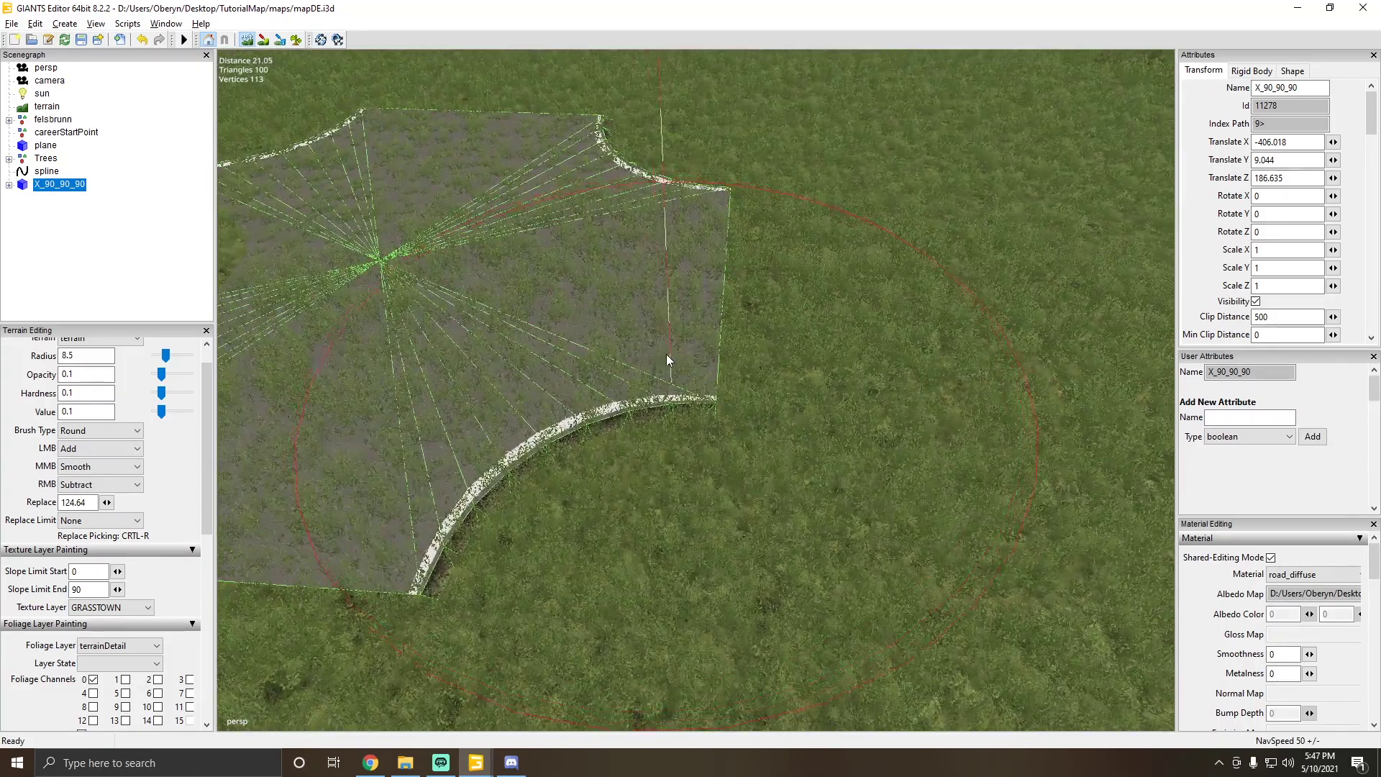
pyautogui.keyDown('alt'); pyautogui.moveTo(666, 353); pyautogui.dragTo(548, 278); pyautogui.keyUp('alt')
pyautogui.keyDown('alt'); pyautogui.moveTo(712, 324); pyautogui.dragTo(675, 369); pyautogui.keyUp('alt')
pyautogui.scroll(-3, 675, 368)
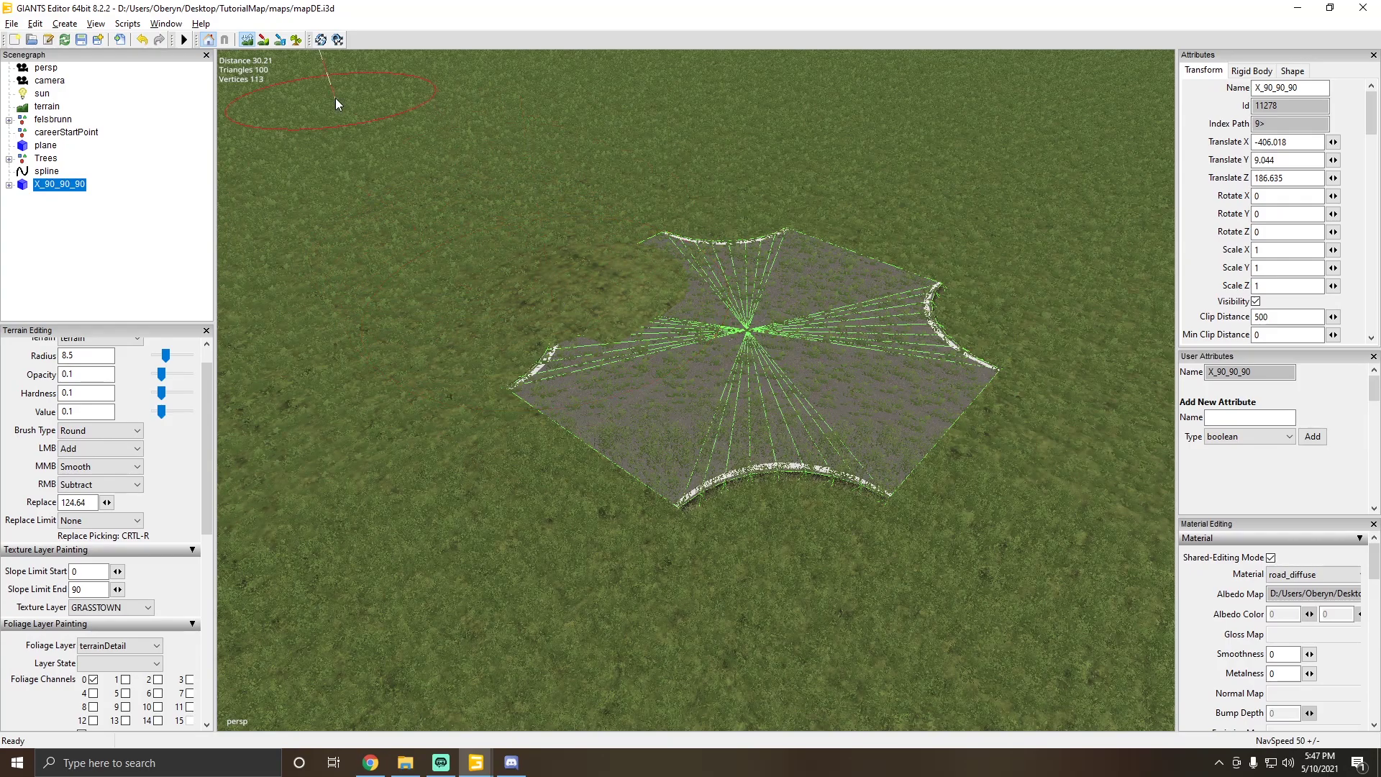
# Step: Erase the grass foliage layer on and around the four-way crossing with the foliage painting brush, then reduce its radius to 6.25
pyautogui.click(295, 39)
pyautogui.click(115, 645)
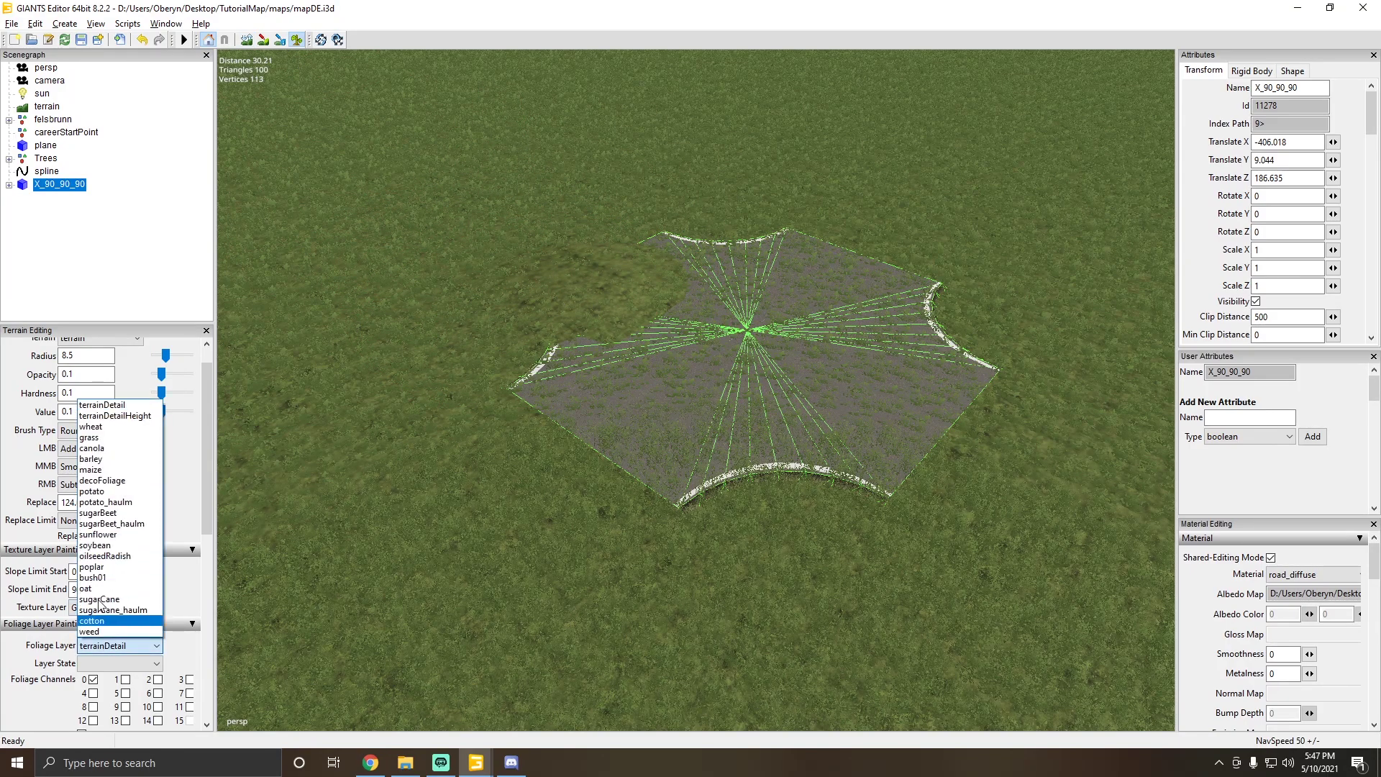
pyautogui.click(103, 437)
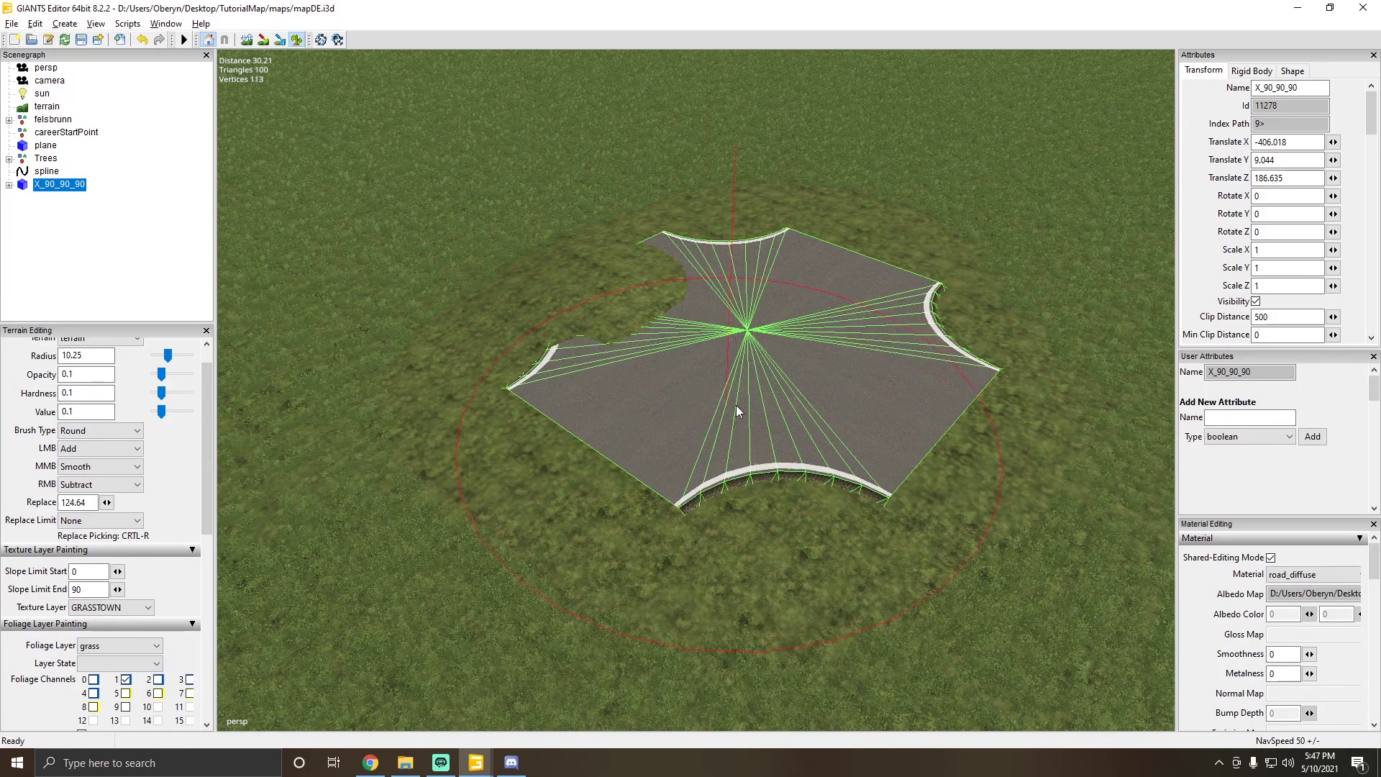
pyautogui.keyDown('ctrl'); pyautogui.scroll(-5, 666, 389); pyautogui.keyUp('ctrl')
pyautogui.scroll(4, 630, 381)
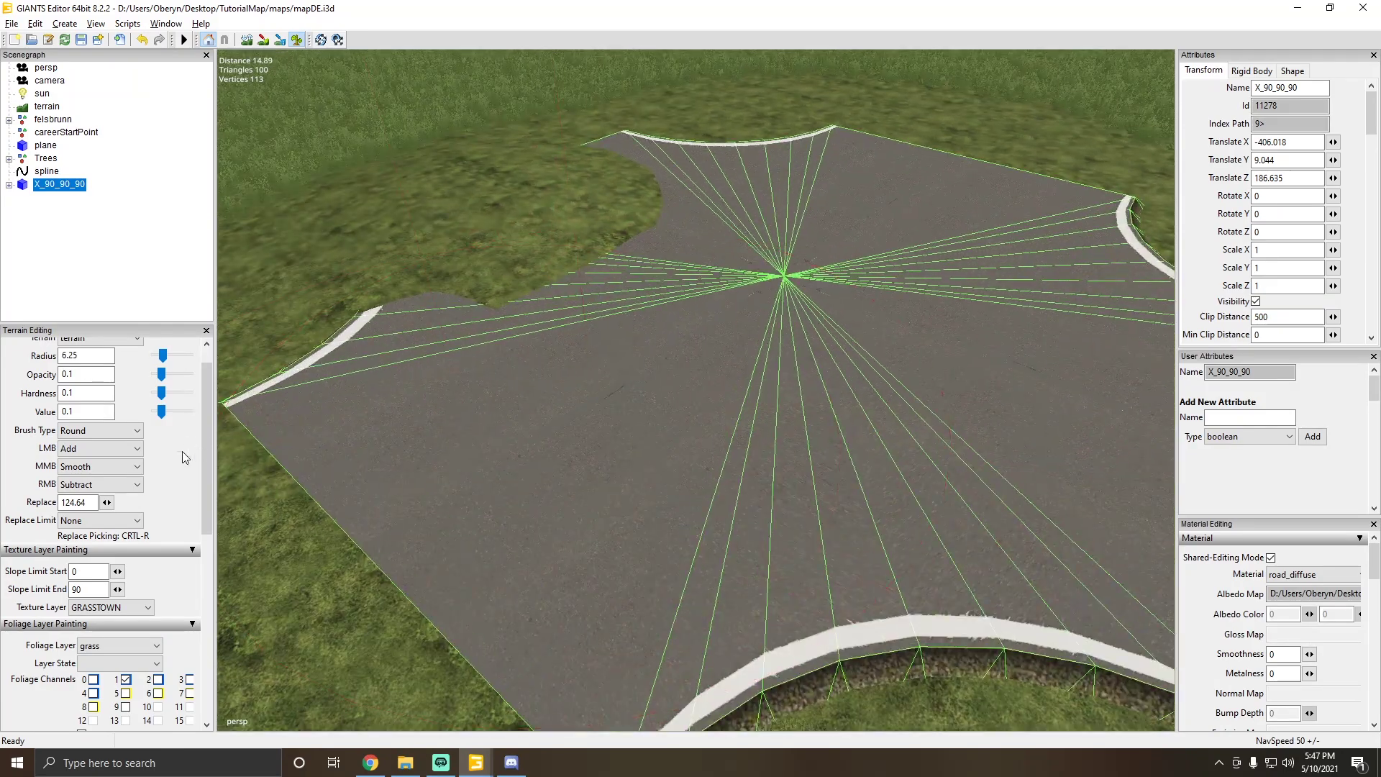
# Step: Return to terrain sculpting and set the brush radius to 5.5 and its opacity, hardness and value to 1
pyautogui.click(247, 39)
pyautogui.scroll(-2, 592, 348)
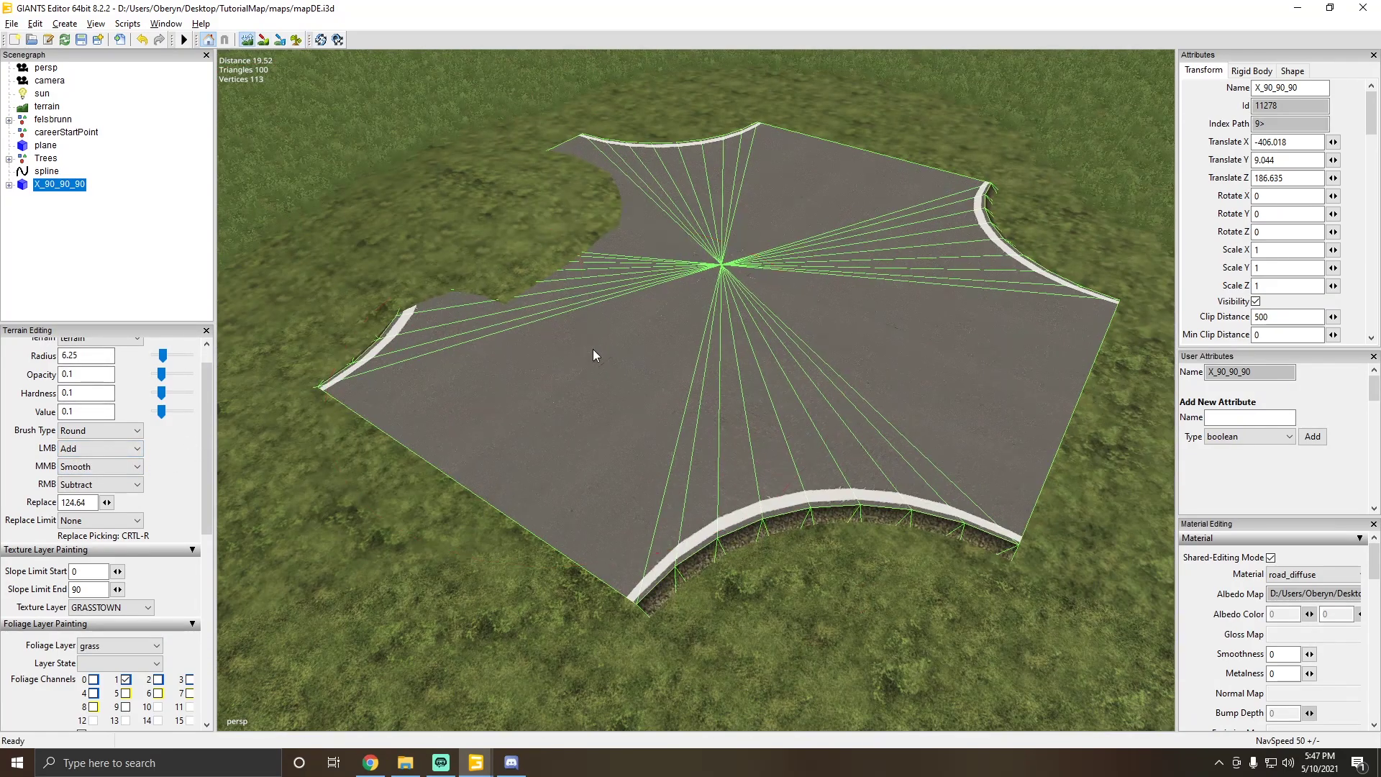
pyautogui.scroll(-2, 332, 426)
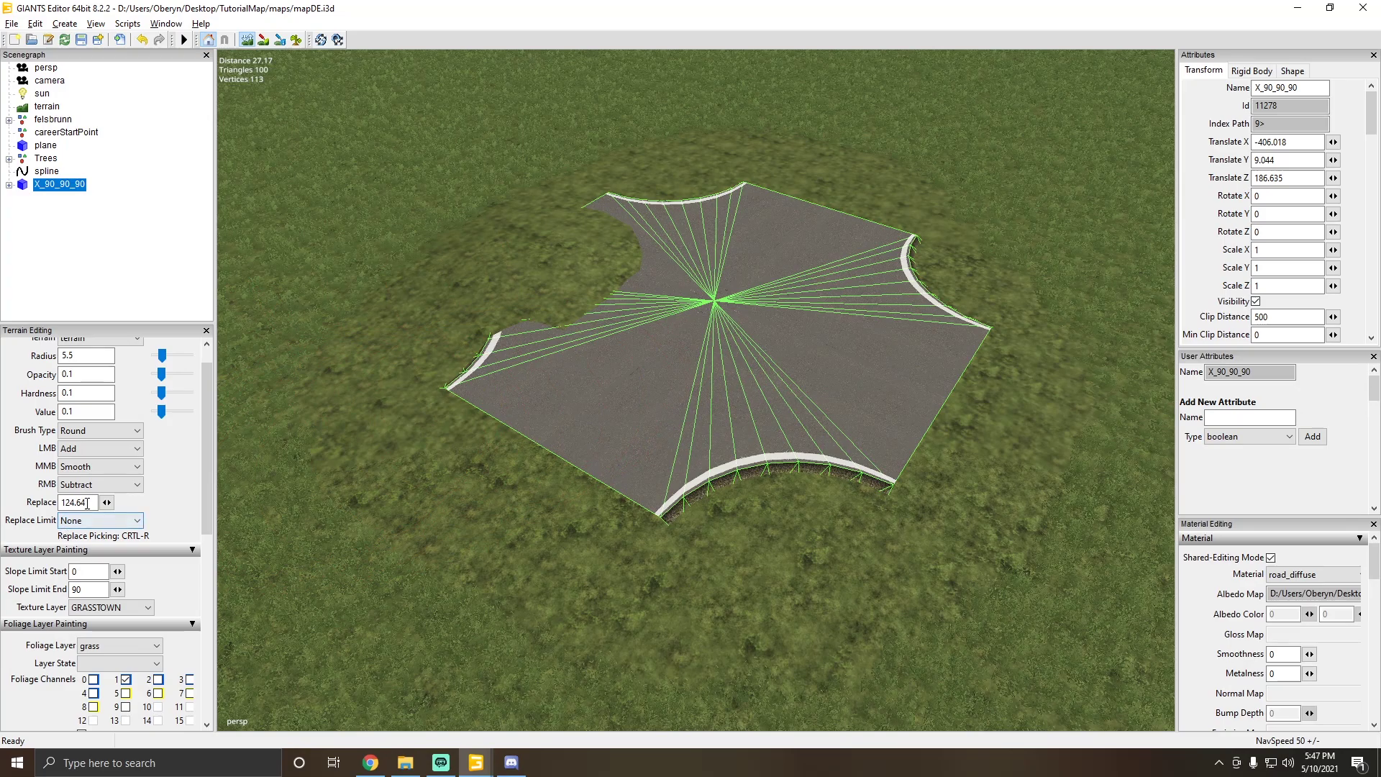
pyautogui.doubleClick(87, 375)
pyautogui.write('1')
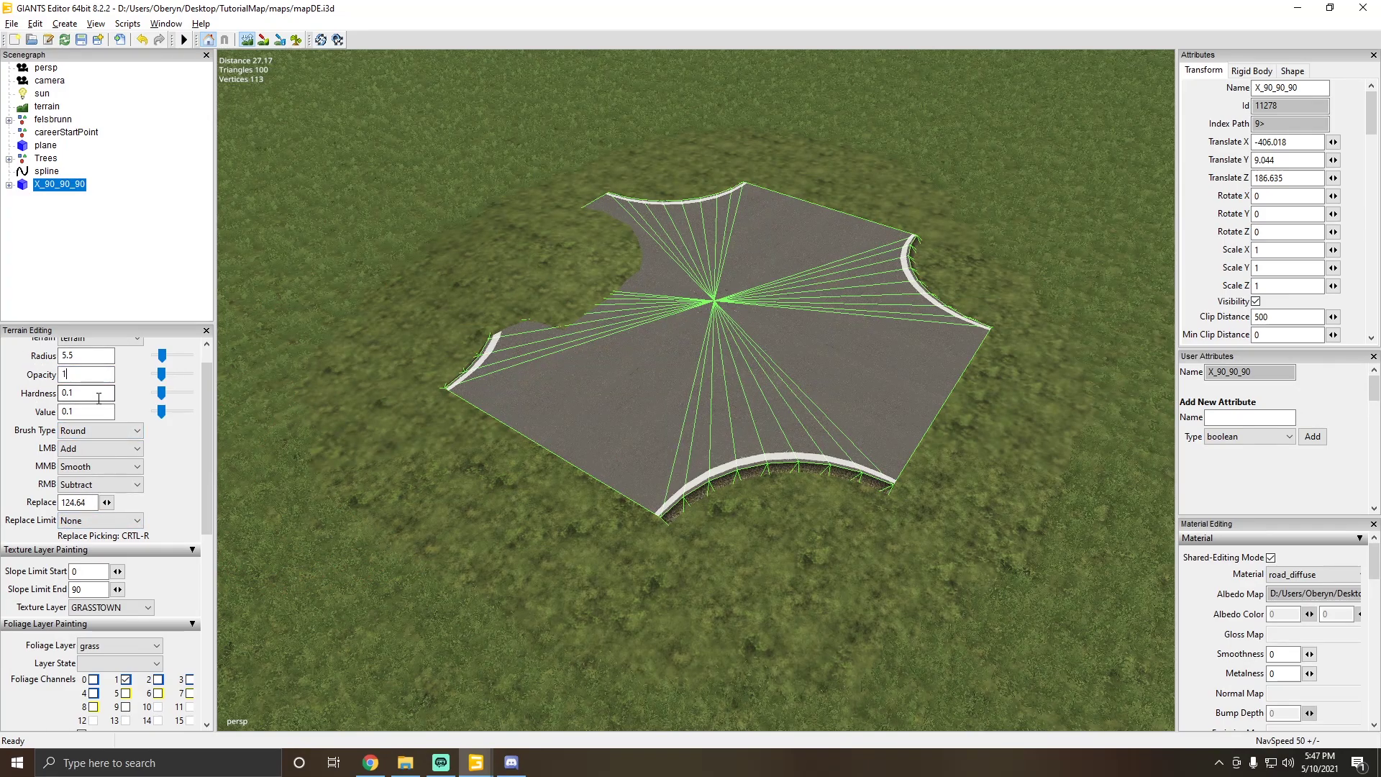
pyautogui.doubleClick(93, 393)
pyautogui.write('1')
pyautogui.doubleClick(86, 411)
pyautogui.write('1')
pyautogui.click(86, 355)
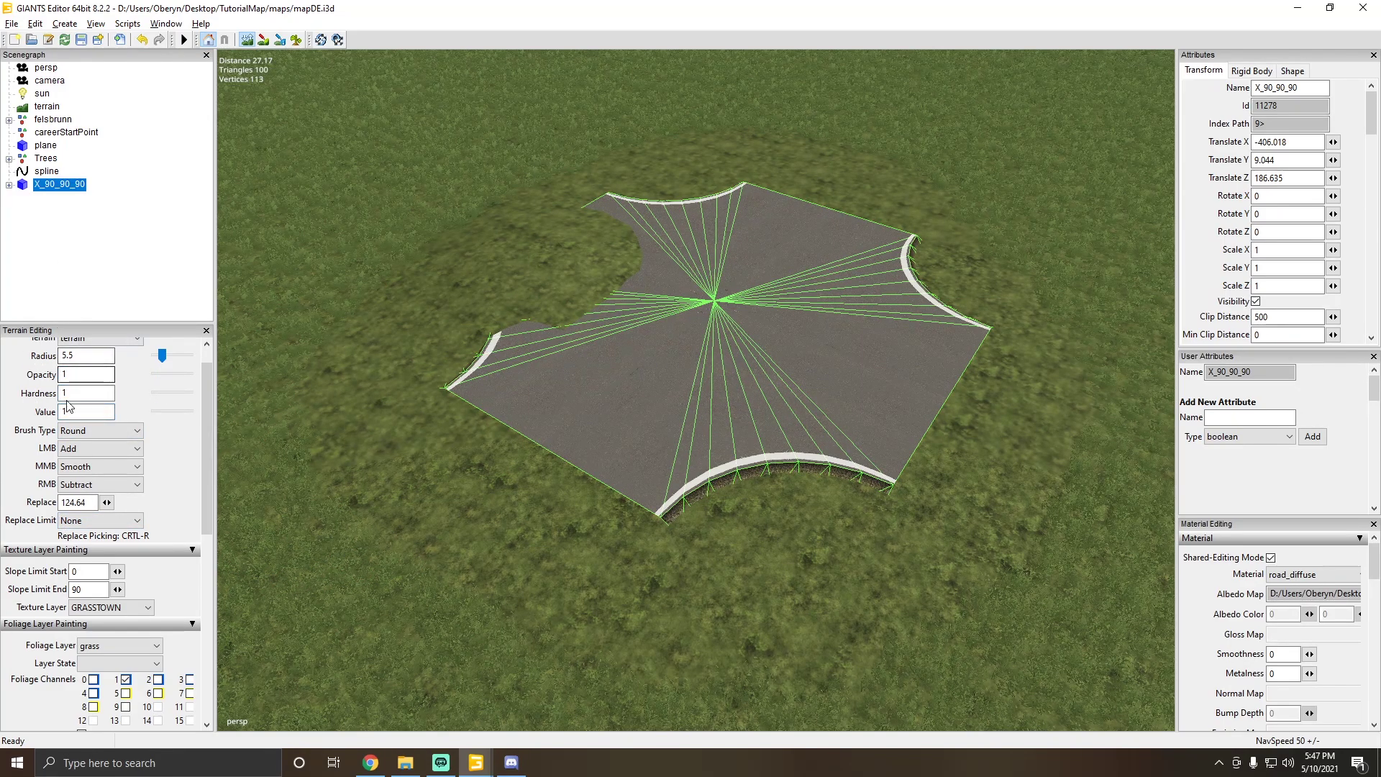
# Step: Set the primary brush action to Replace with radius 7, try it on the terrain at the four-way crossing, and undo the stroke
pyautogui.click(86, 448)
pyautogui.click(87, 500)
pyautogui.scroll(3, 679, 325)
pyautogui.click(679, 325)
pyautogui.hotkey('ctrl', 'z')
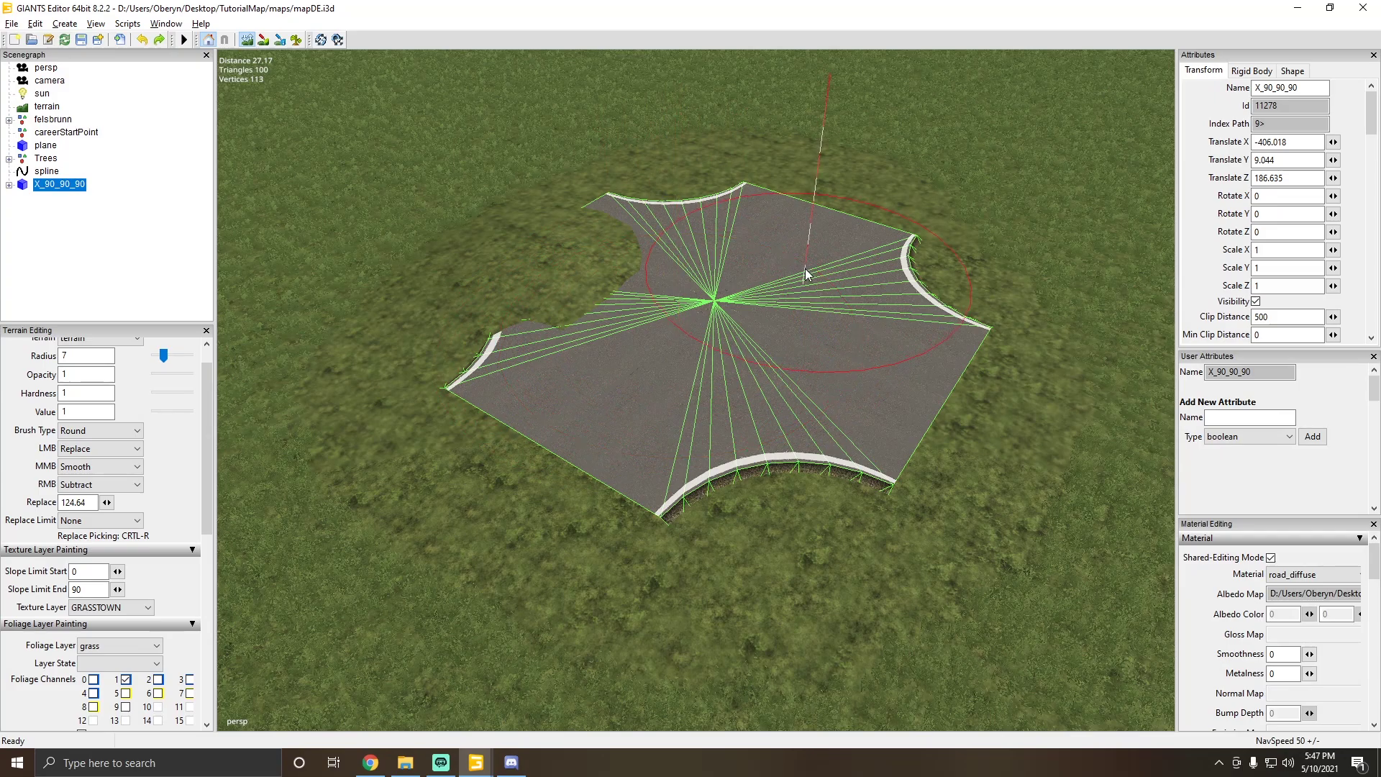
# Step: Try replacing the terrain height over the four-way crossing at 124.64 and undo the stroke
pyautogui.click(803, 308)
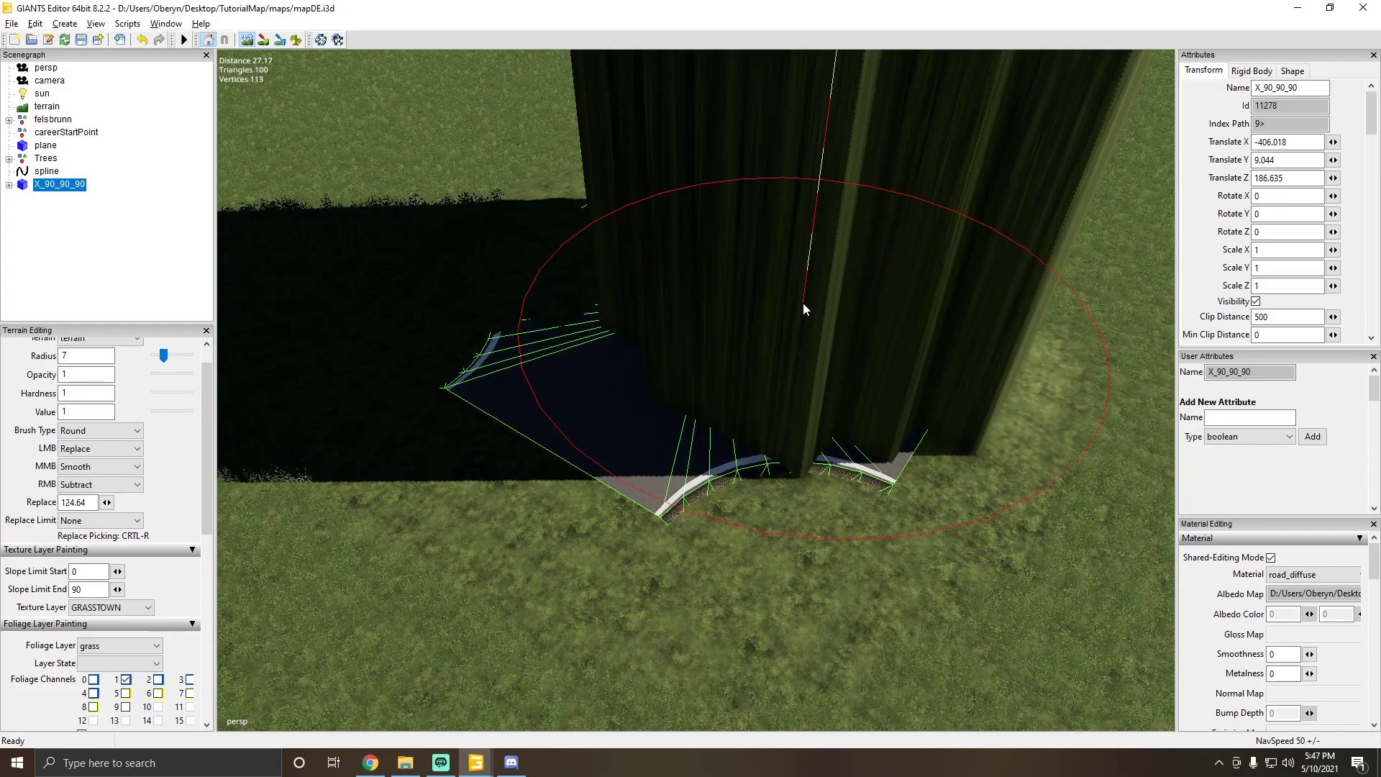
pyautogui.hotkey('ctrl', 'z')
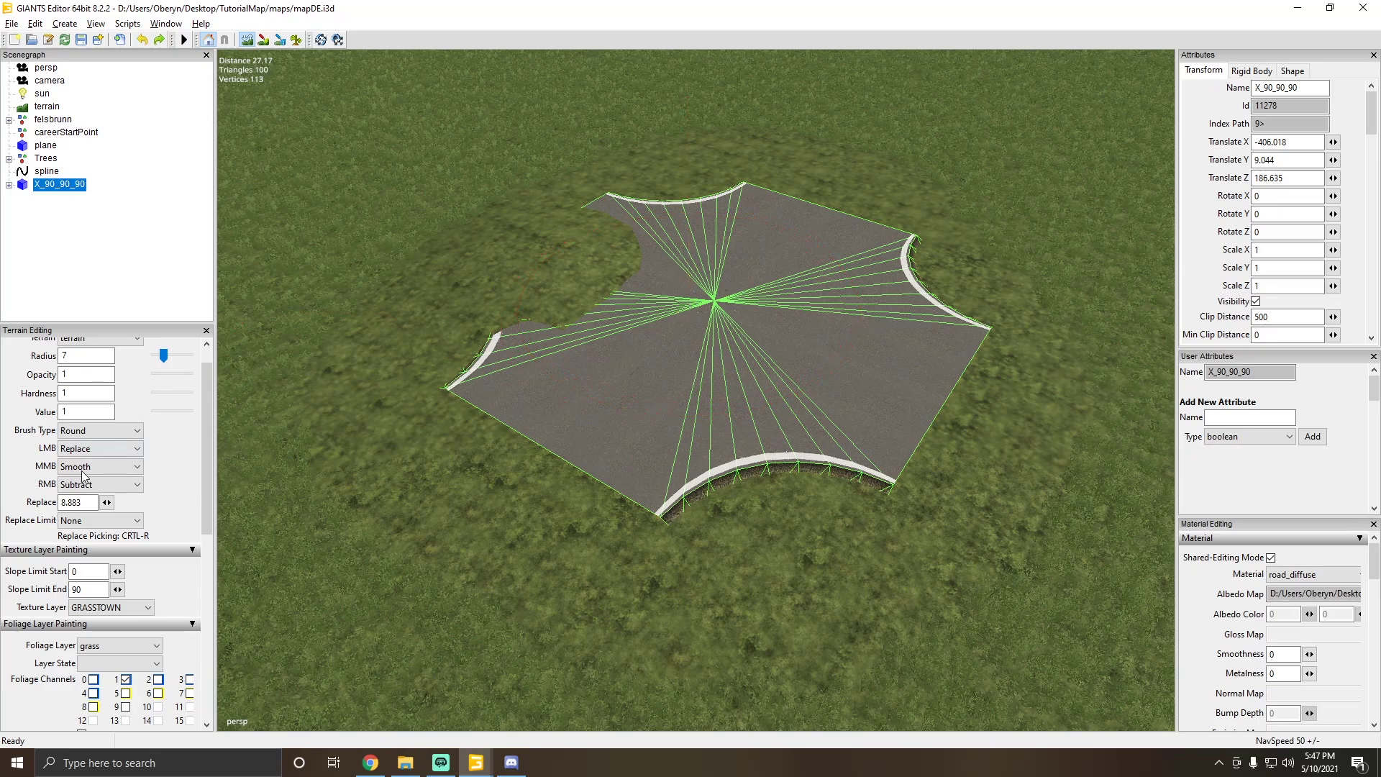
# Step: Level the raised terrain covering the crossing's corner with the Replace brush at height 8.883, enlarging the brush radius to 10.5
pyautogui.click(69, 450)
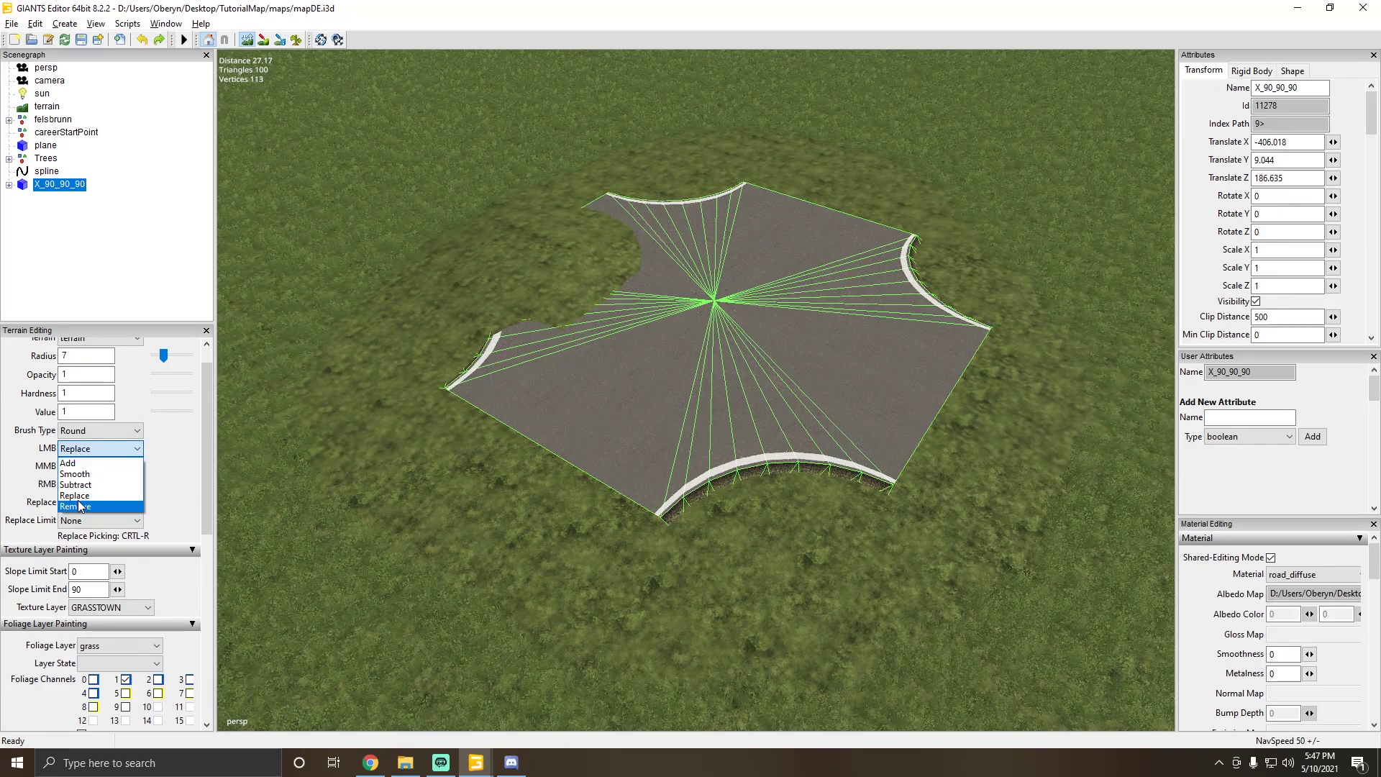
pyautogui.click(75, 496)
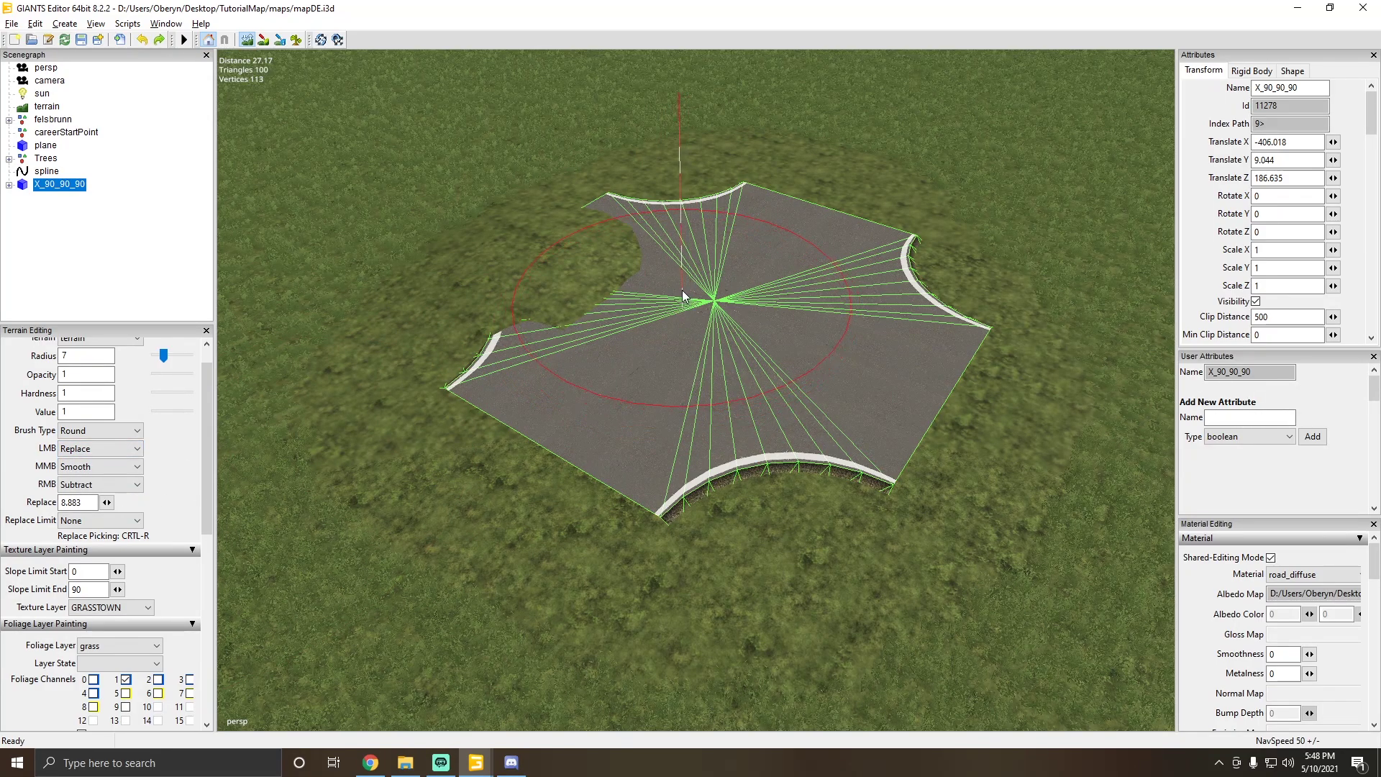
pyautogui.moveTo(683, 294); pyautogui.dragTo(590, 274)
pyautogui.keyDown('ctrl'); pyautogui.scroll(5, 590, 274); pyautogui.keyUp('ctrl')
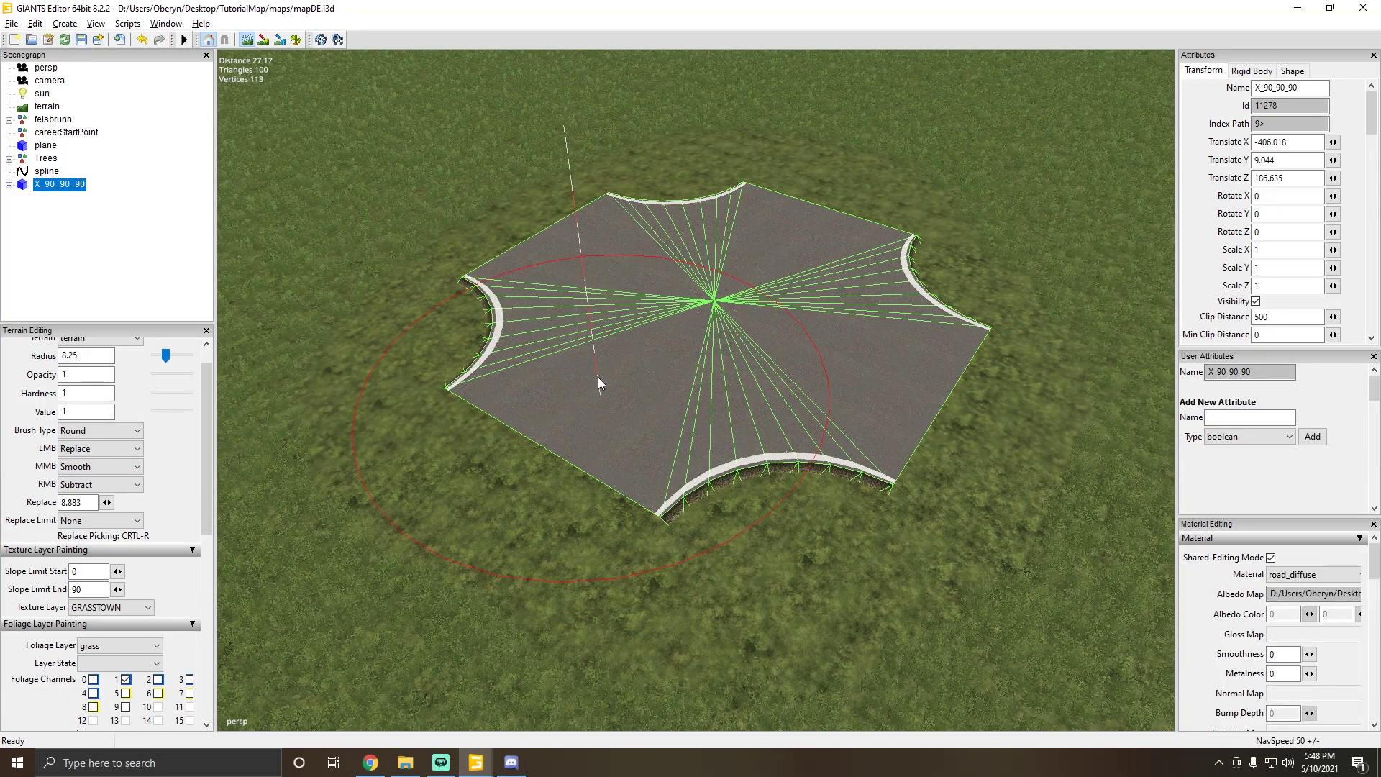
pyautogui.moveTo(598, 376)
pyautogui.keyDown('alt'); pyautogui.mouseDown()
pyautogui.moveTo(554, 332)
pyautogui.moveTo(829, 361)
pyautogui.moveTo(703, 405)
pyautogui.moveTo(641, 381)
pyautogui.mouseUp(); pyautogui.keyUp('alt')
pyautogui.keyDown('ctrl'); pyautogui.scroll(9, 642, 381); pyautogui.keyUp('ctrl')
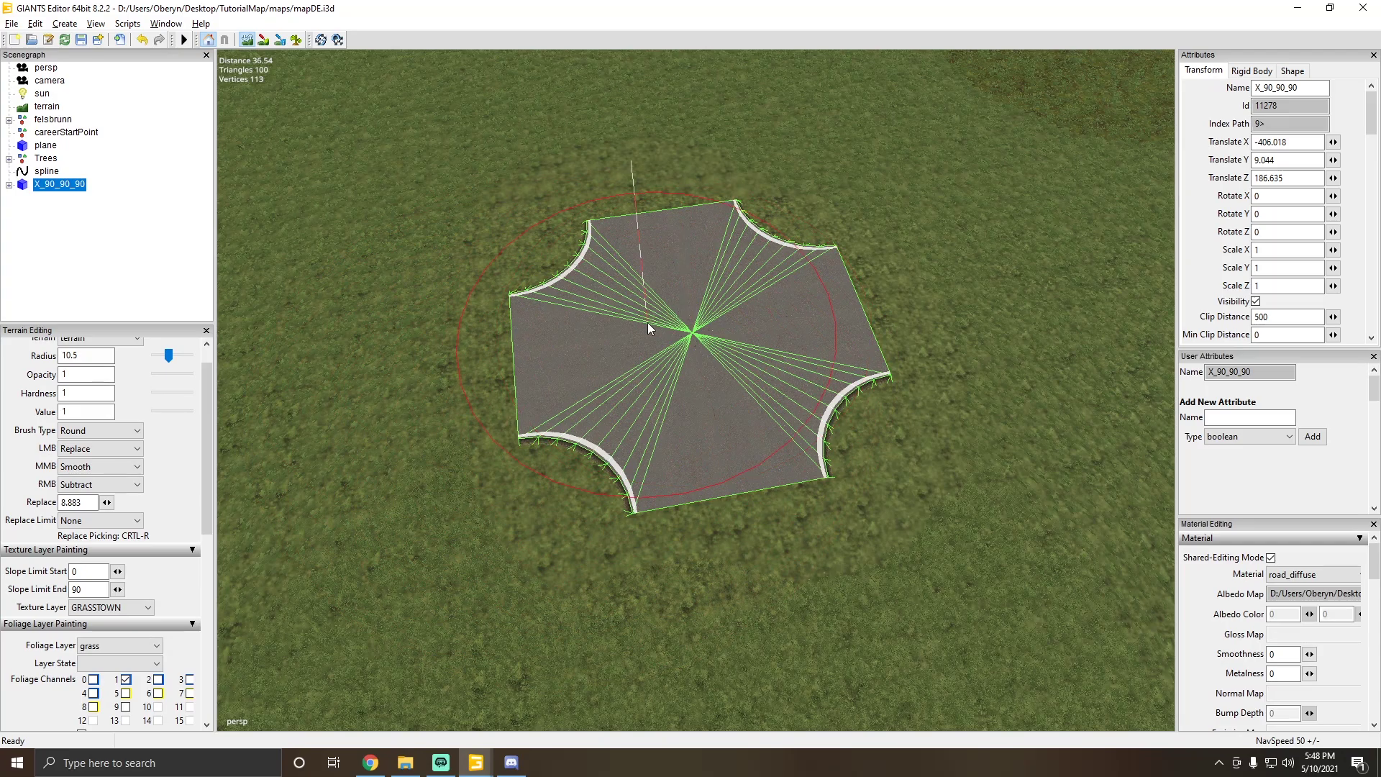
# Step: Enlarge the brush radius to 18.5 for the ground around the four-way crossing
pyautogui.scroll(5, 647, 323)
pyautogui.moveTo(688, 270)
pyautogui.keyDown('alt'); pyautogui.mouseDown()
pyautogui.moveTo(494, 245)
pyautogui.moveTo(577, 196)
pyautogui.mouseUp(); pyautogui.keyUp('alt')
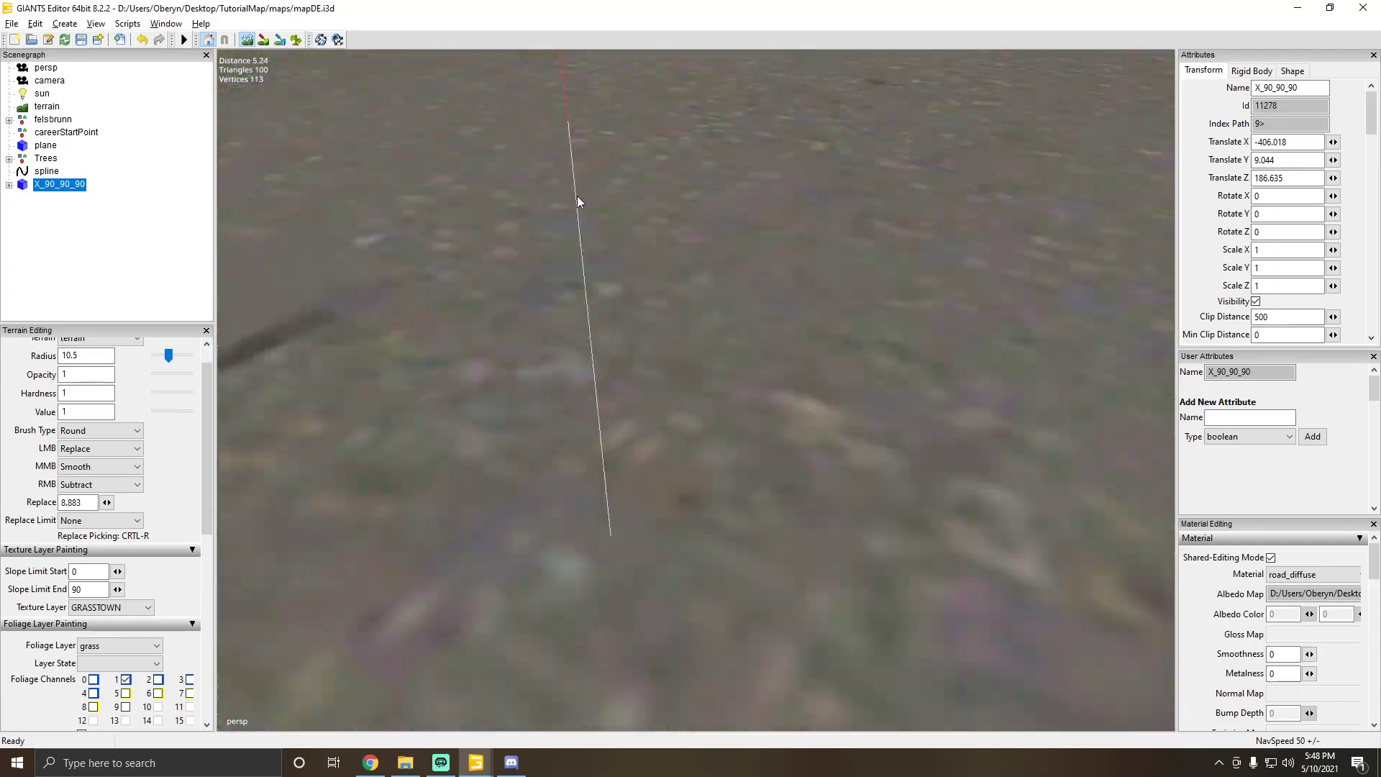
pyautogui.scroll(-5, 681, 315)
pyautogui.keyDown('ctrl'); pyautogui.scroll(10, 669, 321); pyautogui.keyUp('ctrl')
pyautogui.keyDown('ctrl'); pyautogui.scroll(3, 658, 317); pyautogui.keyUp('ctrl')
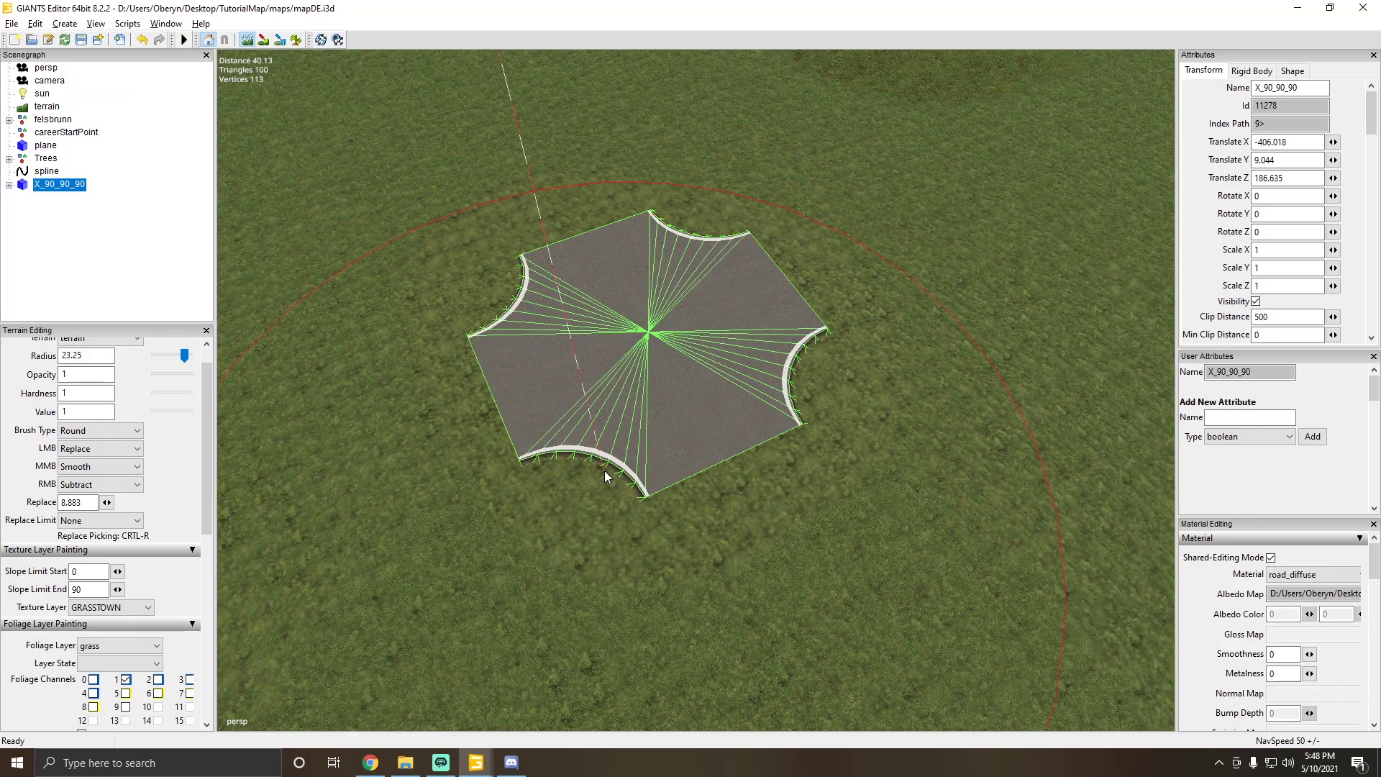
pyautogui.keyDown('ctrl'); pyautogui.scroll(-3, 604, 470); pyautogui.keyUp('ctrl')
pyautogui.scroll(2, 682, 438)
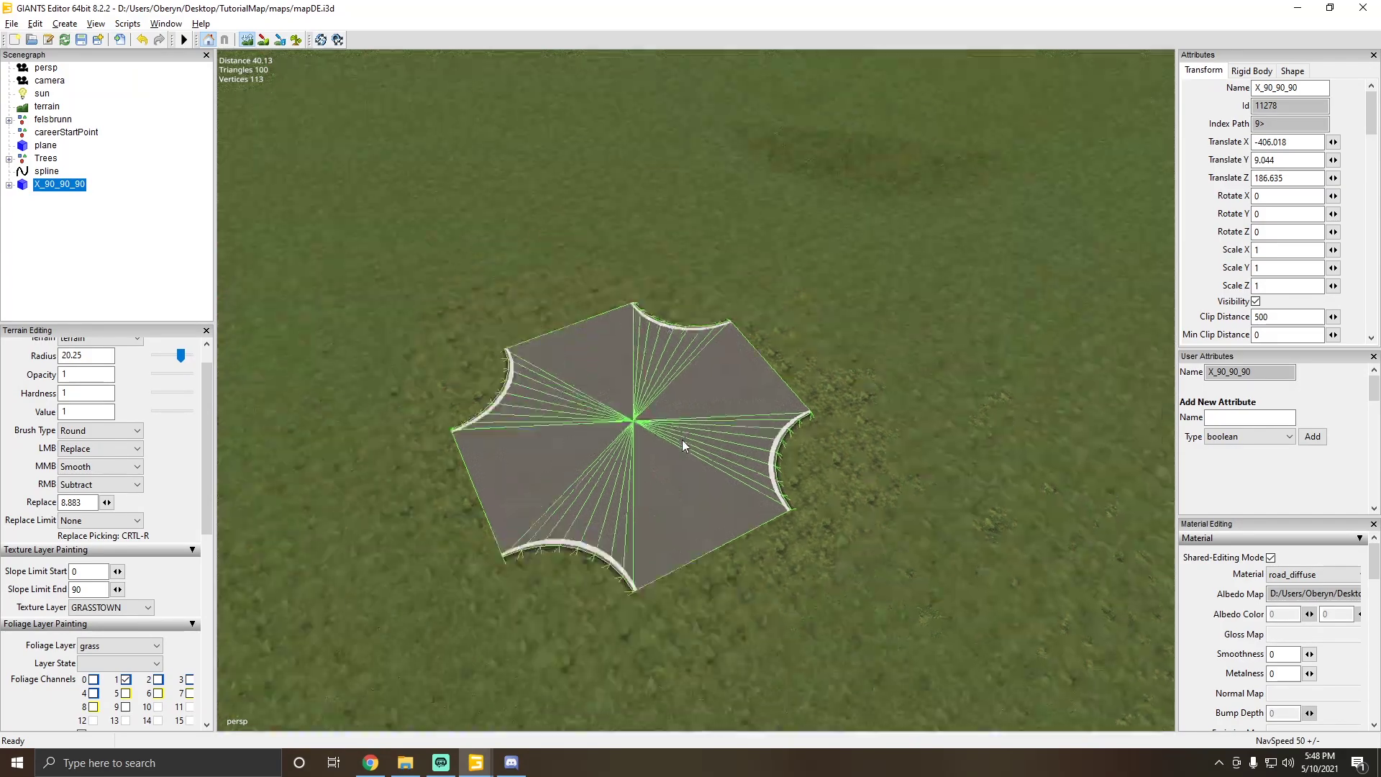
pyautogui.scroll(4, 702, 348)
pyautogui.keyDown('alt'); pyautogui.moveTo(702, 348); pyautogui.dragTo(678, 351); pyautogui.keyUp('alt')
pyautogui.keyDown('ctrl'); pyautogui.scroll(-2, 849, 151); pyautogui.keyUp('ctrl')
pyautogui.keyDown('ctrl'); pyautogui.scroll(-1, 848, 151); pyautogui.keyUp('ctrl')
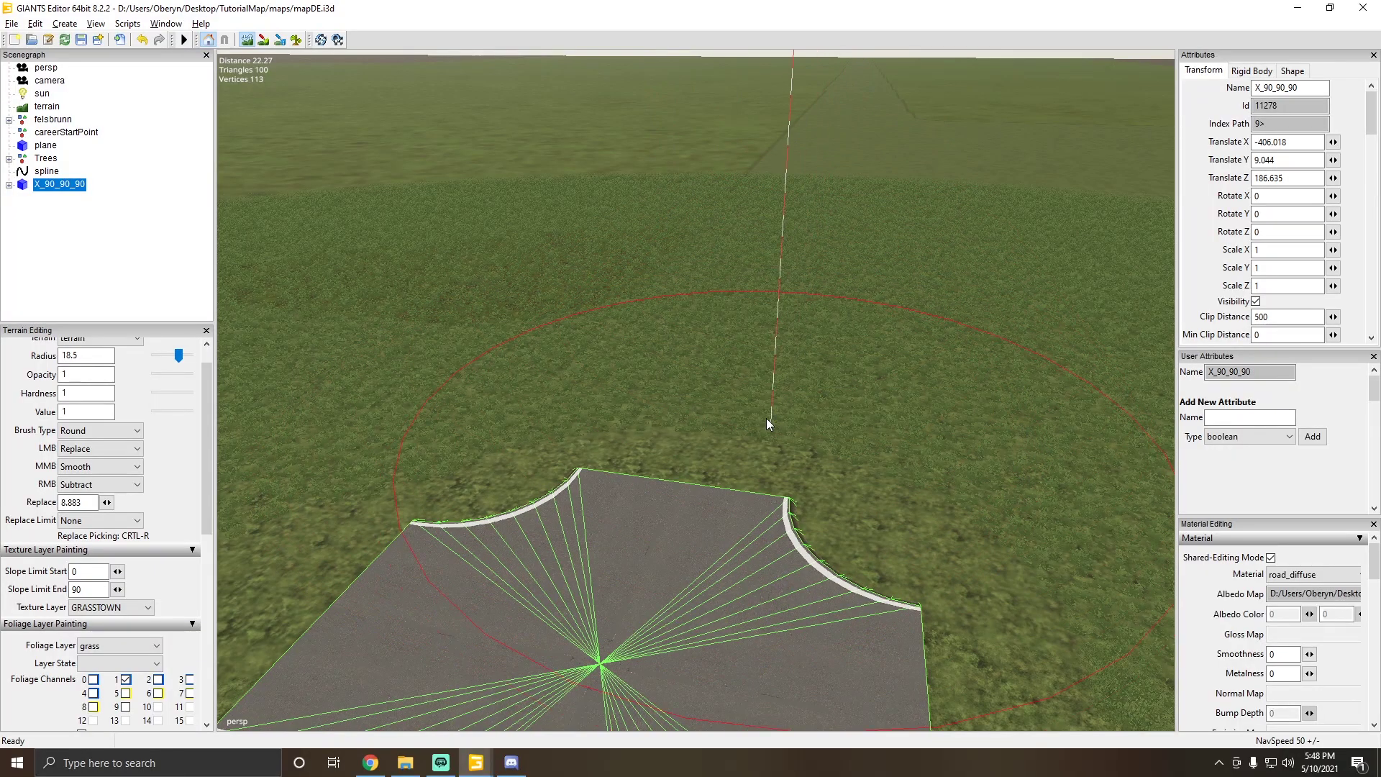
# Step: Examine from several angles how the levelled terrain around the crossing meets the surrounding ground
pyautogui.scroll(3, 660, 527)
pyautogui.keyDown('alt'); pyautogui.moveTo(686, 476); pyautogui.dragTo(403, 528); pyautogui.keyUp('alt')
pyautogui.scroll(-5, 403, 528)
pyautogui.scroll(-3, 591, 483)
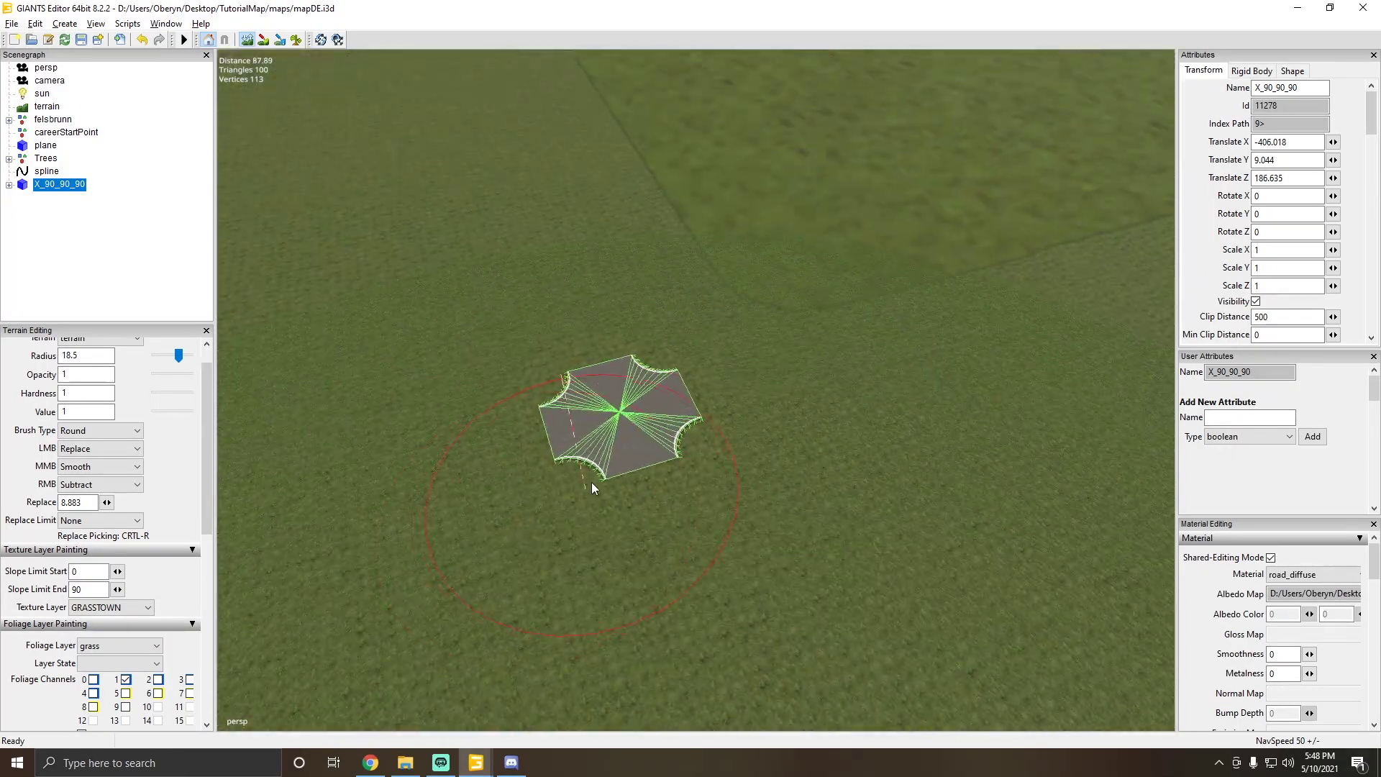
pyautogui.scroll(6, 784, 415)
pyautogui.moveTo(736, 382)
pyautogui.keyDown('alt'); pyautogui.mouseDown()
pyautogui.moveTo(561, 284)
pyautogui.moveTo(571, 253)
pyautogui.moveTo(658, 401)
pyautogui.mouseUp(); pyautogui.keyUp('alt')
pyautogui.keyDown('alt'); pyautogui.moveTo(812, 397); pyautogui.dragTo(860, 420); pyautogui.keyUp('alt')
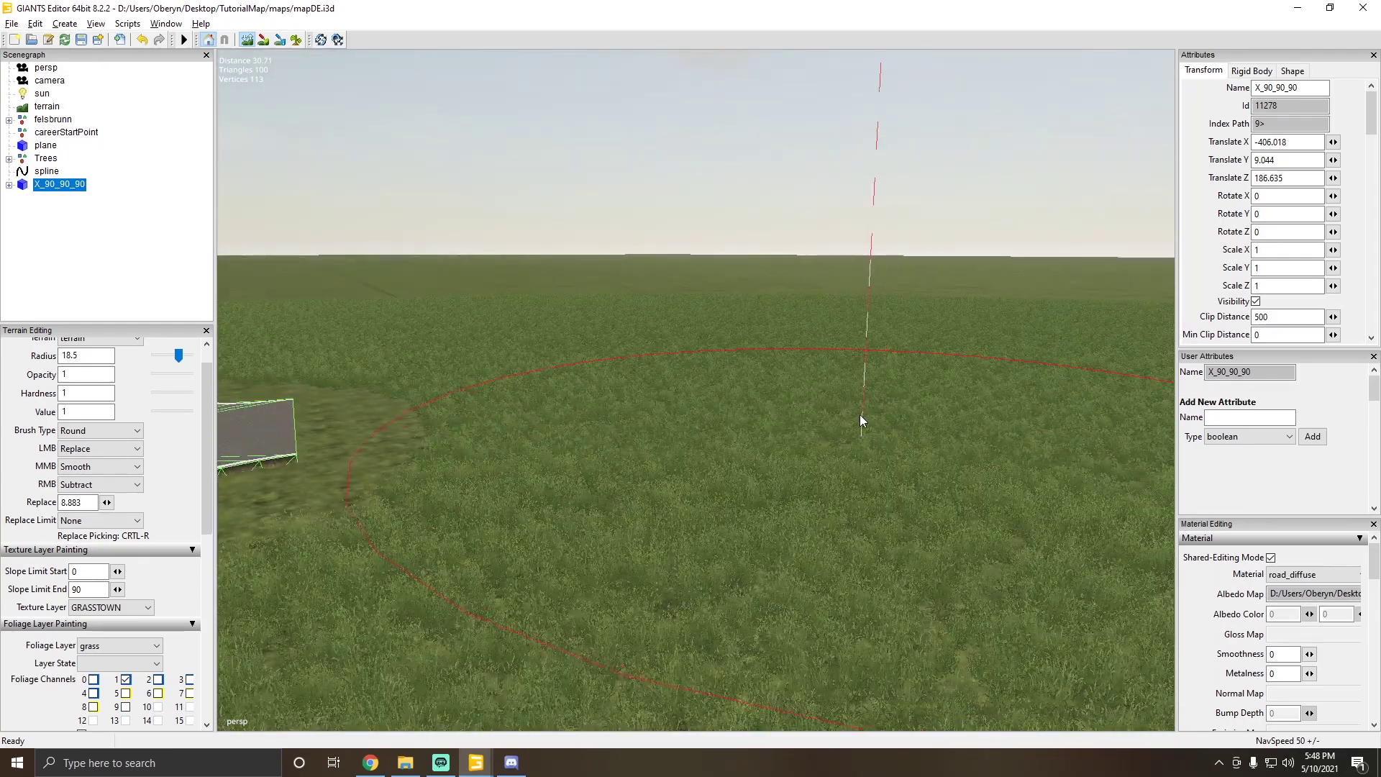
pyautogui.keyDown('alt'); pyautogui.moveTo(1058, 431); pyautogui.dragTo(762, 414); pyautogui.keyUp('alt')
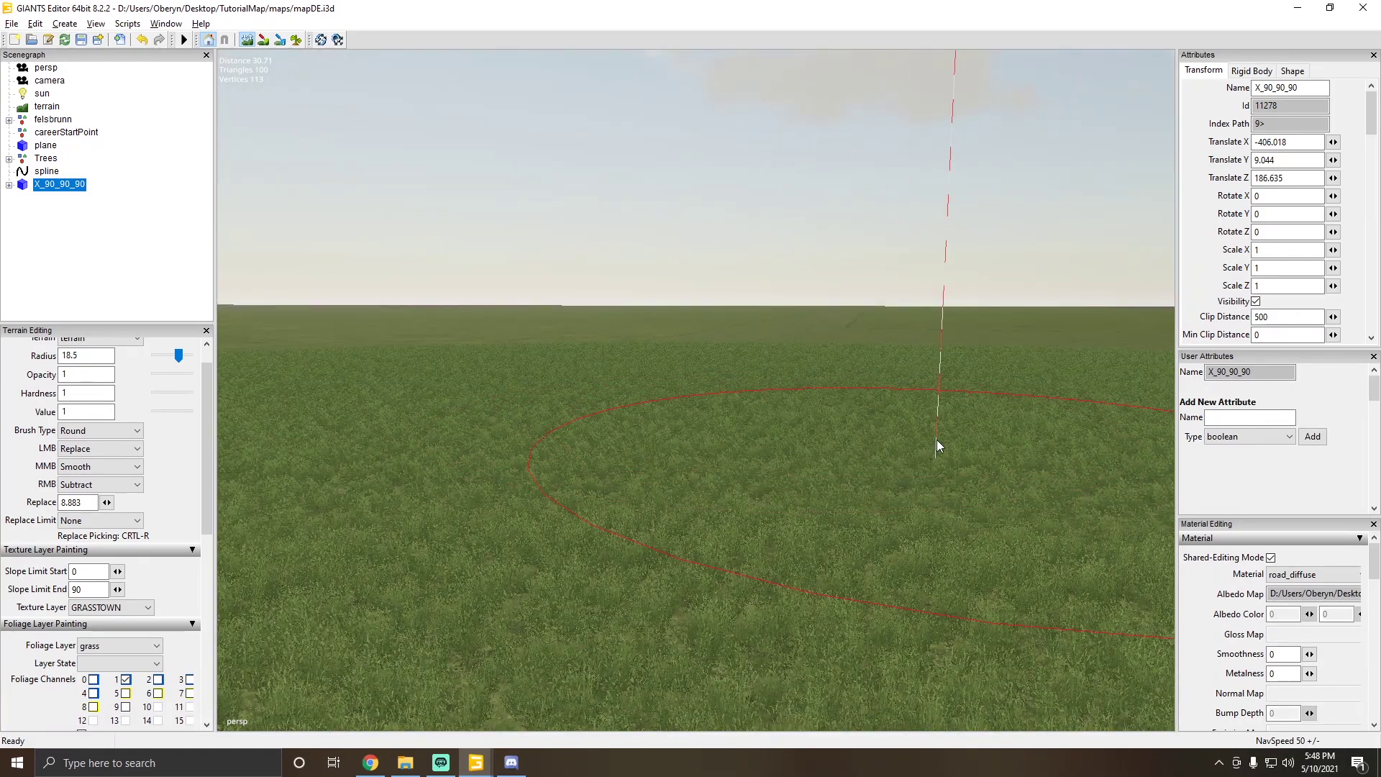
pyautogui.moveTo(271, 432)
pyautogui.keyDown('alt'); pyautogui.mouseDown()
pyautogui.moveTo(412, 424)
pyautogui.moveTo(427, 449)
pyautogui.moveTo(585, 472)
pyautogui.mouseUp(); pyautogui.keyUp('alt')
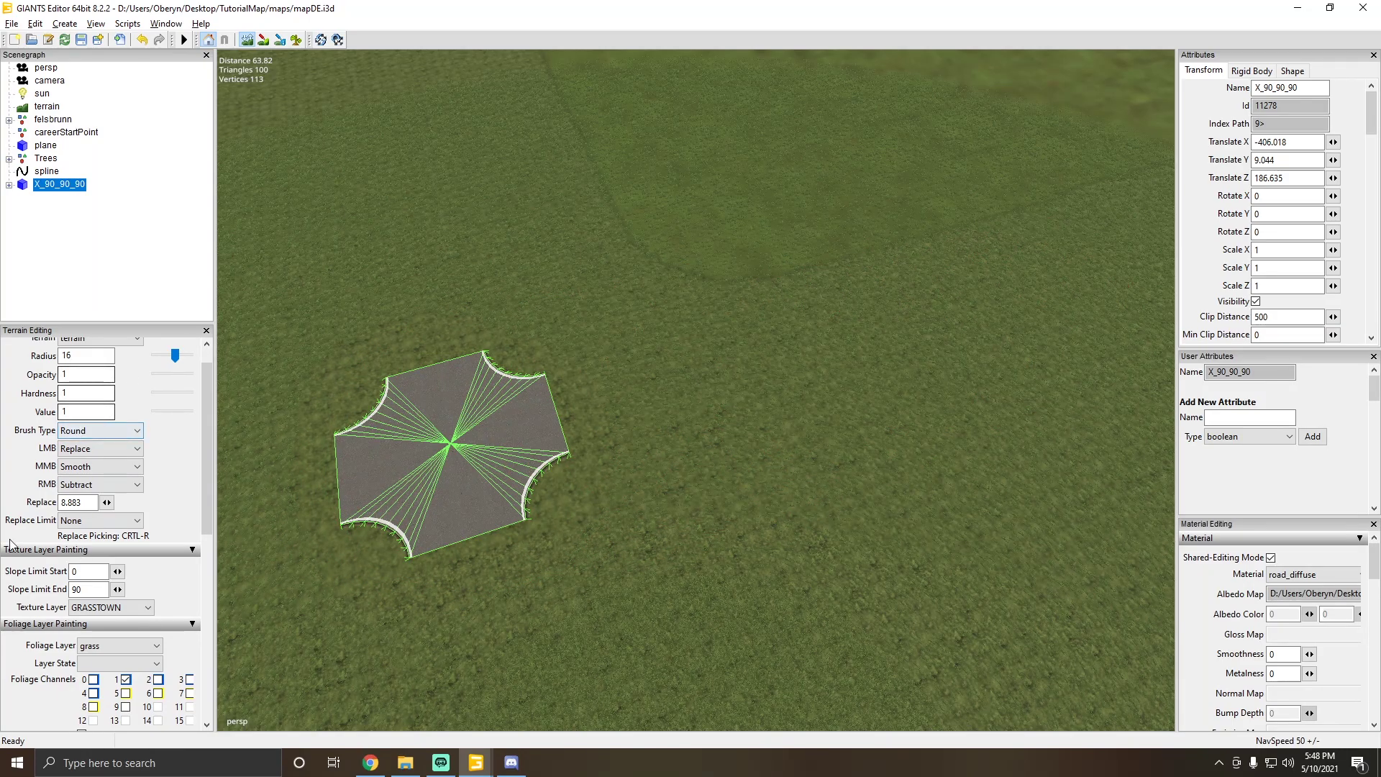
# Step: Set the replace height to 3, sink the terrain beside the crossing, and reduce the brush radius to 10.25
pyautogui.click(77, 502)
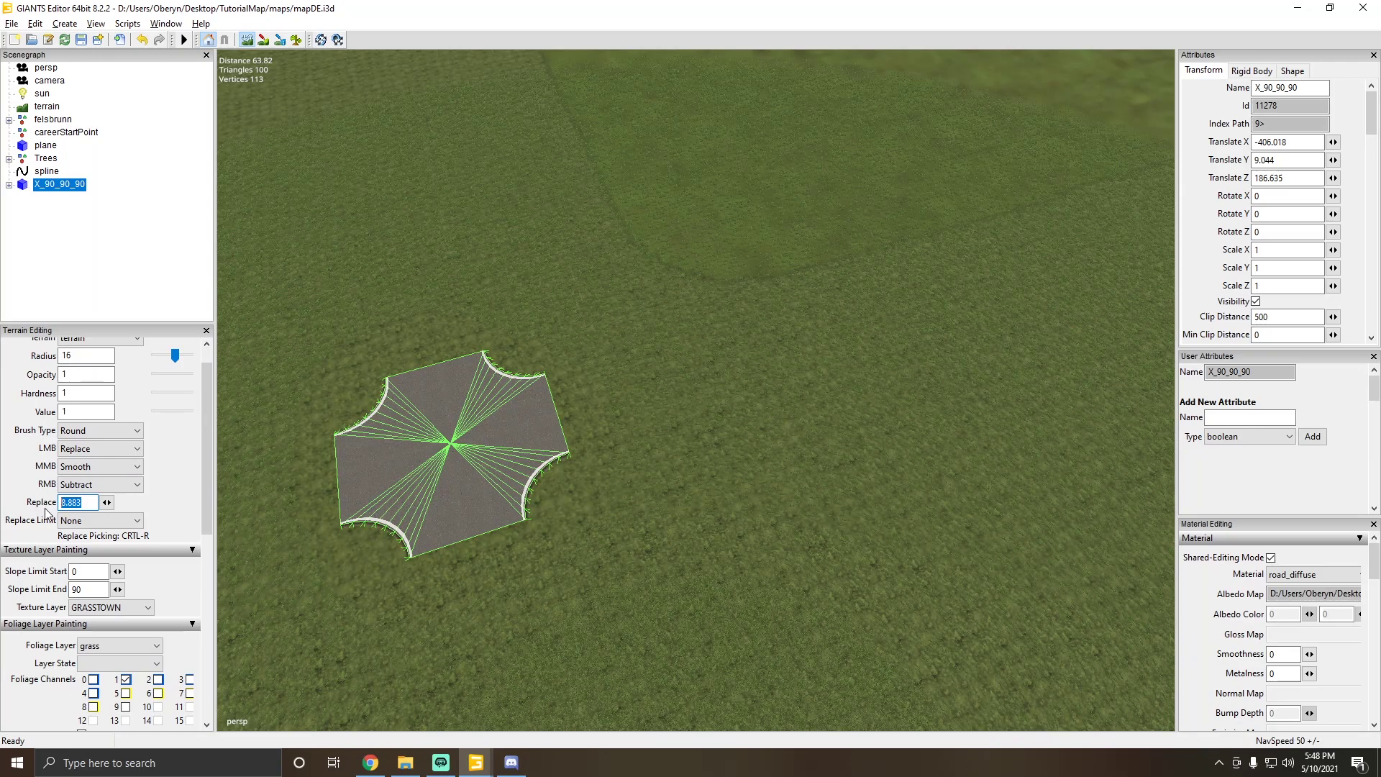
pyautogui.write('3')
pyautogui.moveTo(973, 324)
pyautogui.mouseDown()
pyautogui.moveTo(909, 373)
pyautogui.moveTo(728, 400)
pyautogui.mouseUp()
pyautogui.scroll(8, 670, 368)
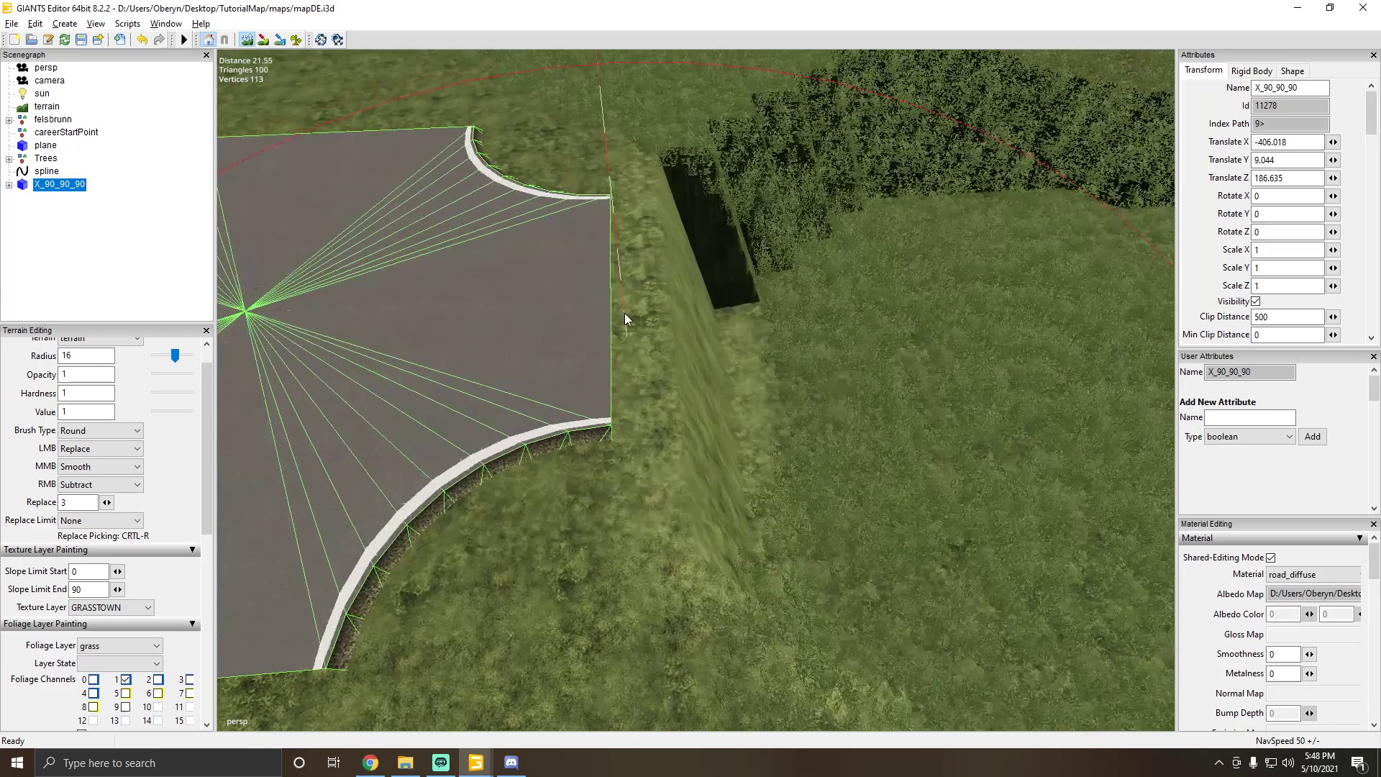
pyautogui.scroll(-8, 593, 315)
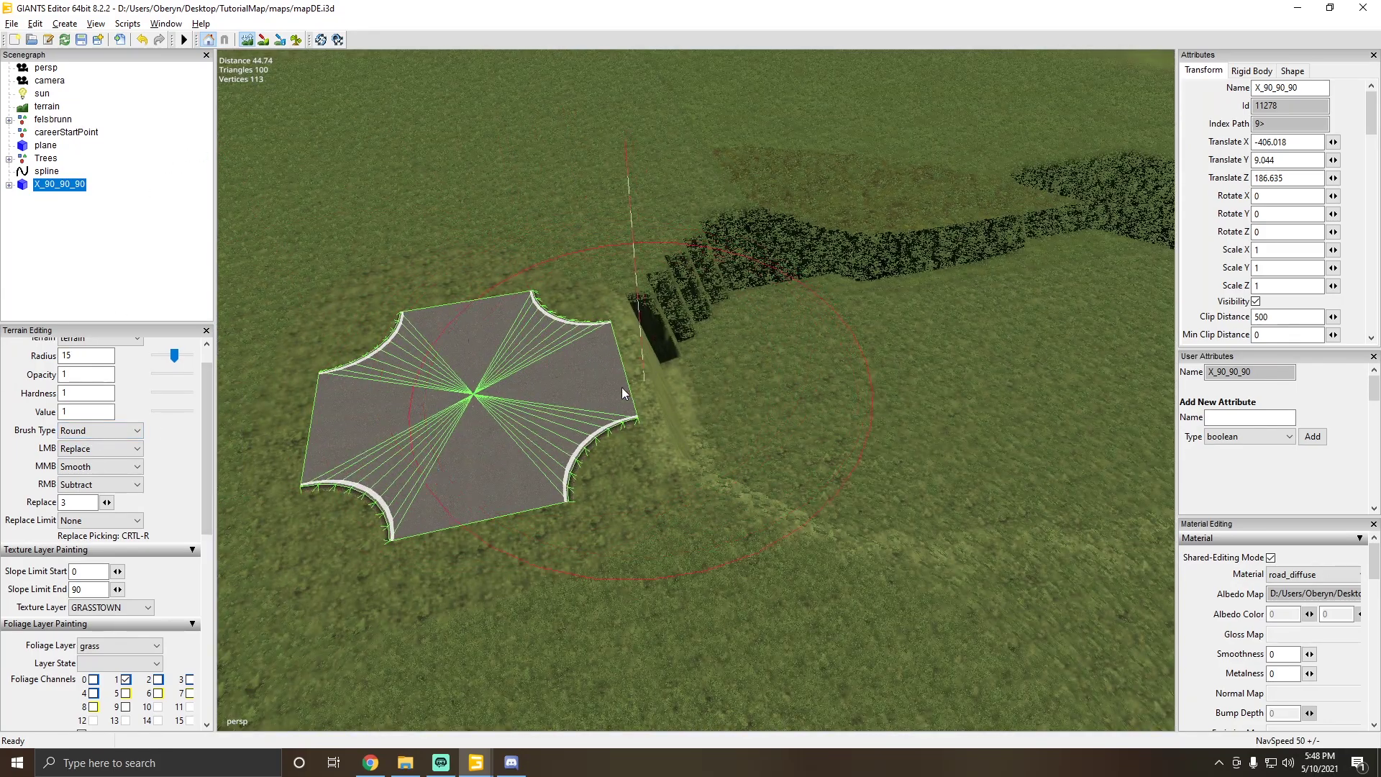
pyautogui.moveTo(990, 355); pyautogui.dragTo(1027, 194, button='middle')
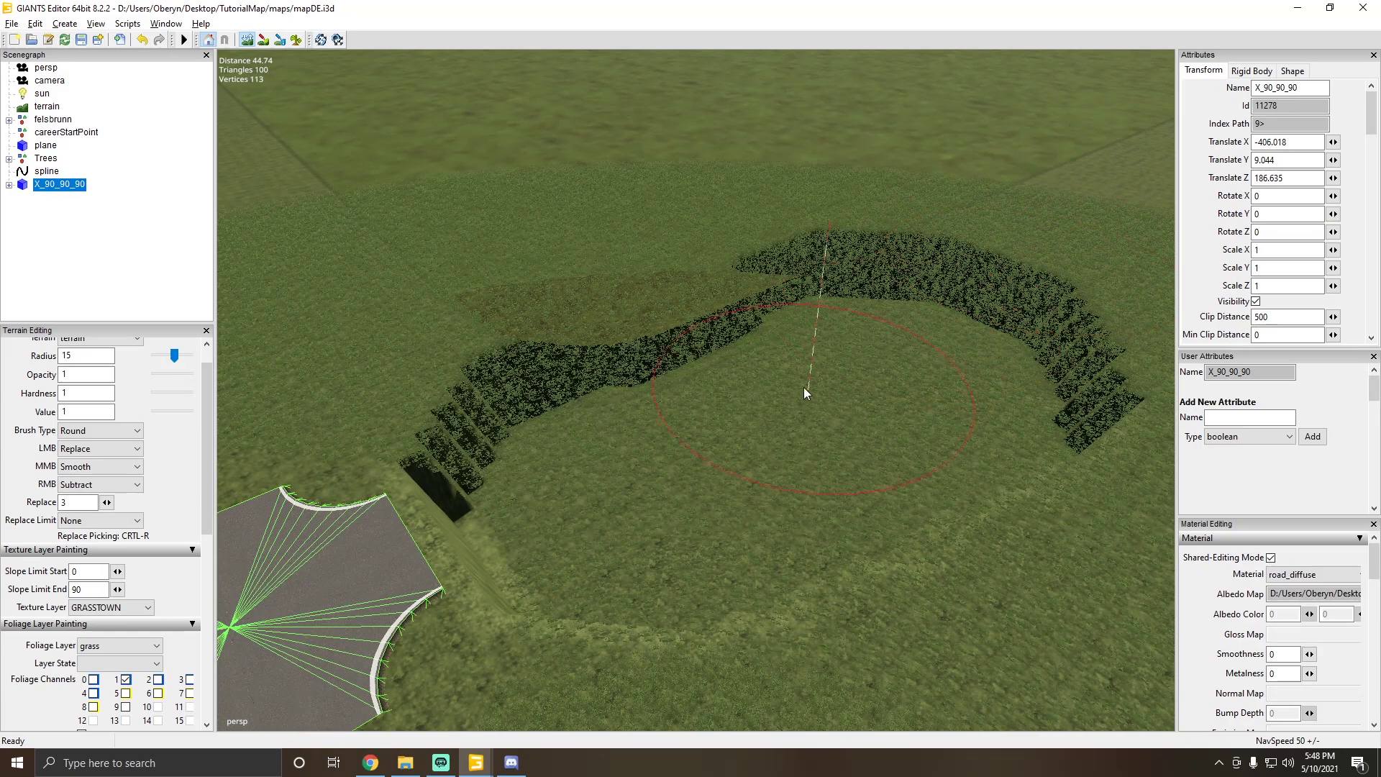
pyautogui.moveTo(387, 592)
pyautogui.keyDown('alt'); pyautogui.mouseDown()
pyautogui.moveTo(369, 564)
pyautogui.moveTo(412, 555)
pyautogui.mouseUp(); pyautogui.keyUp('alt')
pyautogui.scroll(-1, 450, 460)
pyautogui.scroll(-5, 450, 460)
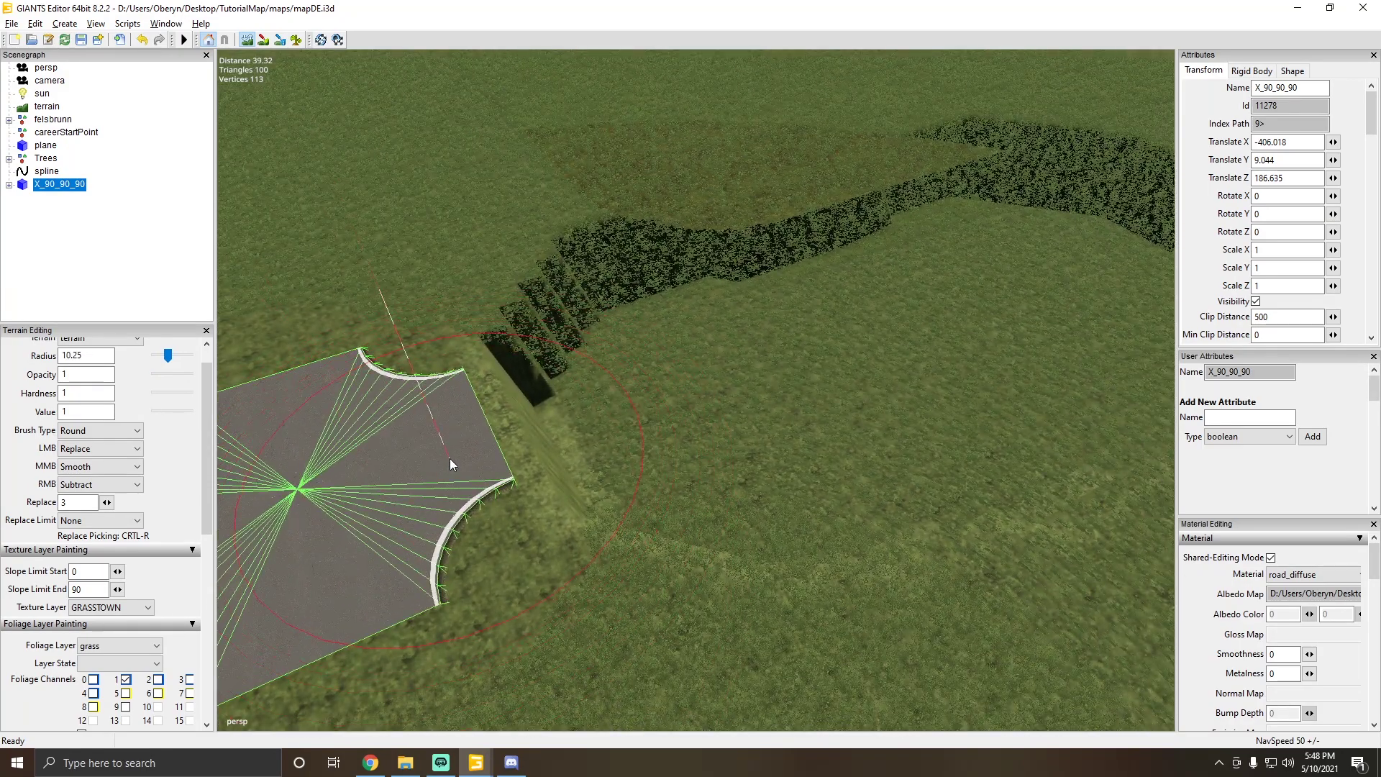
# Step: Examine the steep drop between the crossing and the sunken terrain from several angles
pyautogui.keyDown('alt'); pyautogui.moveTo(450, 460); pyautogui.dragTo(416, 451); pyautogui.keyUp('alt')
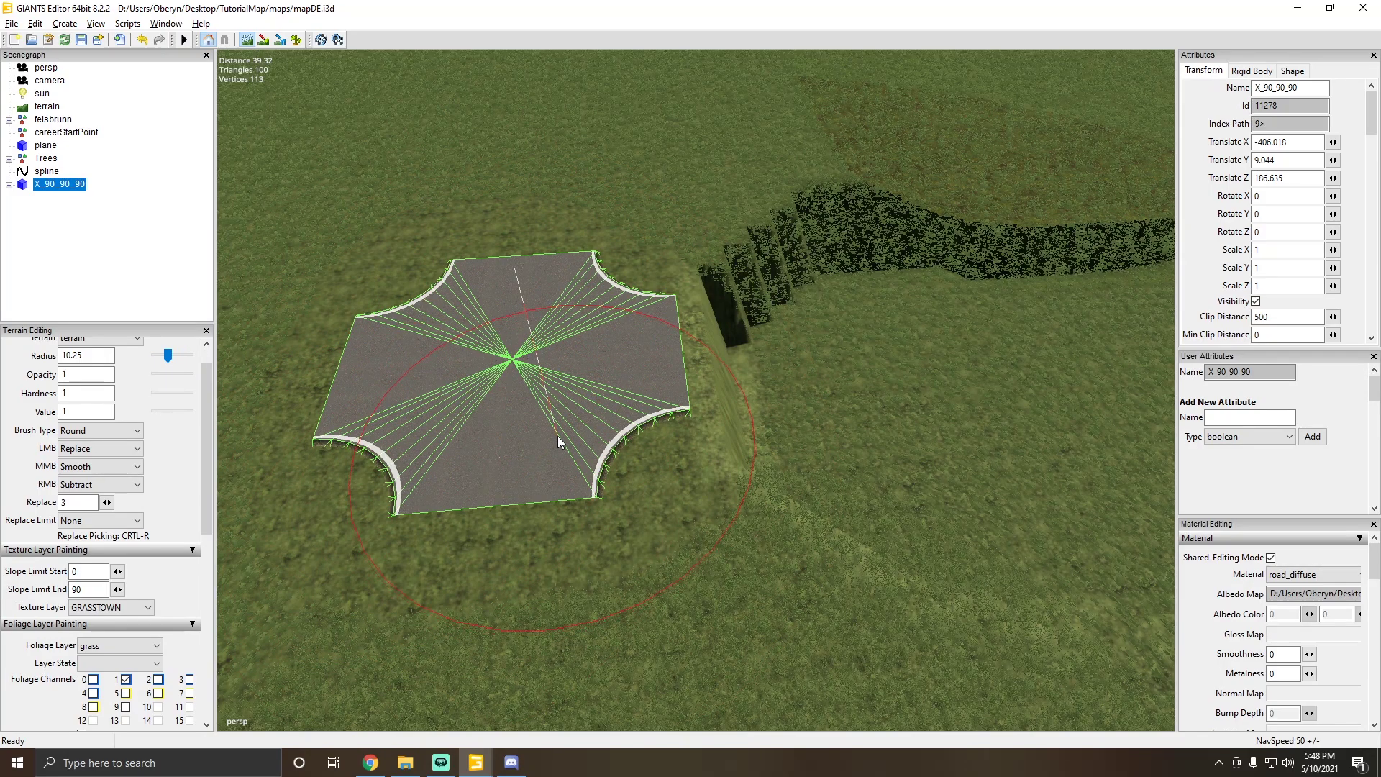
pyautogui.keyDown('alt'); pyautogui.moveTo(558, 436); pyautogui.dragTo(485, 288); pyautogui.keyUp('alt')
pyautogui.scroll(5, 520, 441)
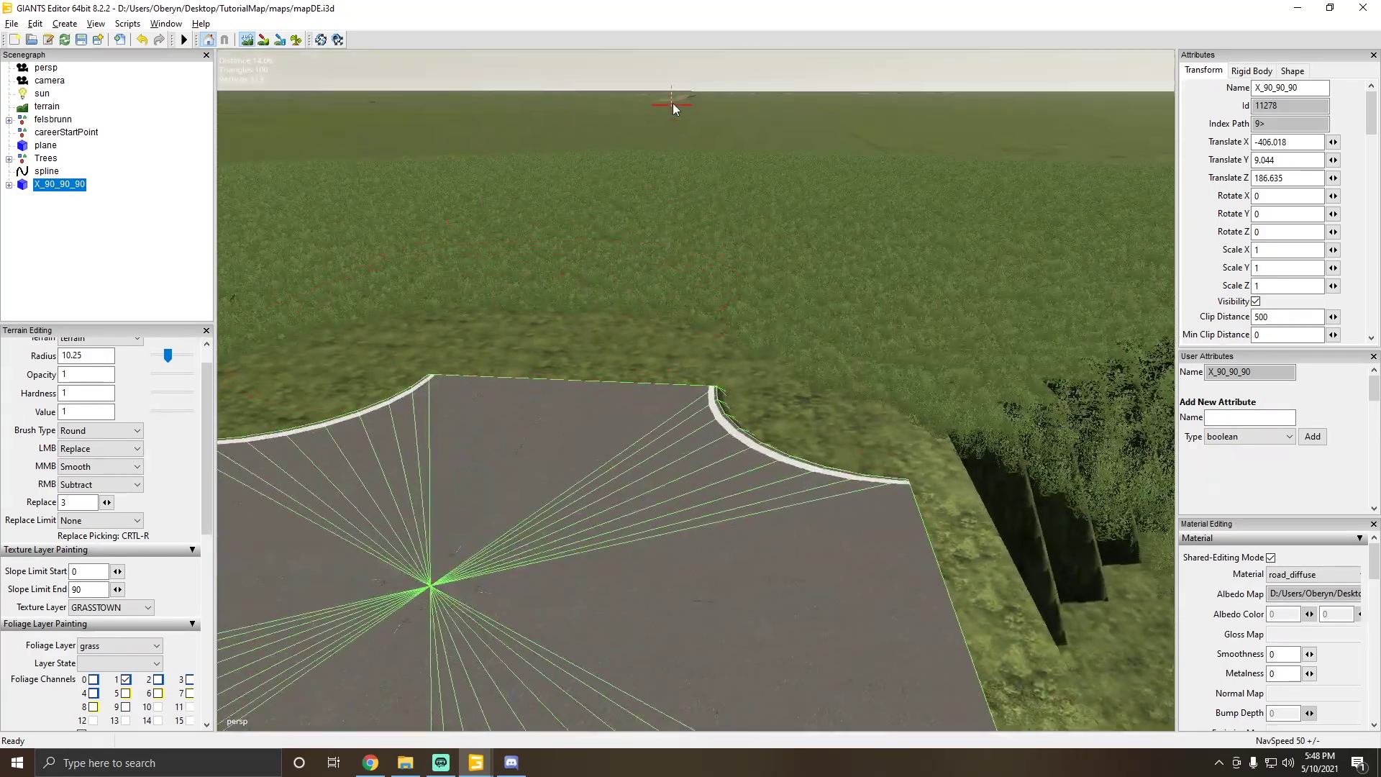
pyautogui.keyDown('alt'); pyautogui.moveTo(636, 256); pyautogui.dragTo(330, 381); pyautogui.keyUp('alt')
pyautogui.keyDown('alt'); pyautogui.moveTo(687, 351); pyautogui.dragTo(641, 453); pyautogui.keyUp('alt')
pyautogui.scroll(-5, 642, 454)
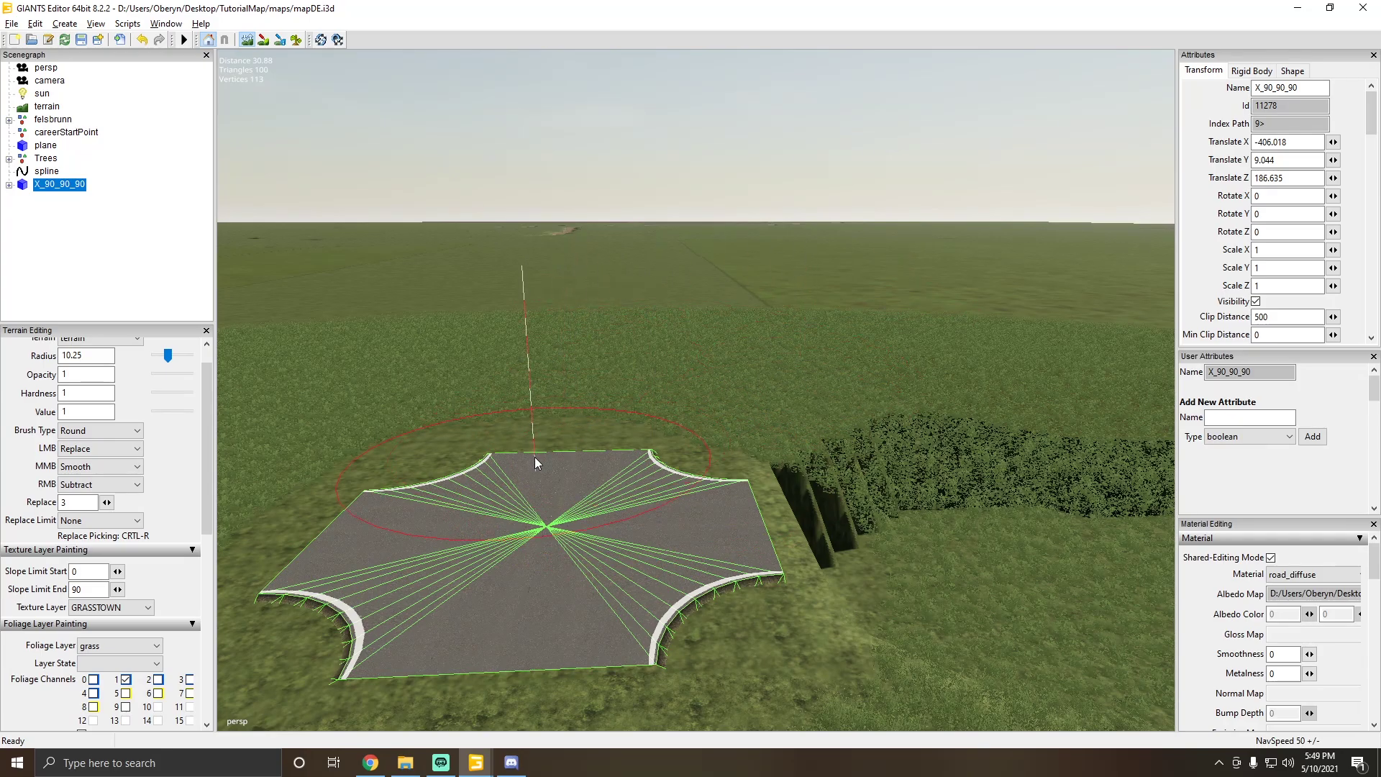
pyautogui.moveTo(529, 425)
pyautogui.keyDown('alt'); pyautogui.mouseDown()
pyautogui.moveTo(508, 446)
pyautogui.moveTo(624, 485)
pyautogui.moveTo(563, 476)
pyautogui.mouseUp(); pyautogui.keyUp('alt')
pyautogui.keyDown('alt'); pyautogui.scroll(4, 625, 485); pyautogui.keyUp('alt')
pyautogui.keyDown('alt'); pyautogui.scroll(-6, 563, 476); pyautogui.keyUp('alt')
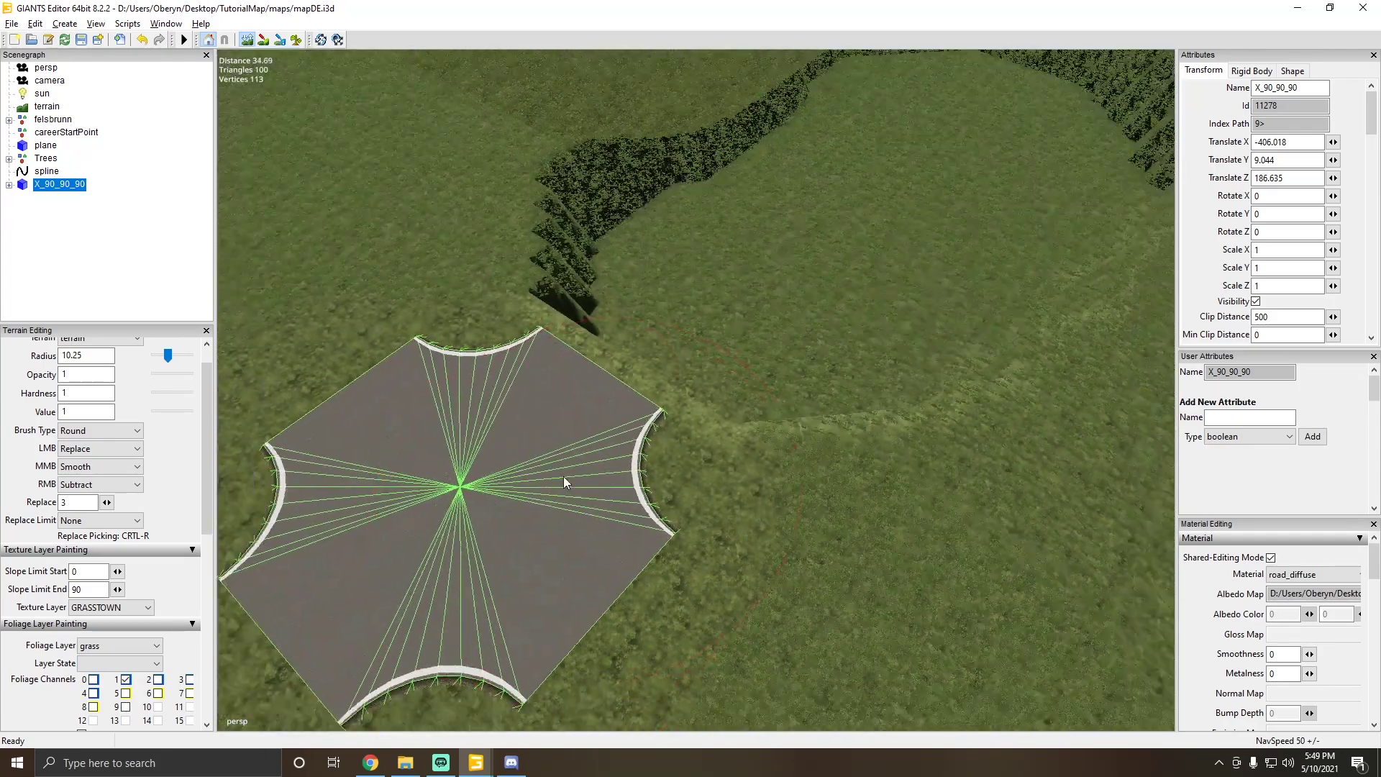
pyautogui.scroll(-2, 532, 459)
pyautogui.scroll(2, 521, 454)
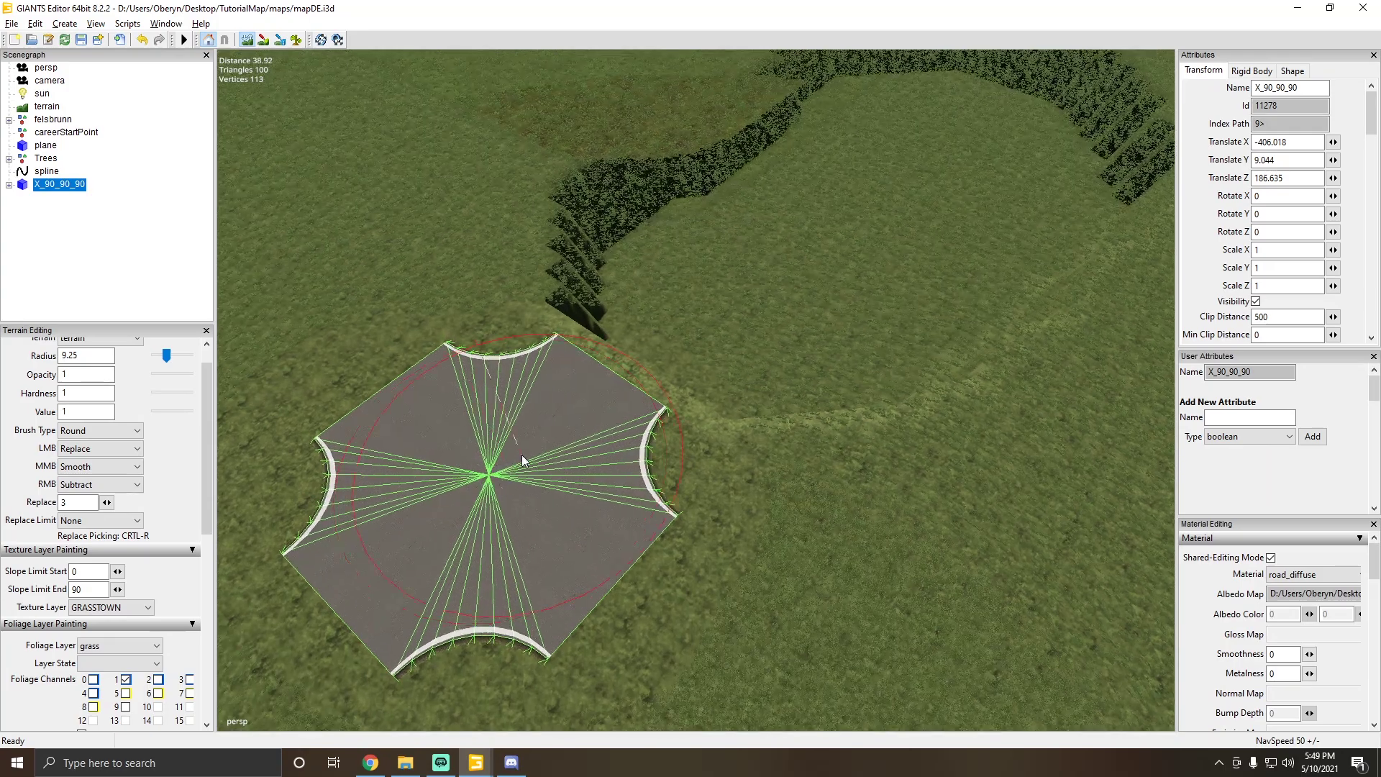
# Step: Pick replace height 8.879 at the crossing, refill the sunken ground beside it with radius up to 11, and undo the last stroke
pyautogui.hotkey('ctrl', 'r')
pyautogui.scroll(3, 476, 487)
pyautogui.moveTo(477, 484)
pyautogui.mouseDown()
pyautogui.moveTo(567, 410)
pyautogui.moveTo(587, 417)
pyautogui.mouseUp()
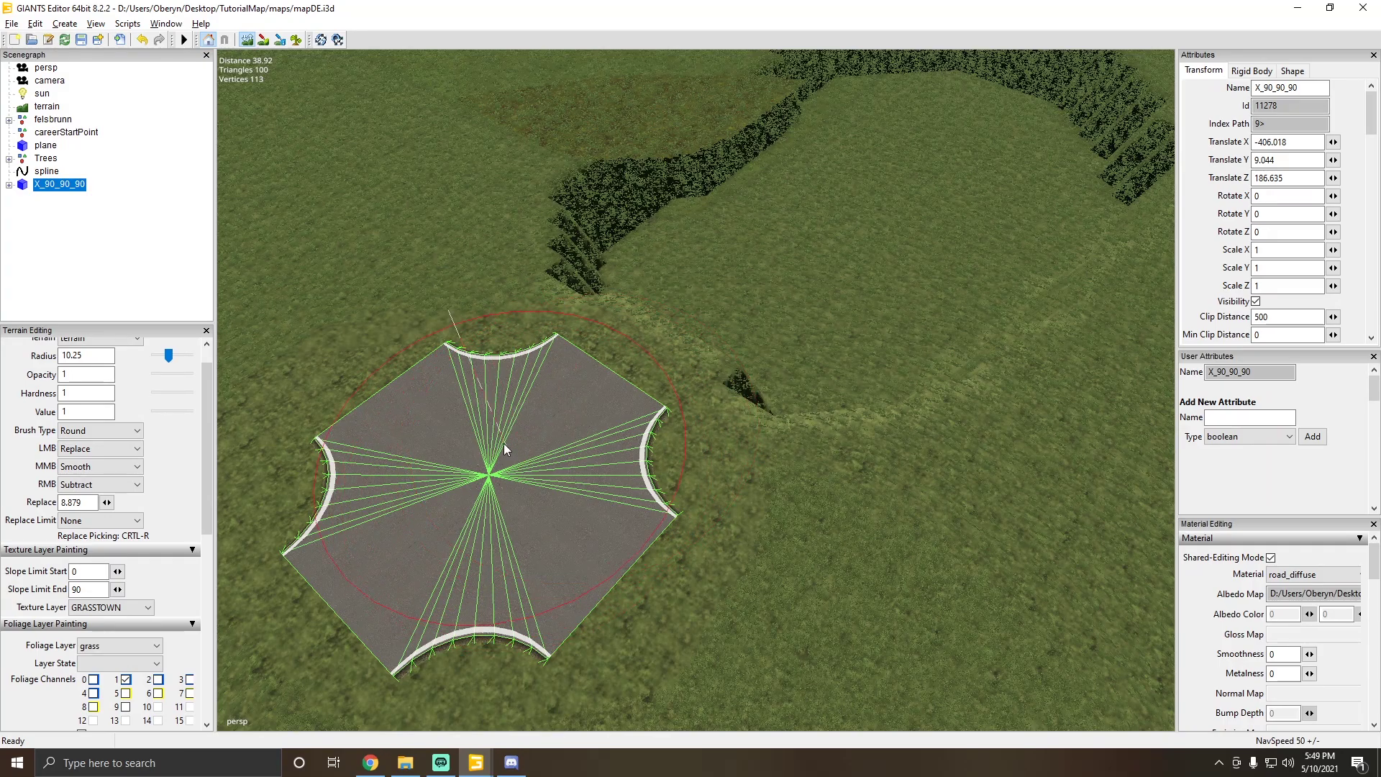
pyautogui.scroll(3, 477, 470)
pyautogui.moveTo(507, 460)
pyautogui.mouseDown()
pyautogui.moveTo(724, 287)
pyautogui.moveTo(778, 252)
pyautogui.moveTo(795, 274)
pyautogui.moveTo(759, 251)
pyautogui.mouseUp()
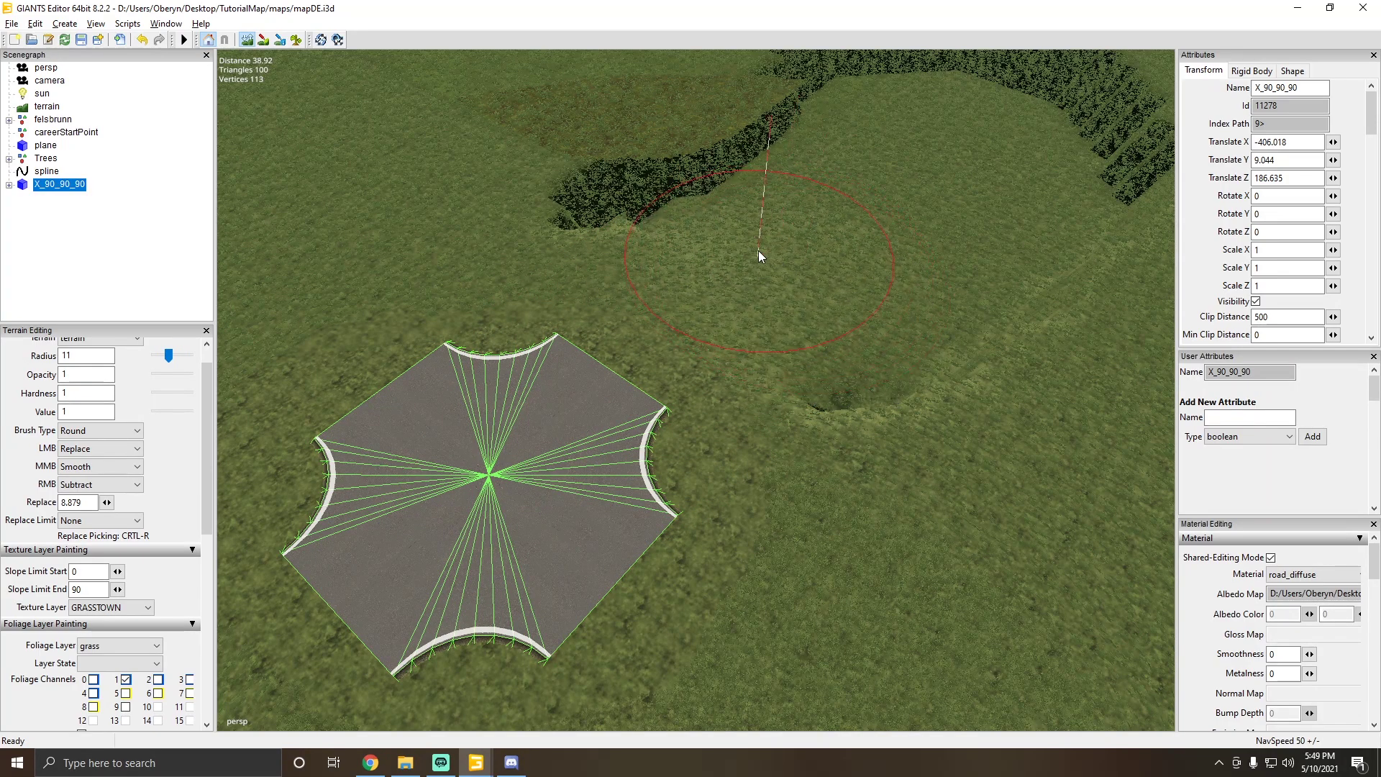
pyautogui.hotkey('ctrl', 'z')
# Step: Set brush opacity, hardness and value to 0.1 and radius to 12, and softly raise the sunken terrain's edge toward 8.879
pyautogui.doubleClick(66, 375)
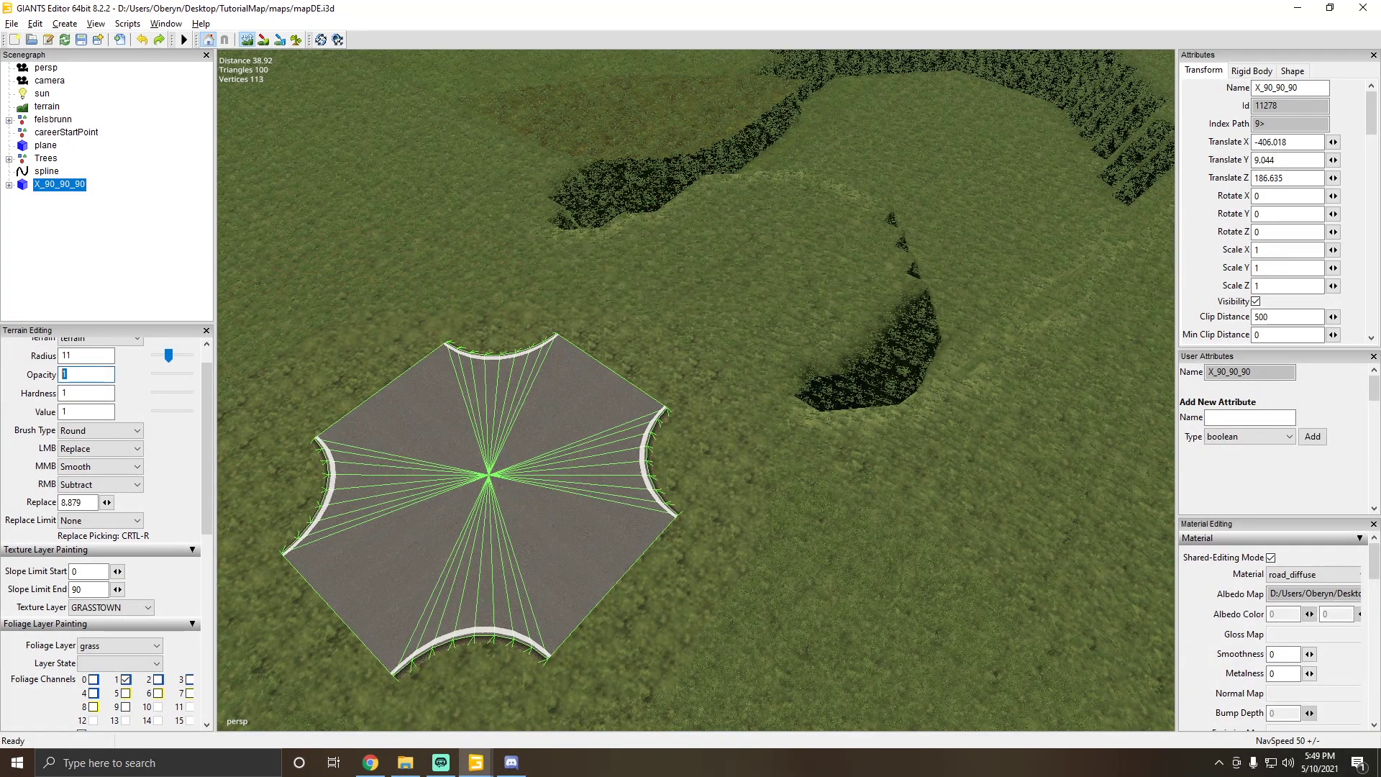
pyautogui.write('.1')
pyautogui.doubleClick(67, 393)
pyautogui.write('.1')
pyautogui.doubleClick(80, 412)
pyautogui.write('.1')
pyautogui.scroll(2, 778, 296)
pyautogui.moveTo(778, 295)
pyautogui.mouseDown()
pyautogui.moveTo(718, 223)
pyautogui.moveTo(736, 243)
pyautogui.moveTo(865, 205)
pyautogui.mouseUp()
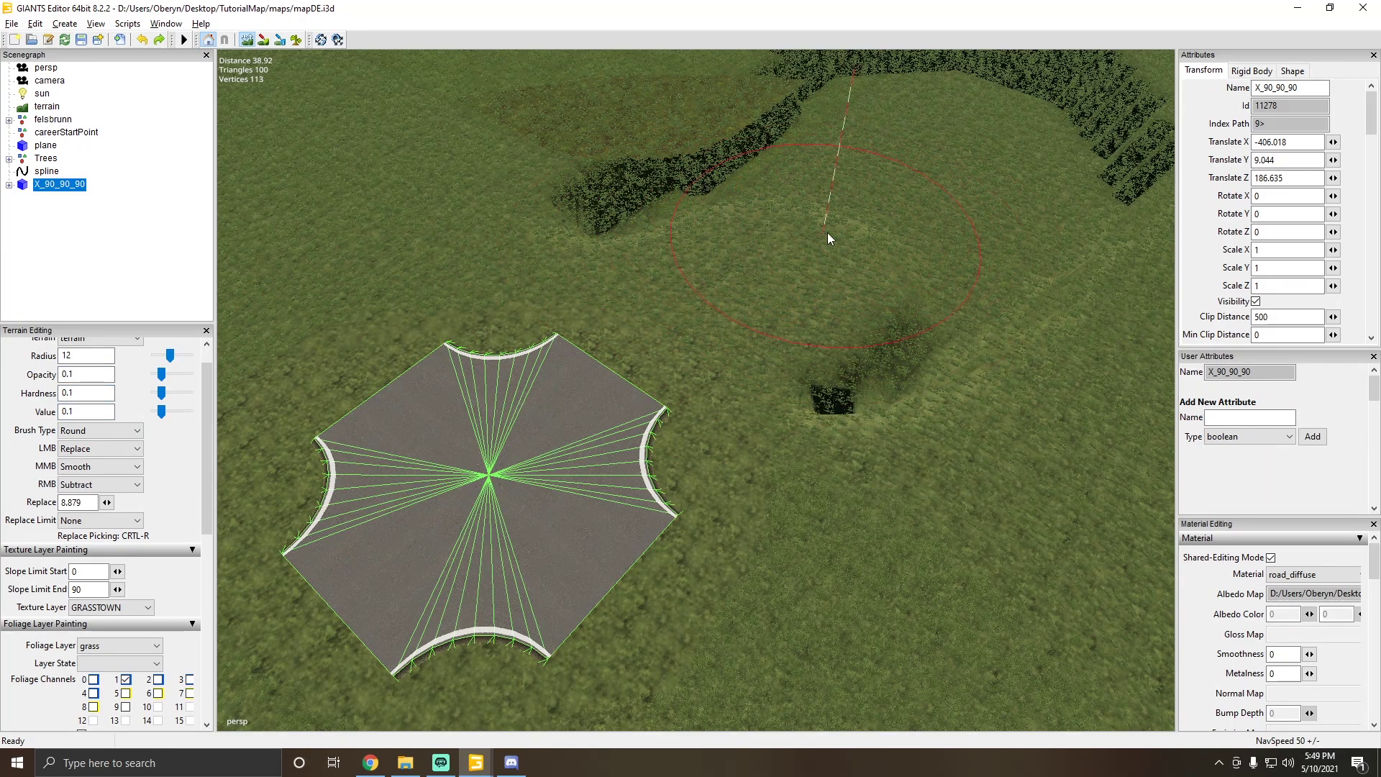
# Step: Blend more of the slope beside the crossing with the soft Replace brush at radius 13.5
pyautogui.moveTo(742, 249)
pyautogui.keyDown('alt'); pyautogui.mouseDown()
pyautogui.moveTo(740, 283)
pyautogui.moveTo(623, 285)
pyautogui.moveTo(568, 321)
pyautogui.moveTo(788, 286)
pyautogui.moveTo(806, 318)
pyautogui.moveTo(782, 317)
pyautogui.mouseUp(); pyautogui.keyUp('alt')
pyautogui.scroll(6, 568, 322)
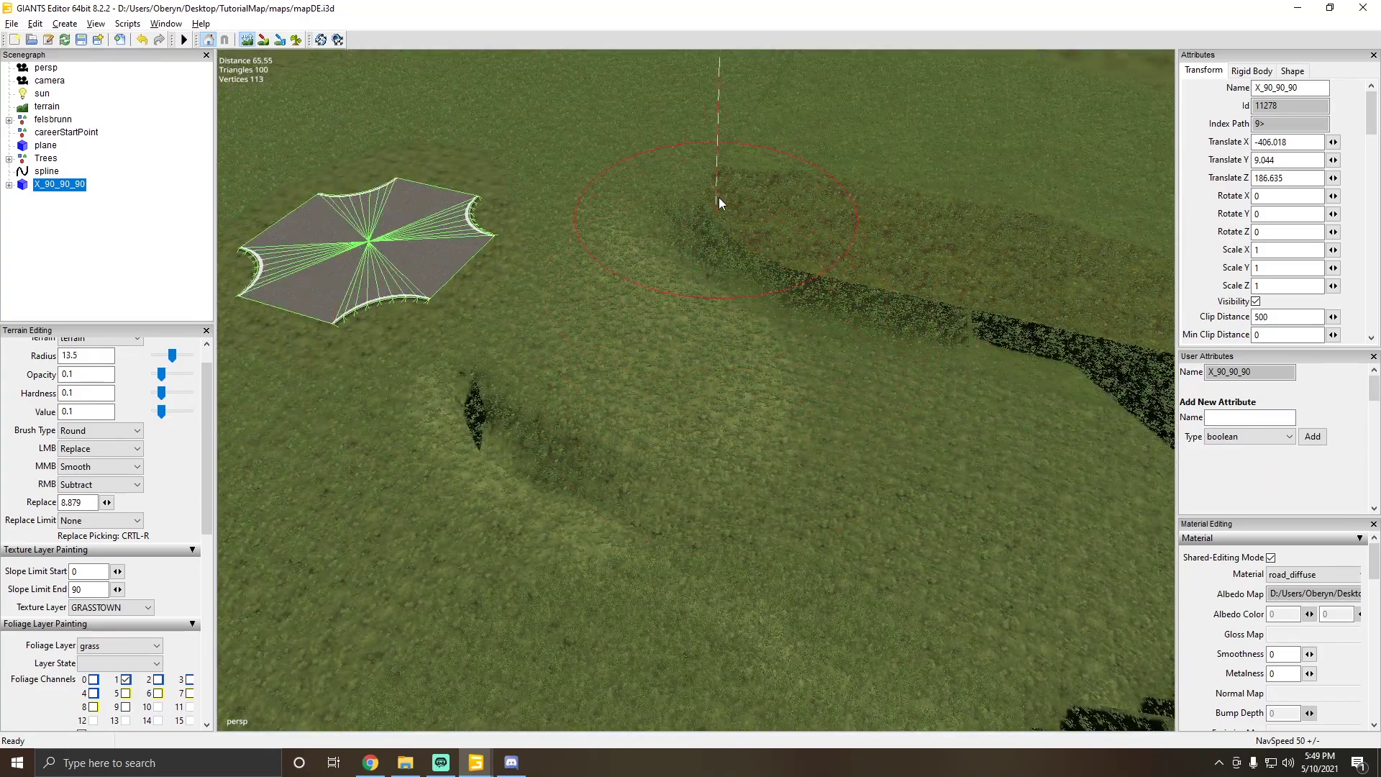
pyautogui.moveTo(638, 253); pyautogui.dragTo(639, 537)
pyautogui.keyDown('alt'); pyautogui.moveTo(639, 537); pyautogui.dragTo(694, 436, button='right'); pyautogui.keyUp('alt')
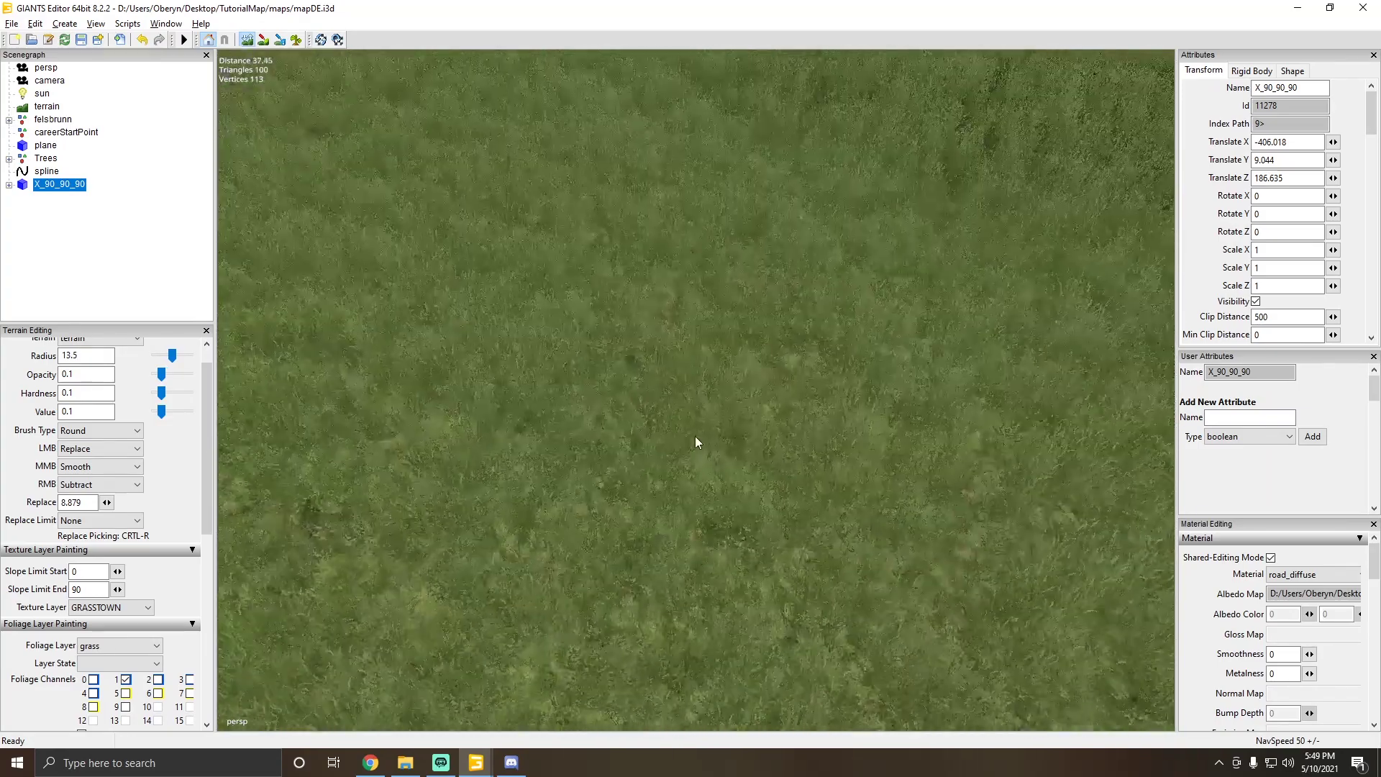
pyautogui.keyDown('alt'); pyautogui.moveTo(695, 436); pyautogui.dragTo(512, 289); pyautogui.keyUp('alt')
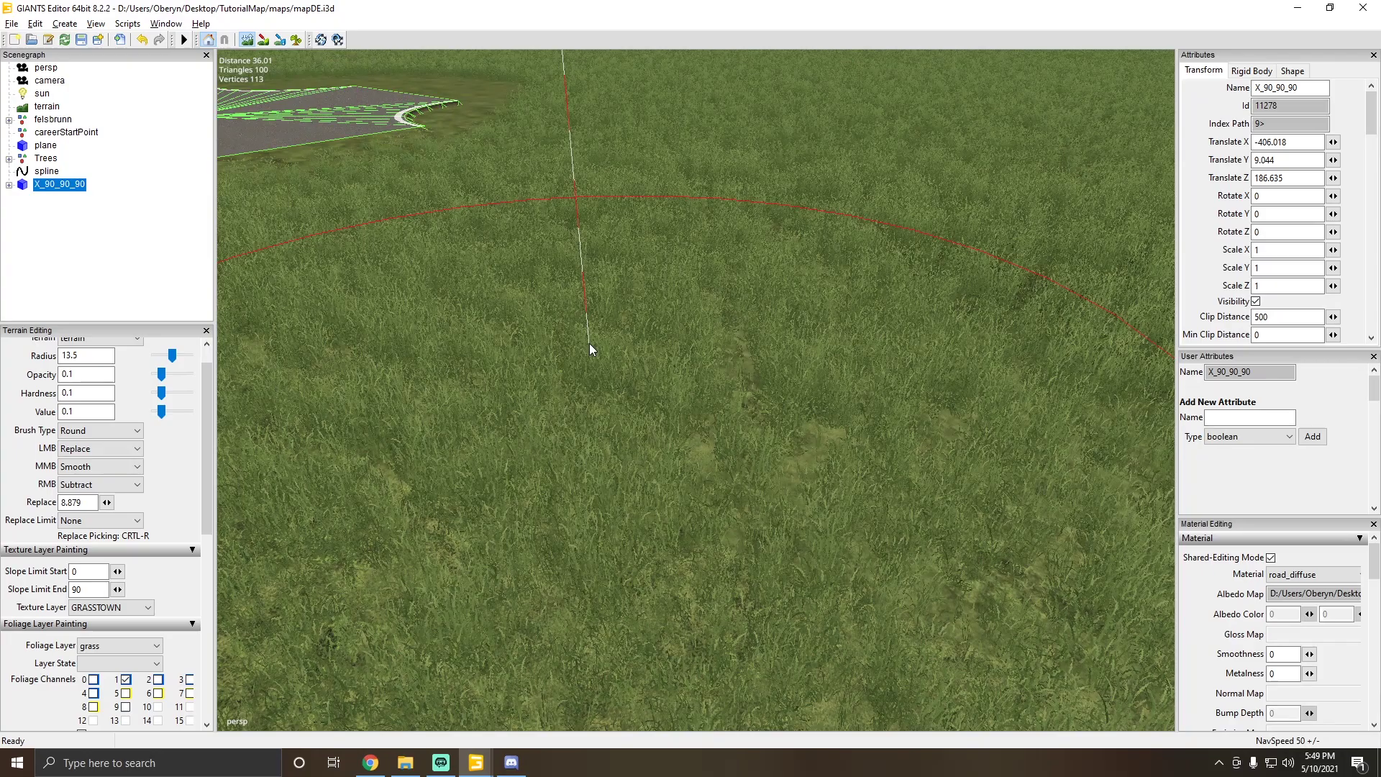
pyautogui.scroll(-3, 512, 289)
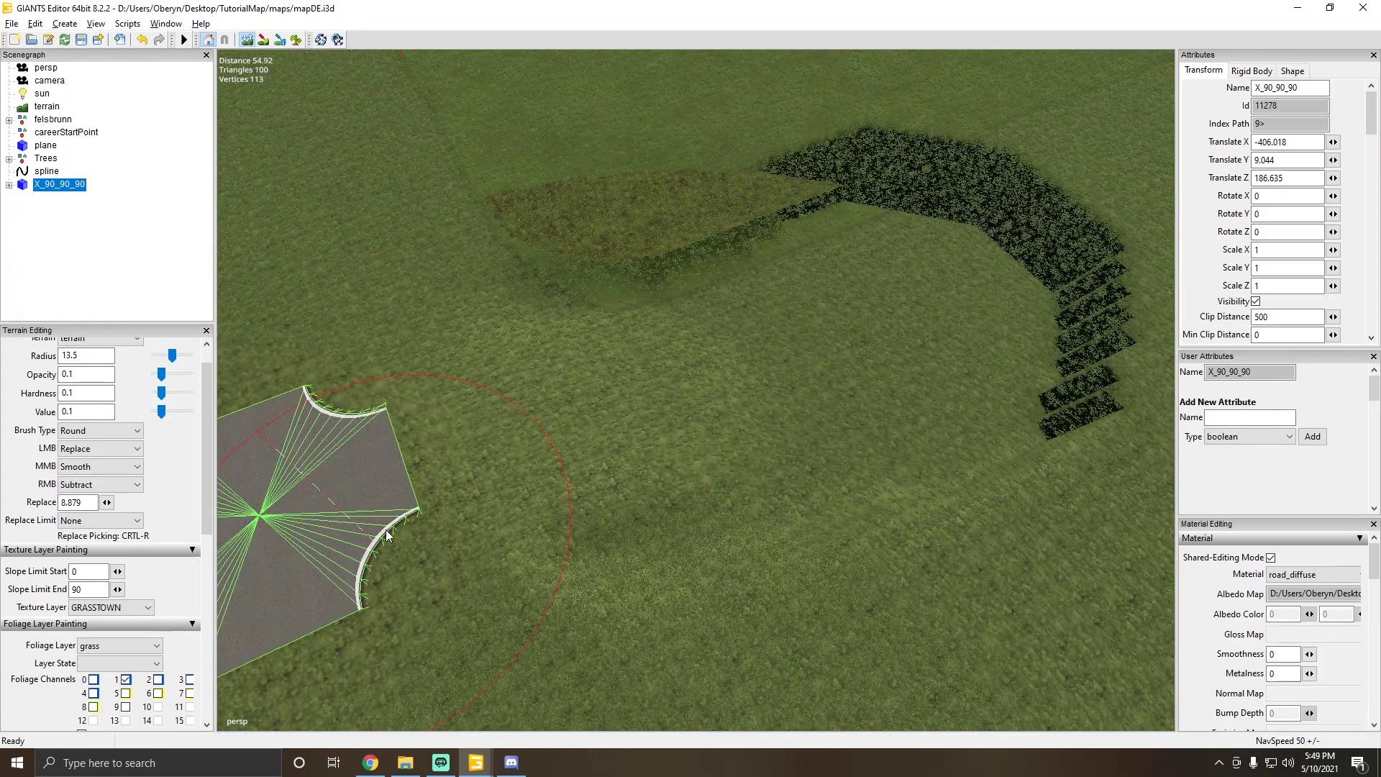
# Step: Try a soft Replace stroke at the crossing's curved corner and undo it
pyautogui.click(386, 535)
pyautogui.keyDown('alt'); pyautogui.moveTo(799, 339); pyautogui.dragTo(713, 395); pyautogui.keyUp('alt')
pyautogui.hotkey('ctrl', 'z')
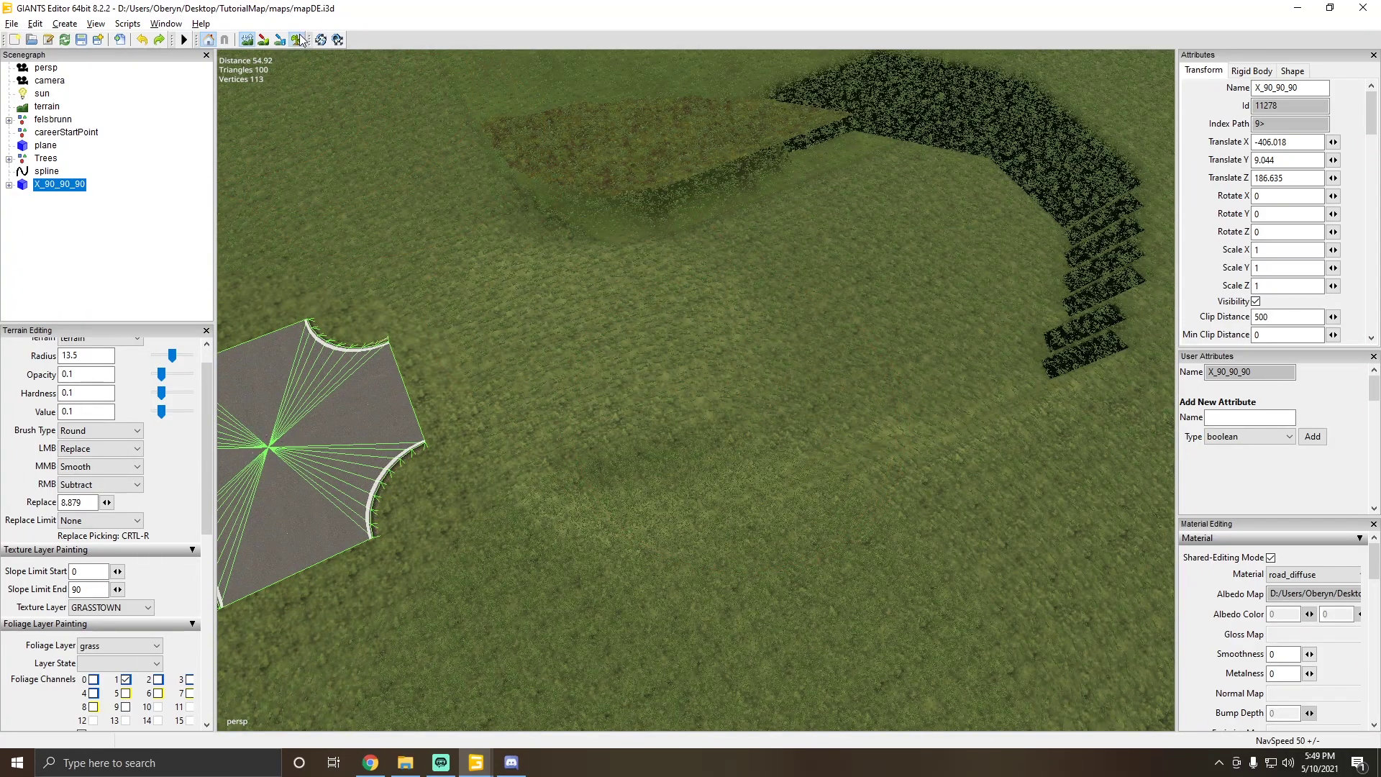
# Step: Switch to foliage painting and erase the grass foliage on the steep walls of the sunken terrain
pyautogui.click(298, 40)
pyautogui.scroll(3, 797, 307)
pyautogui.keyDown('alt'); pyautogui.moveTo(797, 308); pyautogui.dragTo(687, 108); pyautogui.keyUp('alt')
pyautogui.scroll(-4, 865, 320)
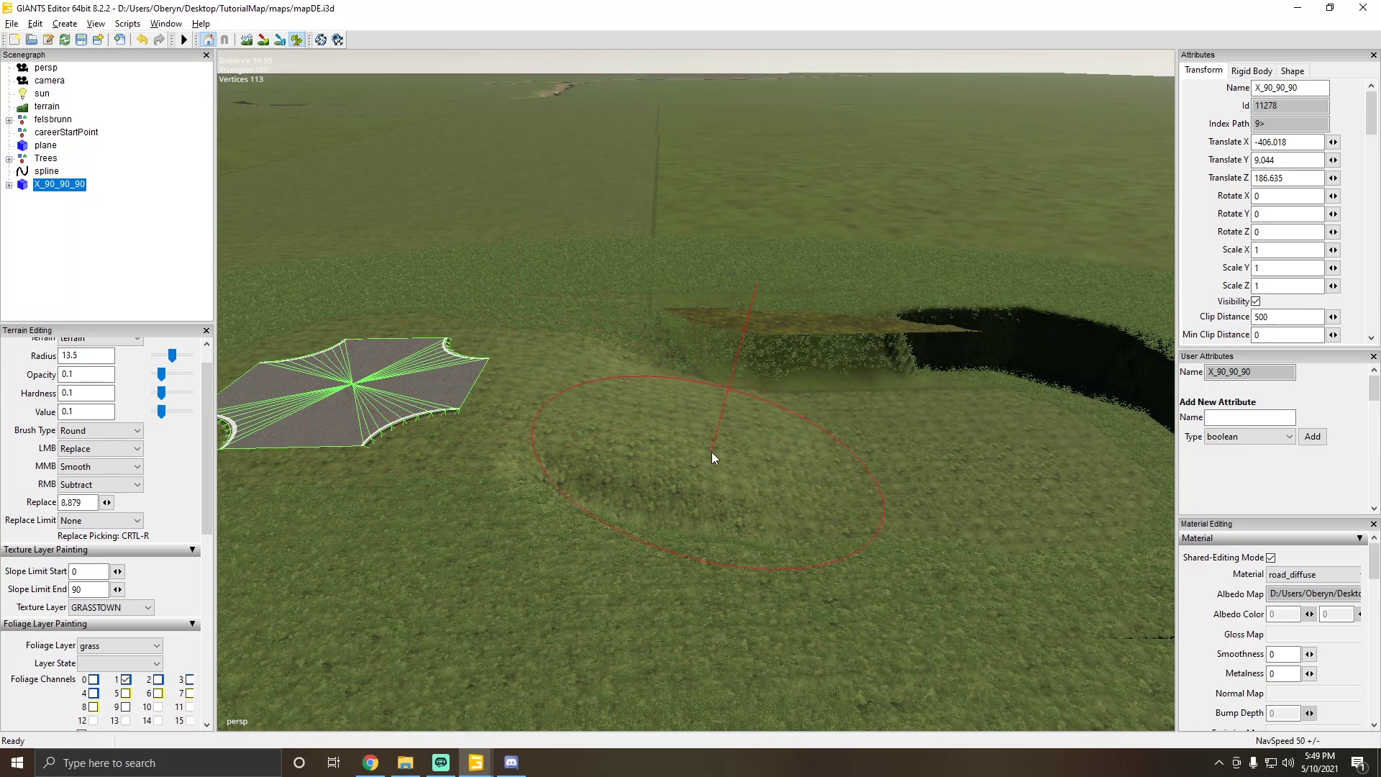
pyautogui.keyDown('alt'); pyautogui.moveTo(711, 451); pyautogui.dragTo(601, 343); pyautogui.keyUp('alt')
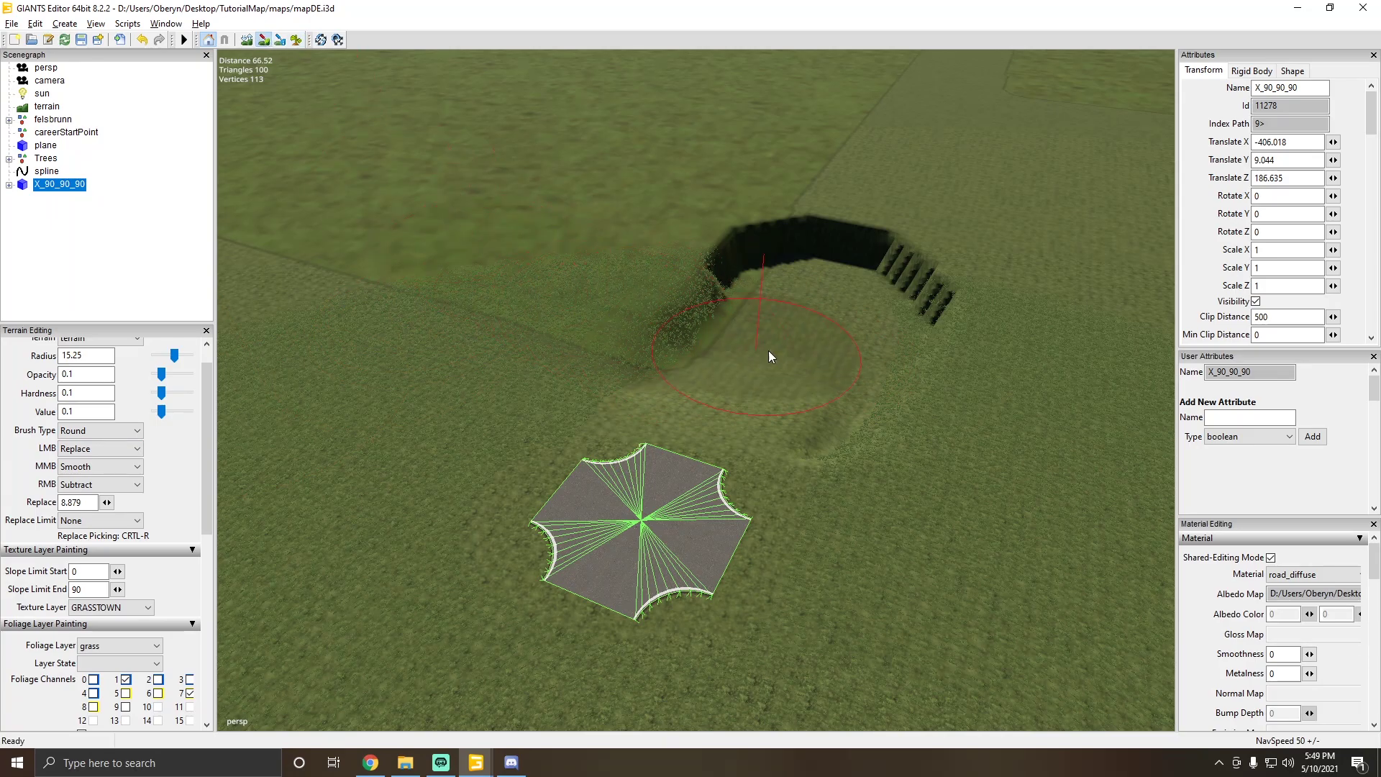
# Step: Set the terrain brush to radius 17 with opacity, hardness and value 1, and level the sunken area beside the crossing to 8.879
pyautogui.moveTo(648, 323)
pyautogui.keyDown('alt'); pyautogui.mouseDown()
pyautogui.moveTo(566, 311)
pyautogui.moveTo(722, 327)
pyautogui.moveTo(619, 359)
pyautogui.mouseUp(); pyautogui.keyUp('alt')
pyautogui.click(247, 41)
pyautogui.scroll(1, 389, 381)
pyautogui.scroll(6, 388, 381)
pyautogui.moveTo(576, 341)
pyautogui.mouseDown(button='middle')
pyautogui.moveTo(687, 328)
pyautogui.moveTo(489, 302)
pyautogui.mouseUp(button='middle')
pyautogui.moveTo(89, 375); pyautogui.dragTo(55, 390)
pyautogui.write('1')
pyautogui.press('Tab')
pyautogui.write('1')
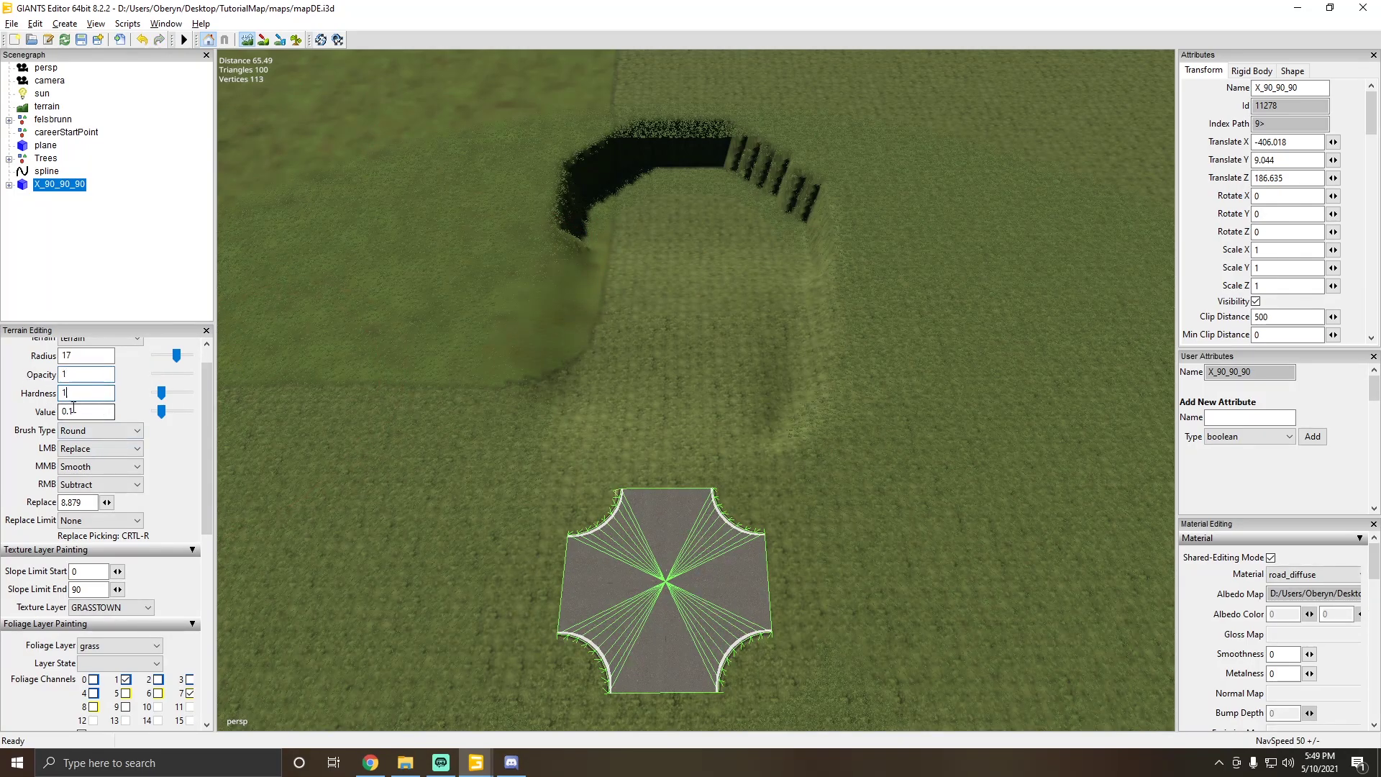
pyautogui.press('Tab')
pyautogui.write('1')
pyautogui.press('Tab')
pyautogui.moveTo(357, 382)
pyautogui.mouseDown()
pyautogui.moveTo(569, 314)
pyautogui.moveTo(635, 181)
pyautogui.mouseUp()
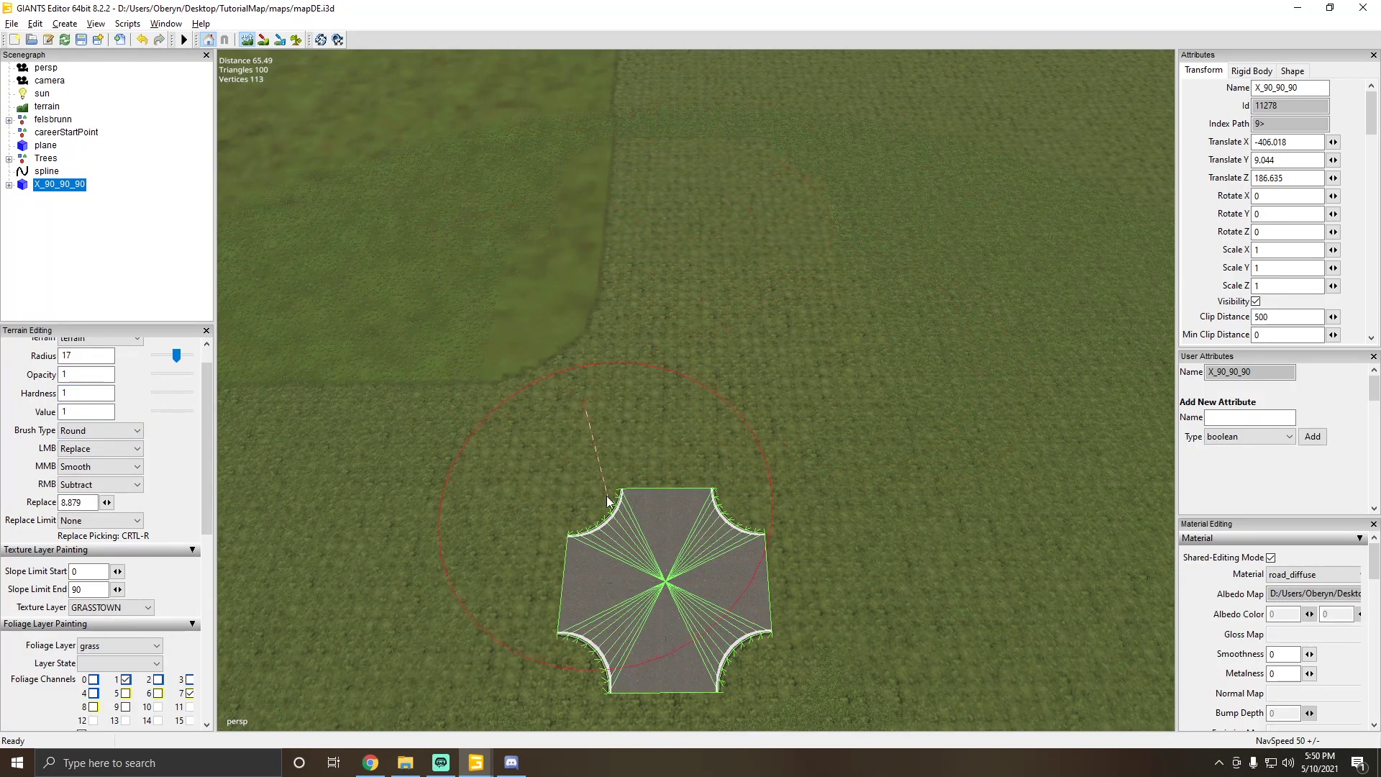
# Step: Create a transform group named Roads with a clip distance of 1000
pyautogui.keyDown('alt'); pyautogui.moveTo(610, 502); pyautogui.dragTo(499, 430); pyautogui.keyUp('alt')
pyautogui.keyDown('alt'); pyautogui.moveTo(675, 476); pyautogui.dragTo(345, 187, button='right'); pyautogui.keyUp('alt')
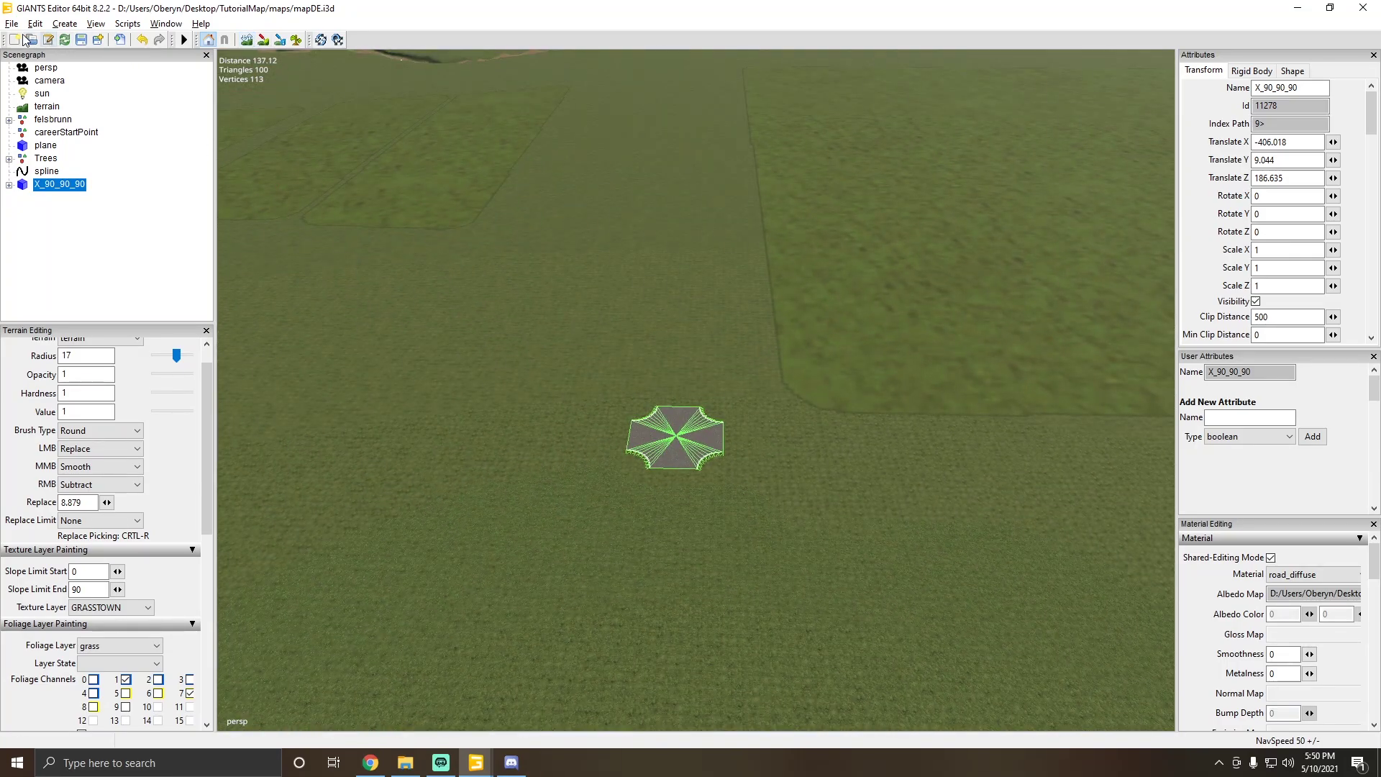
pyautogui.press('Escape')
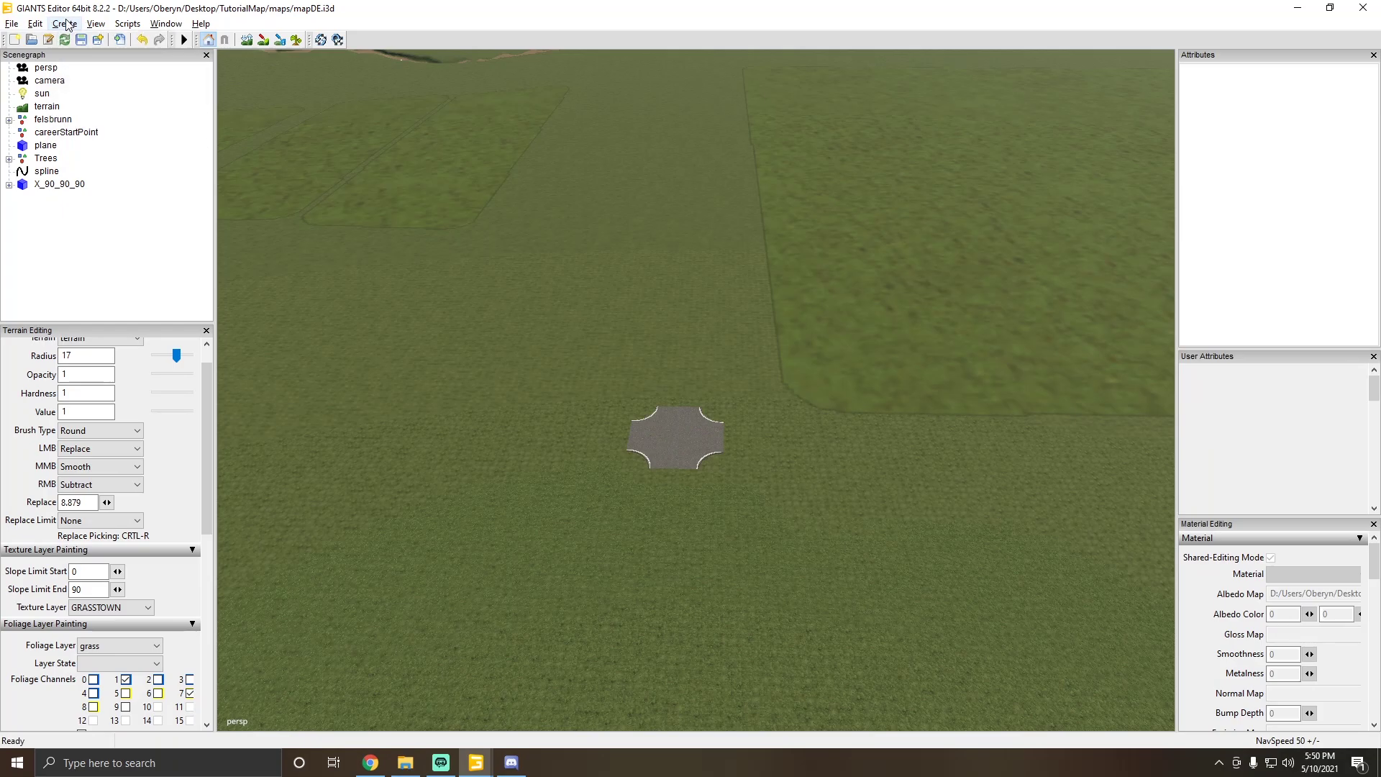
pyautogui.click(65, 24)
pyautogui.click(83, 41)
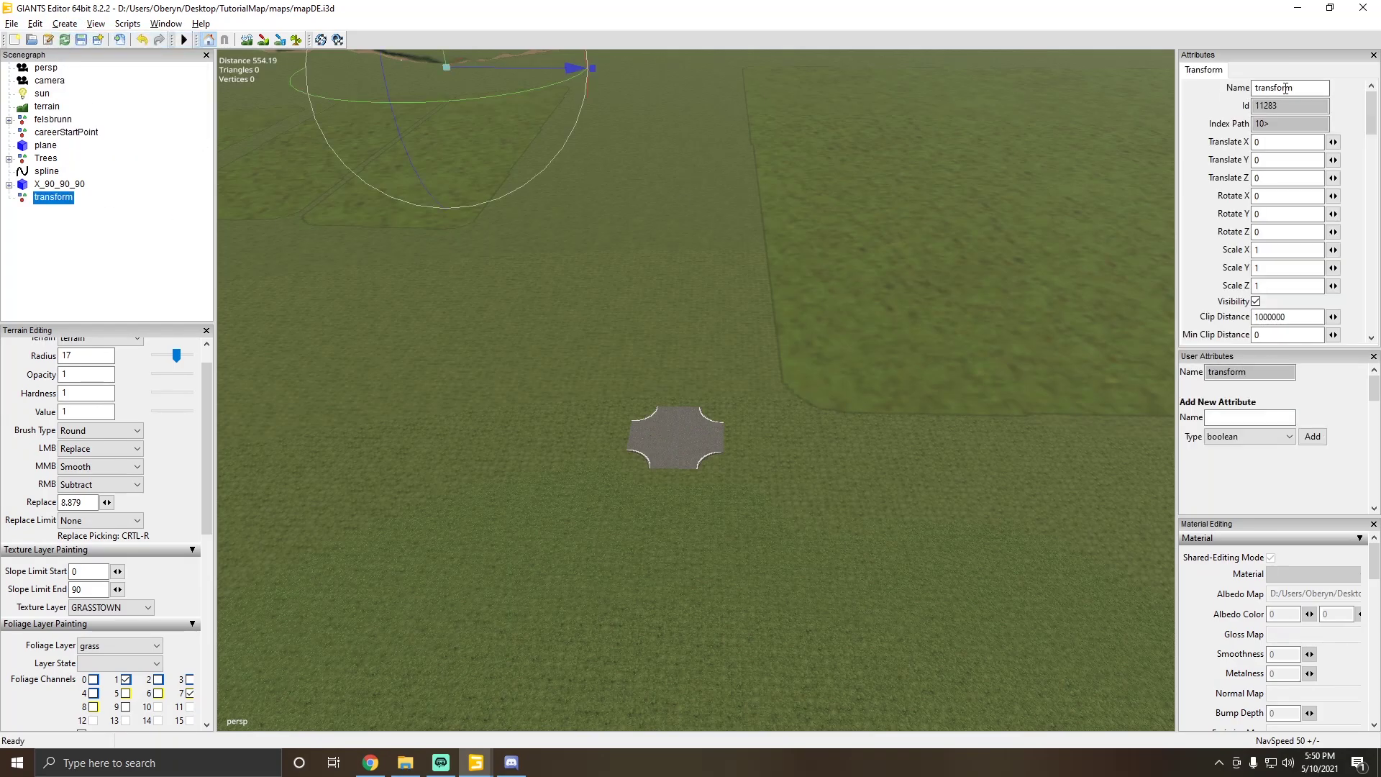
pyautogui.doubleClick(1286, 88)
pyautogui.write('Roads')
pyautogui.press('Return')
pyautogui.press('Escape')
pyautogui.click(49, 197)
pyautogui.click(122, 304)
pyautogui.click(49, 197)
# Step: Move the X_90_90_90 crossing into the Roads group
pyautogui.click(61, 184)
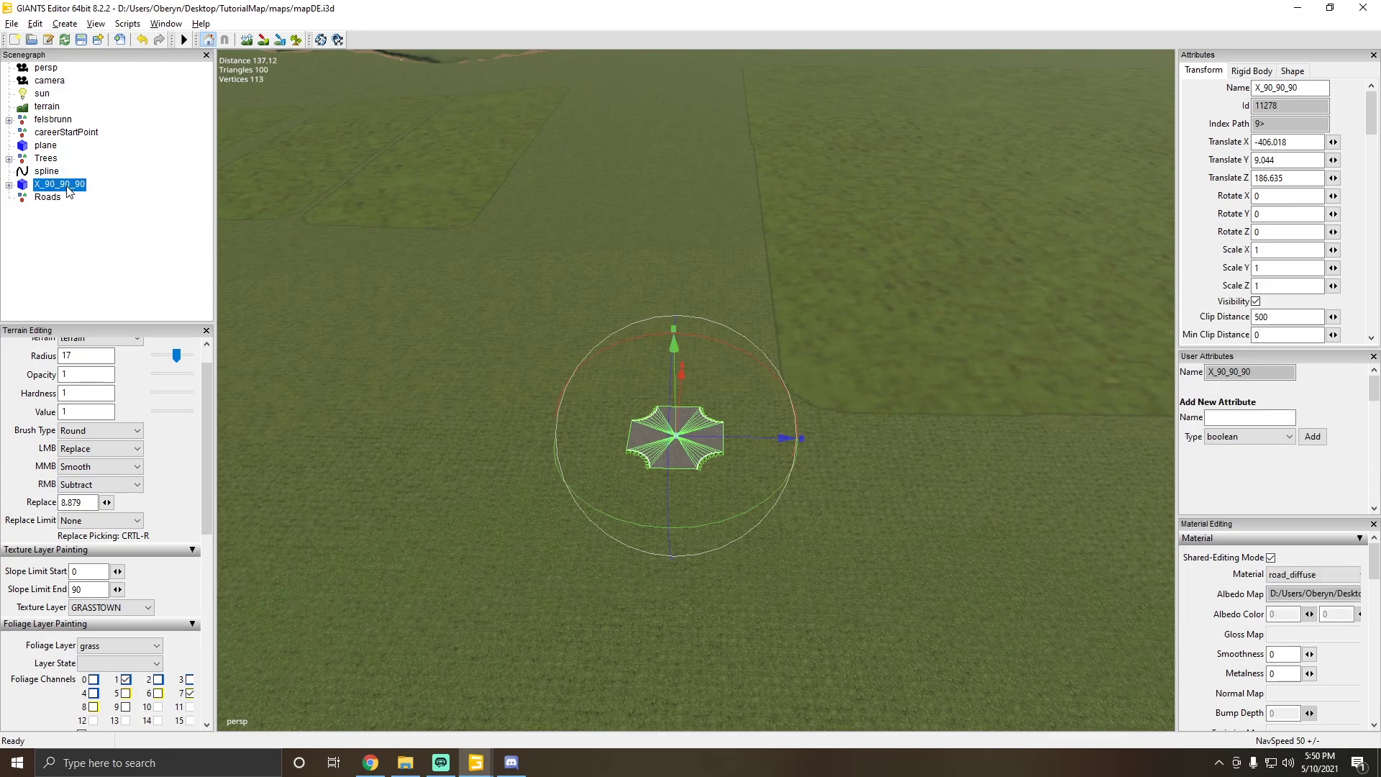
pyautogui.press('Delete')
pyautogui.click(54, 189)
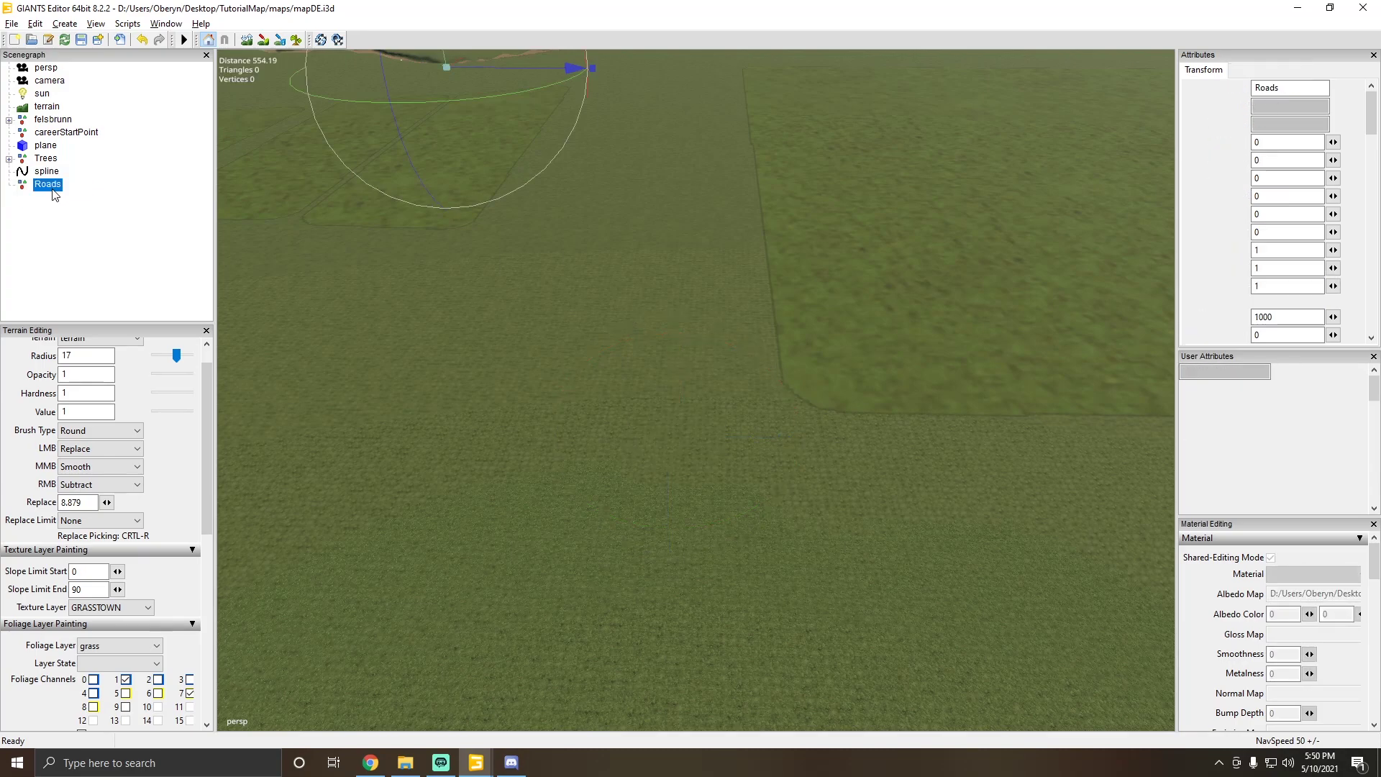
pyautogui.hotkey('ctrl', 'z')
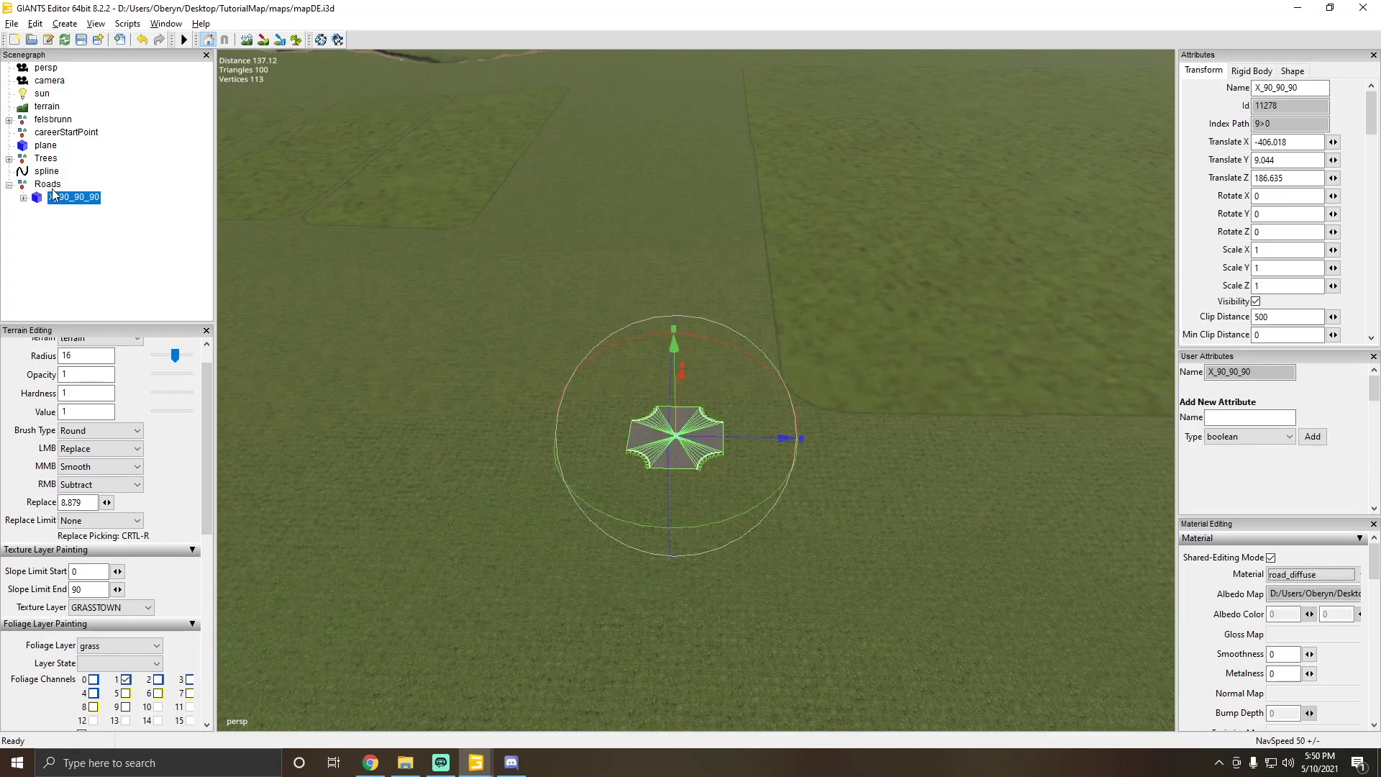
pyautogui.click(51, 185)
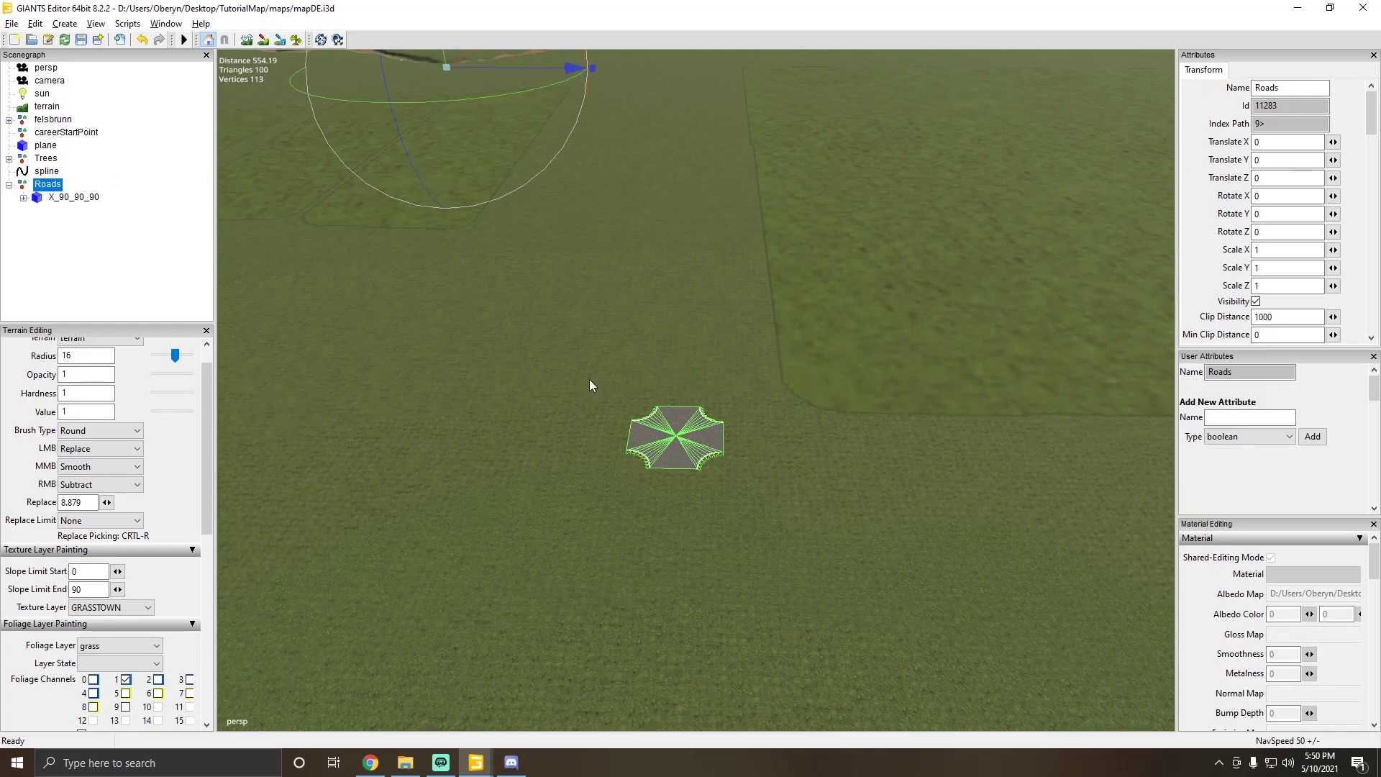
# Step: Look over the crossing and the fields around it, out toward the winding riverbed
pyautogui.keyDown('alt'); pyautogui.moveTo(589, 378); pyautogui.dragTo(770, 219, button='right'); pyautogui.keyUp('alt')
pyautogui.keyDown('alt'); pyautogui.moveTo(770, 219); pyautogui.dragTo(511, 284); pyautogui.keyUp('alt')
pyautogui.keyDown('alt'); pyautogui.moveTo(511, 283); pyautogui.dragTo(330, 179, button='right'); pyautogui.keyUp('alt')
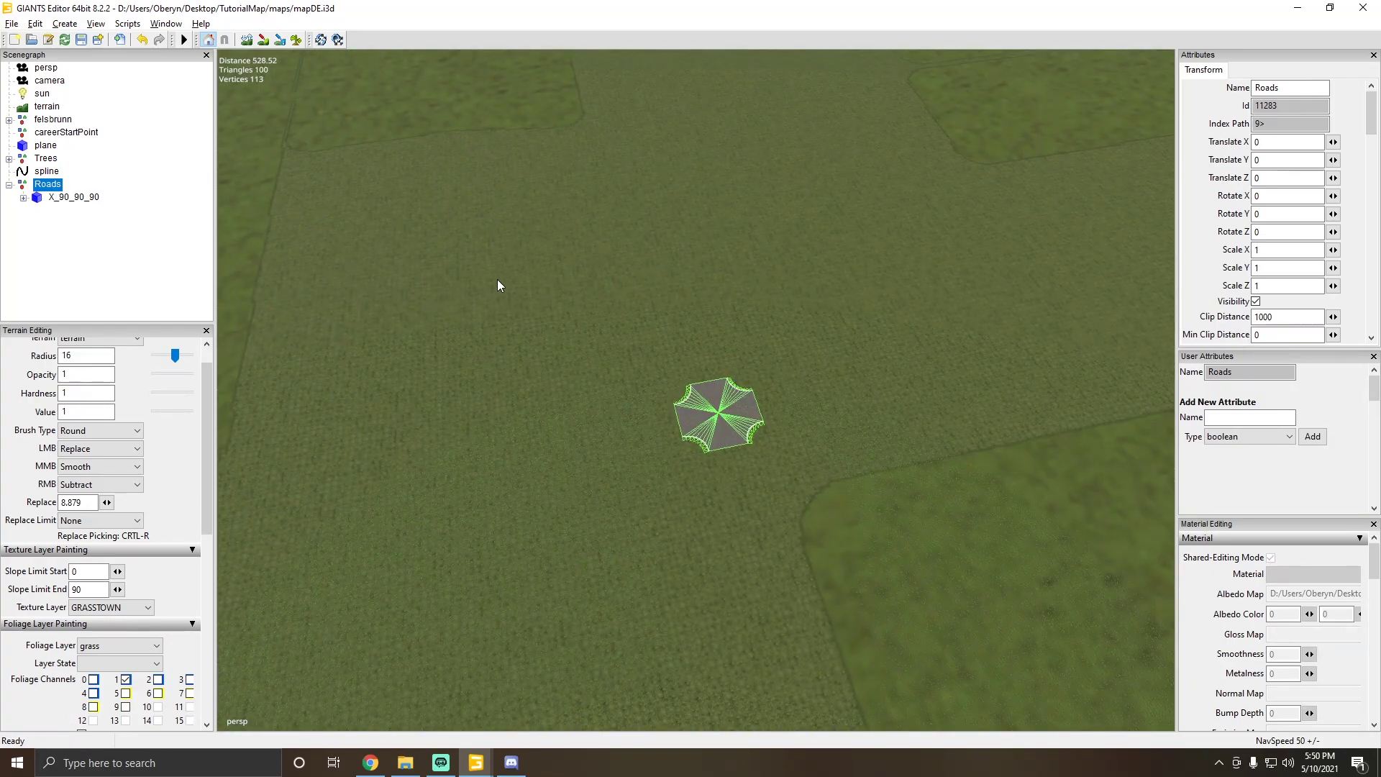
pyautogui.click(455, 350)
pyautogui.keyDown('alt'); pyautogui.moveTo(454, 350); pyautogui.dragTo(392, 267); pyautogui.keyUp('alt')
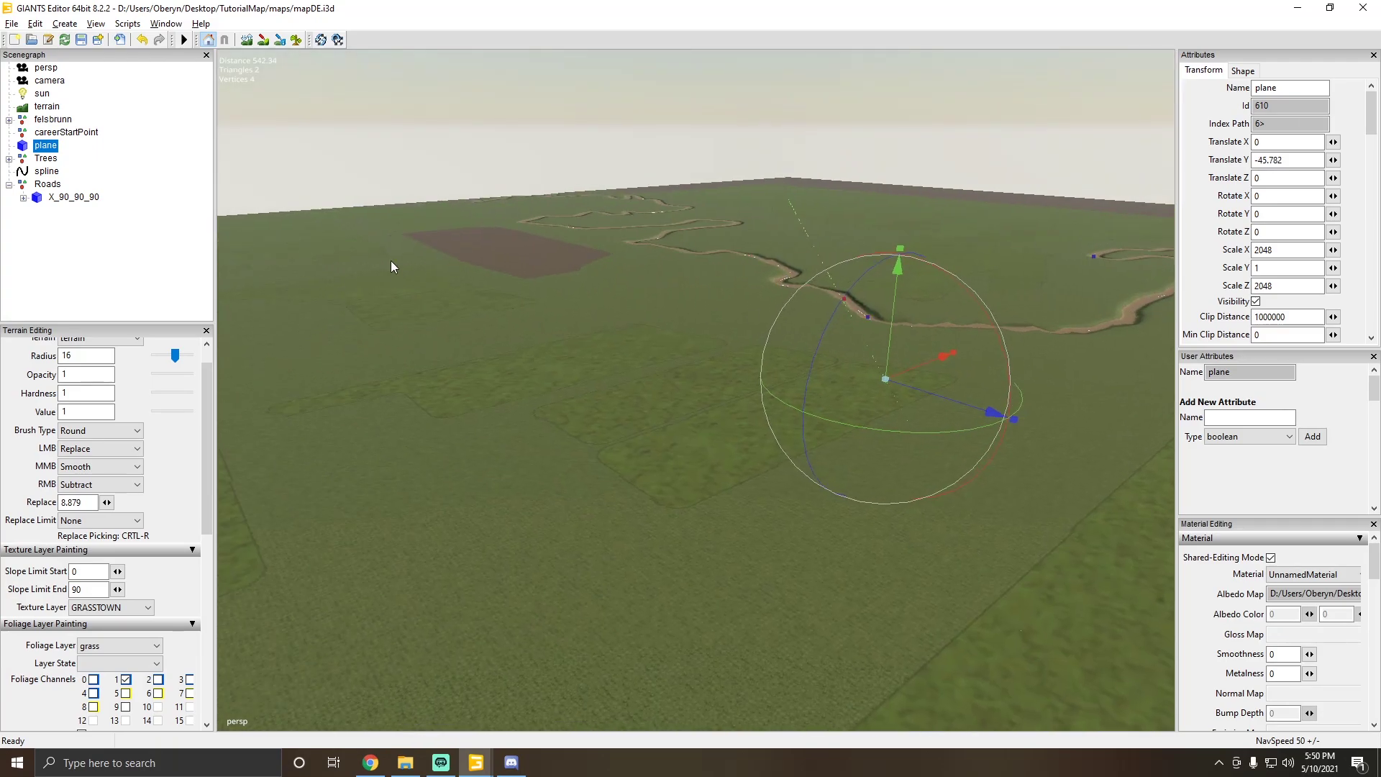
pyautogui.click(459, 95)
pyautogui.keyDown('alt'); pyautogui.moveTo(459, 94); pyautogui.dragTo(451, 316); pyautogui.keyUp('alt')
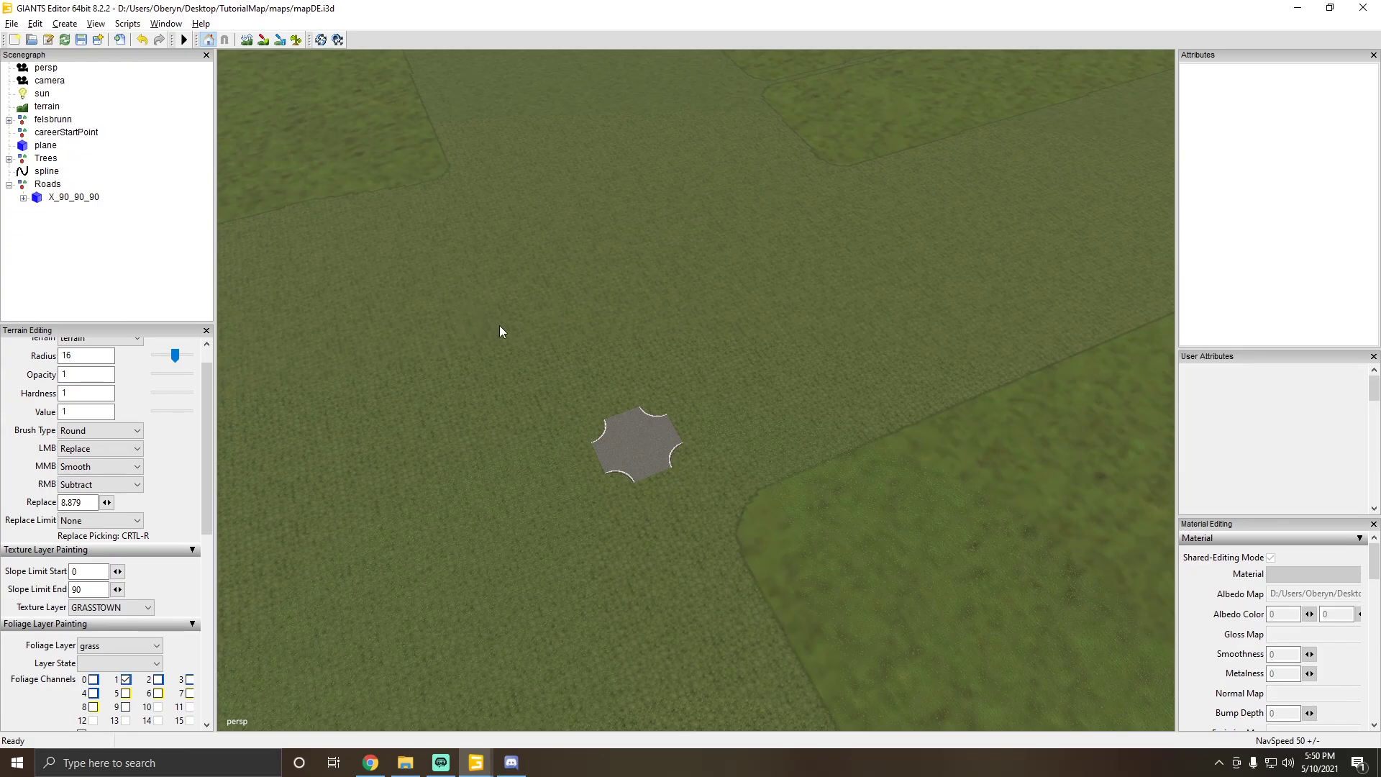
pyautogui.keyDown('alt'); pyautogui.moveTo(499, 328); pyautogui.dragTo(500, 268); pyautogui.keyUp('alt')
pyautogui.keyDown('alt'); pyautogui.moveTo(675, 205); pyautogui.dragTo(686, 248); pyautogui.keyUp('alt')
pyautogui.keyDown('alt'); pyautogui.moveTo(541, 267); pyautogui.dragTo(719, 280); pyautogui.keyUp('alt')
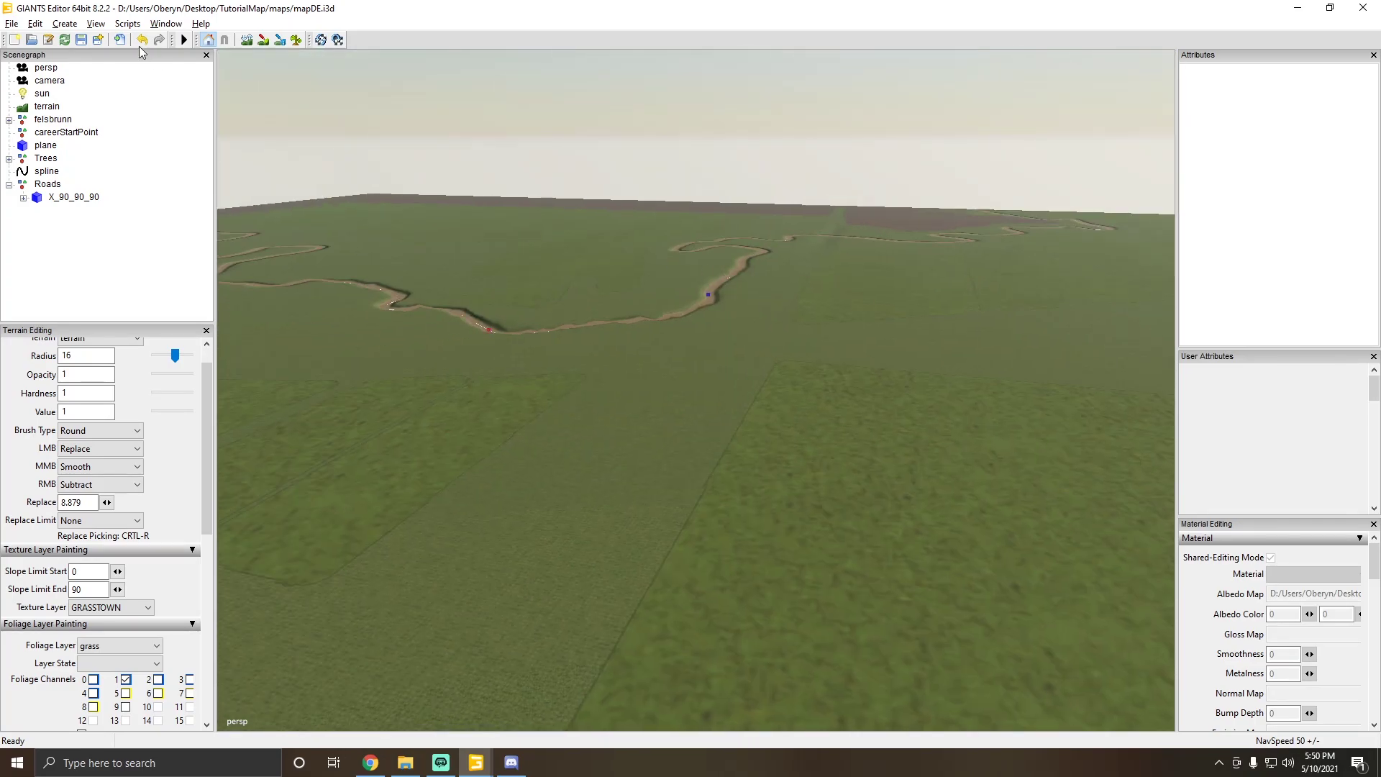
# Step: Save the map
pyautogui.click(12, 24)
pyautogui.click(29, 87)
# Step: Create another transform group at the scene's top level and name it SSC
pyautogui.keyDown('alt'); pyautogui.moveTo(682, 344); pyautogui.dragTo(675, 374); pyautogui.keyUp('alt')
pyautogui.scroll(5, 590, 390)
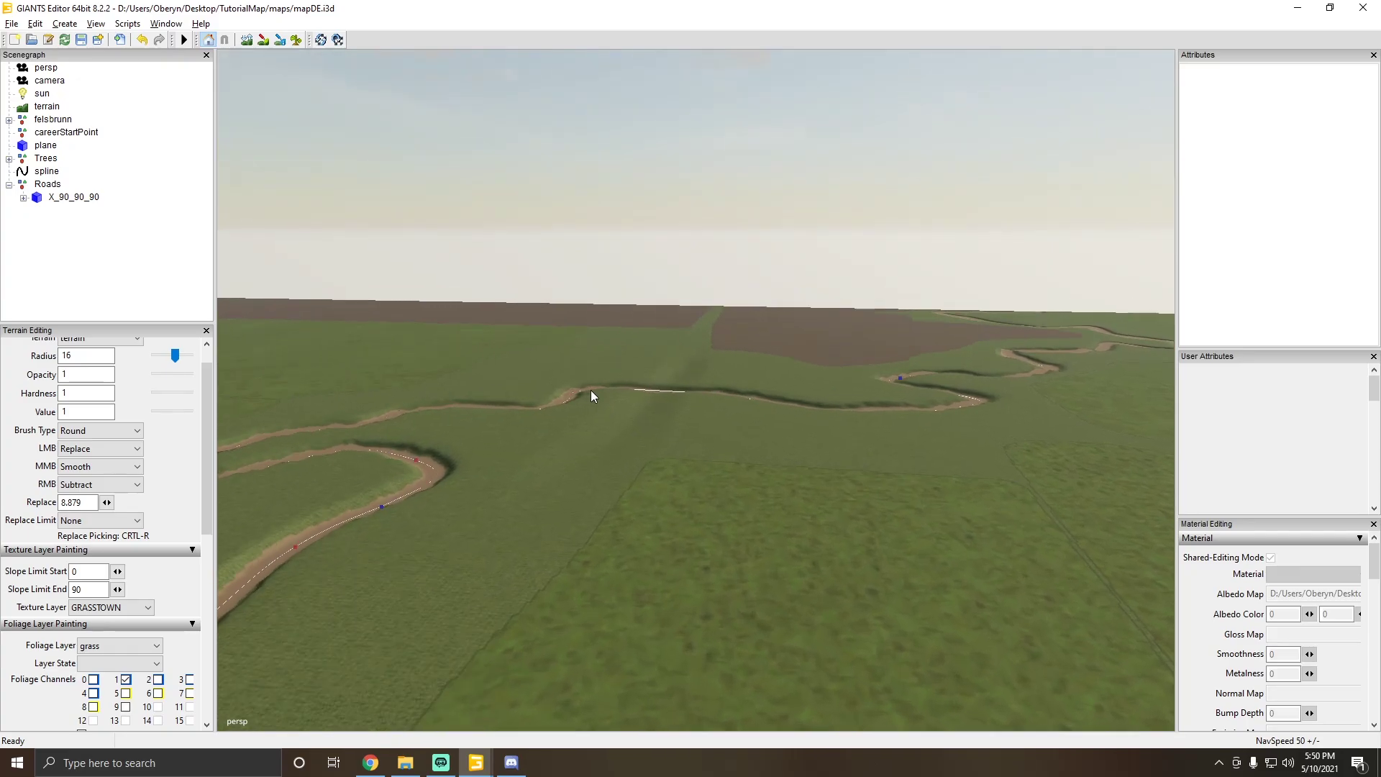
pyautogui.keyDown('alt'); pyautogui.moveTo(632, 422); pyautogui.dragTo(725, 336); pyautogui.keyUp('alt')
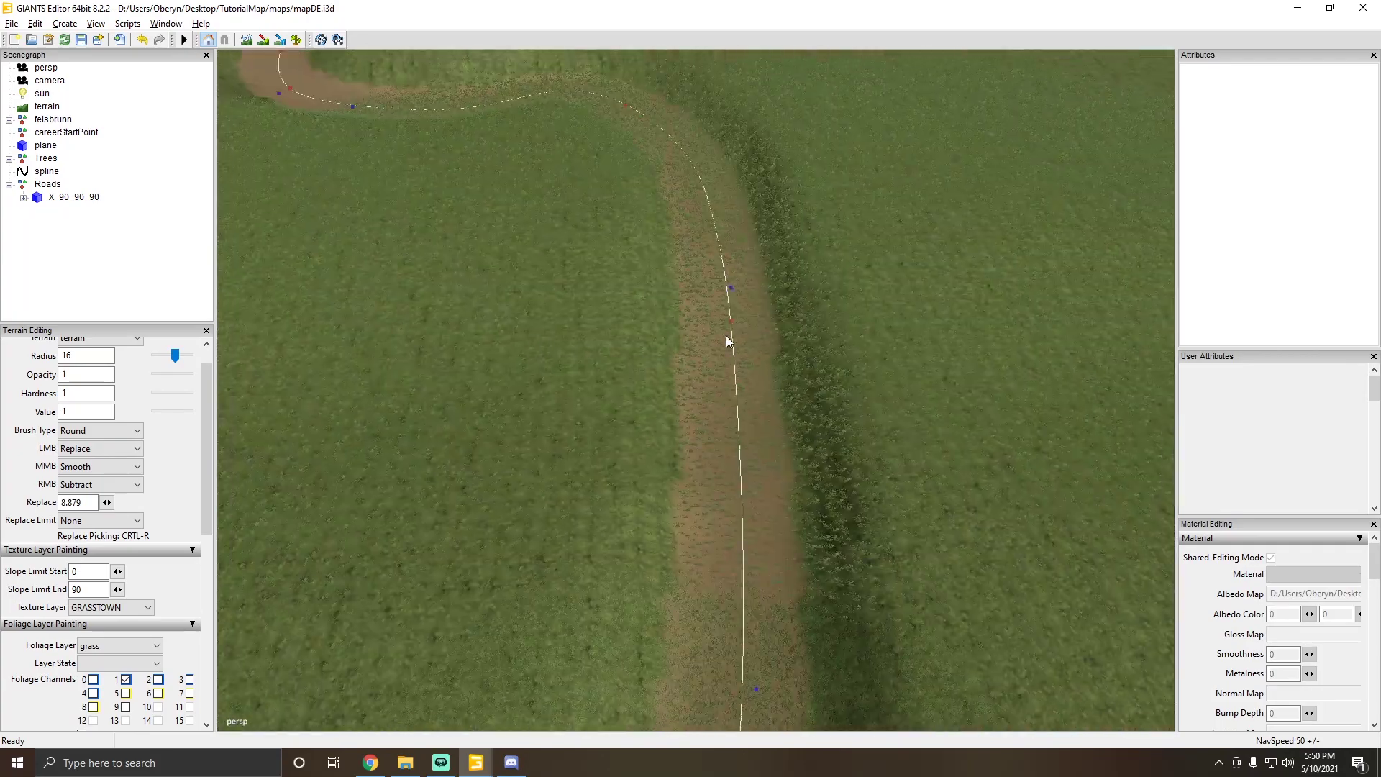
pyautogui.keyDown('alt'); pyautogui.moveTo(526, 402); pyautogui.dragTo(297, 331); pyautogui.keyUp('alt')
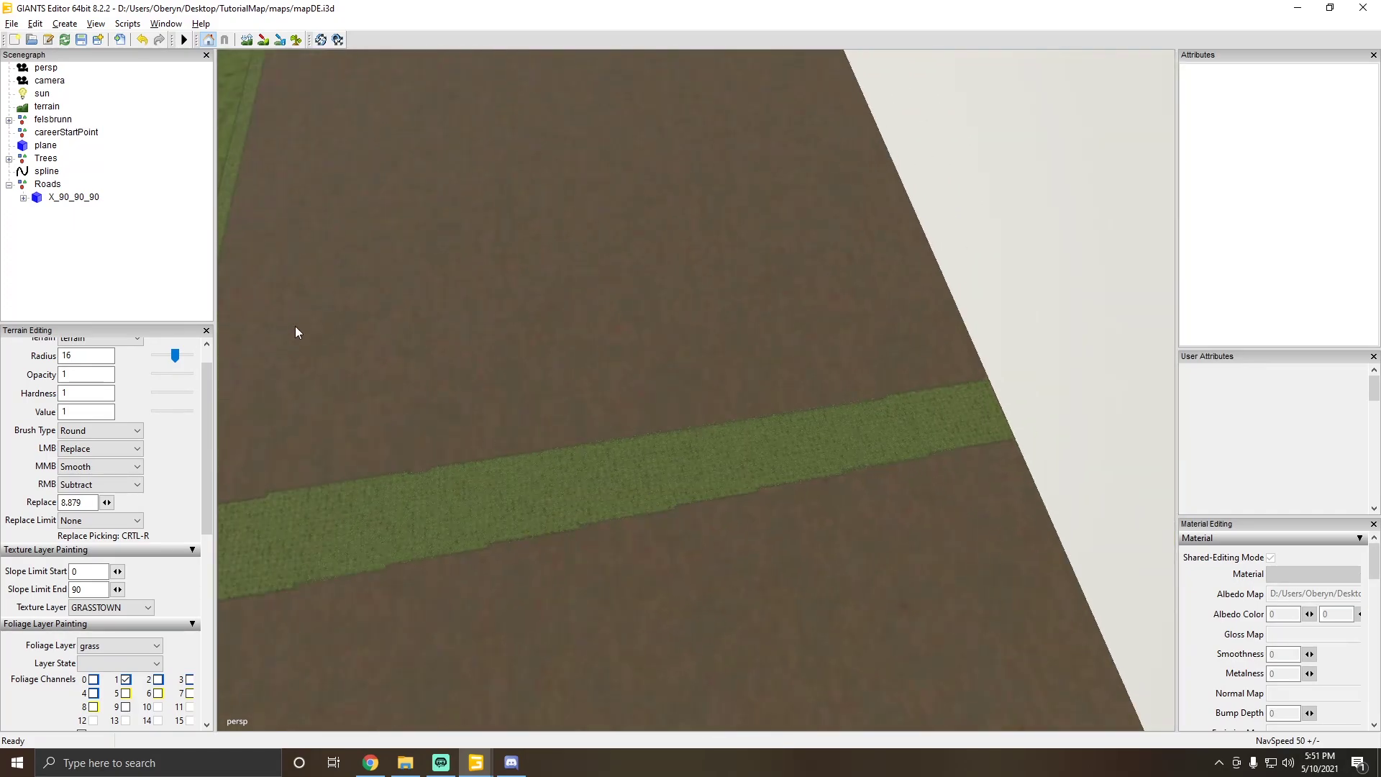
pyautogui.keyDown('alt'); pyautogui.moveTo(548, 325); pyautogui.dragTo(241, 144); pyautogui.keyUp('alt')
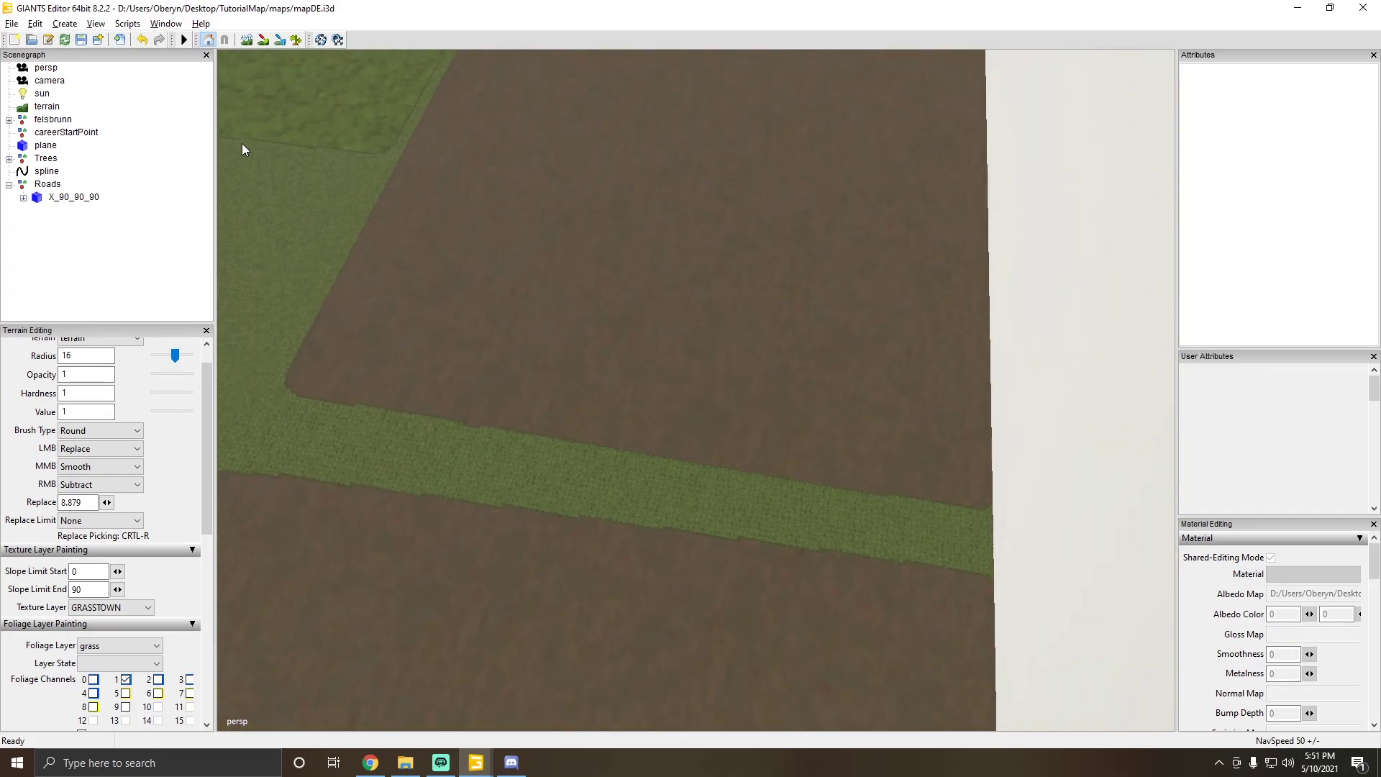
pyautogui.click(58, 23)
pyautogui.click(80, 41)
pyautogui.click(45, 208)
pyautogui.keyDown('alt'); pyautogui.moveTo(248, 233); pyautogui.dragTo(358, 241); pyautogui.keyUp('alt')
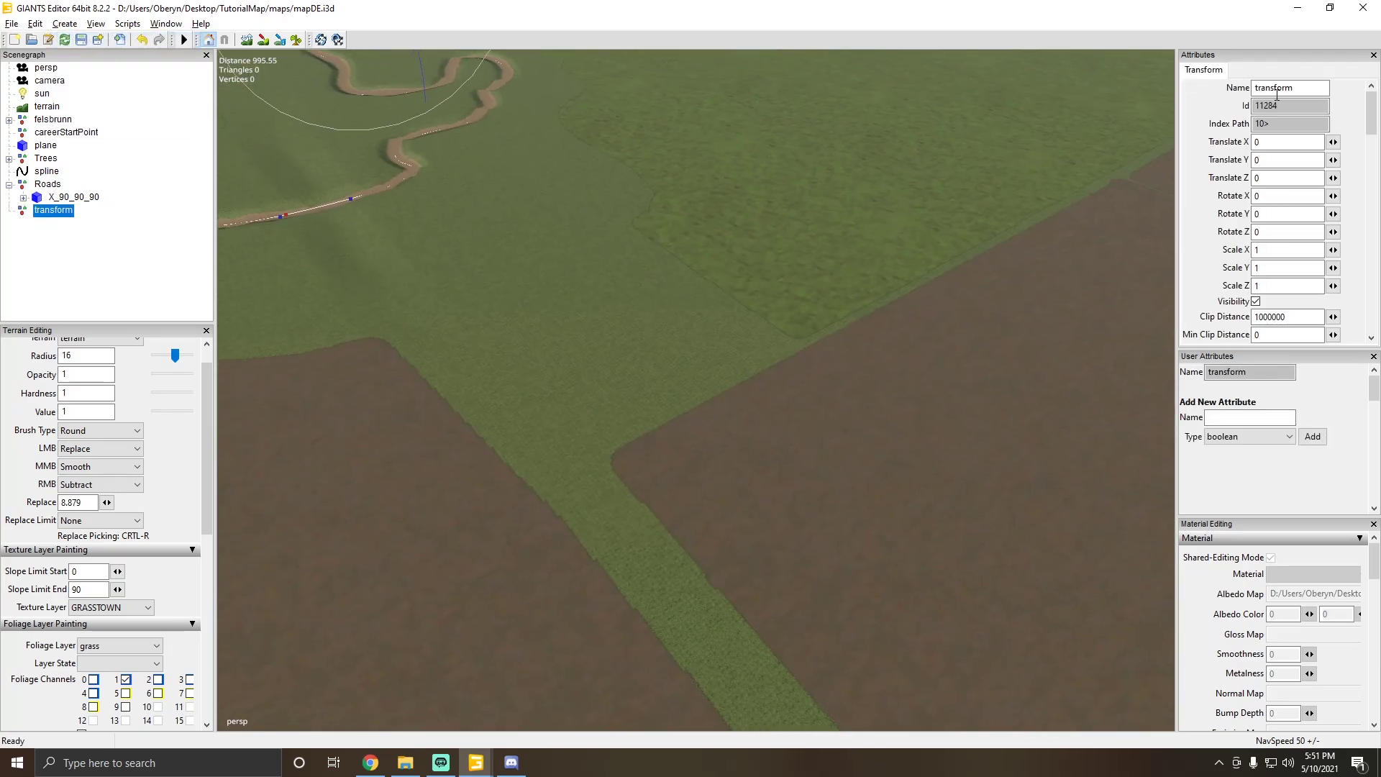
pyautogui.moveTo(1300, 89); pyautogui.dragTo(1188, 90)
pyautogui.click(41, 267)
# Step: Run the Spline Placement Create script on the SSC group and expand the resulting hierarchy down to splinePlacement's children
pyautogui.click(41, 210)
pyautogui.click(128, 24)
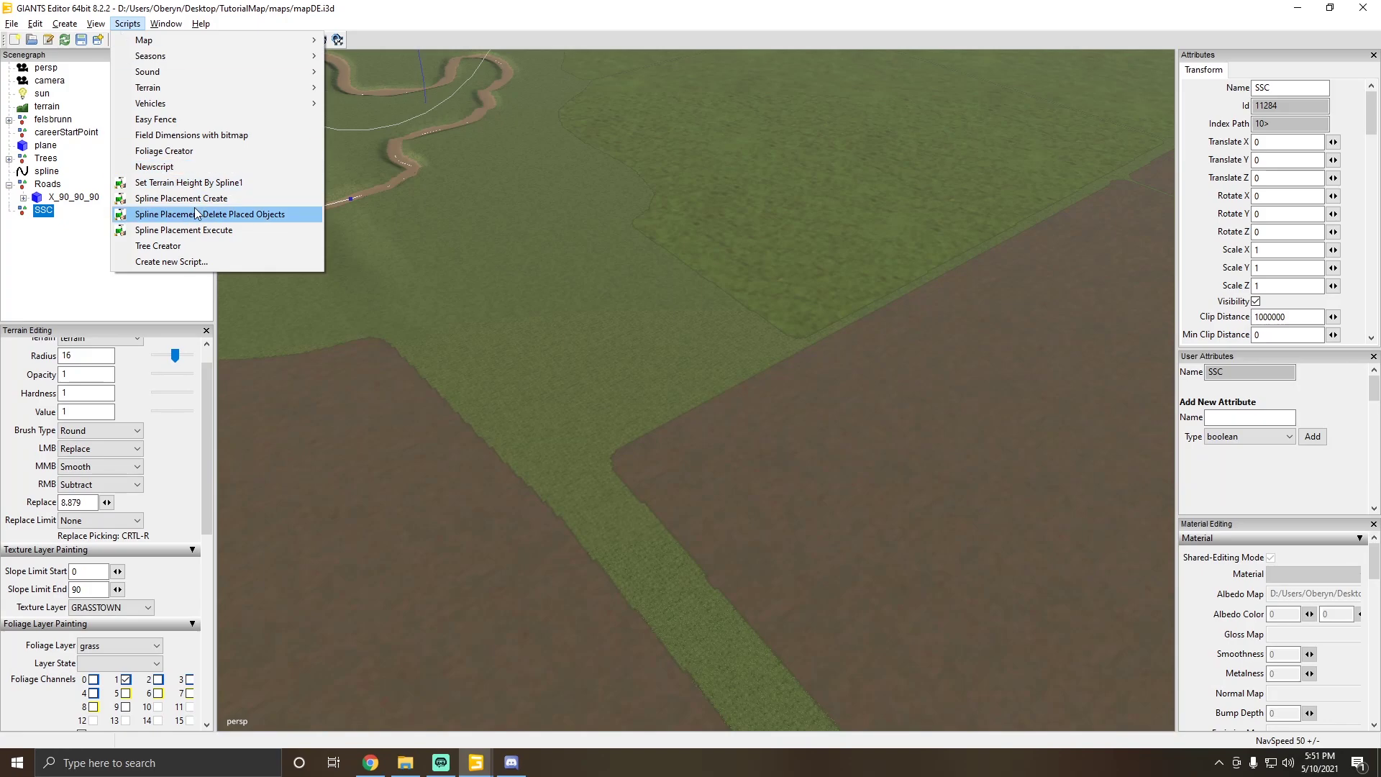
pyautogui.click(170, 199)
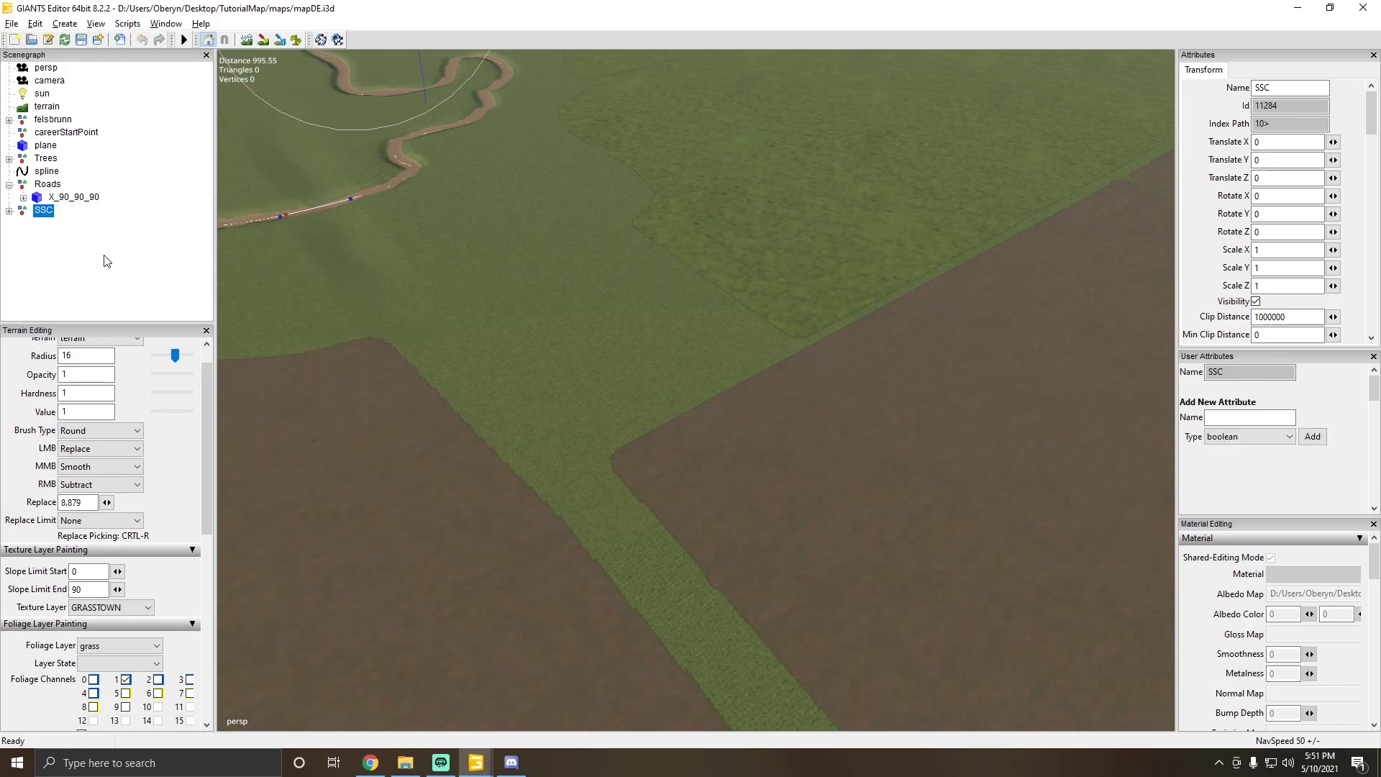
pyautogui.click(9, 211)
pyautogui.click(23, 223)
pyautogui.click(82, 223)
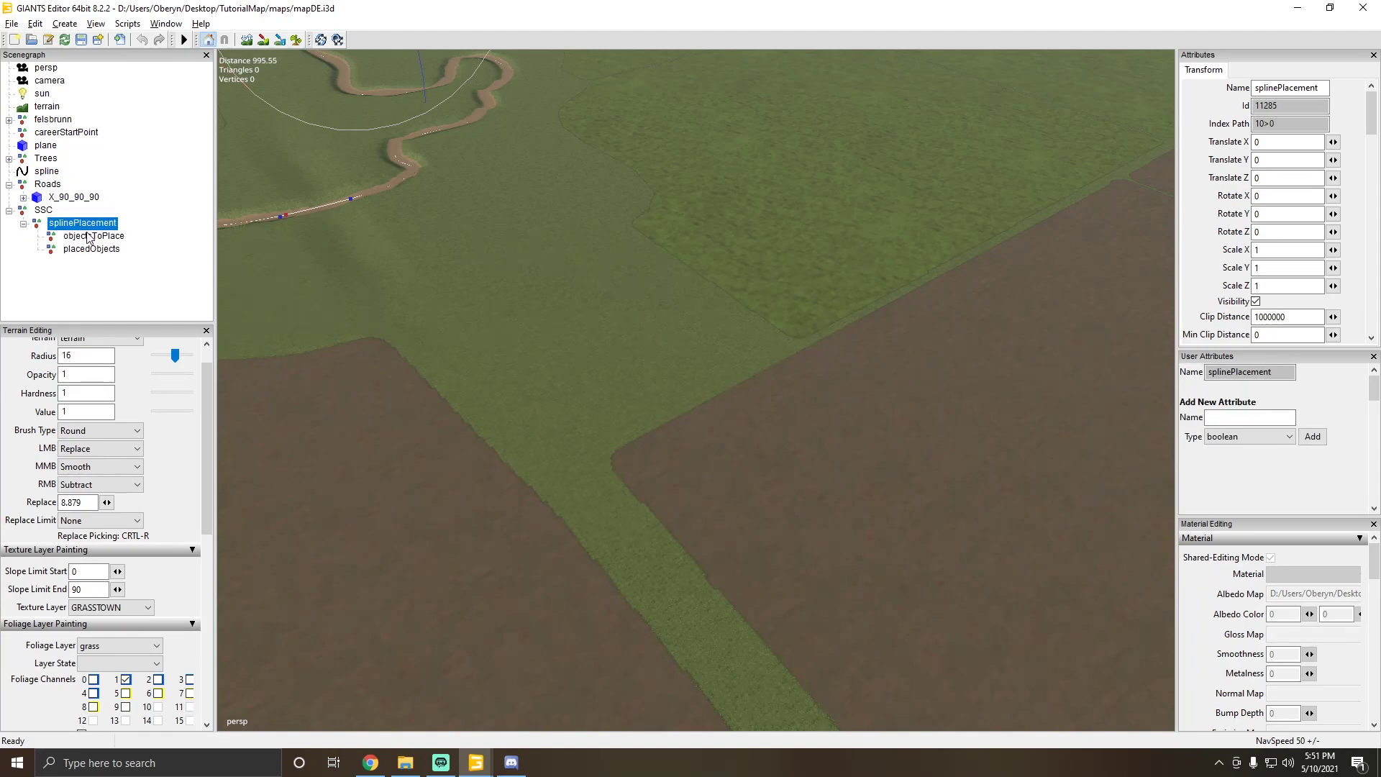
# Step: Examine the splinePlacement group with its objectsToPlace and placedObjects subgroups, and the available spline placement scripts
pyautogui.press('Down')
pyautogui.press('Down')
pyautogui.click(90, 224)
pyautogui.click(41, 211)
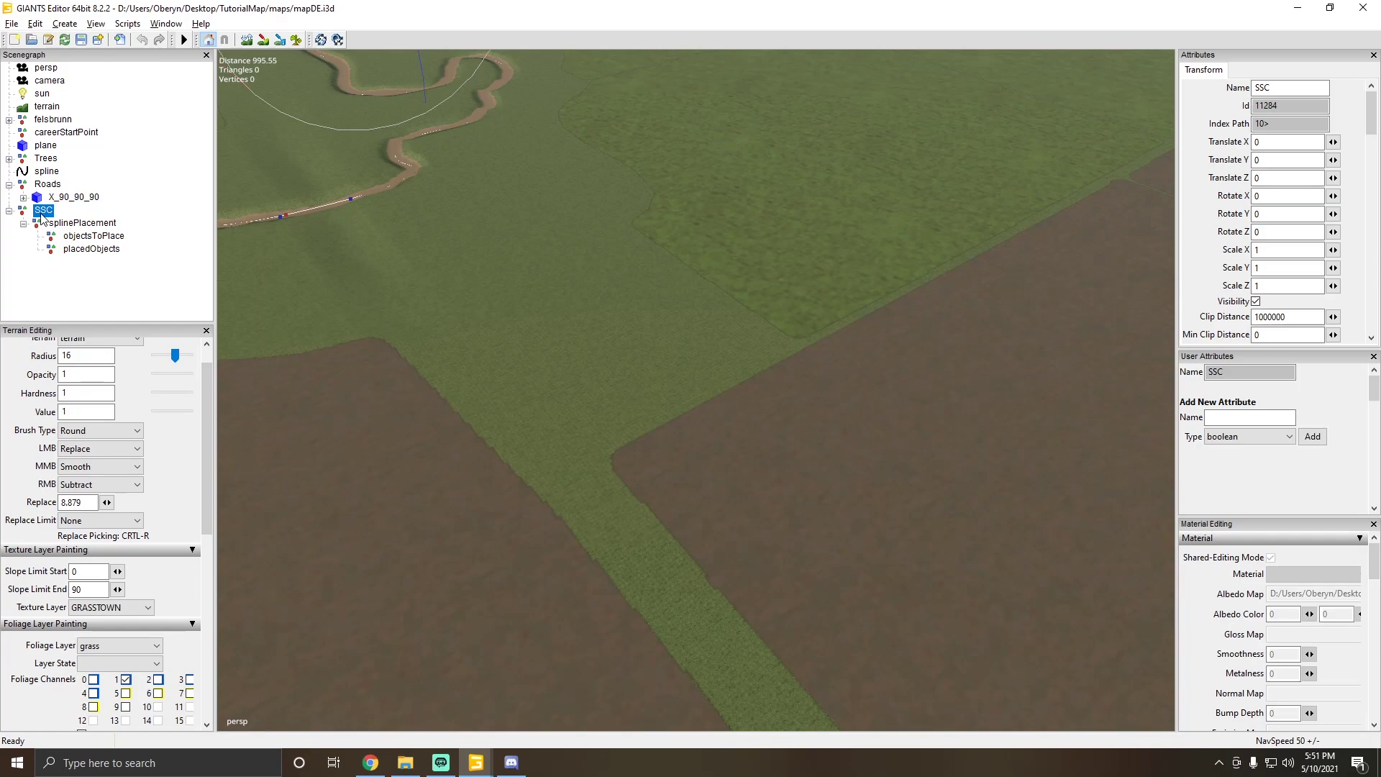
pyautogui.click(70, 228)
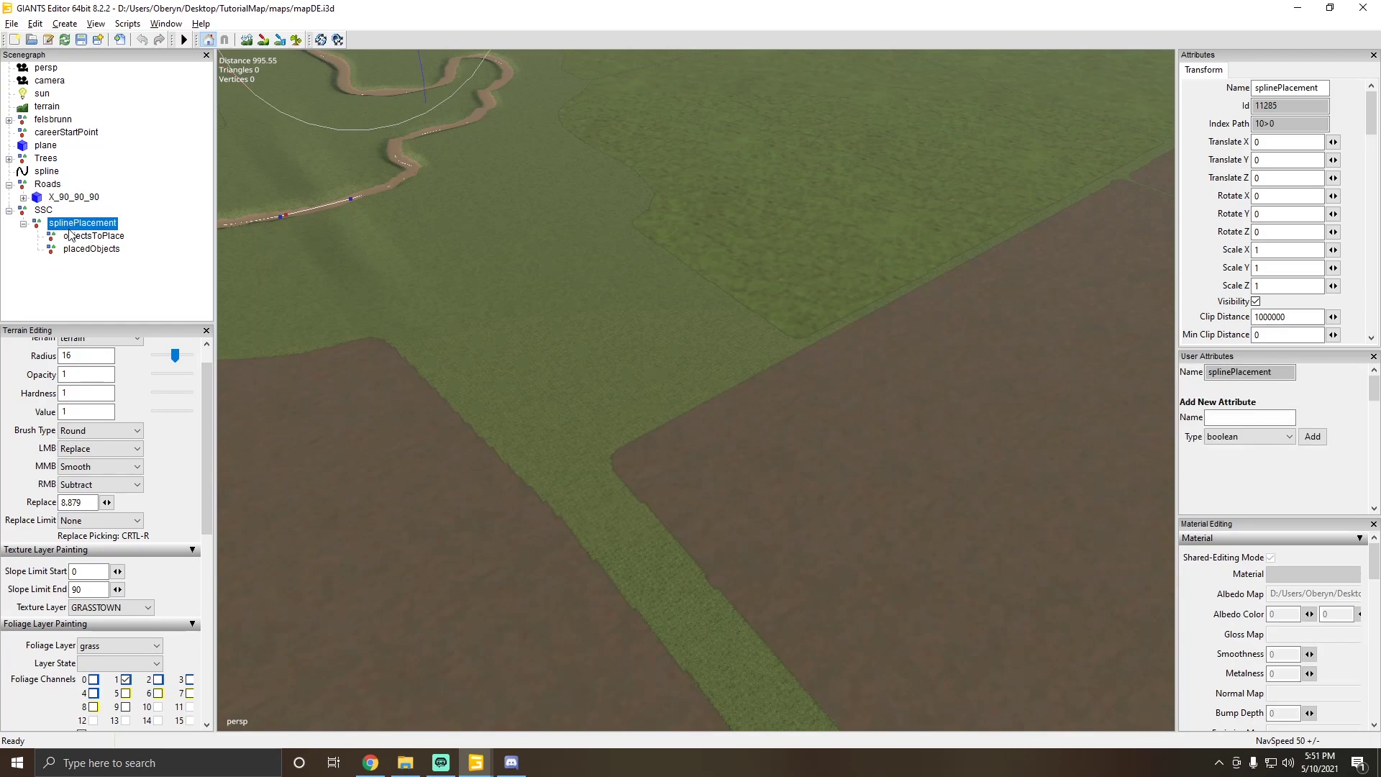
pyautogui.click(82, 237)
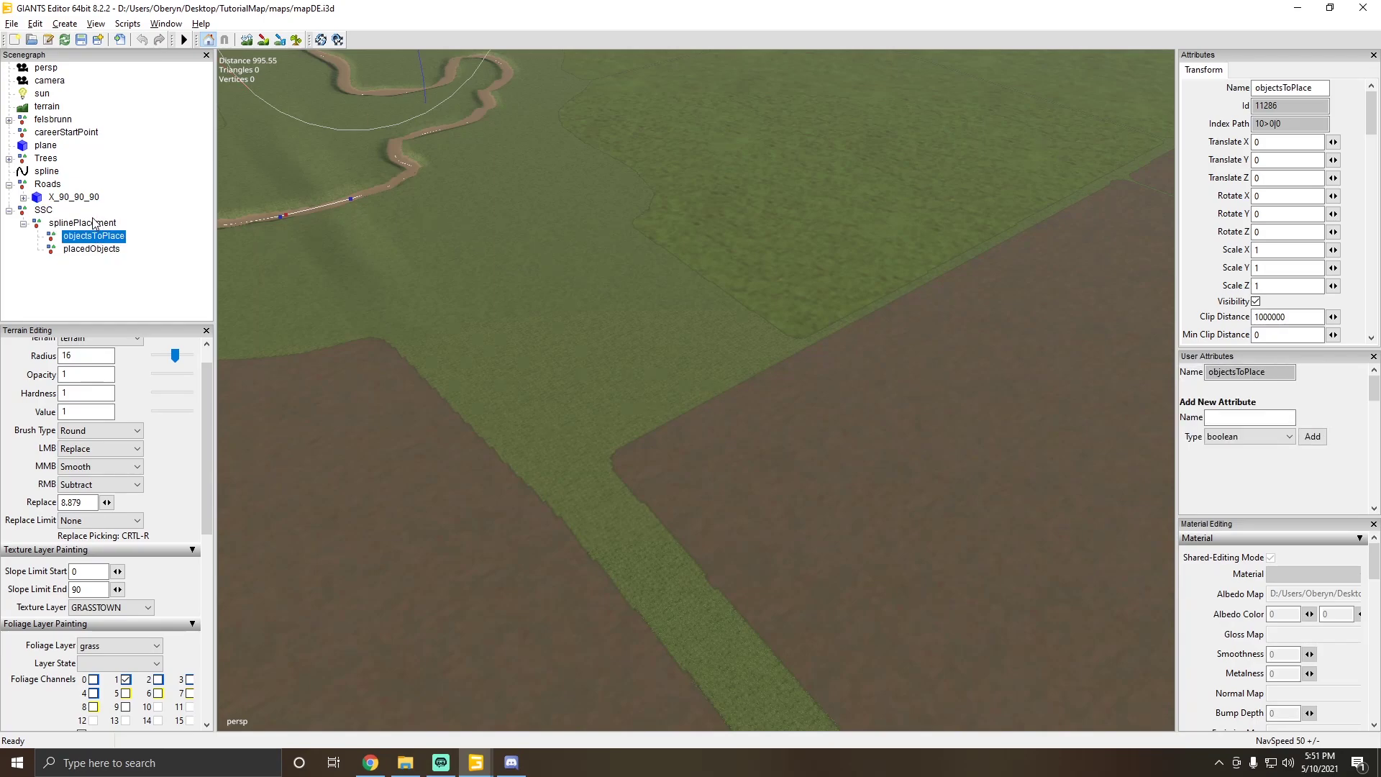
pyautogui.click(93, 223)
pyautogui.click(89, 236)
pyautogui.click(91, 249)
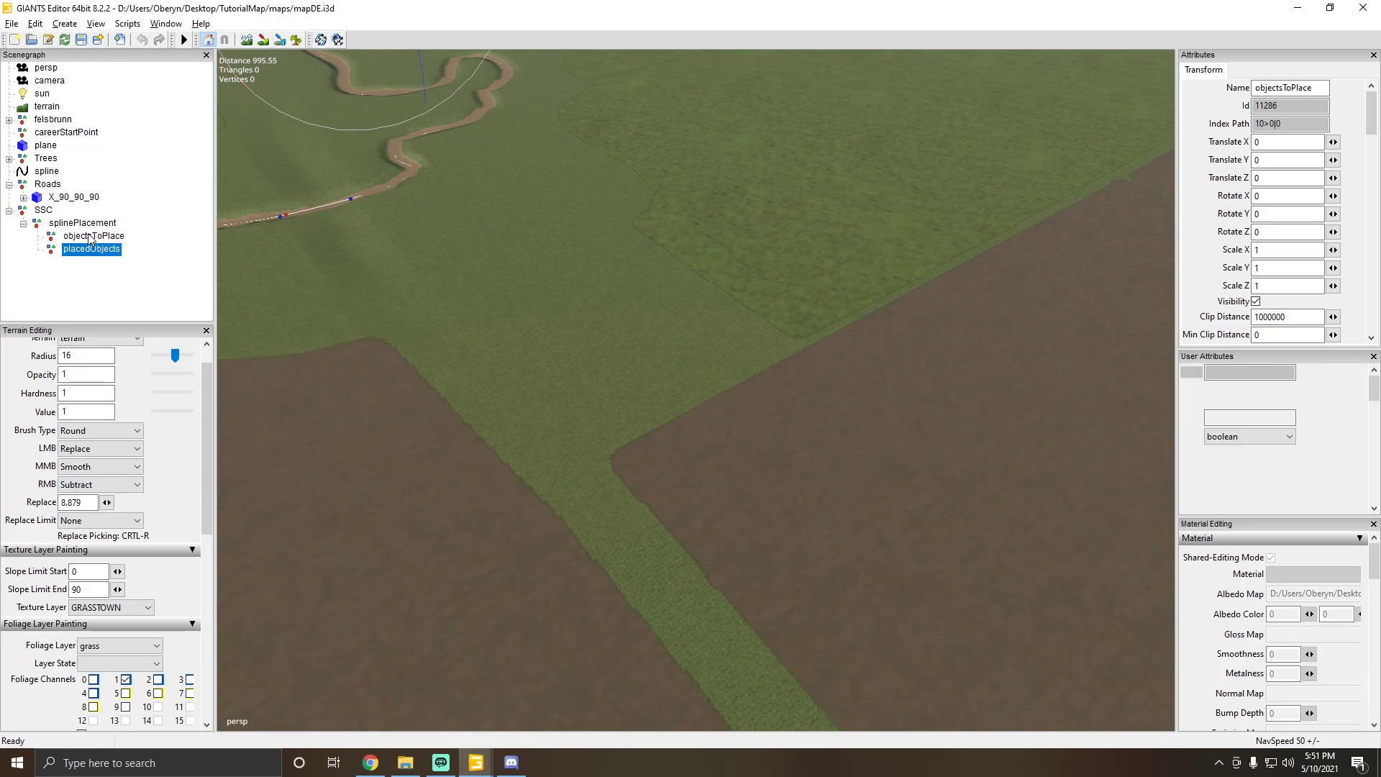
pyautogui.click(86, 236)
pyautogui.click(87, 224)
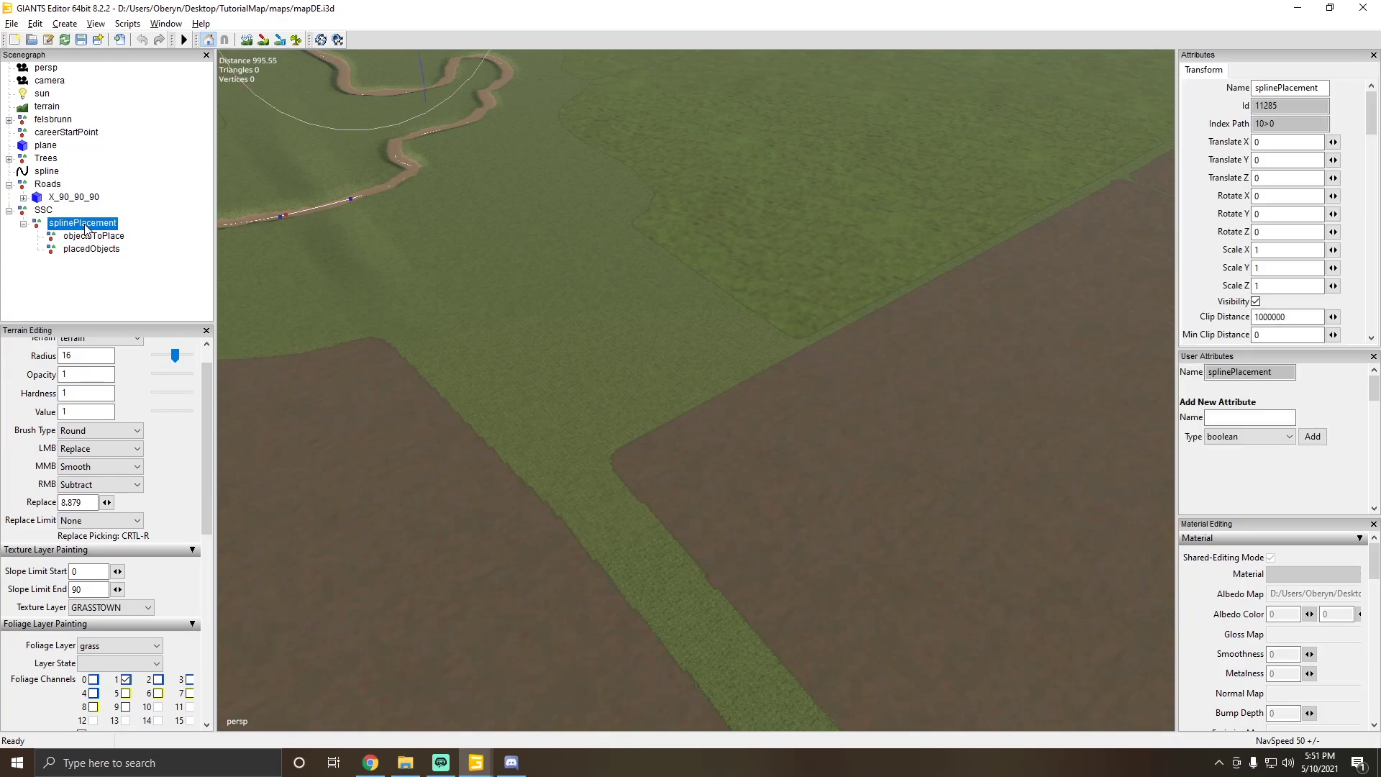
pyautogui.click(126, 24)
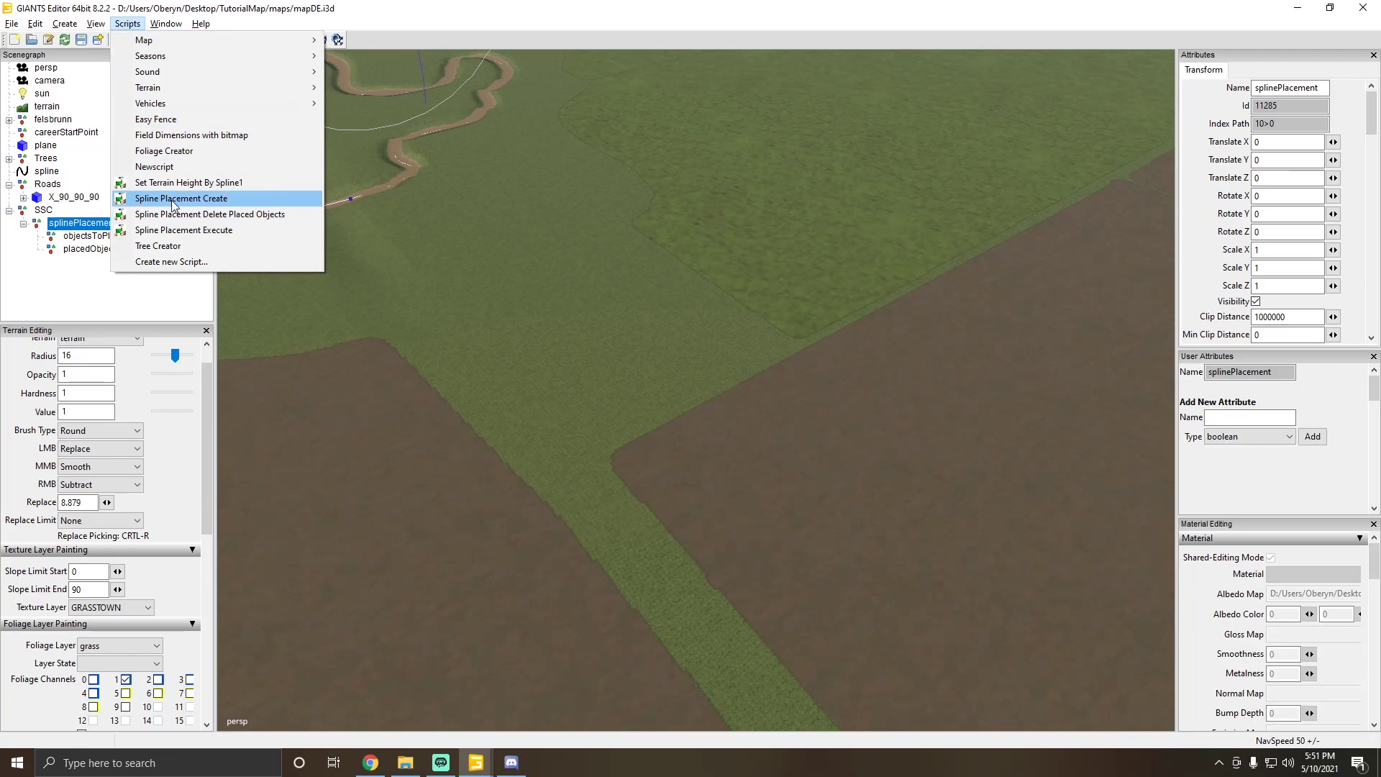
pyautogui.click(68, 230)
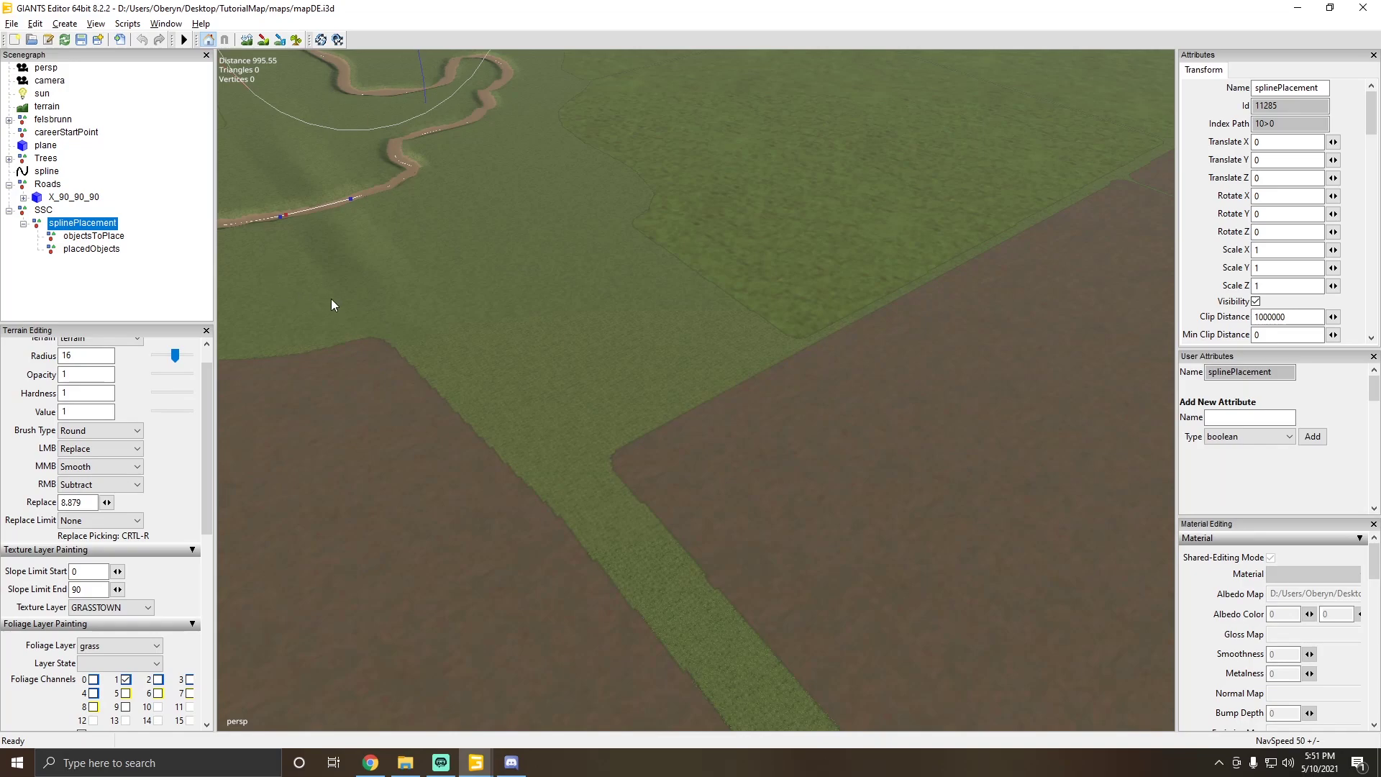
pyautogui.moveTo(333, 299); pyautogui.dragTo(430, 301, button='right')
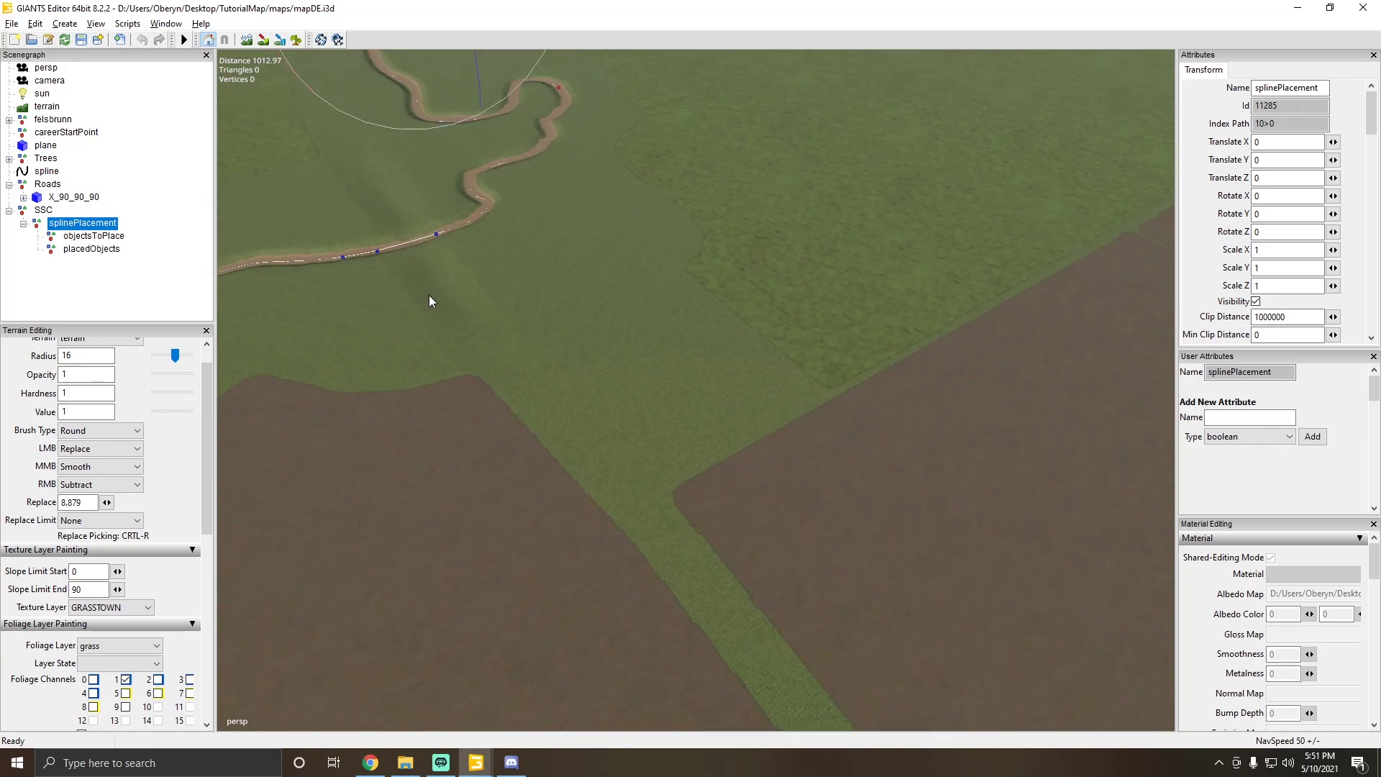
# Step: Open the Script Editor and review the user scripts, including Set Terrain Height By Spline and Spline Placement Create, Delete and Execute
pyautogui.click(129, 24)
pyautogui.click(185, 121)
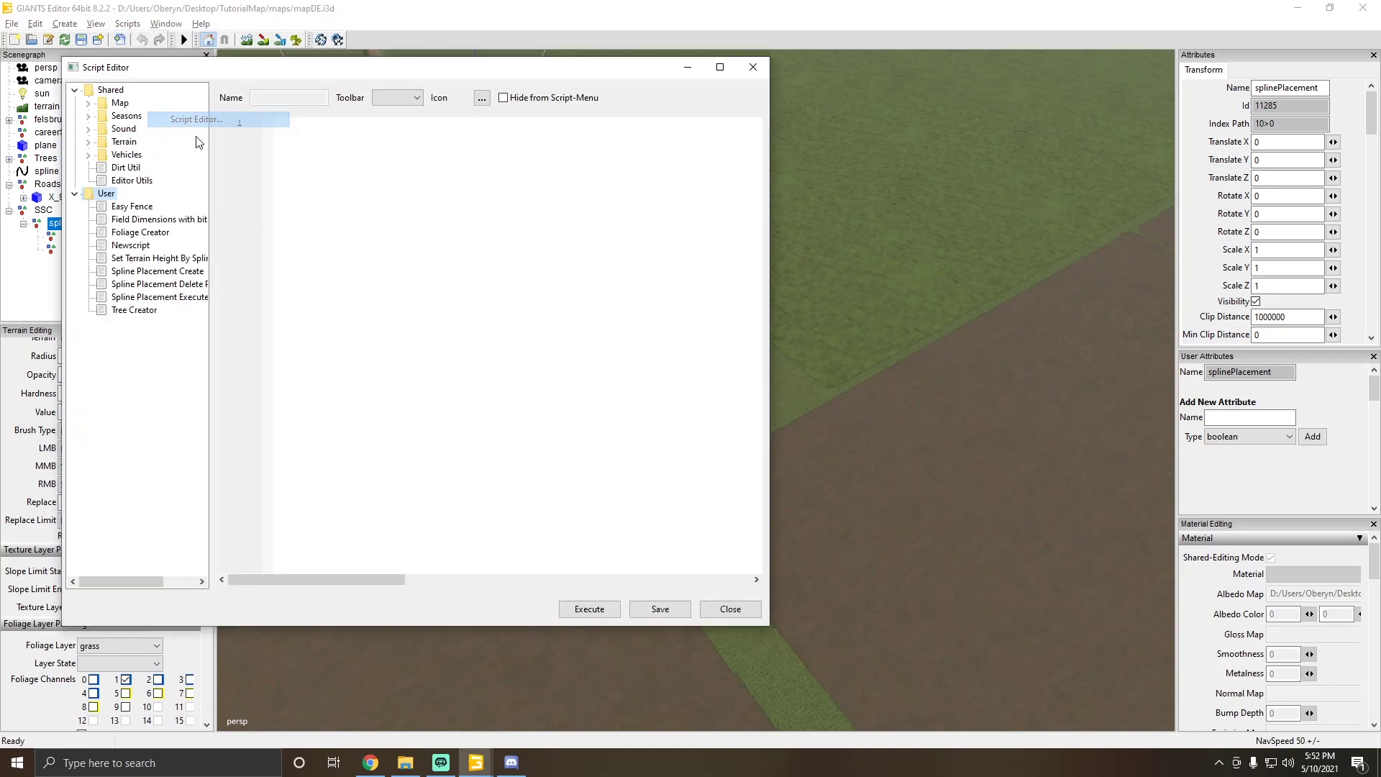
pyautogui.click(133, 208)
pyautogui.click(142, 220)
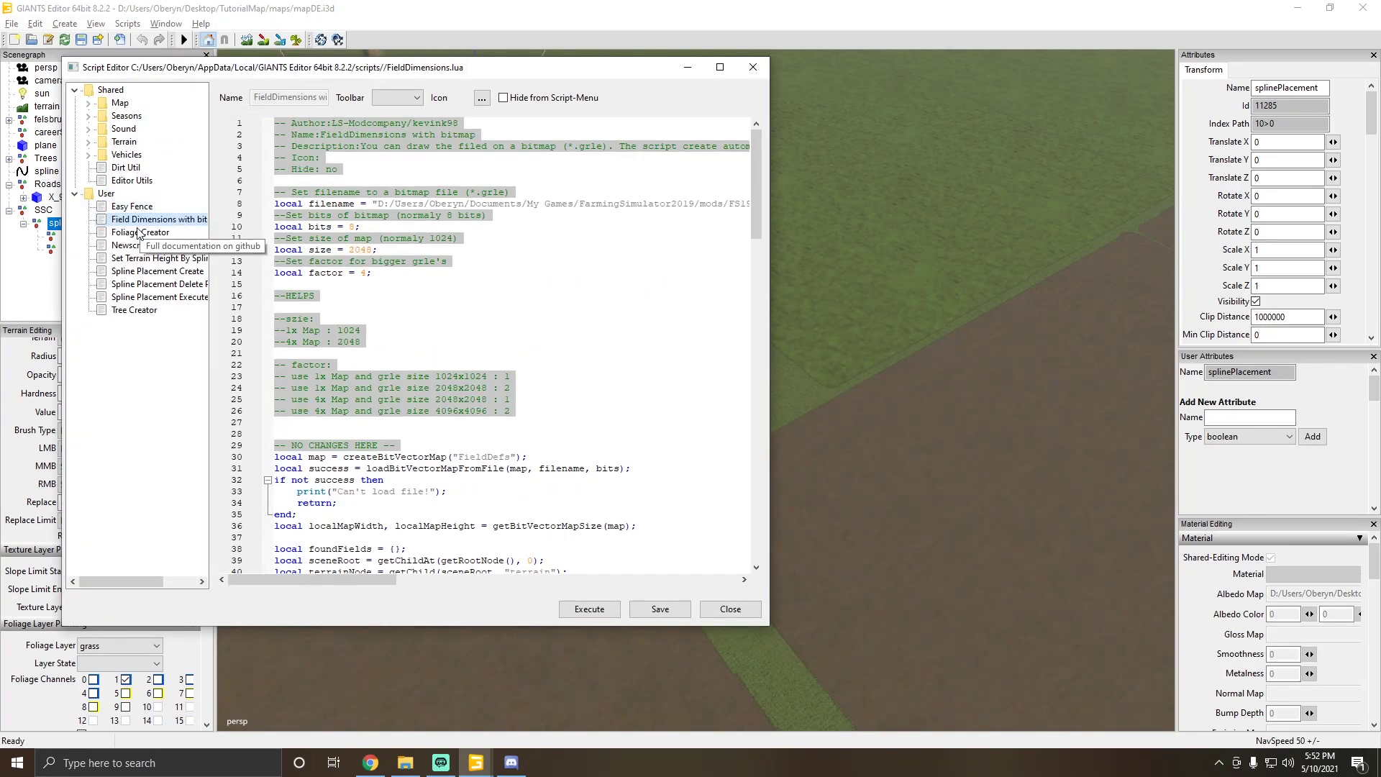
pyautogui.click(168, 262)
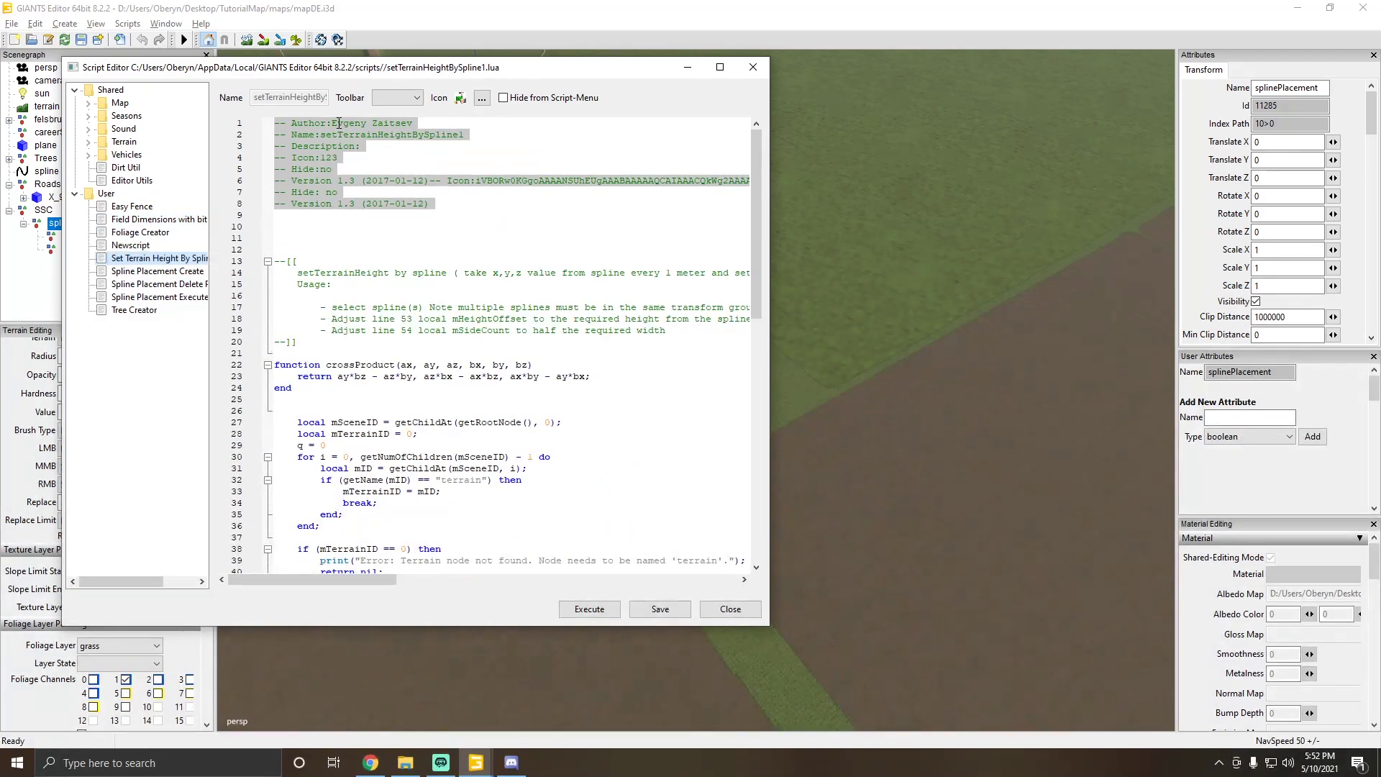
pyautogui.click(372, 124)
pyautogui.click(173, 273)
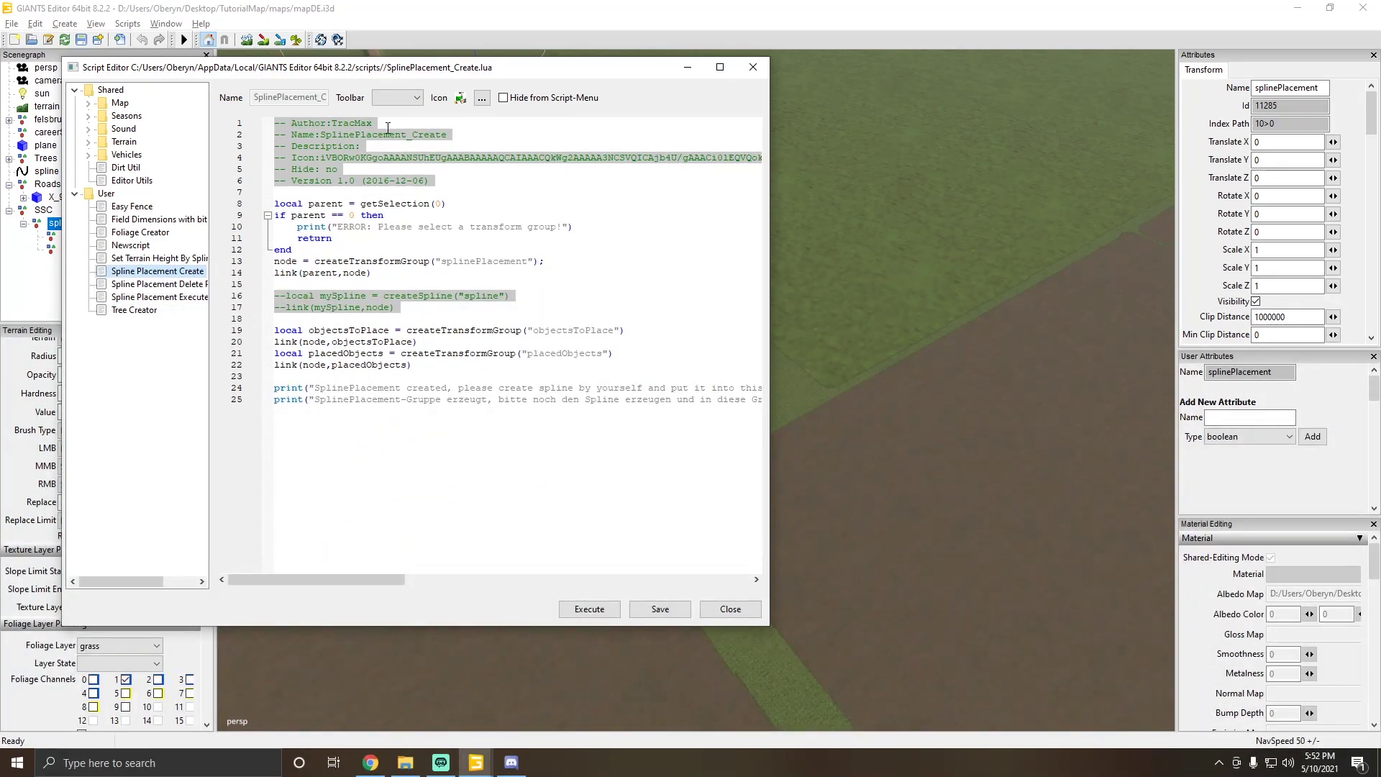
pyautogui.click(166, 284)
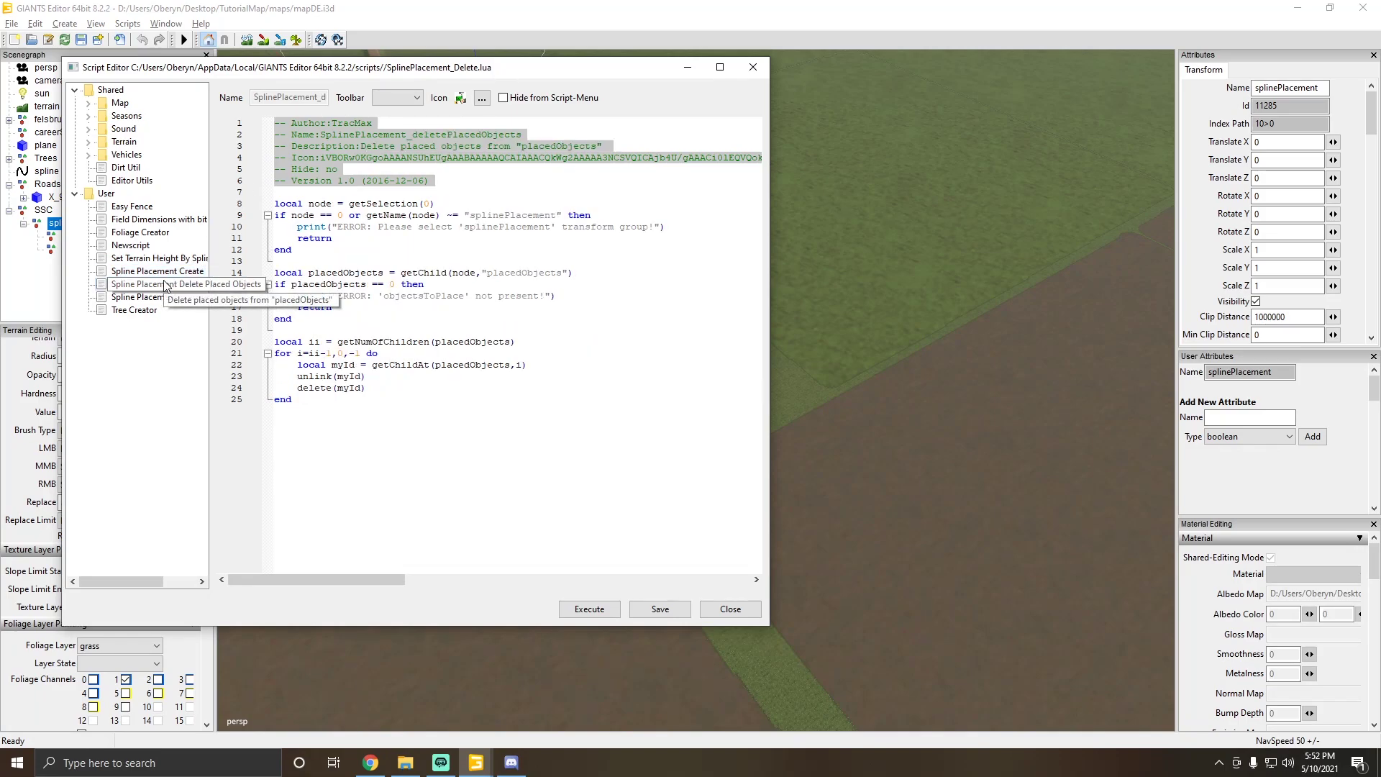
pyautogui.click(166, 297)
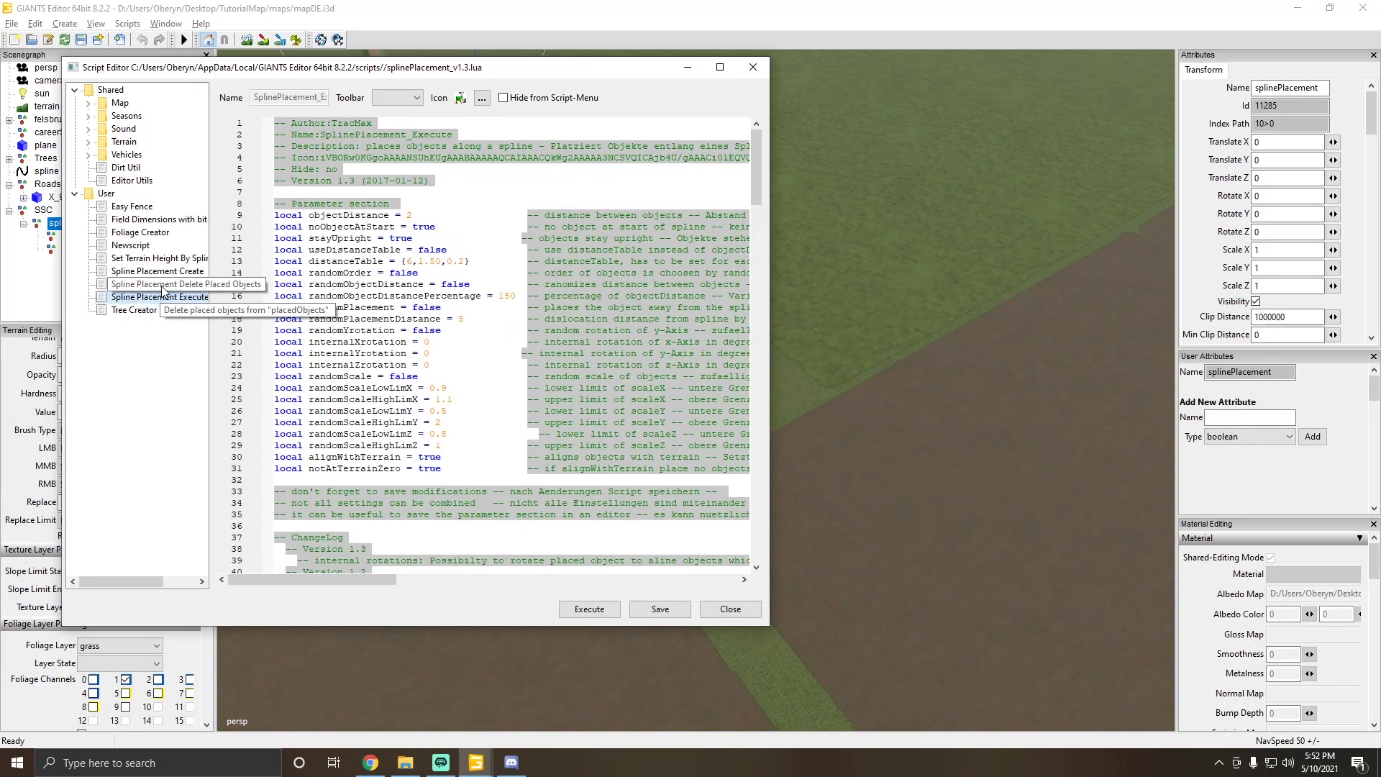
# Step: Review the Set Terrain Height By Spline and Spline Placement Create, Delete and Execute scripts, and close the Script Editor
pyautogui.click(169, 282)
pyautogui.click(162, 271)
pyautogui.click(160, 257)
pyautogui.click(162, 271)
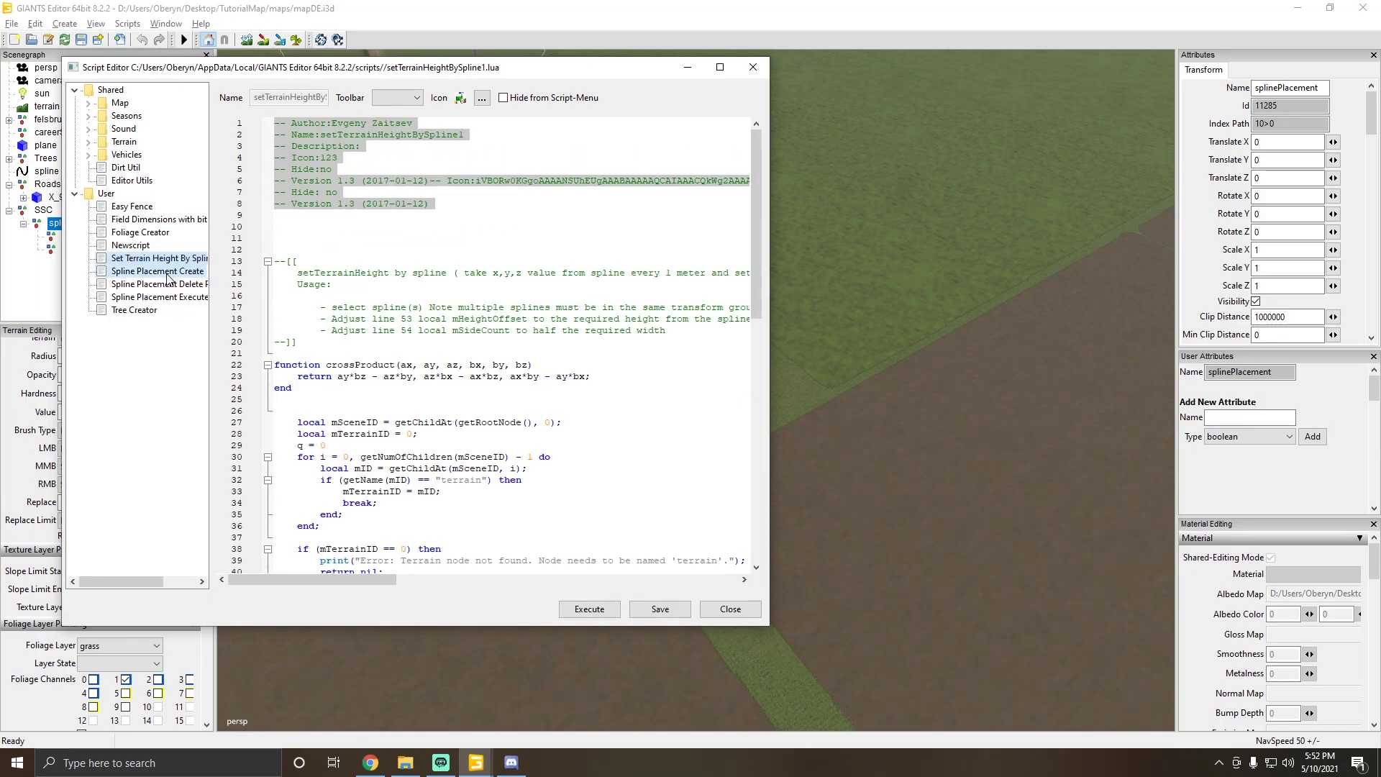
pyautogui.click(165, 285)
pyautogui.click(165, 297)
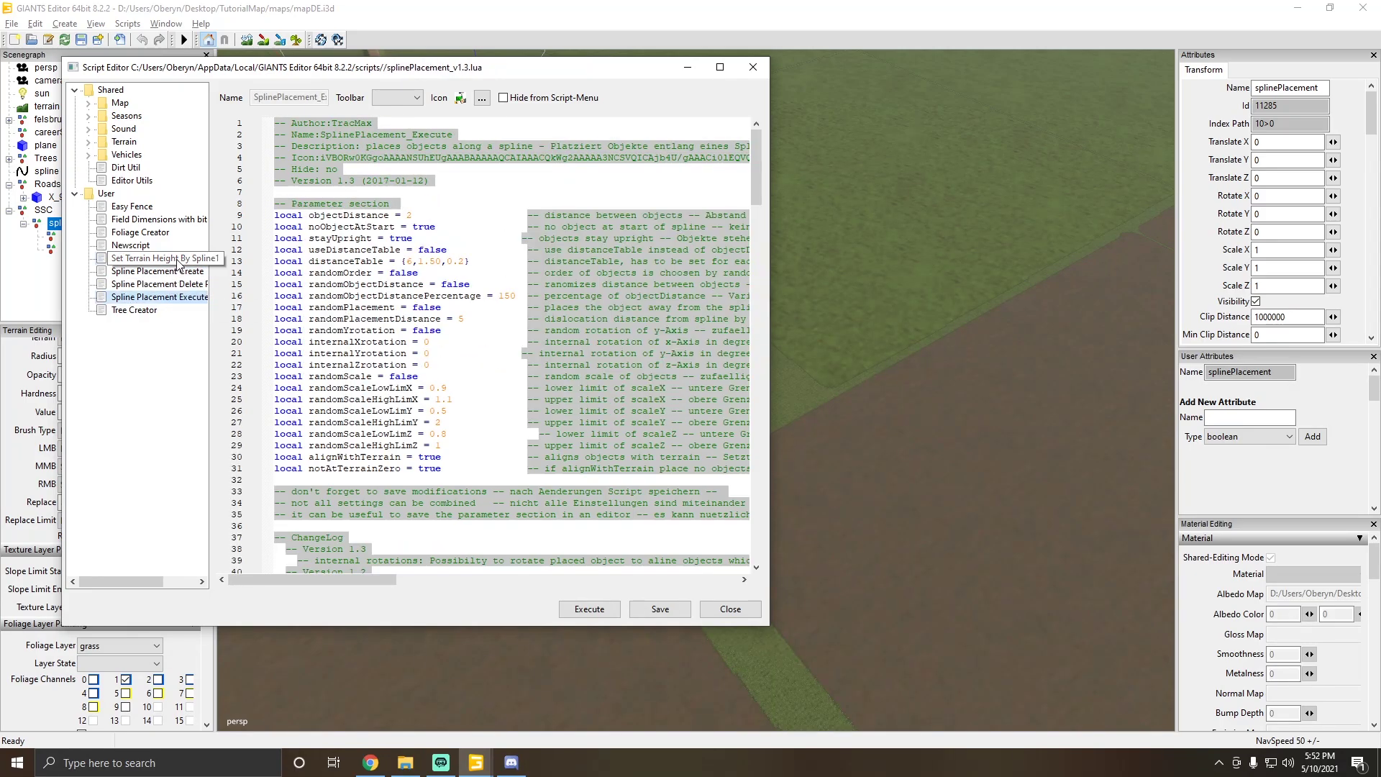
pyautogui.click(128, 259)
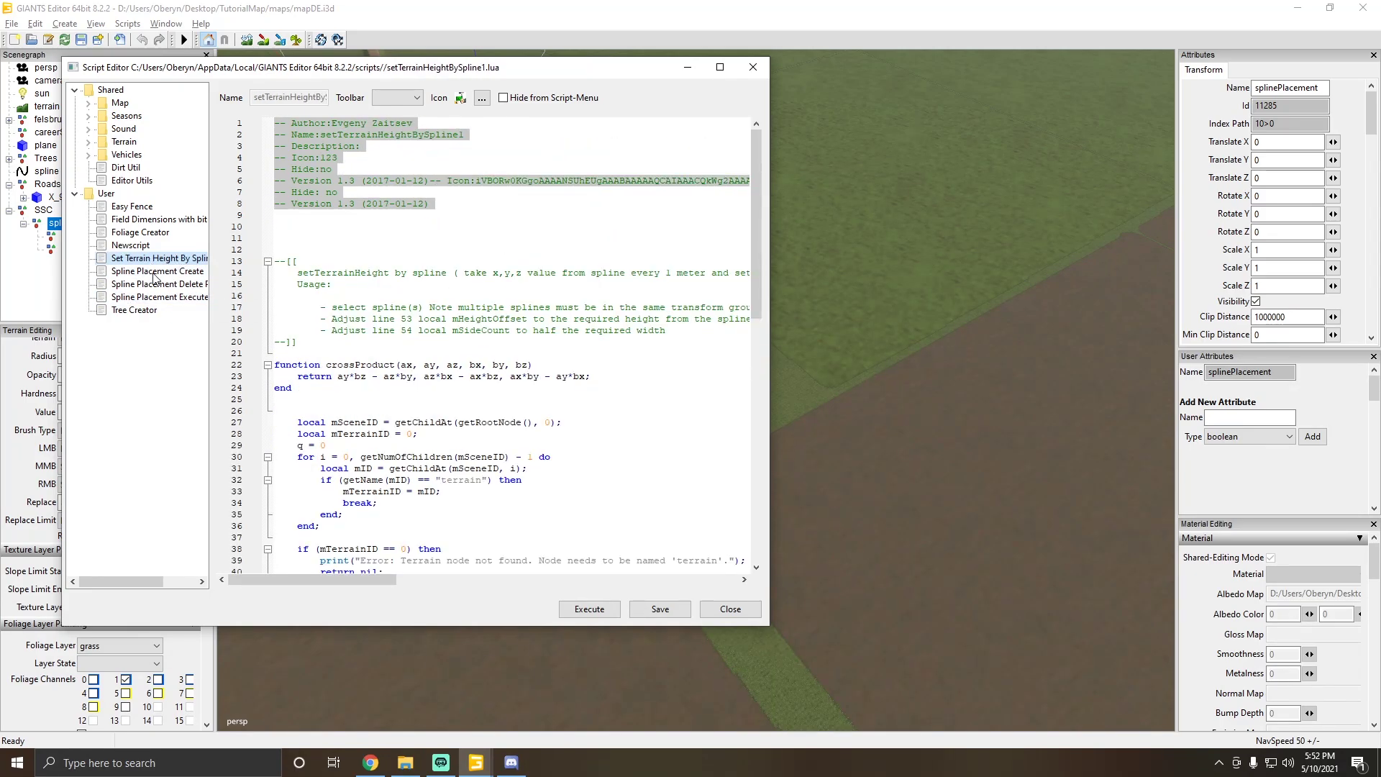
pyautogui.click(153, 274)
pyautogui.click(159, 284)
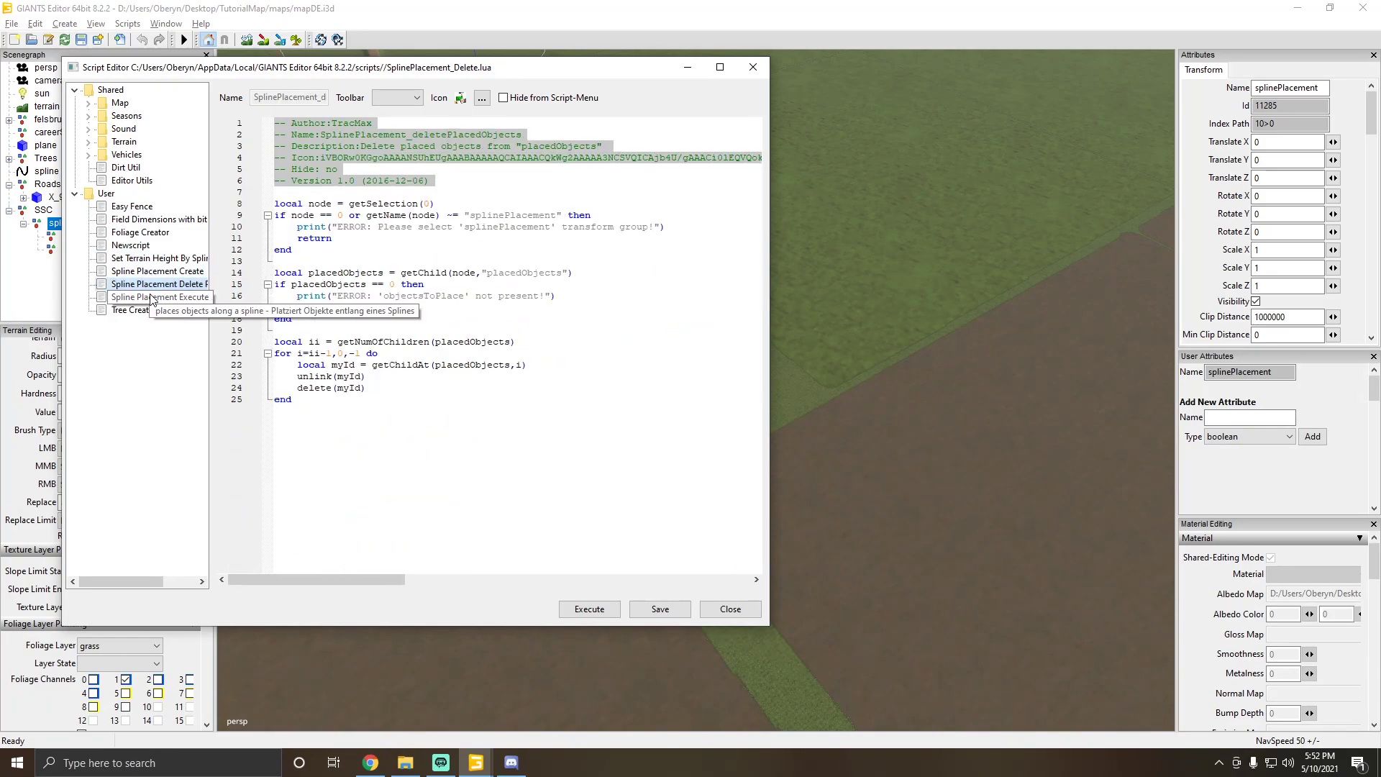
pyautogui.click(160, 296)
pyautogui.click(753, 67)
# Step: Create a new spline and move it into the splinePlacement group below objectsToPlace and placedObjects
pyautogui.keyDown('alt'); pyautogui.moveTo(768, 359); pyautogui.dragTo(389, 173); pyautogui.keyUp('alt')
pyautogui.click(66, 25)
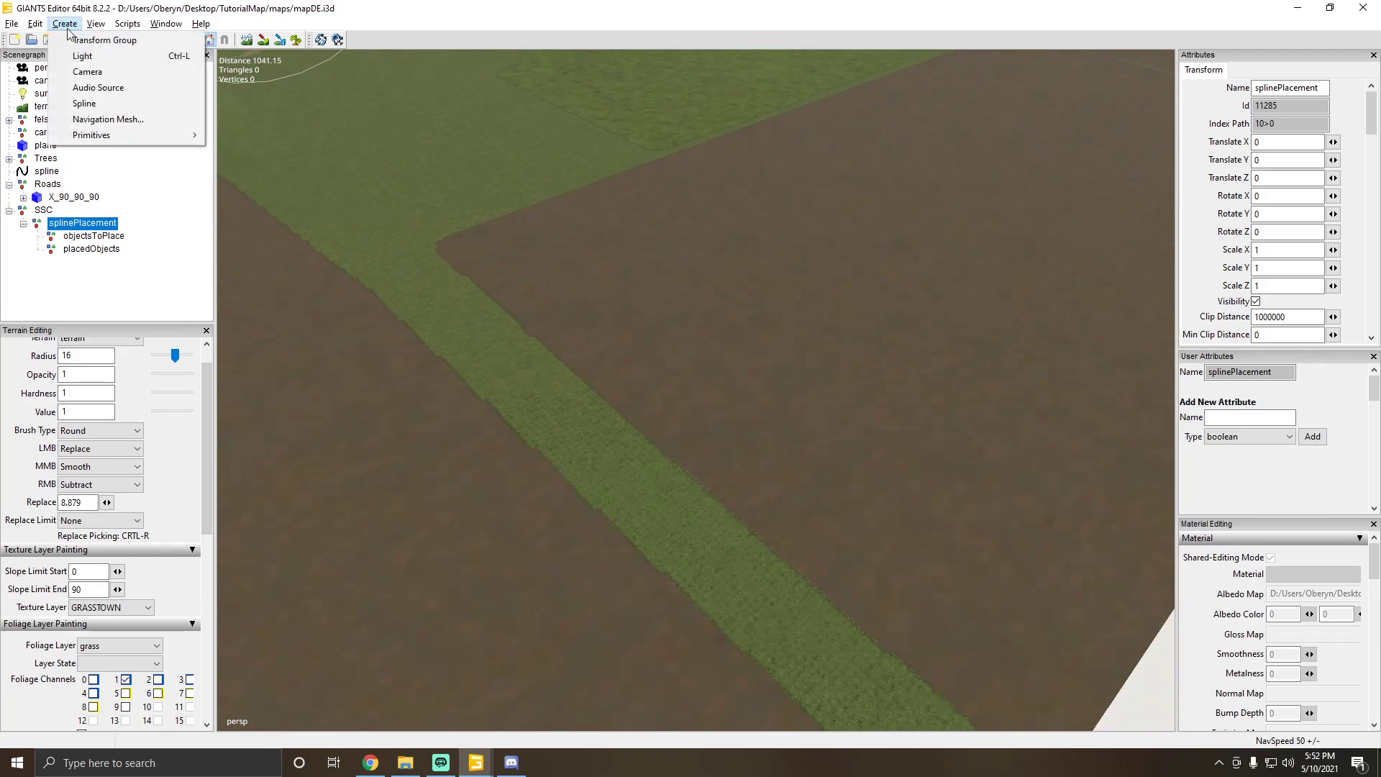
pyautogui.click(84, 103)
pyautogui.click(46, 236)
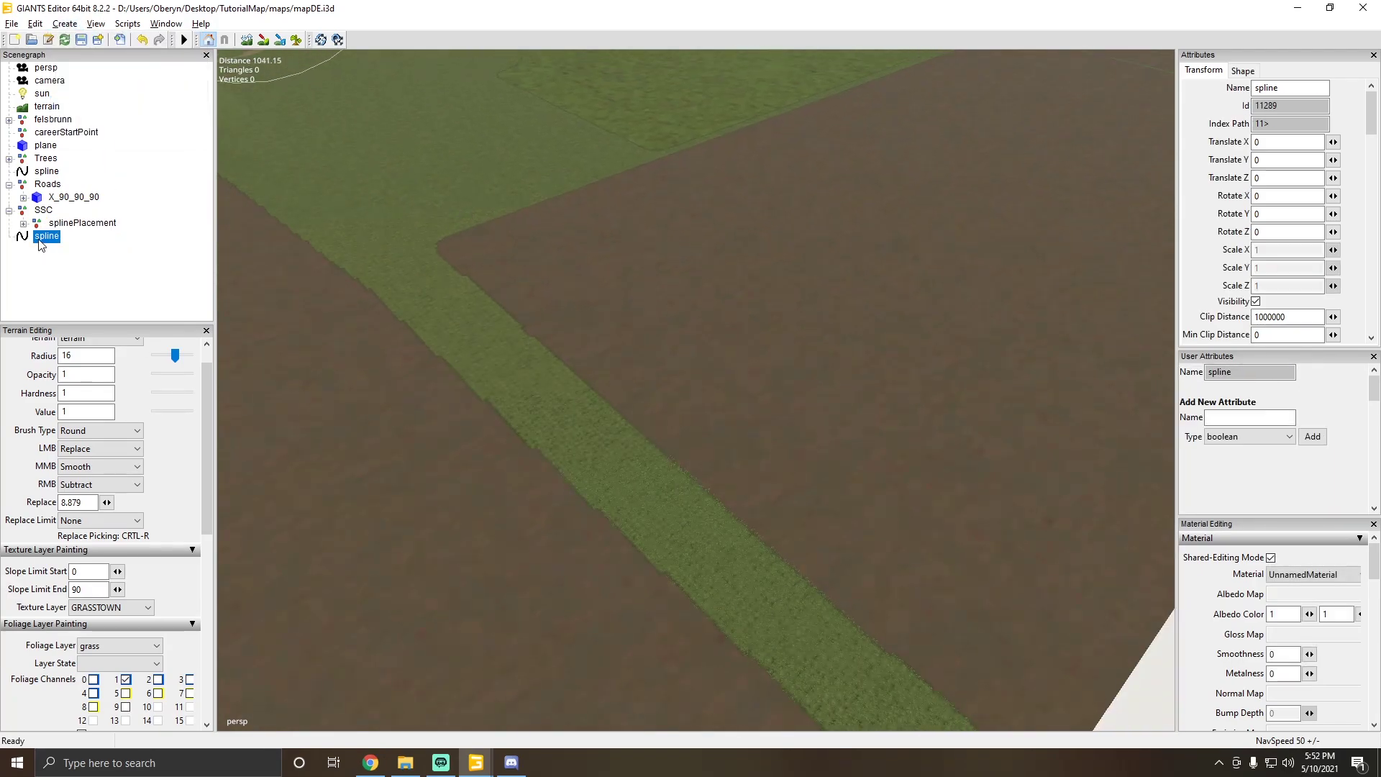
pyautogui.click(23, 224)
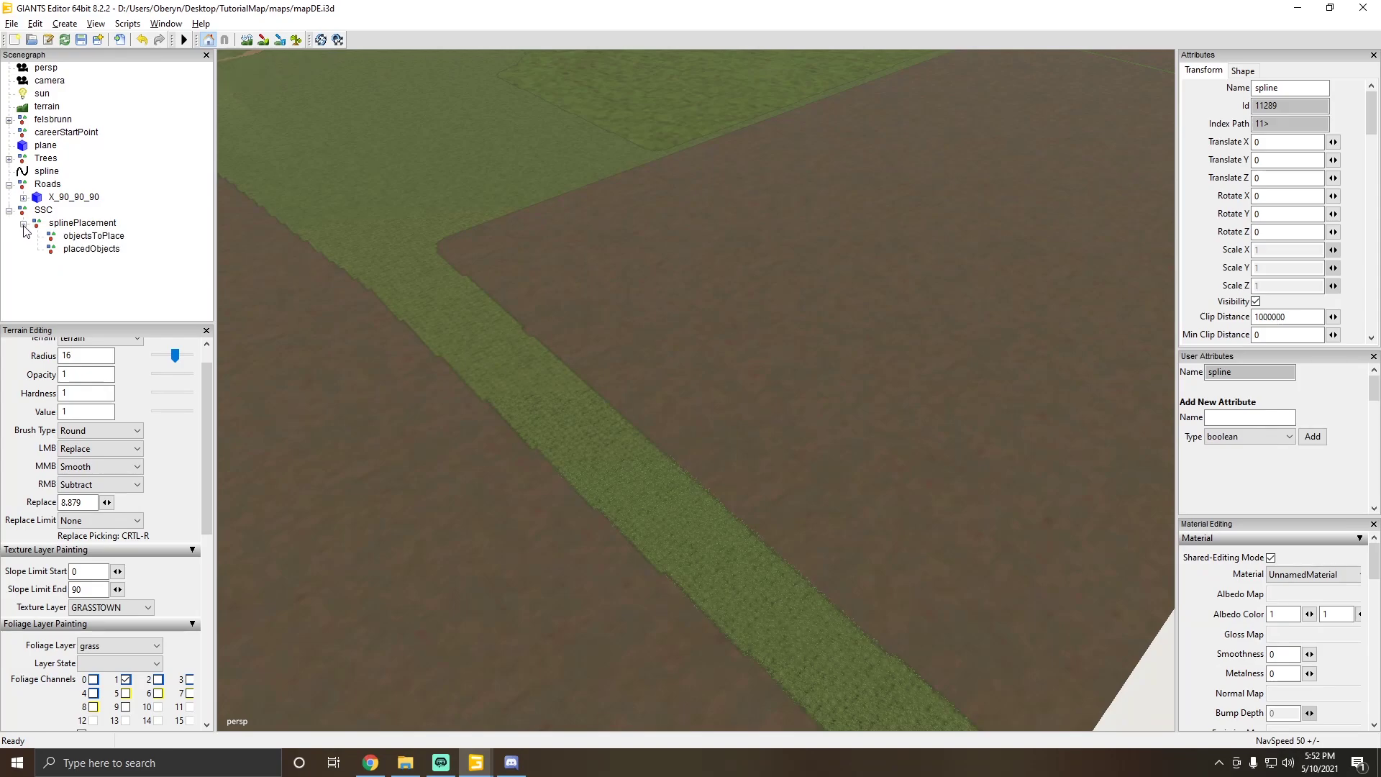
pyautogui.click(67, 225)
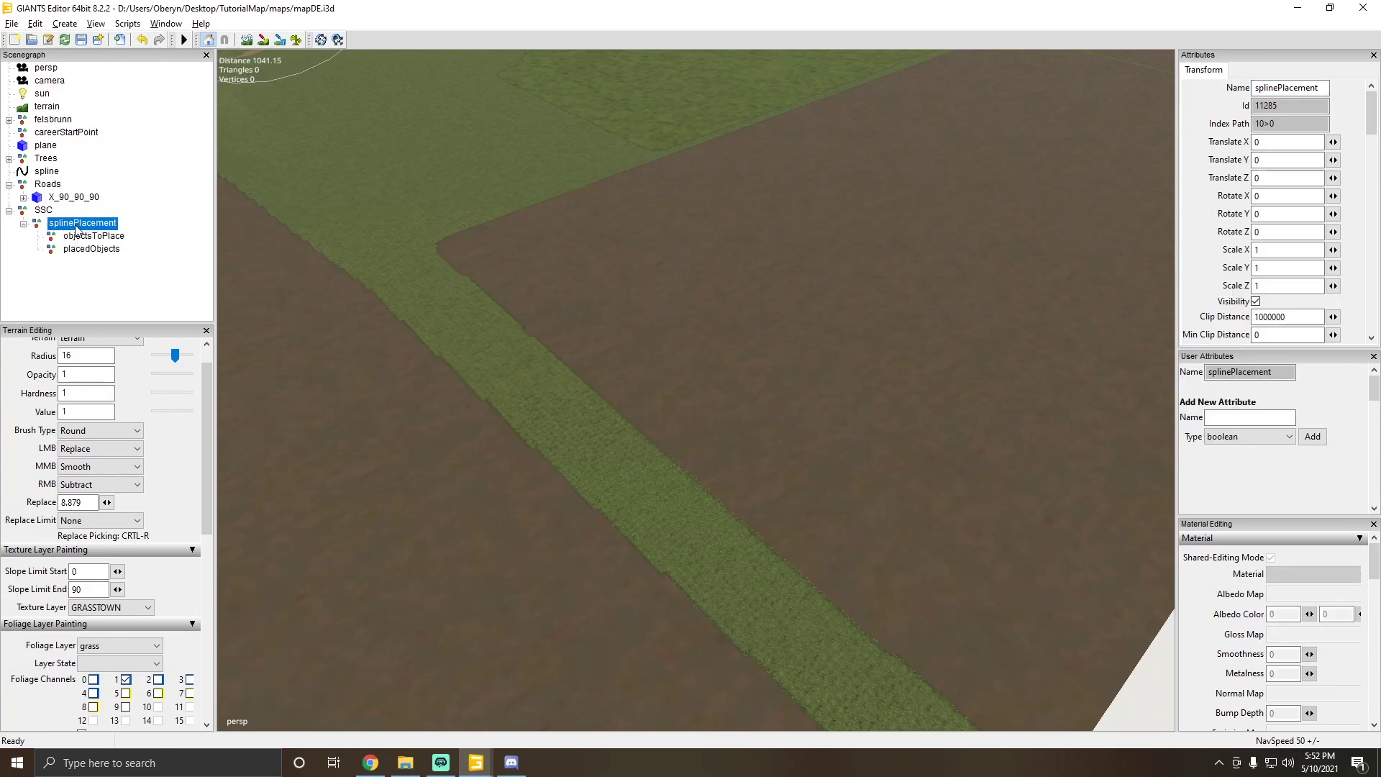
pyautogui.hotkey('ctrl', 'v')
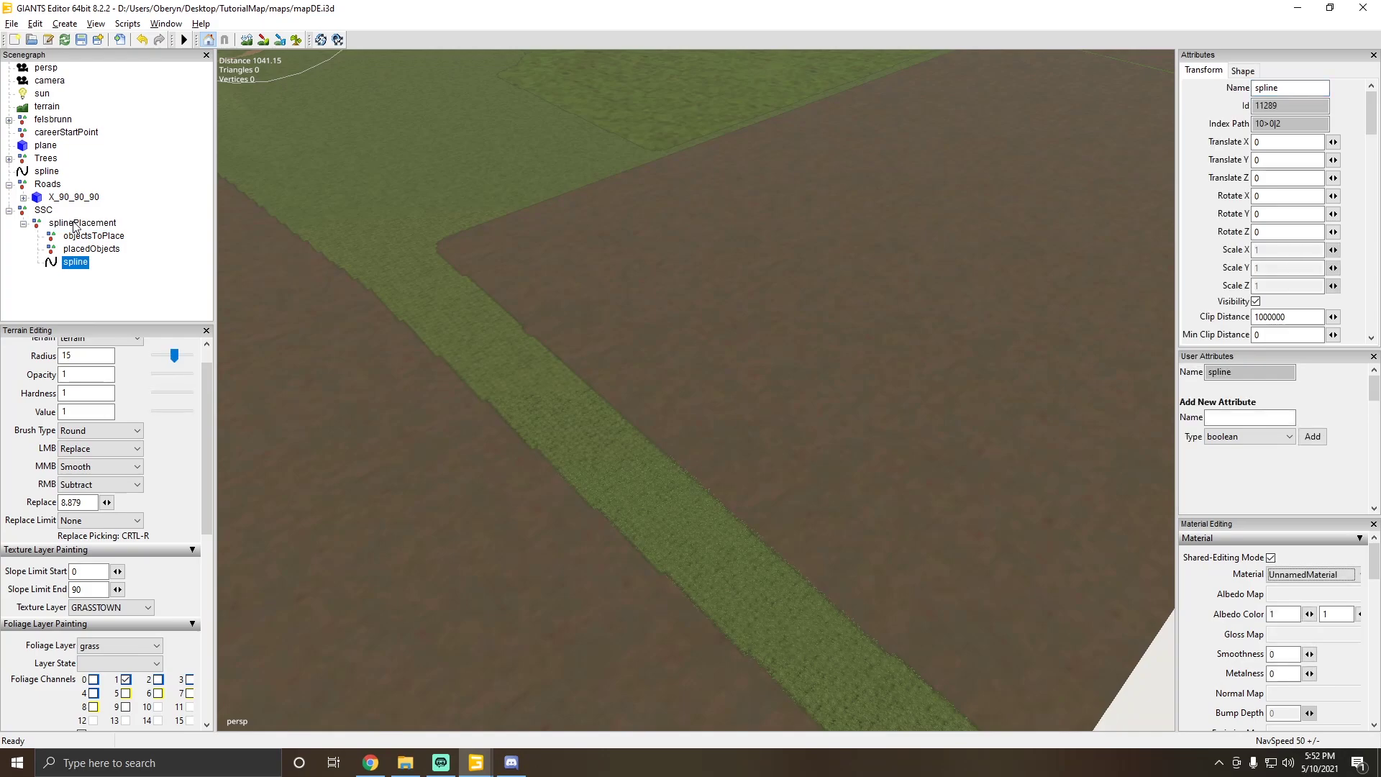
pyautogui.click(74, 265)
pyautogui.click(80, 237)
pyautogui.click(80, 249)
pyautogui.click(76, 262)
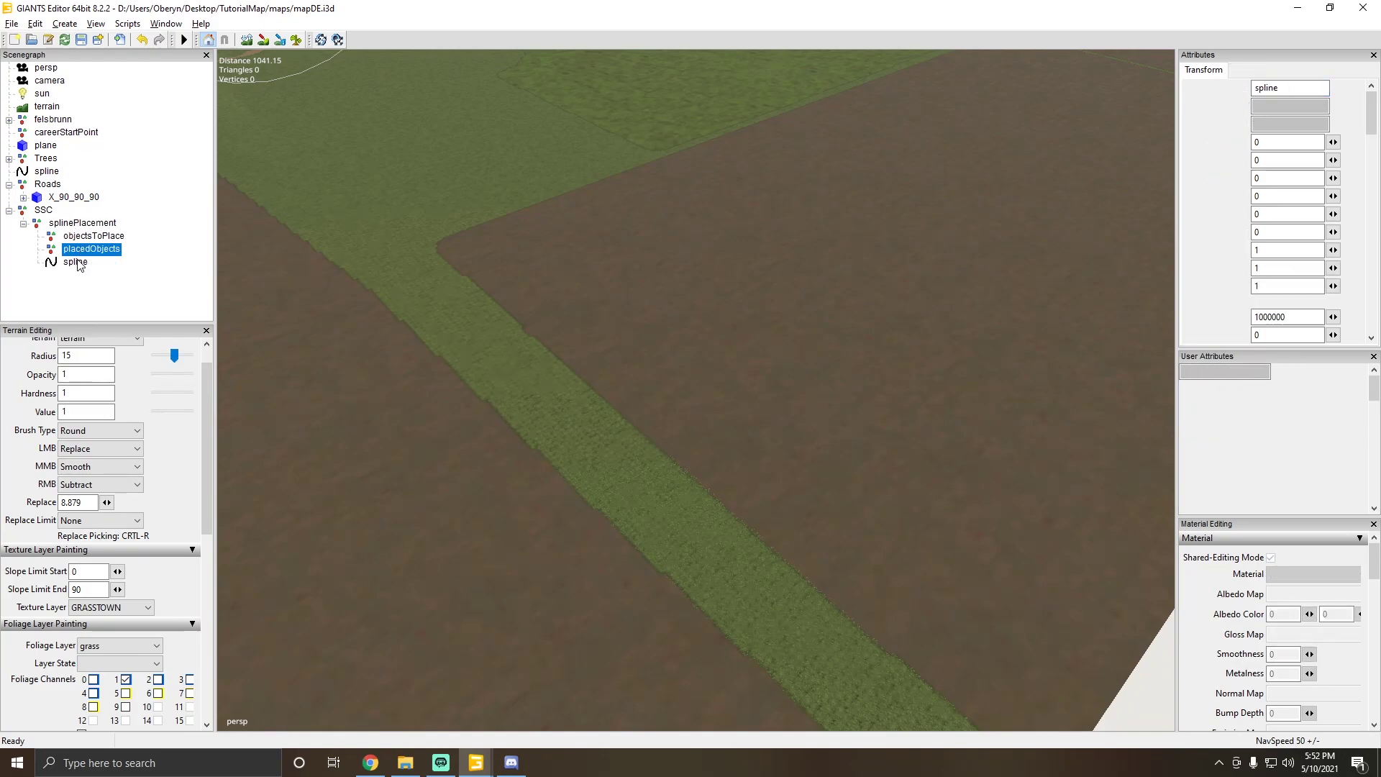
pyautogui.click(80, 226)
pyautogui.click(77, 263)
# Step: Place the spline where the grass road strip meets the map's edge, at about X 1014.6, Y 8.9, Z 160.3
pyautogui.keyDown('alt'); pyautogui.moveTo(394, 267); pyautogui.dragTo(551, 334); pyautogui.keyUp('alt')
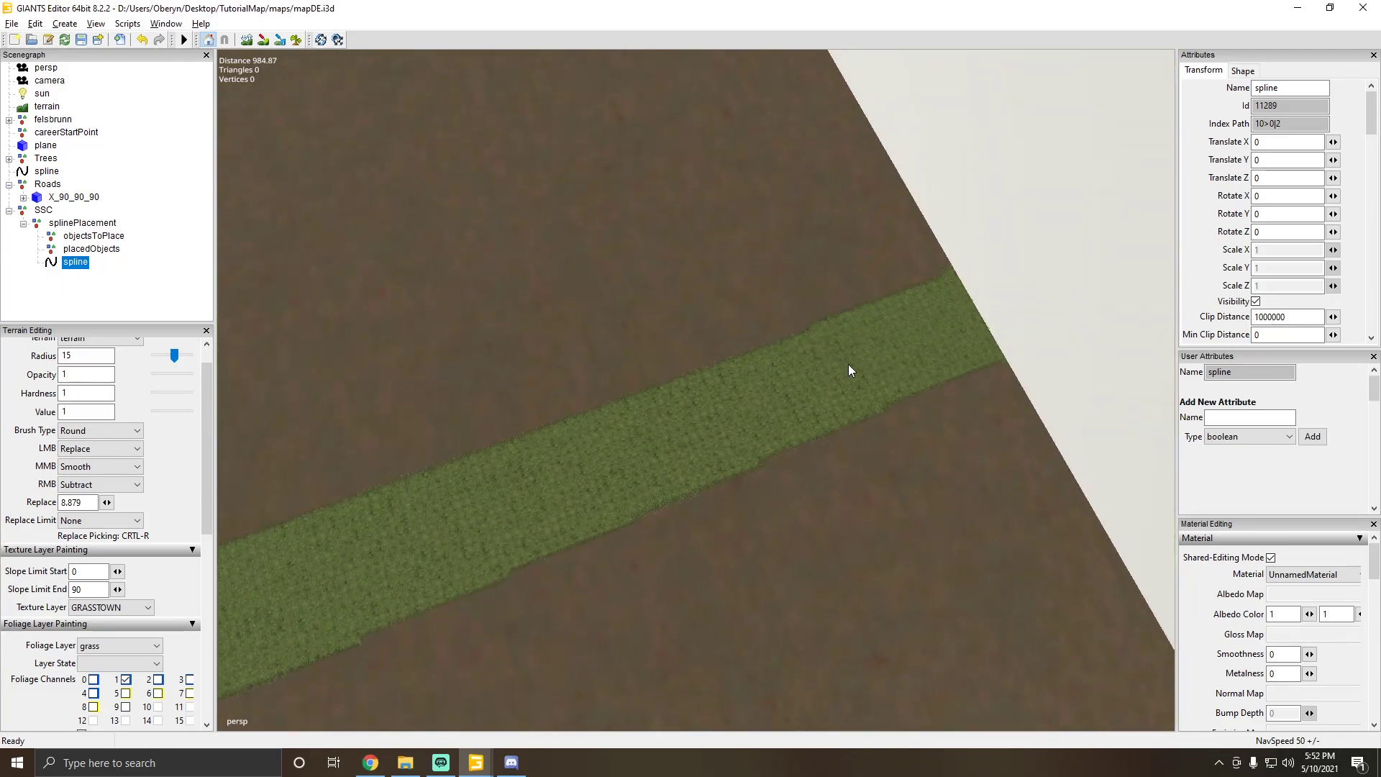
pyautogui.hotkey('ctrl', 'b')
pyautogui.click(927, 328)
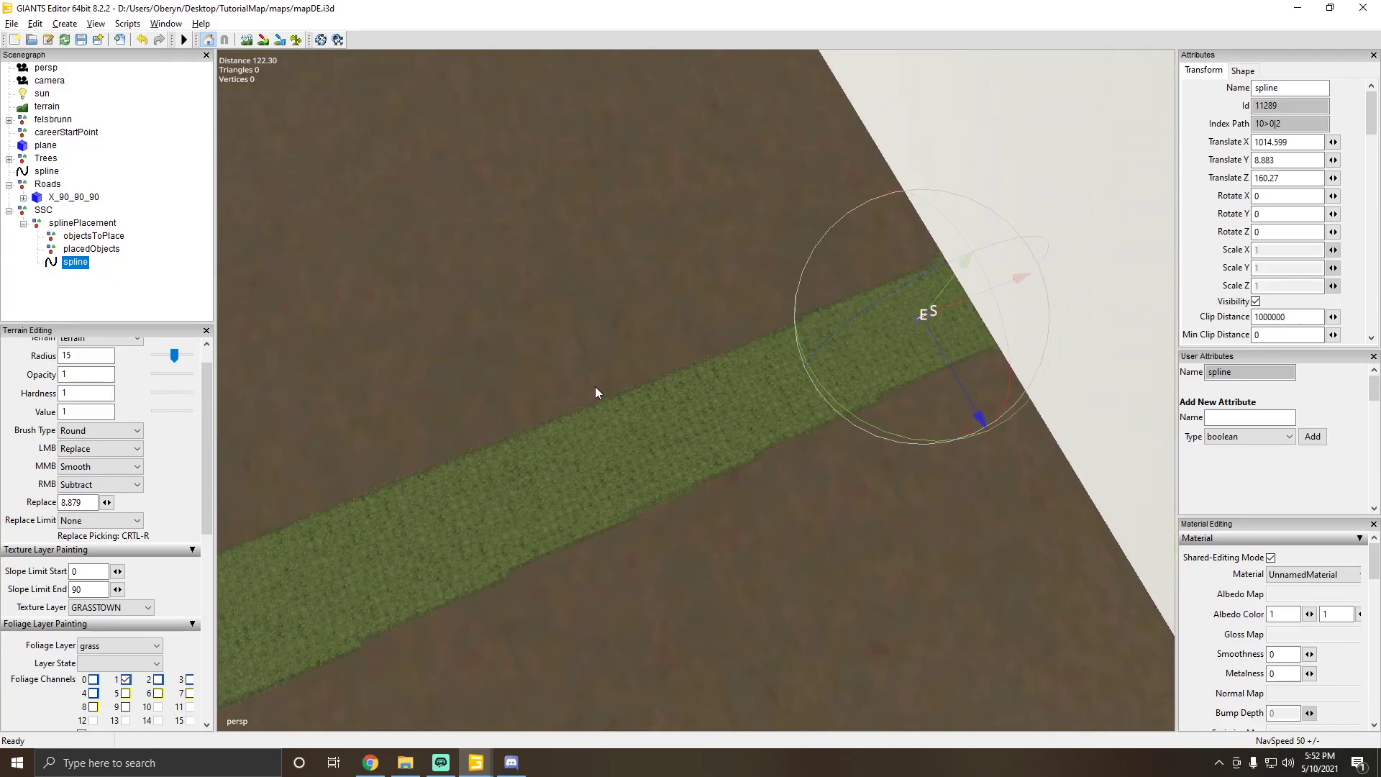
pyautogui.keyDown('alt'); pyautogui.moveTo(594, 386); pyautogui.dragTo(616, 360); pyautogui.keyUp('alt')
pyautogui.scroll(5, 617, 358)
pyautogui.keyDown('alt'); pyautogui.moveTo(835, 243); pyautogui.dragTo(484, 318); pyautogui.keyUp('alt')
pyautogui.scroll(-2, 489, 347)
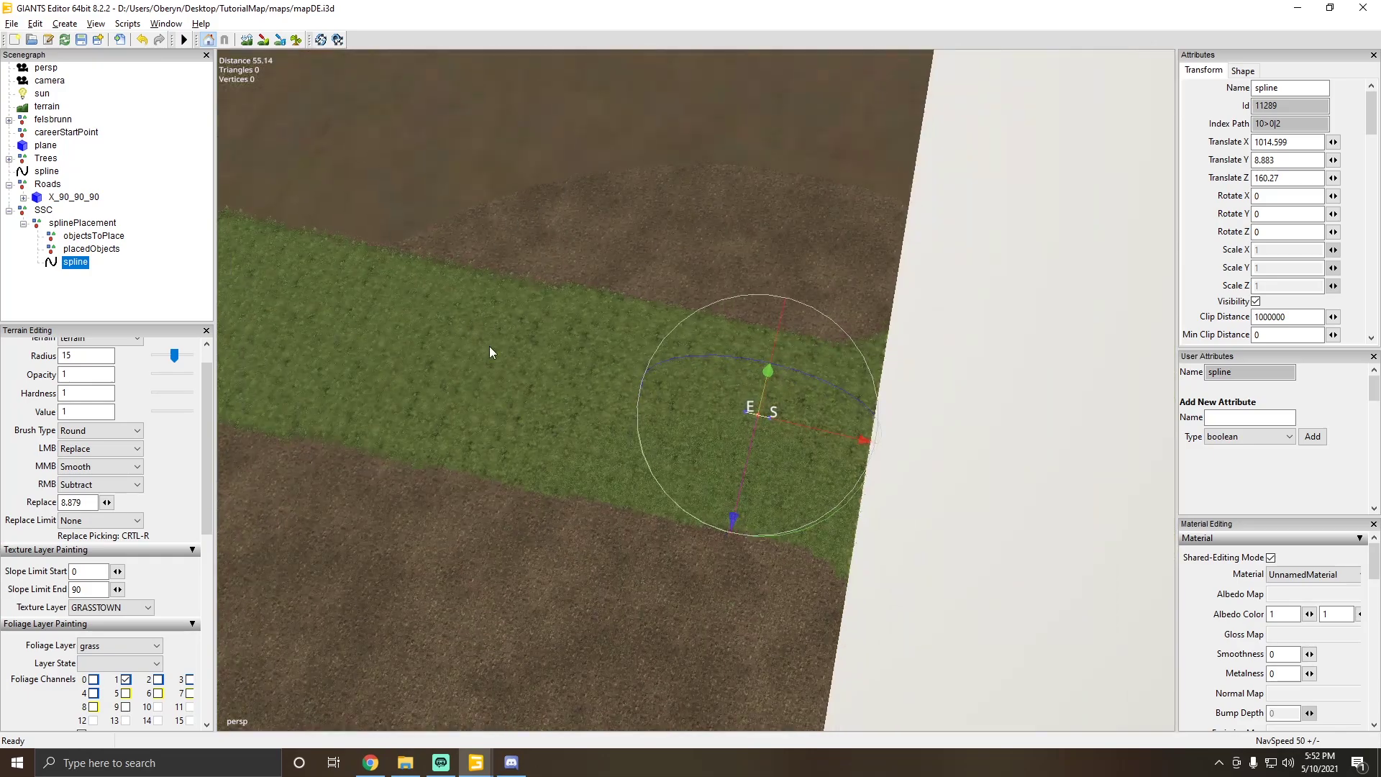
pyautogui.keyDown('alt'); pyautogui.moveTo(693, 410); pyautogui.dragTo(491, 389); pyautogui.keyUp('alt')
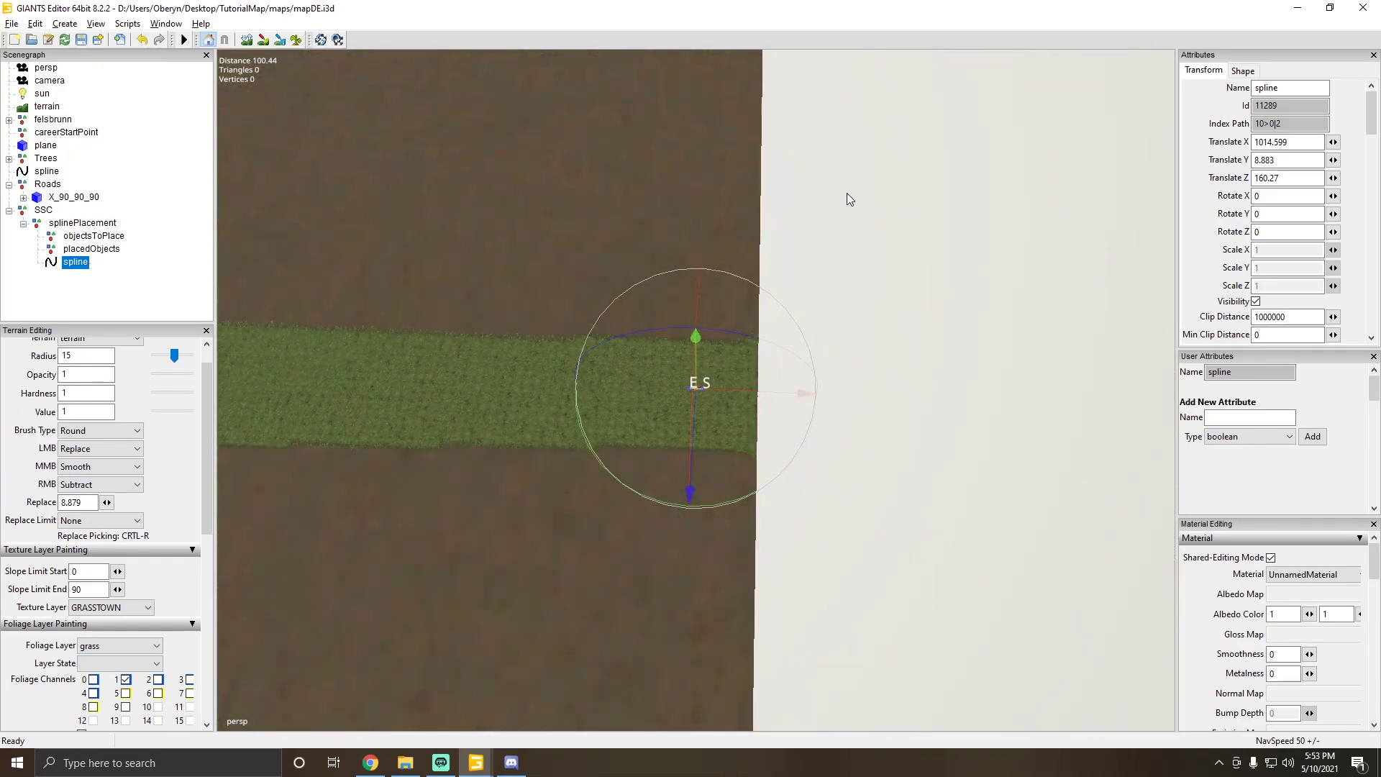
pyautogui.keyDown('alt'); pyautogui.moveTo(692, 256); pyautogui.dragTo(725, 298); pyautogui.keyUp('alt')
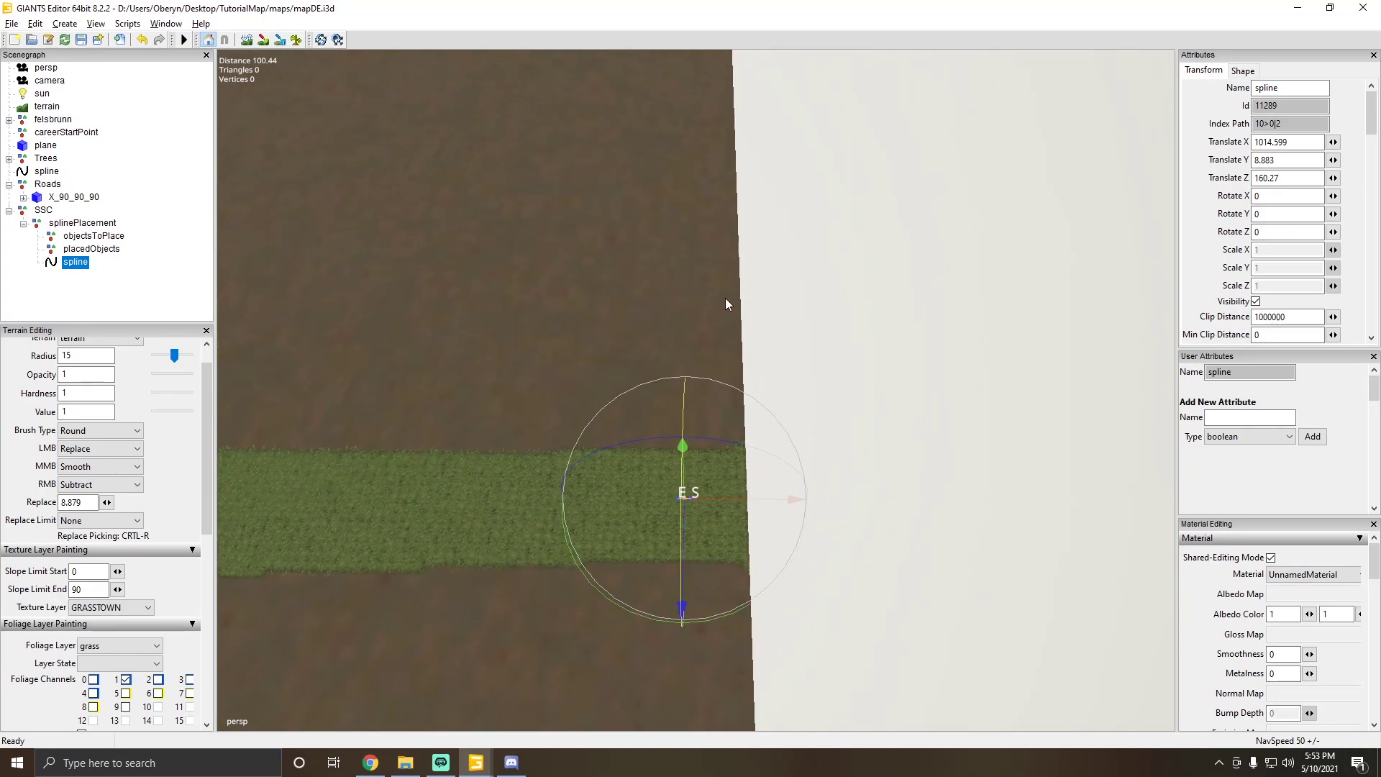
# Step: Try rotating the spline to 90 degrees about its Y axis, and reset Rotate Y to 0
pyautogui.moveTo(737, 613); pyautogui.dragTo(551, 557)
pyautogui.moveTo(1321, 215); pyautogui.dragTo(1257, 221)
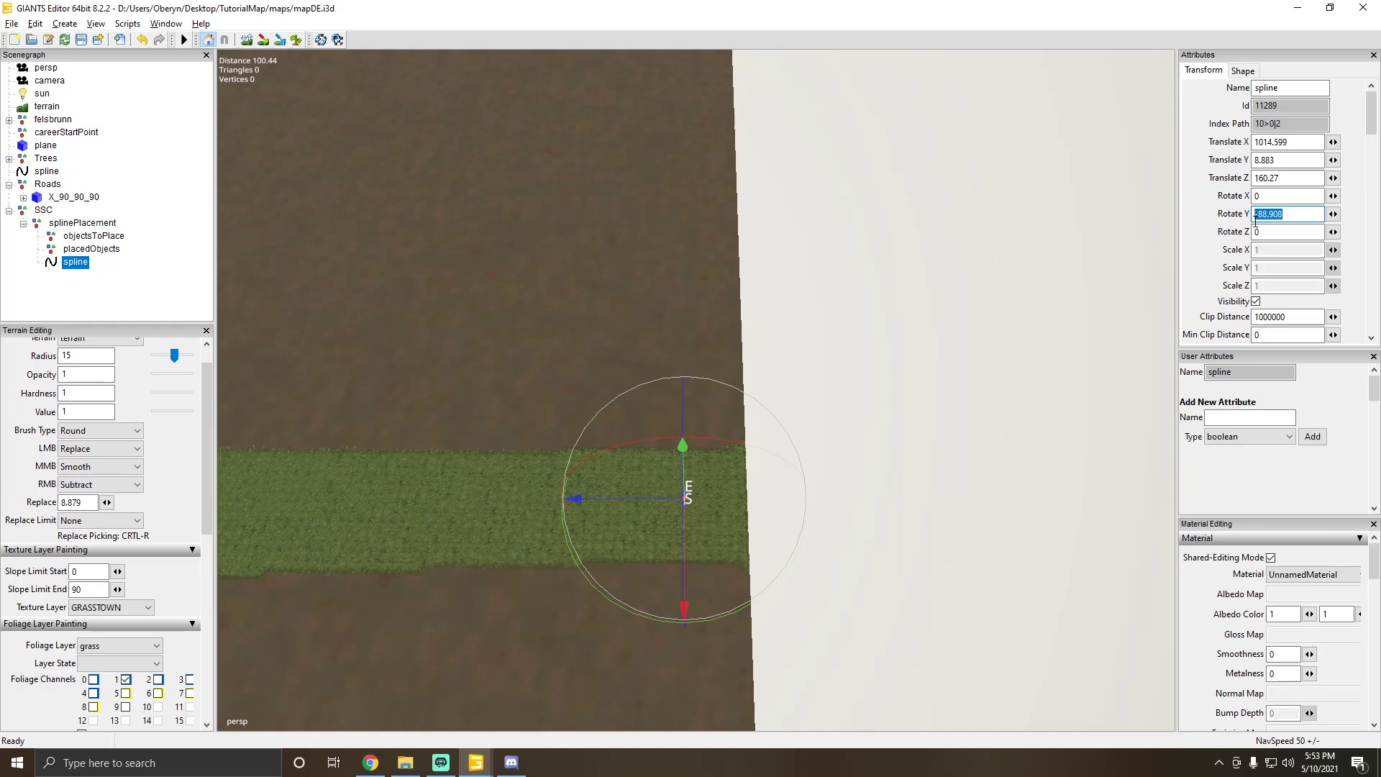
pyautogui.write('90')
pyautogui.press('Return')
pyautogui.doubleClick(1272, 213)
pyautogui.write('0')
pyautogui.press('Return')
# Step: Move the spline's start point outward along the grass strip to the edge of the map
pyautogui.scroll(-5, 669, 425)
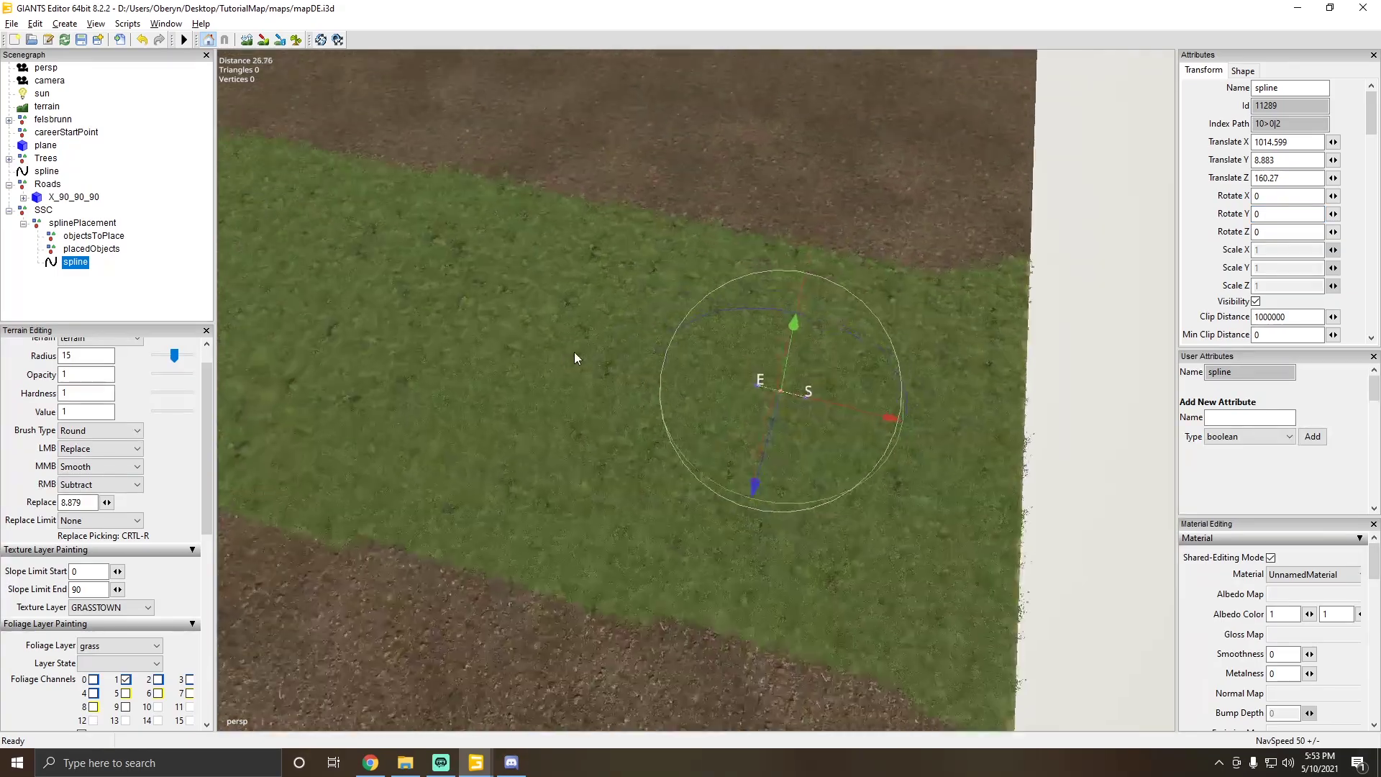
pyautogui.scroll(4, 640, 330)
pyautogui.keyDown('alt'); pyautogui.moveTo(574, 352); pyautogui.dragTo(679, 377); pyautogui.keyUp('alt')
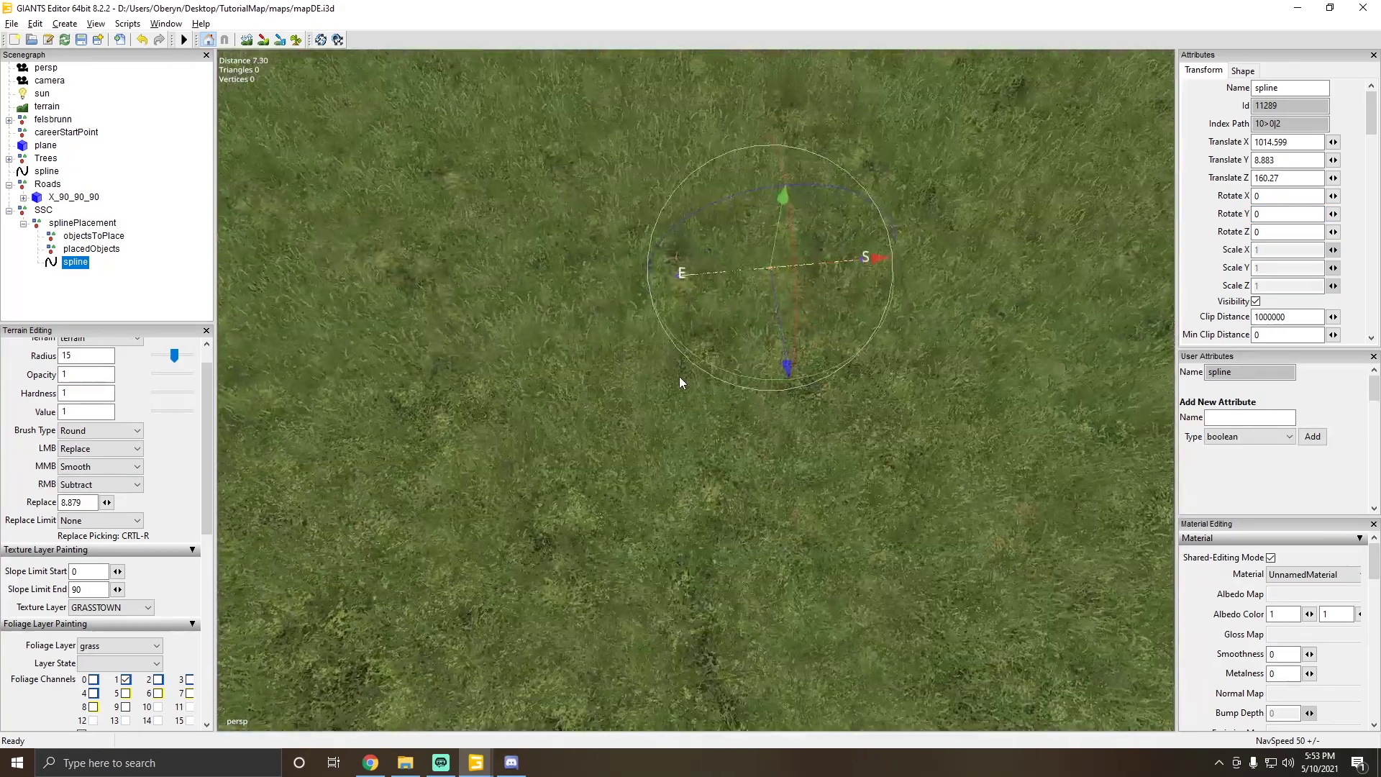
pyautogui.scroll(-5, 679, 377)
pyautogui.keyDown('alt'); pyautogui.moveTo(978, 270); pyautogui.dragTo(749, 491); pyautogui.keyUp('alt')
pyautogui.scroll(5, 755, 271)
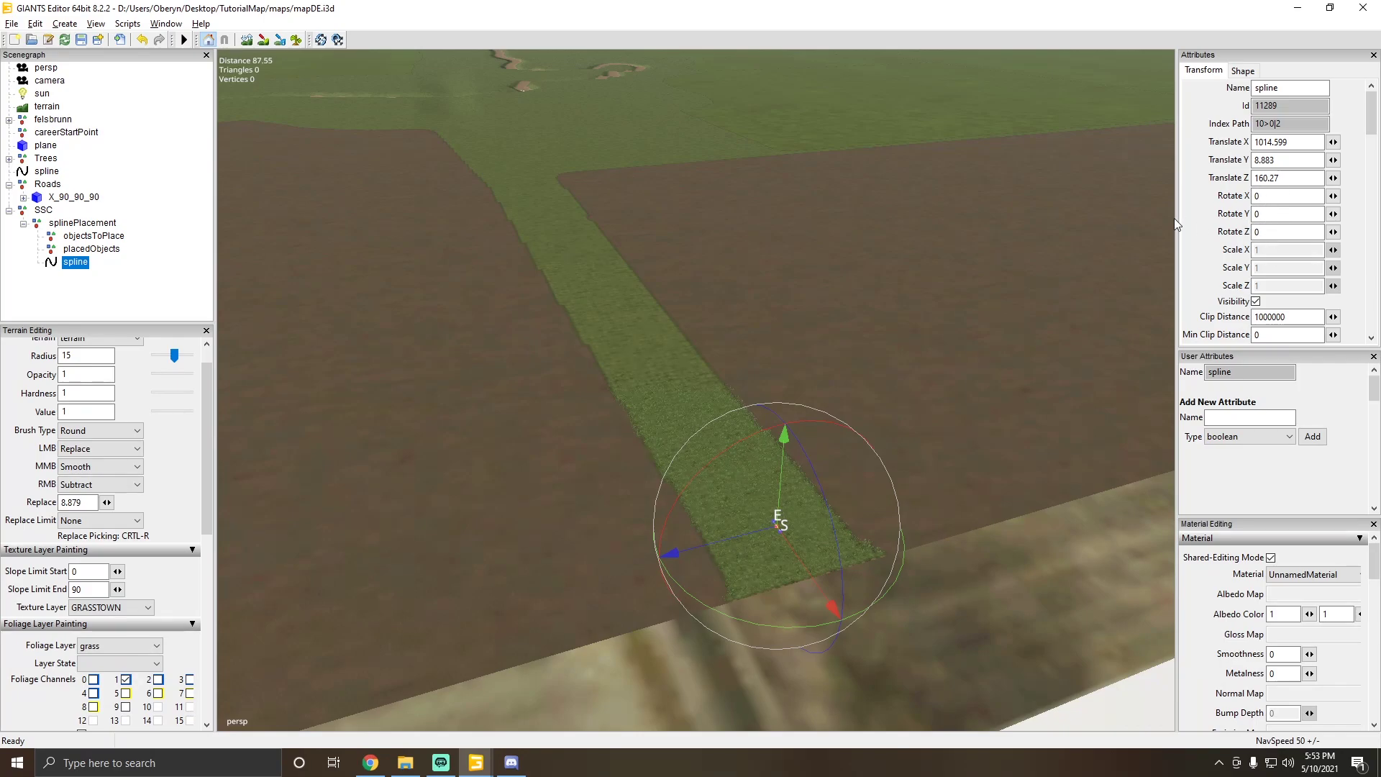
pyautogui.keyDown('alt'); pyautogui.moveTo(516, 388); pyautogui.dragTo(935, 408); pyautogui.keyUp('alt')
pyautogui.click(555, 430)
pyautogui.scroll(-3, 702, 403)
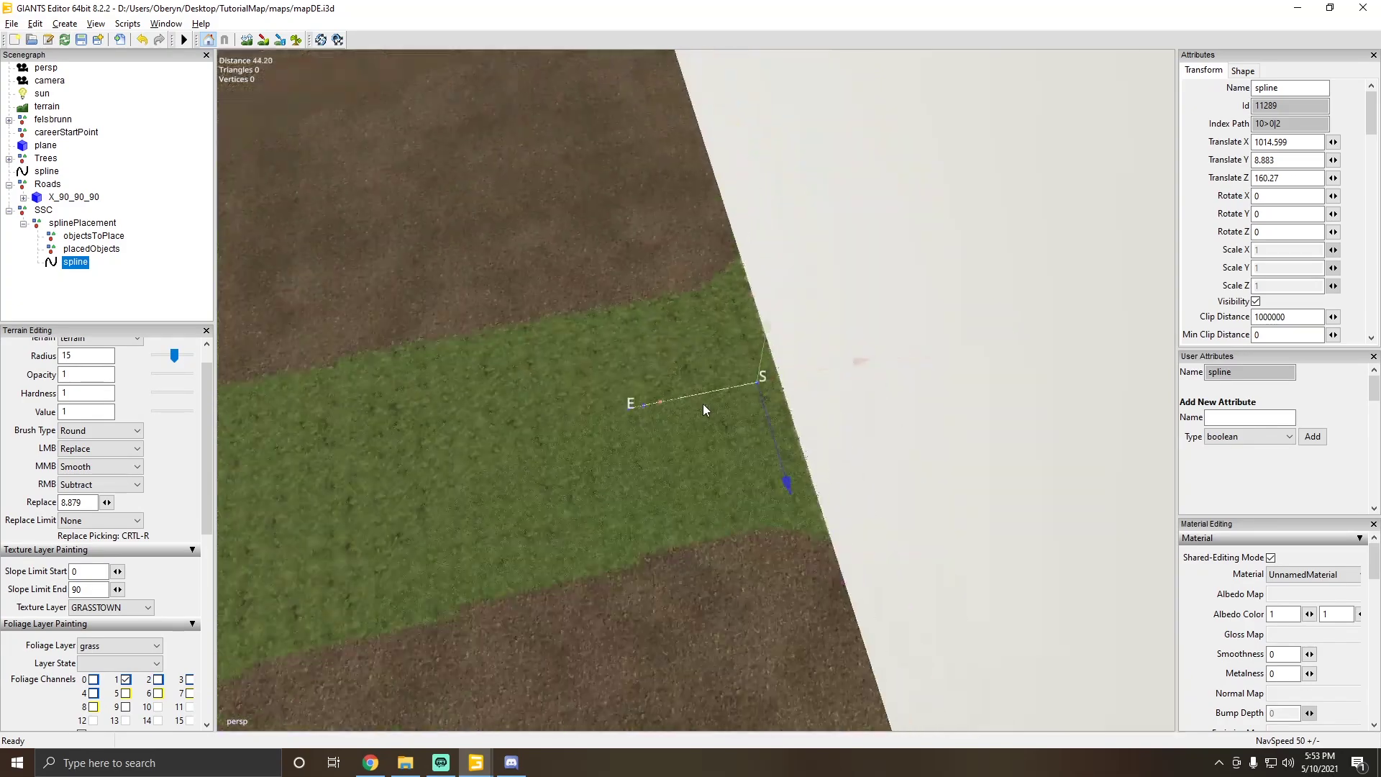
pyautogui.scroll(-1, 702, 404)
# Step: Raise the whole spline above the terrain to a Translate Y of about 17.7
pyautogui.click(85, 267)
pyautogui.keyDown('alt'); pyautogui.moveTo(635, 387); pyautogui.dragTo(753, 314); pyautogui.keyUp('alt')
pyautogui.scroll(-3, 752, 314)
pyautogui.scroll(-3, 875, 264)
pyautogui.keyDown('alt'); pyautogui.moveTo(886, 195); pyautogui.dragTo(533, 190); pyautogui.keyUp('alt')
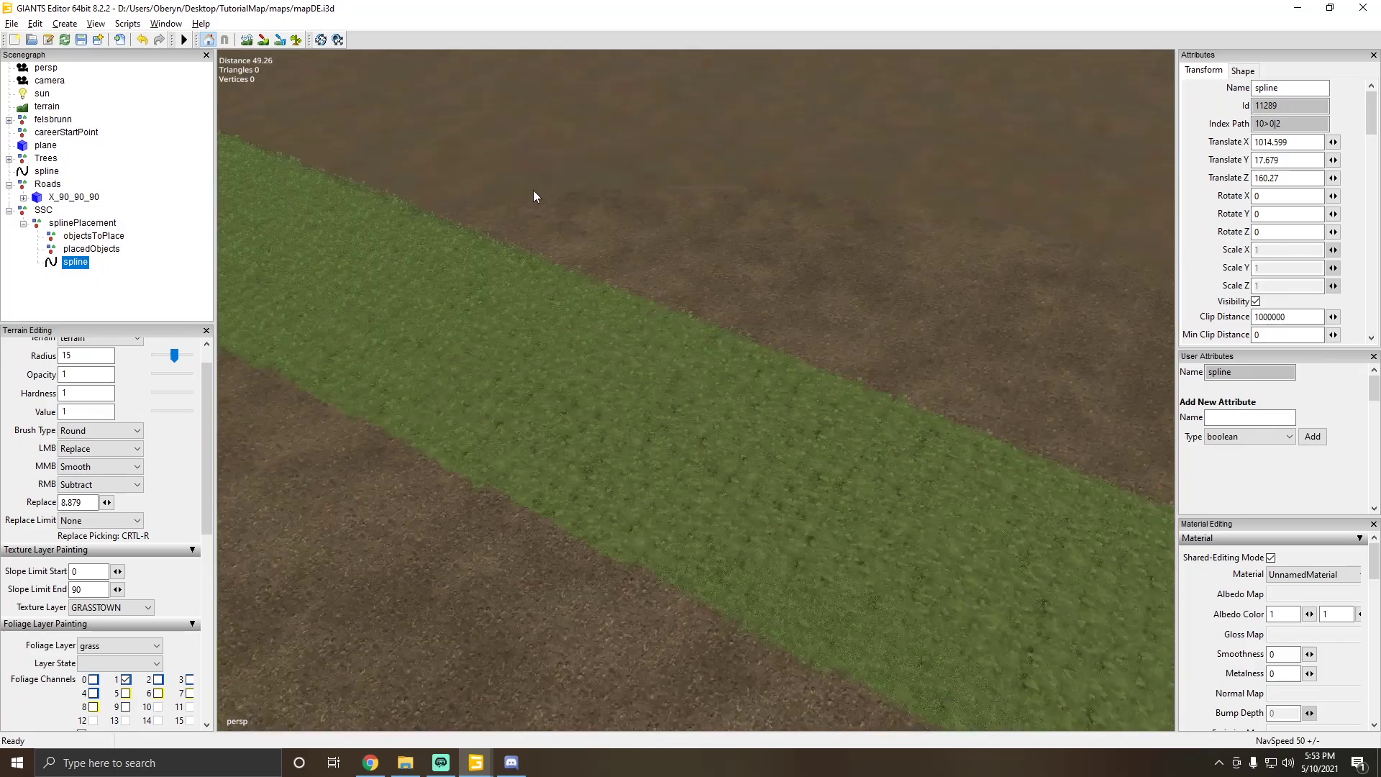
# Step: Raise the satellite image plane above the terrain to a Translate Y of about 11
pyautogui.scroll(-5, 496, 241)
pyautogui.click(501, 280)
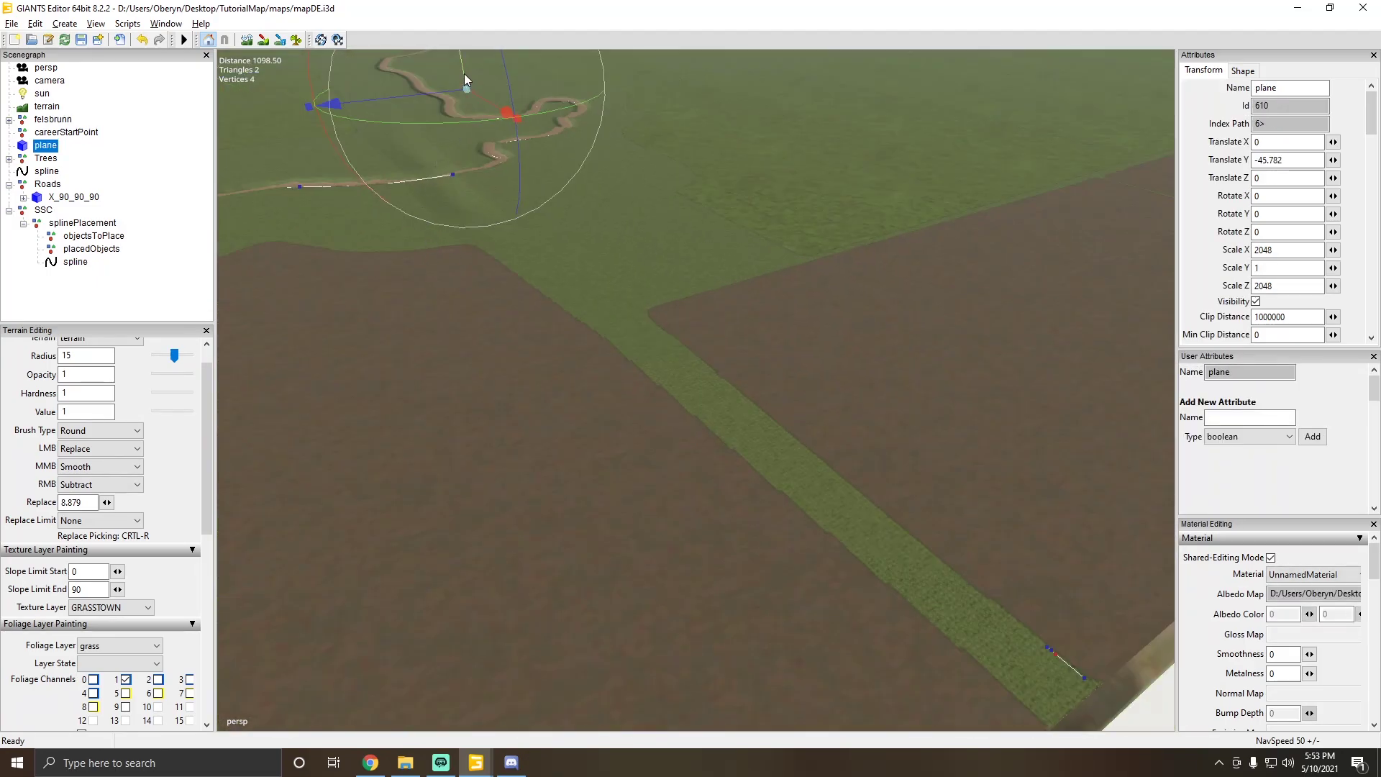
pyautogui.moveTo(464, 74); pyautogui.dragTo(469, 40)
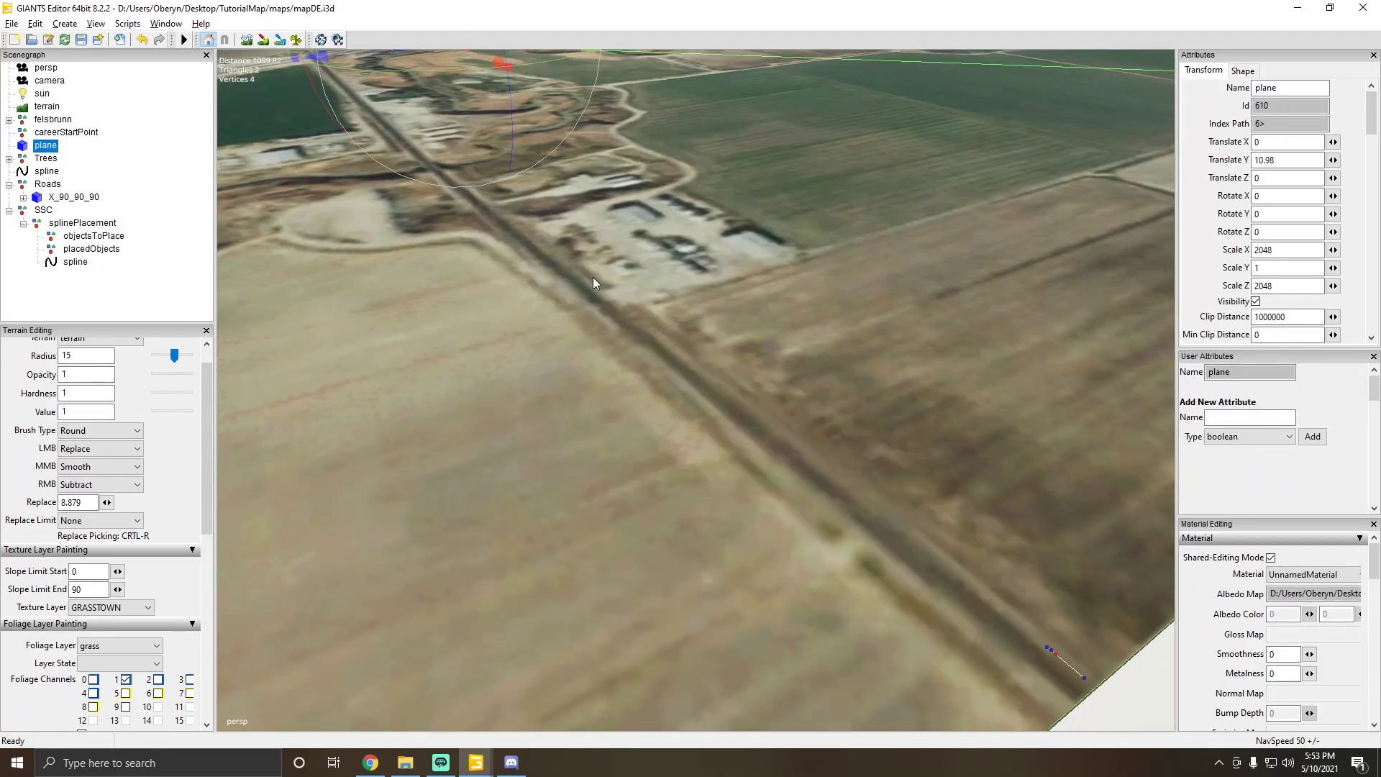
pyautogui.keyDown('alt'); pyautogui.moveTo(593, 277); pyautogui.dragTo(536, 326); pyautogui.keyUp('alt')
pyautogui.scroll(3, 536, 326)
# Step: Lower the spline to a Translate Y of about 11.6, just above the image plane, and select its end point
pyautogui.click(74, 262)
pyautogui.press('f')
pyautogui.moveTo(727, 419)
pyautogui.keyDown('alt'); pyautogui.mouseDown()
pyautogui.moveTo(774, 476)
pyautogui.moveTo(689, 420)
pyautogui.moveTo(719, 359)
pyautogui.moveTo(732, 381)
pyautogui.moveTo(679, 526)
pyautogui.moveTo(677, 460)
pyautogui.moveTo(792, 432)
pyautogui.moveTo(636, 433)
pyautogui.moveTo(756, 404)
pyautogui.moveTo(732, 412)
pyautogui.mouseUp(); pyautogui.keyUp('alt')
pyautogui.scroll(5, 677, 460)
pyautogui.scroll(-3, 726, 438)
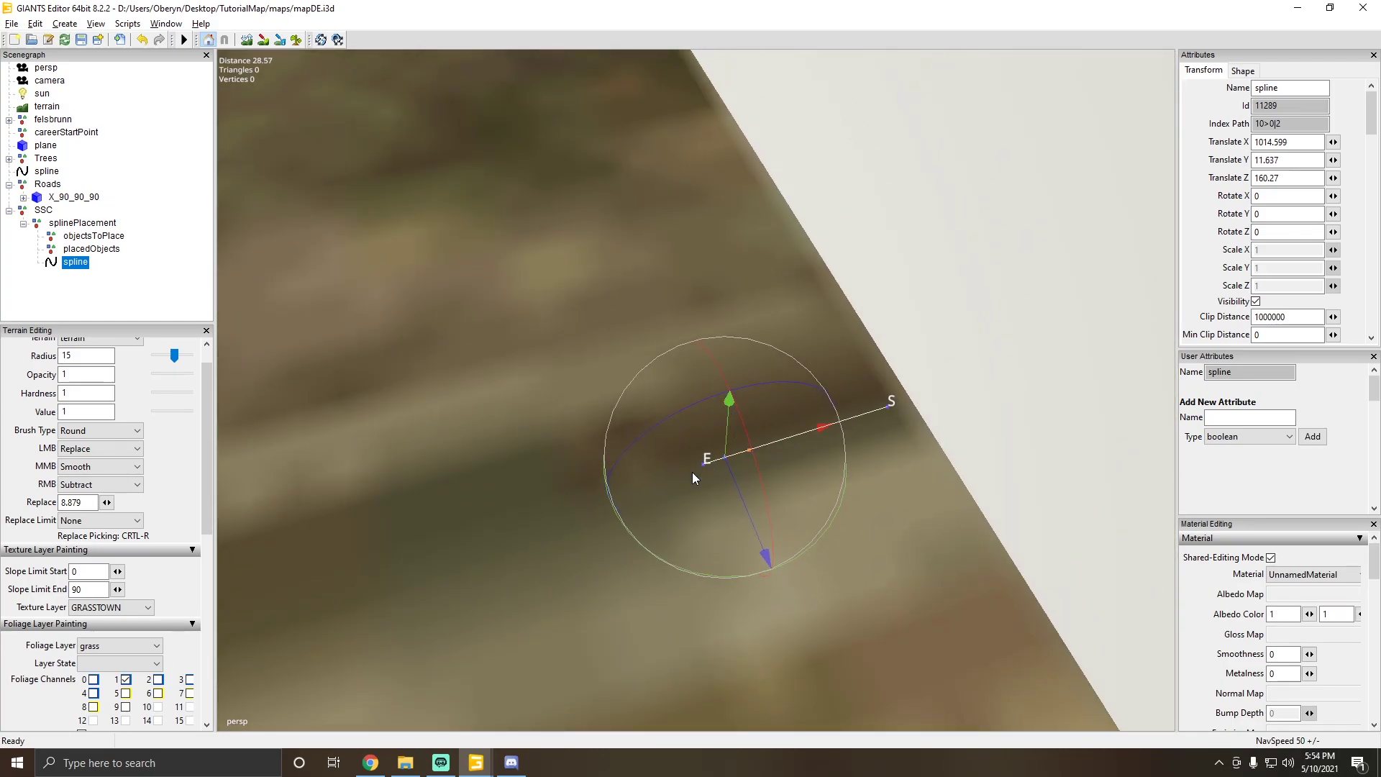
pyautogui.scroll(6, 683, 460)
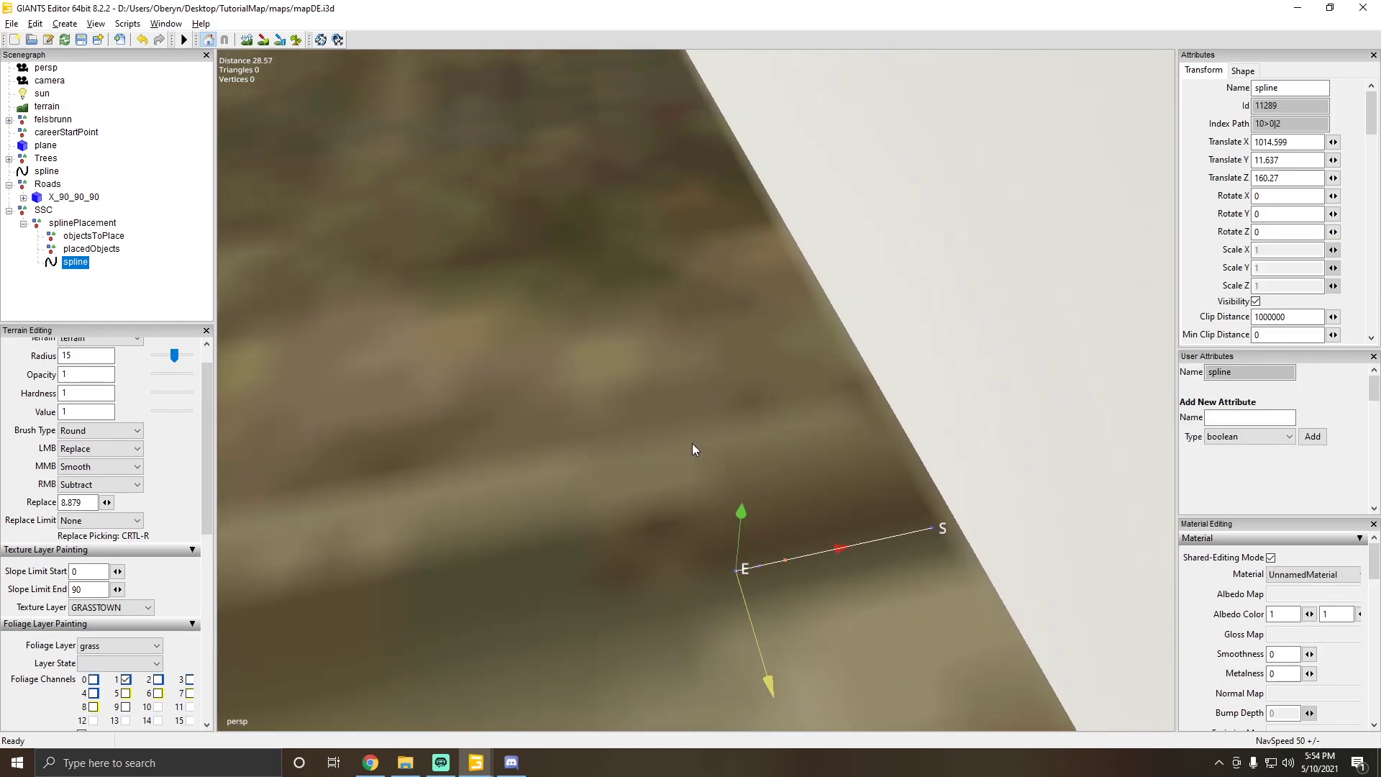
# Step: Look along the satellite road, and switch to Google Maps to examine its route and intersections
pyautogui.scroll(-10, 390, 482)
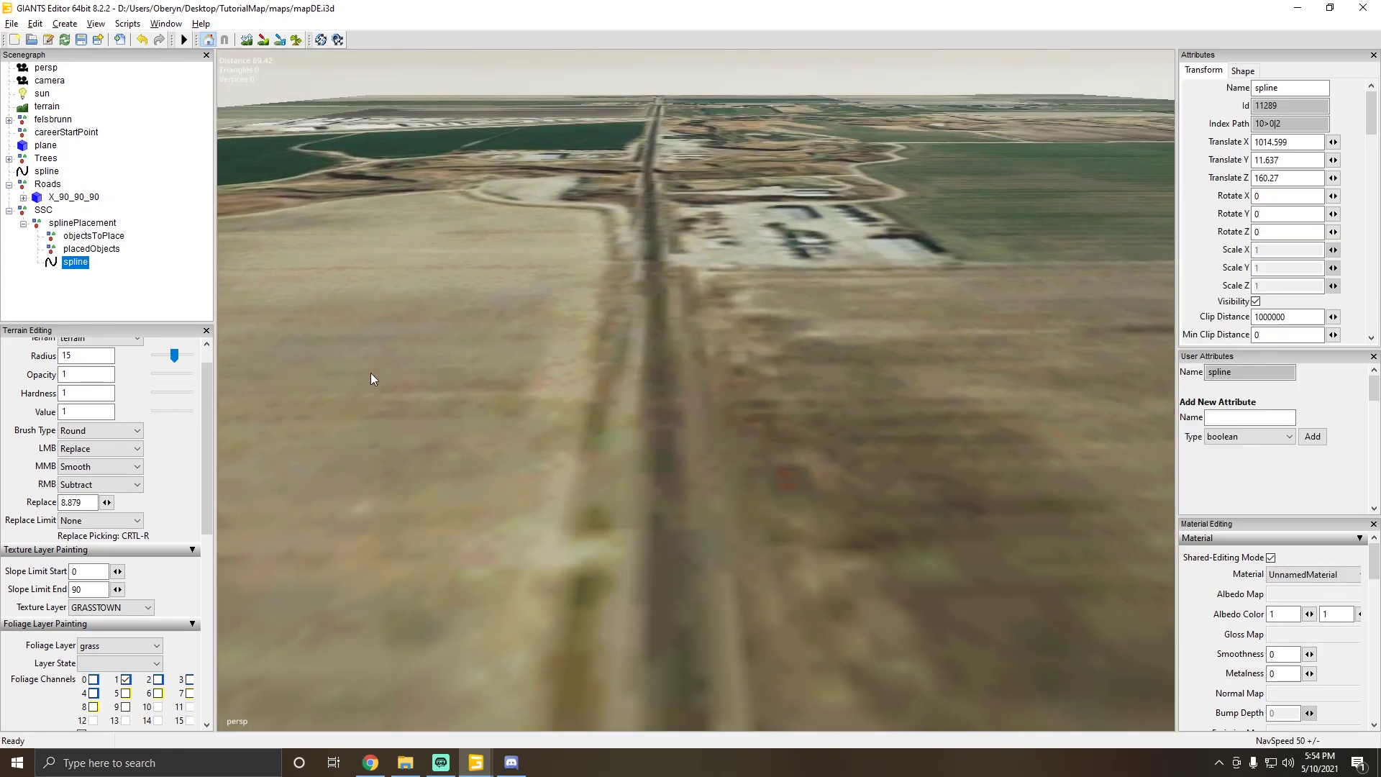
pyautogui.click(370, 762)
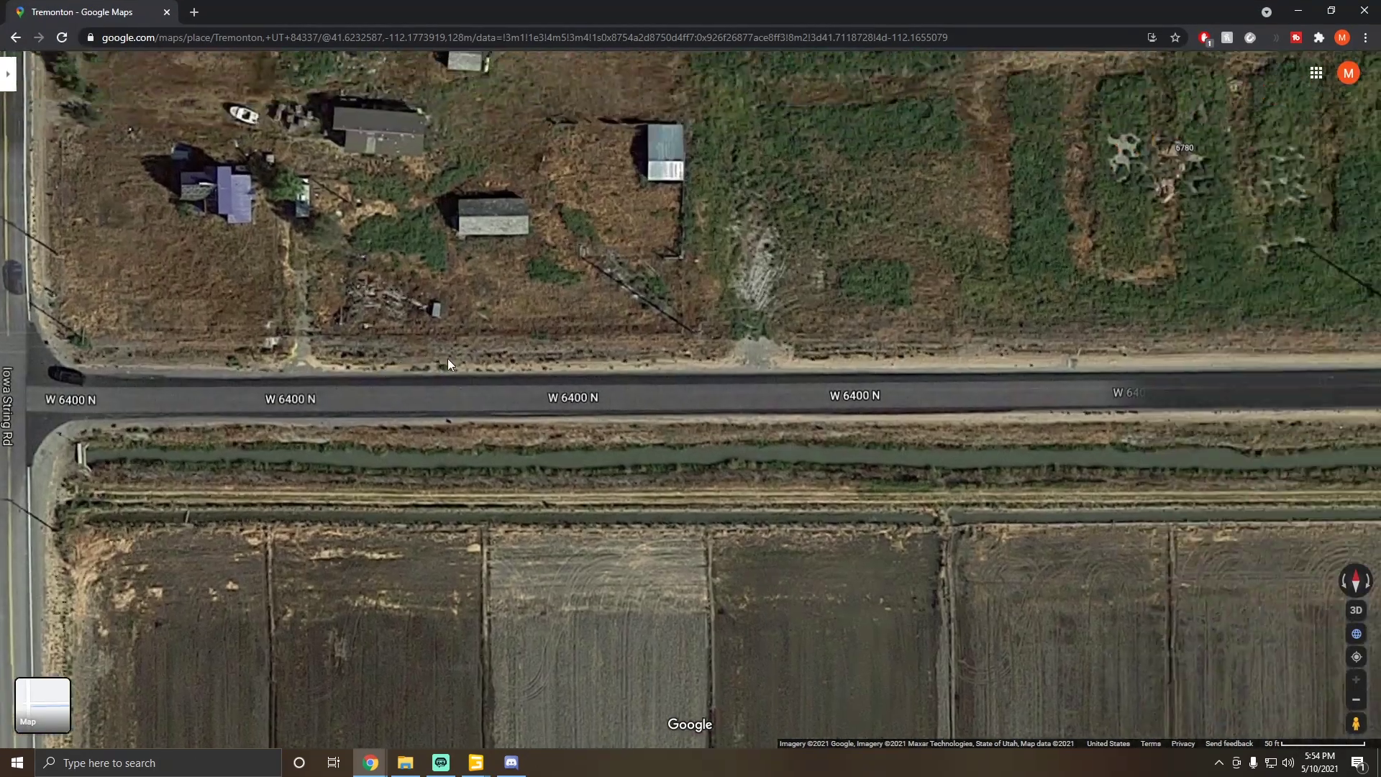
pyautogui.scroll(-3, 448, 358)
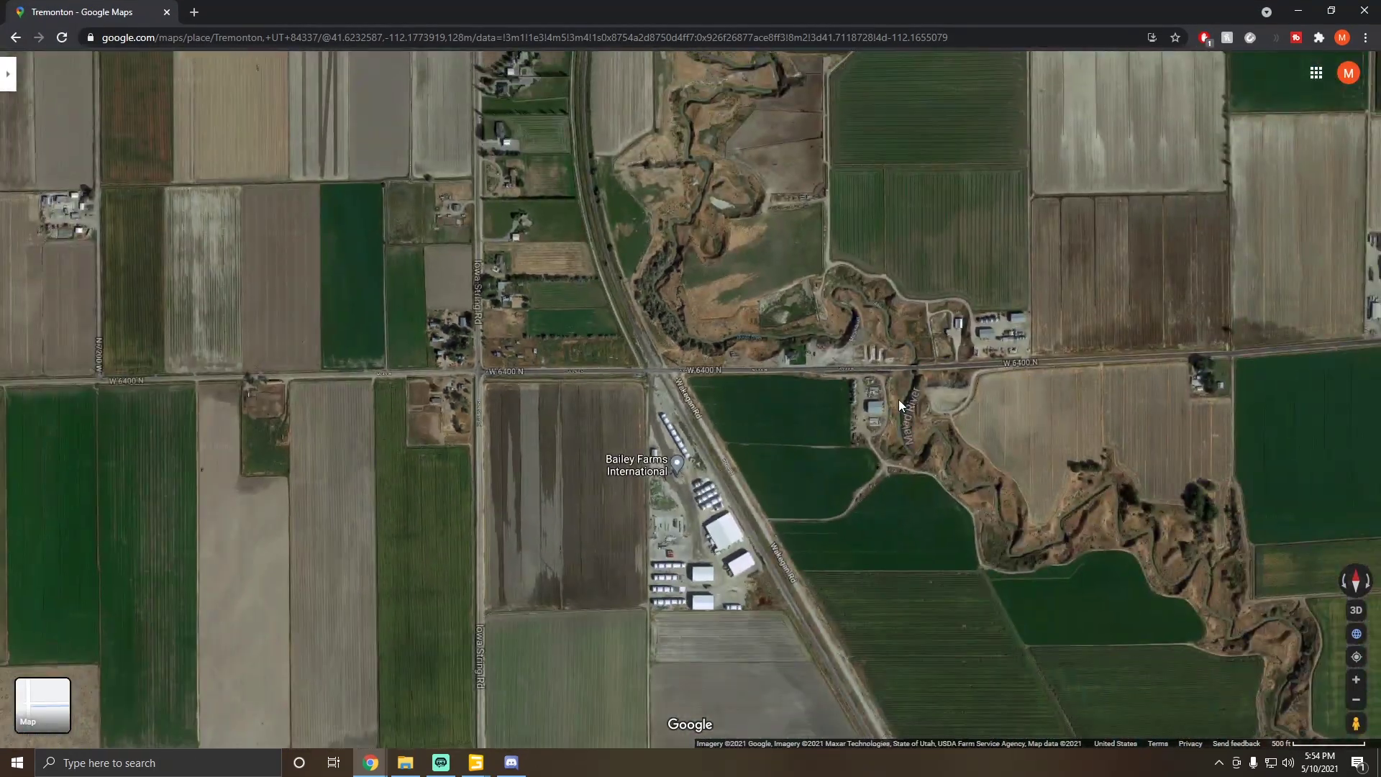
pyautogui.moveTo(1099, 372); pyautogui.dragTo(899, 399)
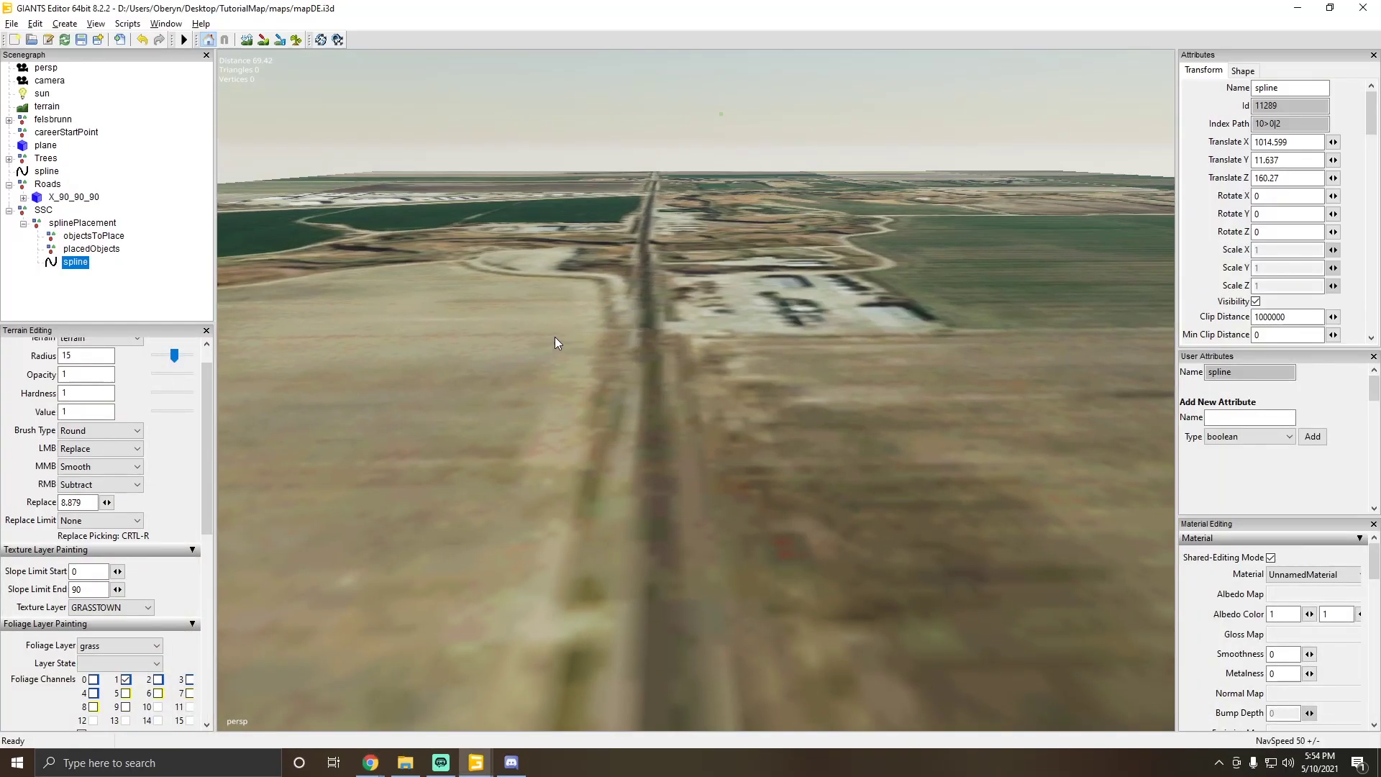
# Step: Back in GIANTS Editor, extend the spline from the map's edge with points along the satellite road past the farmyard
pyautogui.scroll(5, 934, 443)
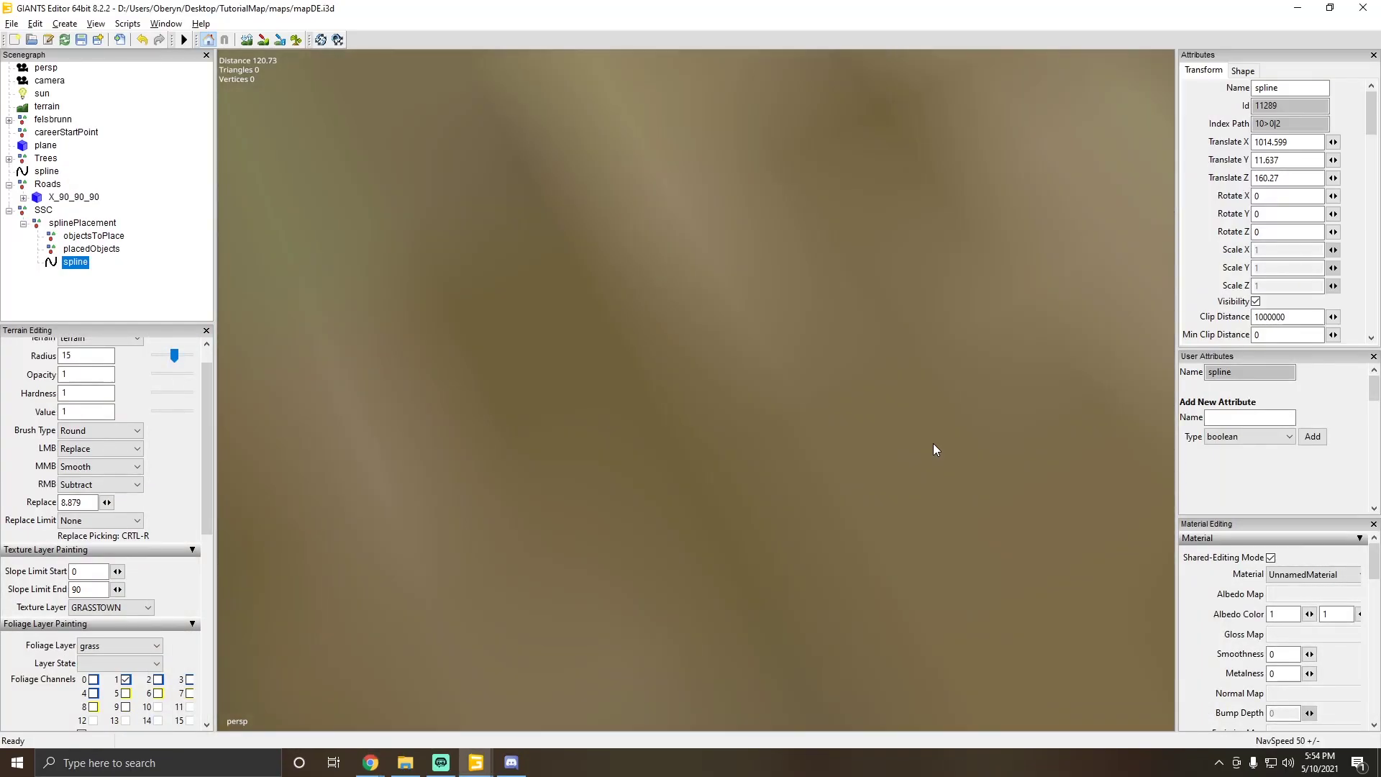
pyautogui.scroll(-5, 934, 443)
pyautogui.keyDown('alt'); pyautogui.moveTo(593, 496); pyautogui.dragTo(621, 434); pyautogui.keyUp('alt')
pyautogui.hotkey('ctrl', 'b')
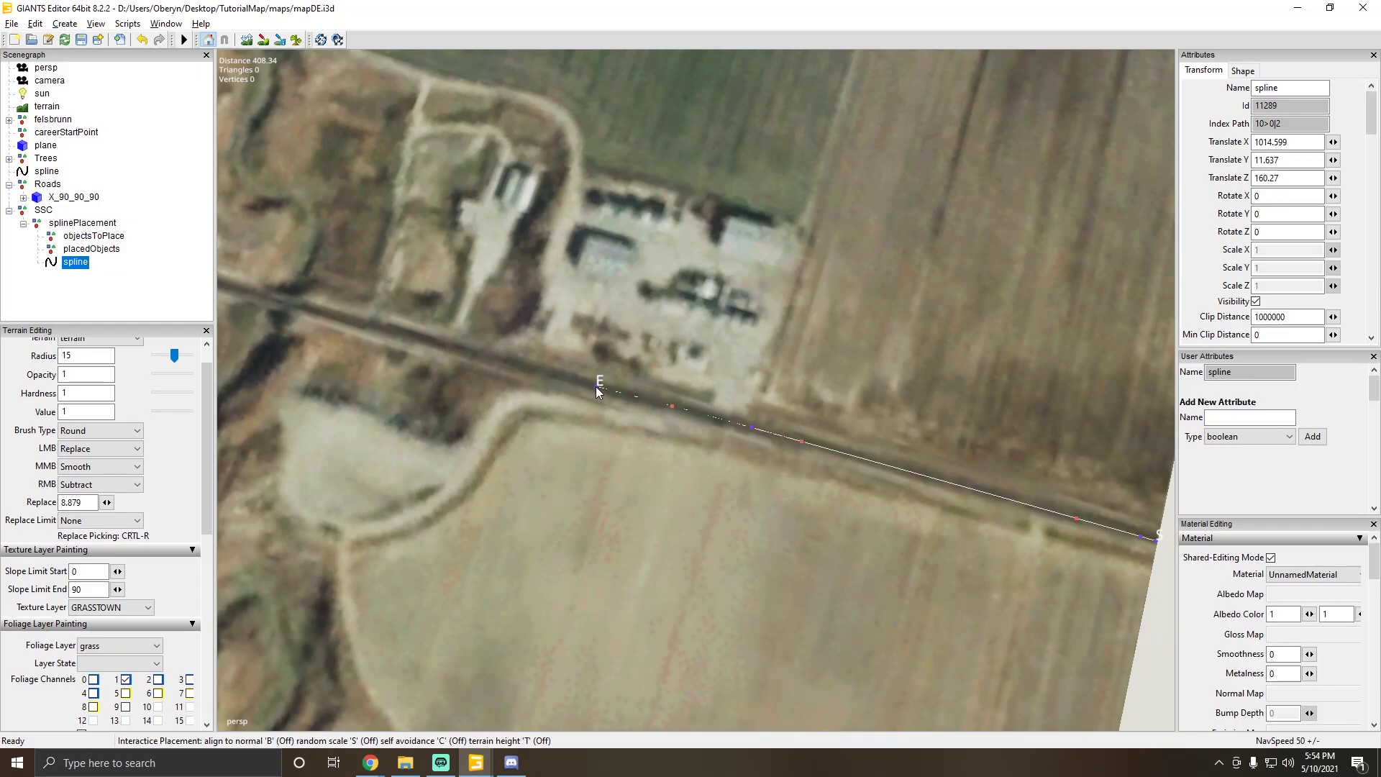
pyautogui.click(501, 359)
pyautogui.click(433, 341)
pyautogui.click(319, 312)
pyautogui.click(261, 296)
# Step: Extend the spline along the satellite road, adding points across the dark creek bed and past the pale buildings
pyautogui.keyDown('alt'); pyautogui.moveTo(287, 309); pyautogui.dragTo(710, 492); pyautogui.keyUp('alt')
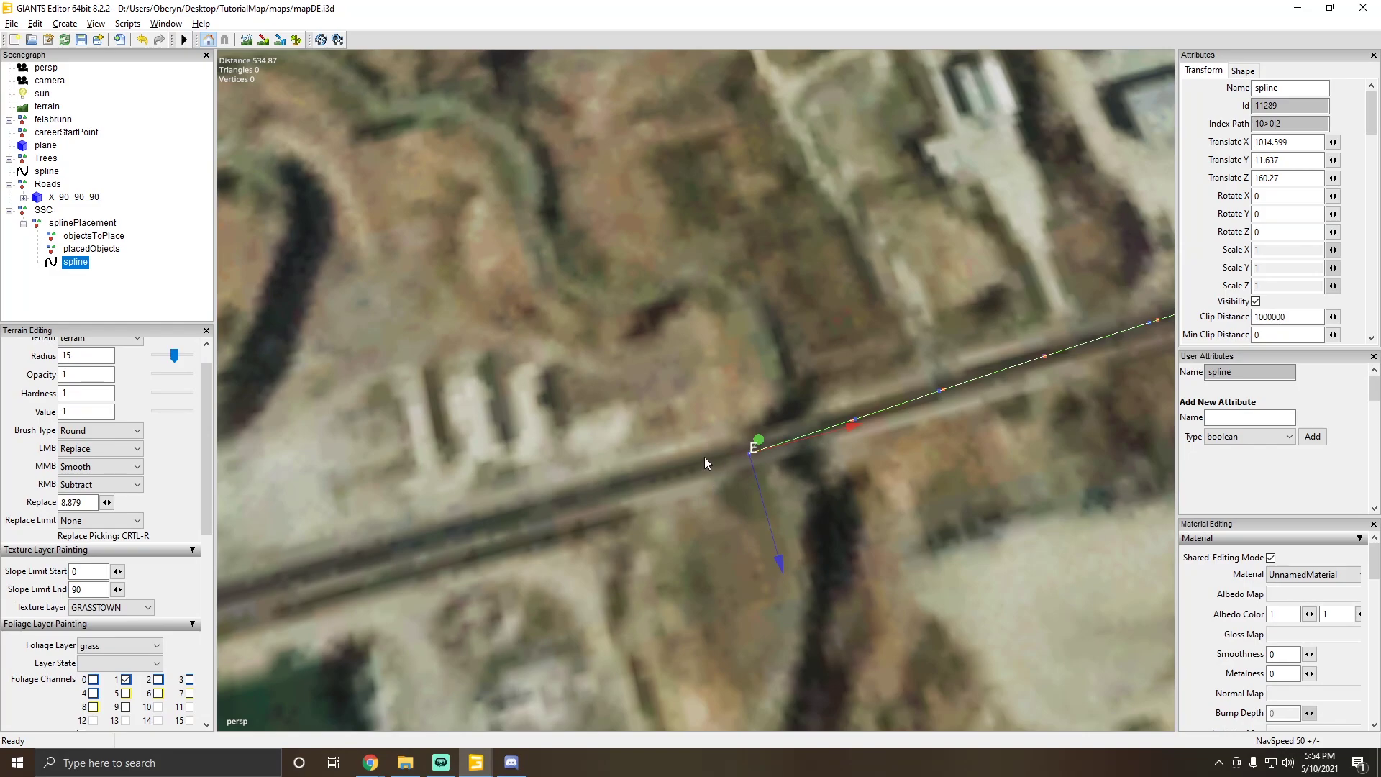
pyautogui.press('e')
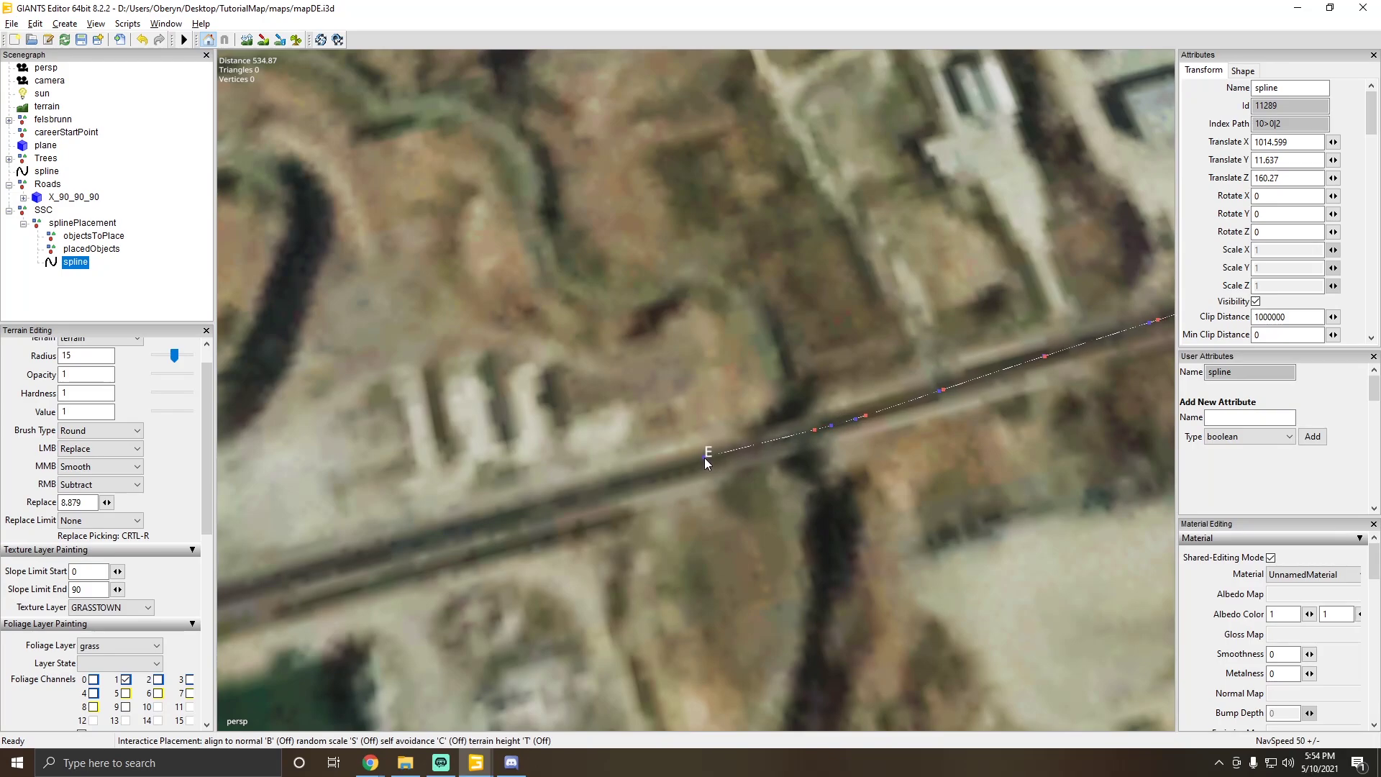
pyautogui.moveTo(343, 557); pyautogui.dragTo(695, 344, button='right')
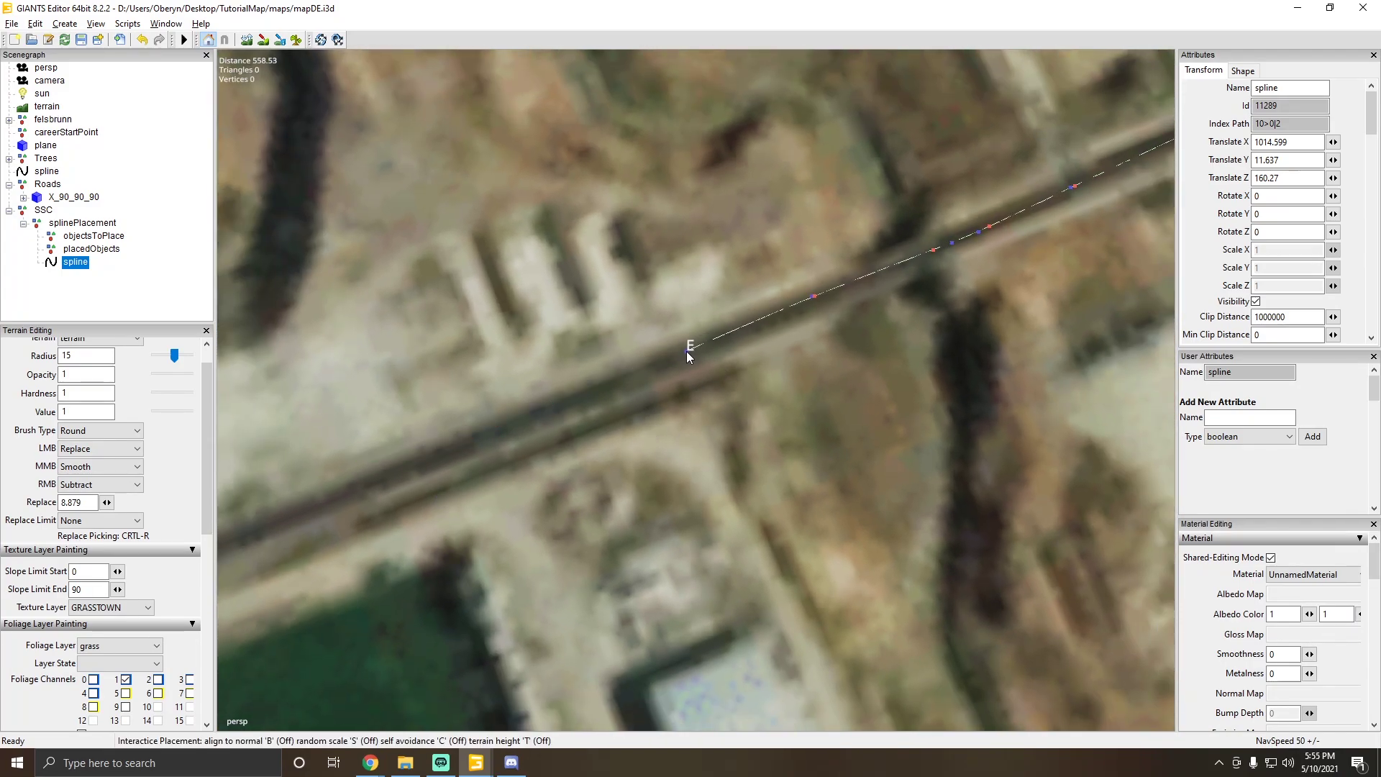
pyautogui.click(687, 351)
# Step: Continue the spline along the straight satellite road and place its end point where the road meets the crossroads
pyautogui.moveTo(489, 433); pyautogui.dragTo(687, 428, button='right')
pyautogui.scroll(-10, 502, 221)
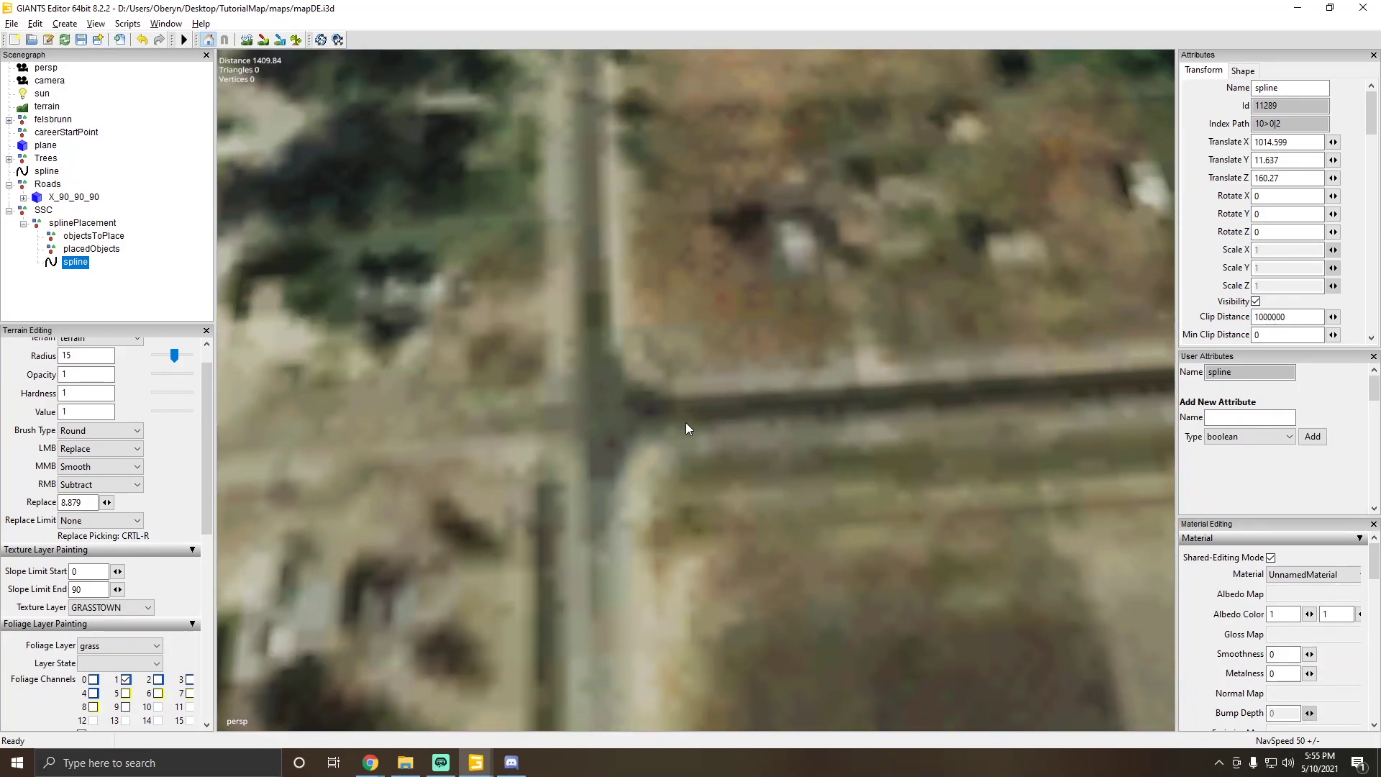
pyautogui.press('e')
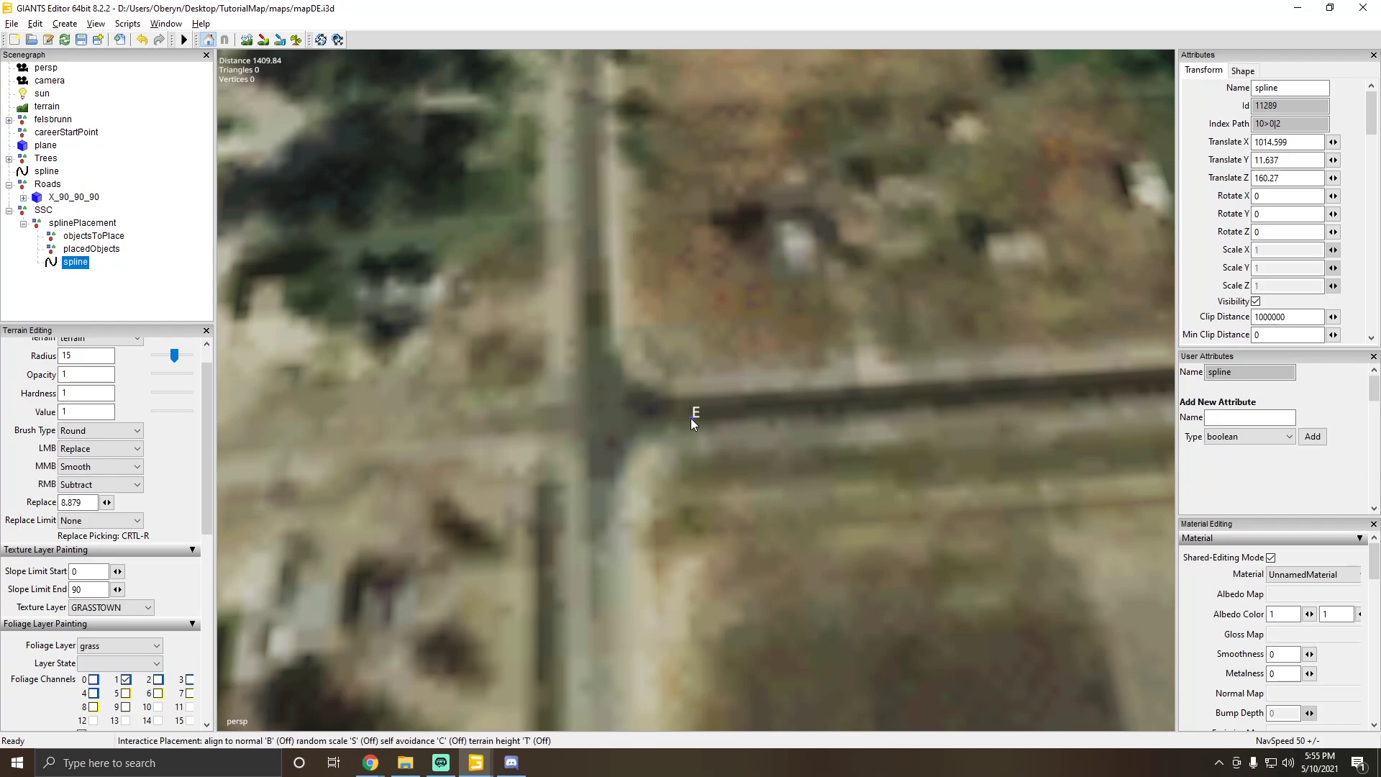
pyautogui.click(645, 411)
pyautogui.moveTo(633, 412)
pyautogui.mouseDown(button='right')
pyautogui.moveTo(805, 308)
pyautogui.moveTo(875, 294)
pyautogui.moveTo(568, 395)
pyautogui.mouseUp(button='right')
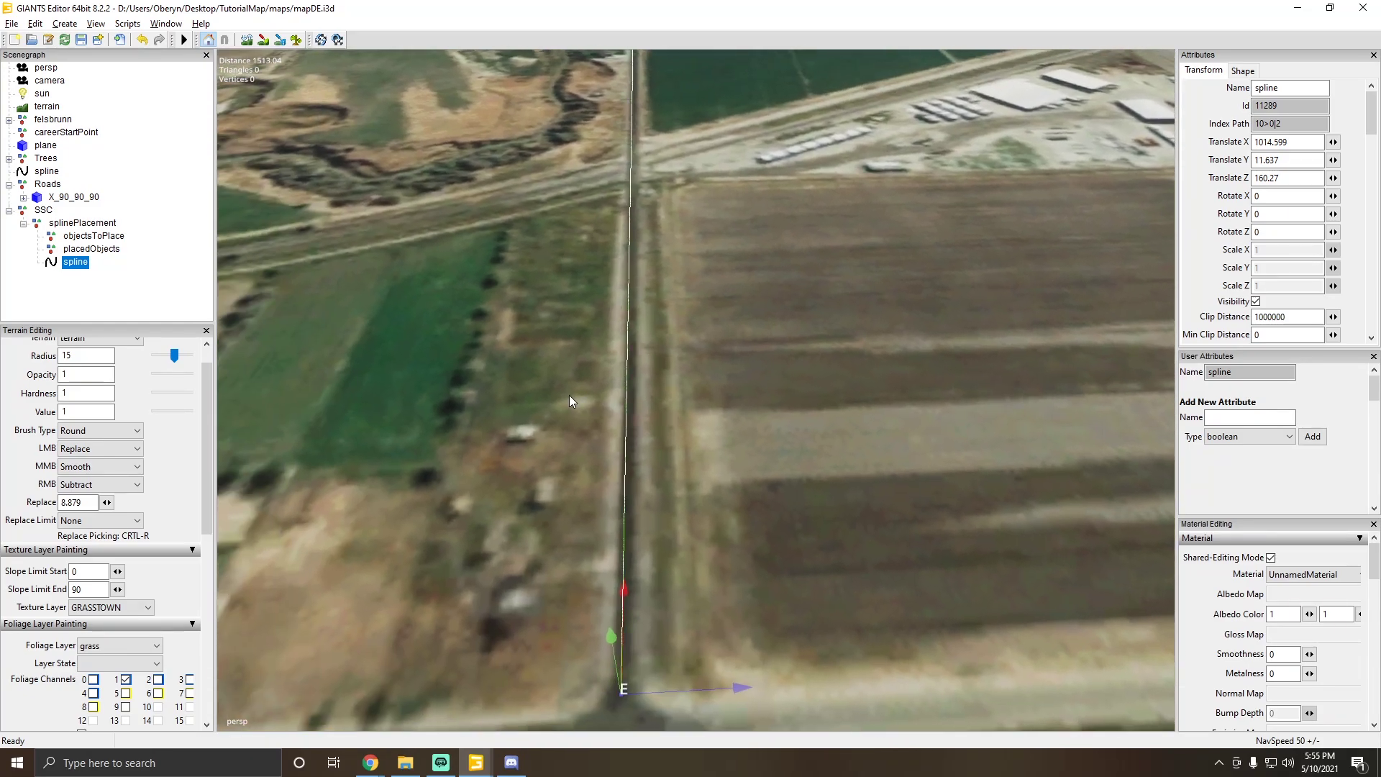
# Step: Lower the satellite image plane below the terrain to a Translate Y of about -22.5
pyautogui.keyDown('alt'); pyautogui.moveTo(637, 262); pyautogui.dragTo(739, 451); pyautogui.keyUp('alt')
pyautogui.click(739, 450)
pyautogui.moveTo(798, 246); pyautogui.dragTo(563, 338)
pyautogui.keyDown('alt'); pyautogui.moveTo(562, 338); pyautogui.dragTo(658, 410, button='right'); pyautogui.keyUp('alt')
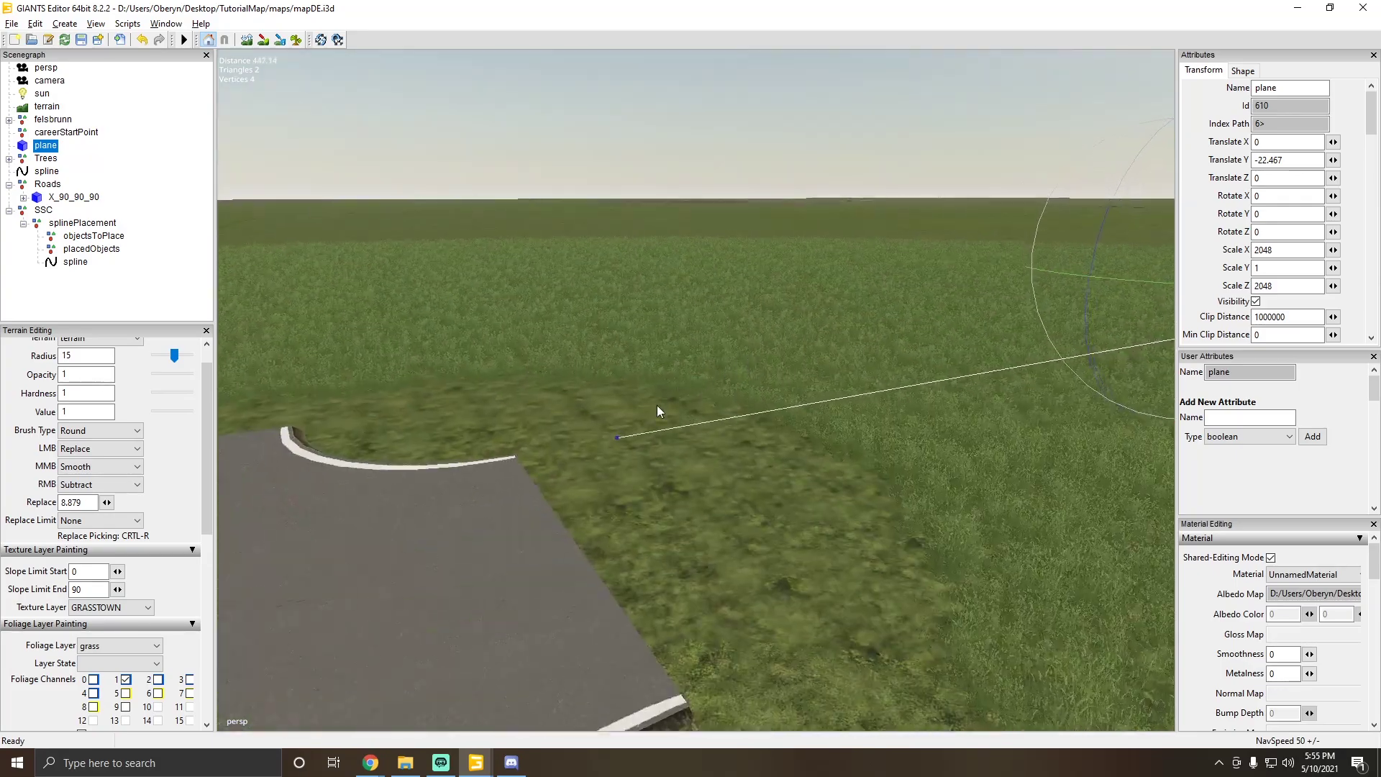
# Step: Select the spline's end point and reposition it on the ground at the near edge of the four-way intersection piece
pyautogui.click(616, 438)
pyautogui.keyDown('alt'); pyautogui.moveTo(607, 434); pyautogui.dragTo(633, 461); pyautogui.keyUp('alt')
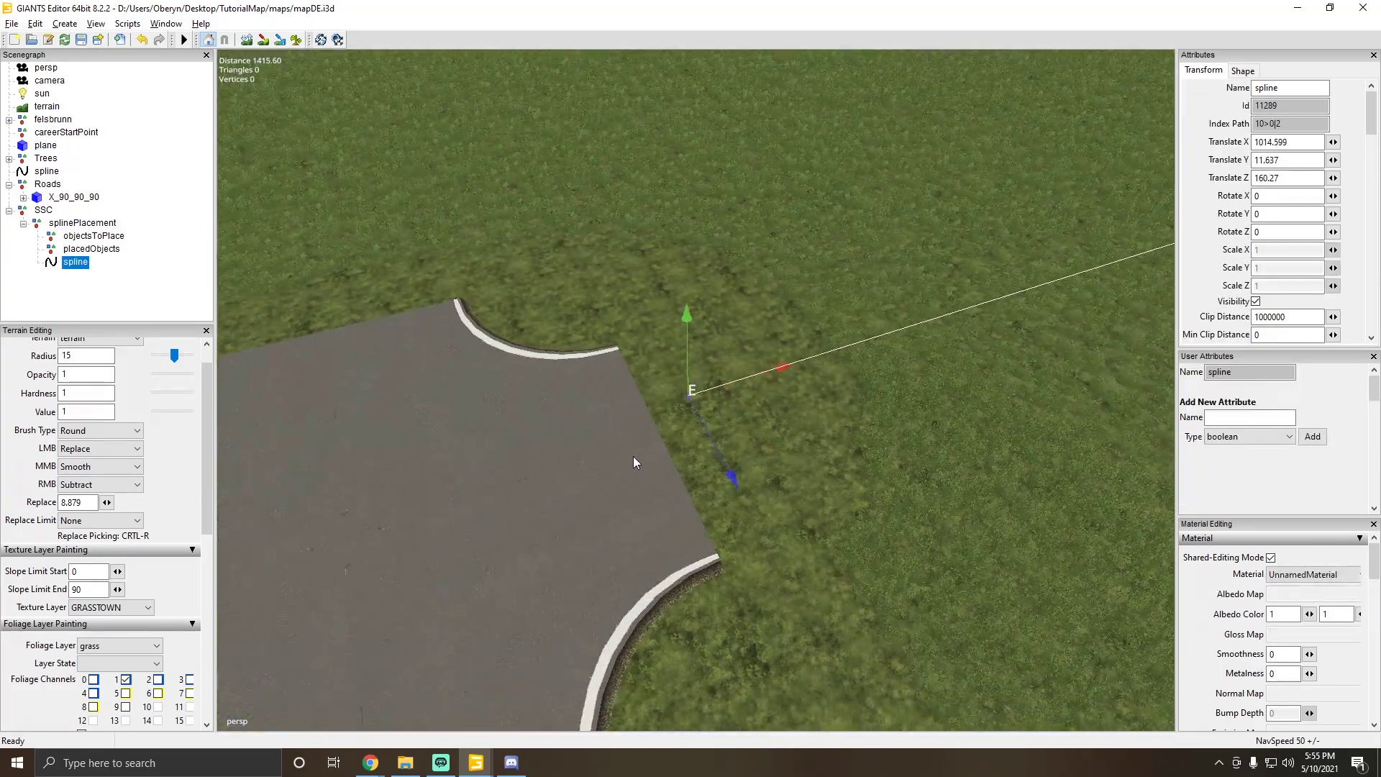
pyautogui.hotkey('ctrl', 'b')
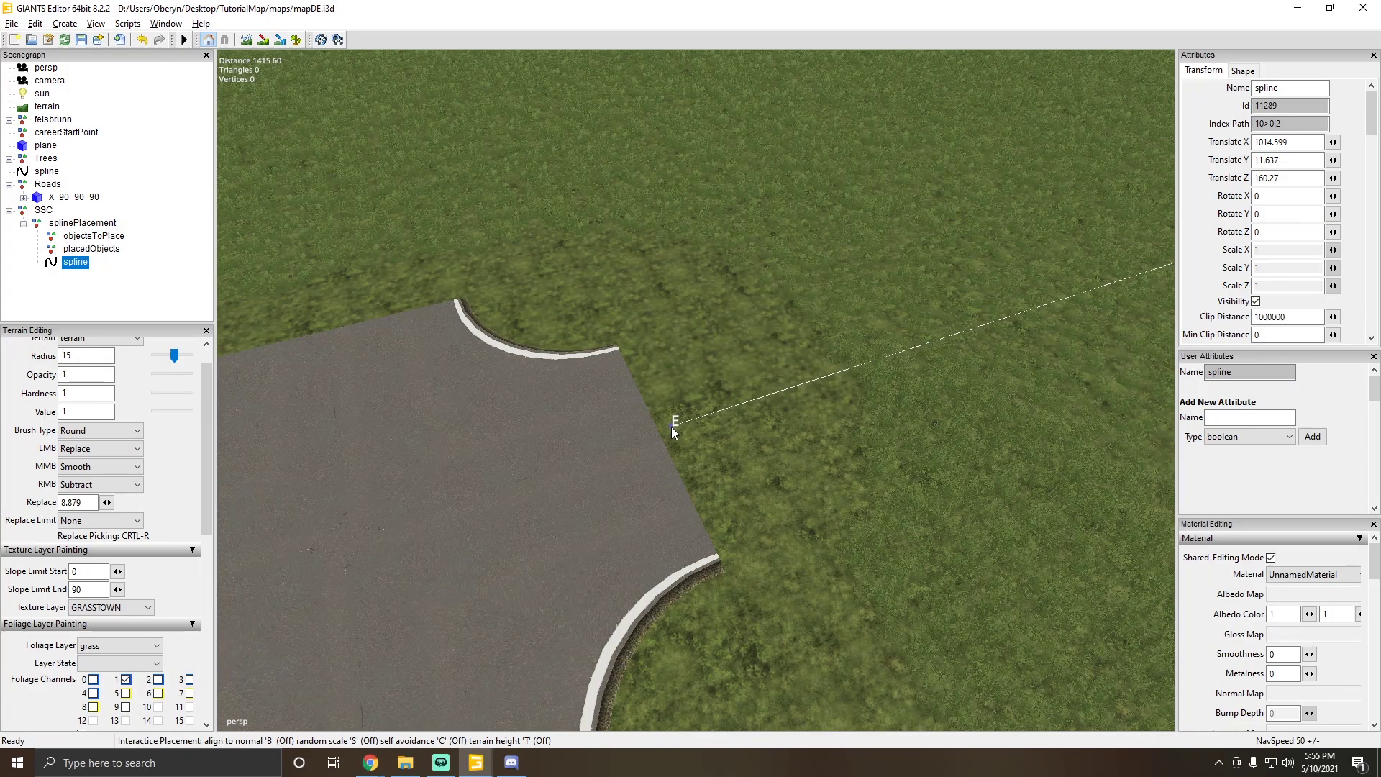
pyautogui.click(667, 428)
pyautogui.keyDown('alt'); pyautogui.moveTo(667, 427); pyautogui.dragTo(546, 348); pyautogui.keyUp('alt')
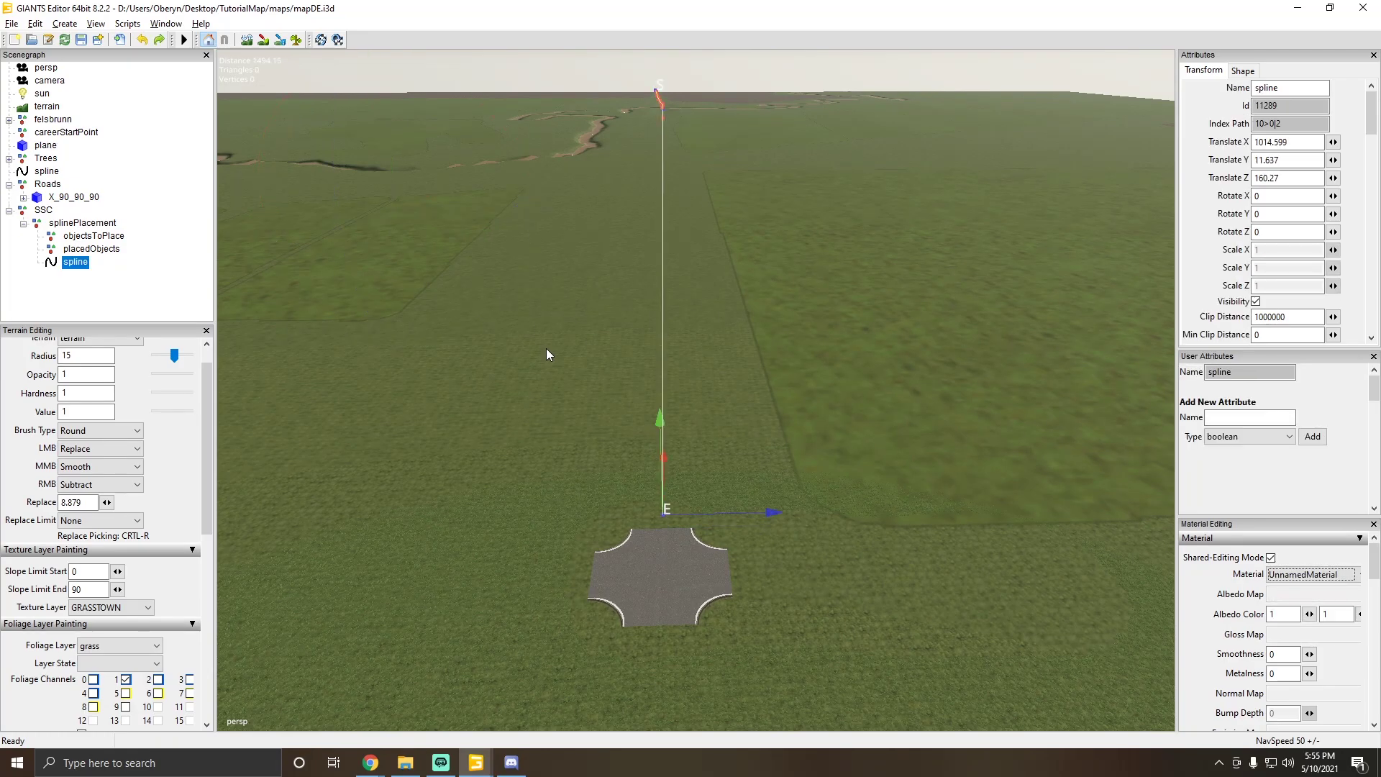
pyautogui.scroll(5, 560, 369)
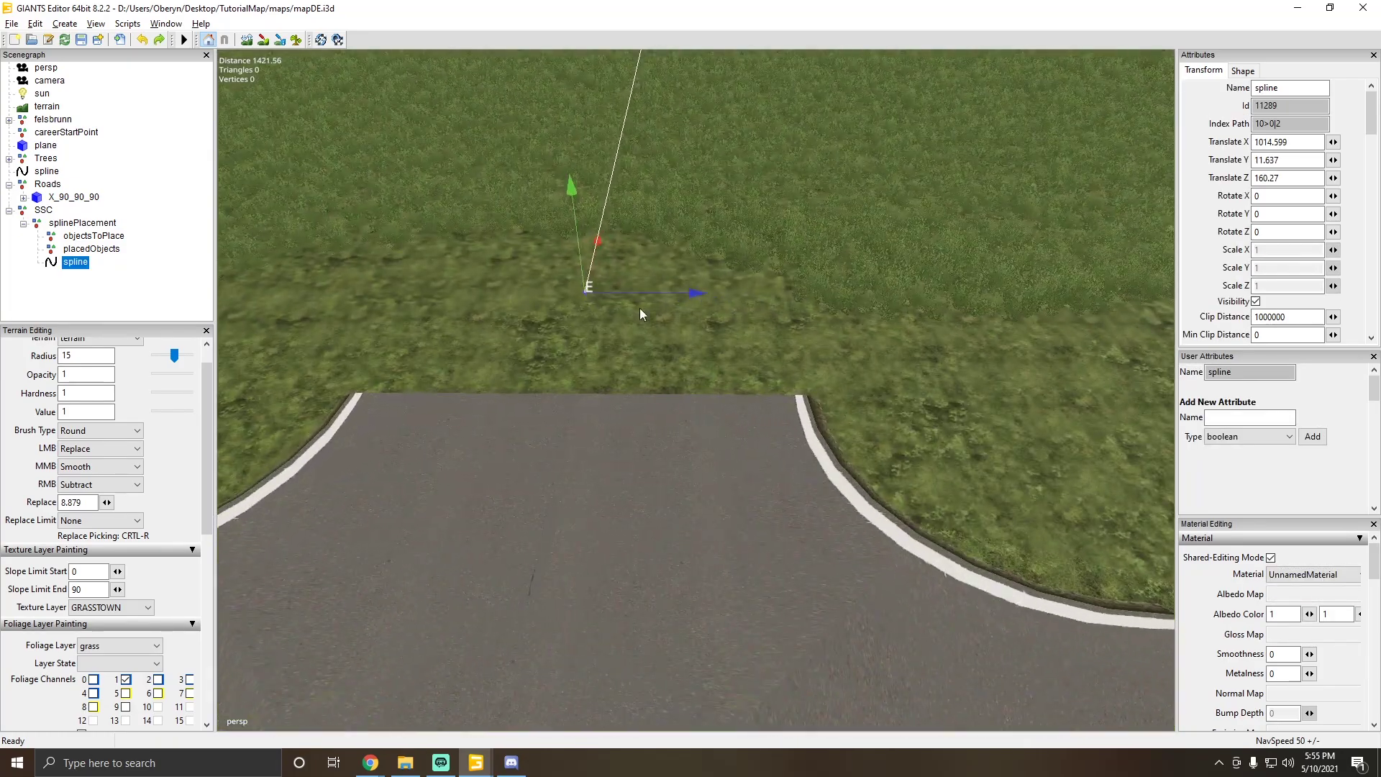
# Step: Examine the spline's route from the road intersection across the map
pyautogui.keyDown('alt'); pyautogui.moveTo(640, 308); pyautogui.dragTo(767, 276); pyautogui.keyUp('alt')
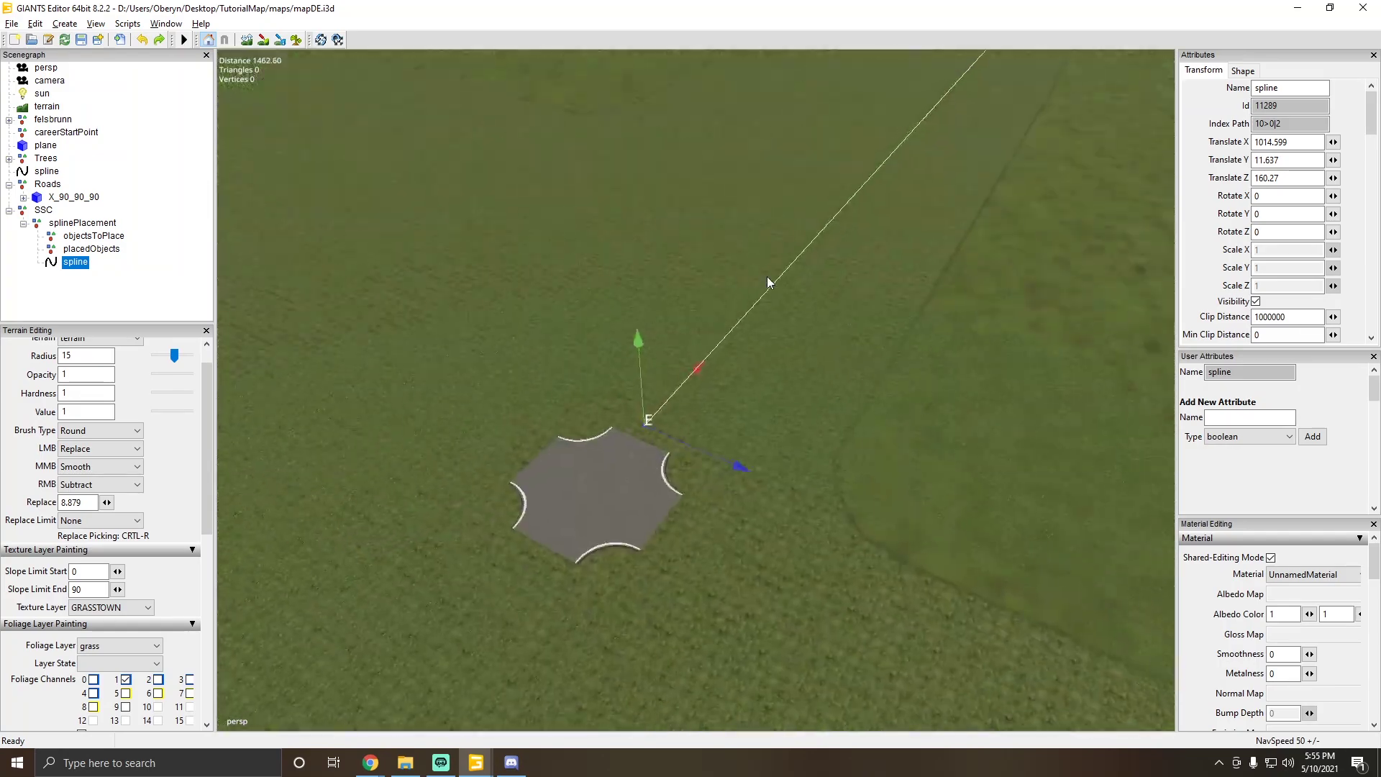
pyautogui.scroll(-5, 767, 276)
pyautogui.click(666, 576)
pyautogui.keyDown('alt'); pyautogui.moveTo(666, 576); pyautogui.dragTo(610, 451); pyautogui.keyUp('alt')
pyautogui.scroll(5, 926, 334)
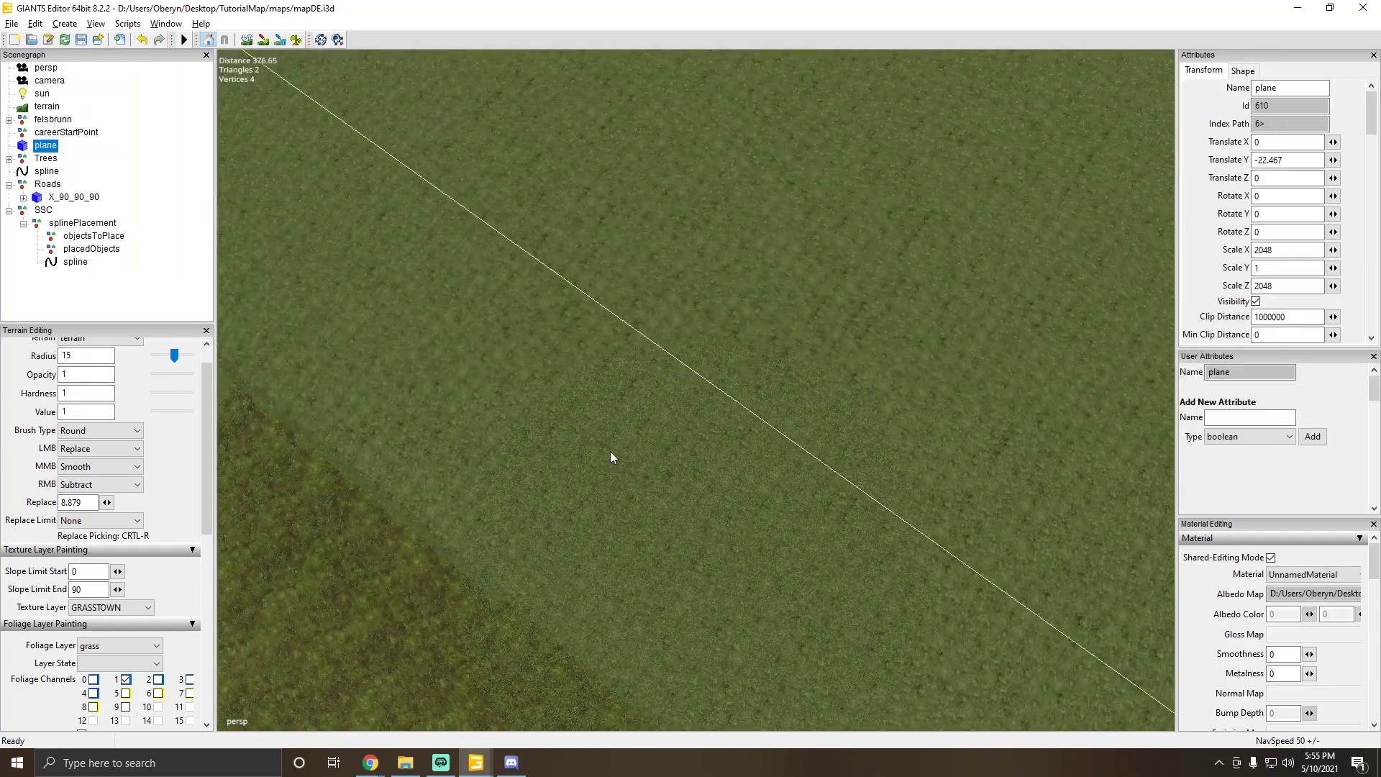
pyautogui.scroll(-5, 610, 451)
pyautogui.keyDown('alt'); pyautogui.moveTo(529, 398); pyautogui.dragTo(816, 283); pyautogui.keyUp('alt')
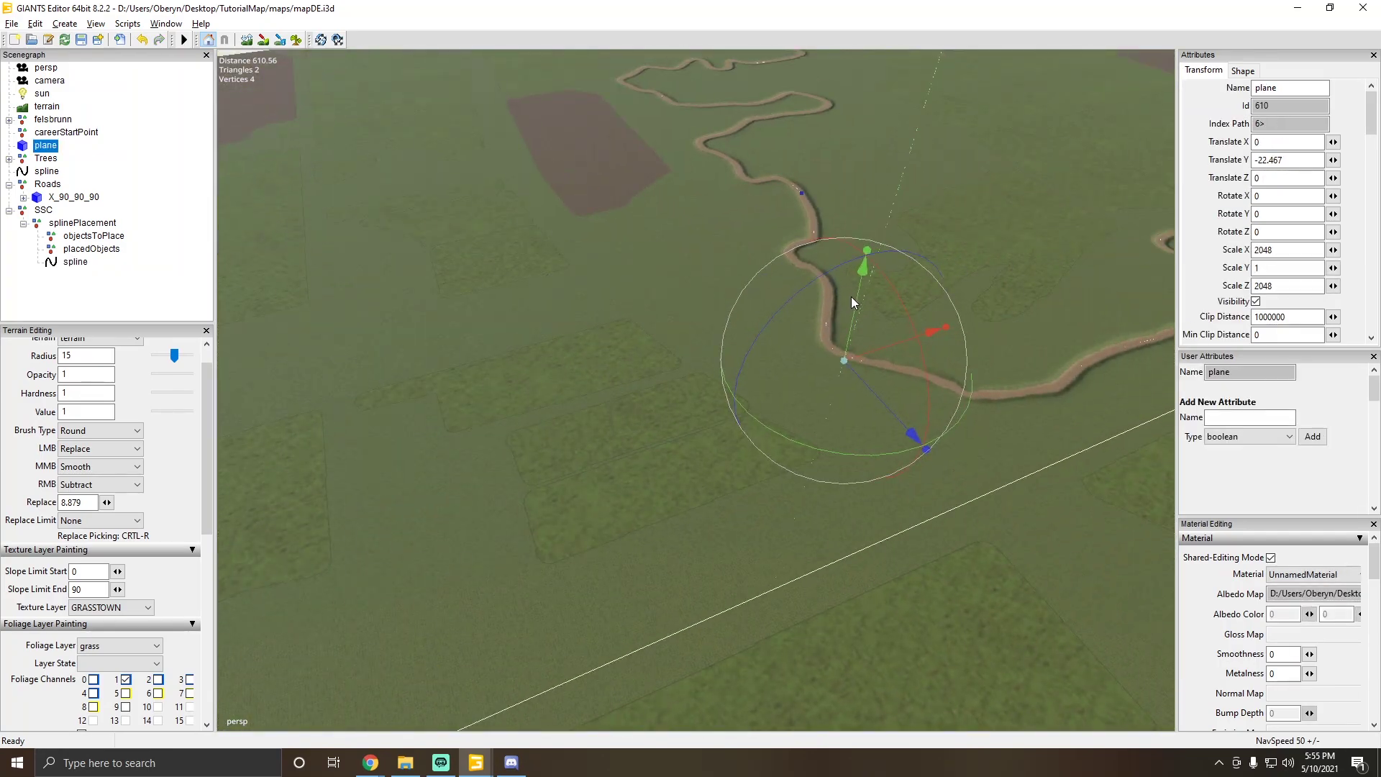
# Step: Select the objectsToPlace group and close the second editor window holding the FS19_PaoliWI map
pyautogui.click(80, 251)
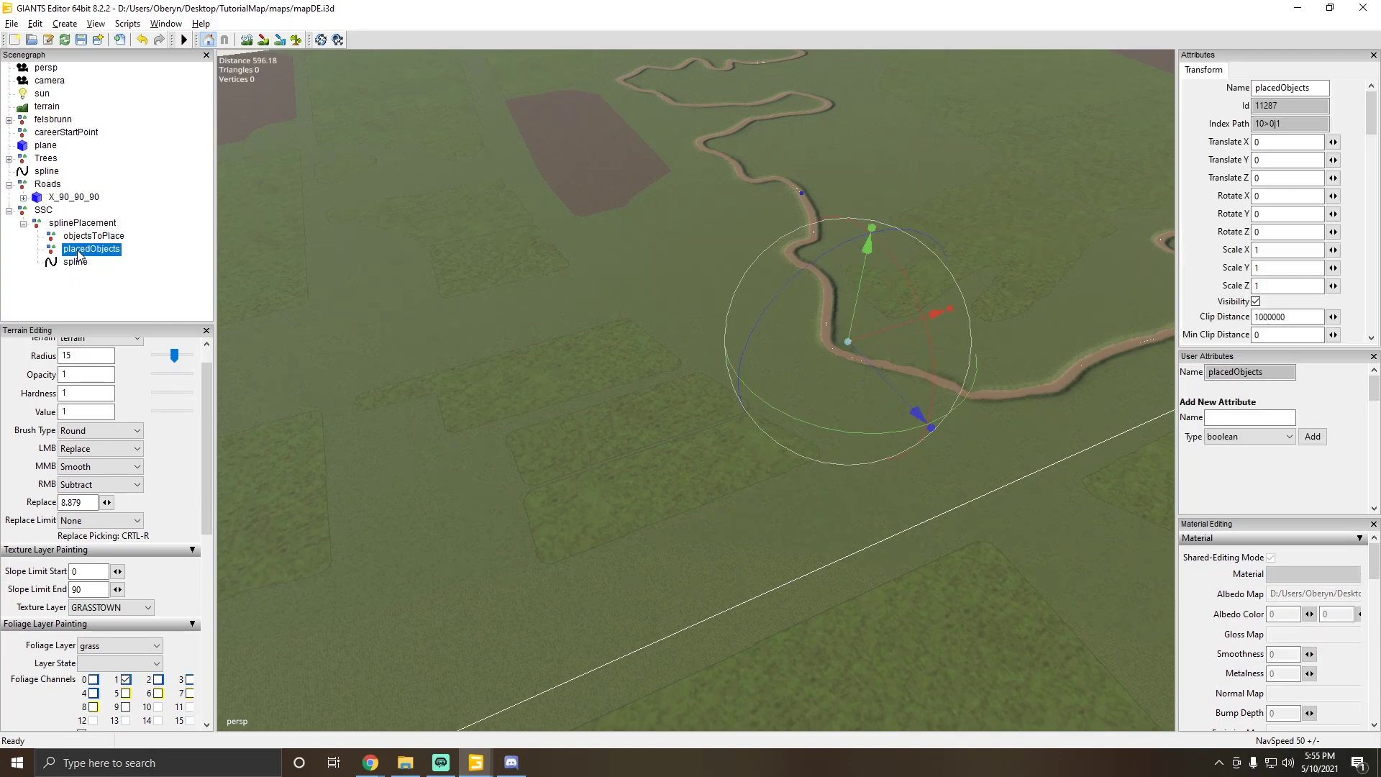
pyautogui.click(83, 238)
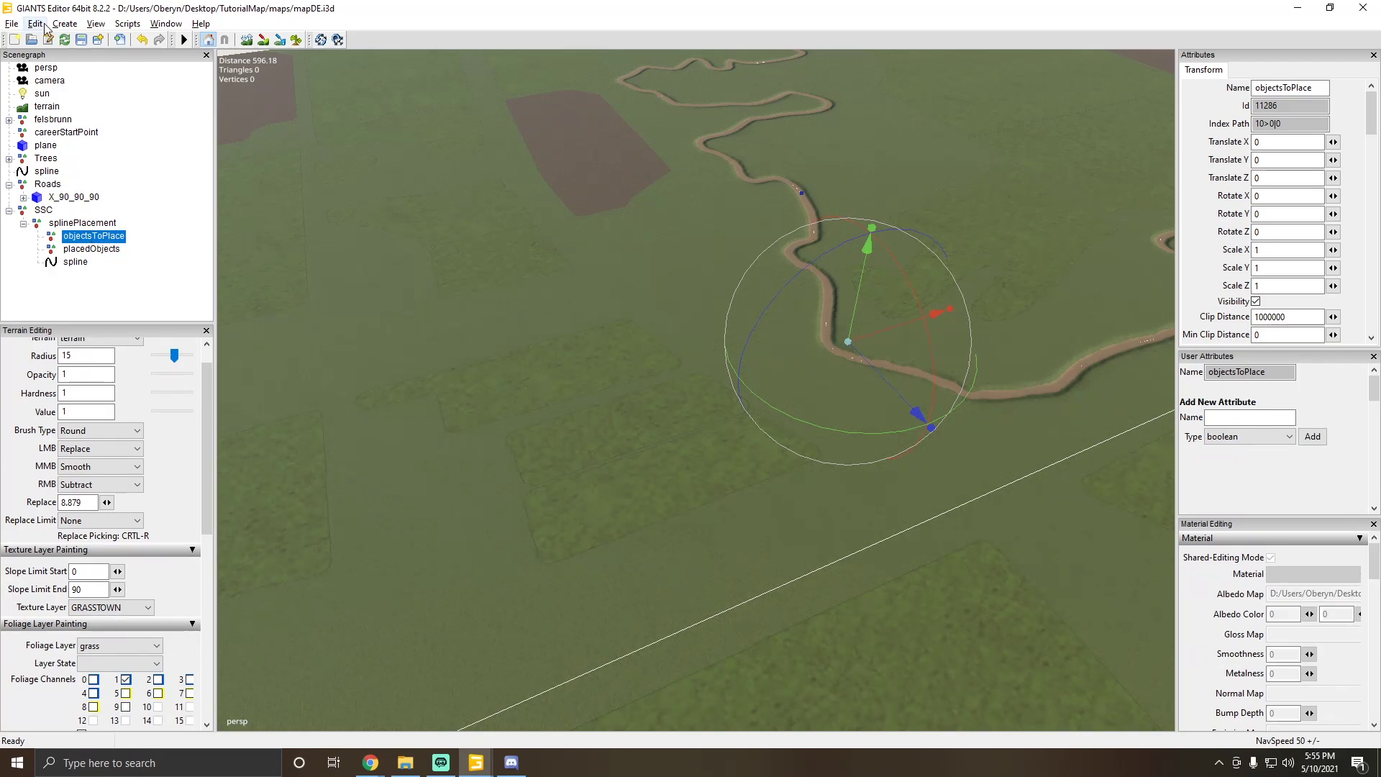
pyautogui.click(13, 24)
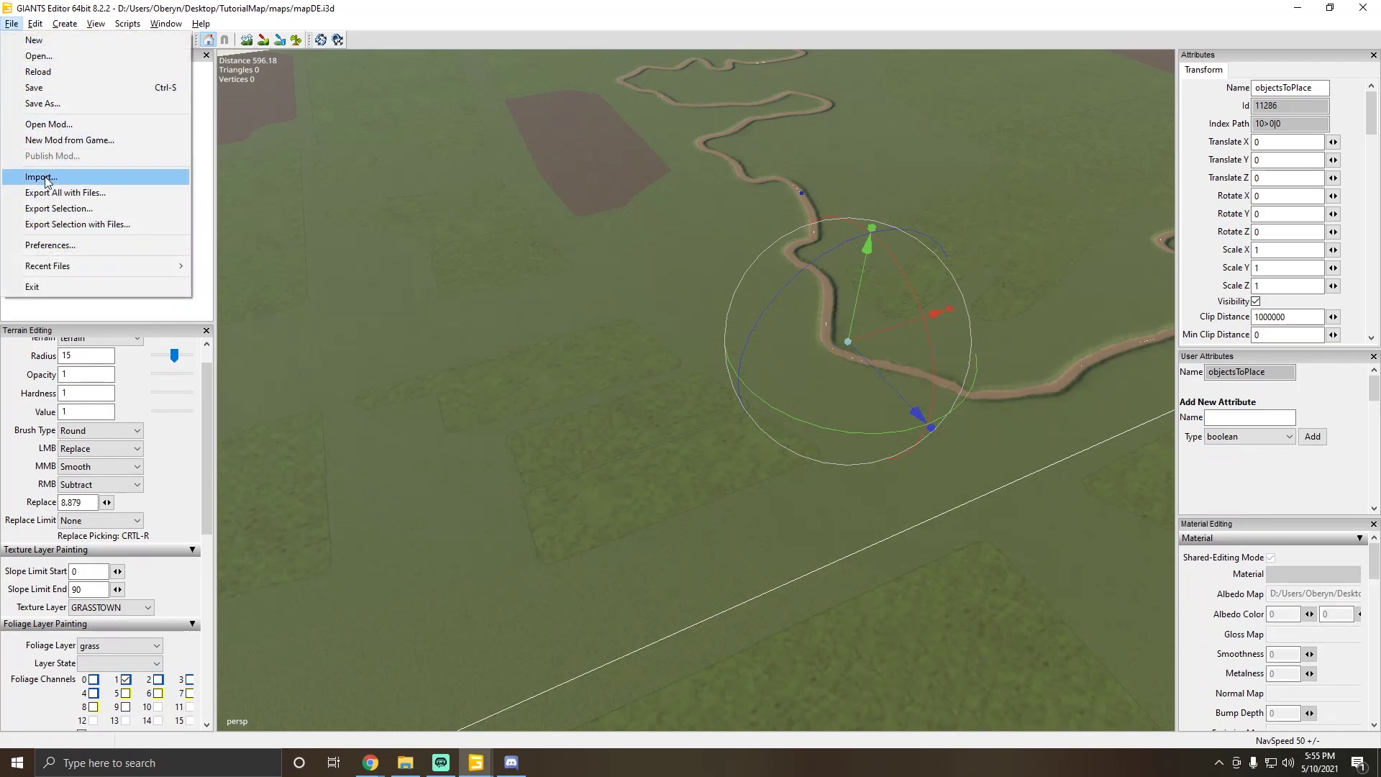
pyautogui.click(721, 7)
pyautogui.click(1289, 7)
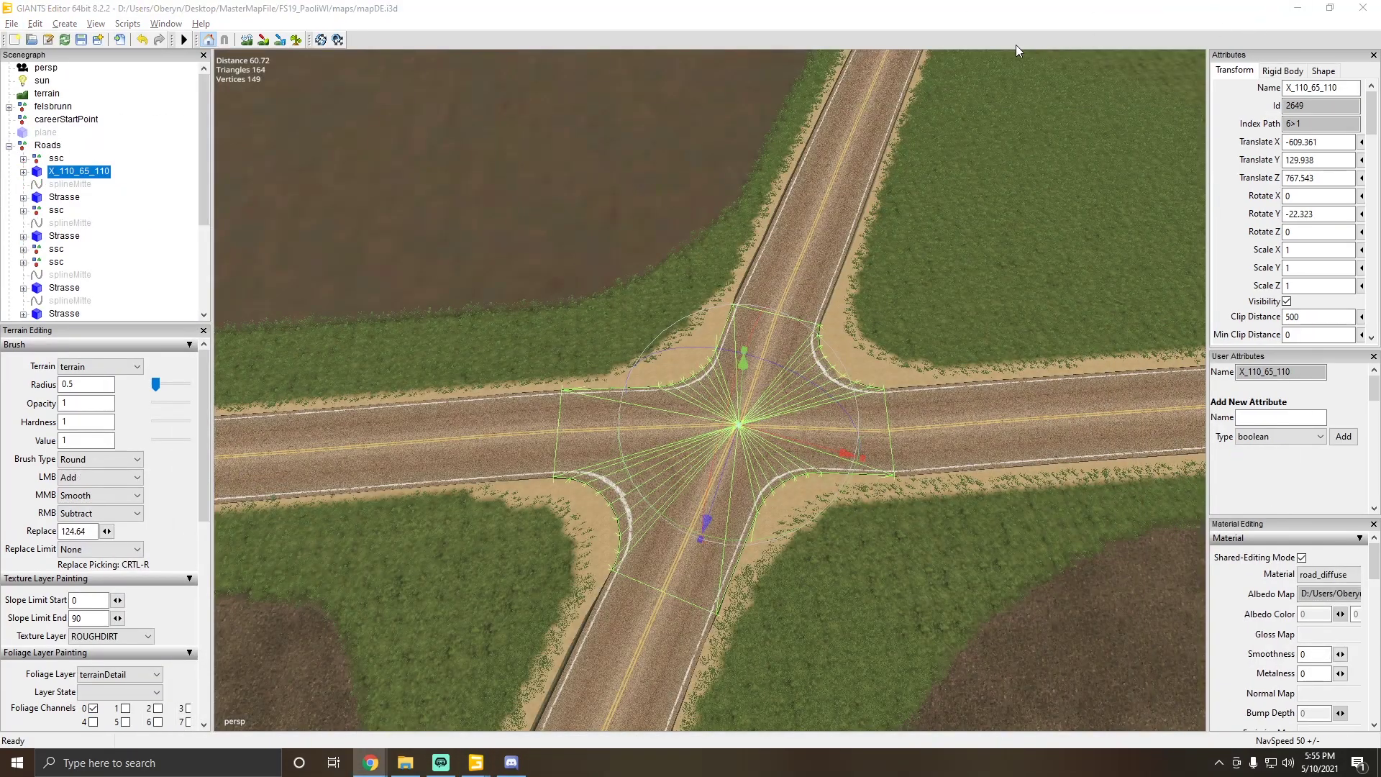
pyautogui.click(1363, 7)
pyautogui.click(781, 376)
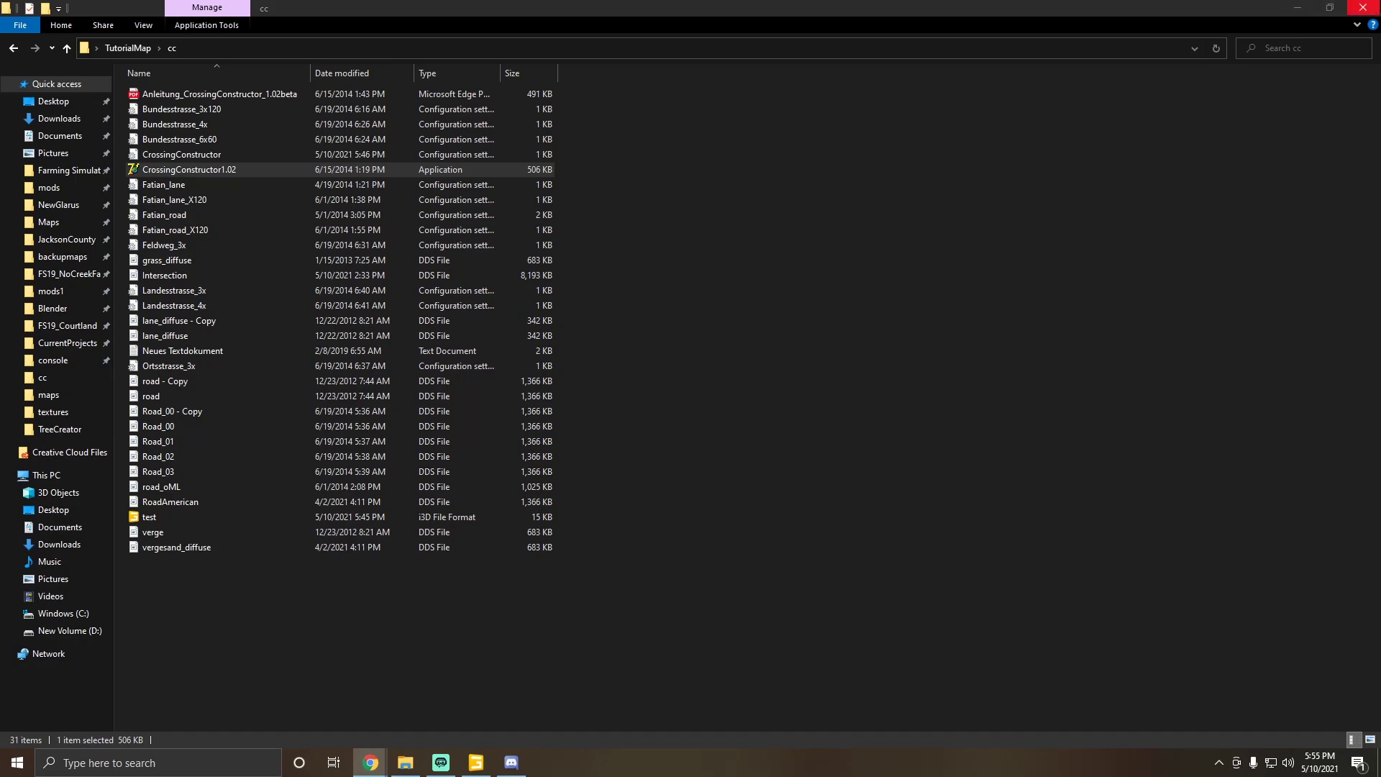
# Step: Check the contents of the SSC folder inside TutorialMap in File Explorer, and return to GIANTS Editor
pyautogui.click(1297, 7)
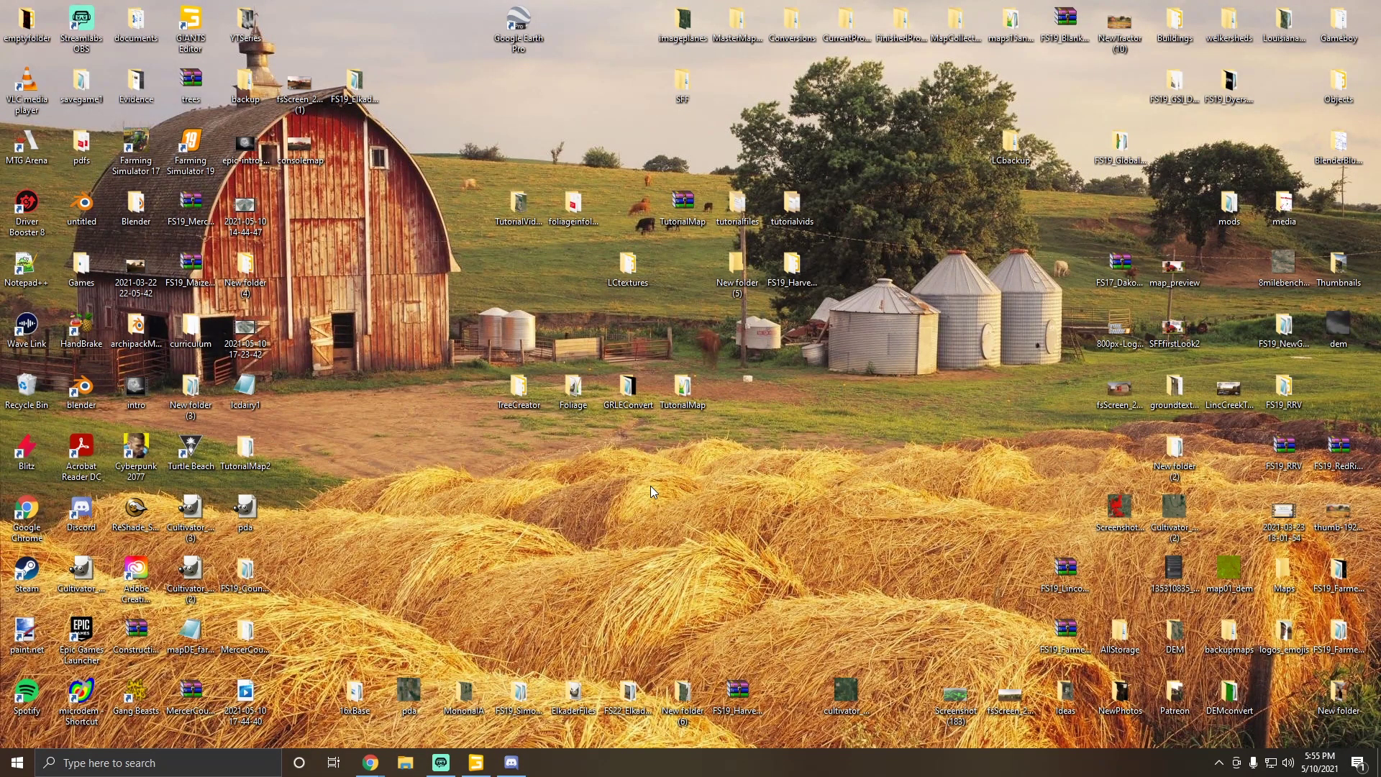
pyautogui.doubleClick(687, 401)
pyautogui.doubleClick(165, 144)
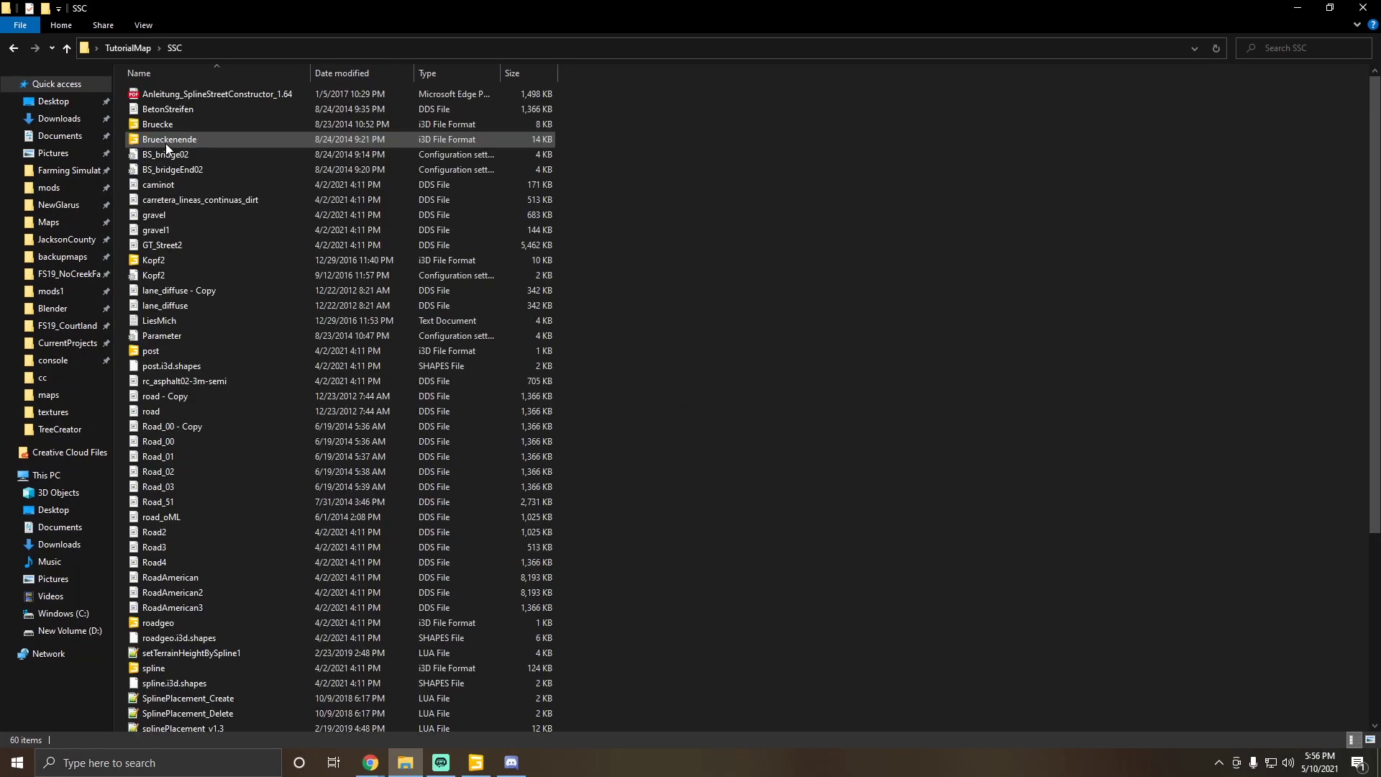
pyautogui.click(1362, 7)
pyautogui.click(476, 762)
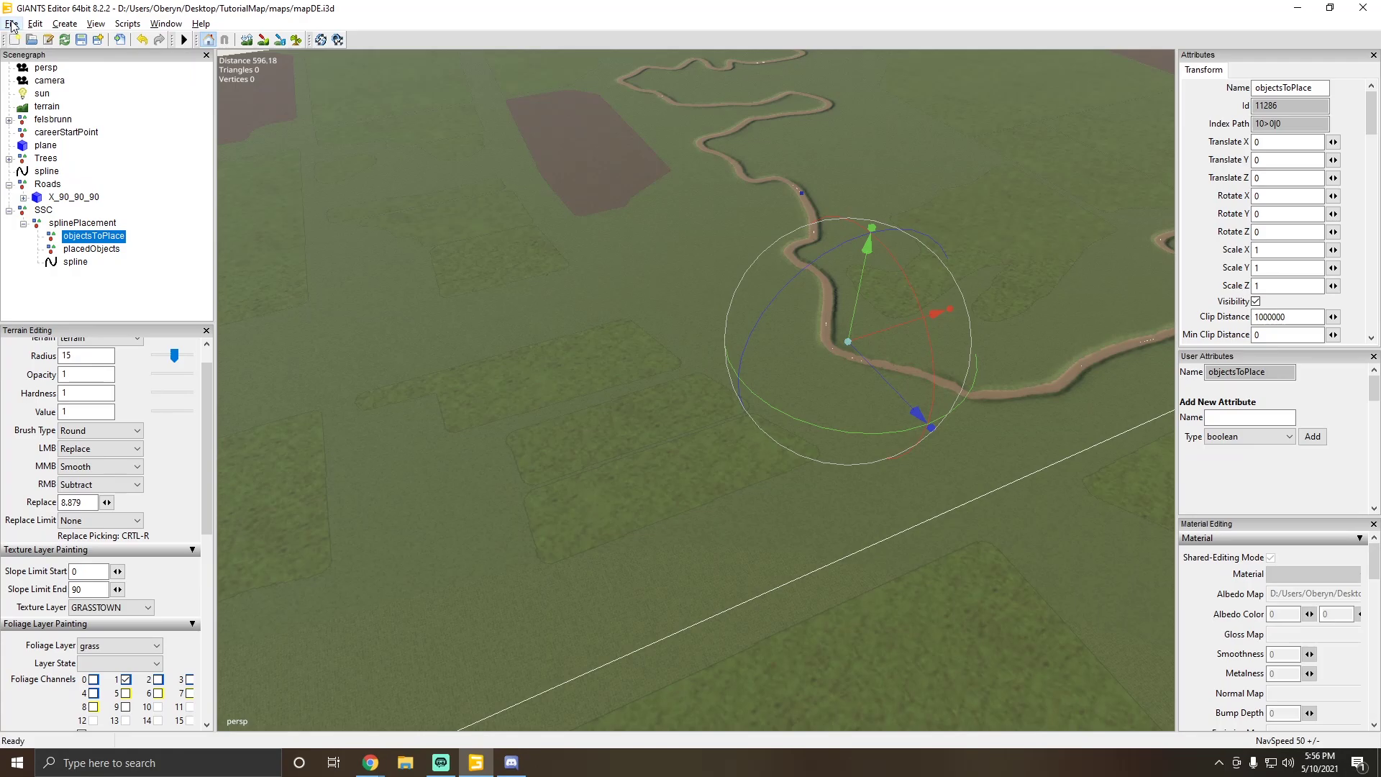
# Step: Import the post model from TutorialMap's SSC folder into the scene
pyautogui.click(11, 26)
pyautogui.click(43, 179)
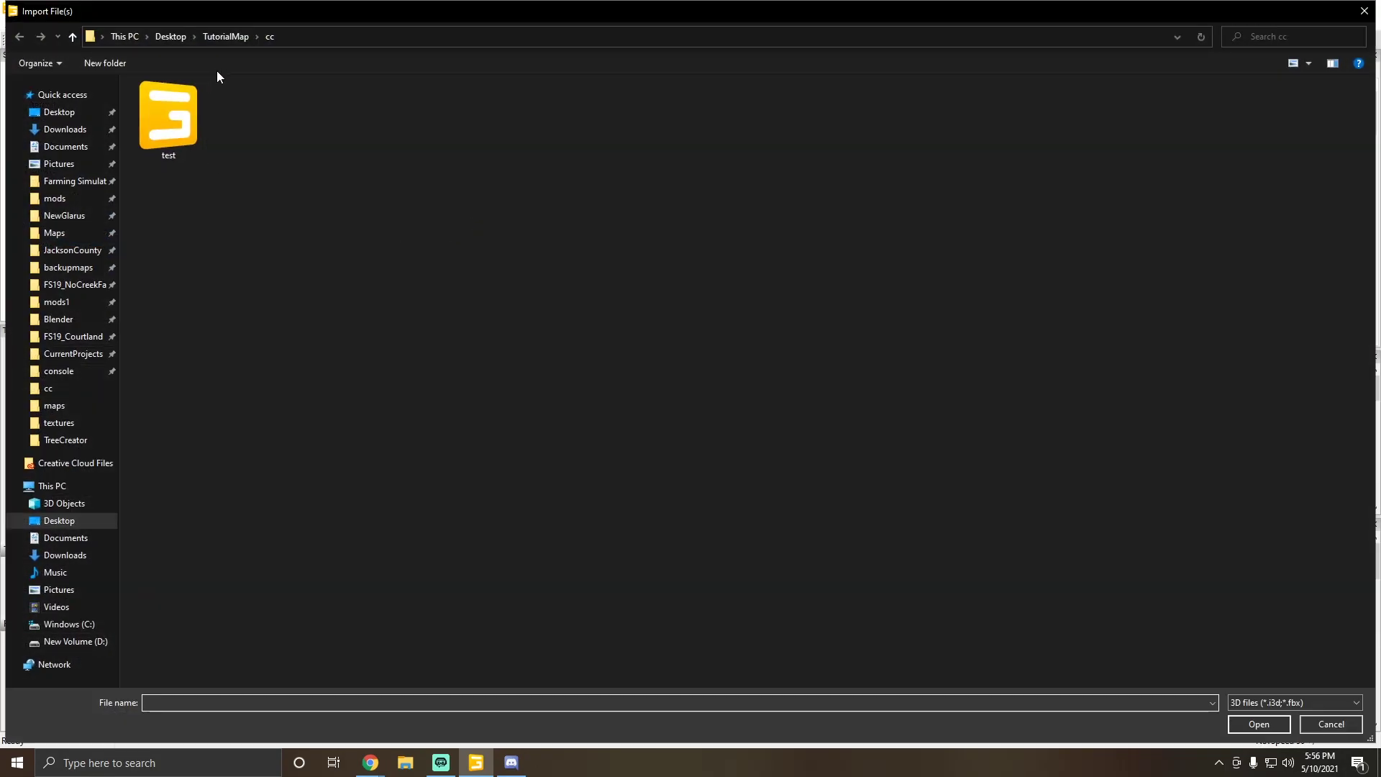
pyautogui.click(230, 38)
pyautogui.click(154, 152)
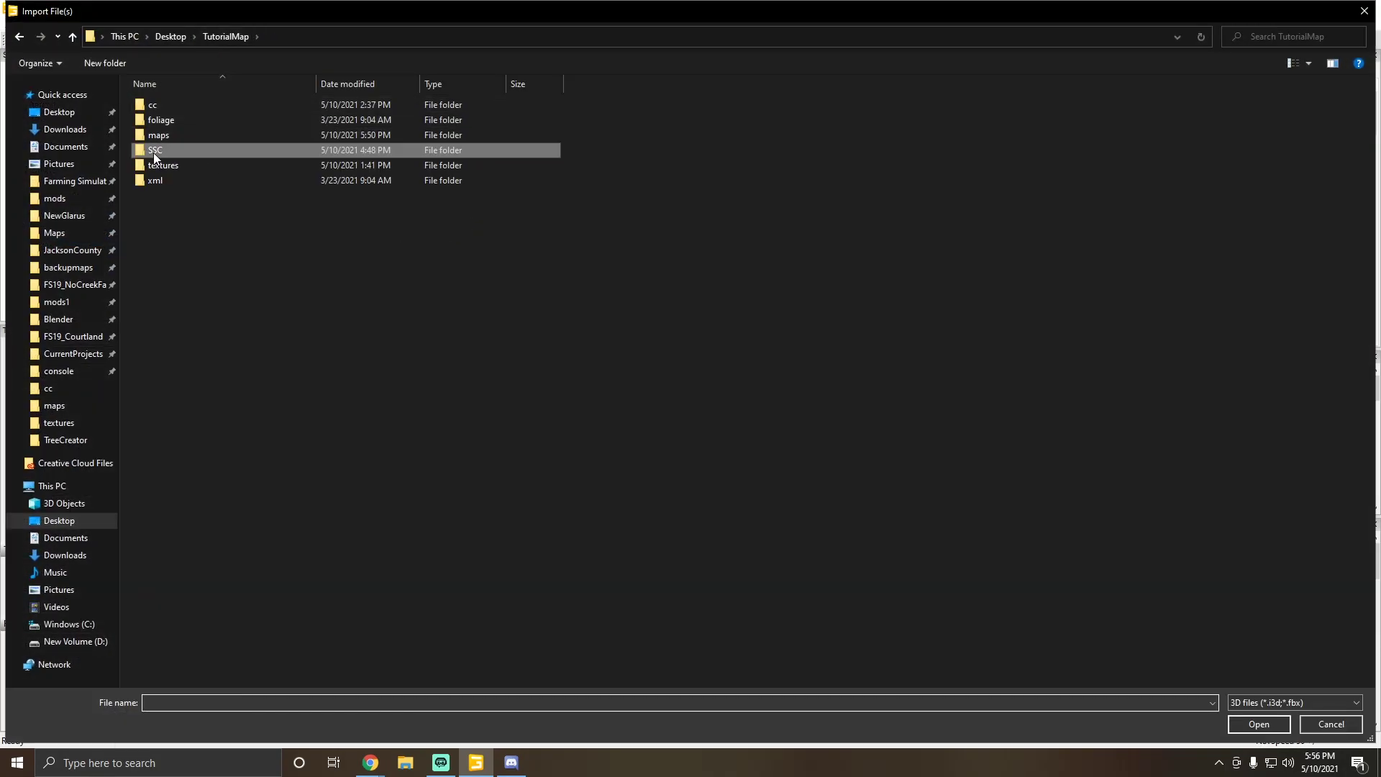
pyautogui.doubleClick(153, 153)
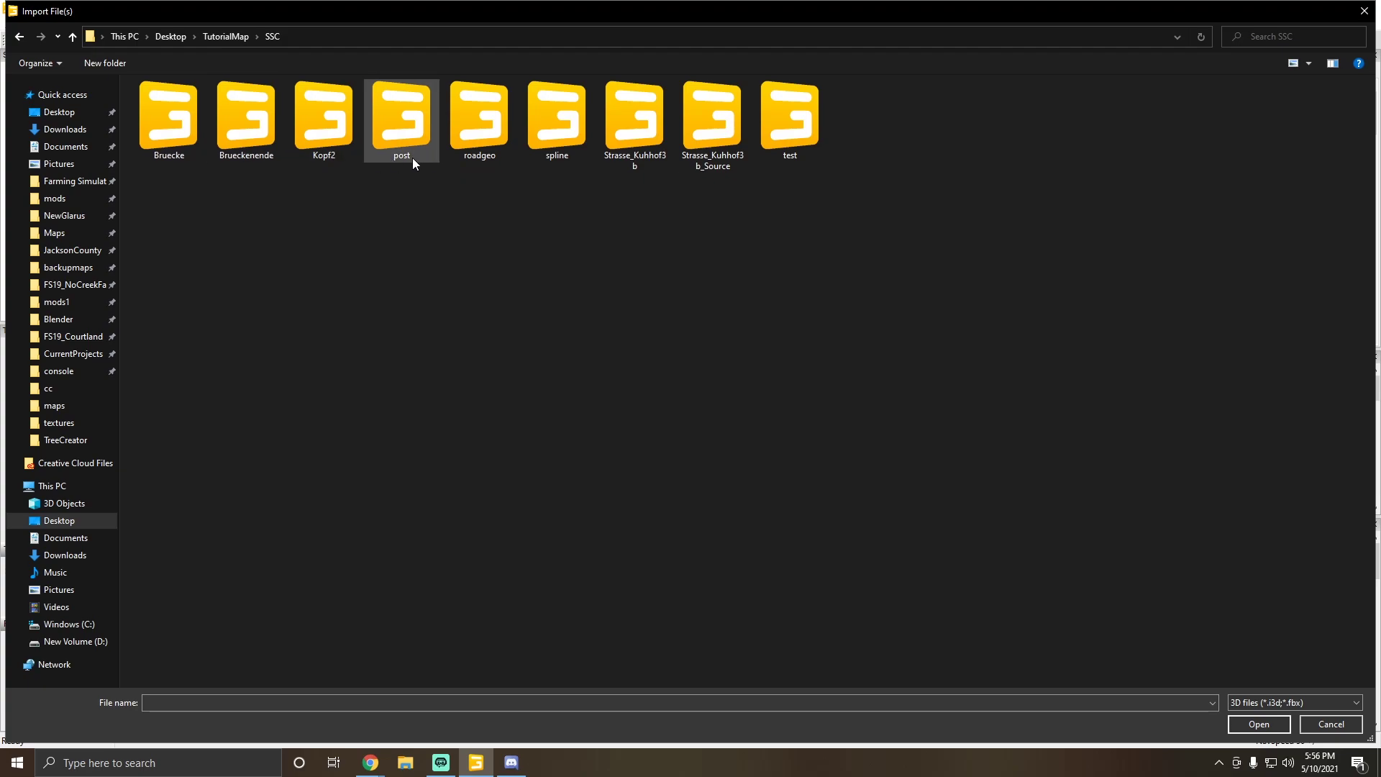
pyautogui.click(397, 118)
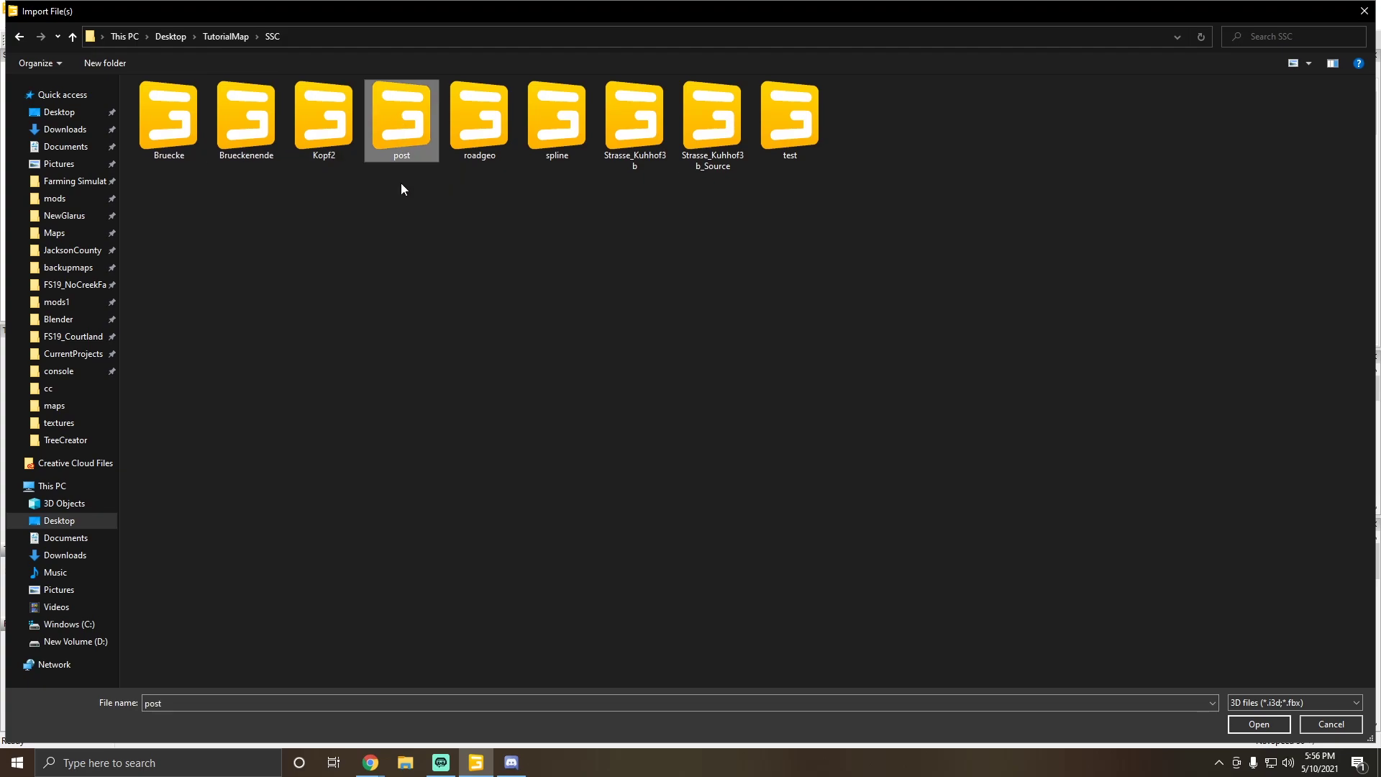
pyautogui.doubleClick(399, 144)
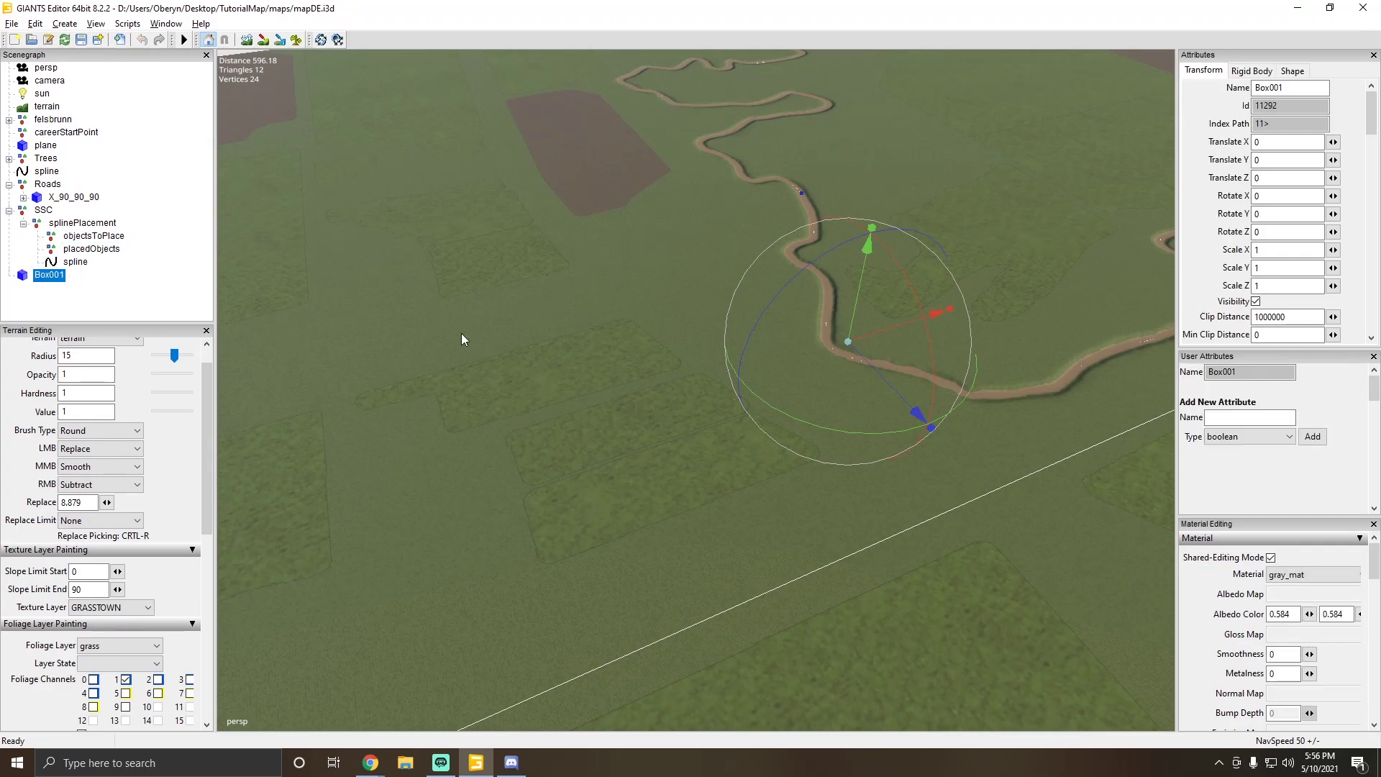
# Step: Look for the imported post around the map origin and beneath the terrain
pyautogui.keyDown('alt'); pyautogui.moveTo(482, 349); pyautogui.dragTo(664, 247); pyautogui.keyUp('alt')
pyautogui.scroll(8, 616, 354)
pyautogui.scroll(-5, 505, 349)
pyautogui.keyDown('alt'); pyautogui.moveTo(505, 349); pyautogui.dragTo(666, 390); pyautogui.keyUp('alt')
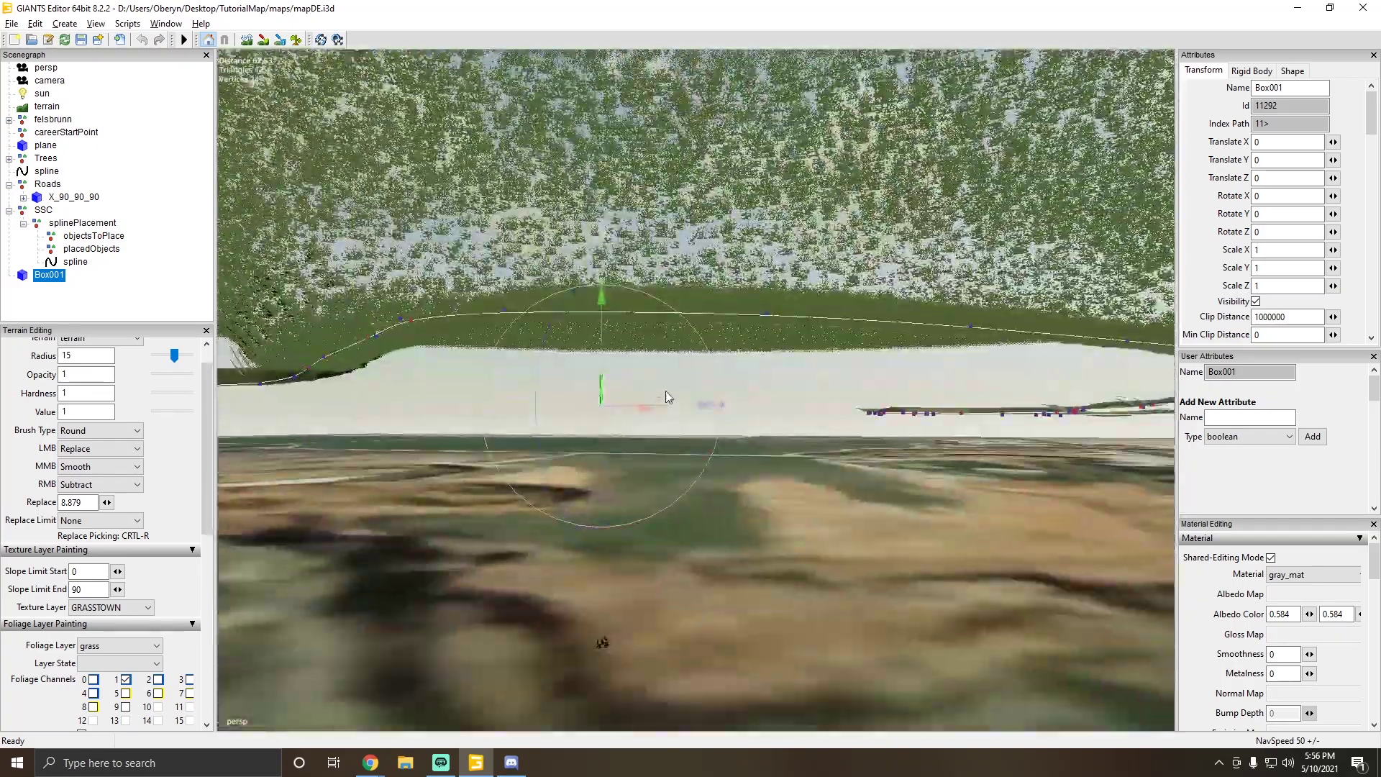
pyautogui.scroll(5, 581, 369)
pyautogui.keyDown('alt'); pyautogui.moveTo(581, 370); pyautogui.dragTo(675, 377); pyautogui.keyUp('alt')
pyautogui.scroll(5, 620, 383)
pyautogui.scroll(-10, 675, 377)
pyautogui.keyDown('alt'); pyautogui.moveTo(597, 285); pyautogui.dragTo(518, 374); pyautogui.keyUp('alt')
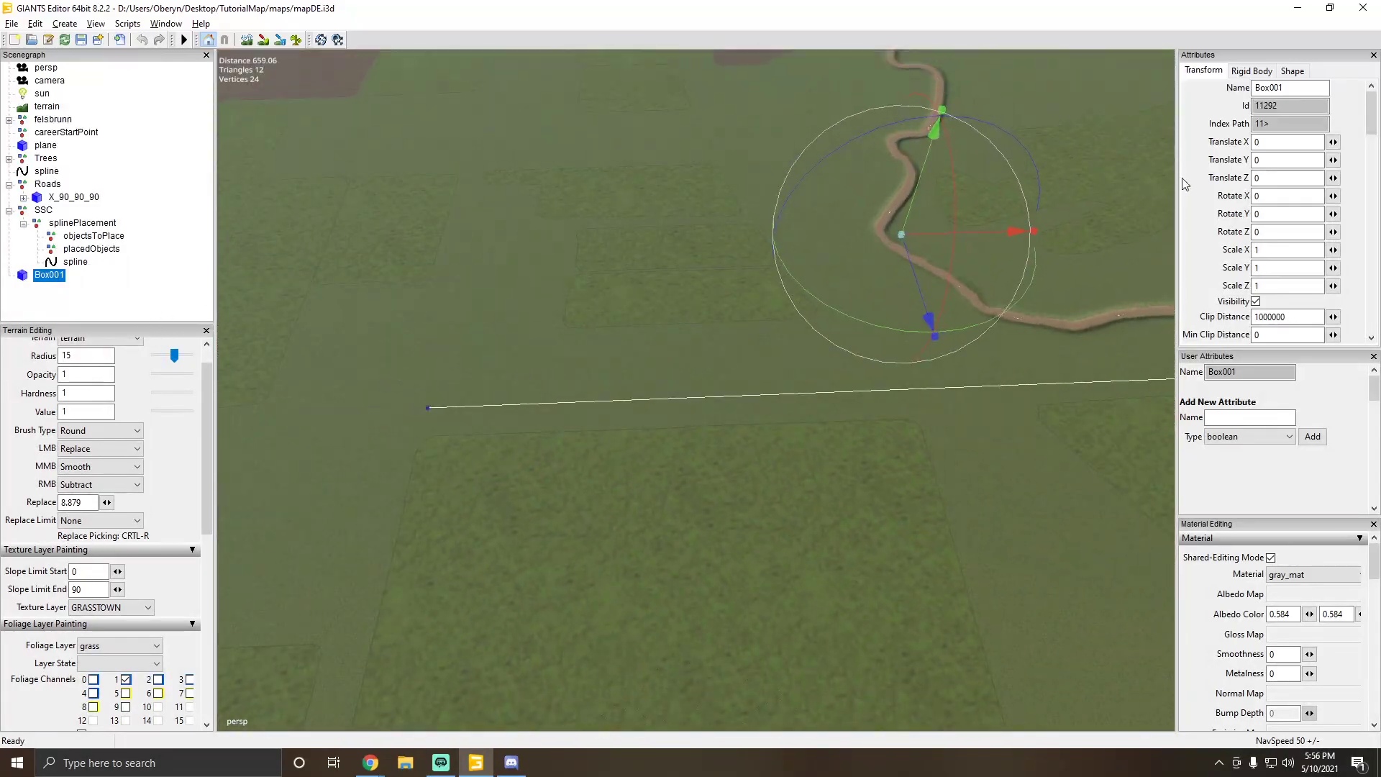
# Step: Move the imported Box001 post from the scene root into the objectsToPlace group
pyautogui.press('Delete')
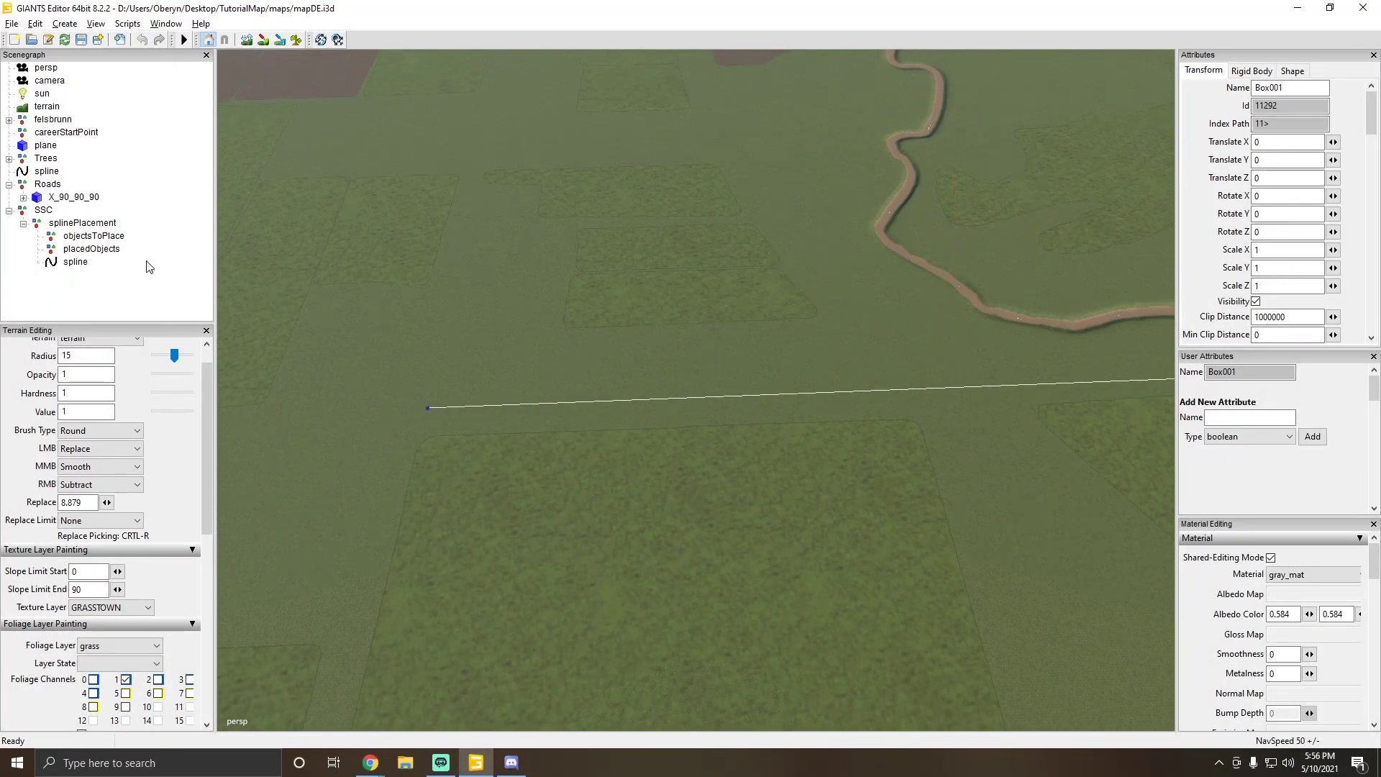
pyautogui.click(92, 236)
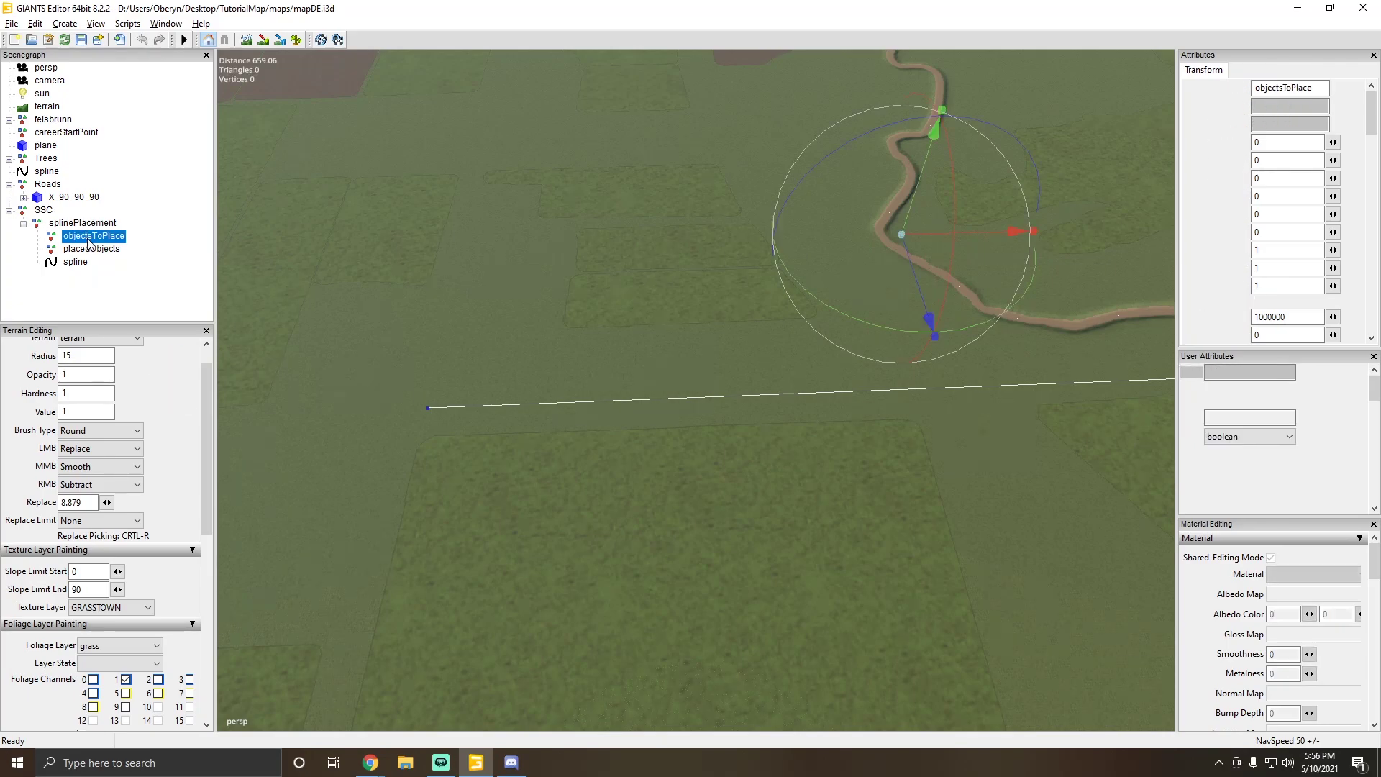
pyautogui.hotkey('ctrl', 'v')
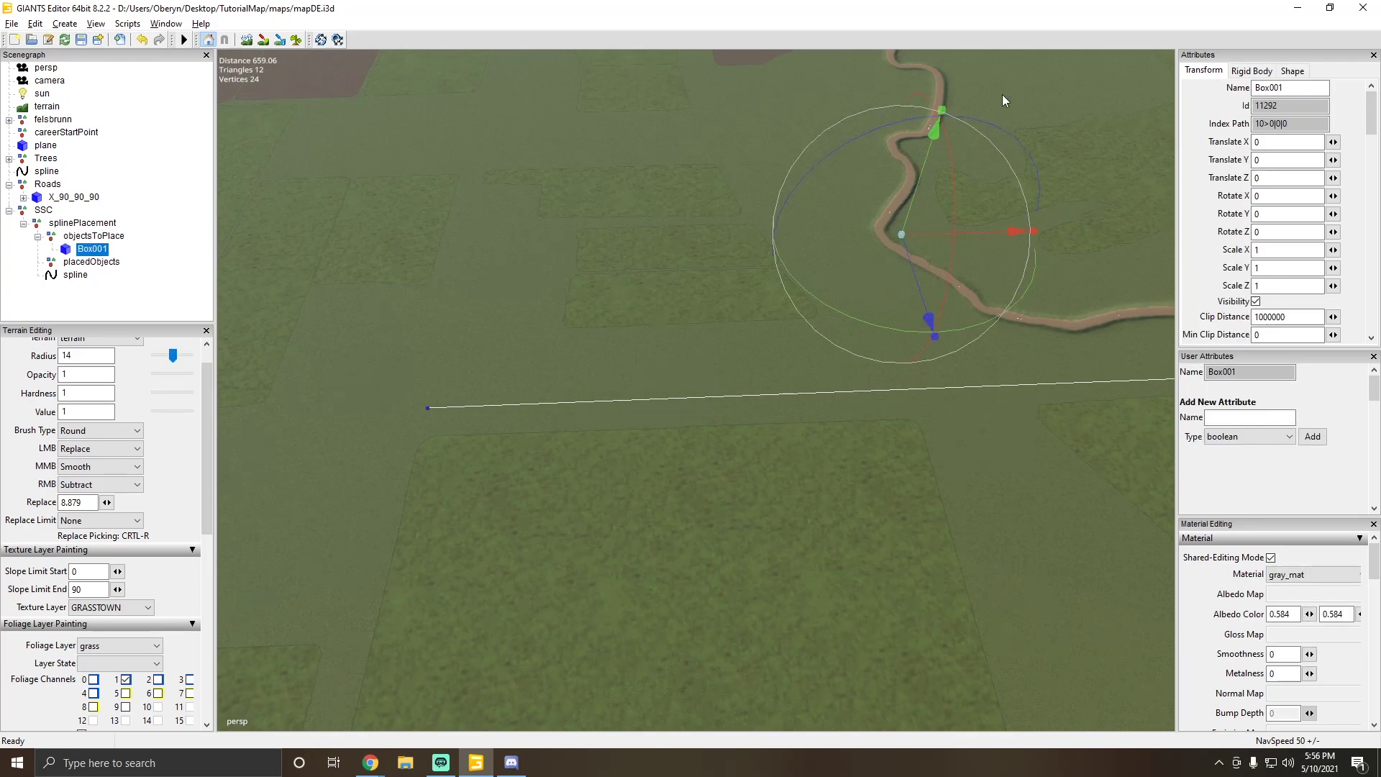
pyautogui.moveTo(714, 345)
pyautogui.keyDown('alt'); pyautogui.mouseDown()
pyautogui.moveTo(649, 351)
pyautogui.moveTo(699, 342)
pyautogui.mouseUp(); pyautogui.keyUp('alt')
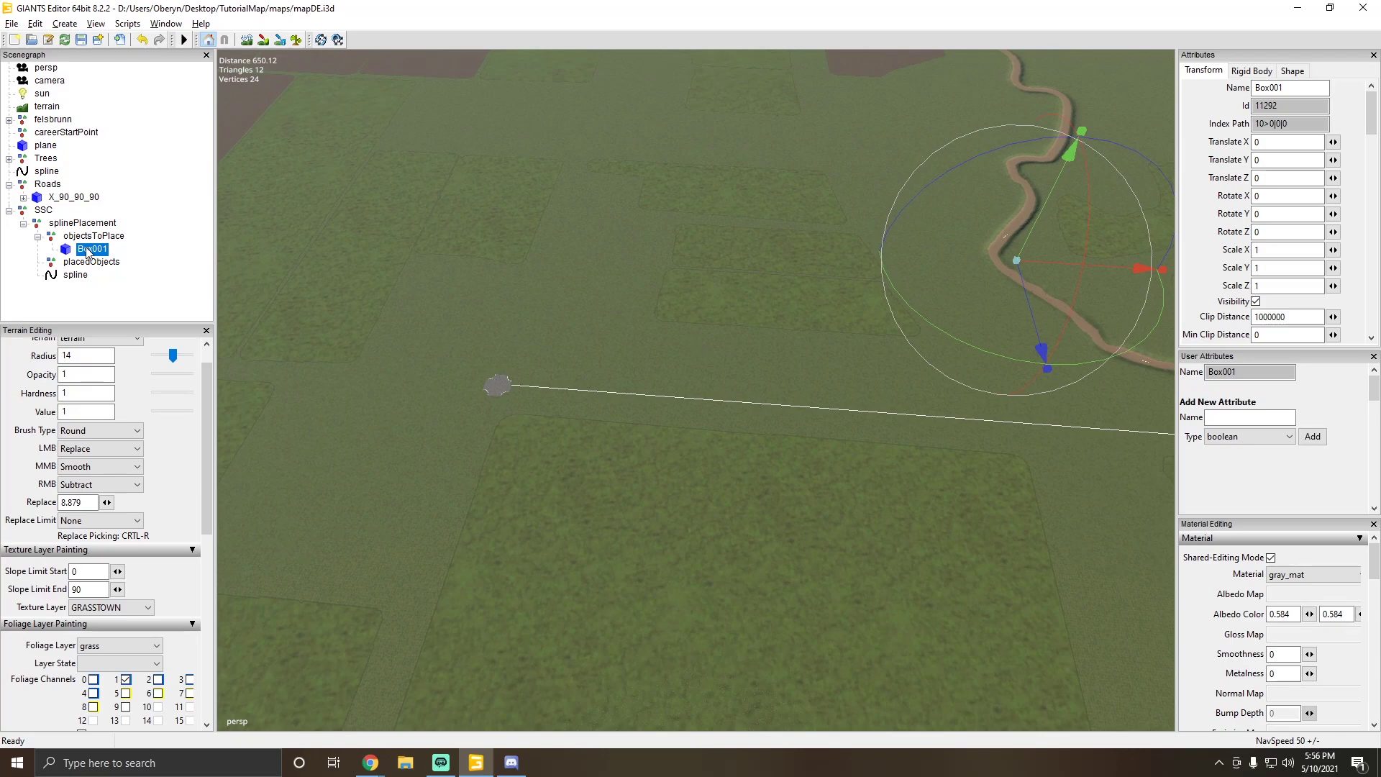
# Step: Run the Spline Placement Execute script on the splinePlacement group to place posts along the spline
pyautogui.click(95, 239)
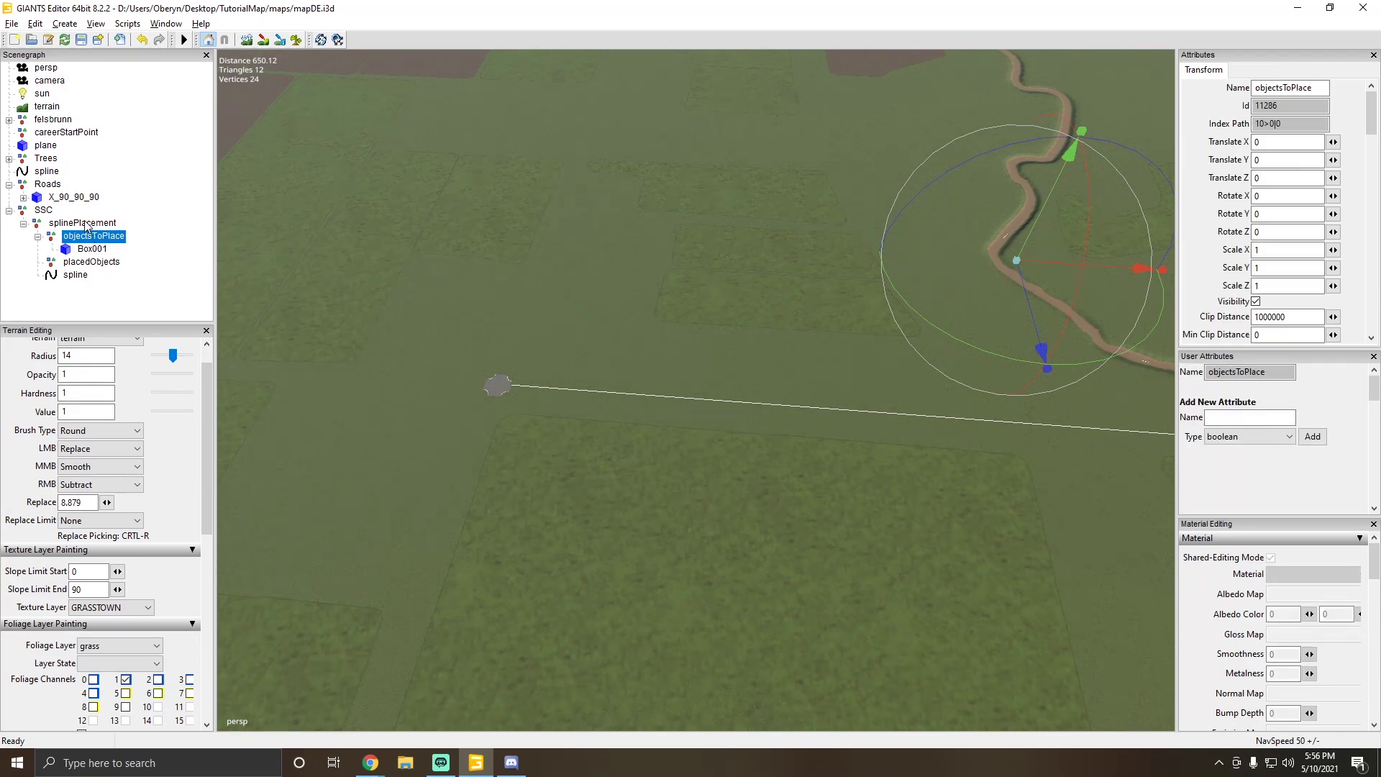
pyautogui.click(85, 224)
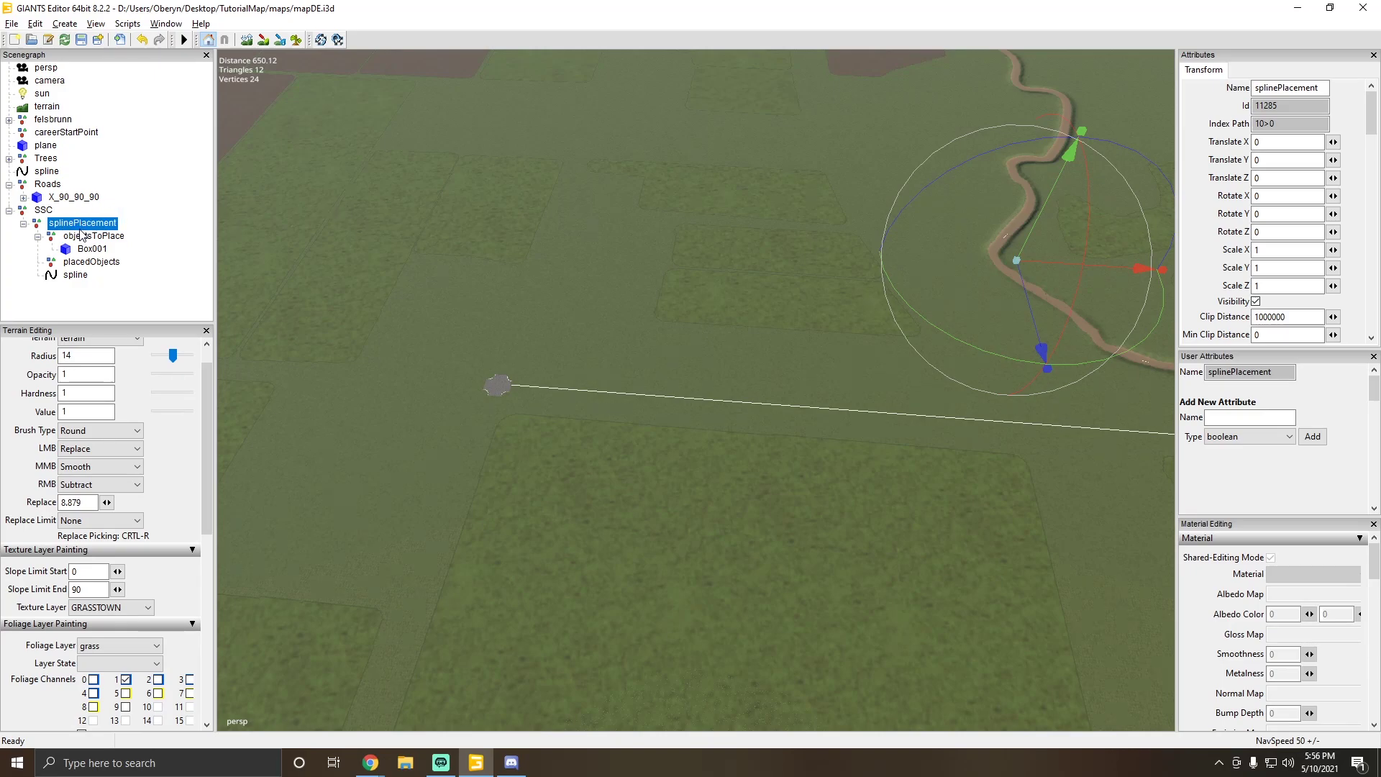
pyautogui.click(128, 24)
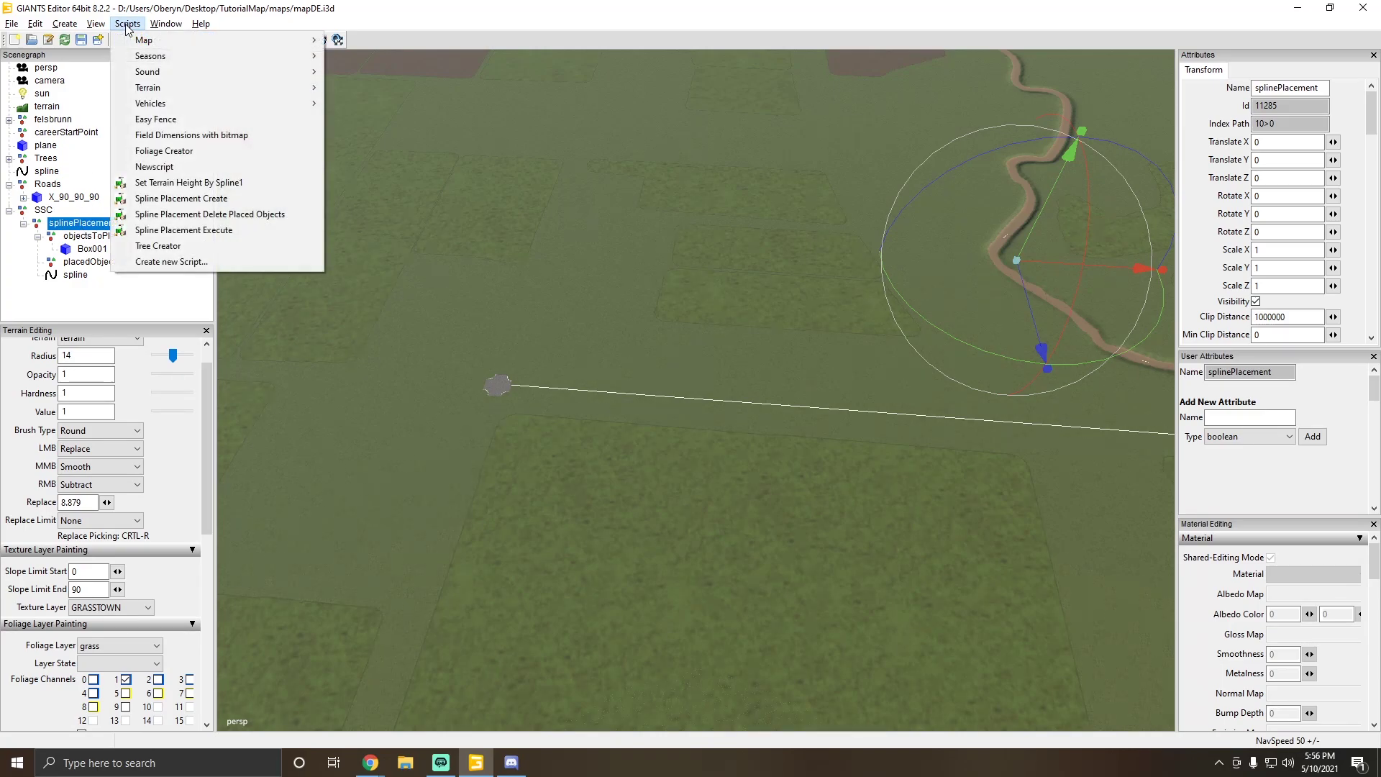
pyautogui.click(172, 232)
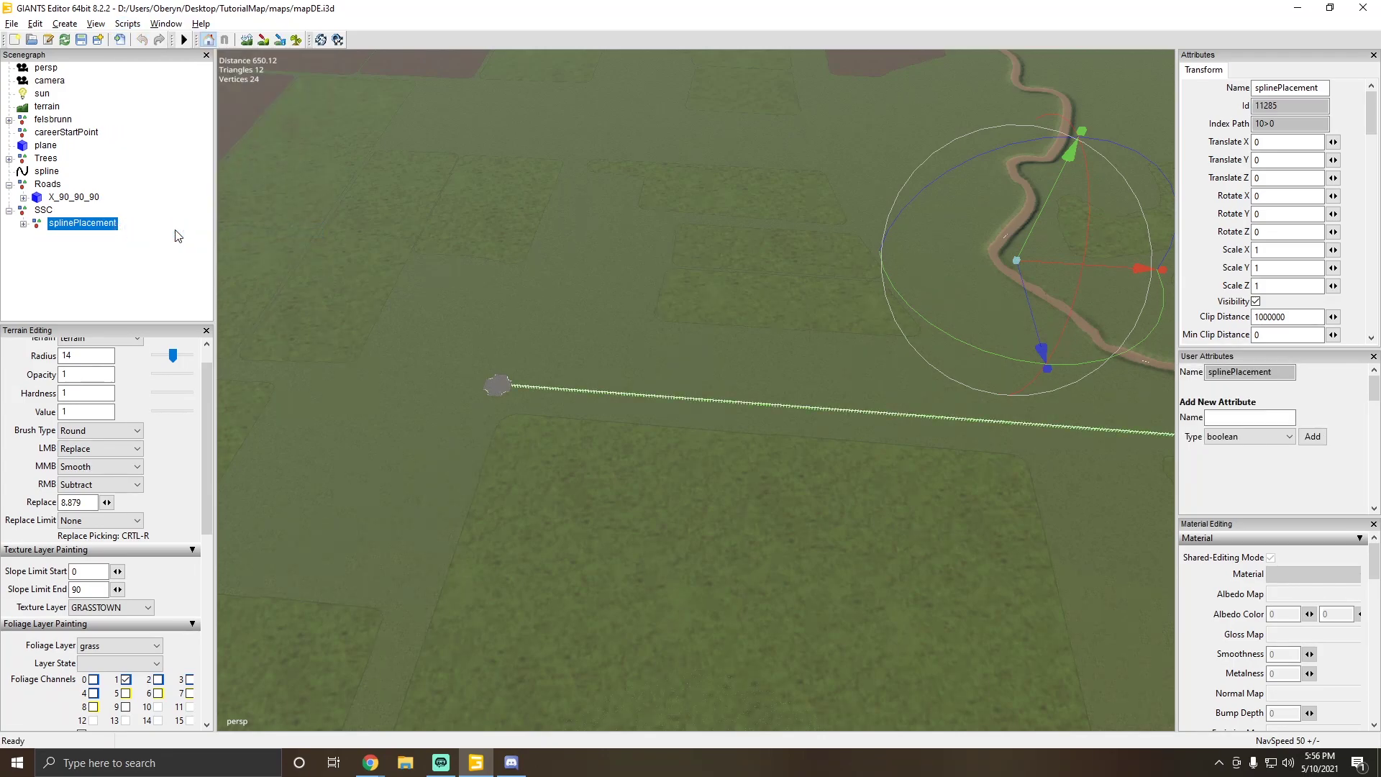
# Step: Inspect how the placed posts follow the spline and the terrain, including at the dip crossing
pyautogui.keyDown('alt'); pyautogui.moveTo(550, 297); pyautogui.dragTo(546, 235); pyautogui.keyUp('alt')
pyautogui.click(576, 86)
pyautogui.keyDown('alt'); pyautogui.moveTo(576, 86); pyautogui.dragTo(444, 335); pyautogui.keyUp('alt')
pyautogui.scroll(2, 500, 206)
pyautogui.scroll(3, 501, 205)
pyautogui.scroll(2, 513, 176)
pyautogui.scroll(2, 707, 231)
pyautogui.scroll(4, 706, 231)
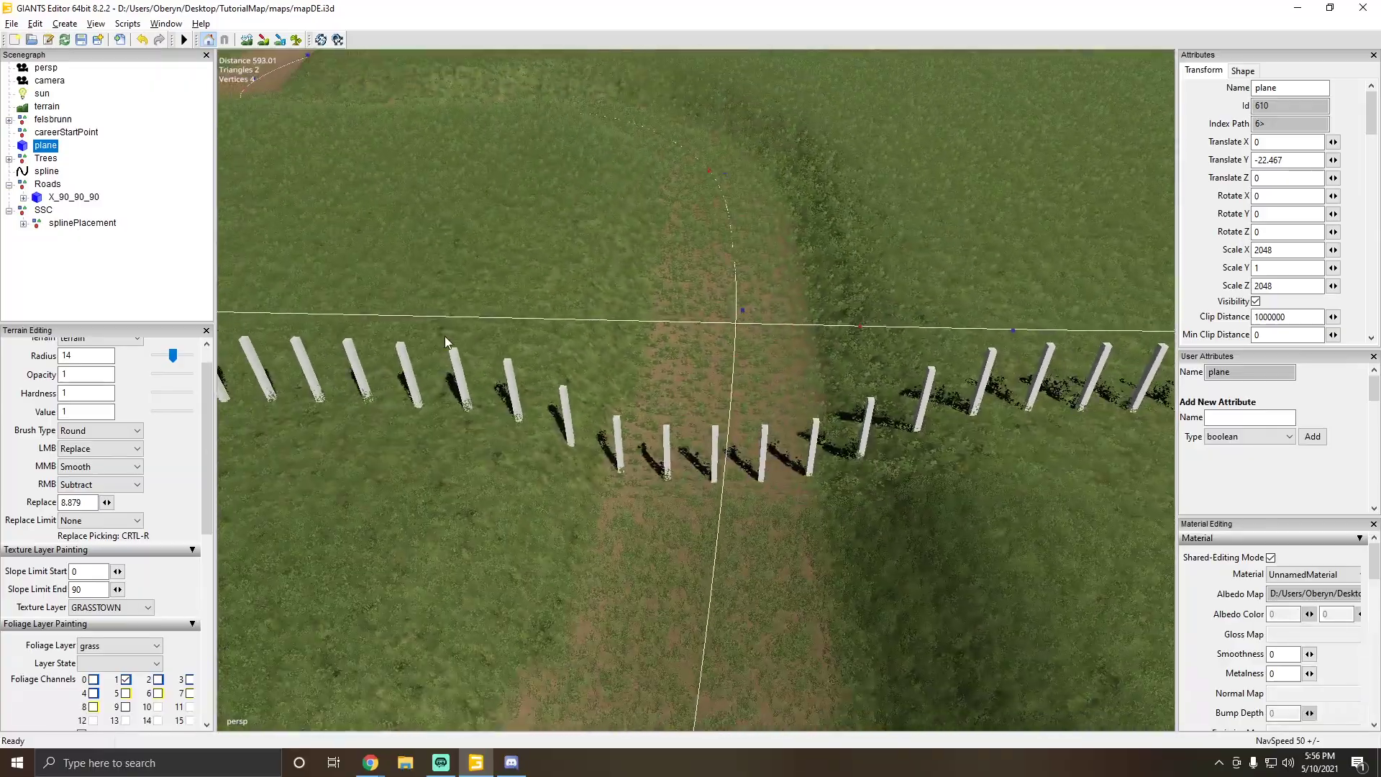
pyautogui.keyDown('alt'); pyautogui.moveTo(879, 411); pyautogui.dragTo(863, 424); pyautogui.keyUp('alt')
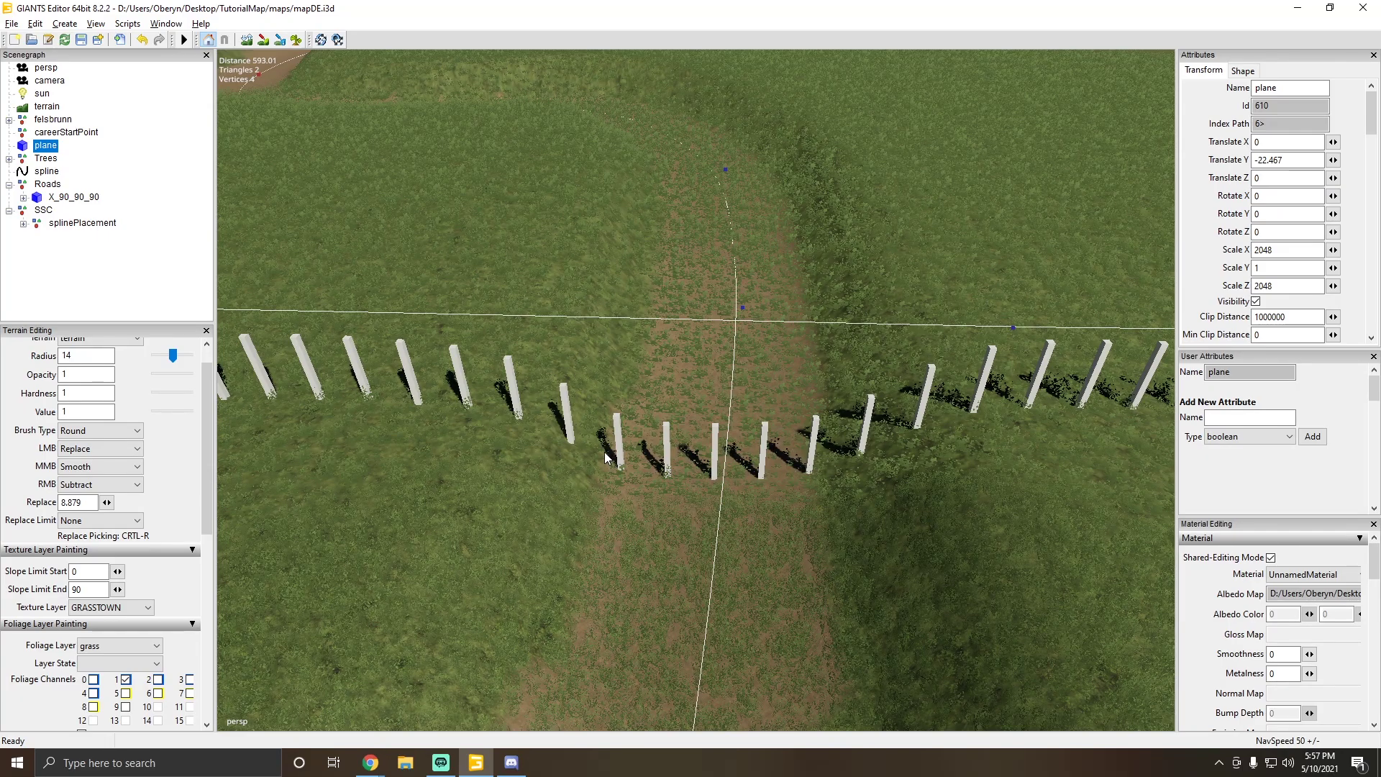
pyautogui.scroll(-5, 604, 451)
pyautogui.keyDown('alt'); pyautogui.moveTo(397, 478); pyautogui.dragTo(555, 425); pyautogui.keyUp('alt')
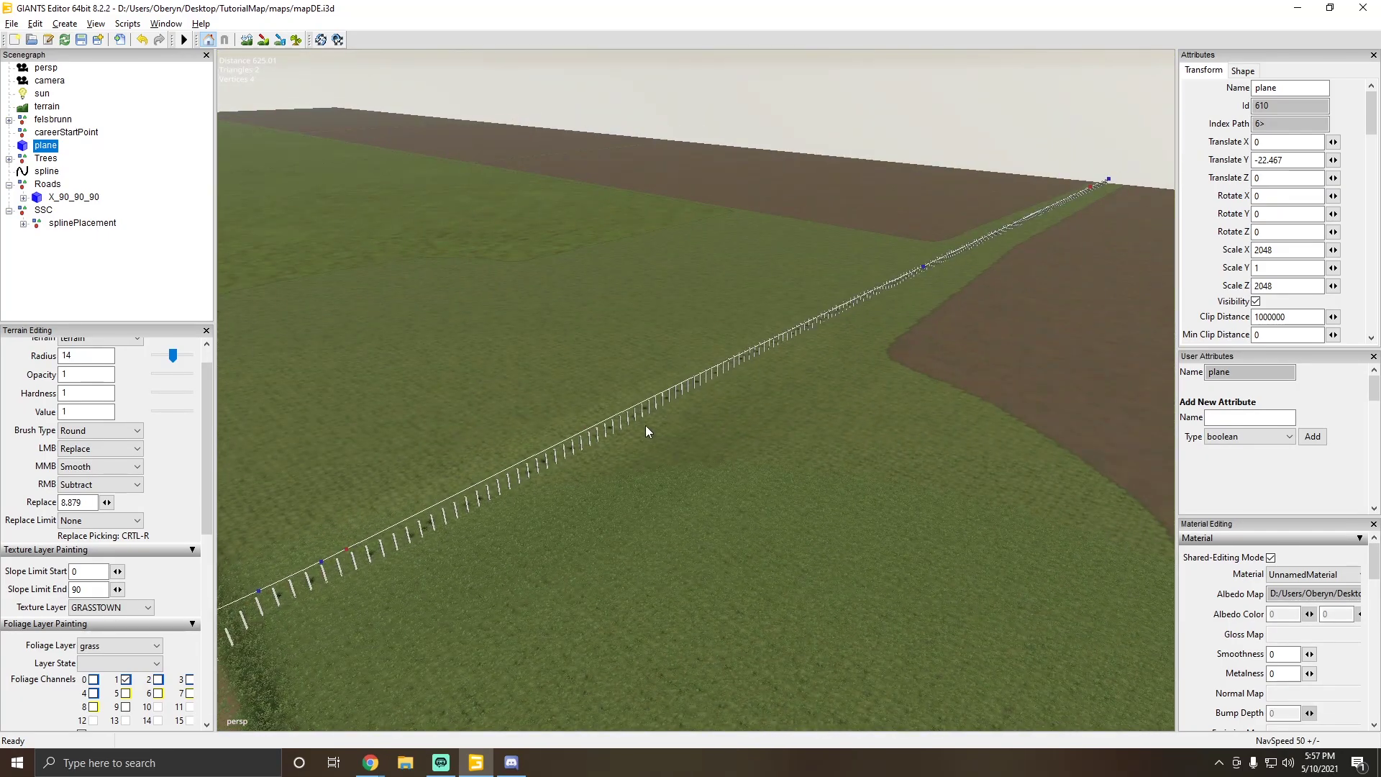
pyautogui.scroll(3, 676, 347)
pyautogui.scroll(3, 654, 403)
pyautogui.scroll(-5, 557, 429)
# Step: Select a placed post near the spline's end and review its X, Y and Z rotation values
pyautogui.click(584, 403)
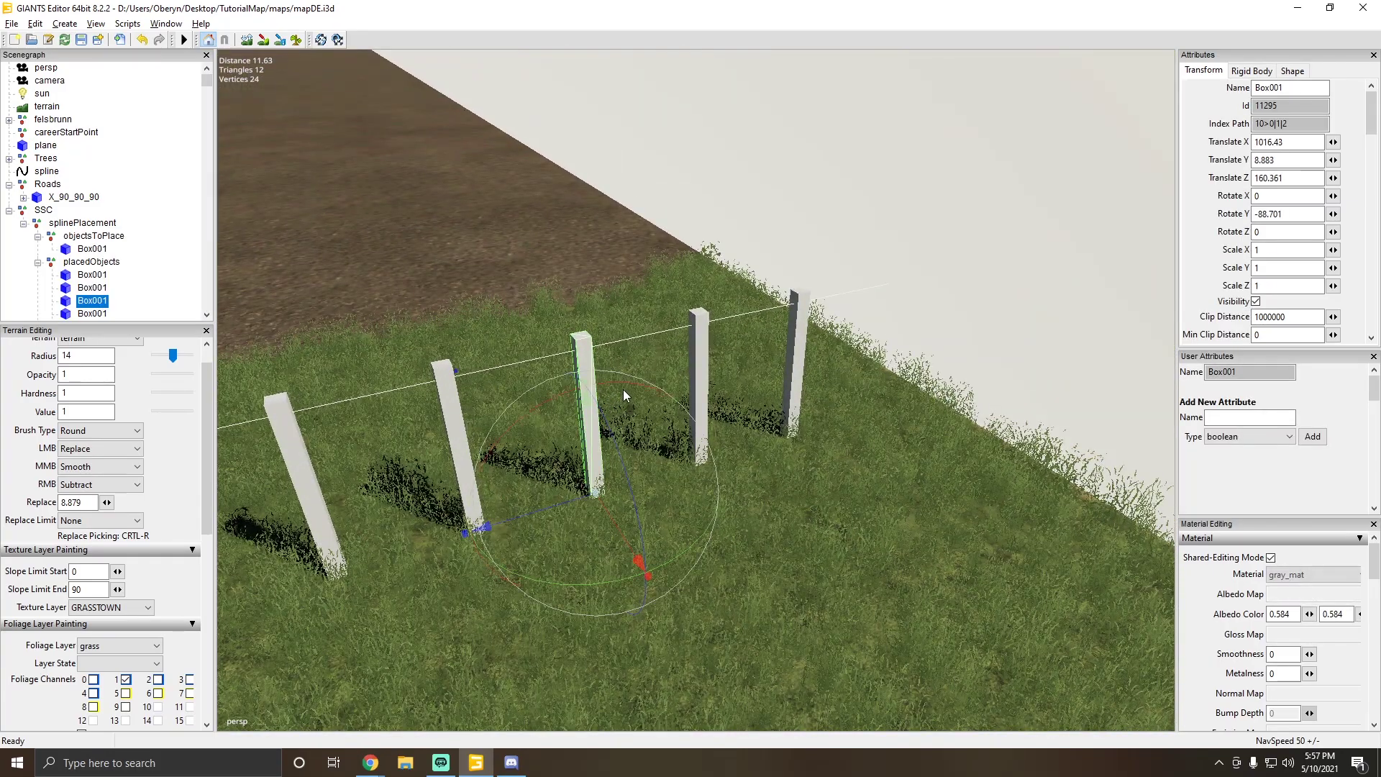
pyautogui.scroll(2, 611, 371)
pyautogui.scroll(-5, 611, 368)
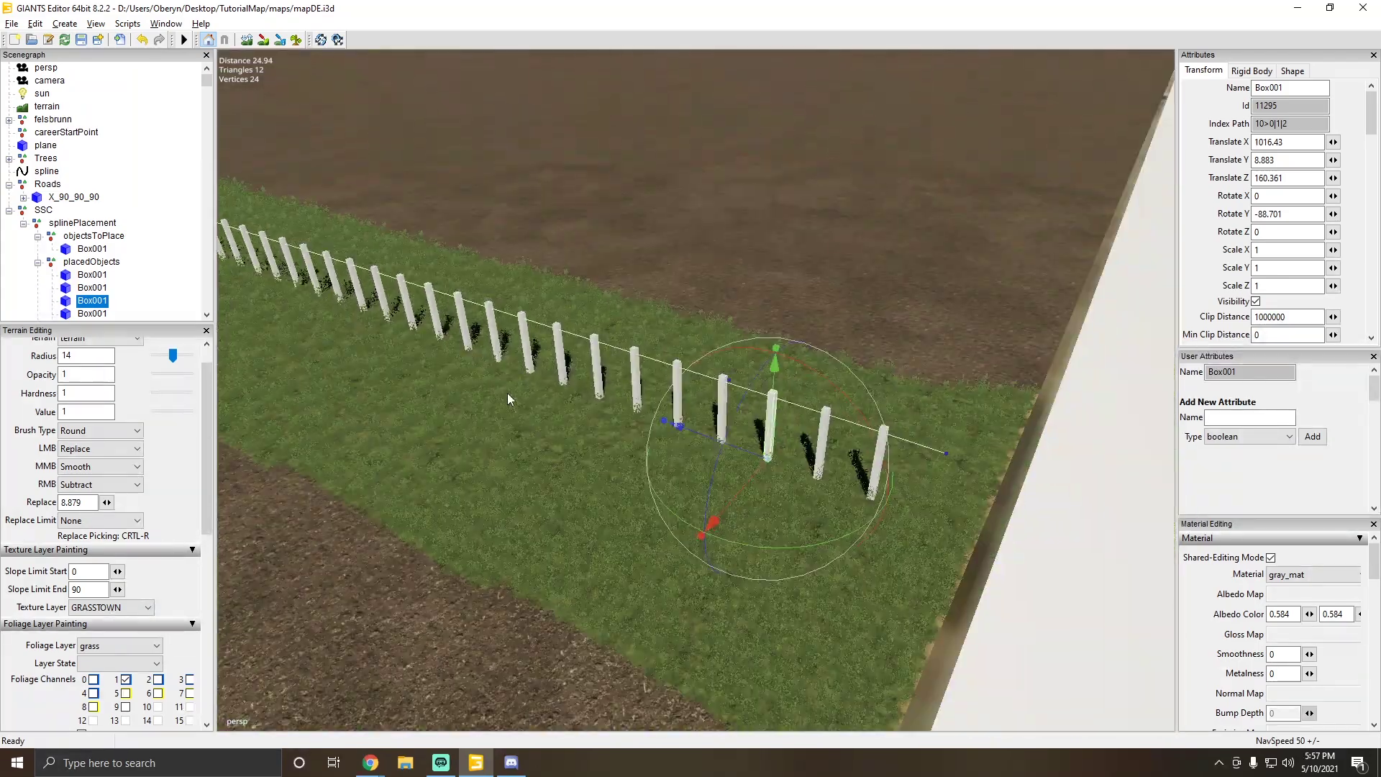
pyautogui.doubleClick(1282, 214)
pyautogui.doubleClick(1270, 216)
pyautogui.doubleClick(1276, 199)
pyautogui.doubleClick(1269, 231)
pyautogui.doubleClick(1271, 231)
pyautogui.scroll(-5, 642, 201)
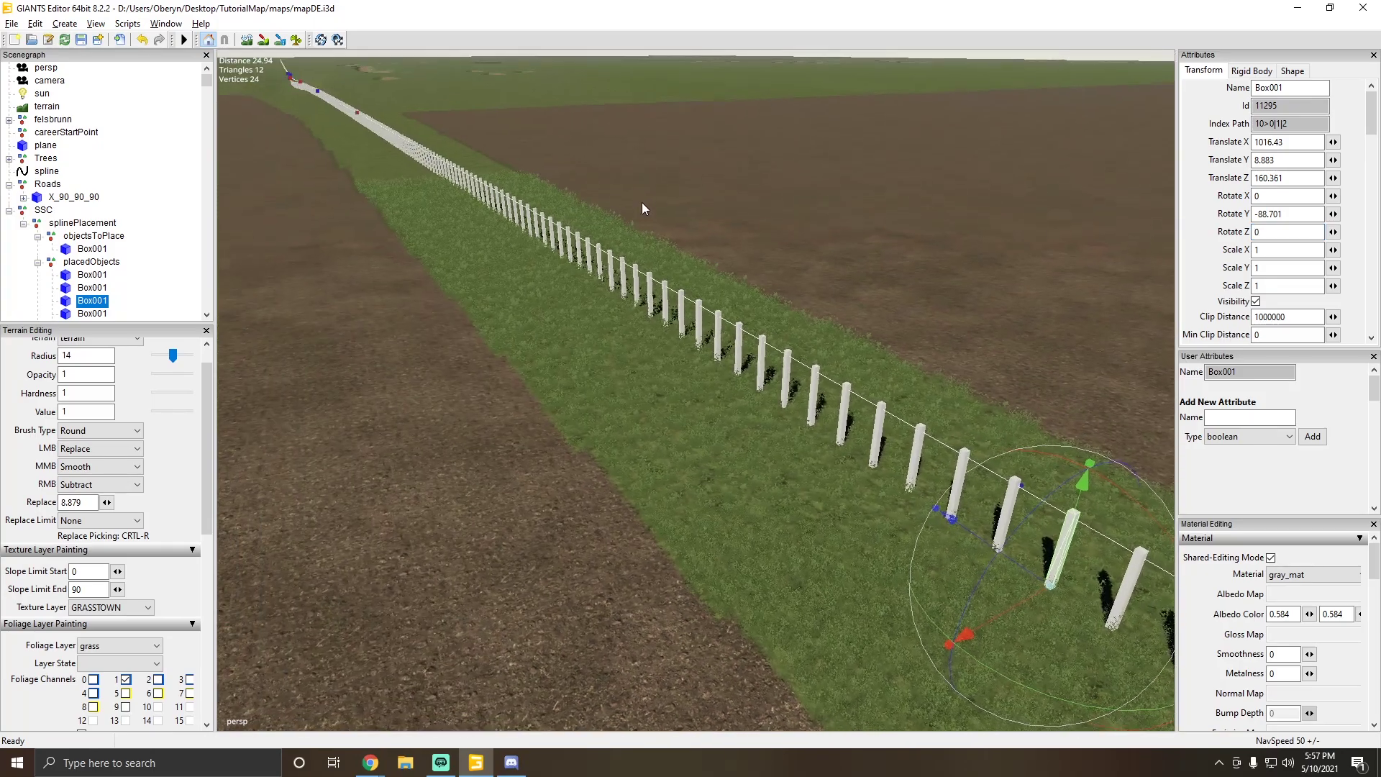
# Step: Collapse all groups in the scenegraph to hide the long list of placed posts
pyautogui.click(94, 262)
pyautogui.click(71, 232)
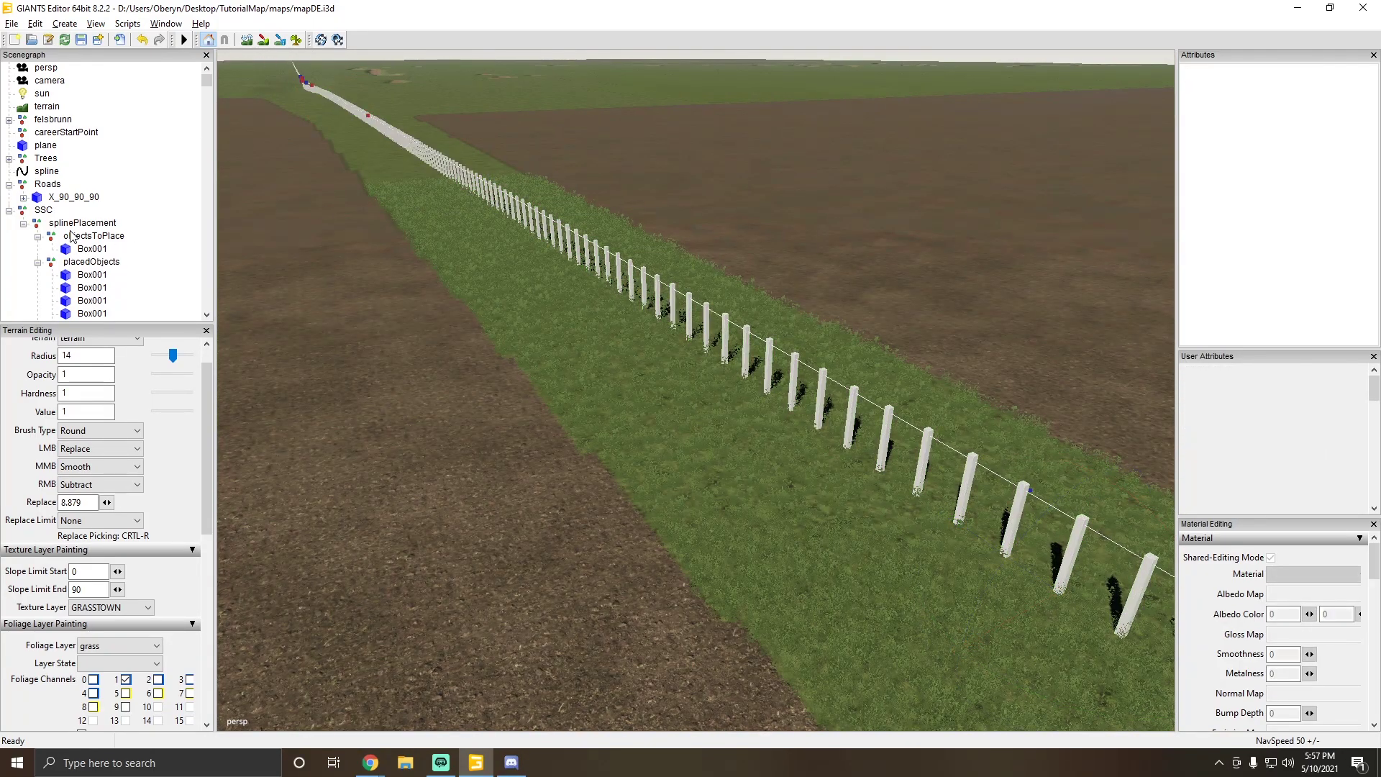
pyautogui.click(23, 224)
pyautogui.click(23, 224)
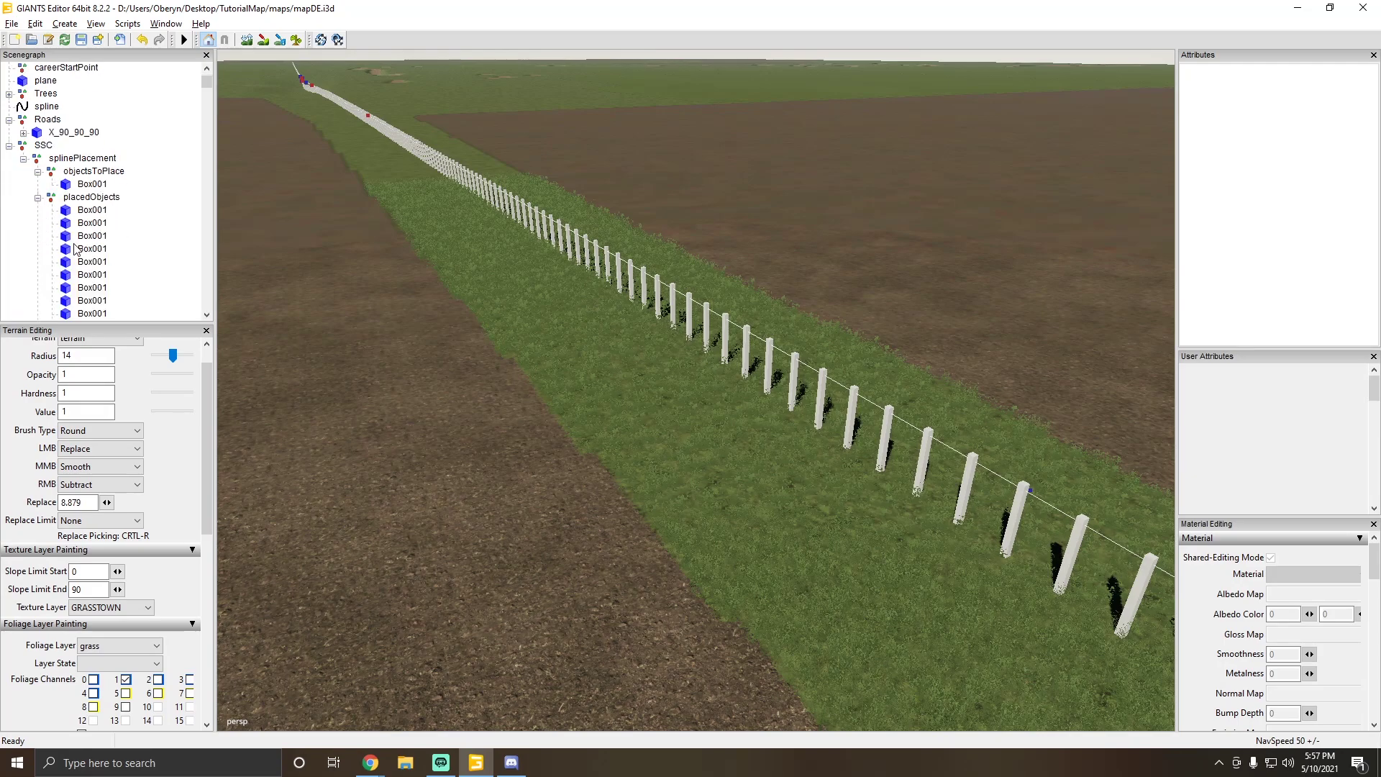
pyautogui.scroll(-5, 80, 244)
pyautogui.rightClick(143, 177)
pyautogui.click(160, 204)
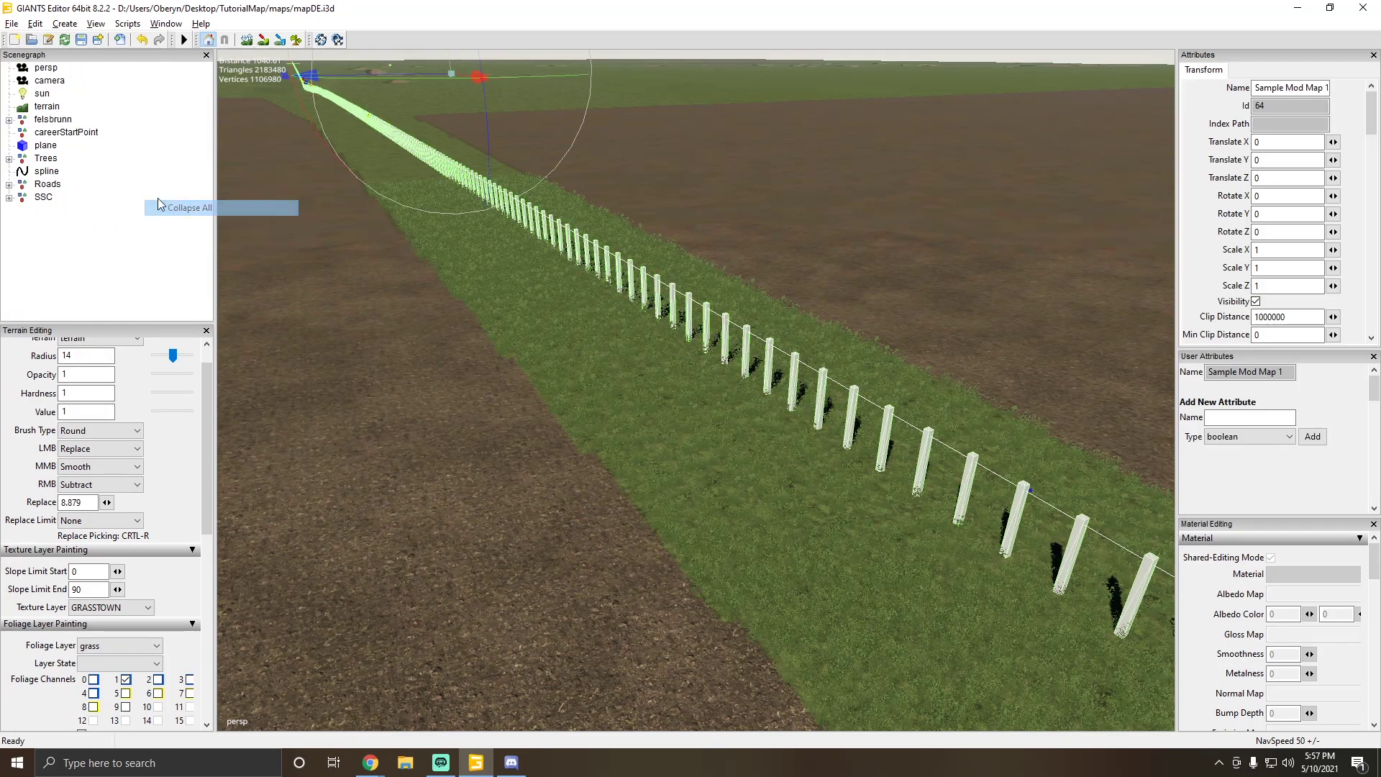
# Step: Expand the SSC group down to the contents of splinePlacement, select its spline and frame it in the viewport
pyautogui.click(36, 195)
pyautogui.click(8, 198)
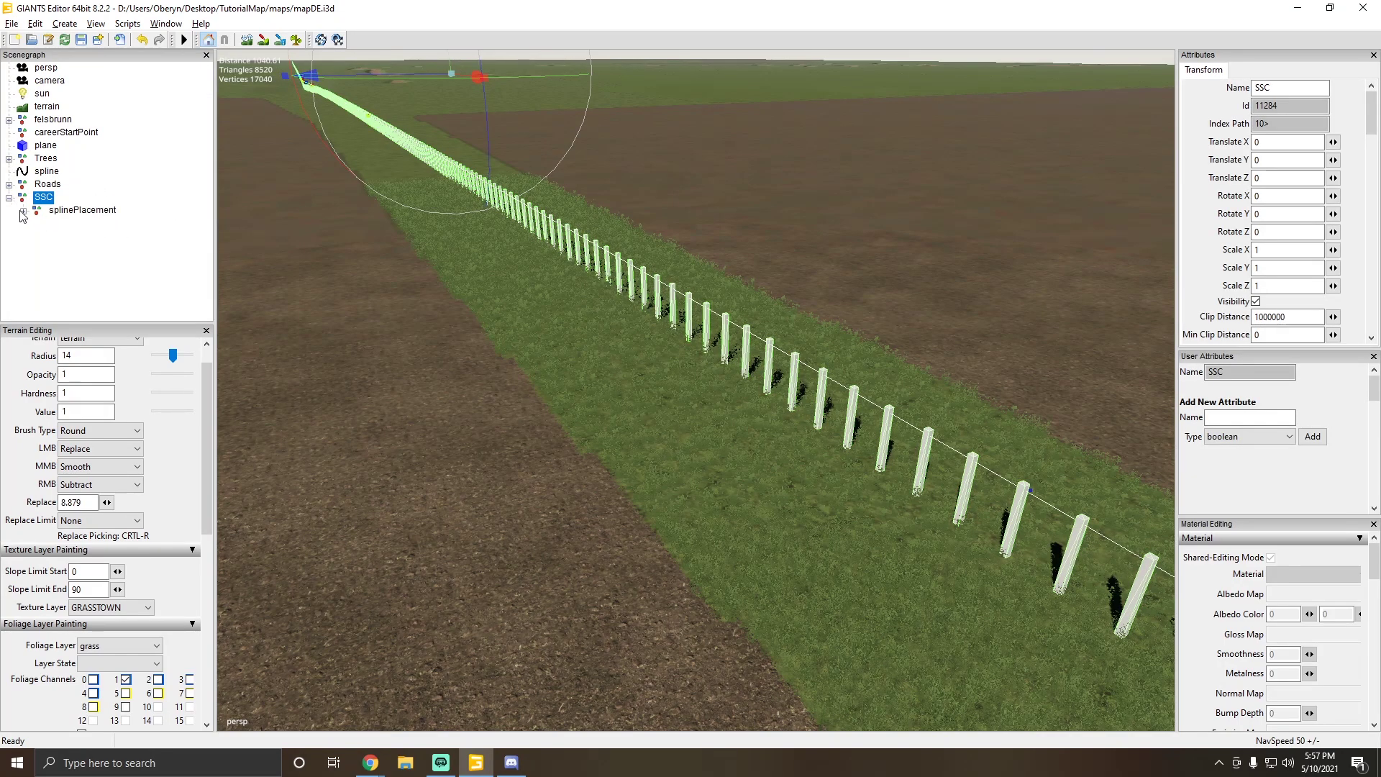
pyautogui.click(24, 211)
pyautogui.click(75, 249)
pyautogui.press('f')
pyautogui.scroll(5, 685, 380)
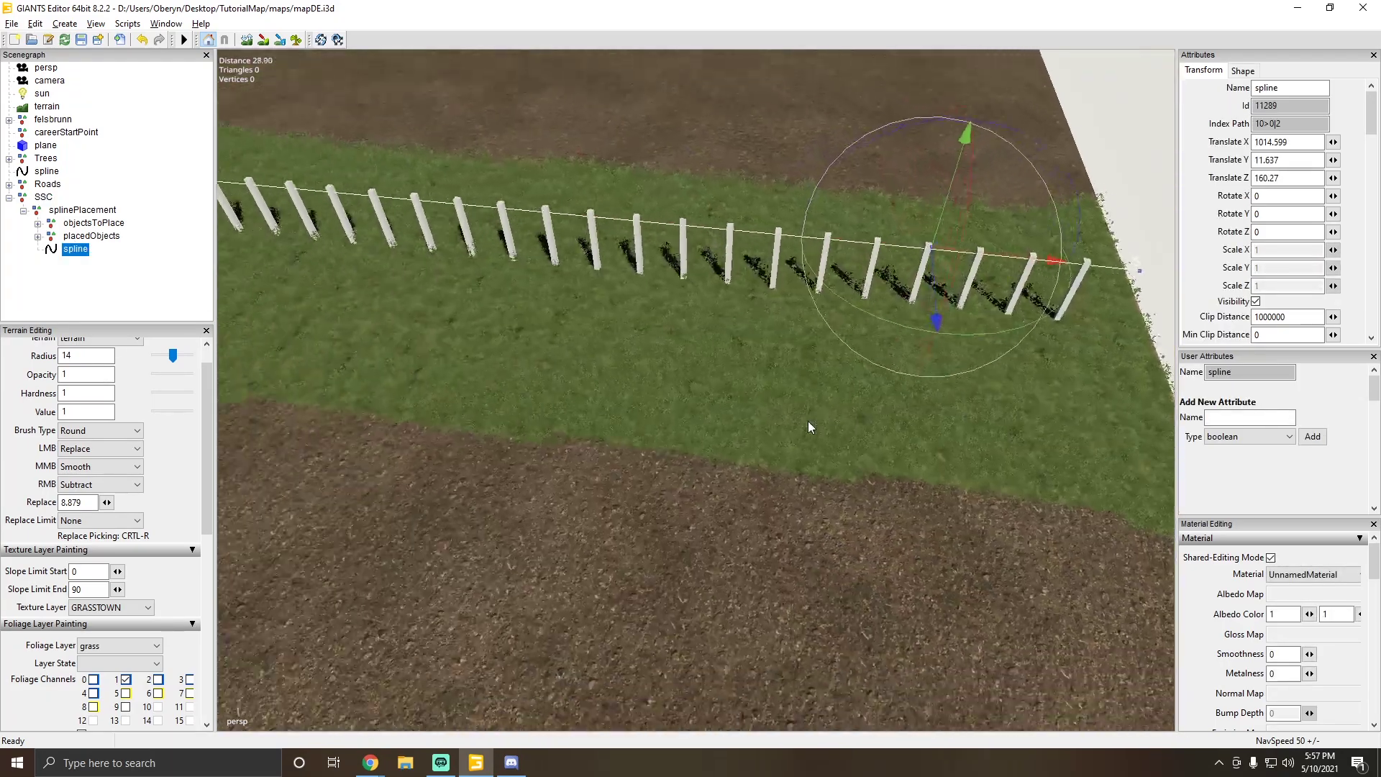
# Step: Examine the selected spline from its start at the map edge across the fields to its far end
pyautogui.scroll(-6, 808, 421)
pyautogui.keyDown('alt'); pyautogui.moveTo(809, 421); pyautogui.dragTo(742, 403); pyautogui.keyUp('alt')
pyautogui.scroll(3, 742, 404)
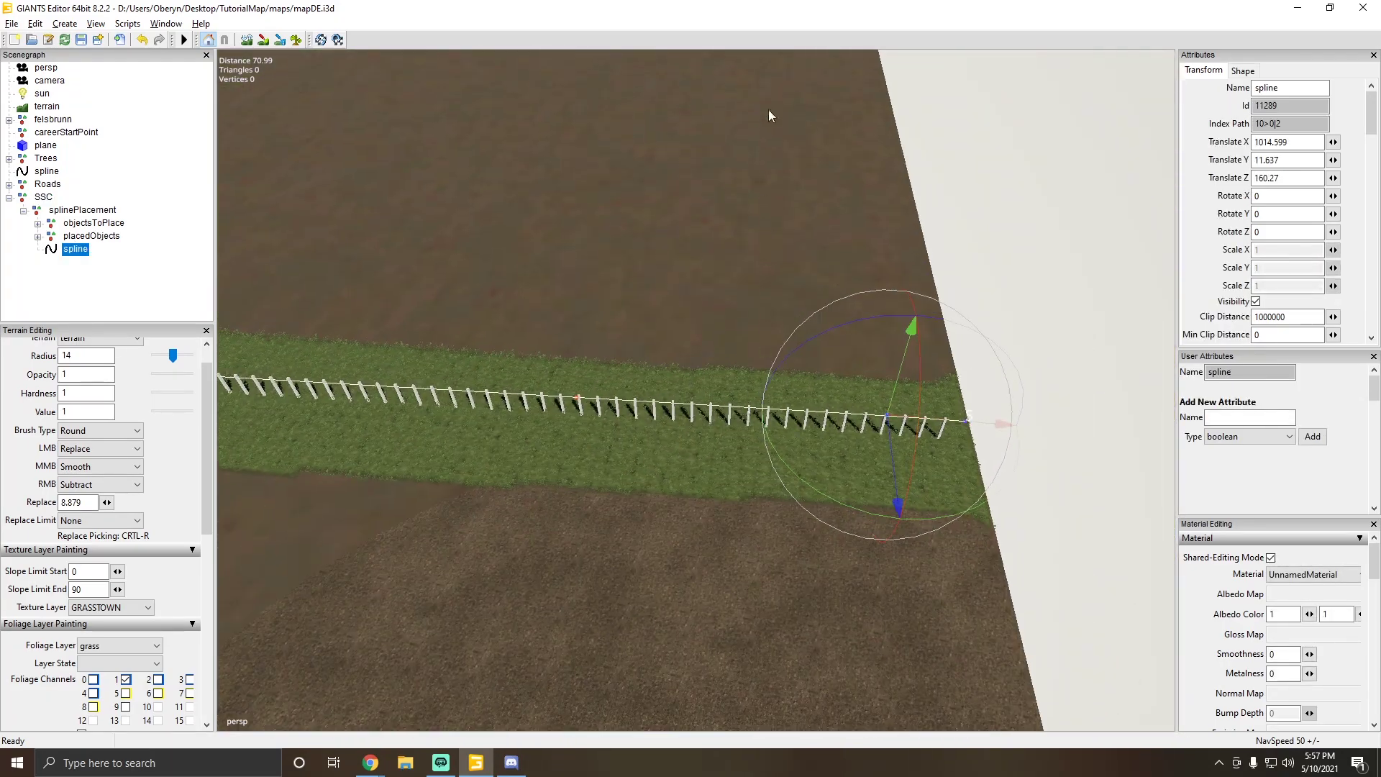
pyautogui.keyDown('alt'); pyautogui.moveTo(768, 109); pyautogui.dragTo(788, 278); pyautogui.keyUp('alt')
pyautogui.scroll(-4, 788, 278)
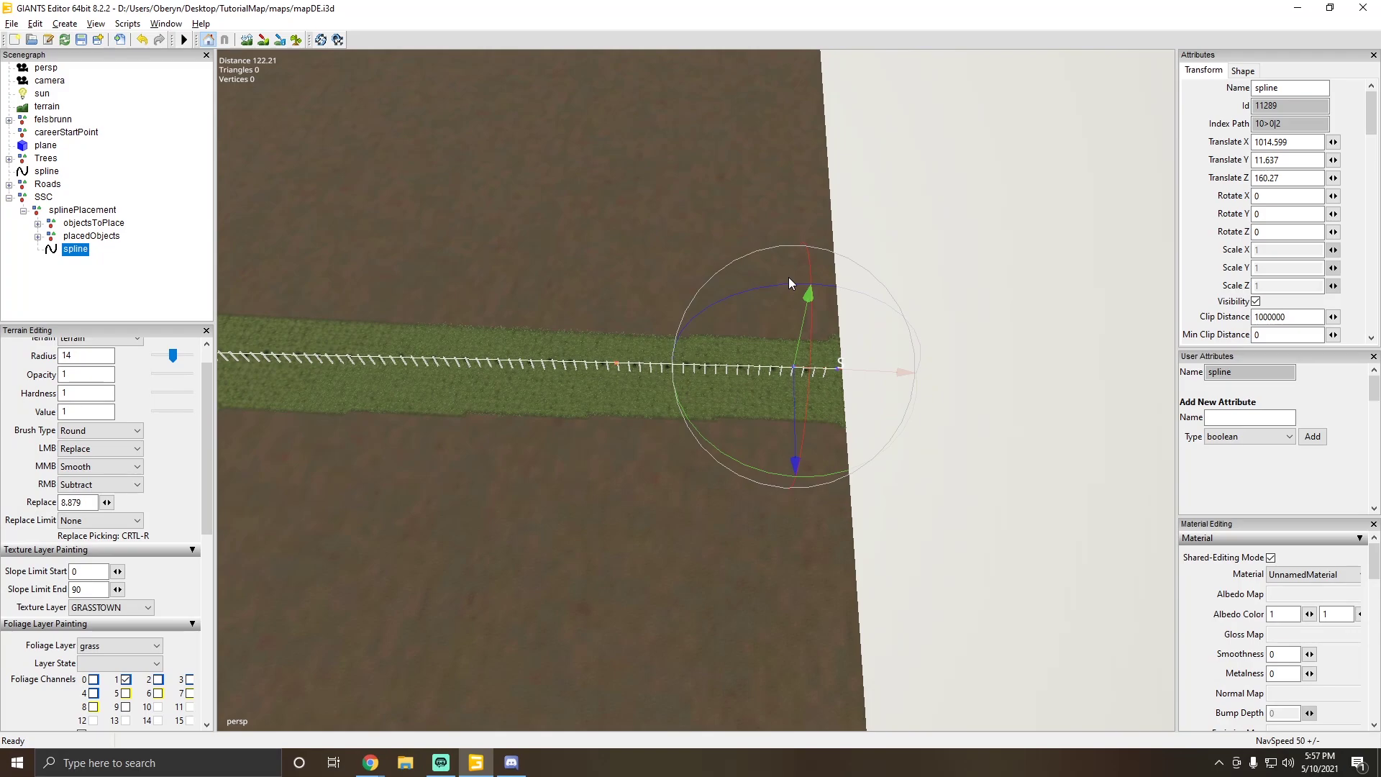
pyautogui.keyDown('alt'); pyautogui.moveTo(646, 296); pyautogui.dragTo(655, 289); pyautogui.keyUp('alt')
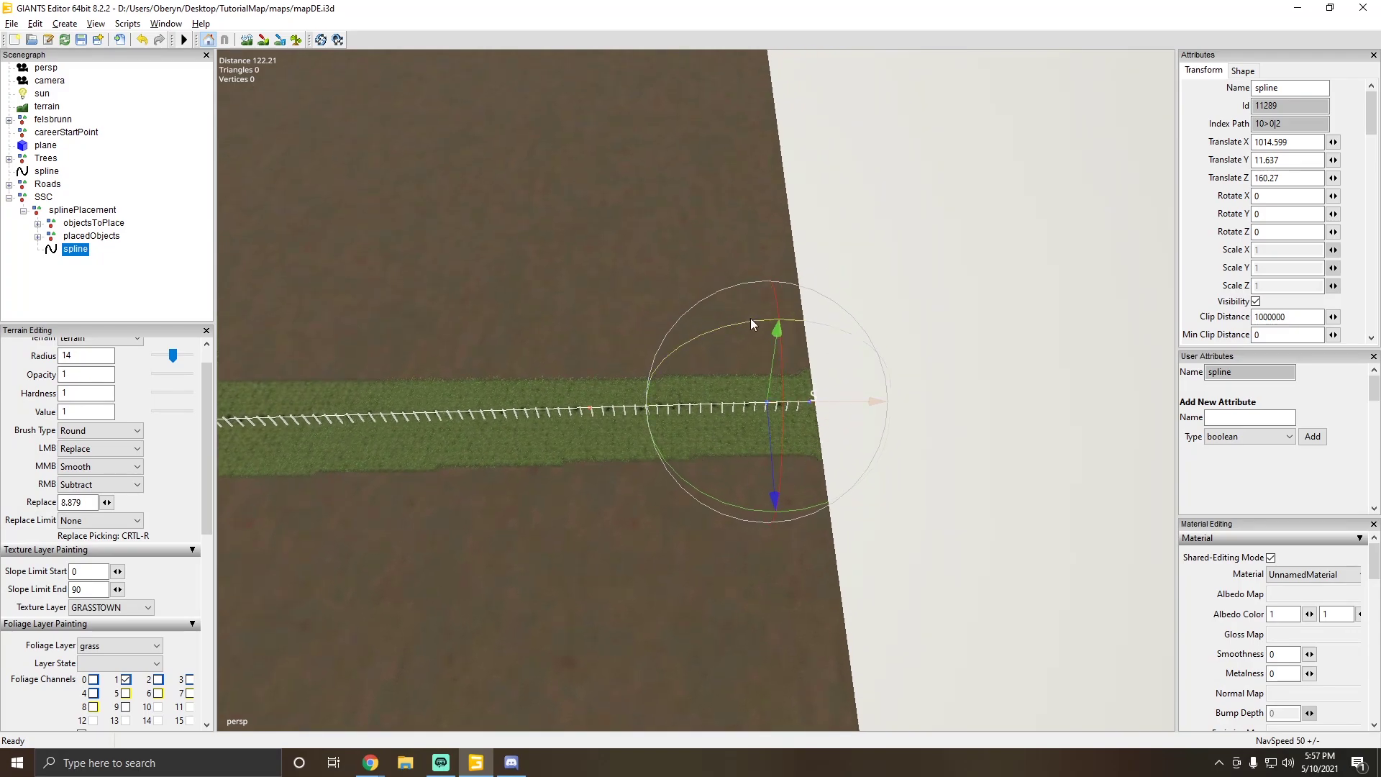
pyautogui.keyDown('alt'); pyautogui.moveTo(749, 318); pyautogui.dragTo(563, 209); pyautogui.keyUp('alt')
pyautogui.keyDown('alt'); pyautogui.moveTo(555, 351); pyautogui.dragTo(788, 486); pyautogui.keyUp('alt')
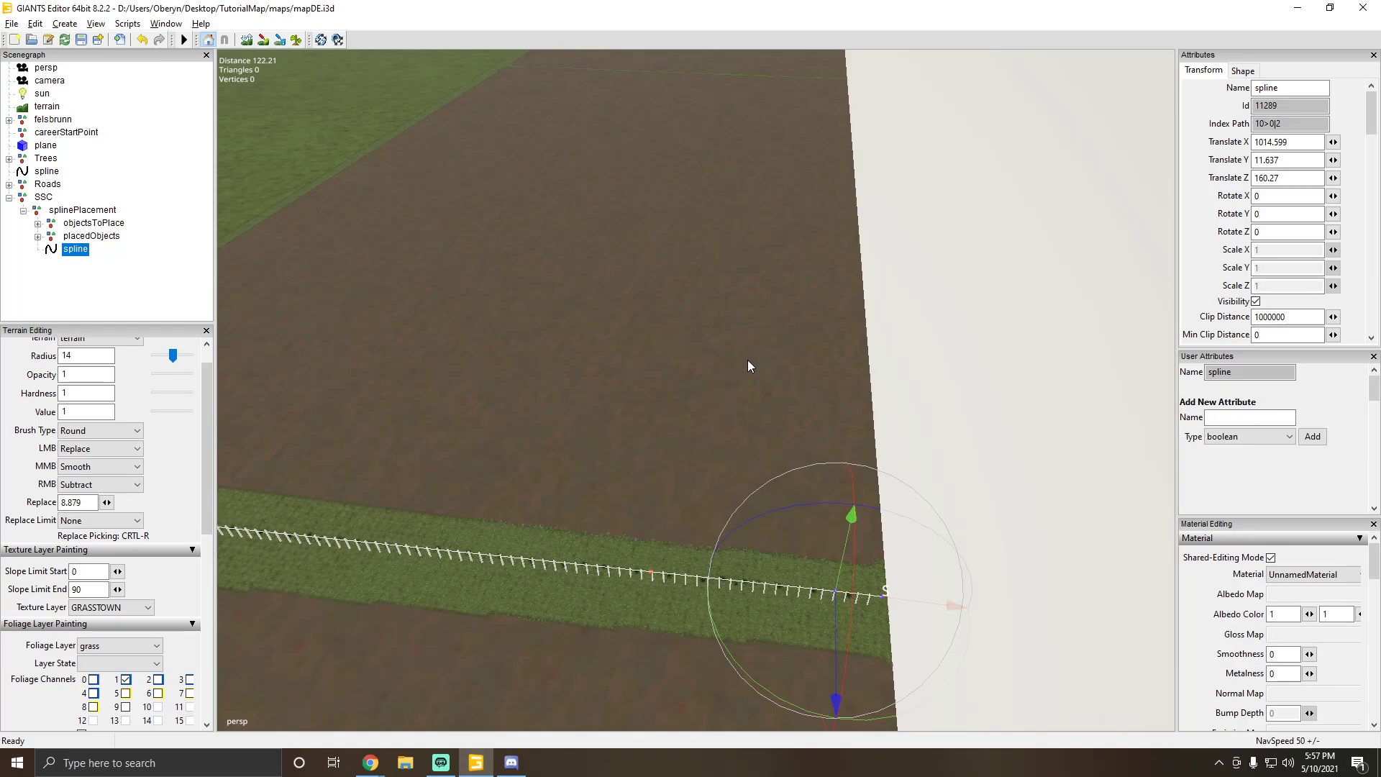
pyautogui.keyDown('alt'); pyautogui.moveTo(748, 359); pyautogui.dragTo(442, 296); pyautogui.keyUp('alt')
pyautogui.keyDown('alt'); pyautogui.moveTo(587, 270); pyautogui.dragTo(722, 182); pyautogui.keyUp('alt')
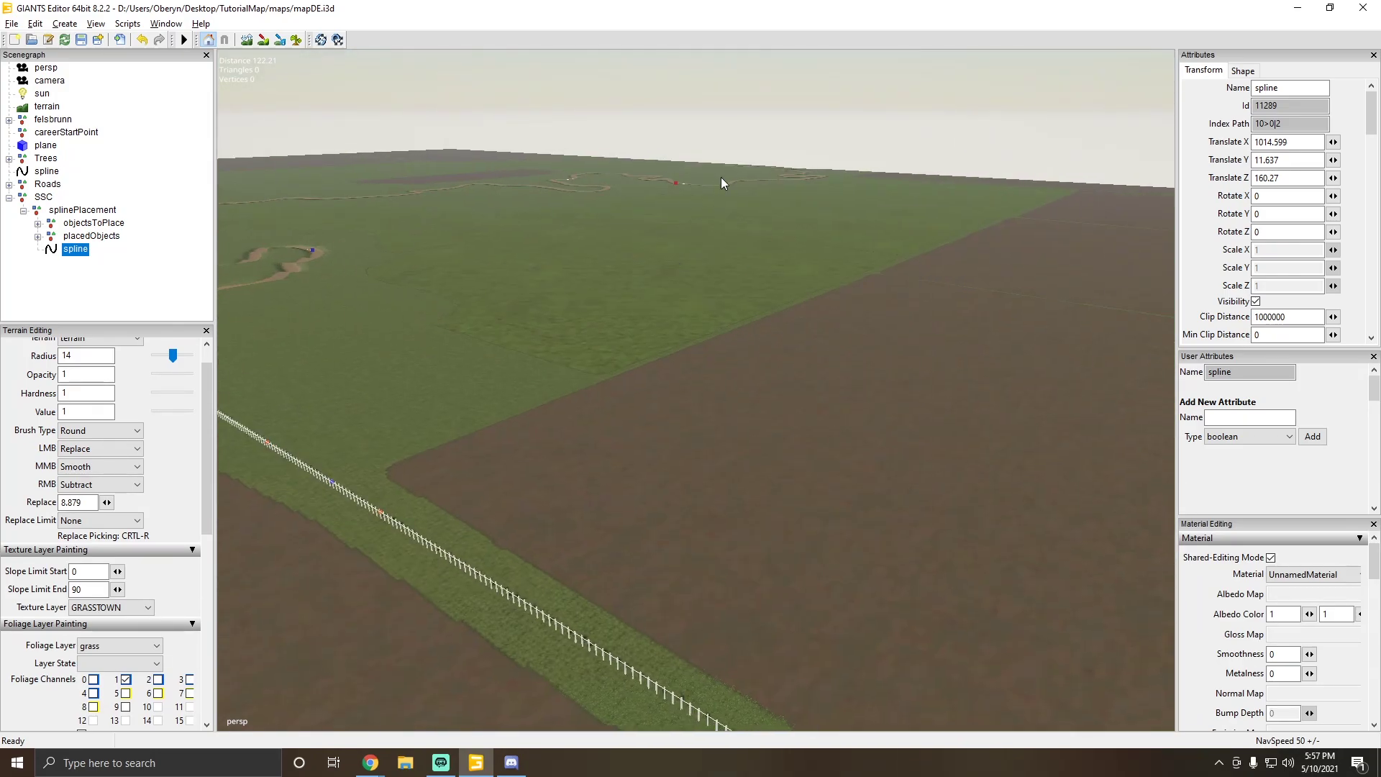
pyautogui.press('f')
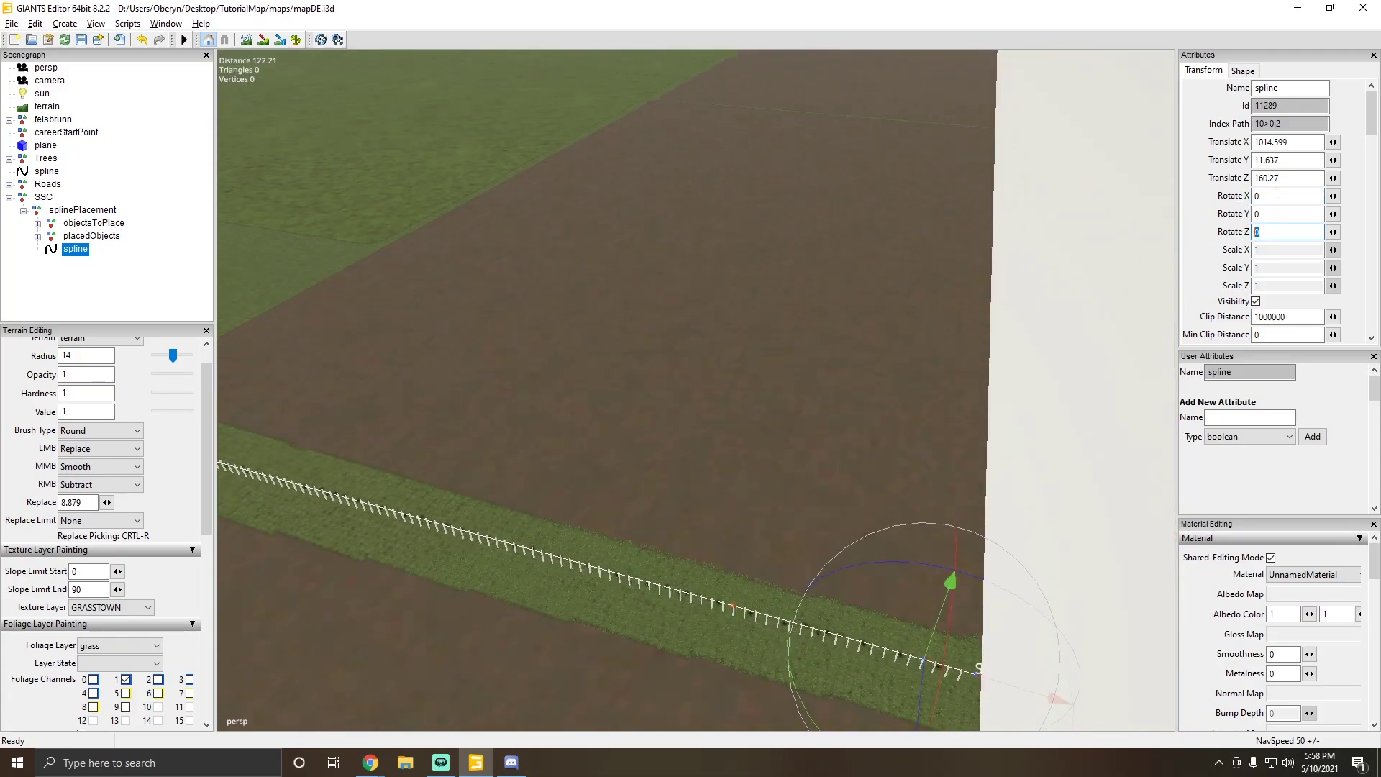
pyautogui.keyDown('alt'); pyautogui.moveTo(705, 381); pyautogui.dragTo(452, 180); pyautogui.keyUp('alt')
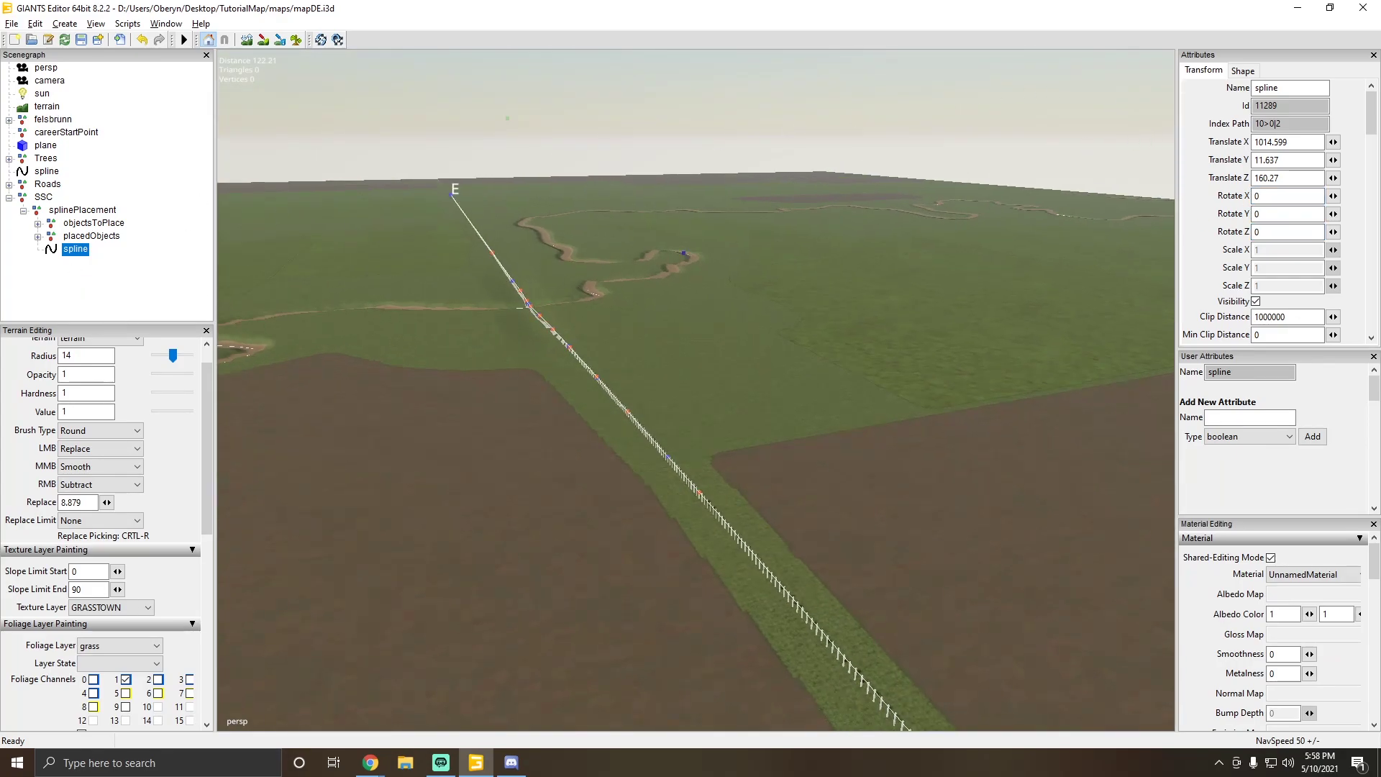
# Step: Highlight all Box001 posts in the placedObjects group to review them, clear the selection and collapse the group
pyautogui.doubleClick(98, 236)
pyautogui.click(94, 248)
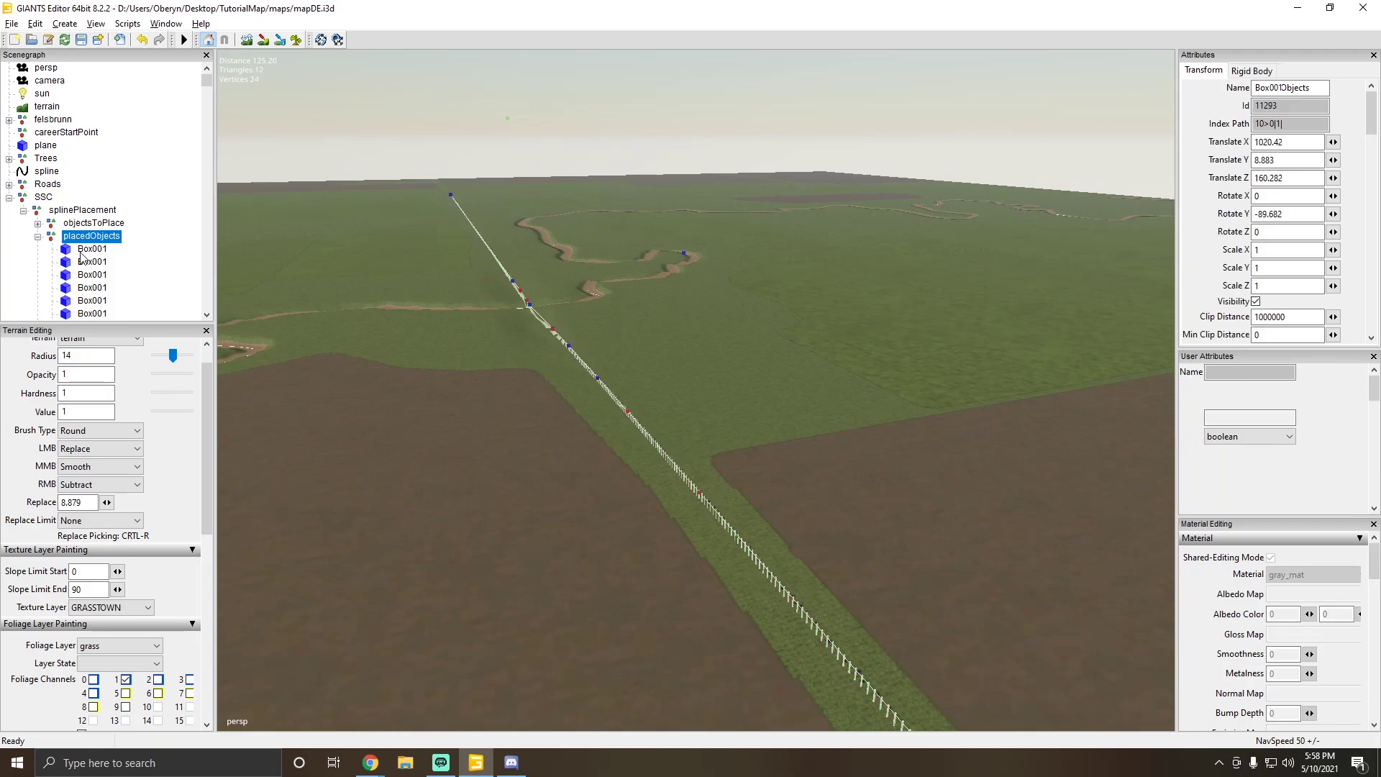
pyautogui.scroll(-4, 113, 247)
pyautogui.scroll(-1, 112, 246)
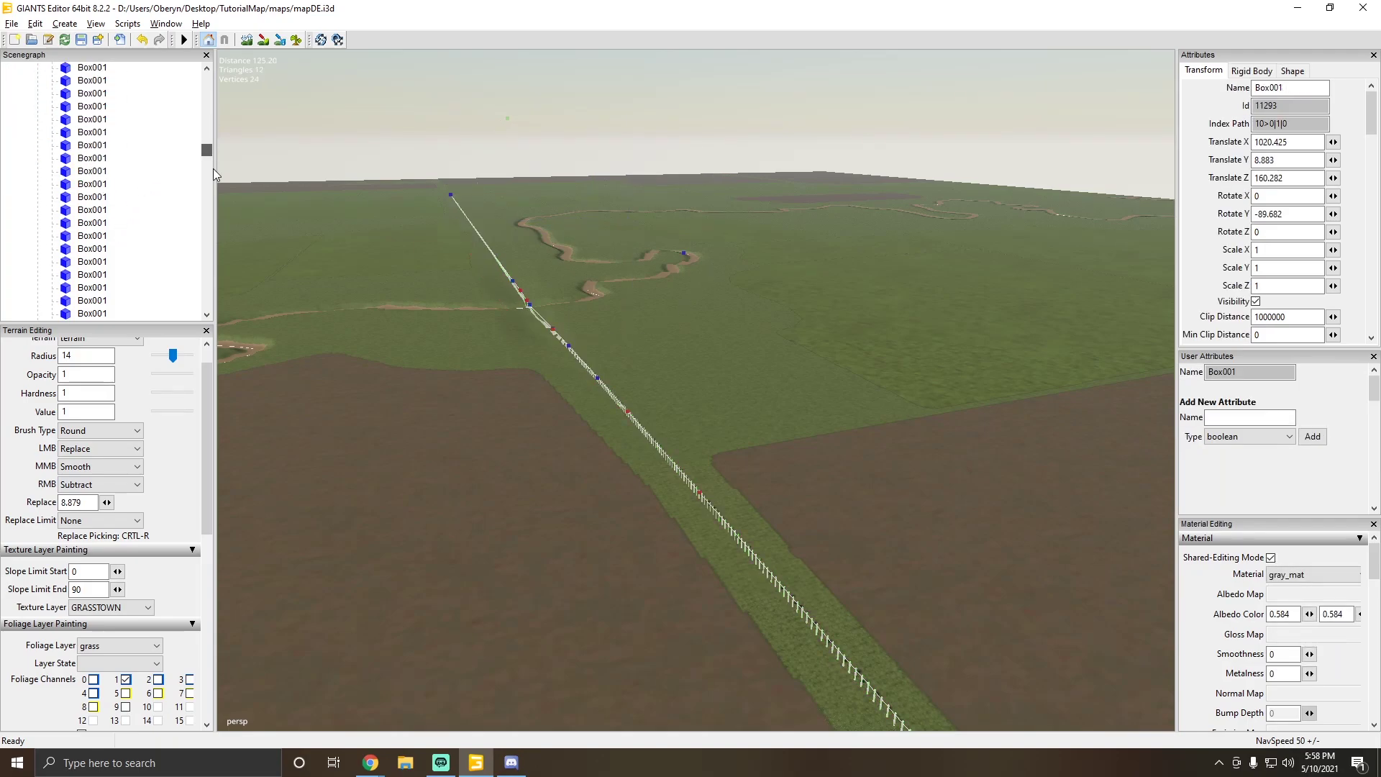
pyautogui.keyDown('shift'); pyautogui.click(94, 288); pyautogui.keyUp('shift')
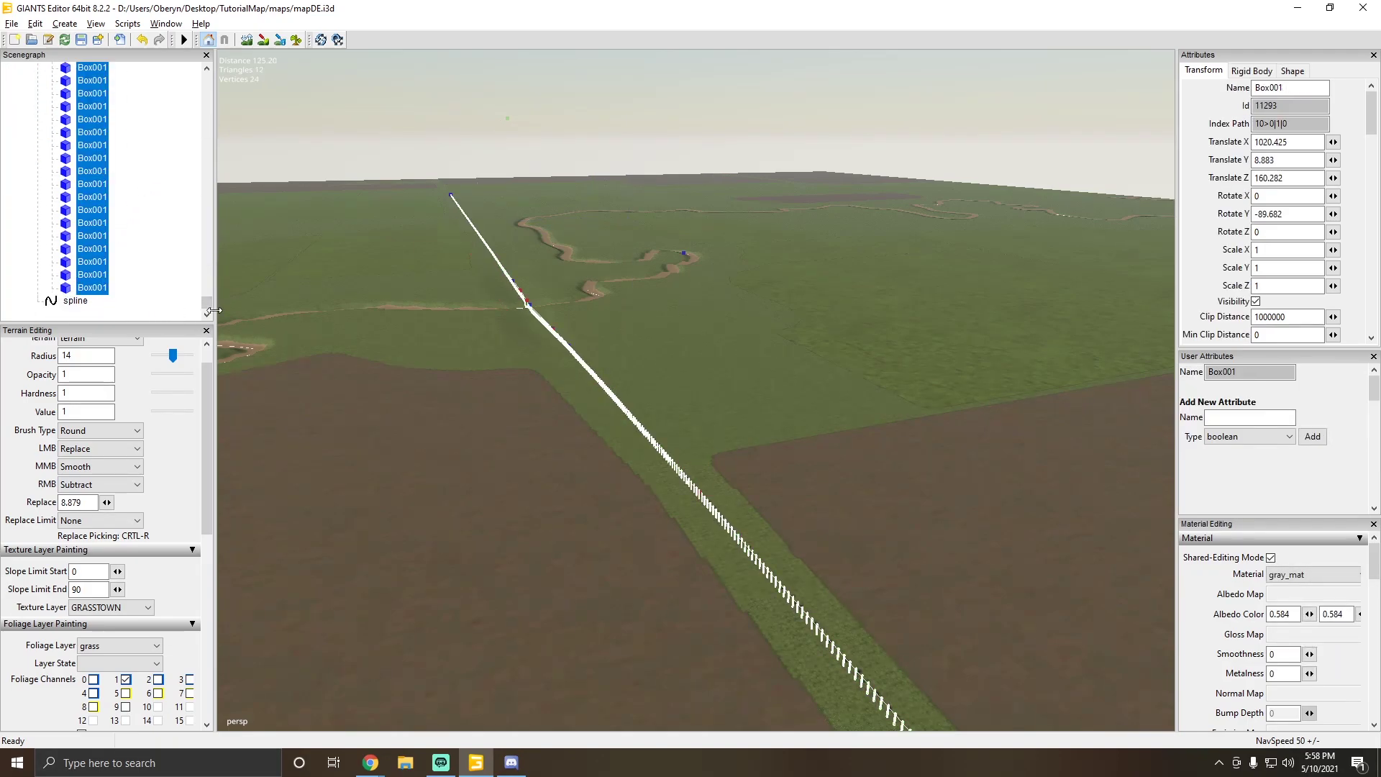
pyautogui.moveTo(208, 304); pyautogui.dragTo(207, 79)
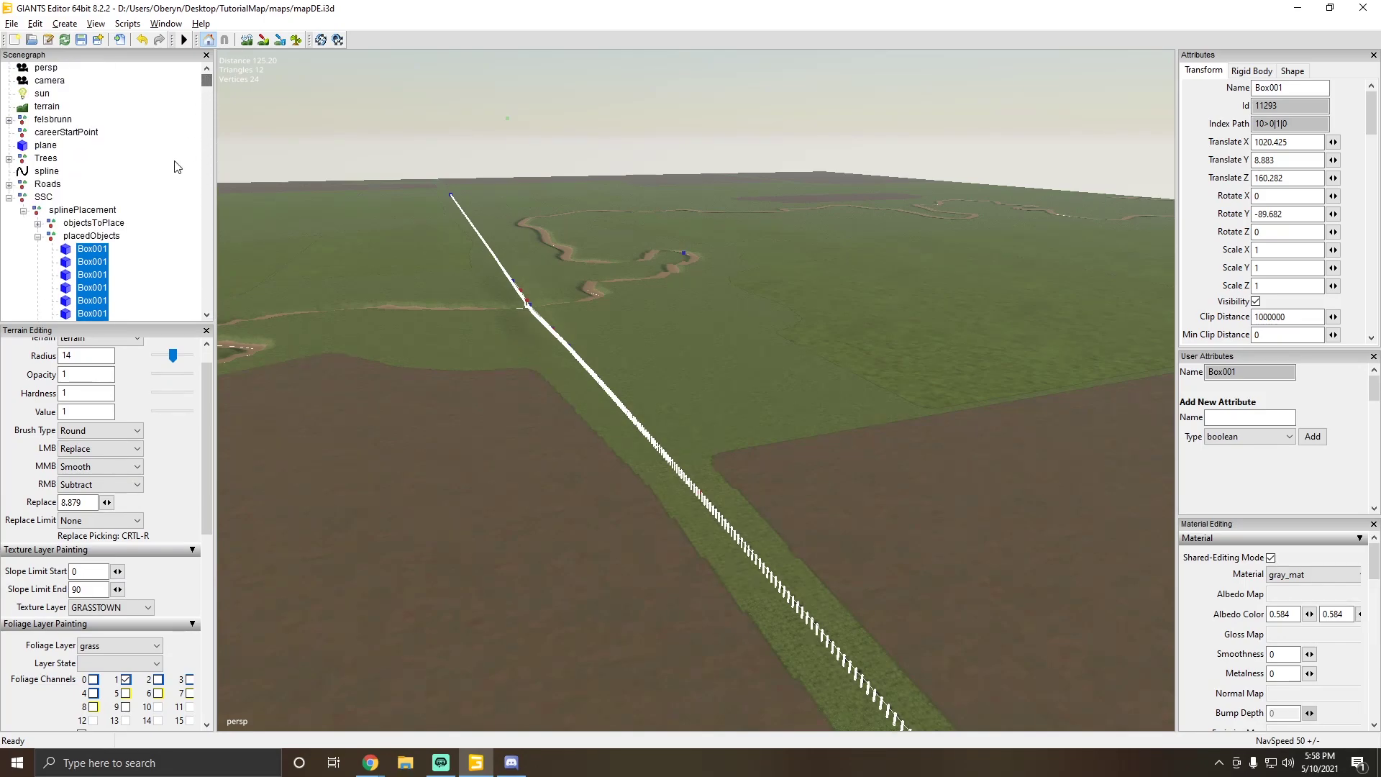
pyautogui.click(211, 245)
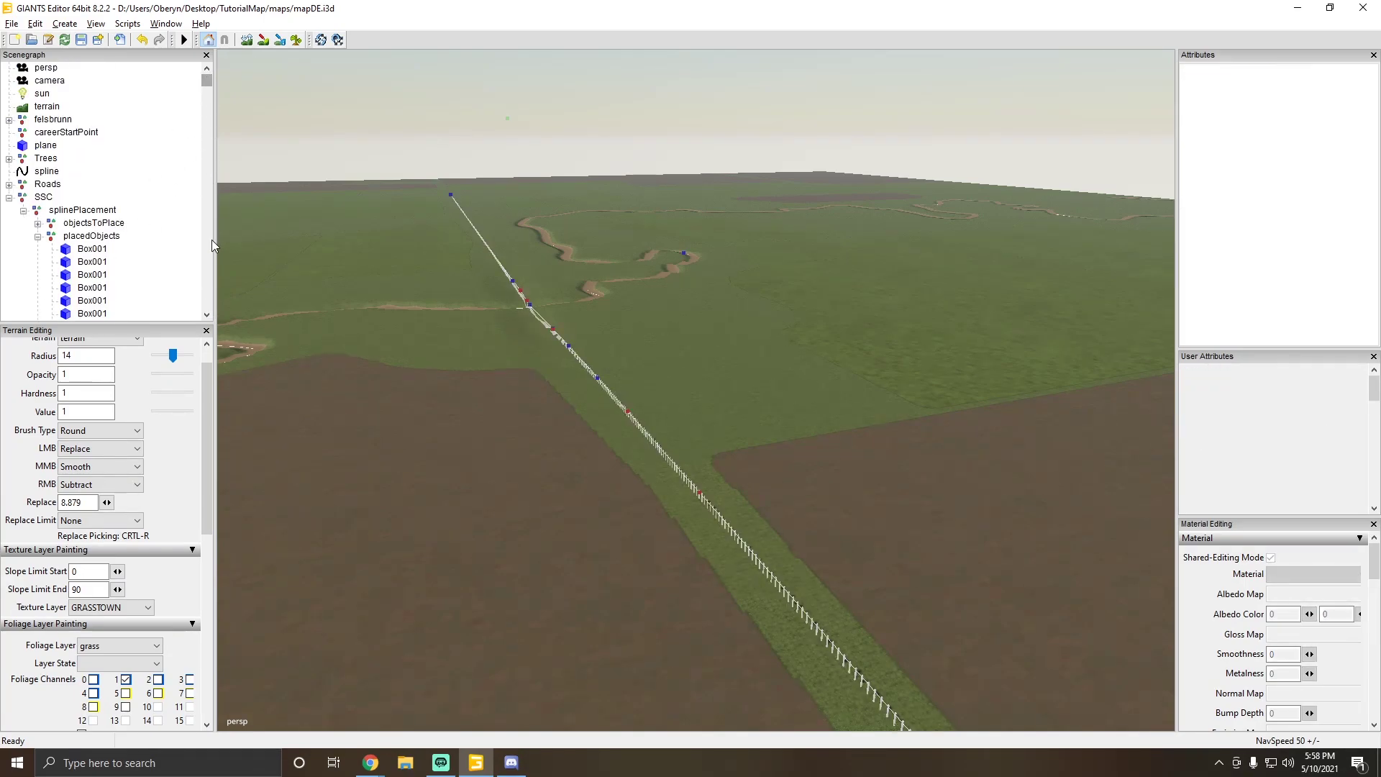
pyautogui.click(66, 239)
pyautogui.click(37, 236)
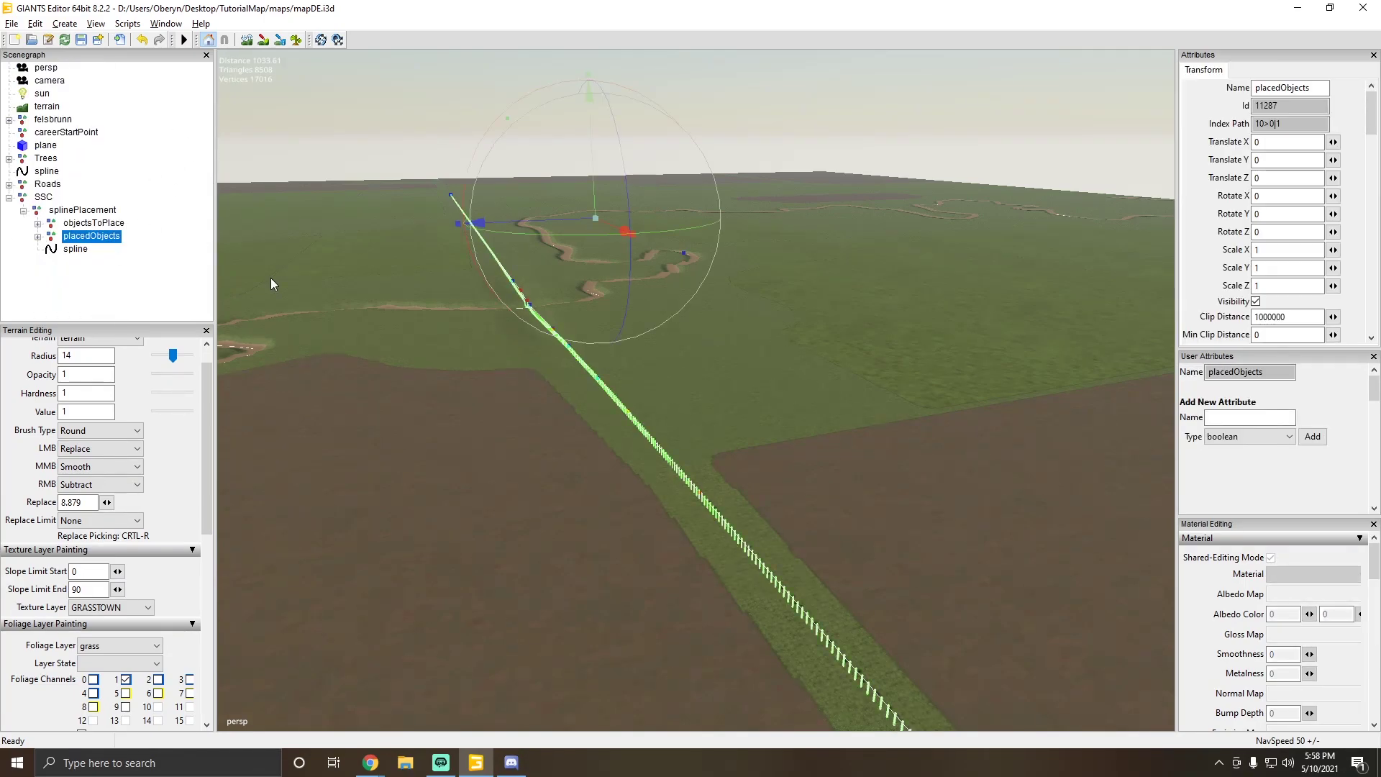
# Step: Examine the placed posts where the spline crosses the dip of the dirt road
pyautogui.click(779, 109)
pyautogui.scroll(5, 616, 171)
pyautogui.keyDown('alt'); pyautogui.moveTo(637, 205); pyautogui.dragTo(394, 262); pyautogui.keyUp('alt')
pyautogui.scroll(5, 769, 244)
pyautogui.scroll(-5, 601, 213)
pyautogui.scroll(-3, 590, 248)
pyautogui.scroll(-3, 540, 236)
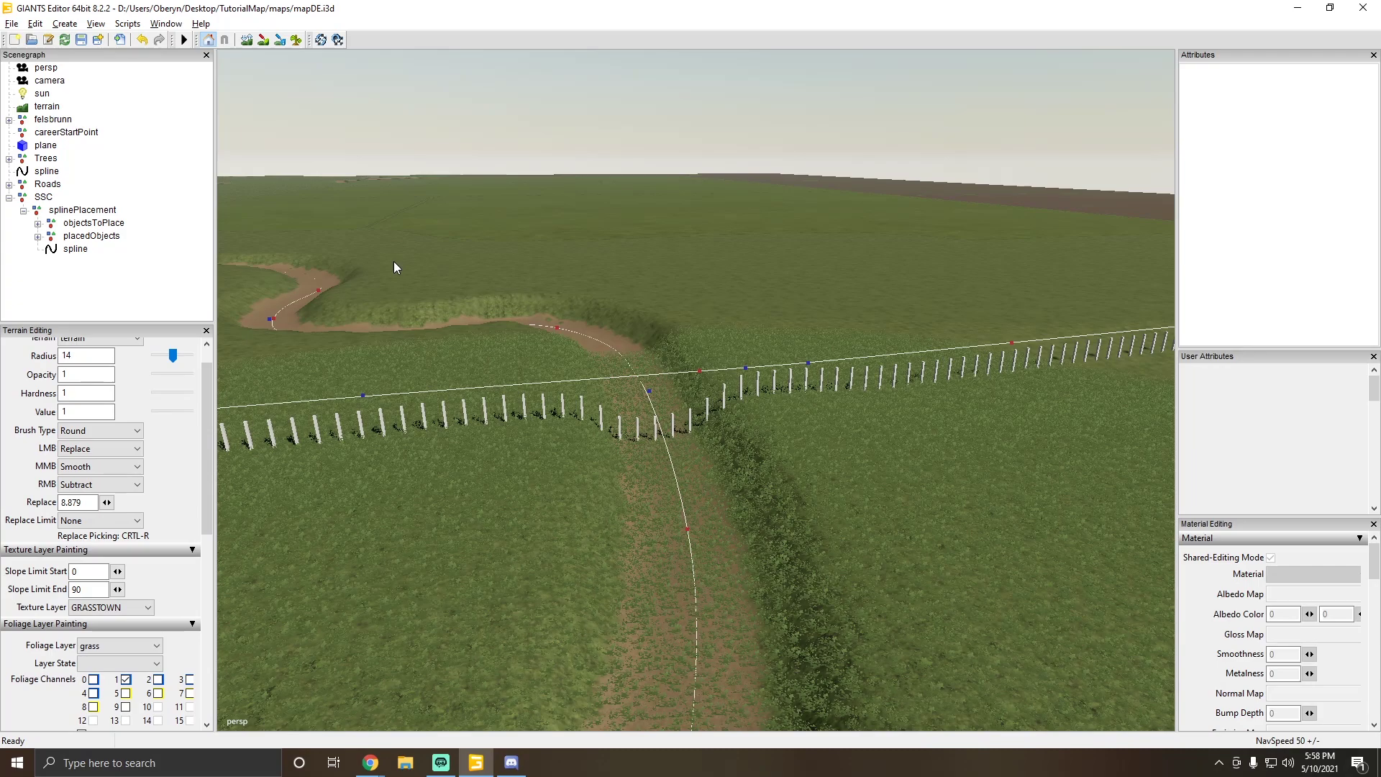
# Step: Launch GIANTS Editor 8.2.0 as a second instance and open modMap.i3d from the FarmingSimulator2019 mods/console folder
pyautogui.click(226, 772)
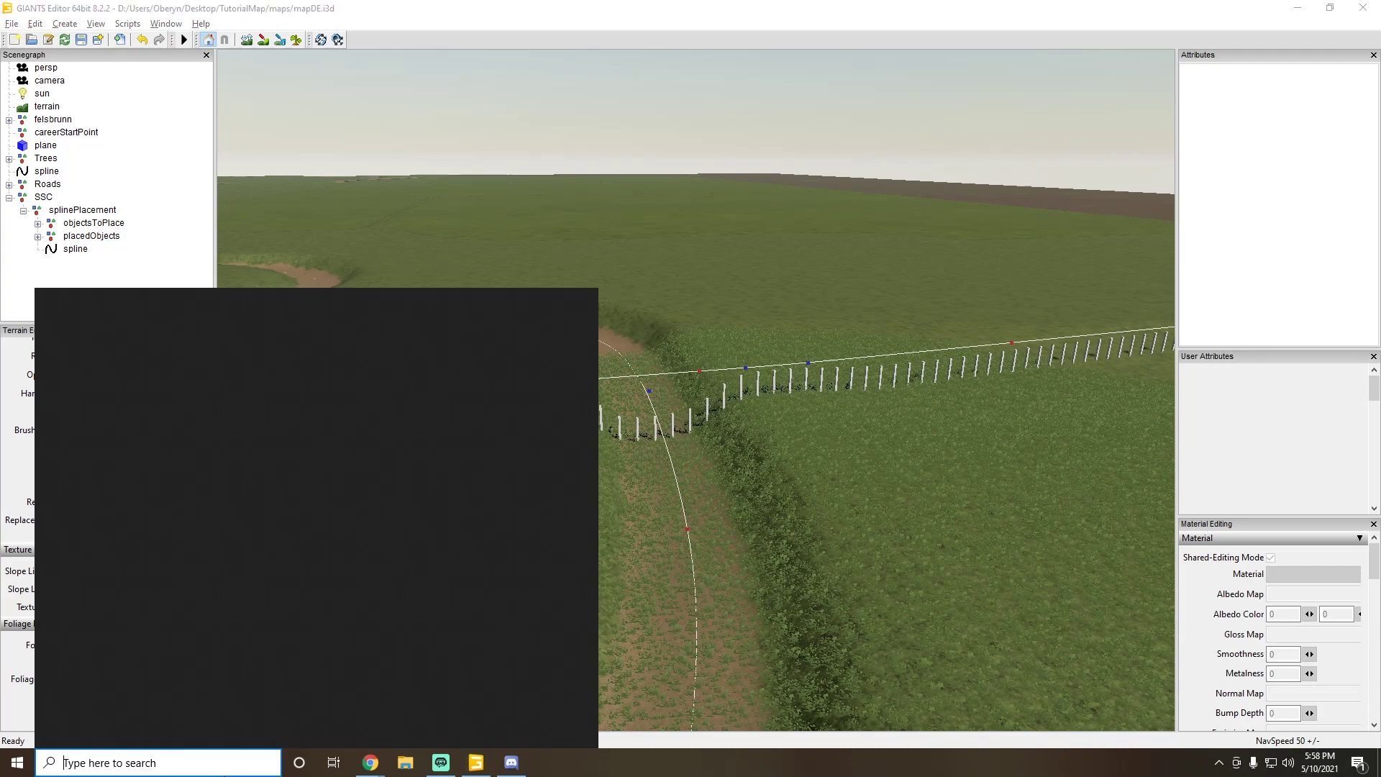
pyautogui.click(347, 393)
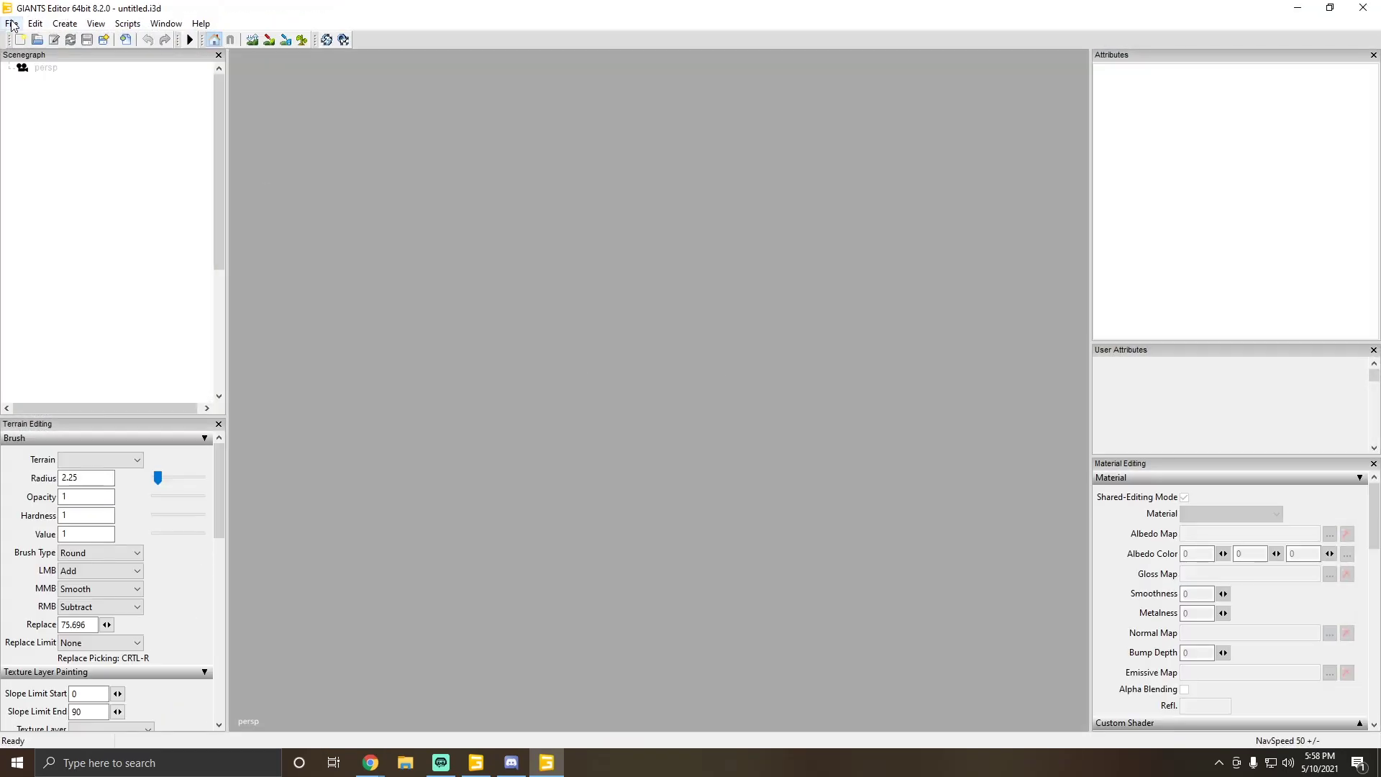
pyautogui.click(12, 23)
pyautogui.click(32, 55)
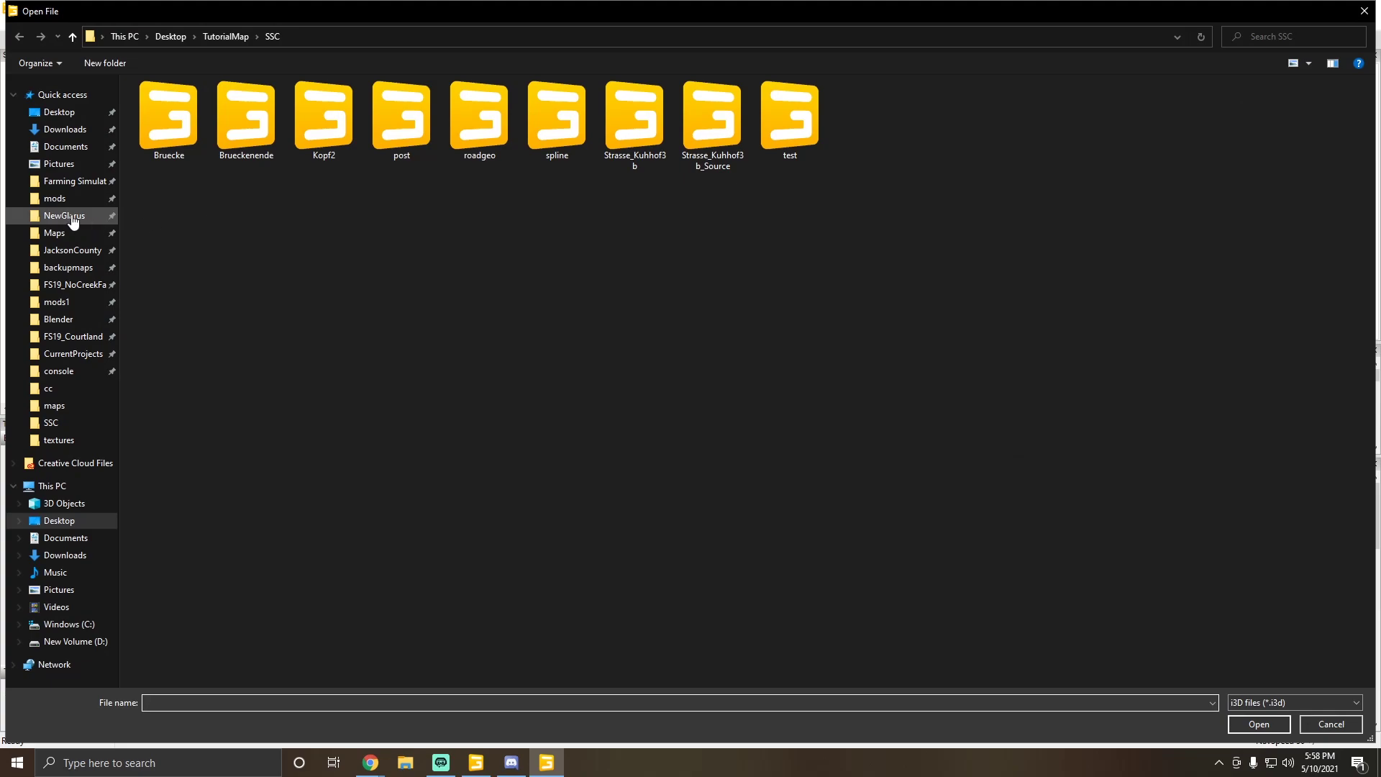
pyautogui.click(55, 198)
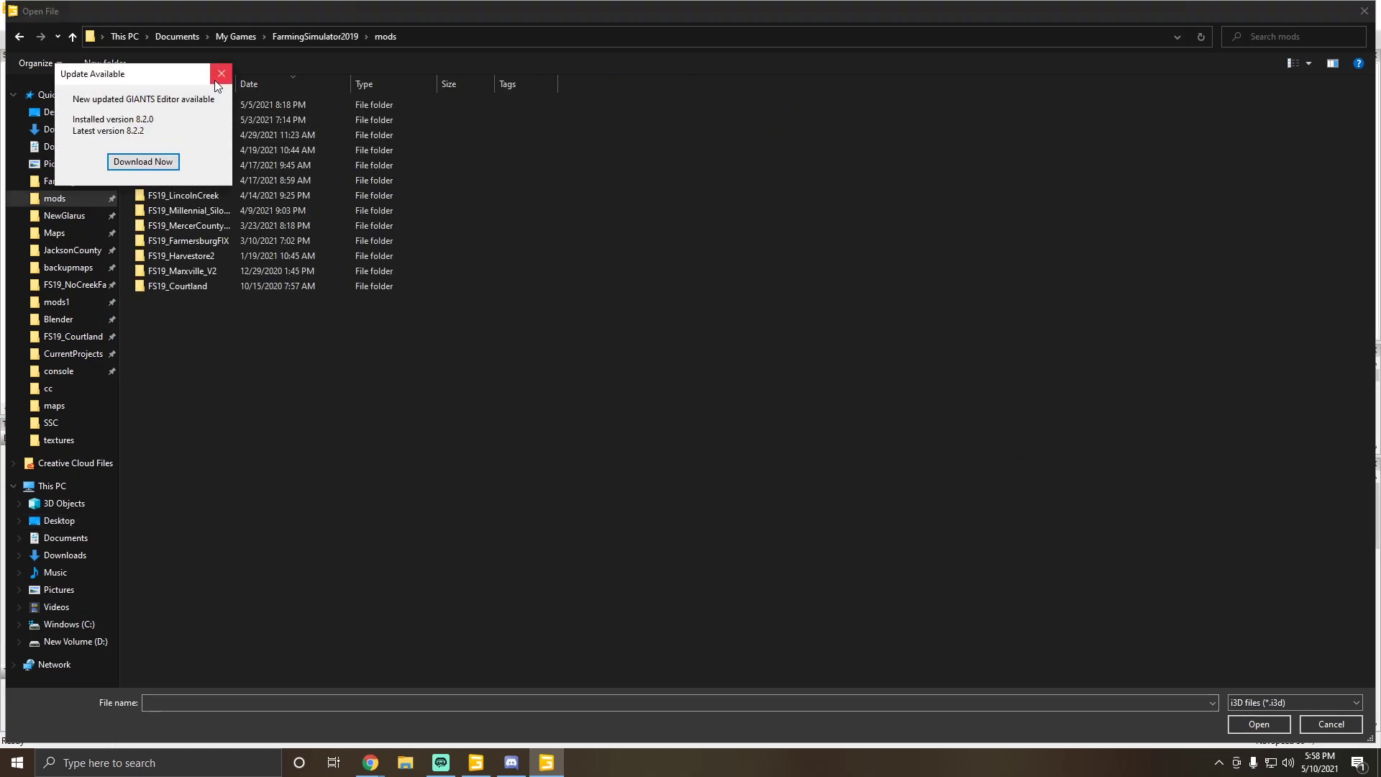
pyautogui.click(219, 76)
pyautogui.doubleClick(162, 152)
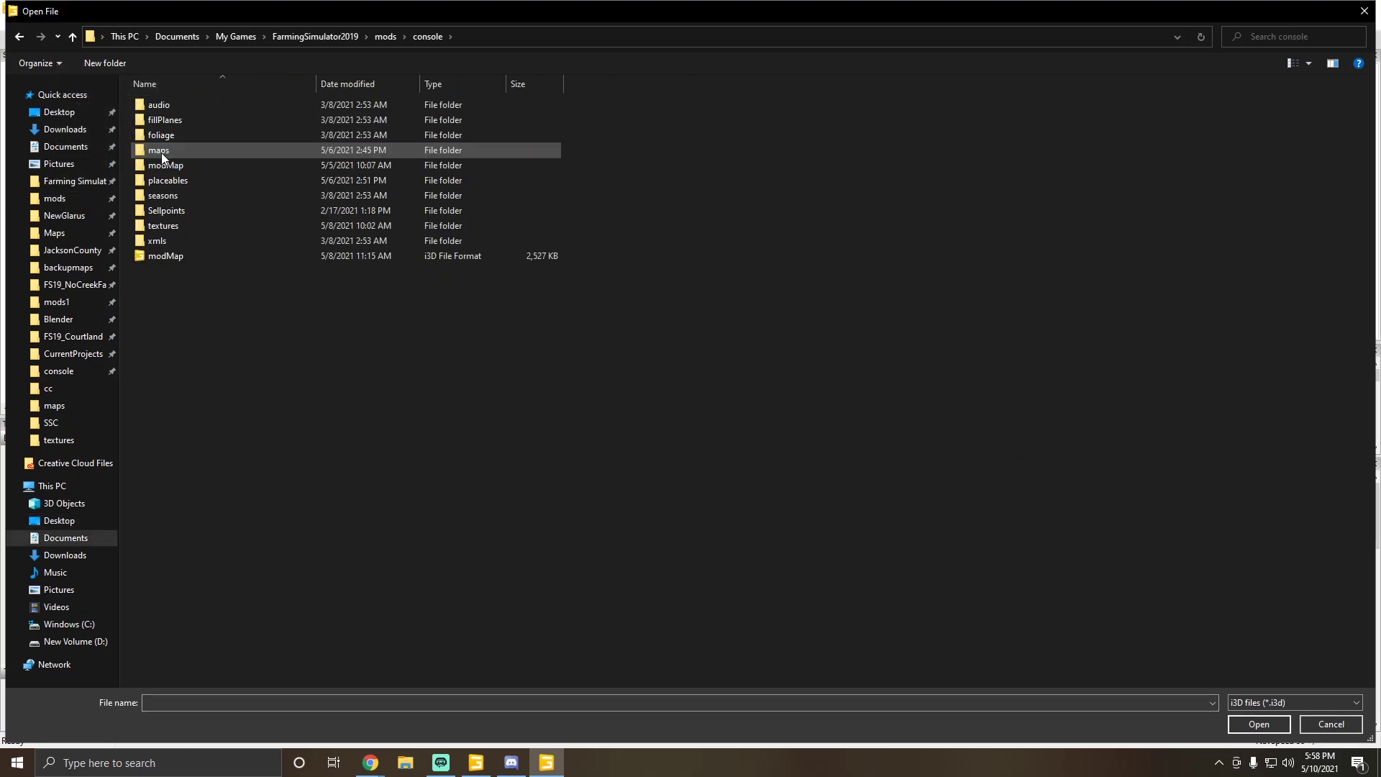
pyautogui.doubleClick(167, 253)
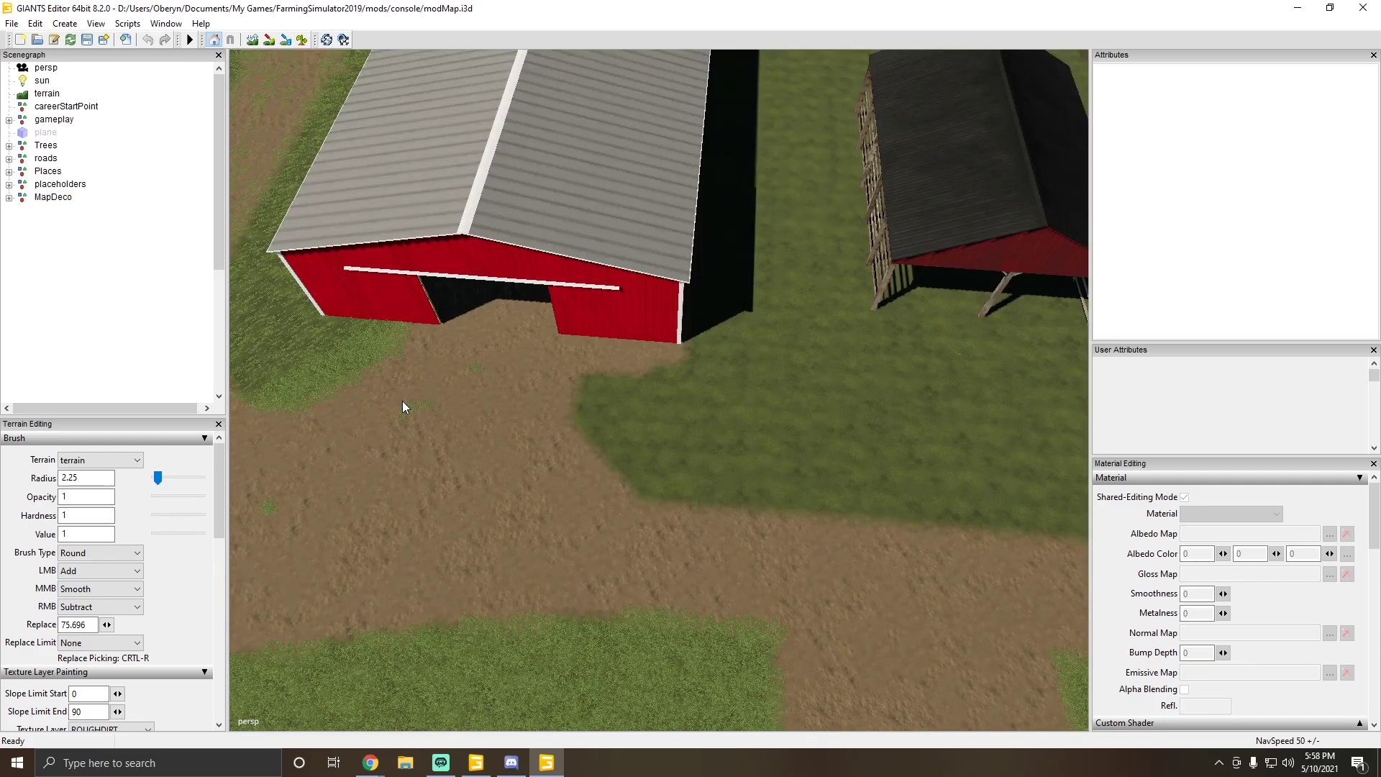
# Step: Search along the paved road of the map for the row of posts beneath the terrain
pyautogui.scroll(-5, 403, 400)
pyautogui.keyDown('alt'); pyautogui.moveTo(403, 399); pyautogui.dragTo(495, 286); pyautogui.keyUp('alt')
pyautogui.scroll(10, 571, 264)
pyautogui.scroll(6, 550, 257)
pyautogui.scroll(-6, 495, 286)
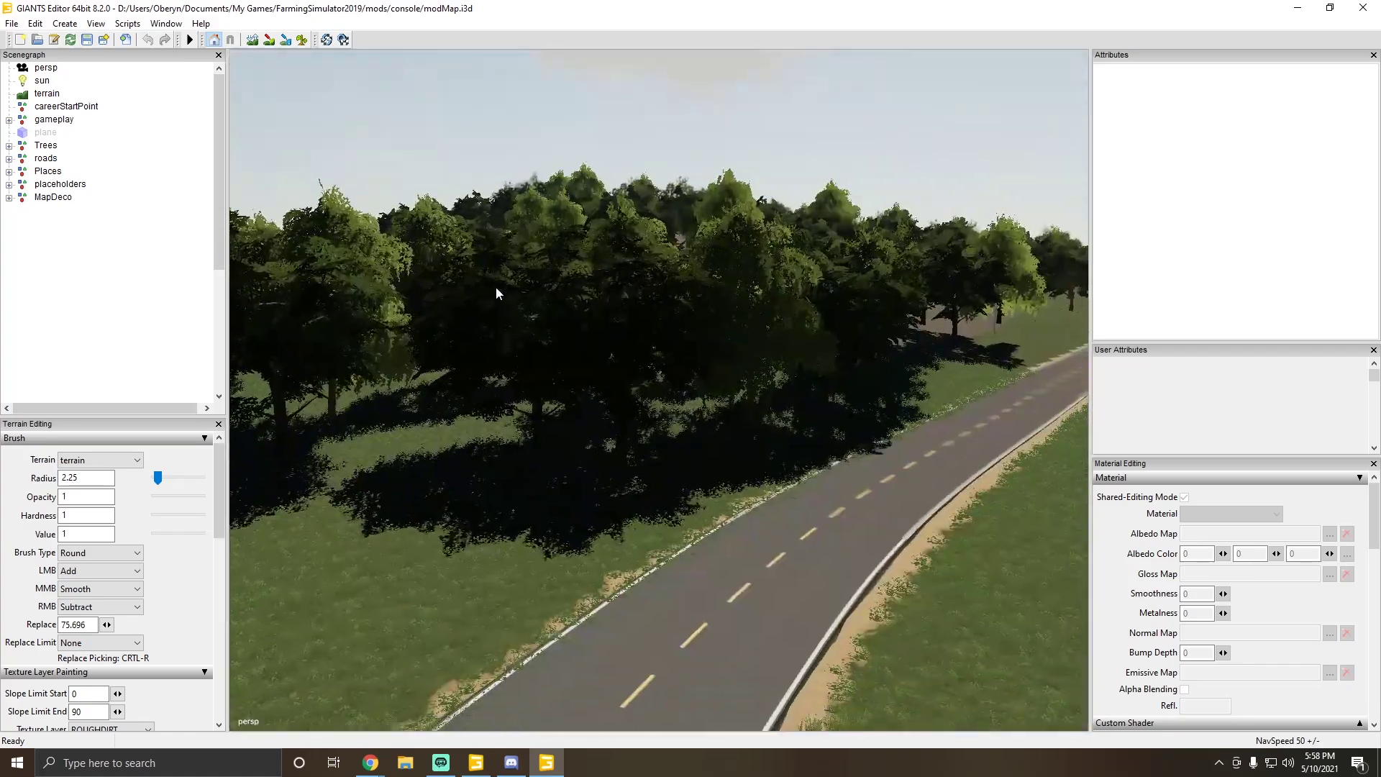
pyautogui.scroll(6, 463, 306)
pyautogui.scroll(-5, 463, 306)
pyautogui.keyDown('alt'); pyautogui.moveTo(495, 348); pyautogui.dragTo(213, 296); pyautogui.keyUp('alt')
pyautogui.keyDown('alt'); pyautogui.moveTo(561, 399); pyautogui.dragTo(474, 378); pyautogui.keyUp('alt')
pyautogui.scroll(8, 713, 411)
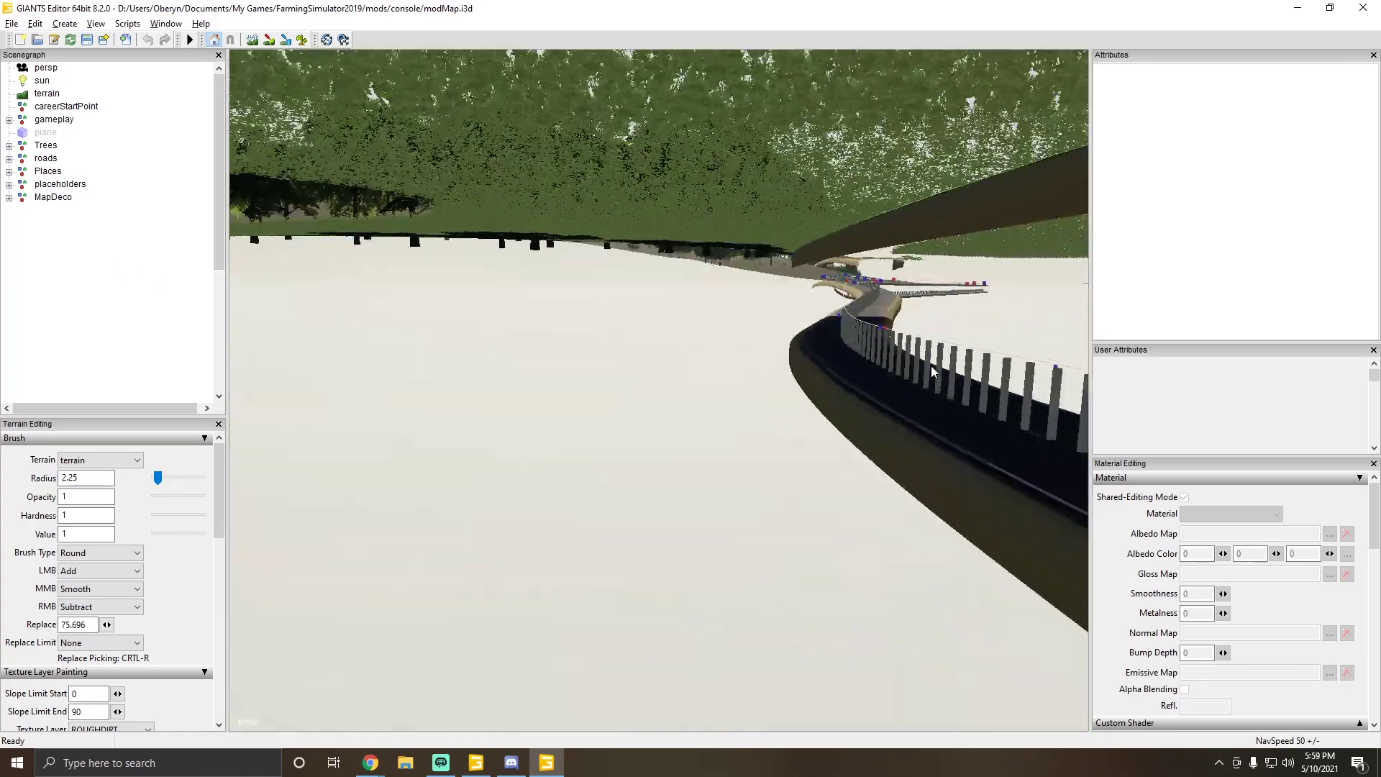
pyautogui.keyDown('alt'); pyautogui.moveTo(713, 403); pyautogui.dragTo(766, 382); pyautogui.keyUp('alt')
pyautogui.scroll(1, 743, 386)
# Step: Set Translate Y to 0 for the ssc group that contains the buried road posts
pyautogui.click(753, 379)
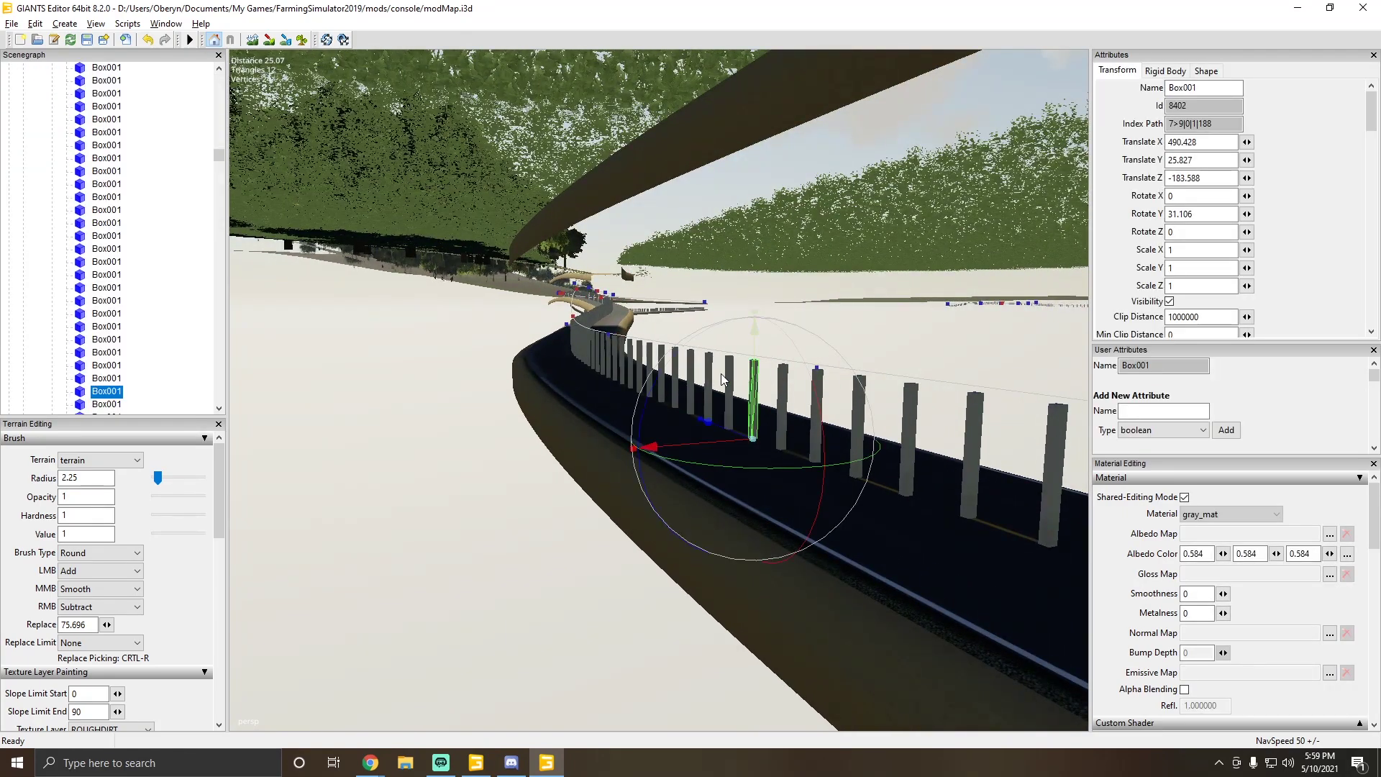
pyautogui.moveTo(217, 127); pyautogui.dragTo(215, 82)
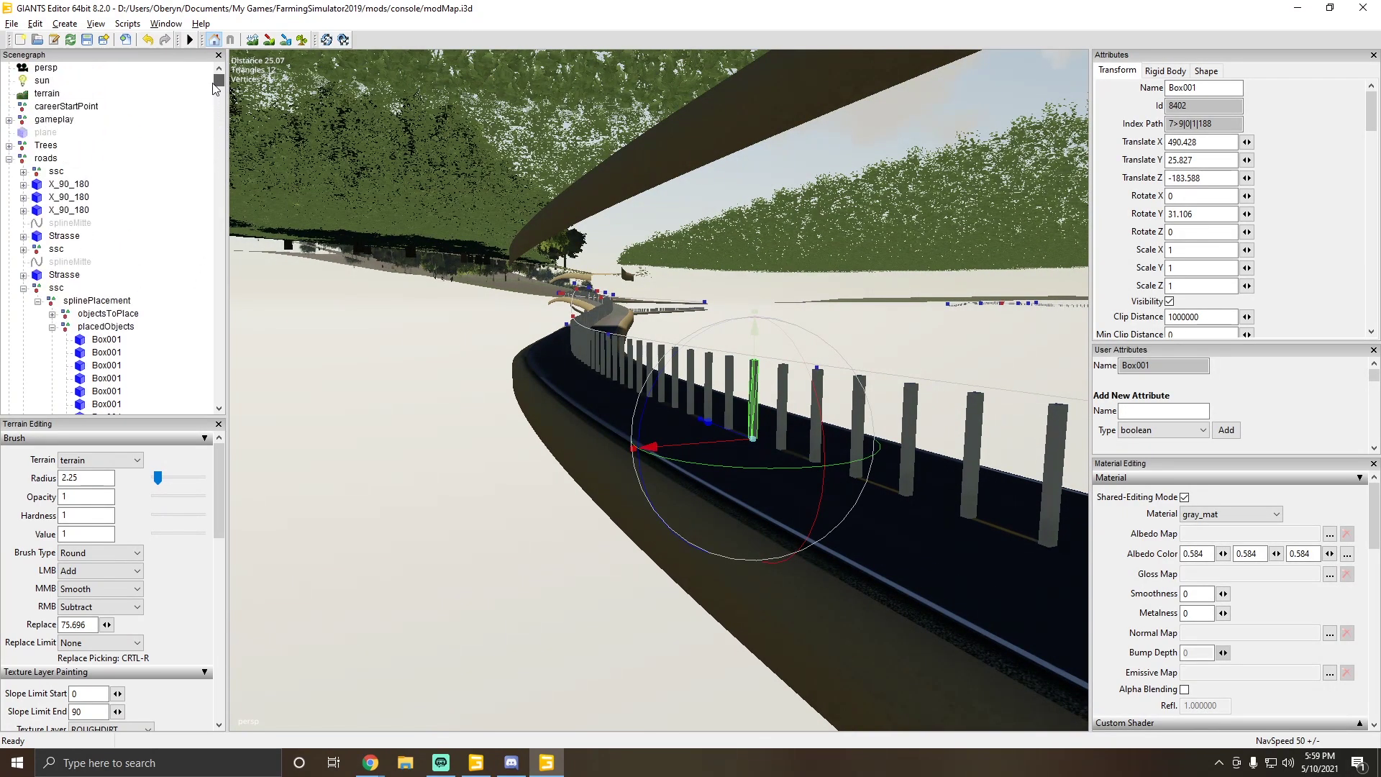
pyautogui.click(57, 289)
pyautogui.keyDown('alt'); pyautogui.moveTo(667, 326); pyautogui.dragTo(424, 378); pyautogui.keyUp('alt')
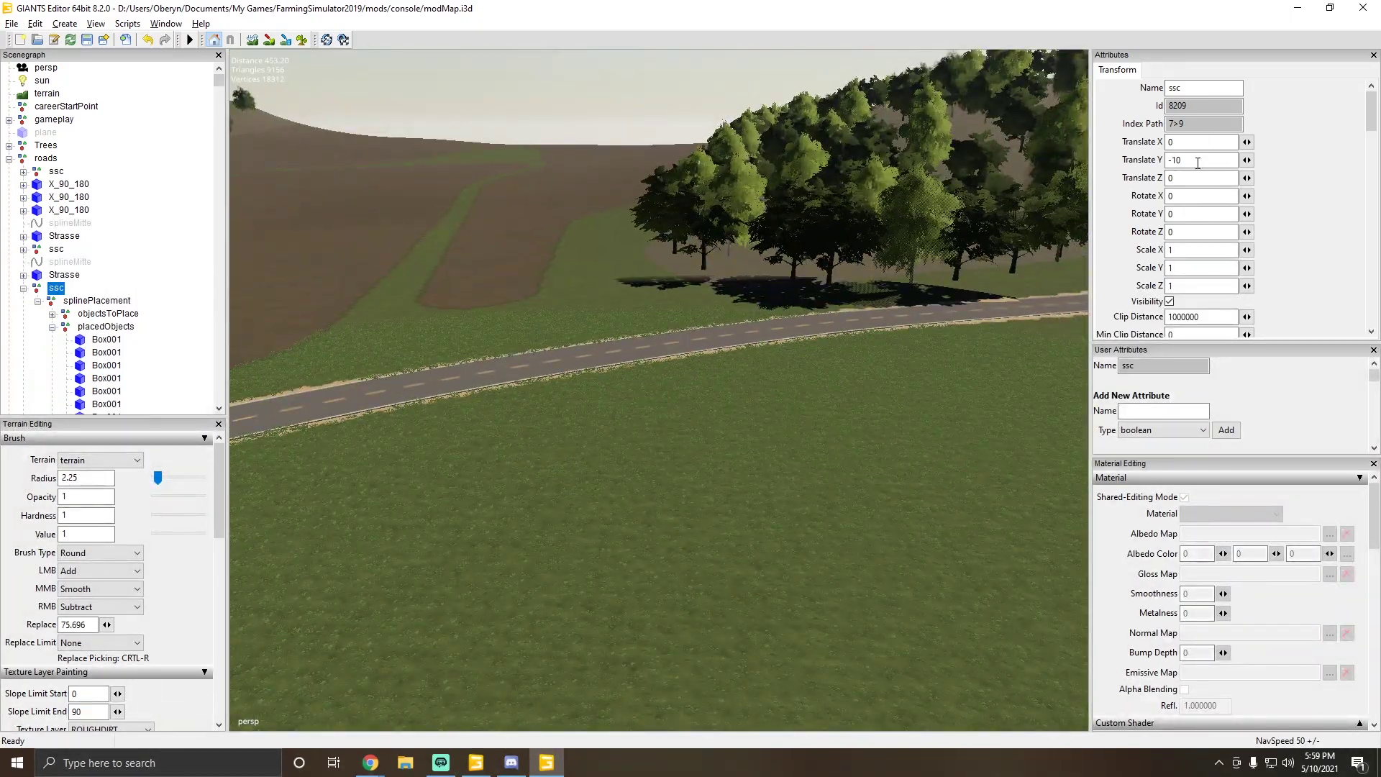
pyautogui.write('0')
pyautogui.press('Return')
# Step: Examine the row of posts along the paved road and the stretches where the spline has none
pyautogui.keyDown('alt'); pyautogui.moveTo(1007, 174); pyautogui.dragTo(571, 239); pyautogui.keyUp('alt')
pyautogui.scroll(6, 557, 229)
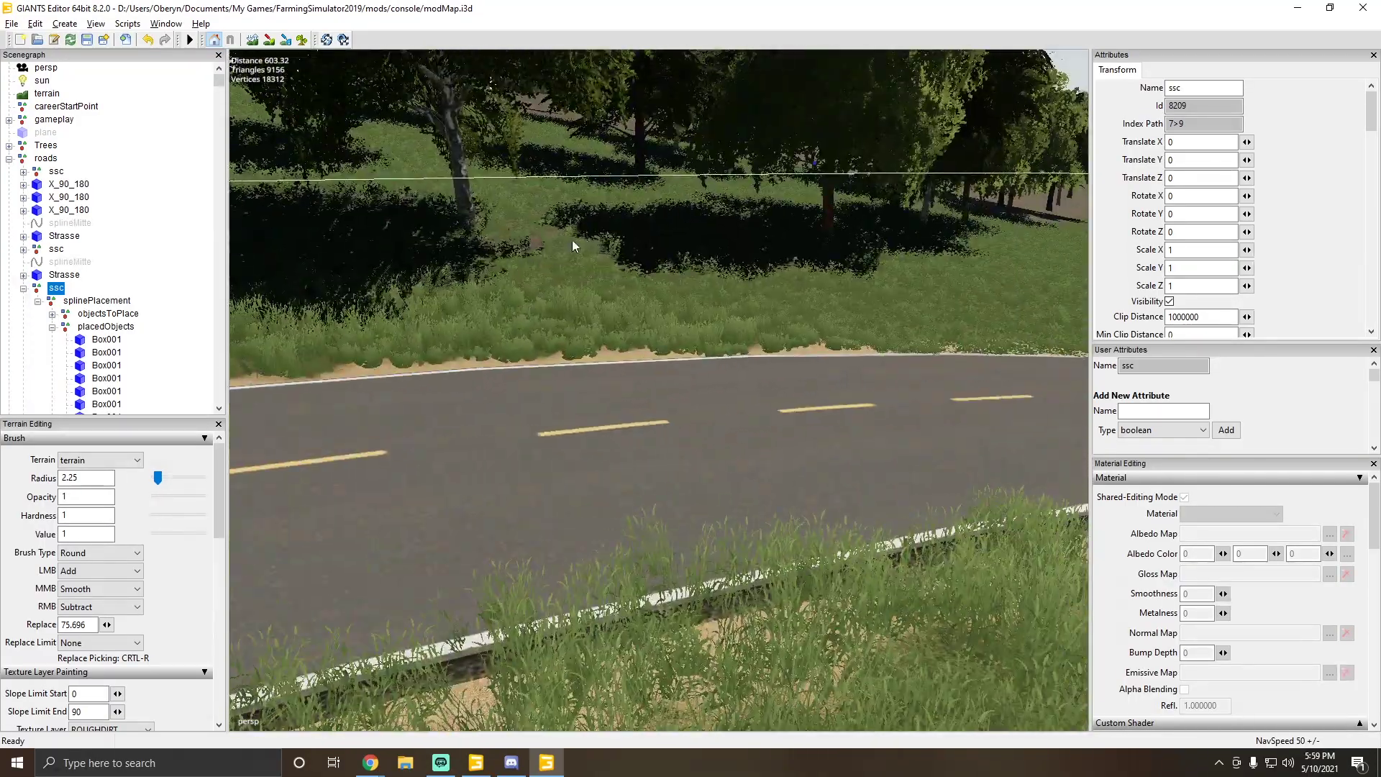
pyautogui.keyDown('alt'); pyautogui.moveTo(733, 374); pyautogui.dragTo(508, 387); pyautogui.keyUp('alt')
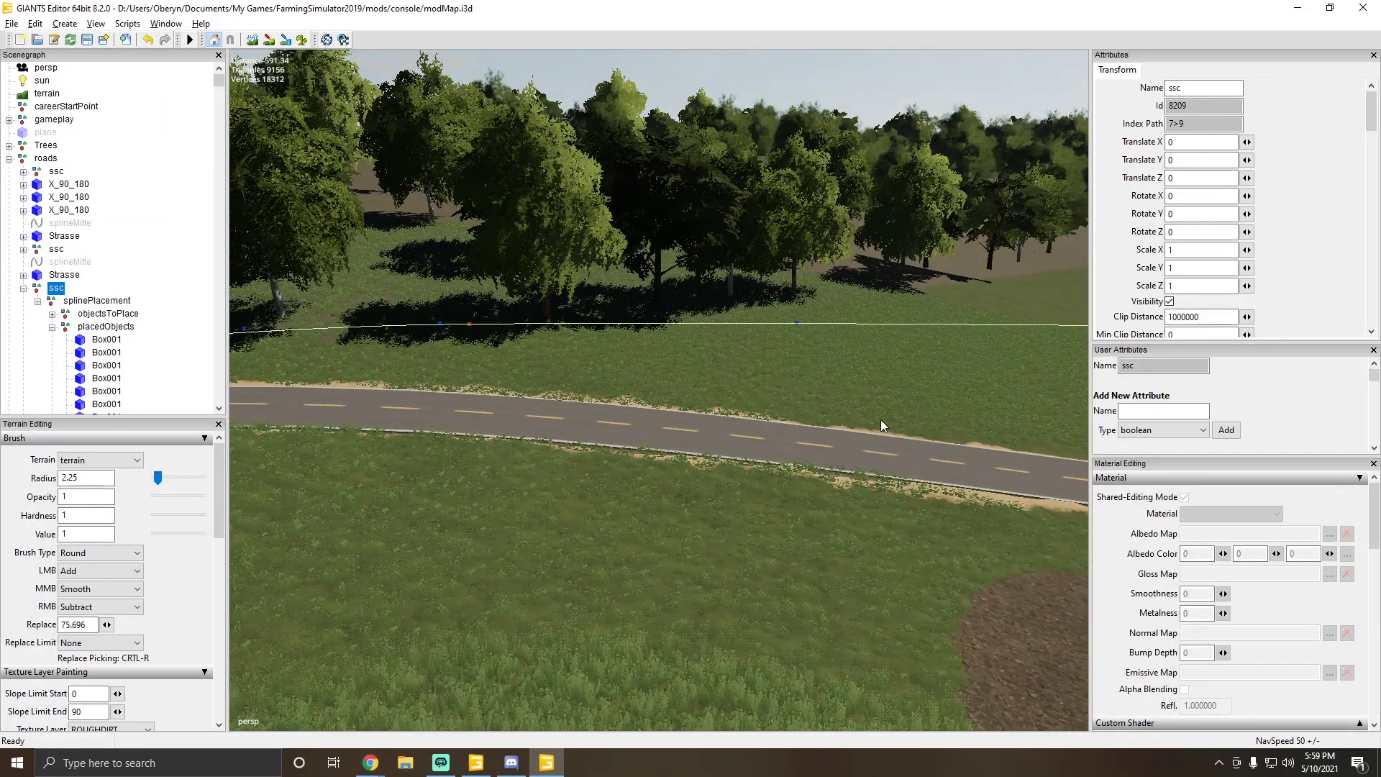
pyautogui.keyDown('alt'); pyautogui.moveTo(883, 425); pyautogui.dragTo(451, 376); pyautogui.keyUp('alt')
pyautogui.moveTo(865, 389)
pyautogui.keyDown('alt'); pyautogui.mouseDown()
pyautogui.moveTo(745, 378)
pyautogui.moveTo(859, 363)
pyautogui.mouseUp(); pyautogui.keyUp('alt')
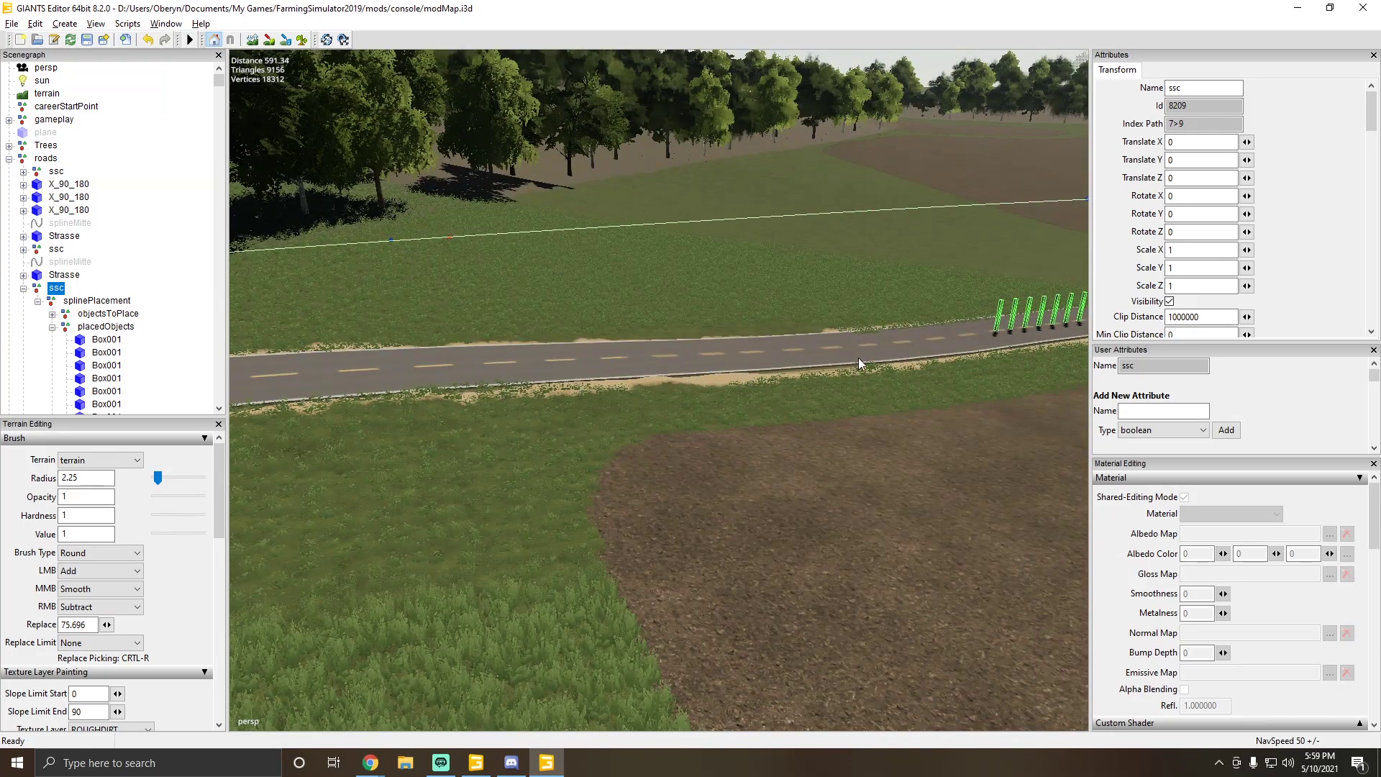
pyautogui.keyDown('alt'); pyautogui.moveTo(944, 304); pyautogui.dragTo(650, 282); pyautogui.keyUp('alt')
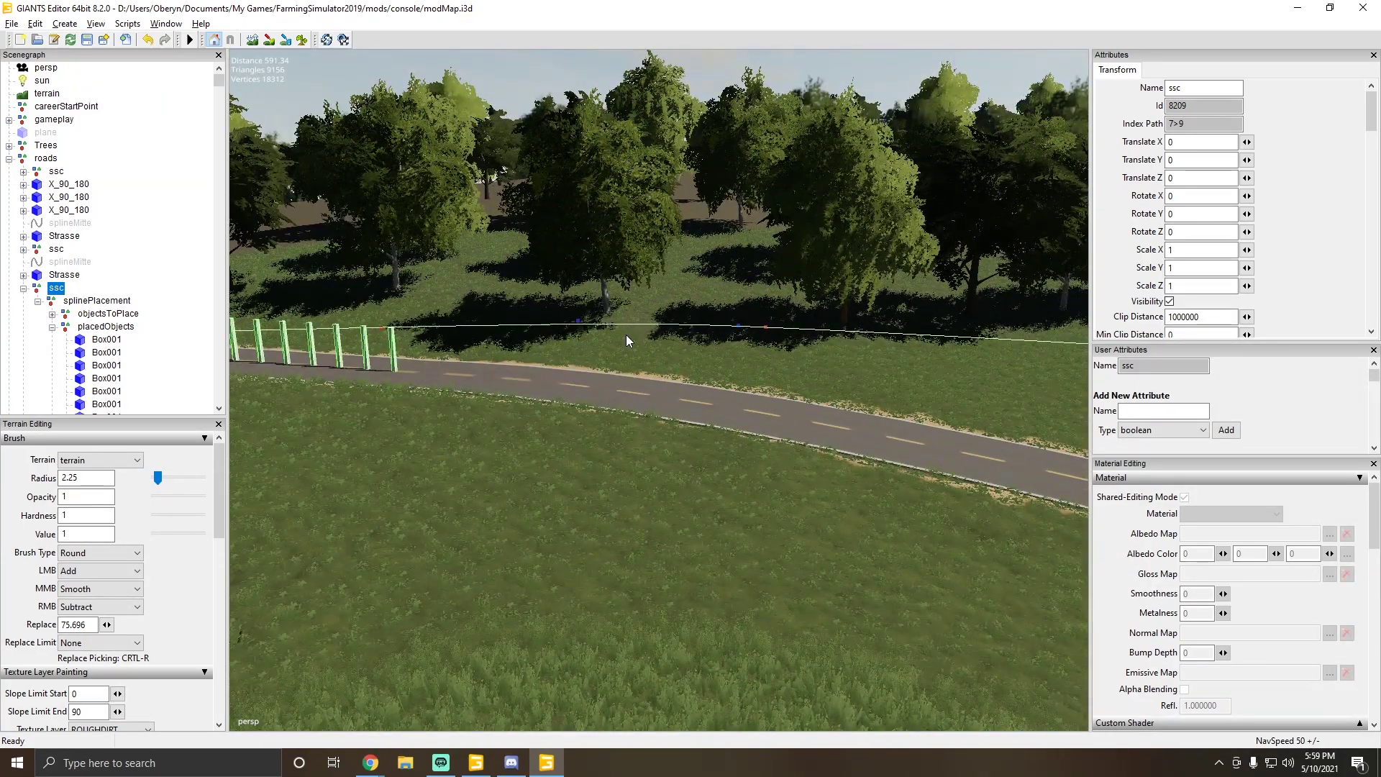
pyautogui.keyDown('alt'); pyautogui.moveTo(627, 336); pyautogui.dragTo(544, 328); pyautogui.keyUp('alt')
# Step: Select the post at the end of the row on the road and inspect its position relative to the spline
pyautogui.click(686, 315)
pyautogui.scroll(-3, 657, 374)
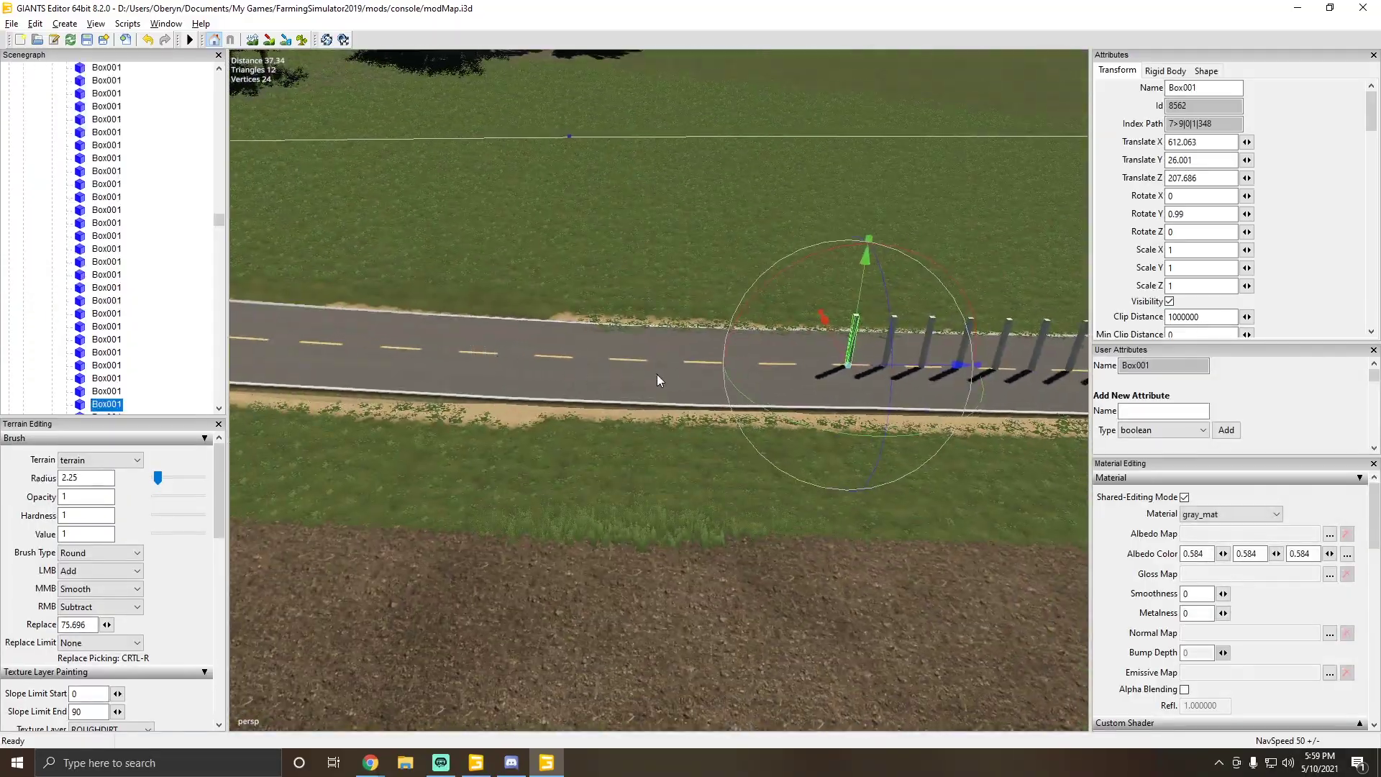
pyautogui.keyDown('alt'); pyautogui.moveTo(825, 352); pyautogui.dragTo(873, 363); pyautogui.keyUp('alt')
pyautogui.scroll(4, 816, 332)
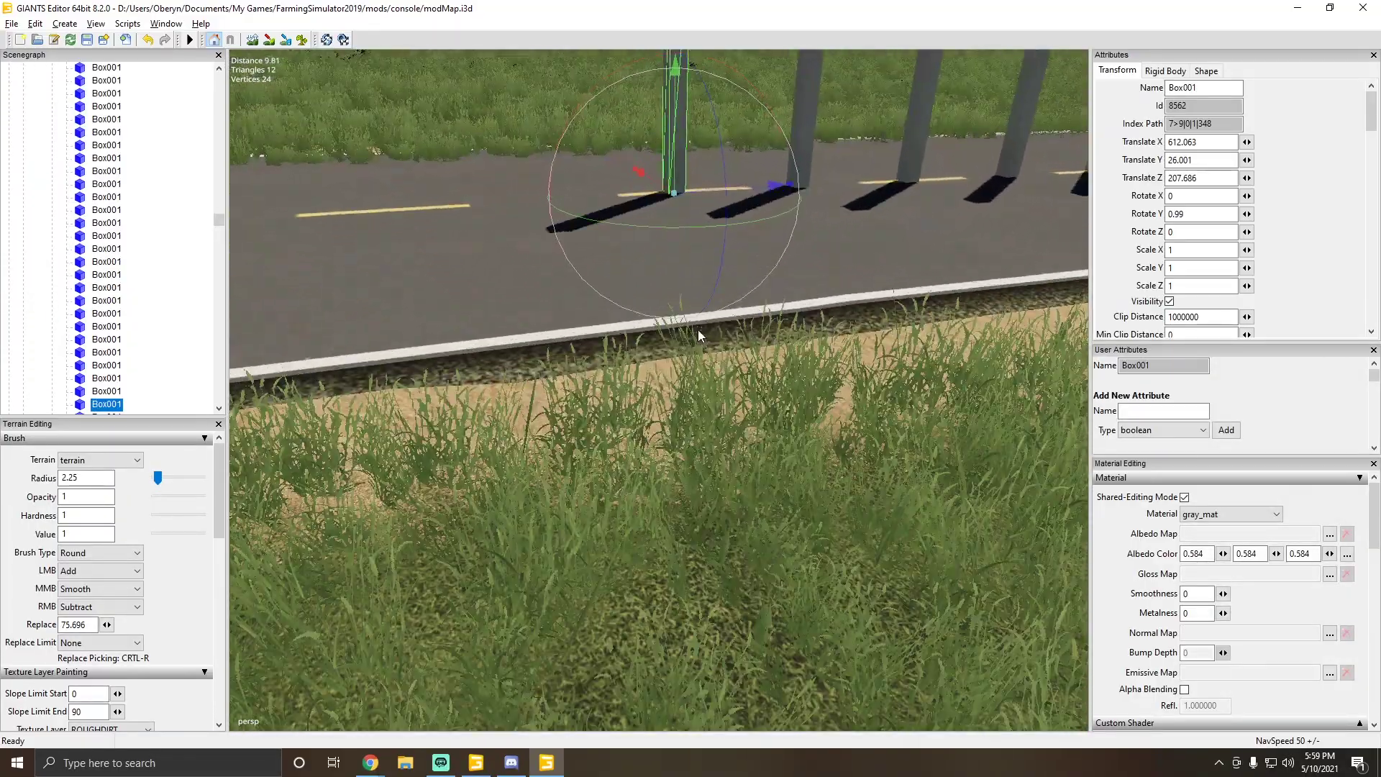
pyautogui.keyDown('alt'); pyautogui.moveTo(698, 329); pyautogui.dragTo(688, 280); pyautogui.keyUp('alt')
pyautogui.keyDown('alt'); pyautogui.moveTo(672, 335); pyautogui.dragTo(489, 316); pyautogui.keyUp('alt')
pyautogui.keyDown('alt'); pyautogui.moveTo(489, 311); pyautogui.dragTo(544, 251, button='right'); pyautogui.keyUp('alt')
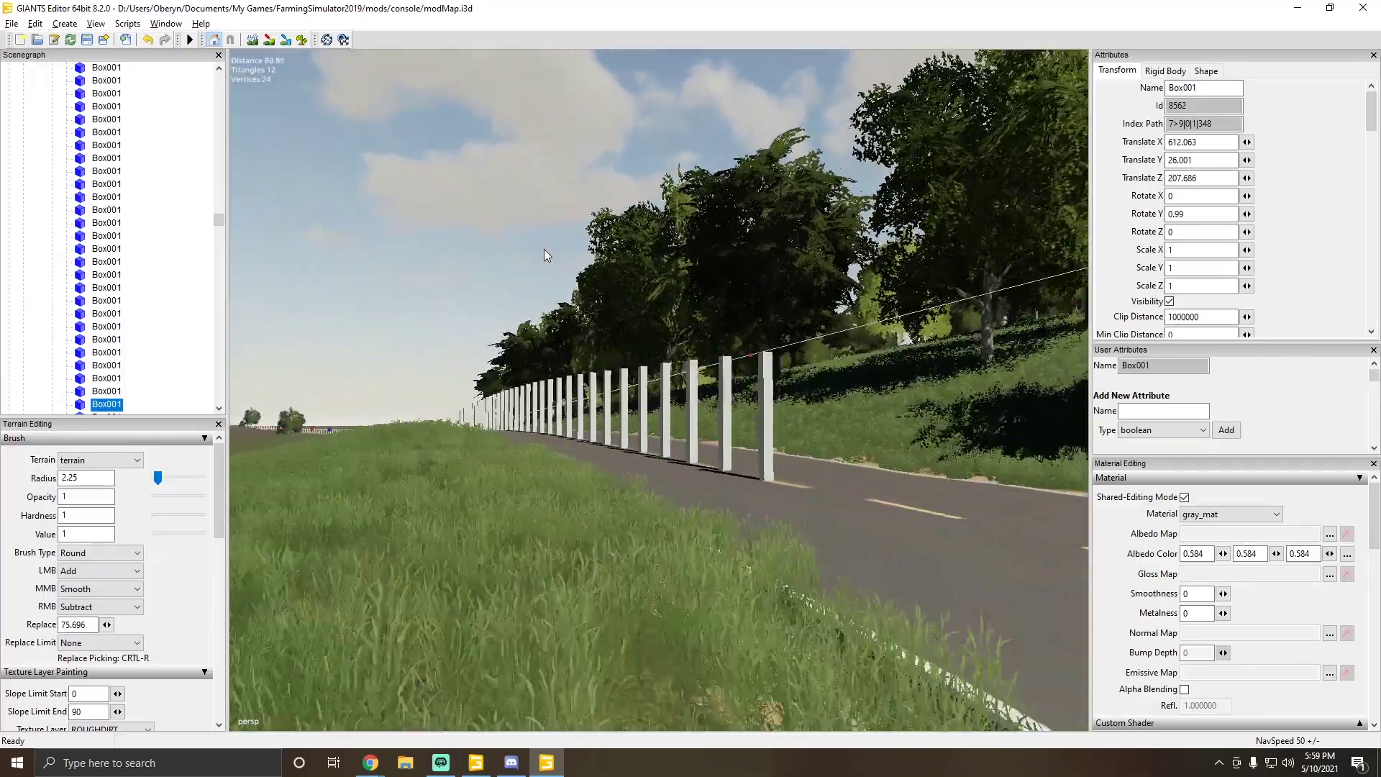
pyautogui.keyDown('alt'); pyautogui.moveTo(544, 251); pyautogui.dragTo(681, 308); pyautogui.keyUp('alt')
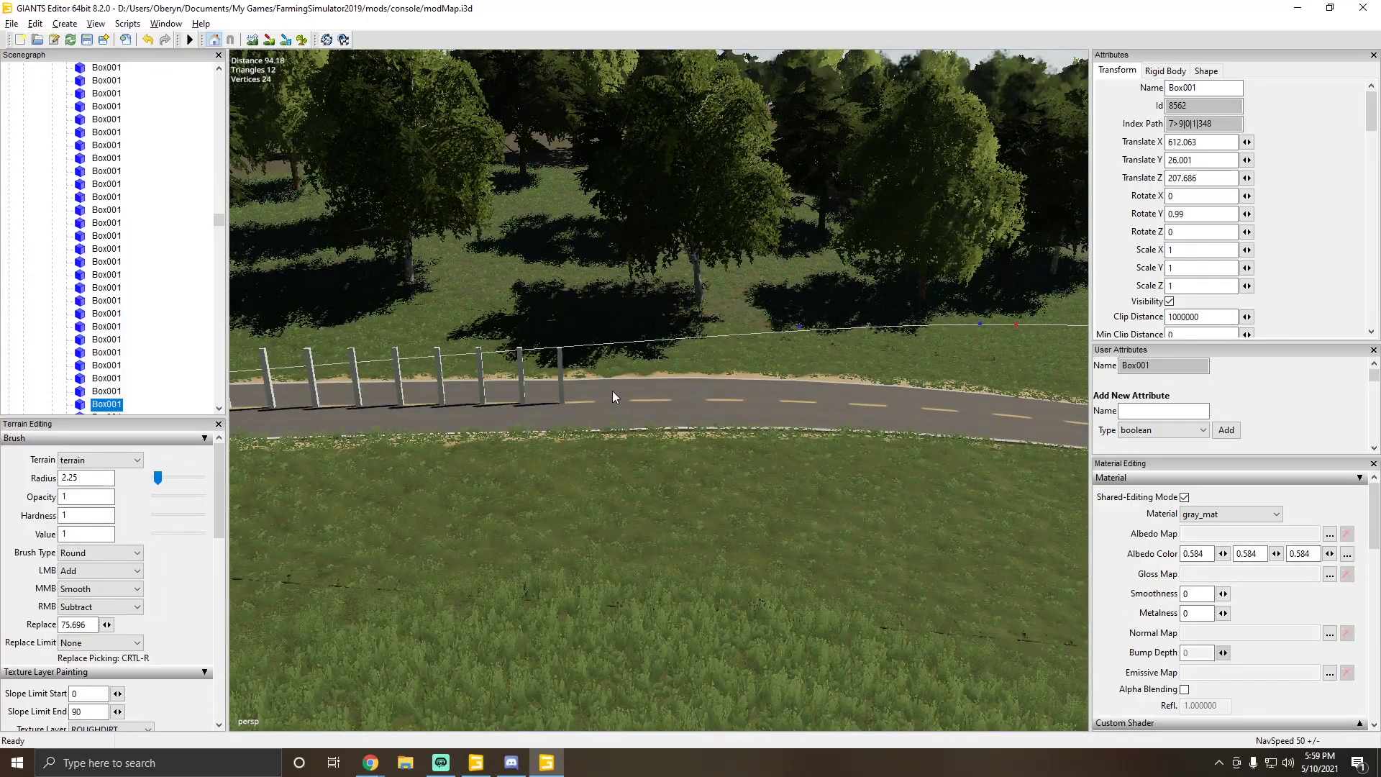
# Step: Examine the end of the post row on the road and compare the transform values of its last three posts
pyautogui.keyDown('alt'); pyautogui.moveTo(613, 392); pyautogui.dragTo(771, 304); pyautogui.keyUp('alt')
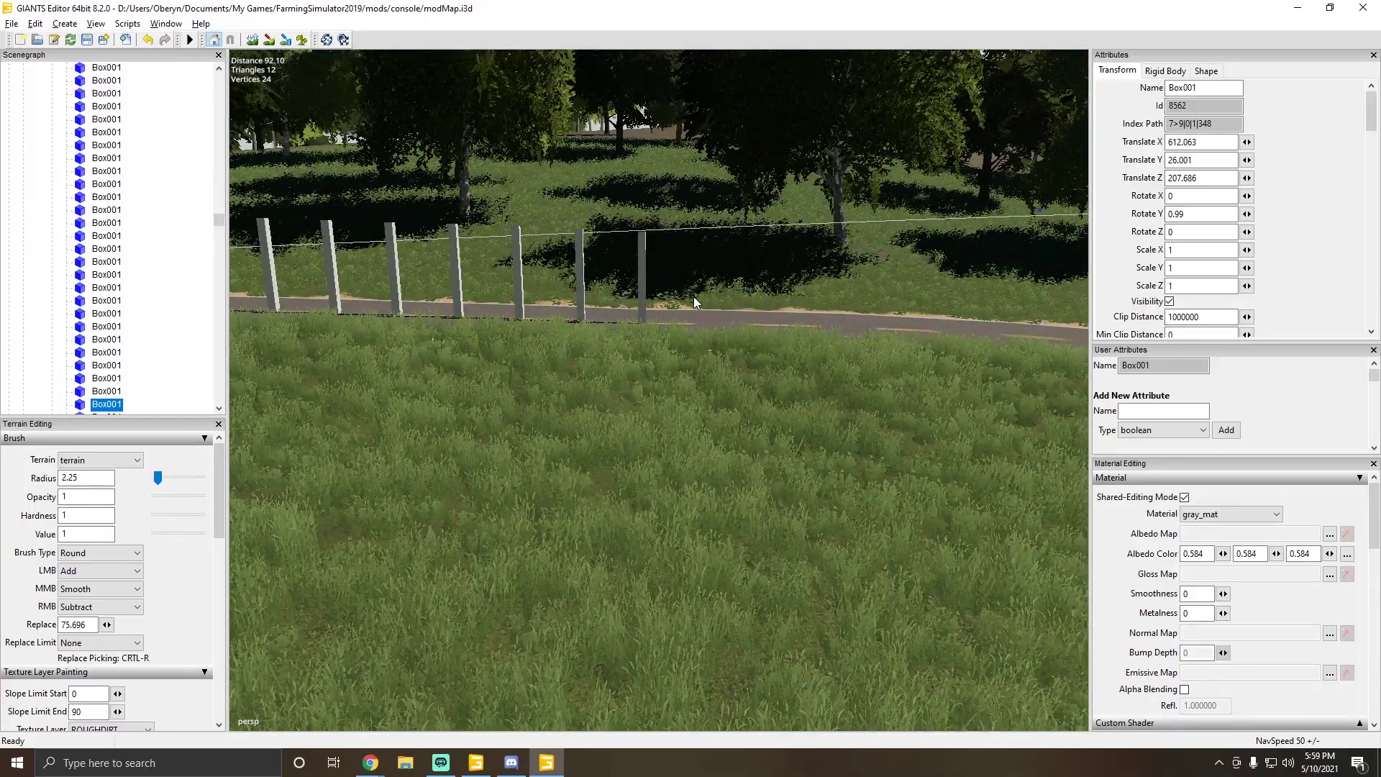
pyautogui.keyDown('alt'); pyautogui.moveTo(558, 307); pyautogui.dragTo(886, 339); pyautogui.keyUp('alt')
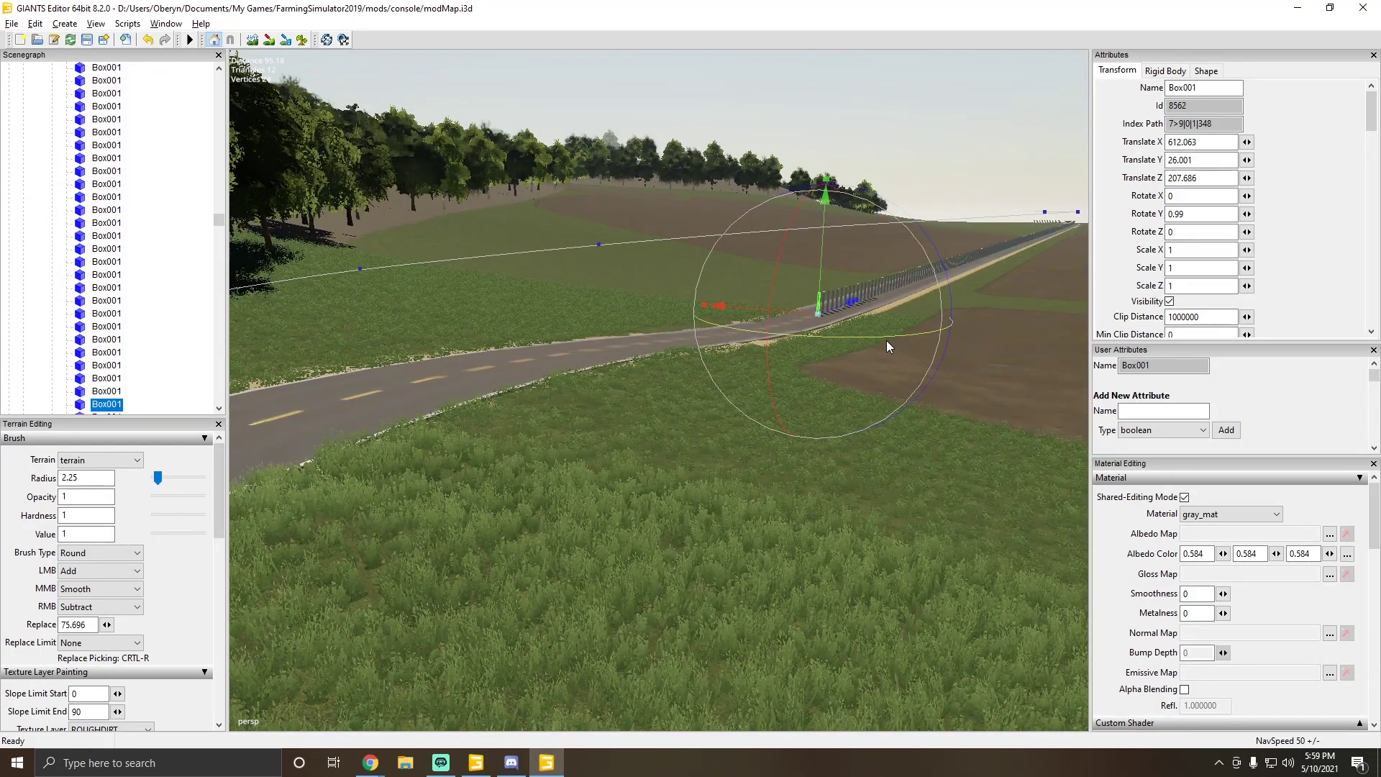
pyautogui.keyDown('alt'); pyautogui.moveTo(722, 335); pyautogui.dragTo(629, 335); pyautogui.keyUp('alt')
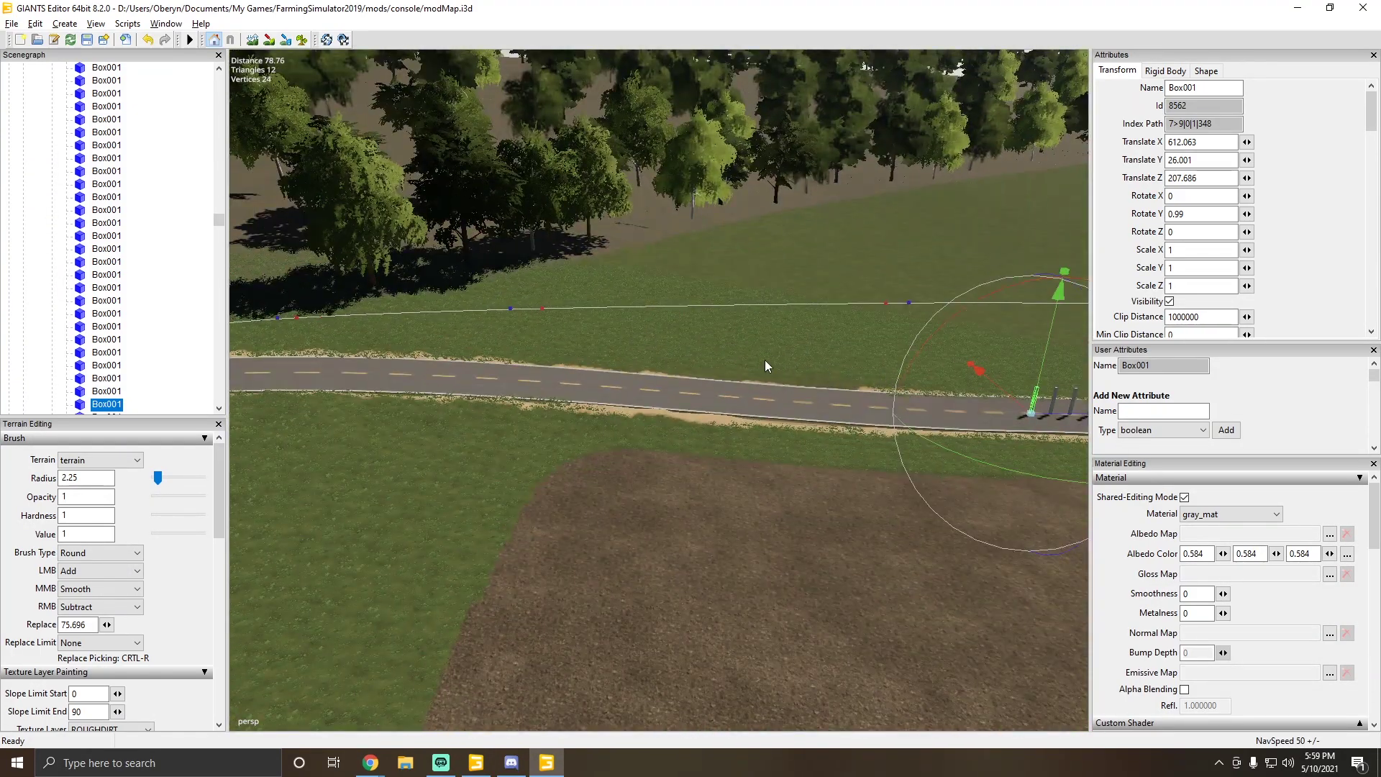
pyautogui.keyDown('alt'); pyautogui.moveTo(373, 370); pyautogui.dragTo(496, 359); pyautogui.keyUp('alt')
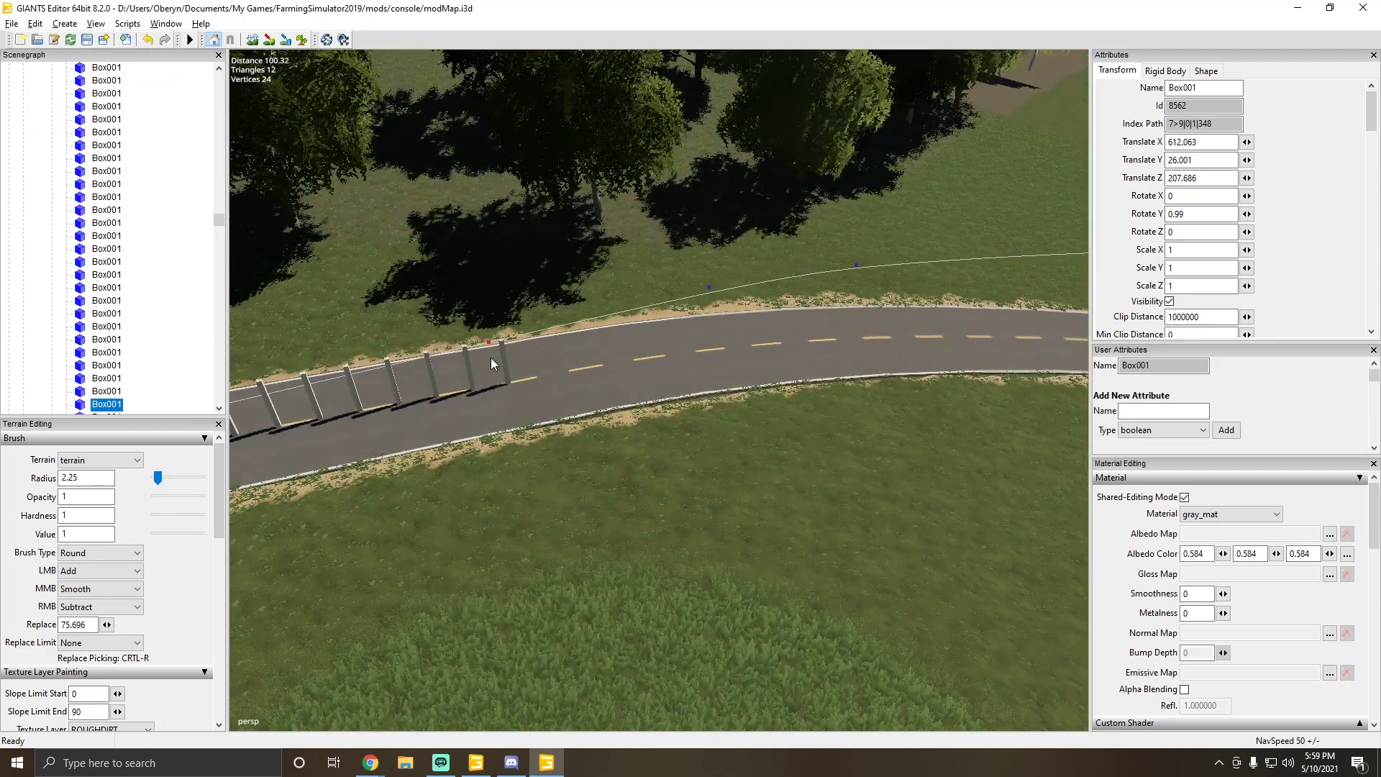
pyautogui.click(502, 354)
pyautogui.click(504, 357)
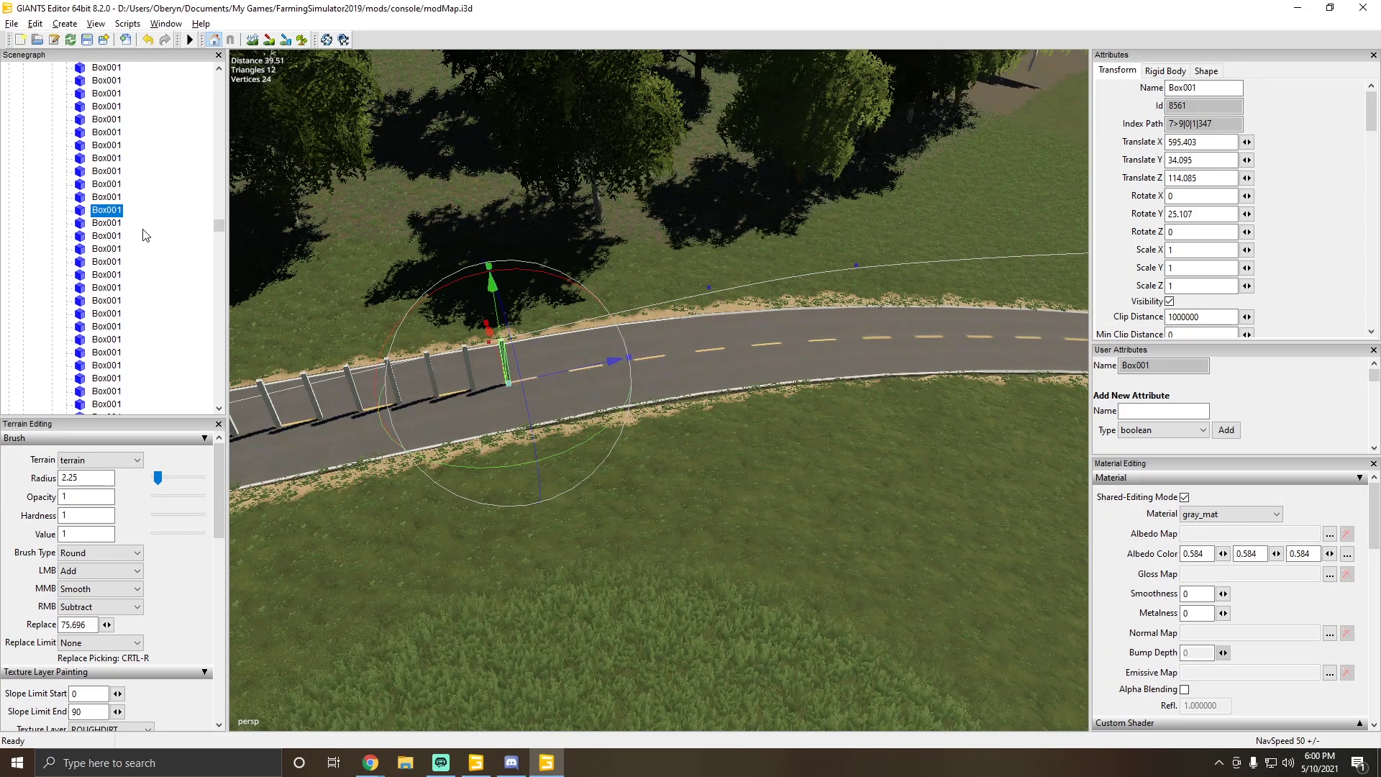
pyautogui.click(114, 240)
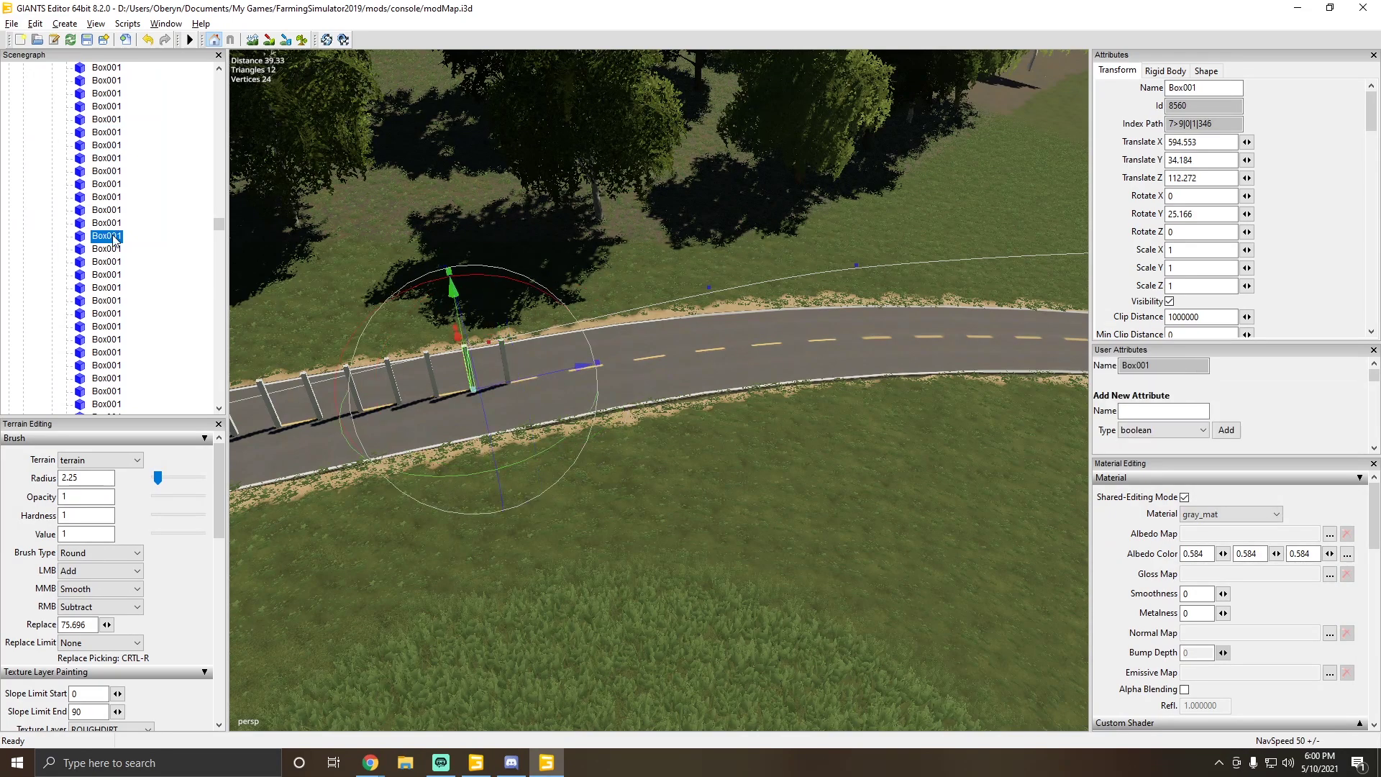
pyautogui.click(112, 223)
pyautogui.press('f')
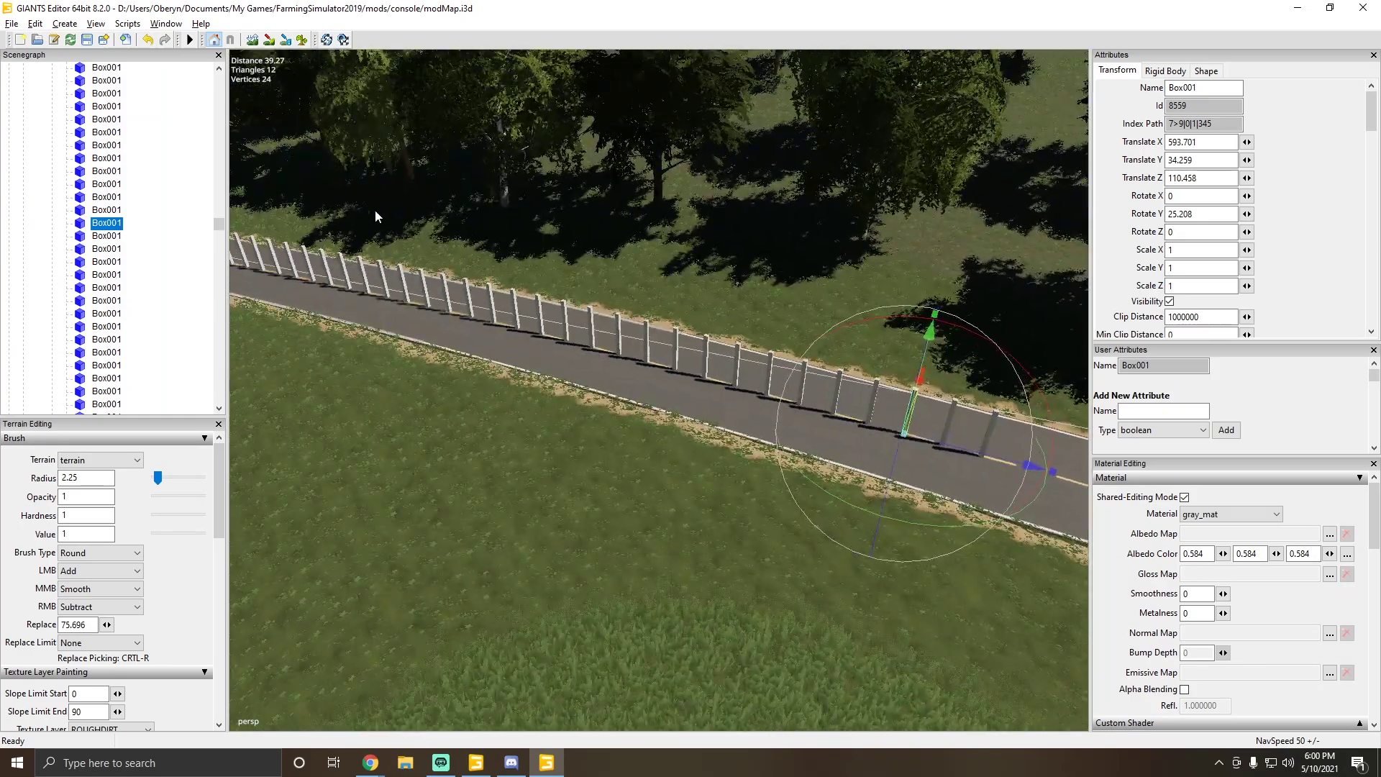
# Step: Select consecutive posts along the bend in the paved road and compare their Rotate Y values
pyautogui.press('Escape')
pyautogui.moveTo(517, 318); pyautogui.dragTo(416, 256, button='right')
pyautogui.moveTo(525, 269); pyautogui.dragTo(1134, 255, button='right')
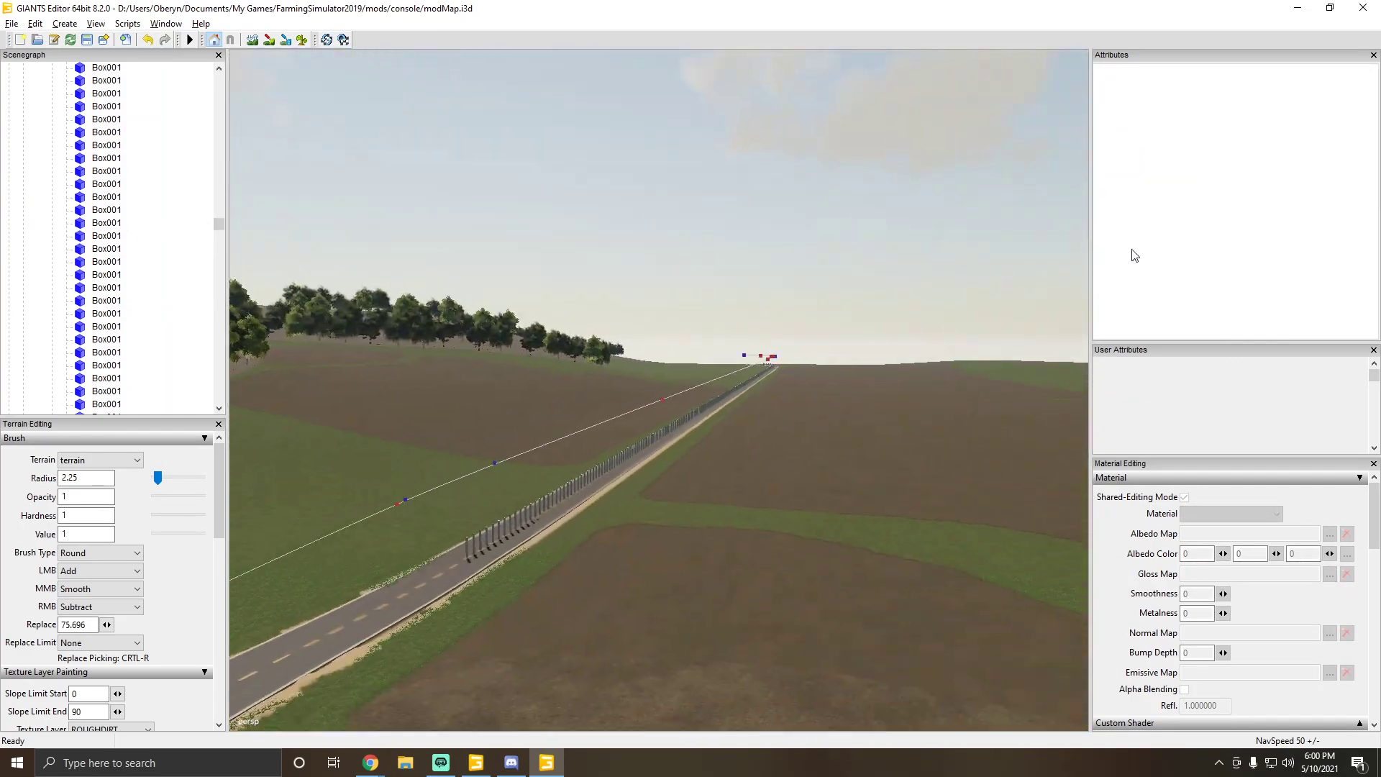
pyautogui.moveTo(872, 323); pyautogui.dragTo(466, 331, button='right')
pyautogui.click(584, 358)
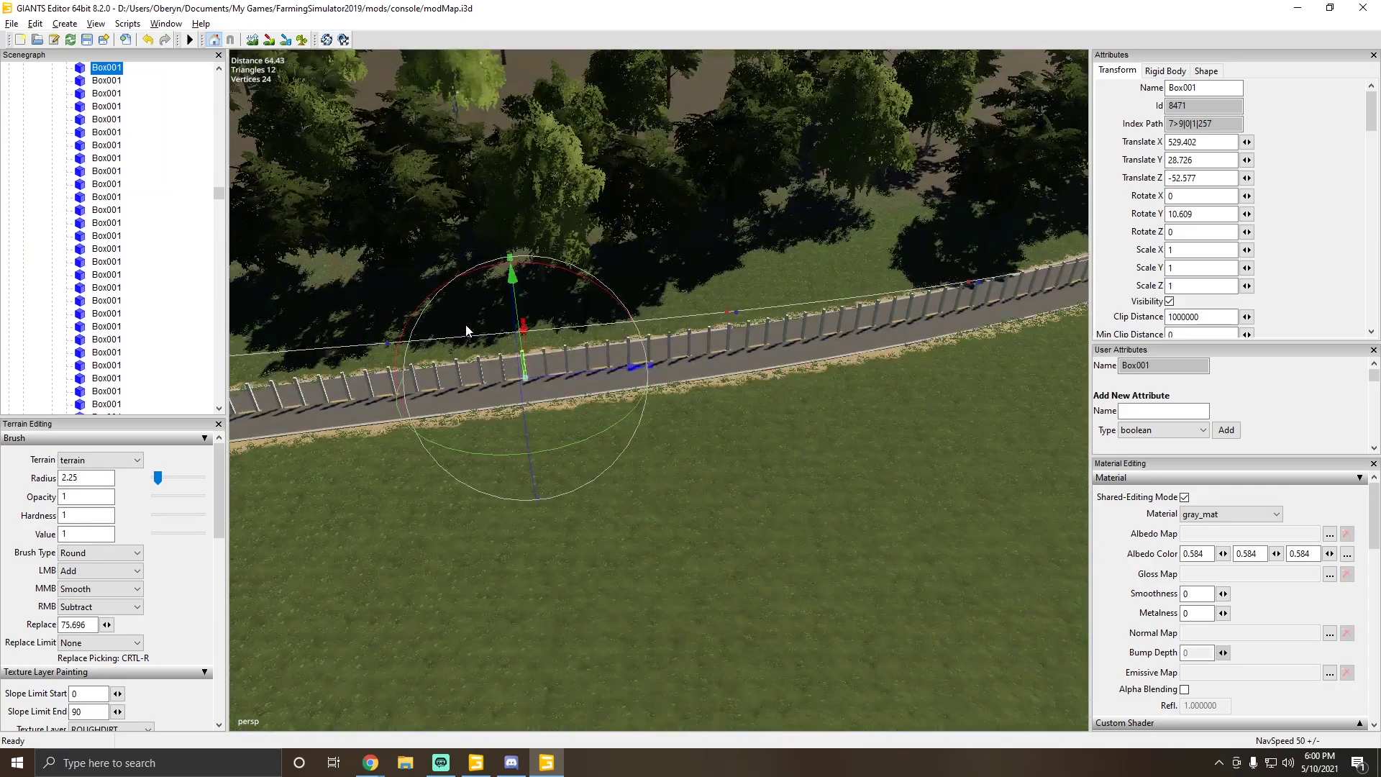
pyautogui.moveTo(227, 222); pyautogui.dragTo(243, 222)
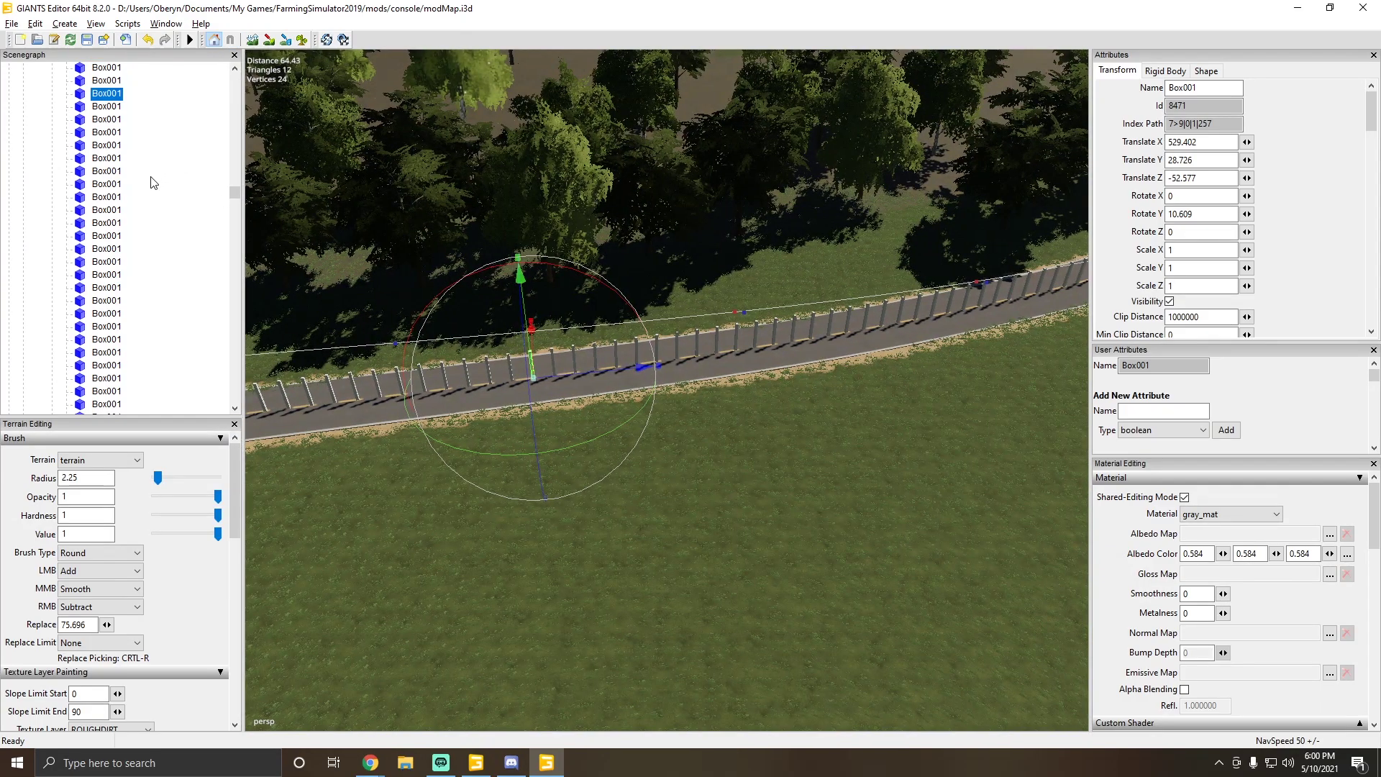
pyautogui.click(113, 106)
pyautogui.click(111, 119)
pyautogui.click(111, 132)
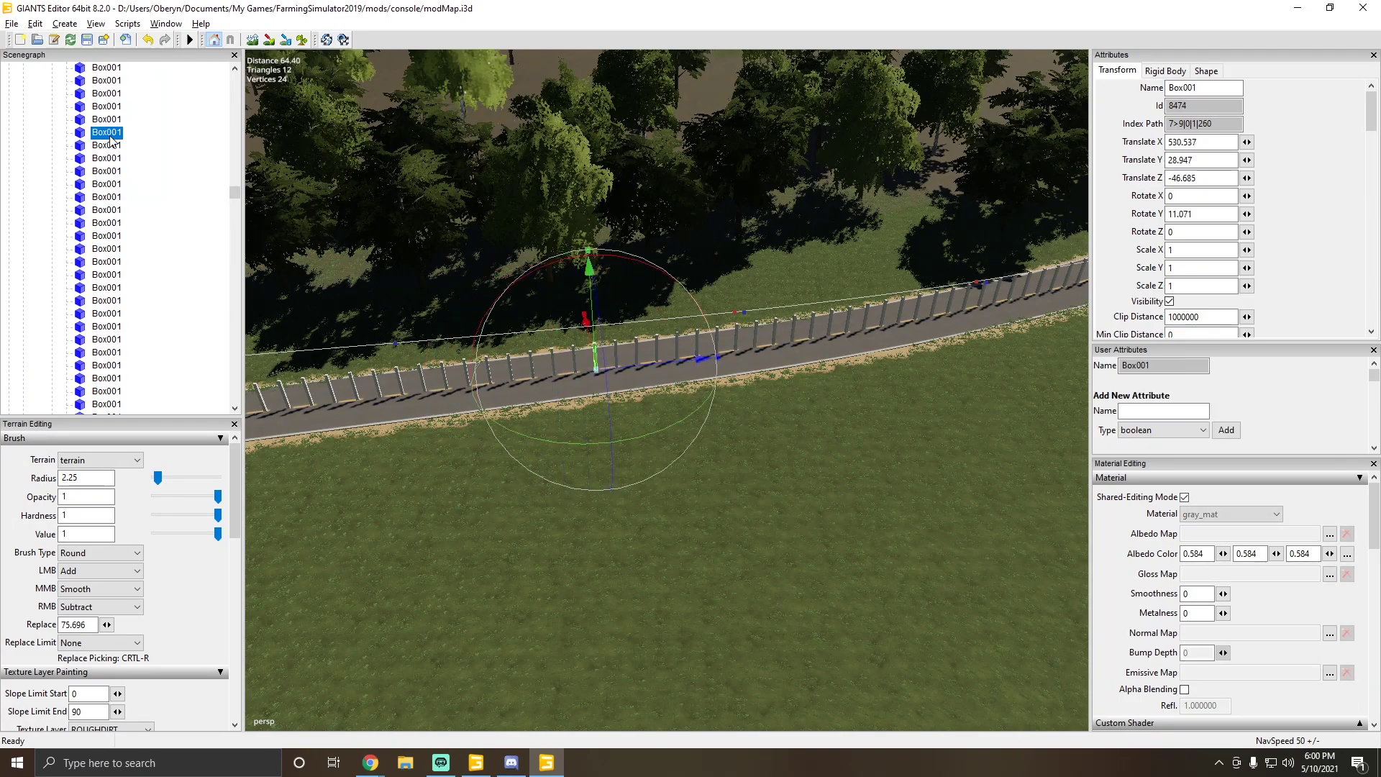
pyautogui.click(111, 145)
pyautogui.click(111, 158)
pyautogui.click(112, 171)
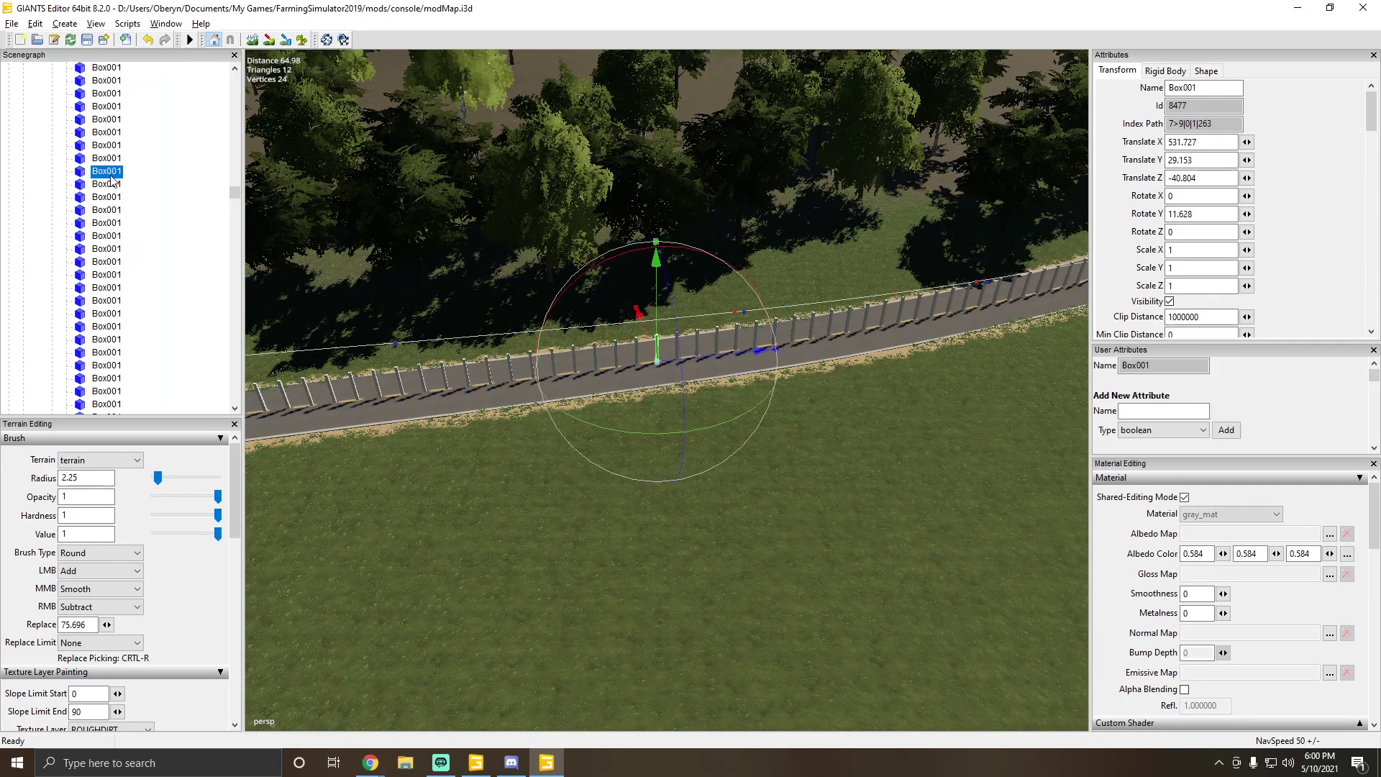
pyautogui.click(111, 184)
pyautogui.click(108, 197)
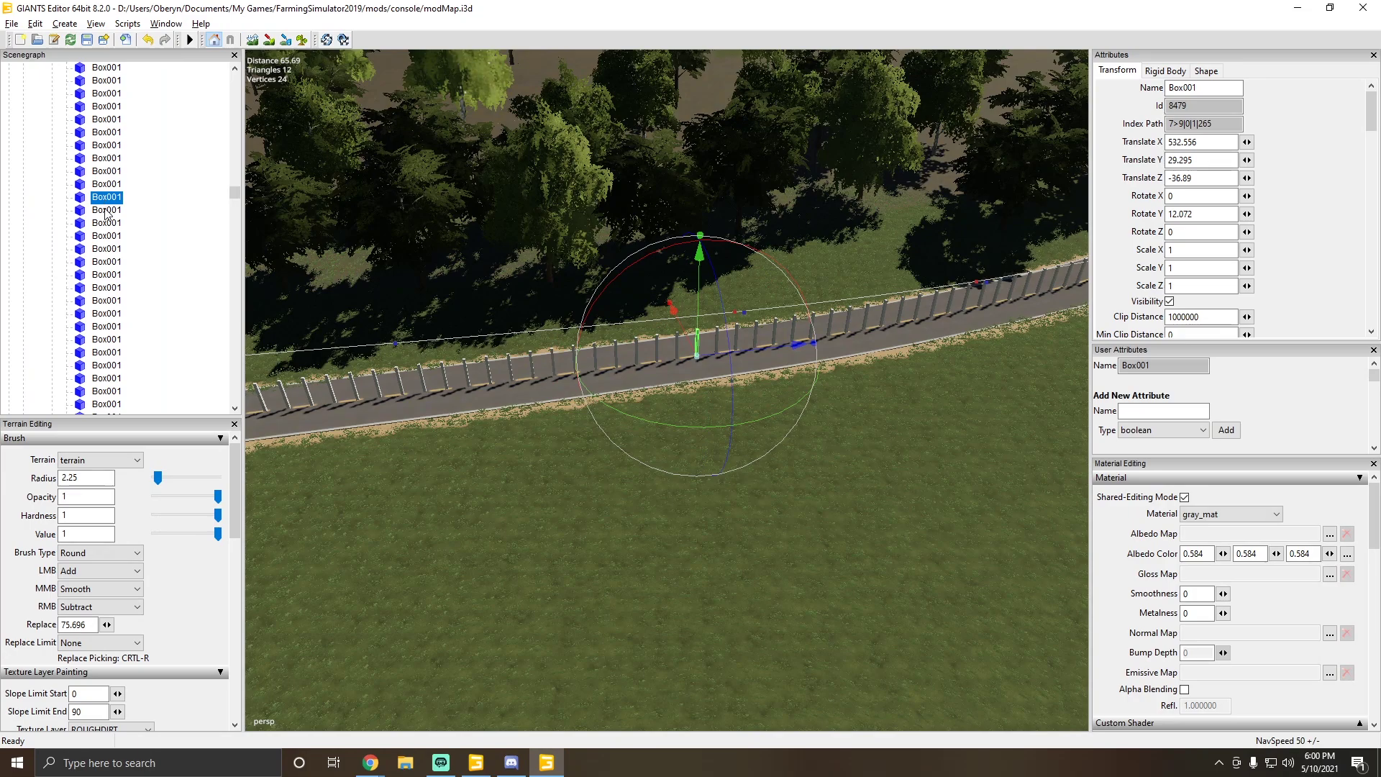
pyautogui.click(106, 211)
pyautogui.click(108, 225)
pyautogui.click(108, 237)
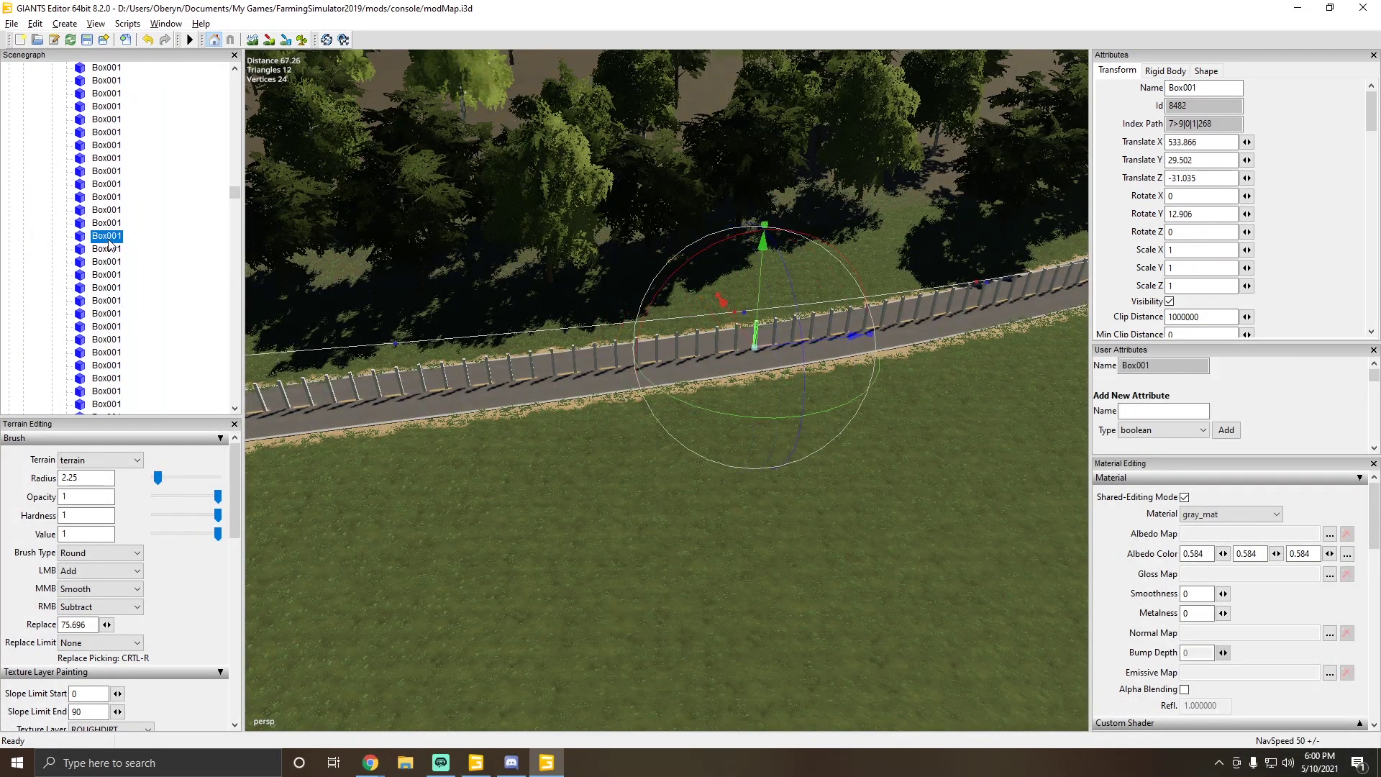
pyautogui.click(108, 250)
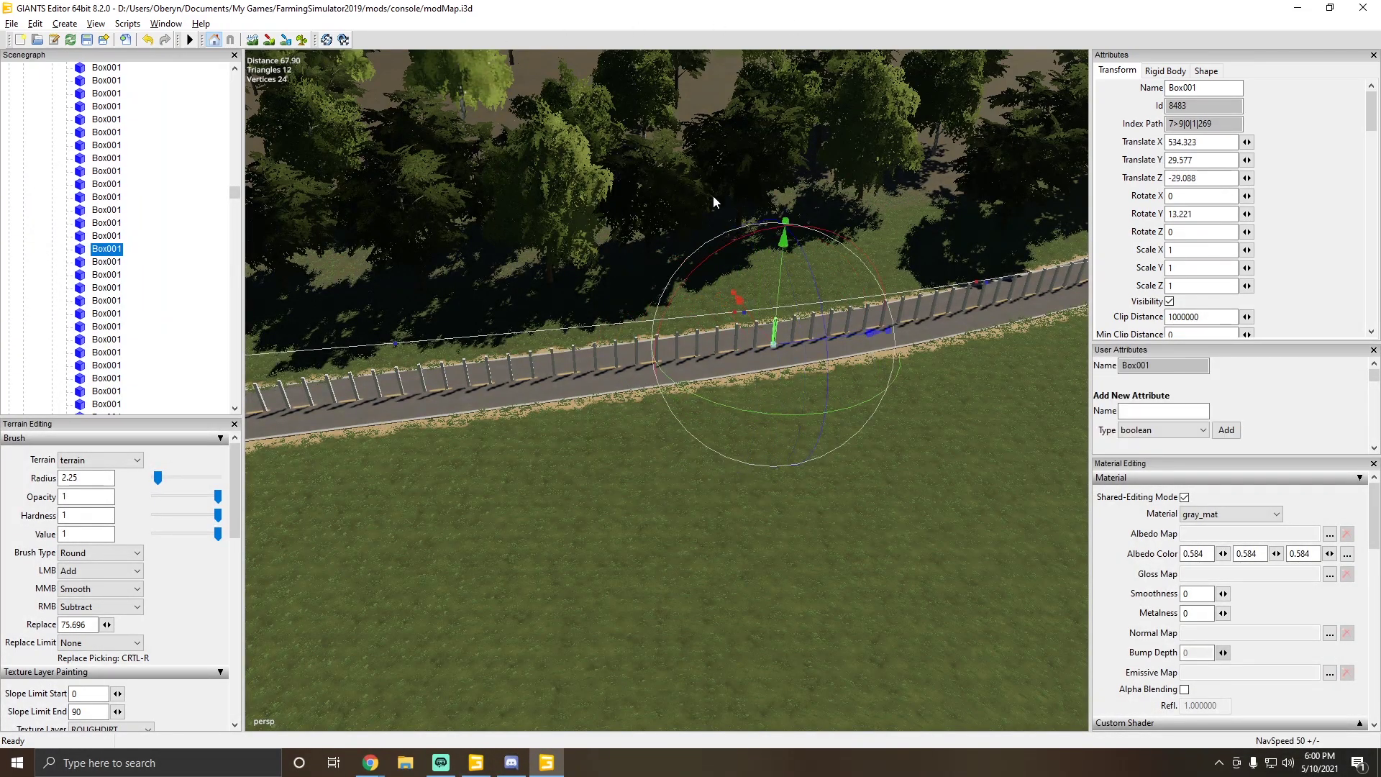
pyautogui.click(107, 274)
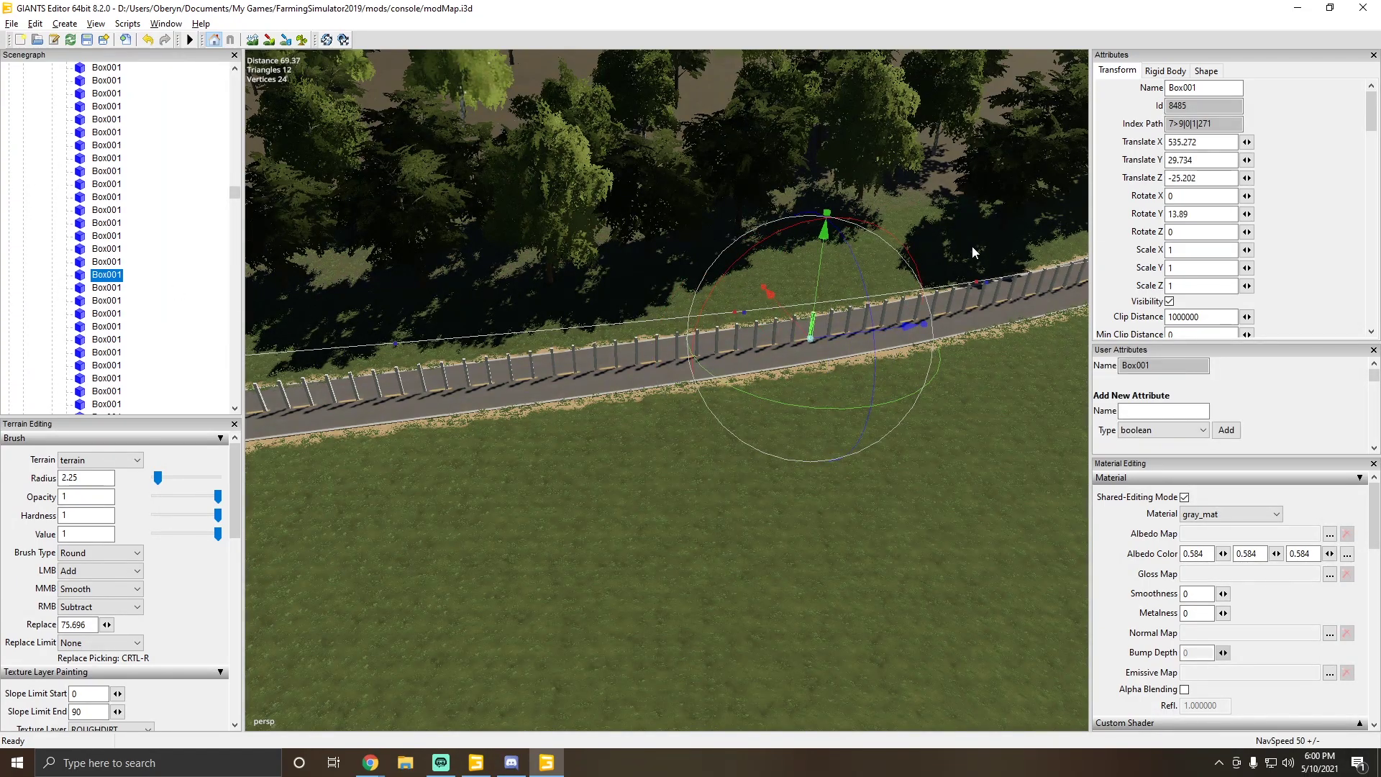
# Step: Check Rotate Y on the following posts further around the bend to see how their orientation follows the spline
pyautogui.keyDown('alt'); pyautogui.moveTo(640, 319); pyautogui.dragTo(504, 374); pyautogui.keyUp('alt')
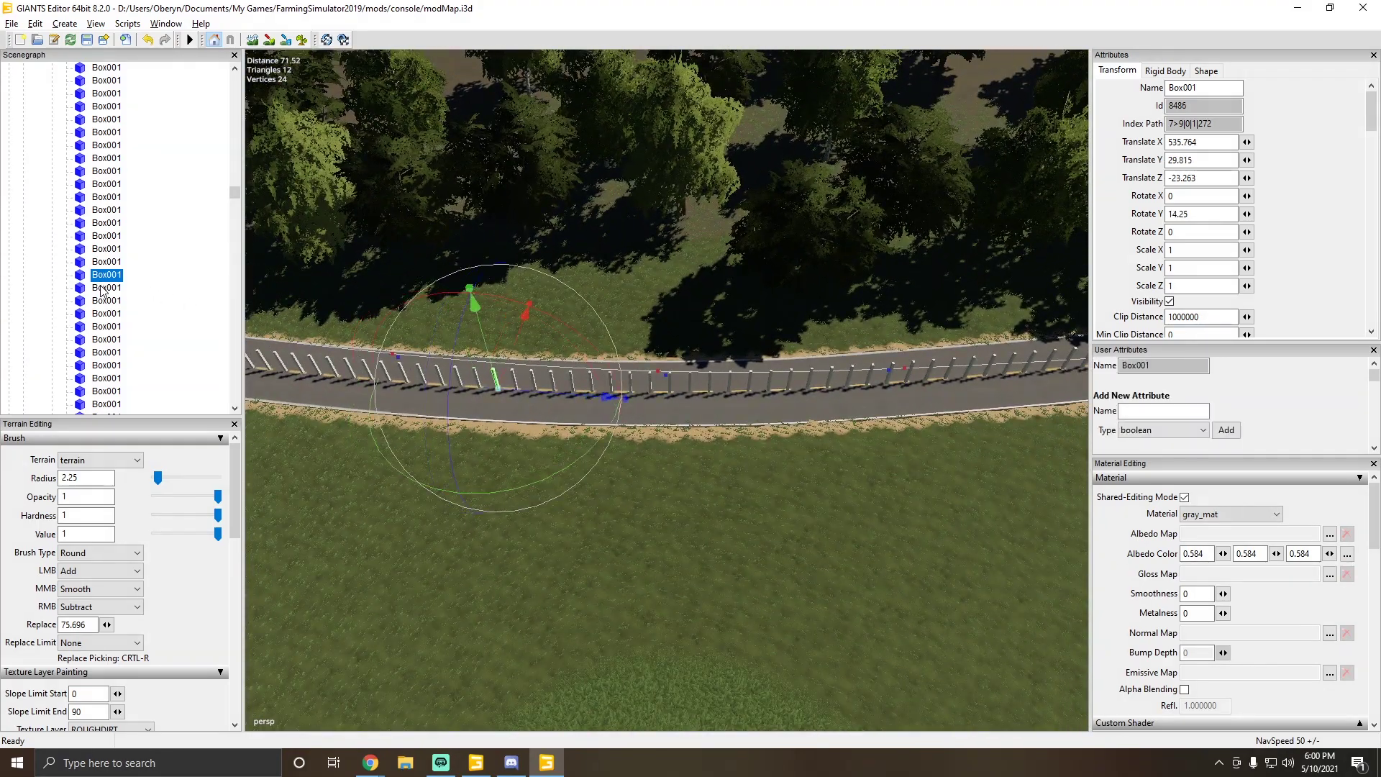
pyautogui.click(111, 289)
pyautogui.click(105, 299)
pyautogui.click(106, 313)
pyautogui.click(108, 325)
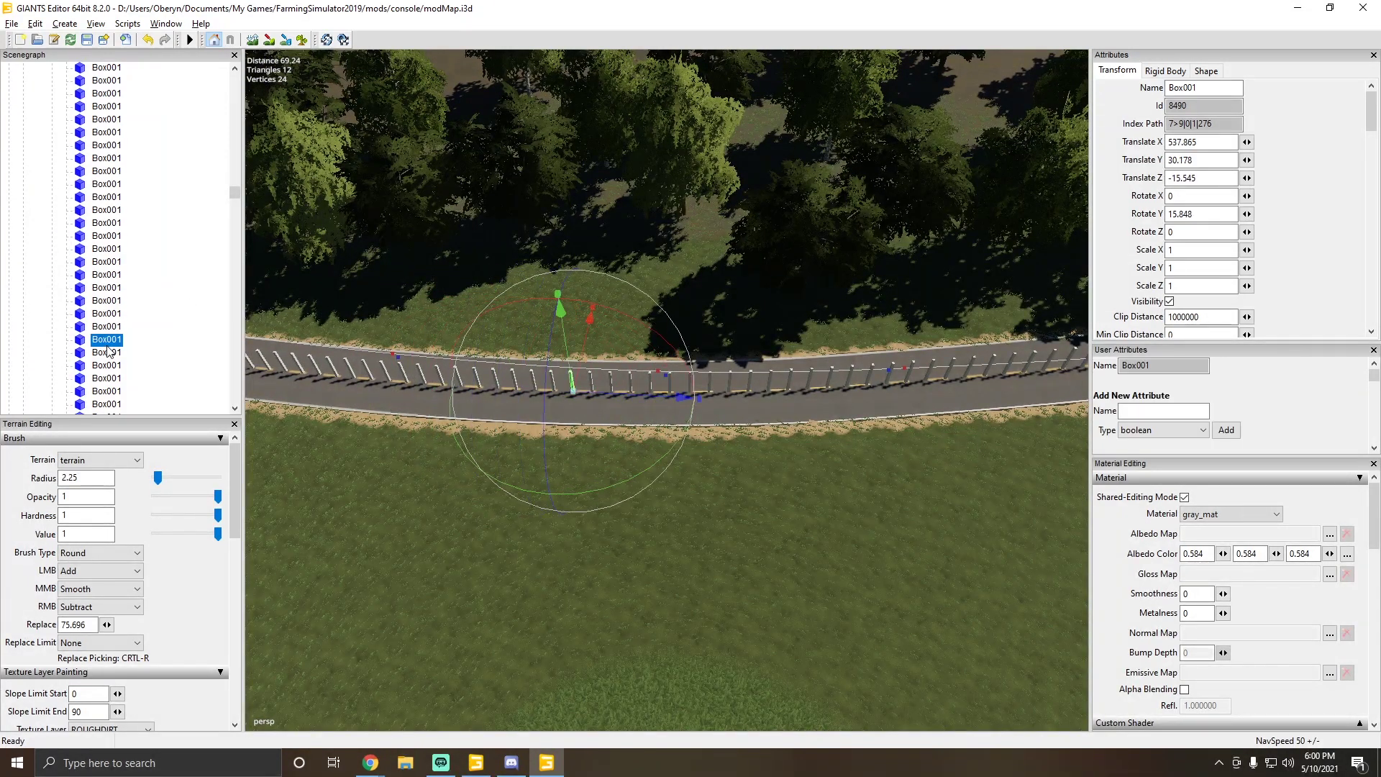
pyautogui.click(109, 339)
pyautogui.click(108, 365)
pyautogui.click(109, 390)
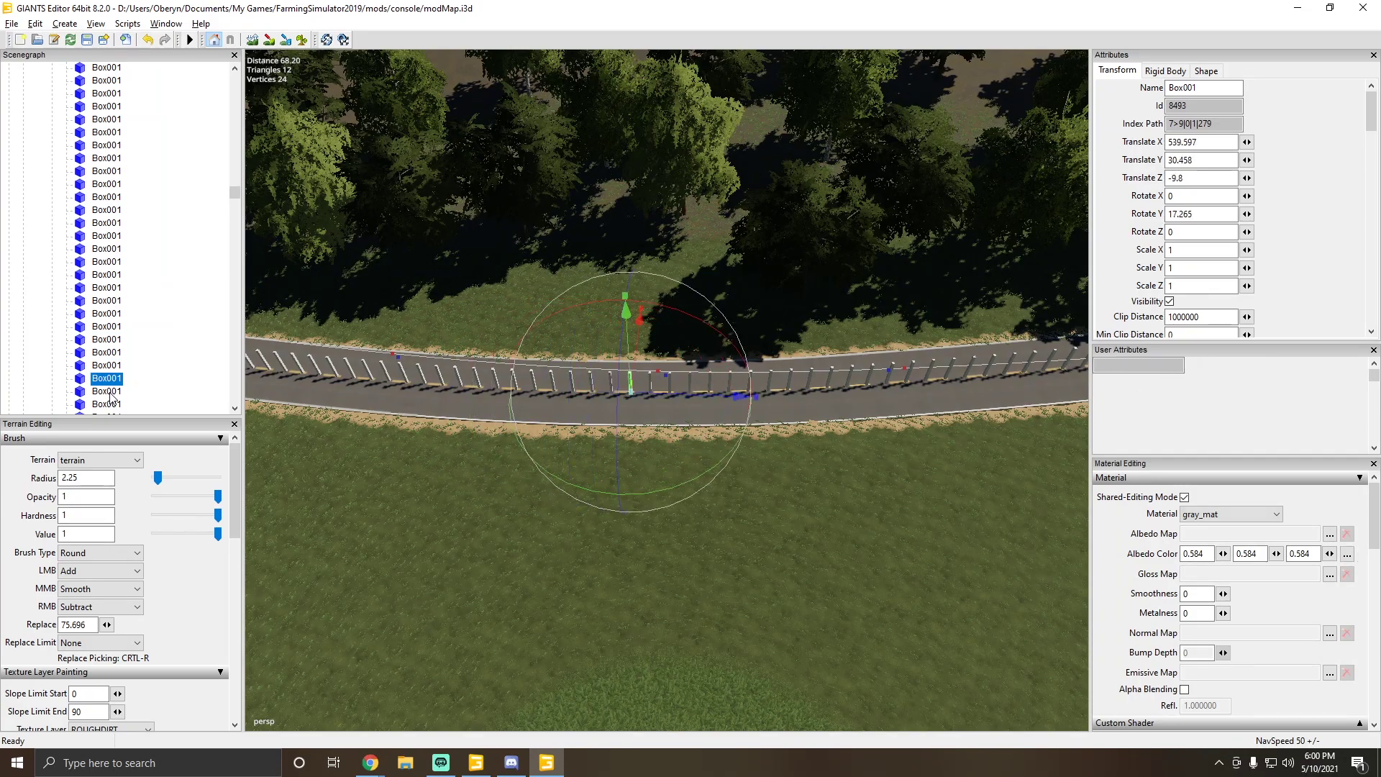
pyautogui.keyDown('alt'); pyautogui.moveTo(349, 379); pyautogui.dragTo(509, 308); pyautogui.keyUp('alt')
pyautogui.scroll(-3, 510, 309)
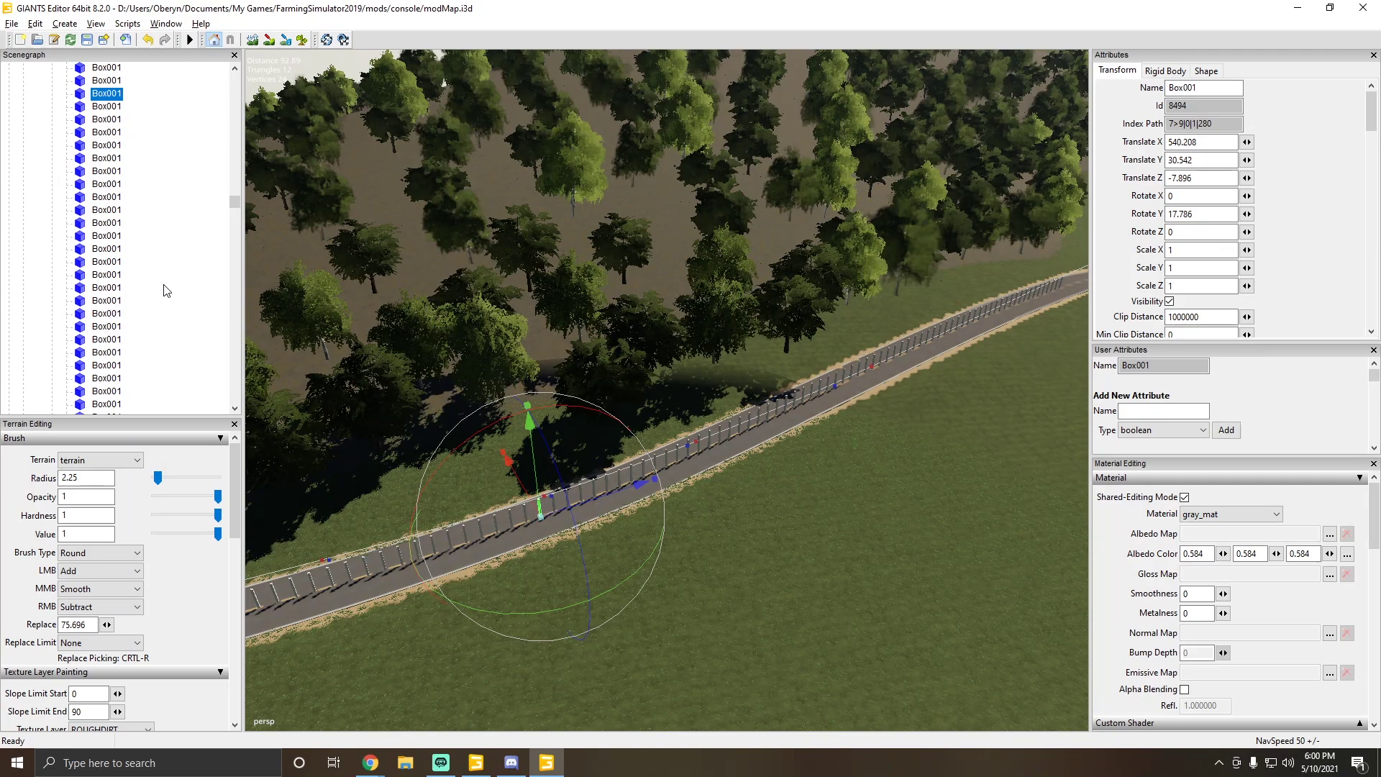
pyautogui.click(100, 119)
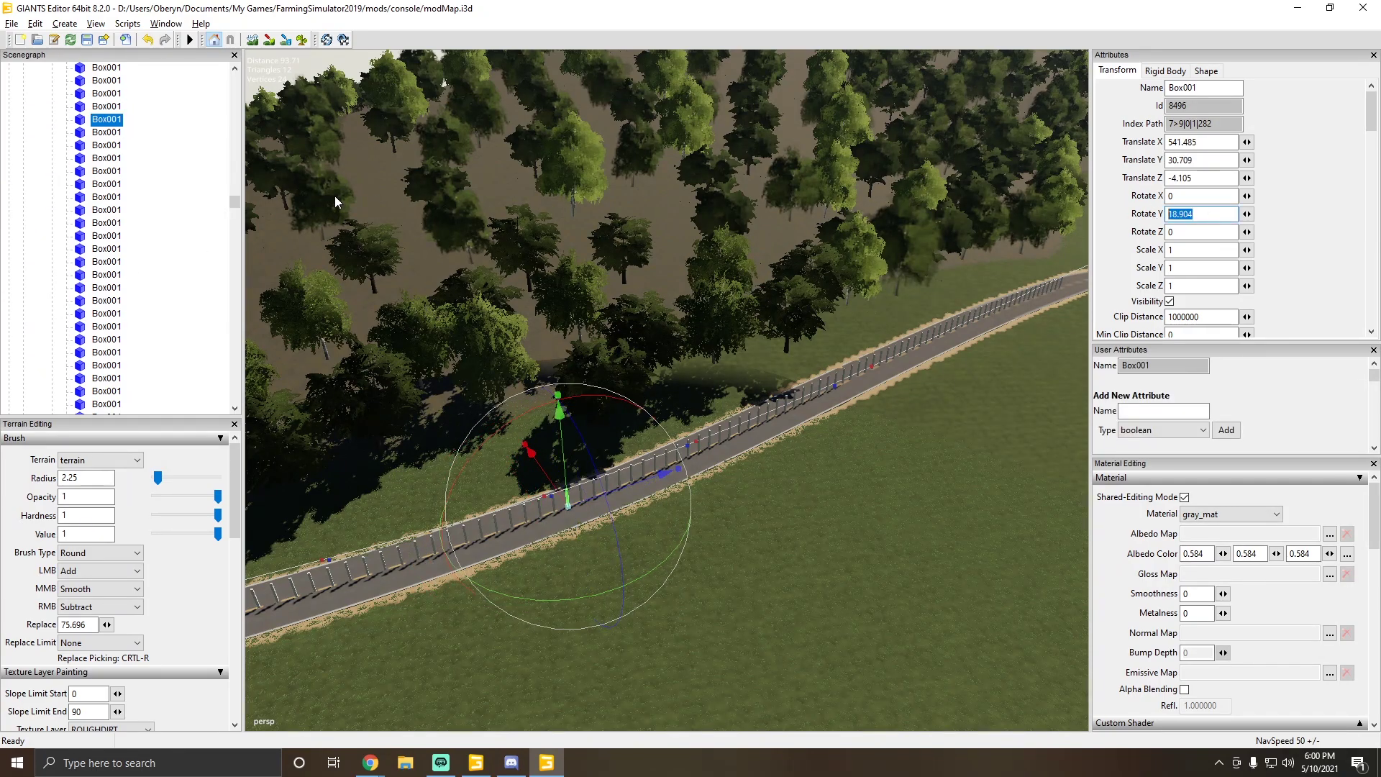
pyautogui.click(104, 133)
pyautogui.click(108, 156)
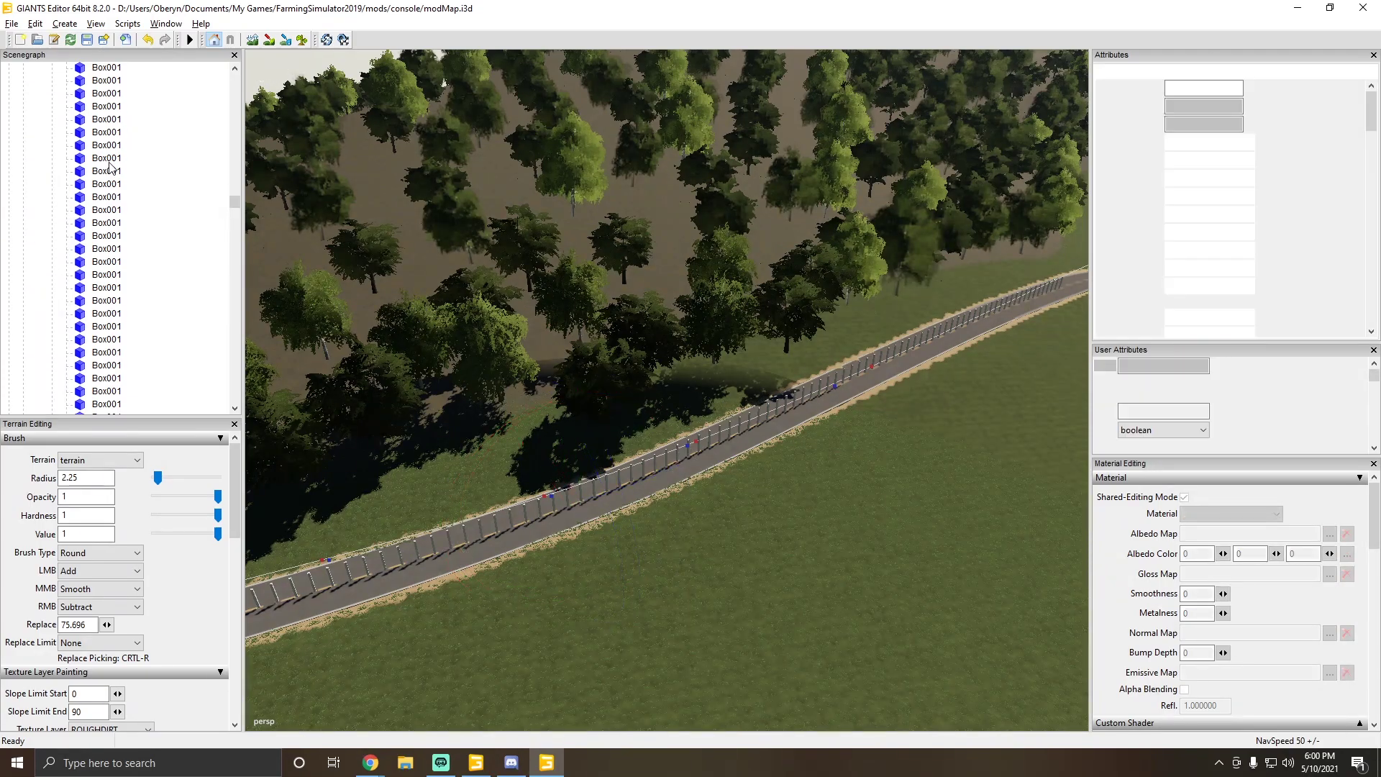
# Step: Switch to the mapDE.i3d editor window and inspect where the post row dips across the dirt path
pyautogui.click(1290, 10)
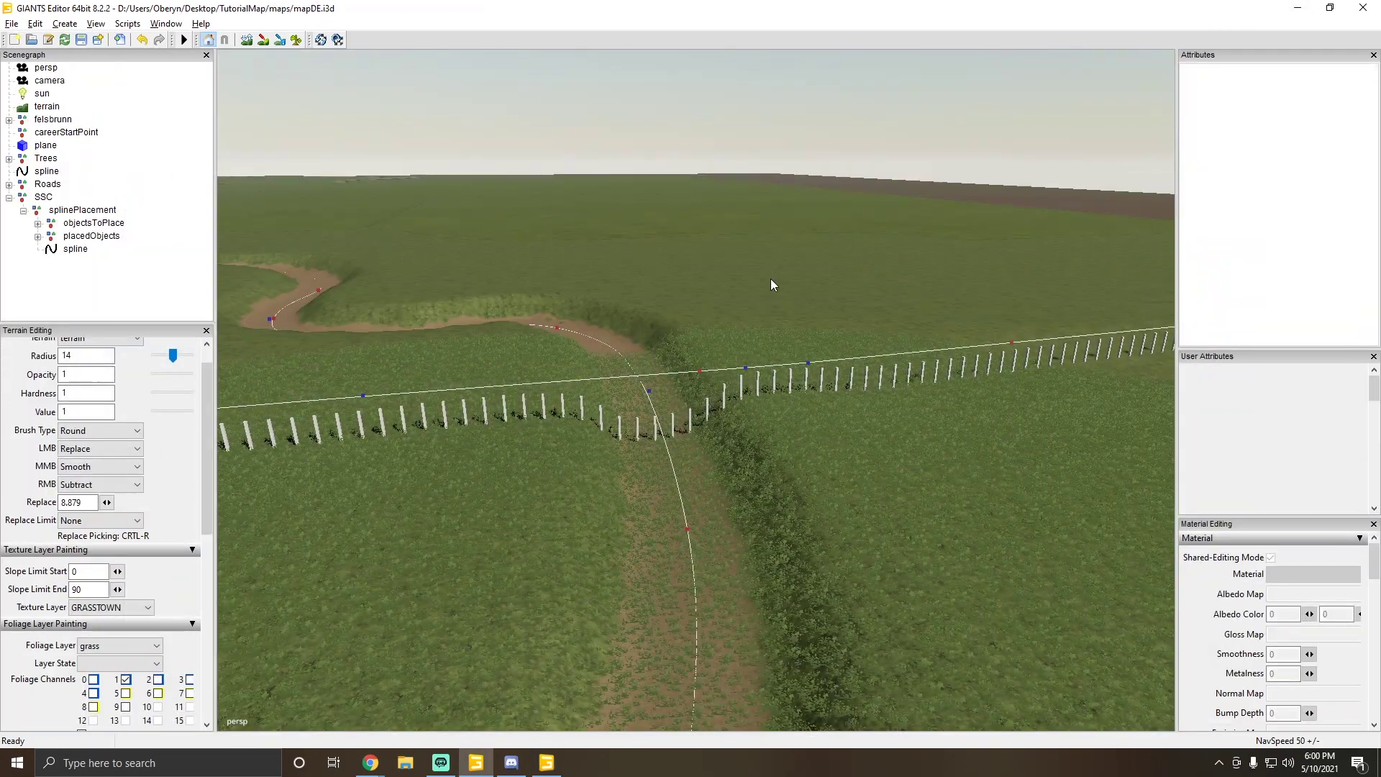
pyautogui.scroll(5, 784, 234)
pyautogui.keyDown('alt'); pyautogui.moveTo(770, 278); pyautogui.dragTo(515, 307); pyautogui.keyUp('alt')
pyautogui.scroll(5, 594, 362)
pyautogui.scroll(3, 646, 256)
pyautogui.scroll(-8, 743, 319)
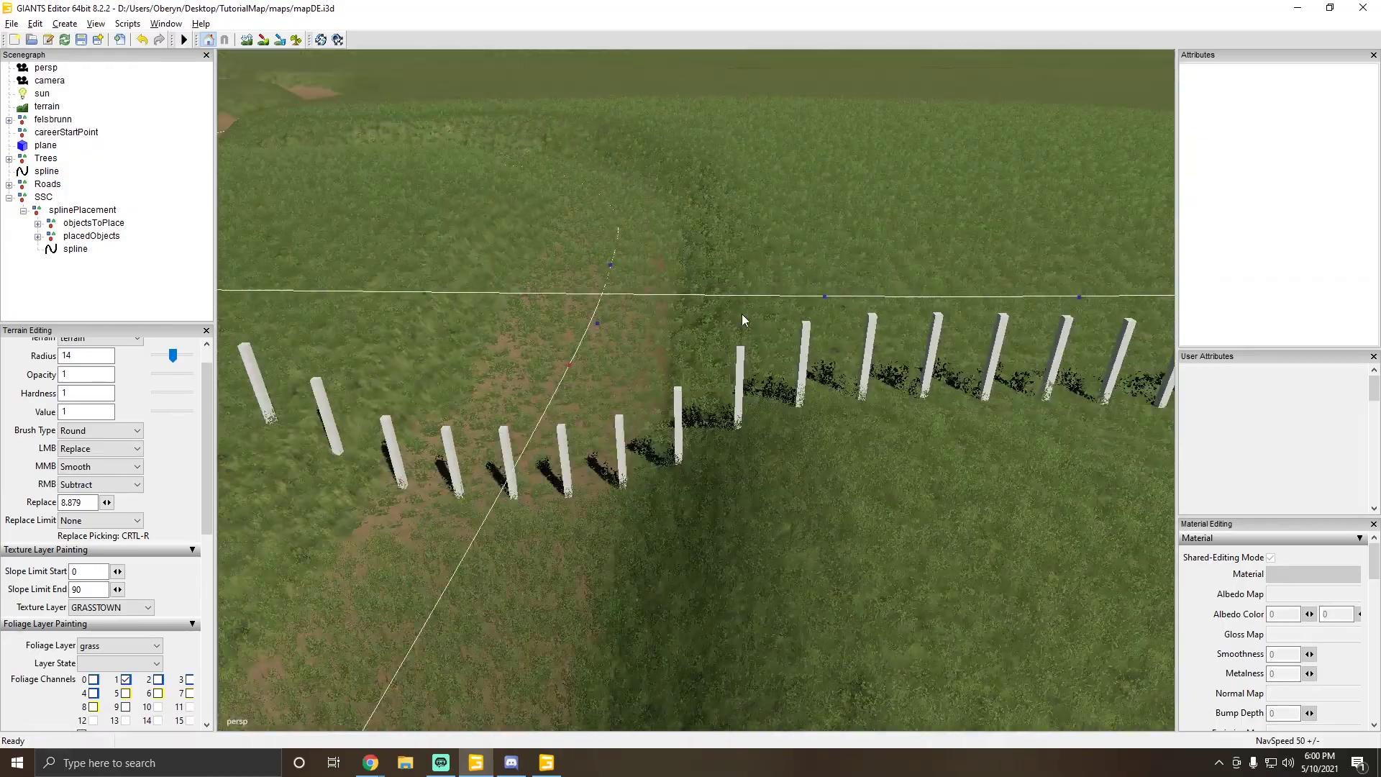
# Step: Delete the two posts on the grassy bank beside the dirt path, starting with the one at Translate X 566.816
pyautogui.click(807, 350)
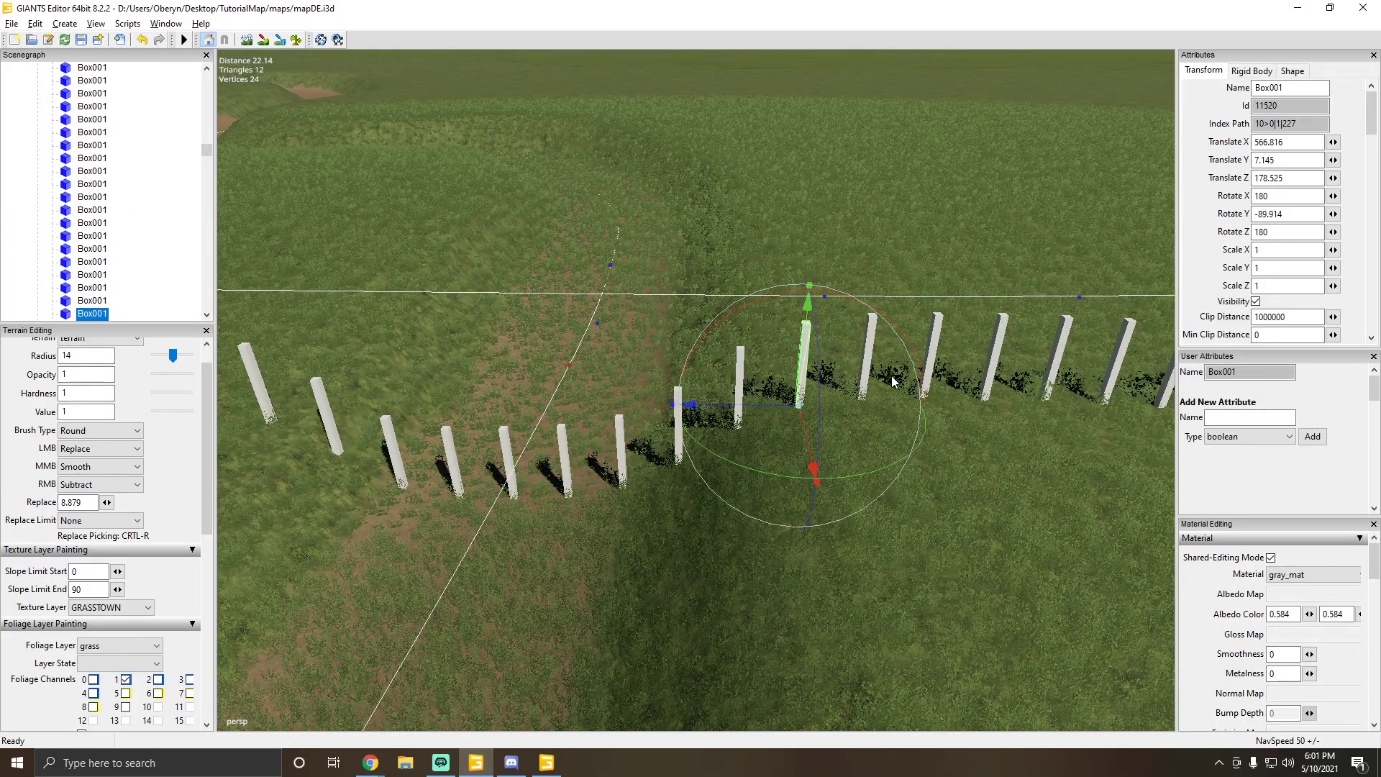
pyautogui.keyDown('alt'); pyautogui.moveTo(676, 374); pyautogui.dragTo(705, 335); pyautogui.keyUp('alt')
pyautogui.scroll(3, 709, 353)
pyautogui.press('Delete')
pyautogui.click(719, 375)
pyautogui.press('Delete')
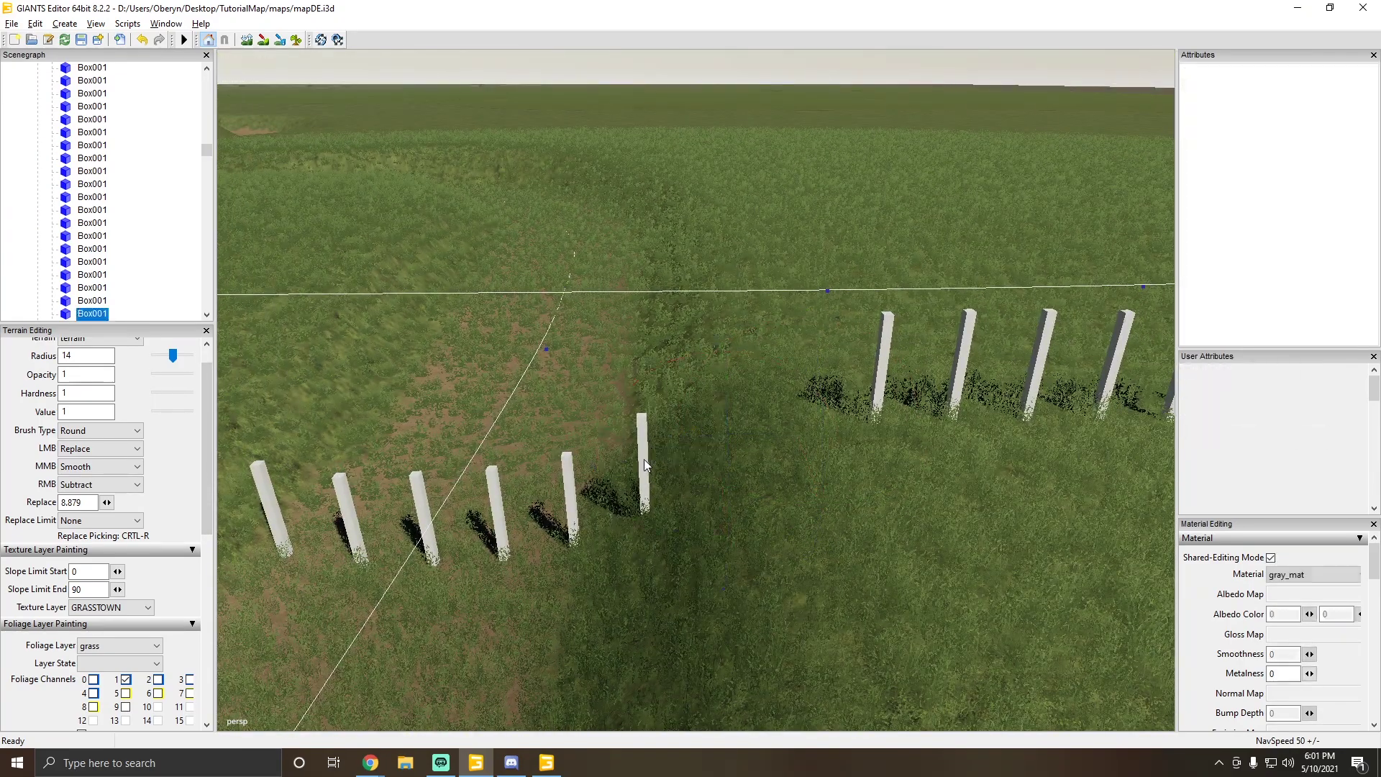
# Step: Delete the six remaining posts that stand in the dip across the dirt path
pyautogui.click(645, 458)
pyautogui.press('Delete')
pyautogui.click(568, 477)
pyautogui.press('Delete')
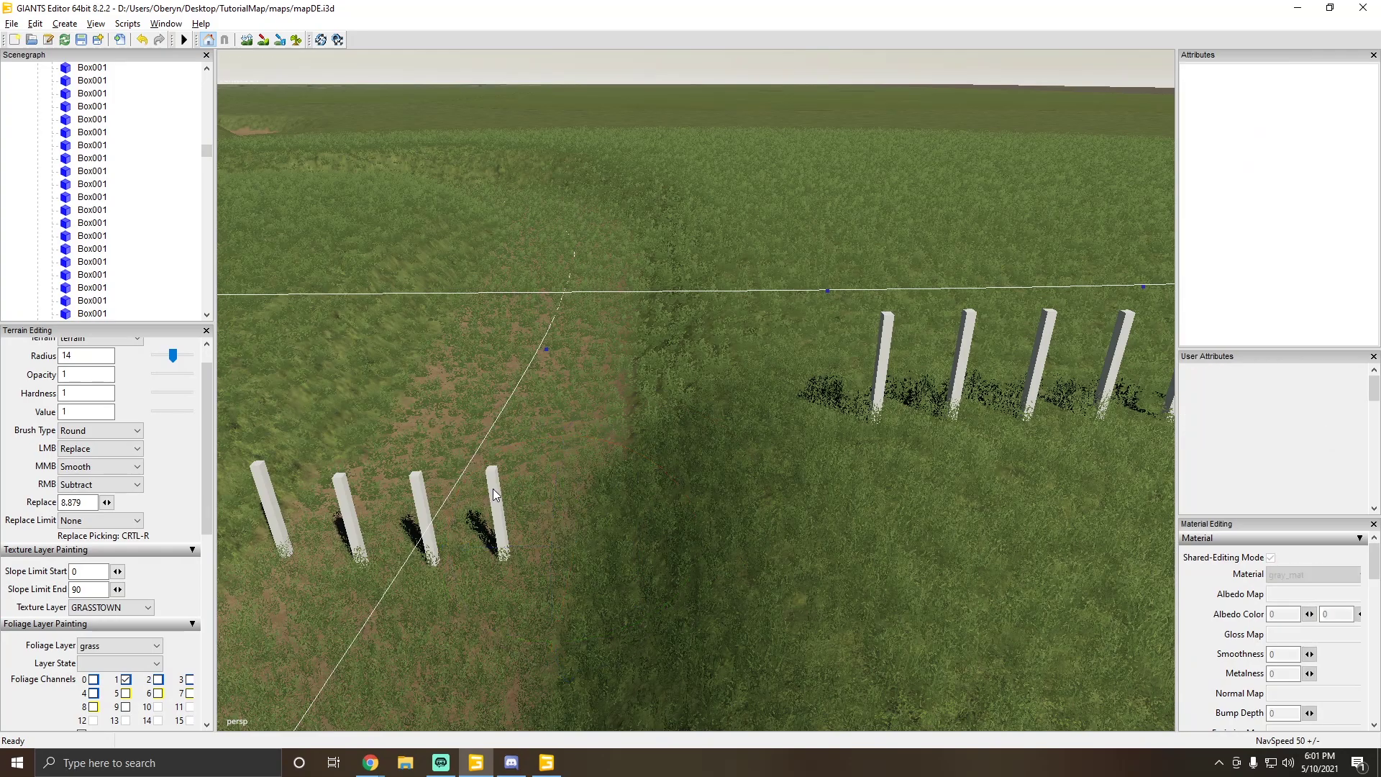
pyautogui.click(493, 489)
pyautogui.press('Delete')
pyautogui.click(416, 486)
pyautogui.press('Delete')
pyautogui.click(348, 494)
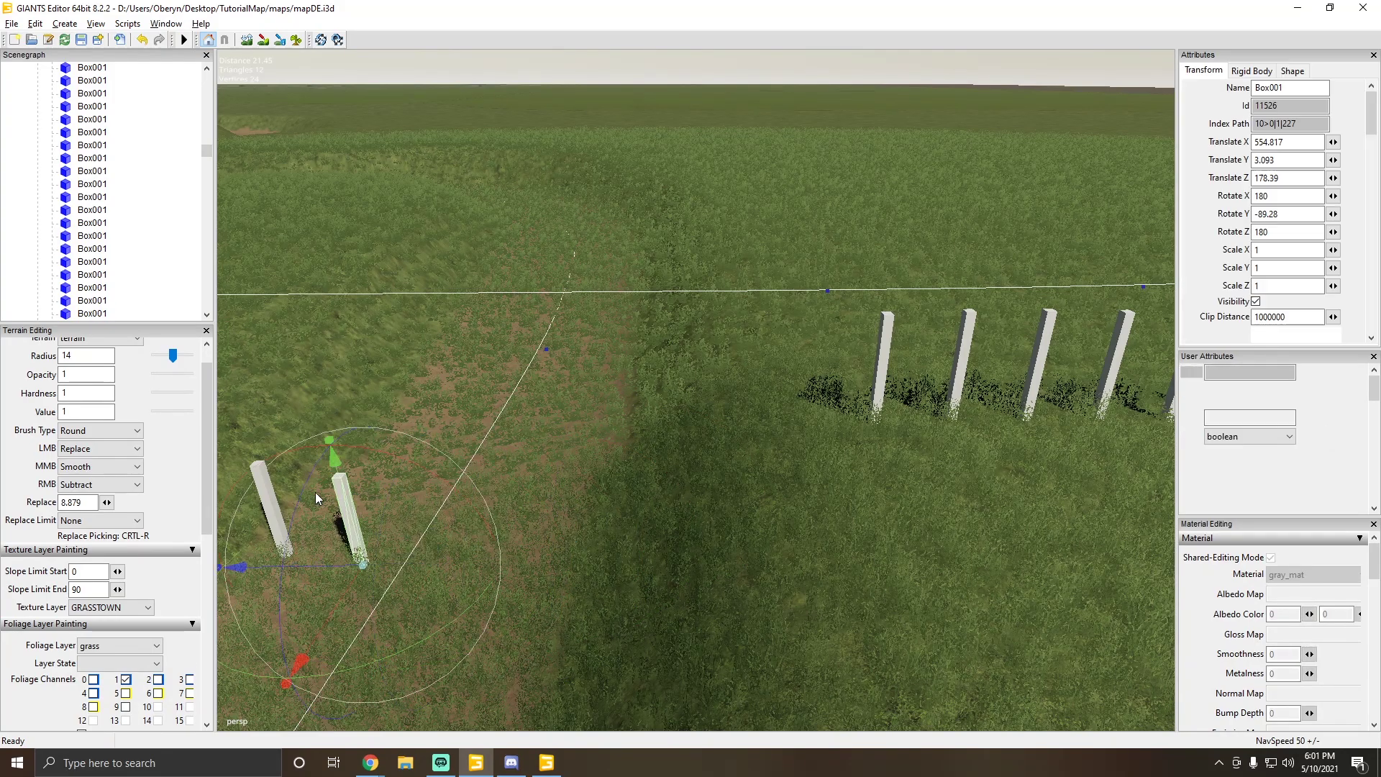
pyautogui.press('Delete')
pyautogui.click(266, 482)
pyautogui.press('Delete')
# Step: Delete the four posts at the near end of the row on the opposite side of the dirt path
pyautogui.keyDown('alt'); pyautogui.moveTo(589, 425); pyautogui.dragTo(770, 469); pyautogui.keyUp('alt')
pyautogui.click(770, 469)
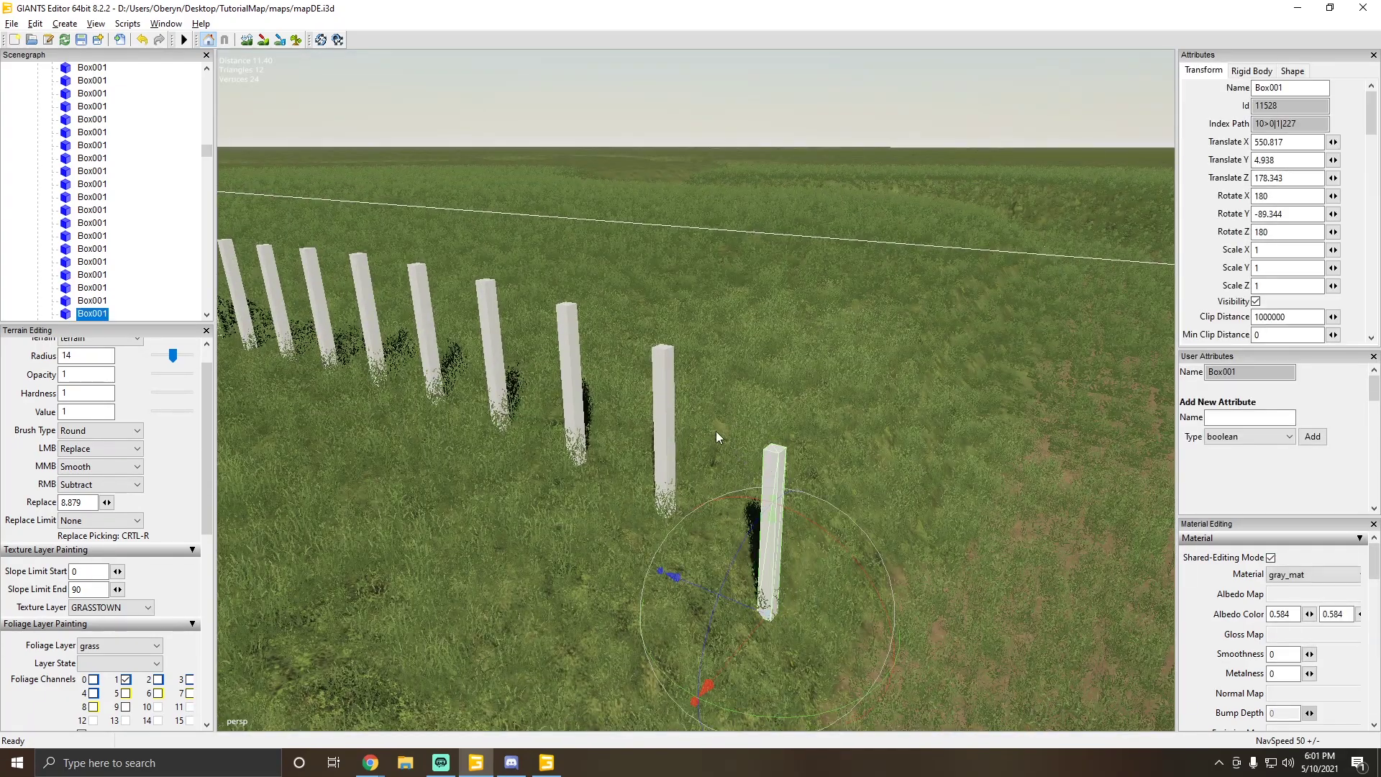
pyautogui.press('Delete')
pyautogui.click(657, 384)
pyautogui.press('Delete')
pyautogui.click(571, 351)
pyautogui.press('Delete')
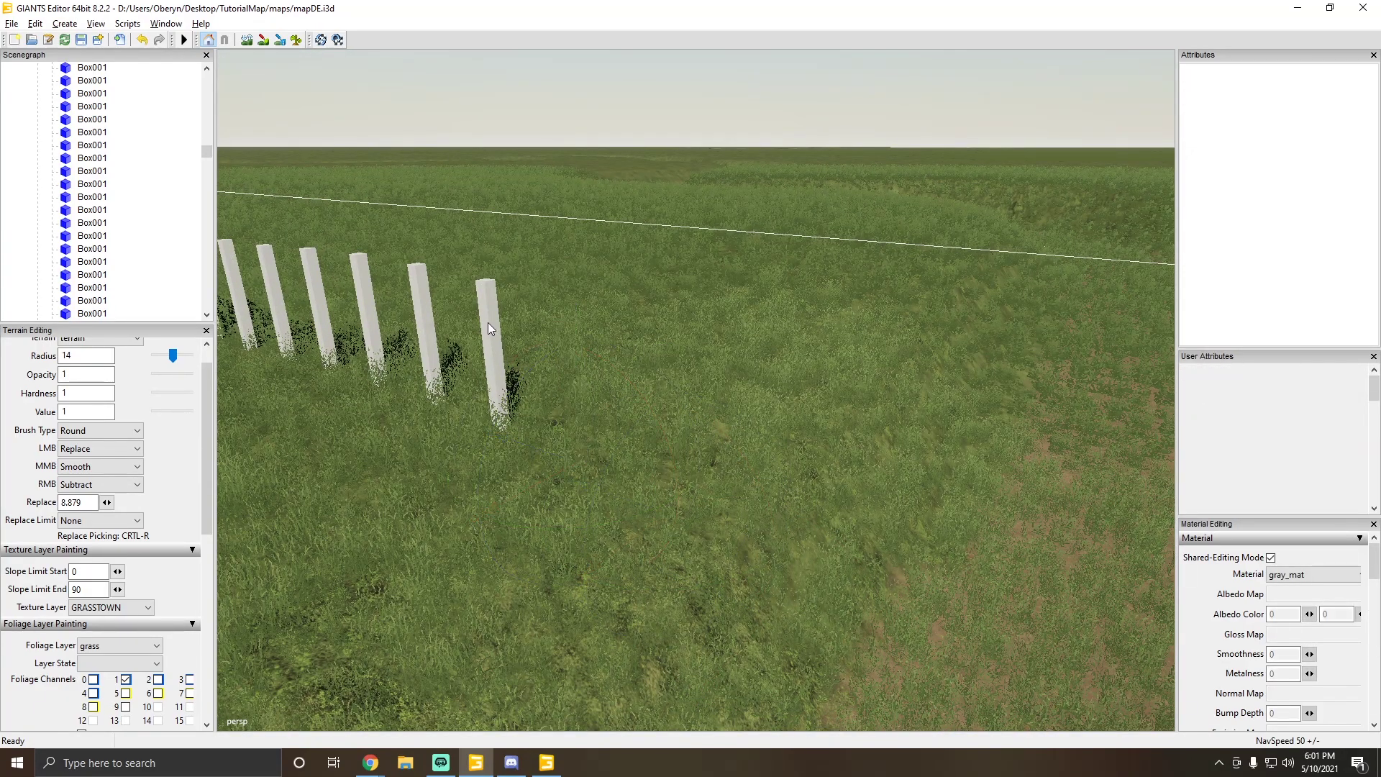
pyautogui.click(486, 320)
pyautogui.press('Delete')
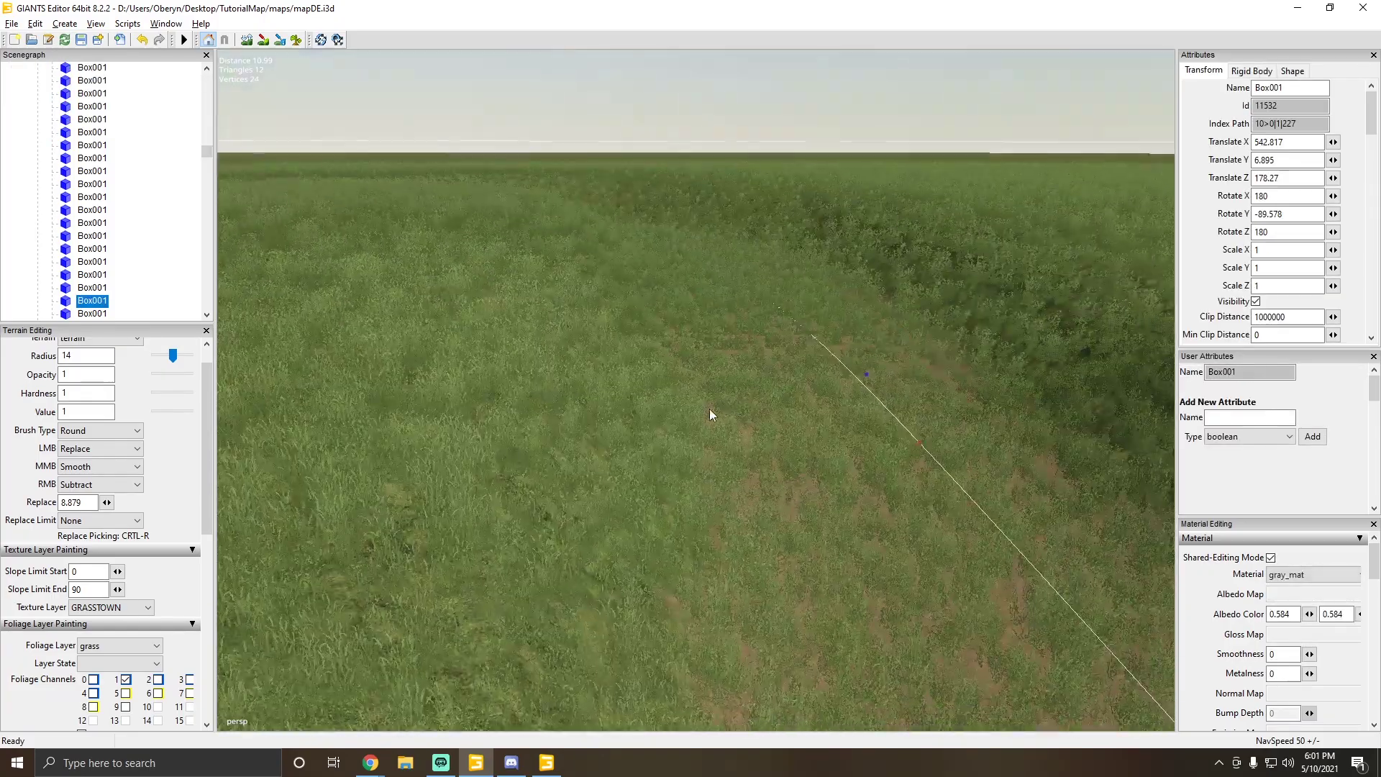
# Step: Examine the gap over the dirt path and the posts bordering it, then inspect the base of the one at Translate X 568.816
pyautogui.keyDown('alt'); pyautogui.moveTo(709, 408); pyautogui.dragTo(716, 400); pyautogui.keyUp('alt')
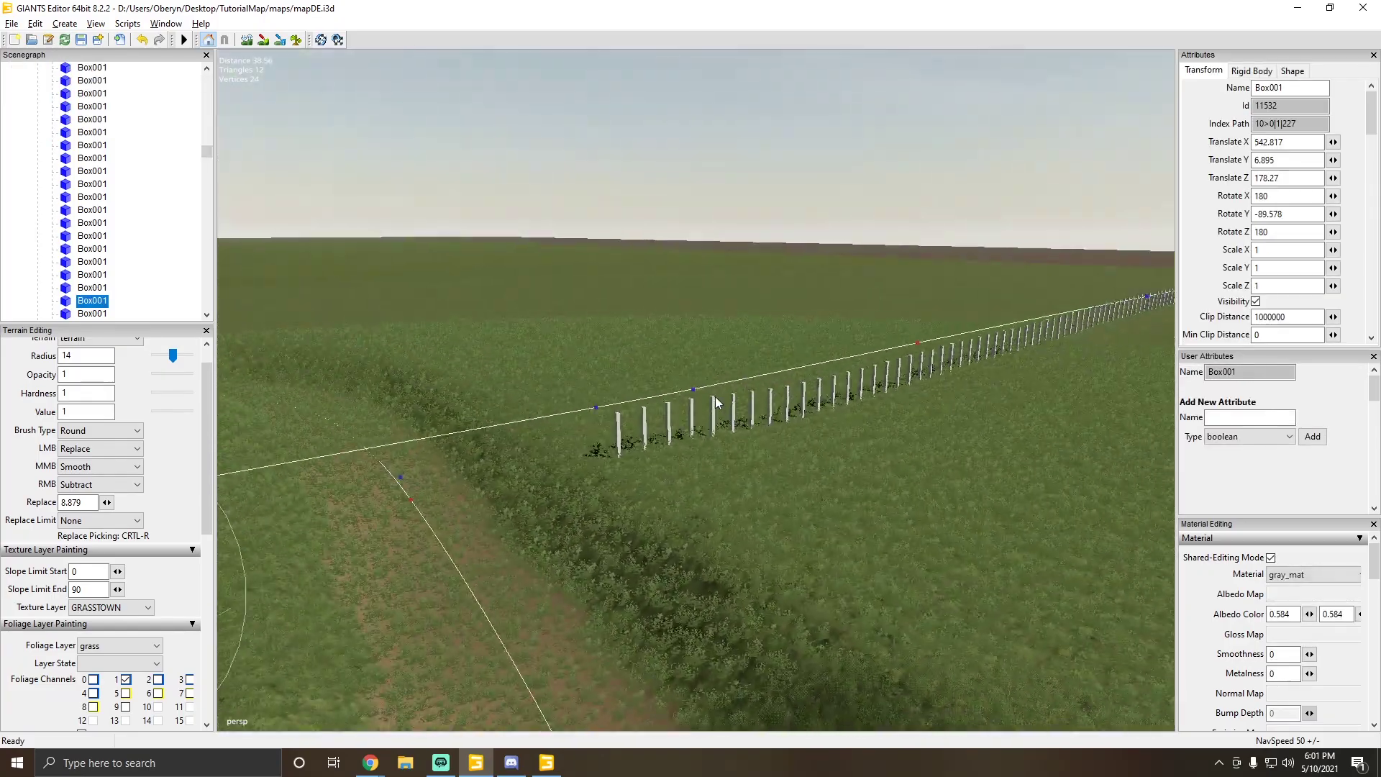
pyautogui.scroll(4, 727, 382)
pyautogui.keyDown('alt'); pyautogui.moveTo(748, 355); pyautogui.dragTo(632, 395); pyautogui.keyUp('alt')
pyautogui.scroll(-5, 662, 368)
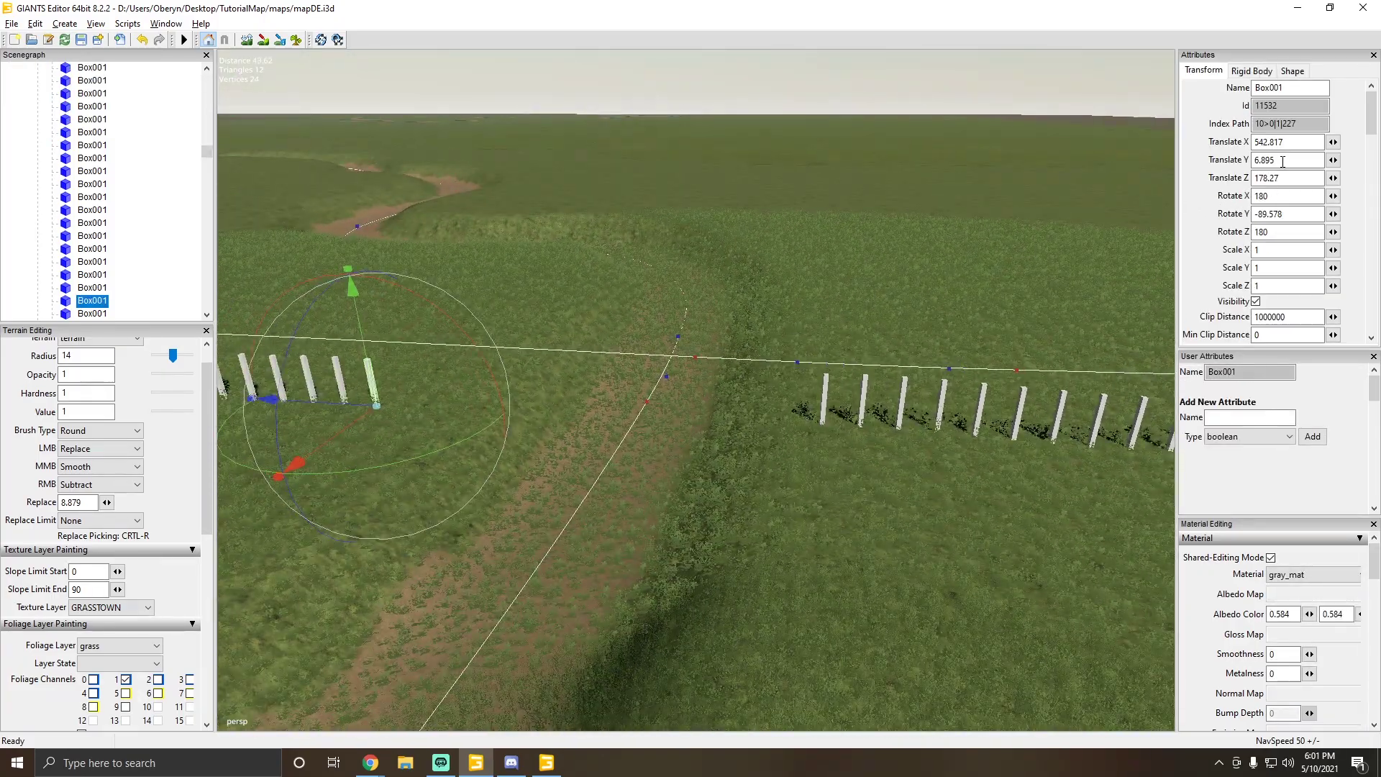
pyautogui.scroll(5, 817, 305)
pyautogui.click(798, 324)
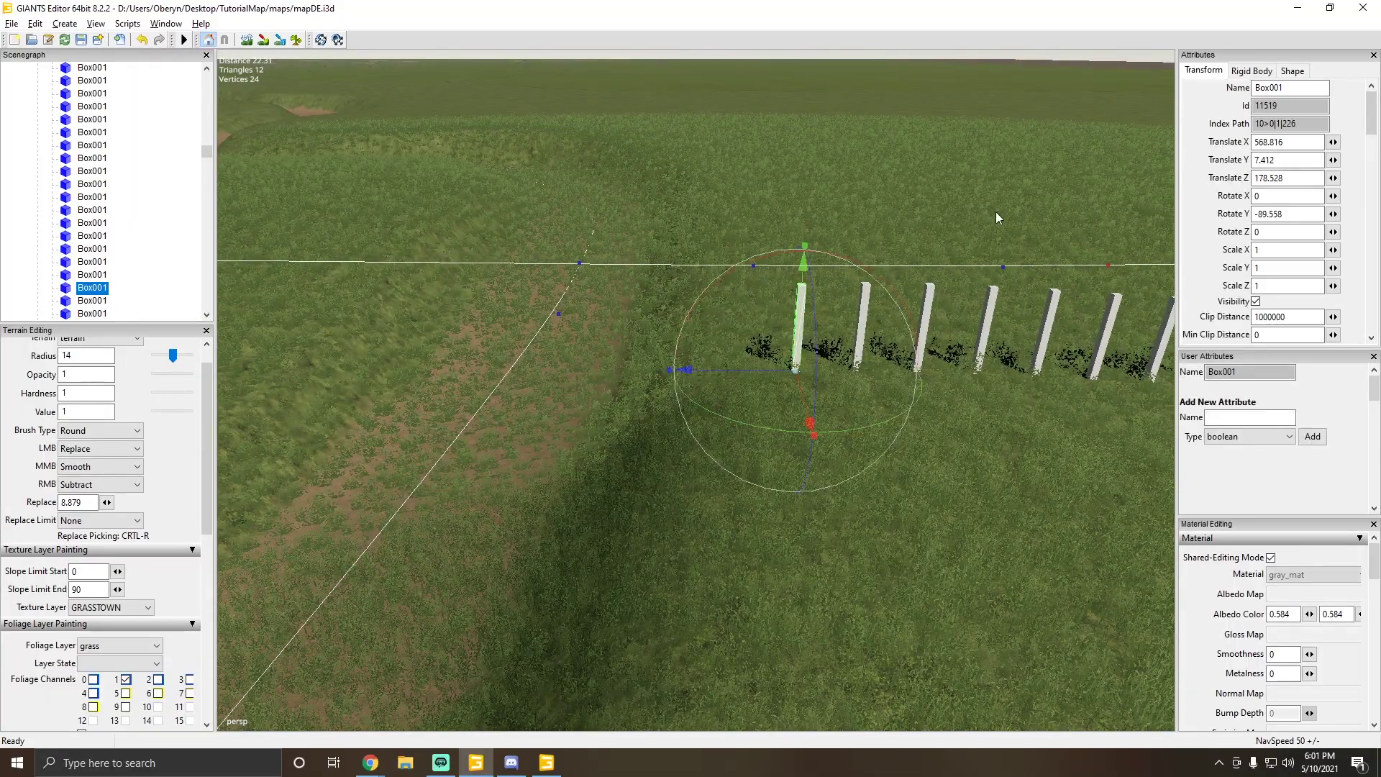
pyautogui.scroll(8, 899, 259)
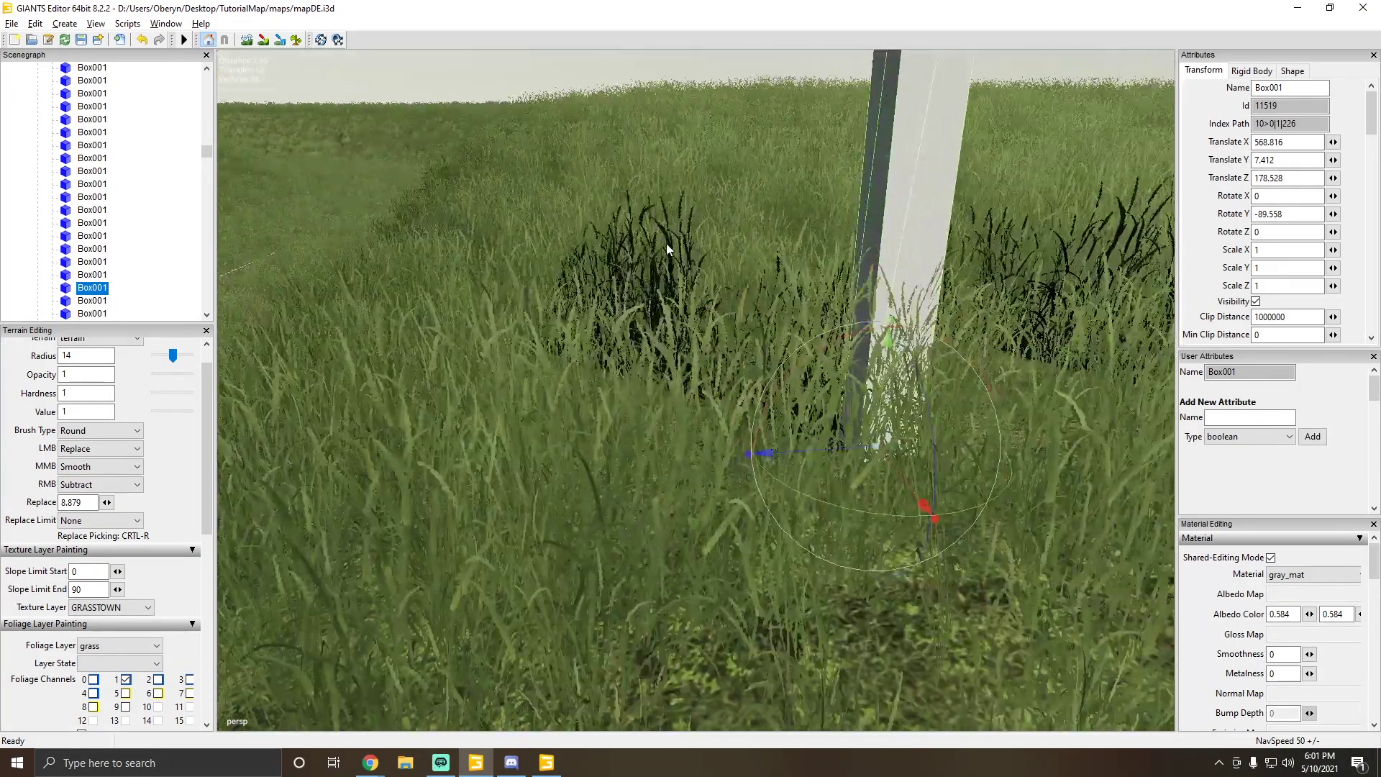
# Step: Compare the Translate Y values of the two posts that border the dirt path on opposite sides
pyautogui.keyDown('alt'); pyautogui.moveTo(666, 244); pyautogui.dragTo(463, 253); pyautogui.keyUp('alt')
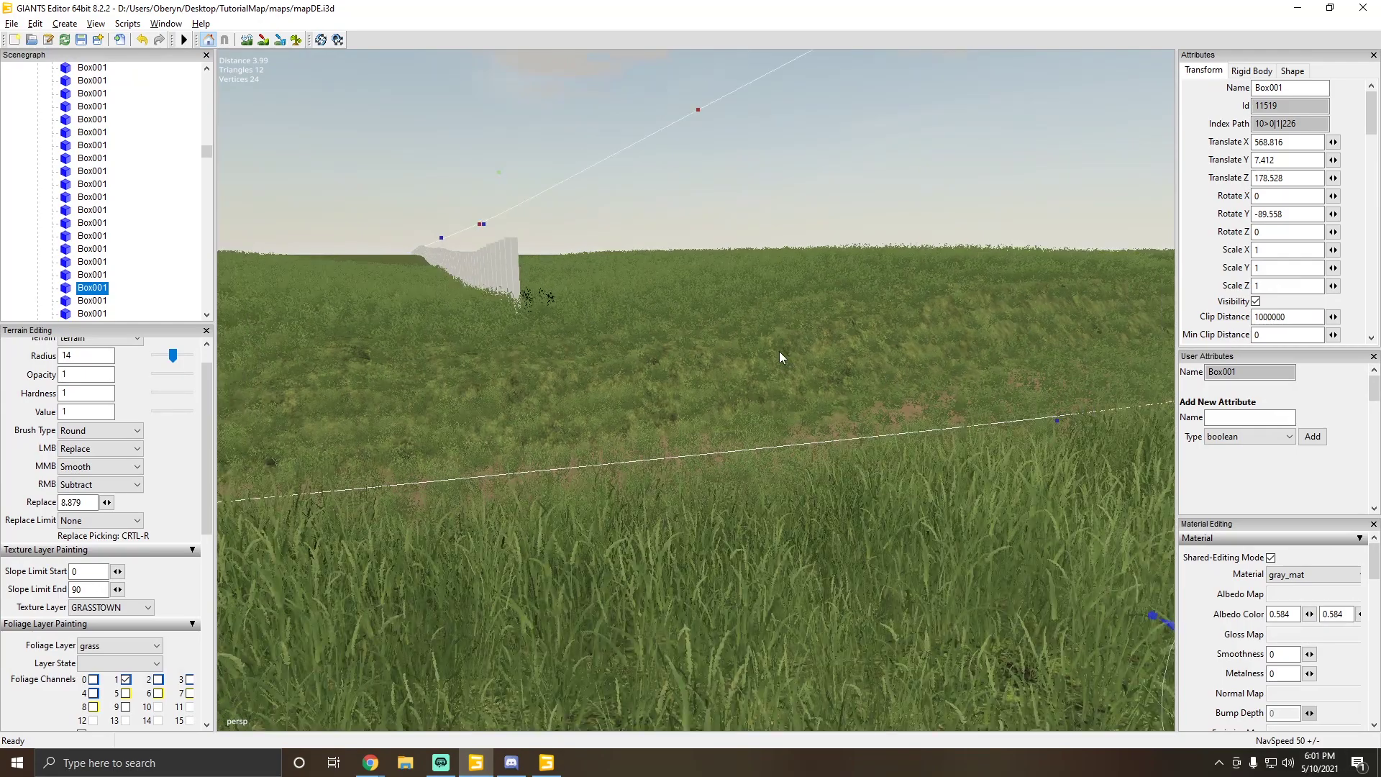
pyautogui.press('f')
pyautogui.keyDown('alt'); pyautogui.moveTo(662, 348); pyautogui.dragTo(630, 368); pyautogui.keyUp('alt')
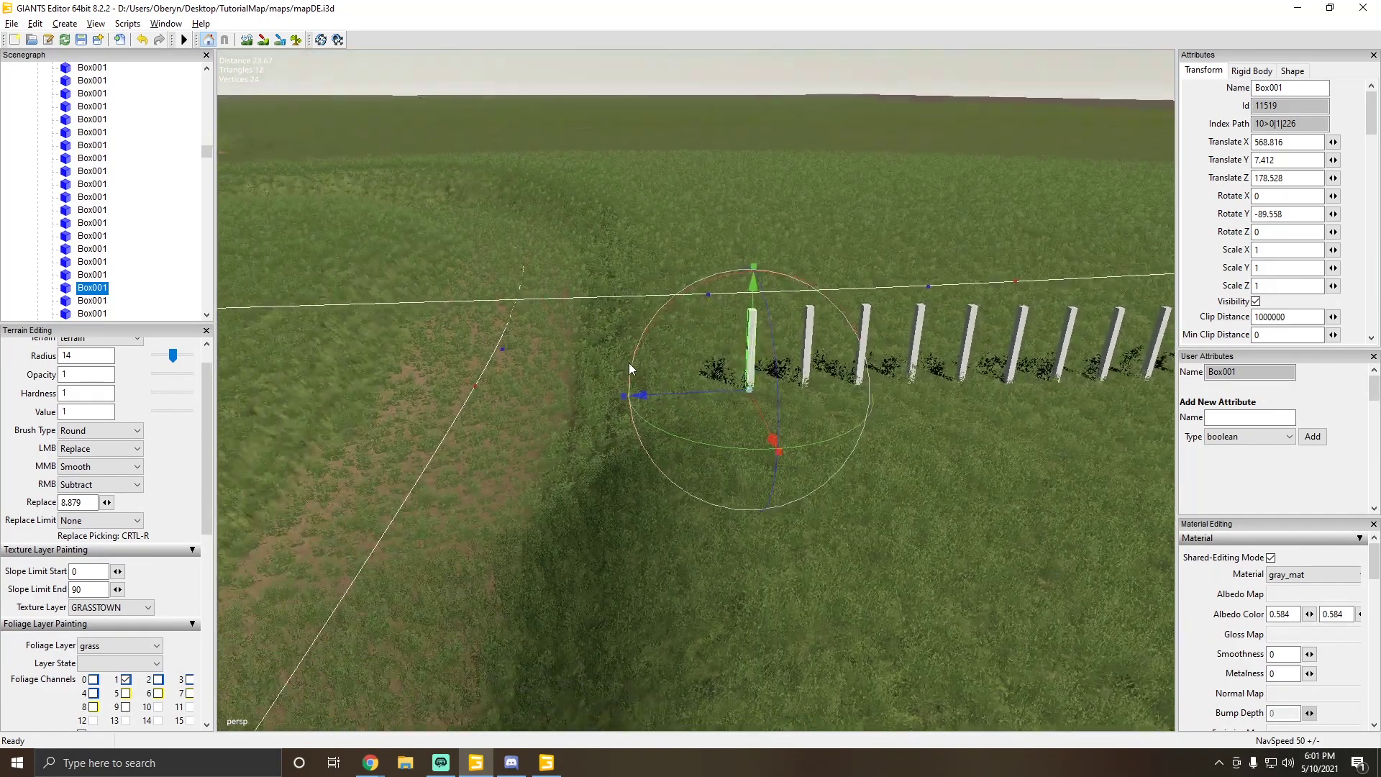
pyautogui.keyDown('alt'); pyautogui.moveTo(366, 349); pyautogui.dragTo(1211, 198); pyautogui.keyUp('alt')
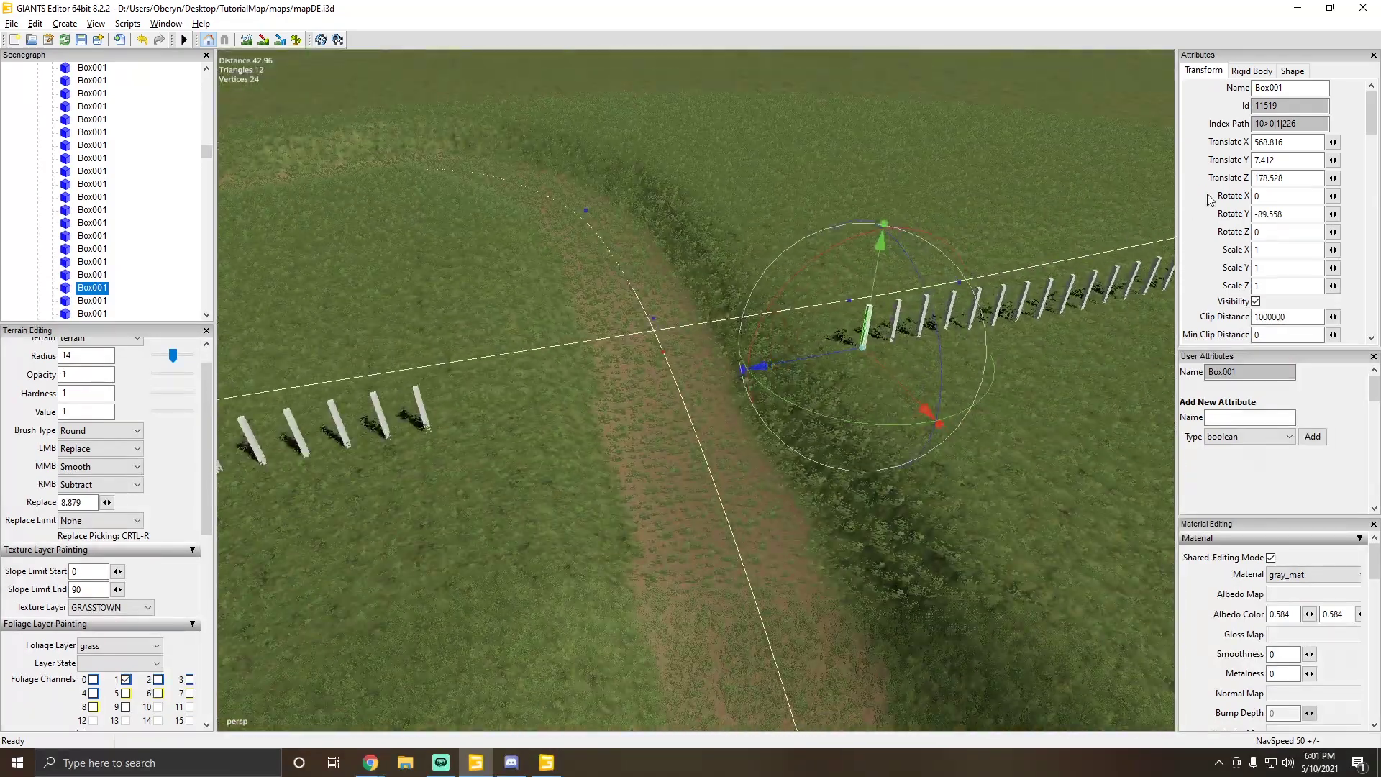
pyautogui.moveTo(1275, 159); pyautogui.dragTo(1236, 161)
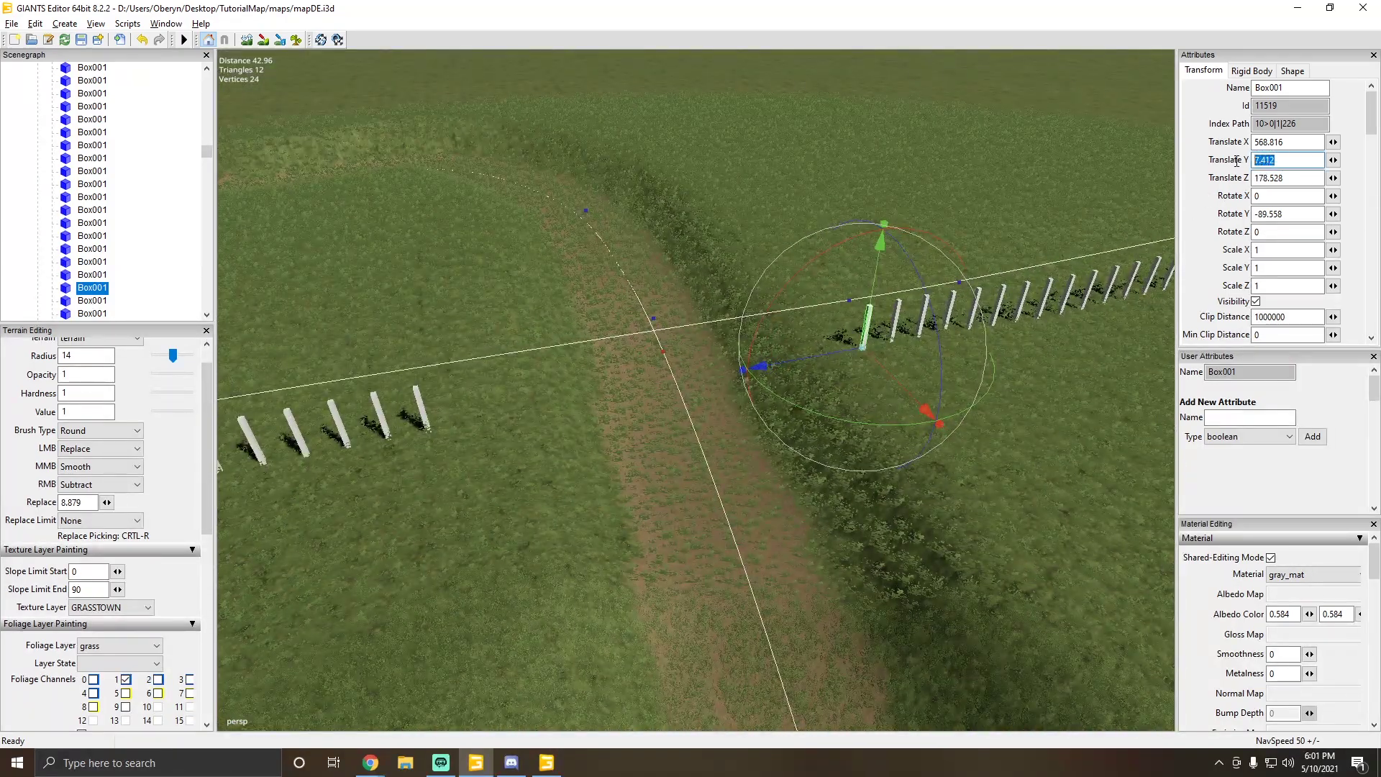
pyautogui.click(420, 404)
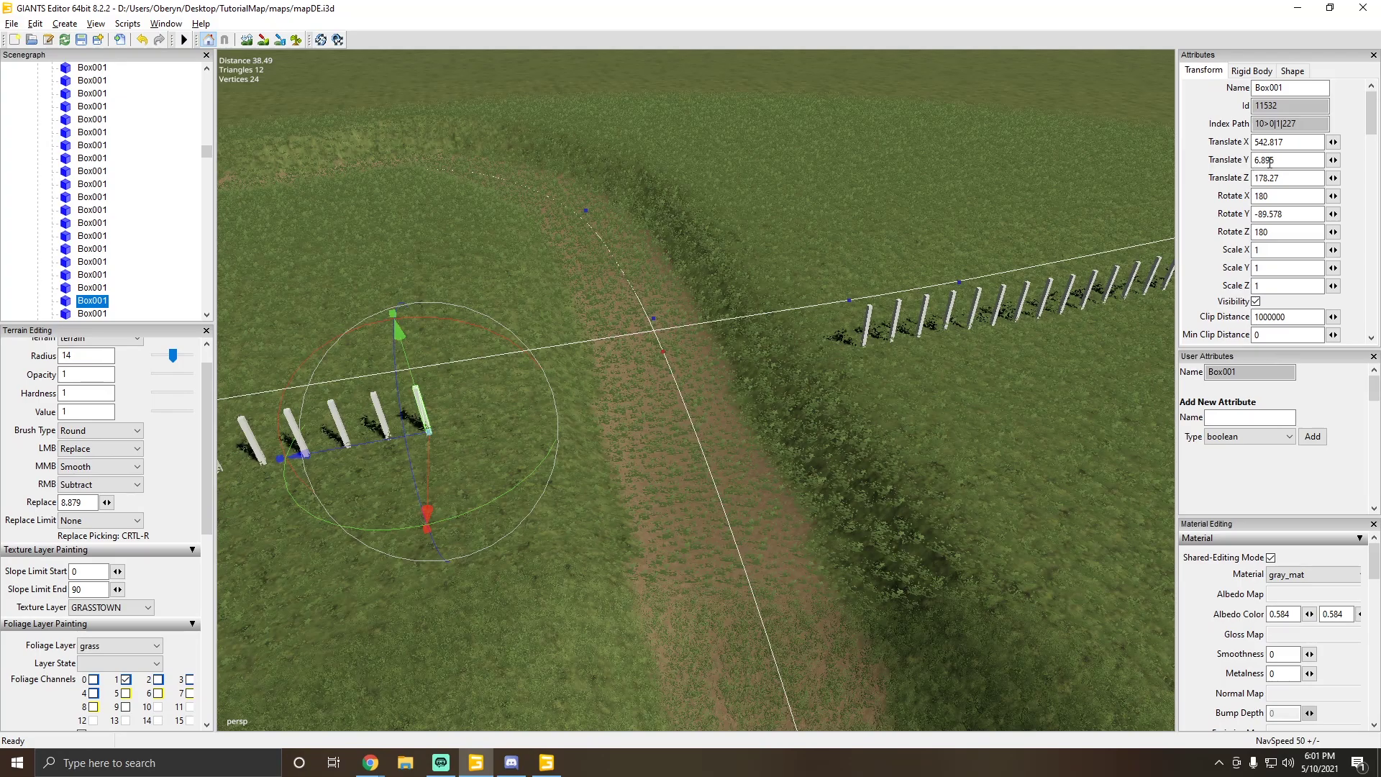
pyautogui.scroll(3, 908, 262)
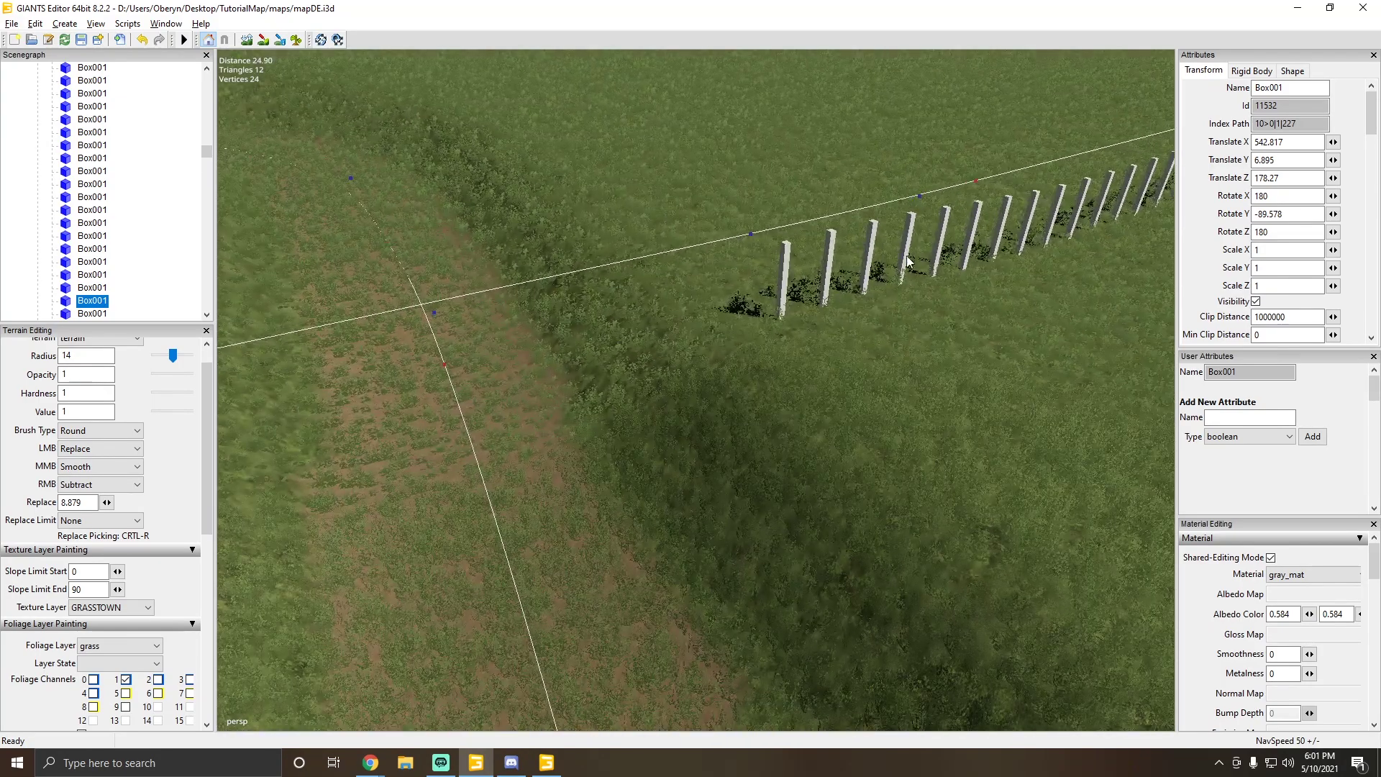
pyautogui.click(786, 270)
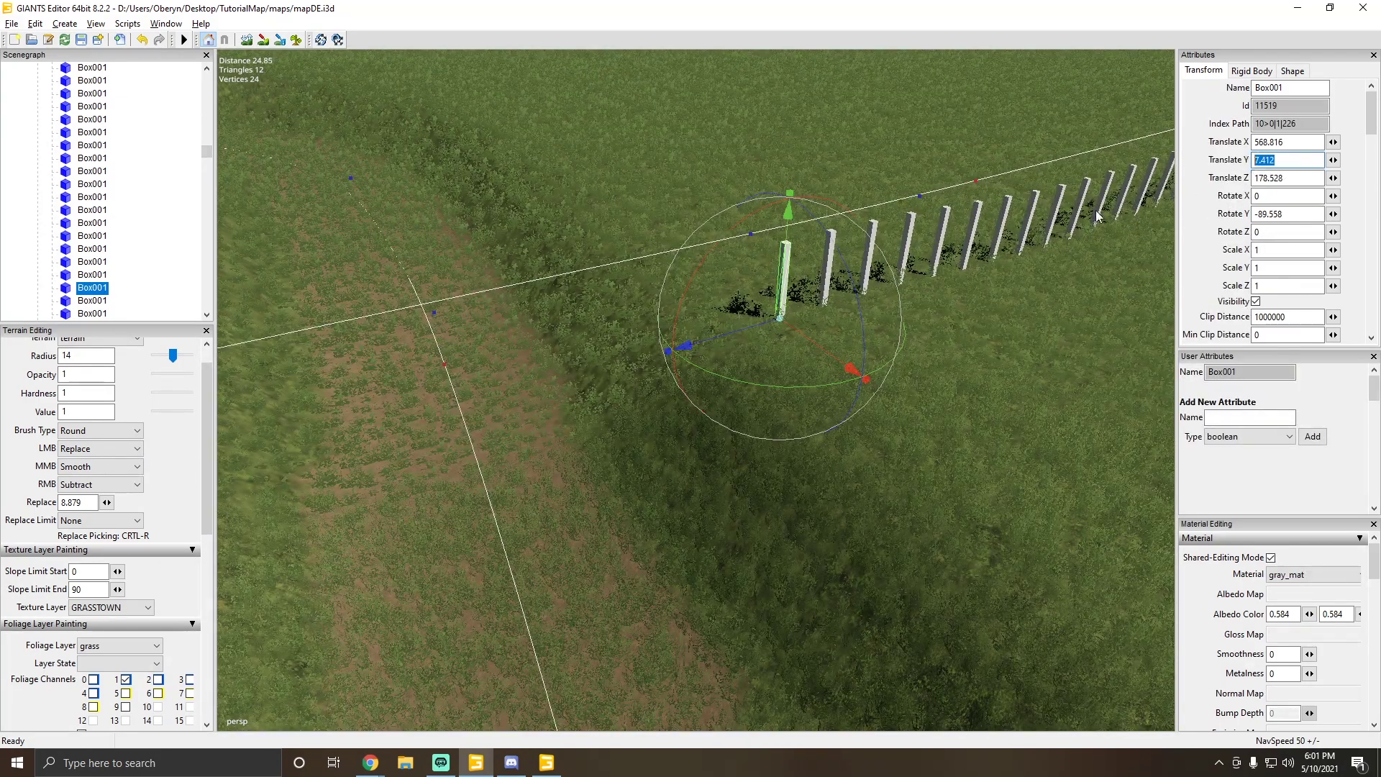
# Step: Select all Box001 posts in the placedObjects group, from the first to the last
pyautogui.scroll(-10, 865, 283)
pyautogui.click(788, 344)
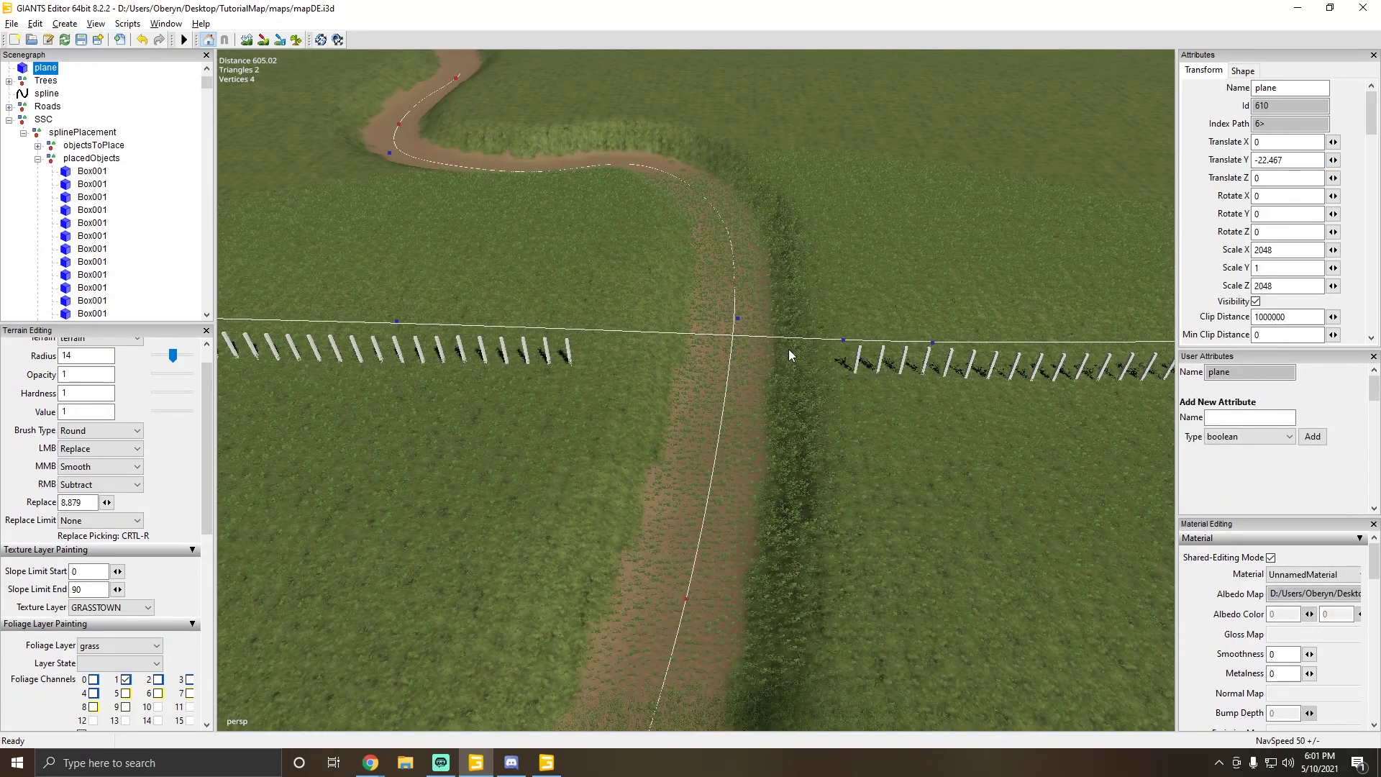
pyautogui.keyDown('alt'); pyautogui.moveTo(789, 348); pyautogui.dragTo(368, 415); pyautogui.keyUp('alt')
pyautogui.scroll(-5, 499, 370)
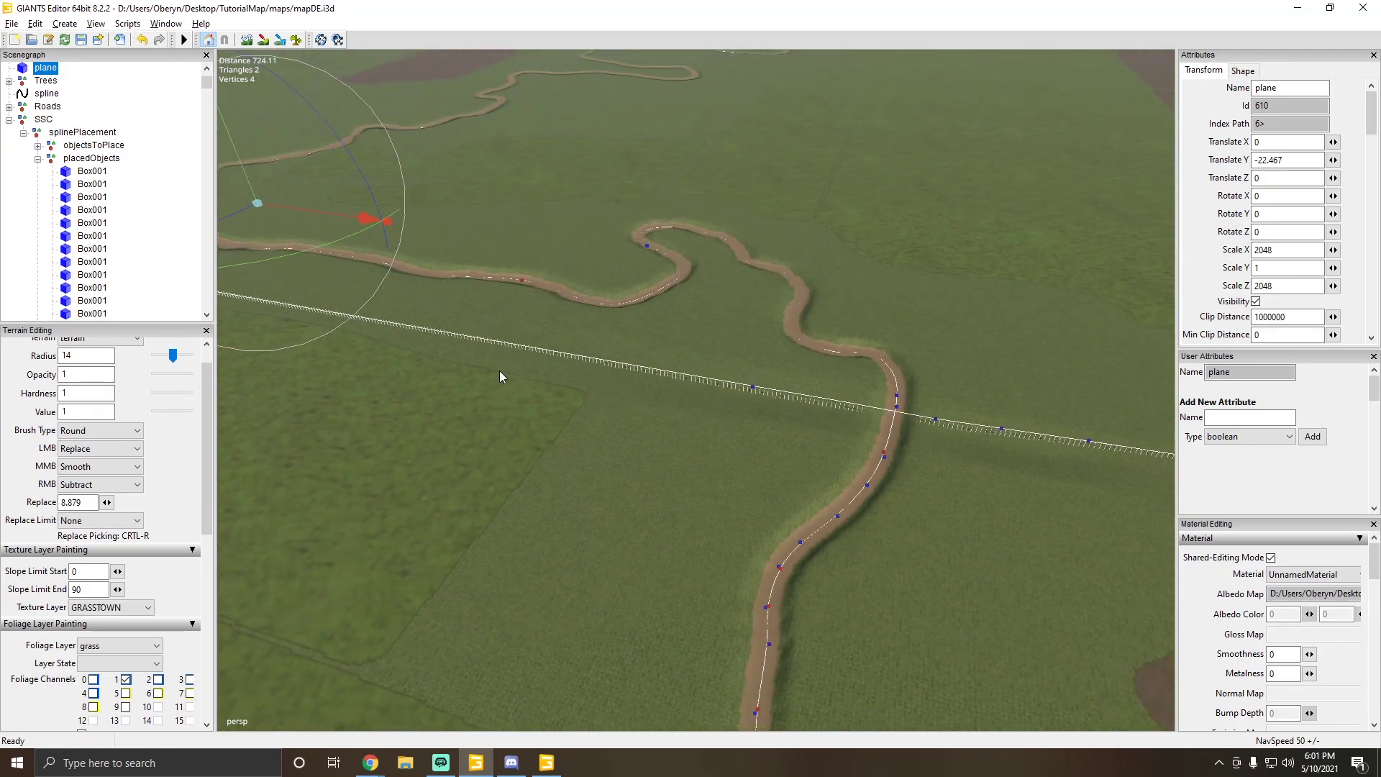
pyautogui.scroll(5, 501, 376)
pyautogui.click(91, 158)
pyautogui.click(94, 168)
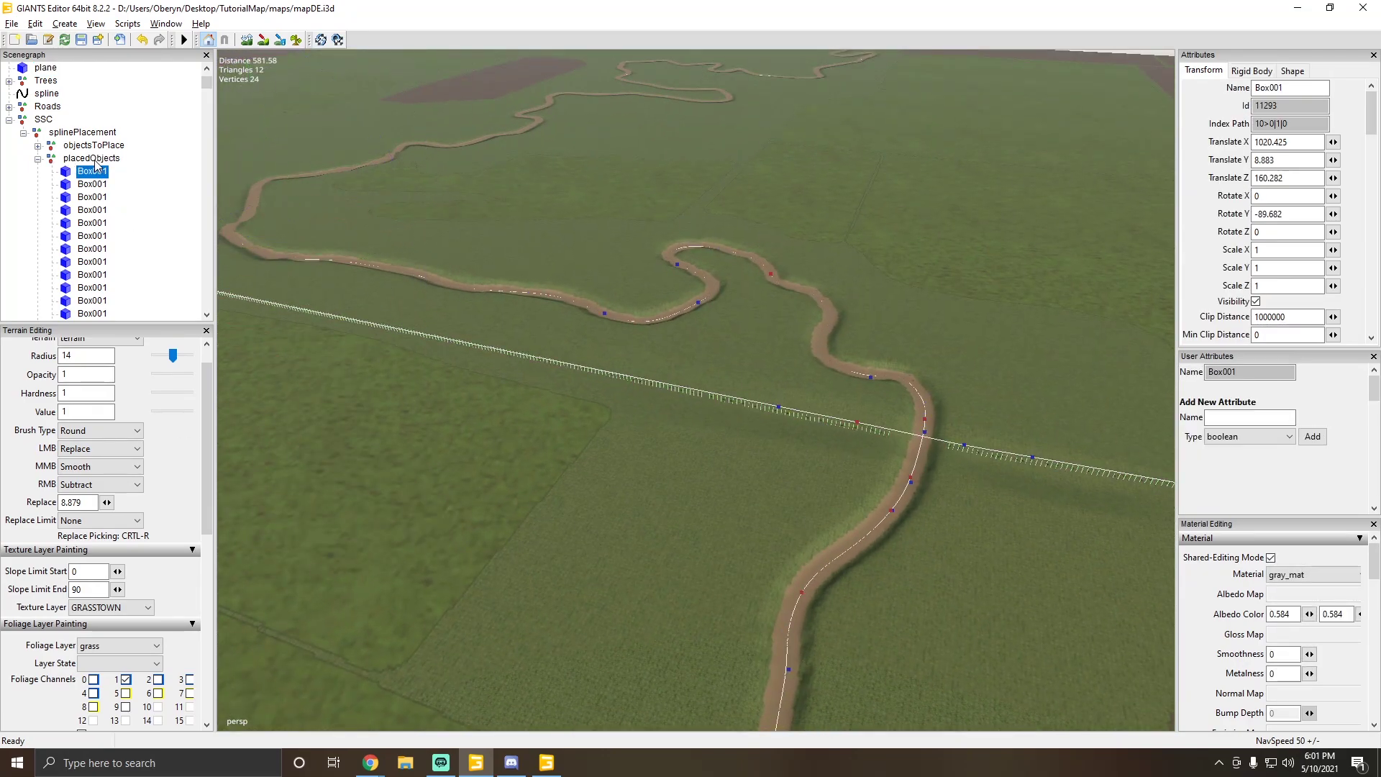
pyautogui.press('f')
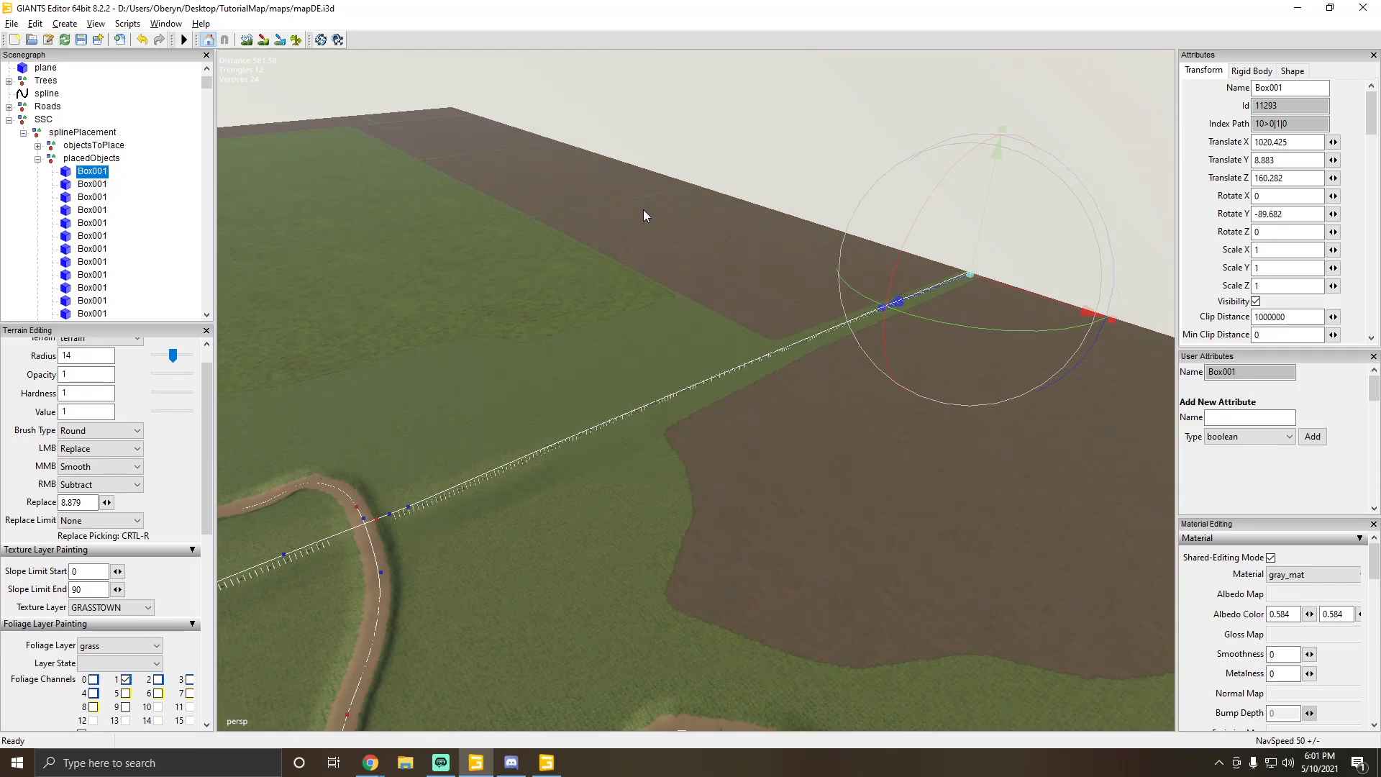
pyautogui.moveTo(207, 83); pyautogui.dragTo(207, 303)
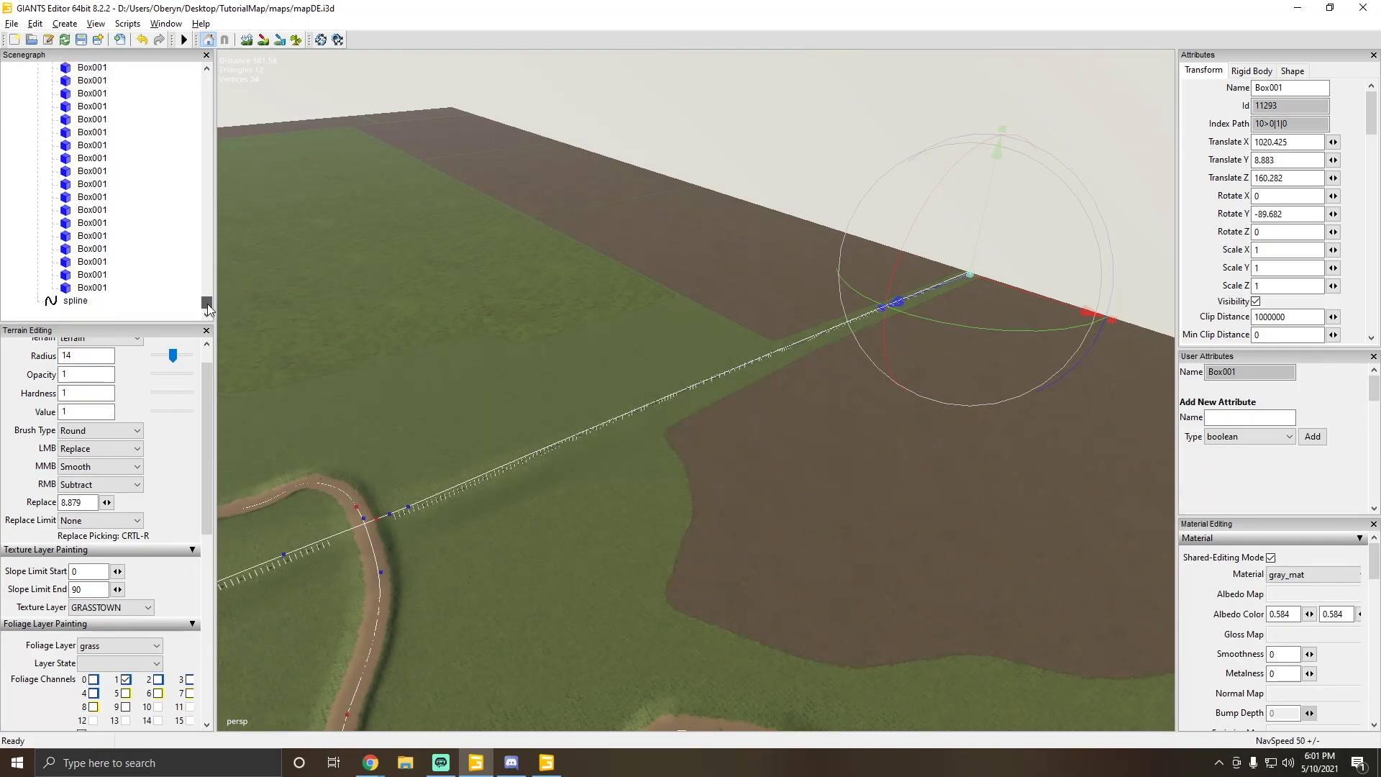
pyautogui.keyDown('shift'); pyautogui.click(85, 288); pyautogui.keyUp('shift')
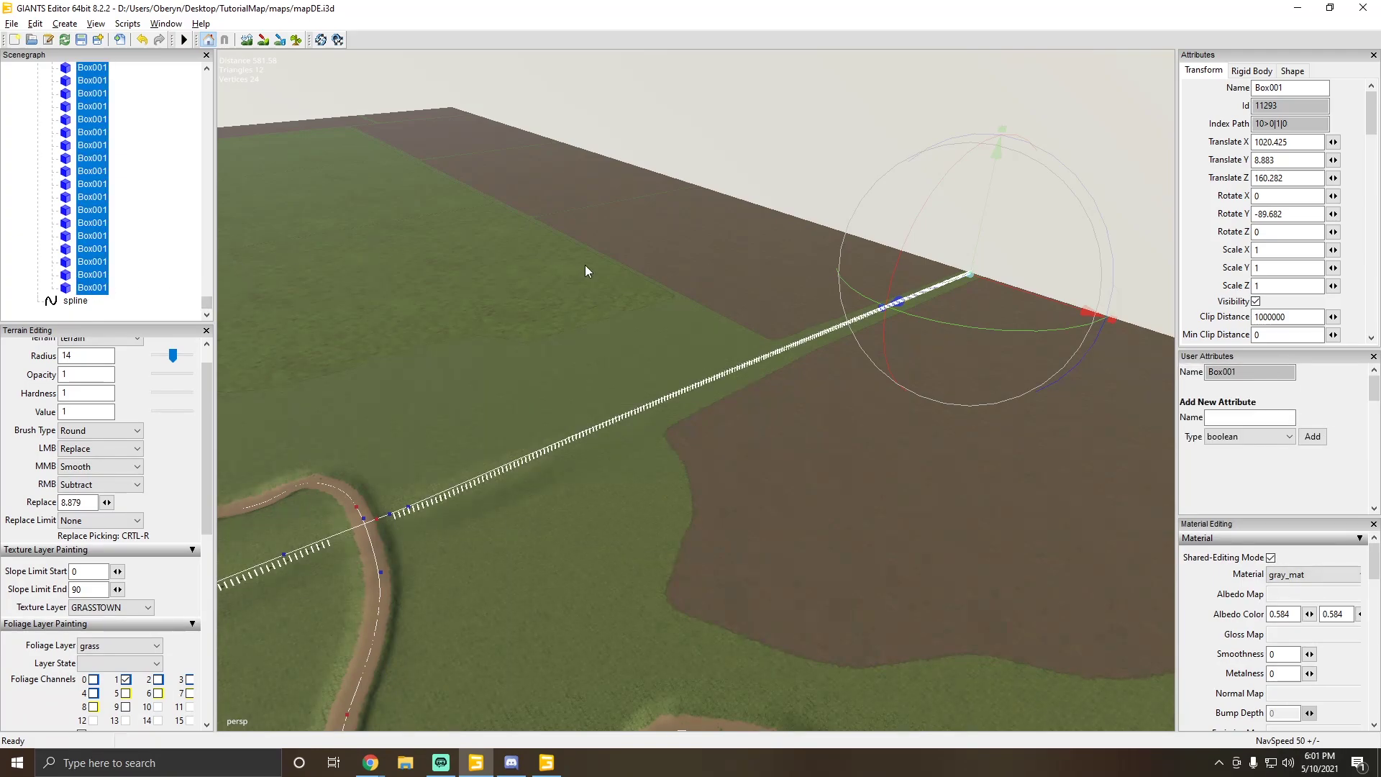
pyautogui.press('f')
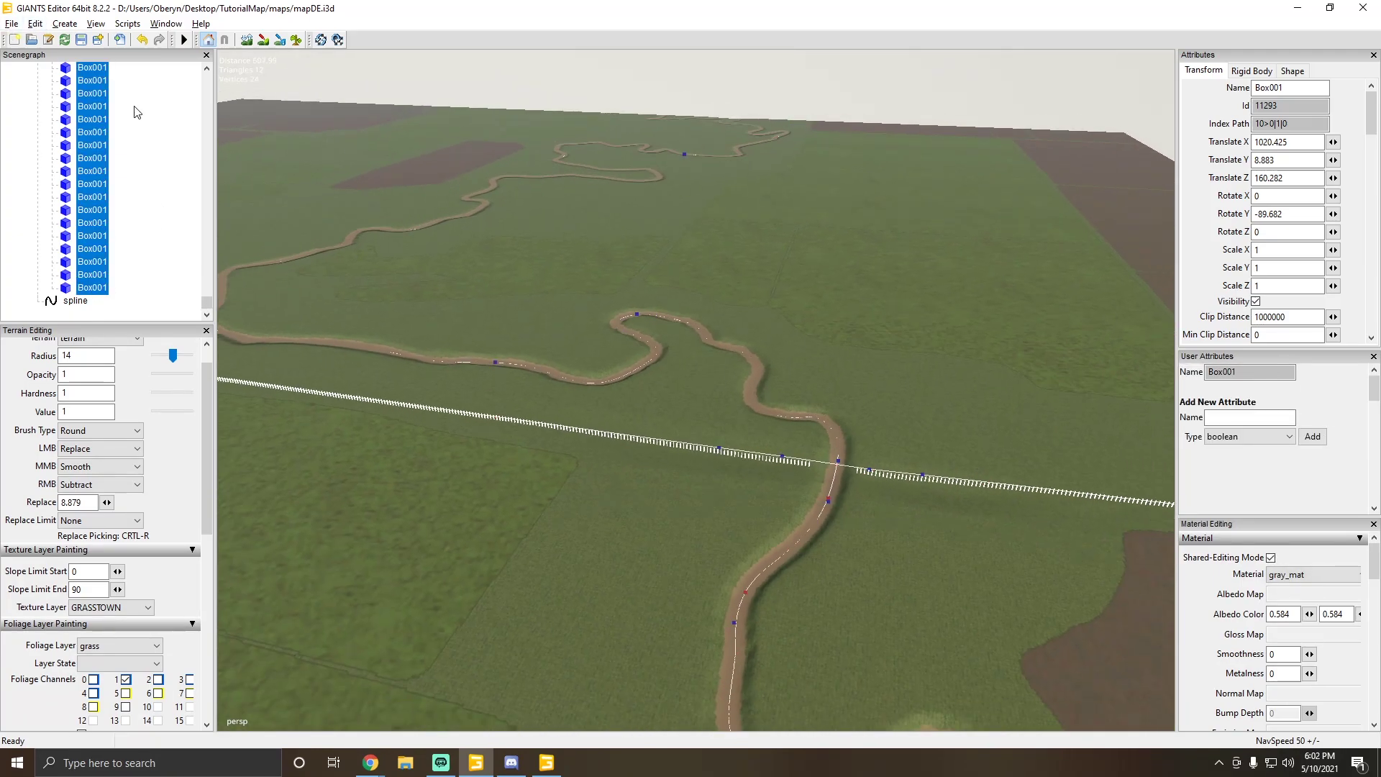
pyautogui.click(13, 24)
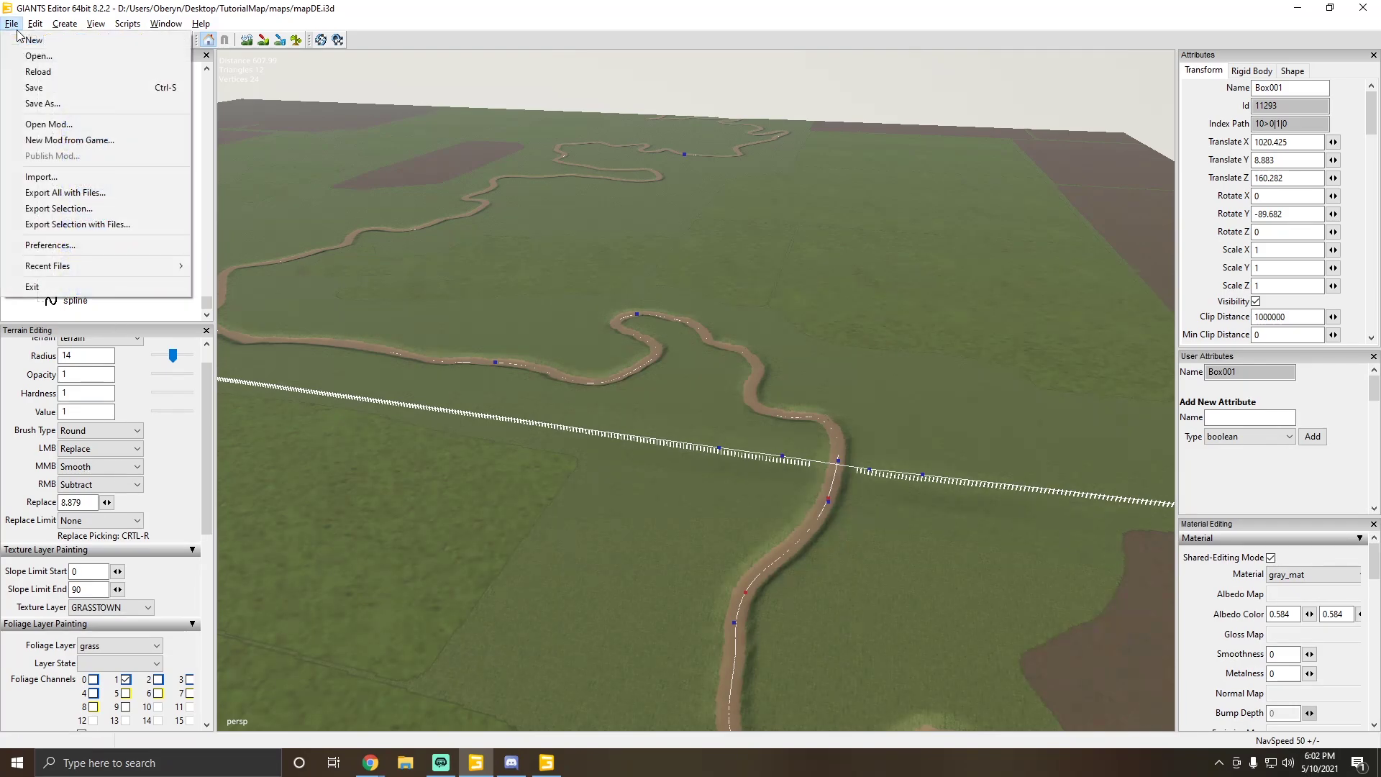
pyautogui.click(83, 177)
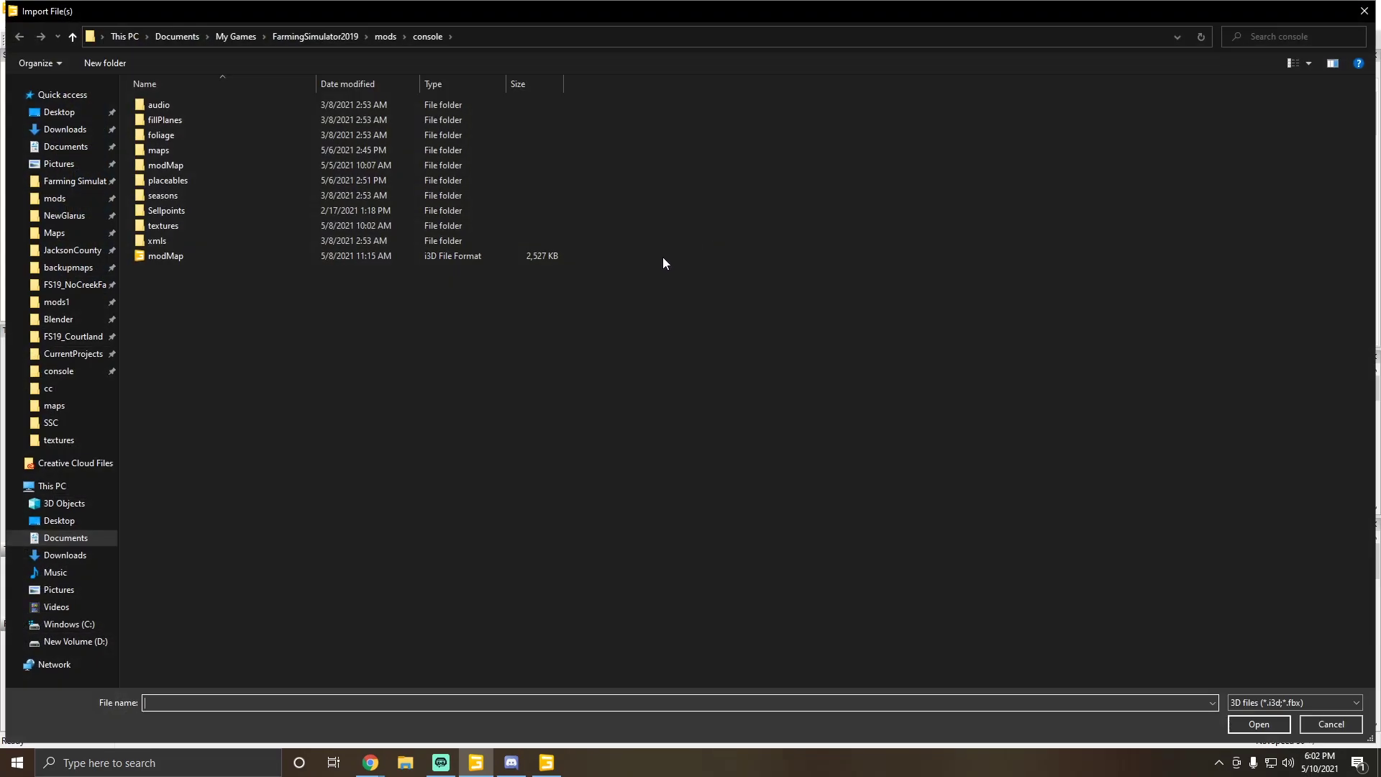
pyautogui.click(1331, 724)
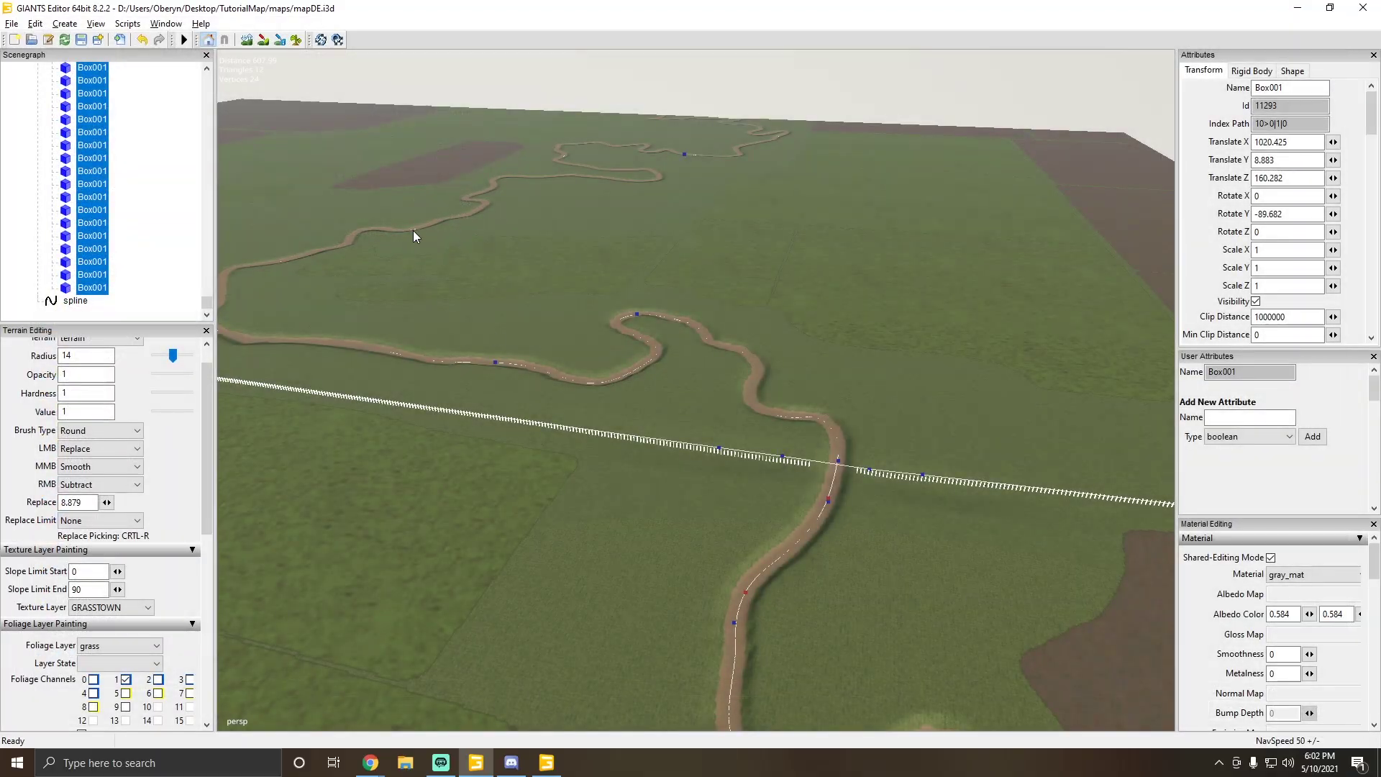
# Step: Start exporting the selected posts with files and browse to the SSC folder of TutorialMap on the Desktop
pyautogui.click(12, 24)
pyautogui.click(79, 224)
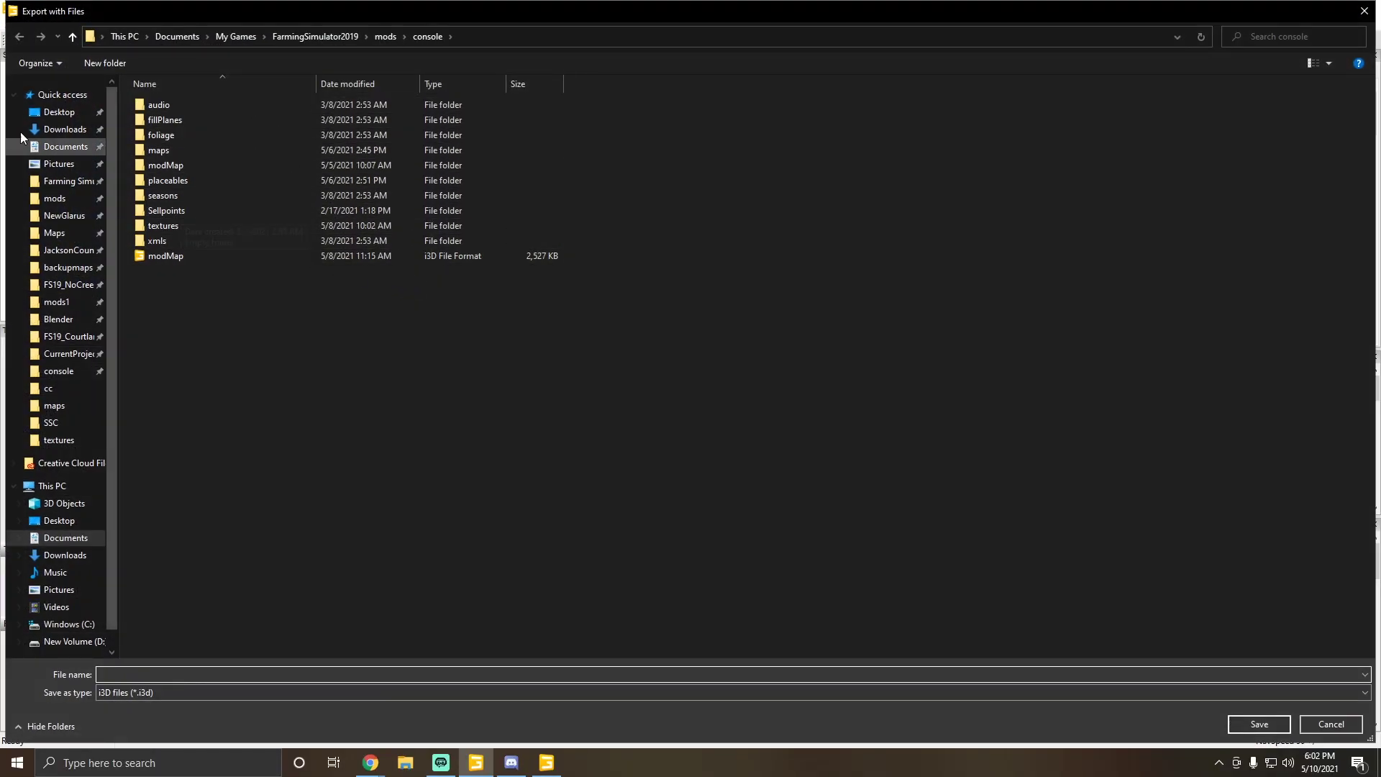
pyautogui.click(56, 112)
pyautogui.scroll(-7, 204, 574)
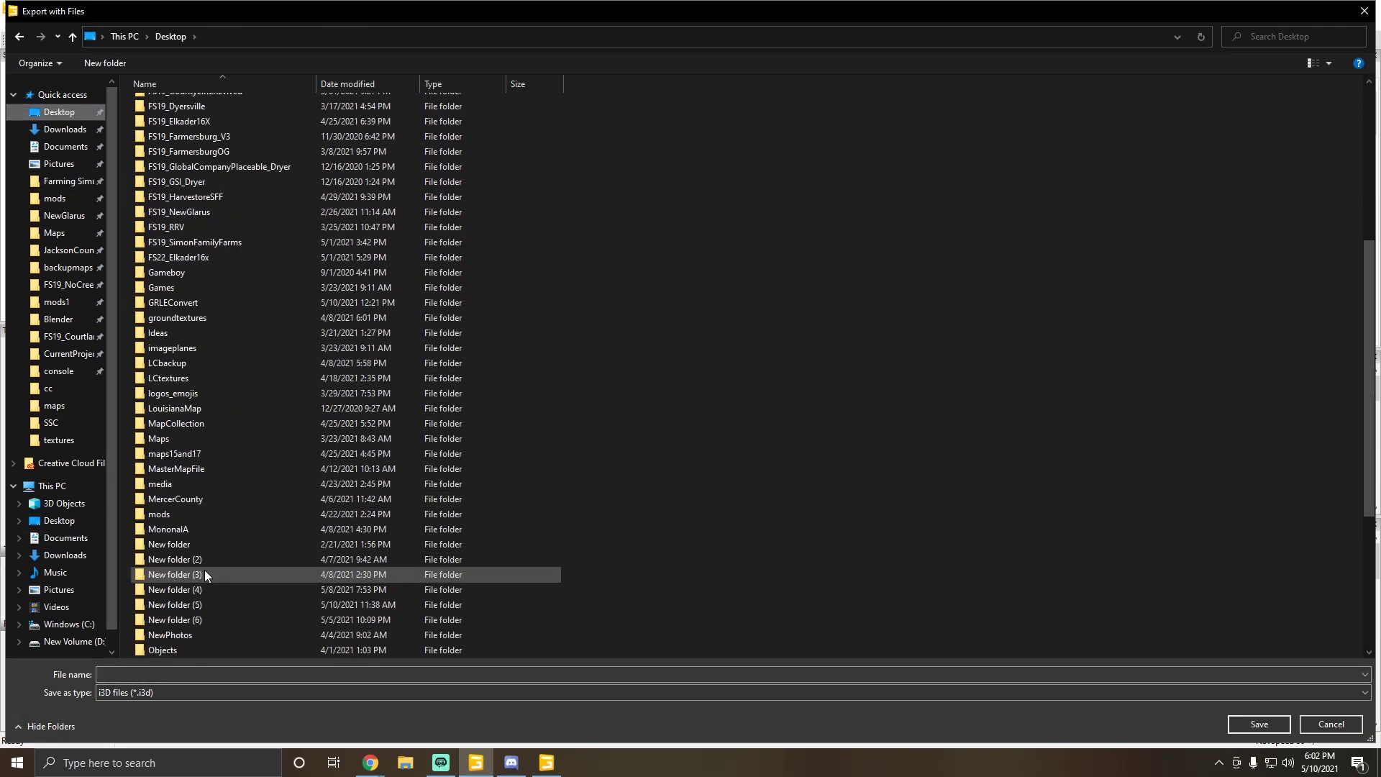
pyautogui.scroll(-5, 204, 572)
pyautogui.doubleClick(188, 520)
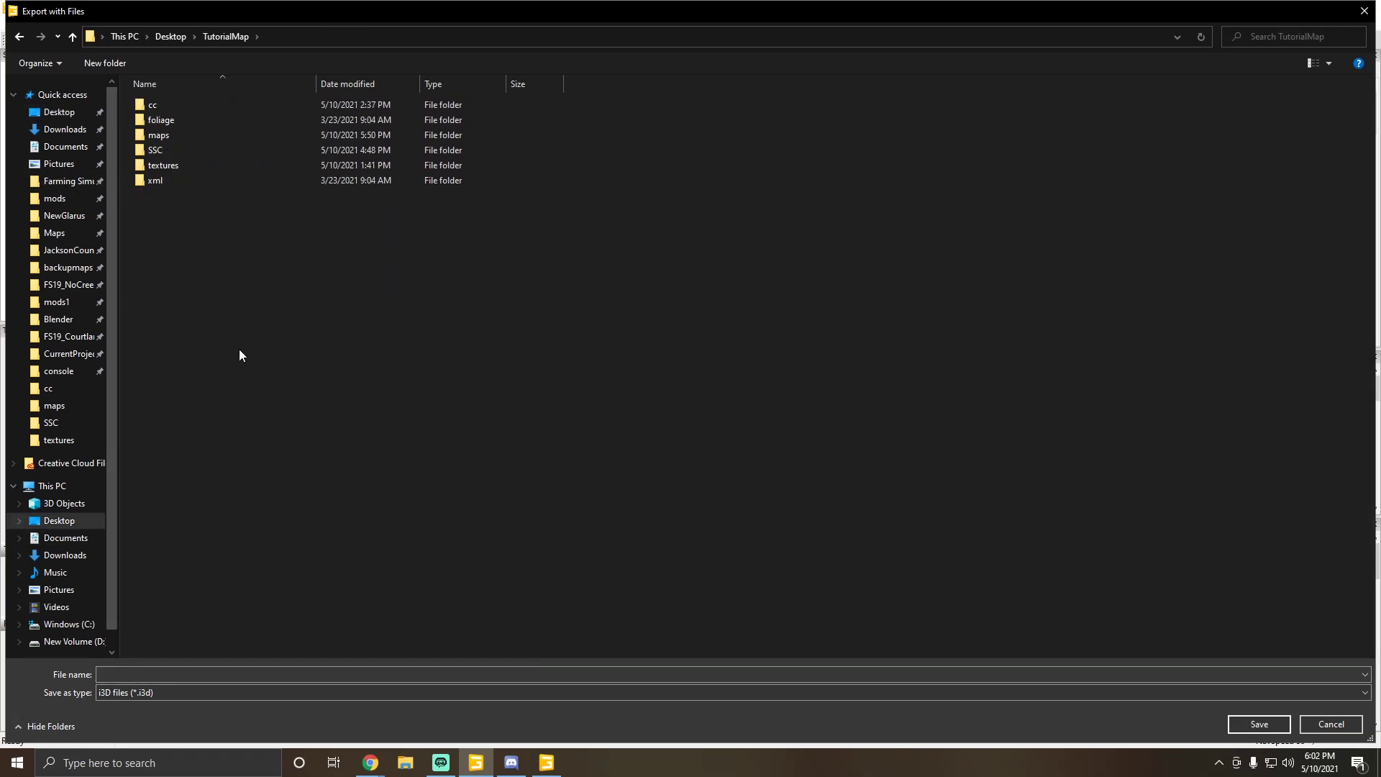
pyautogui.doubleClick(159, 150)
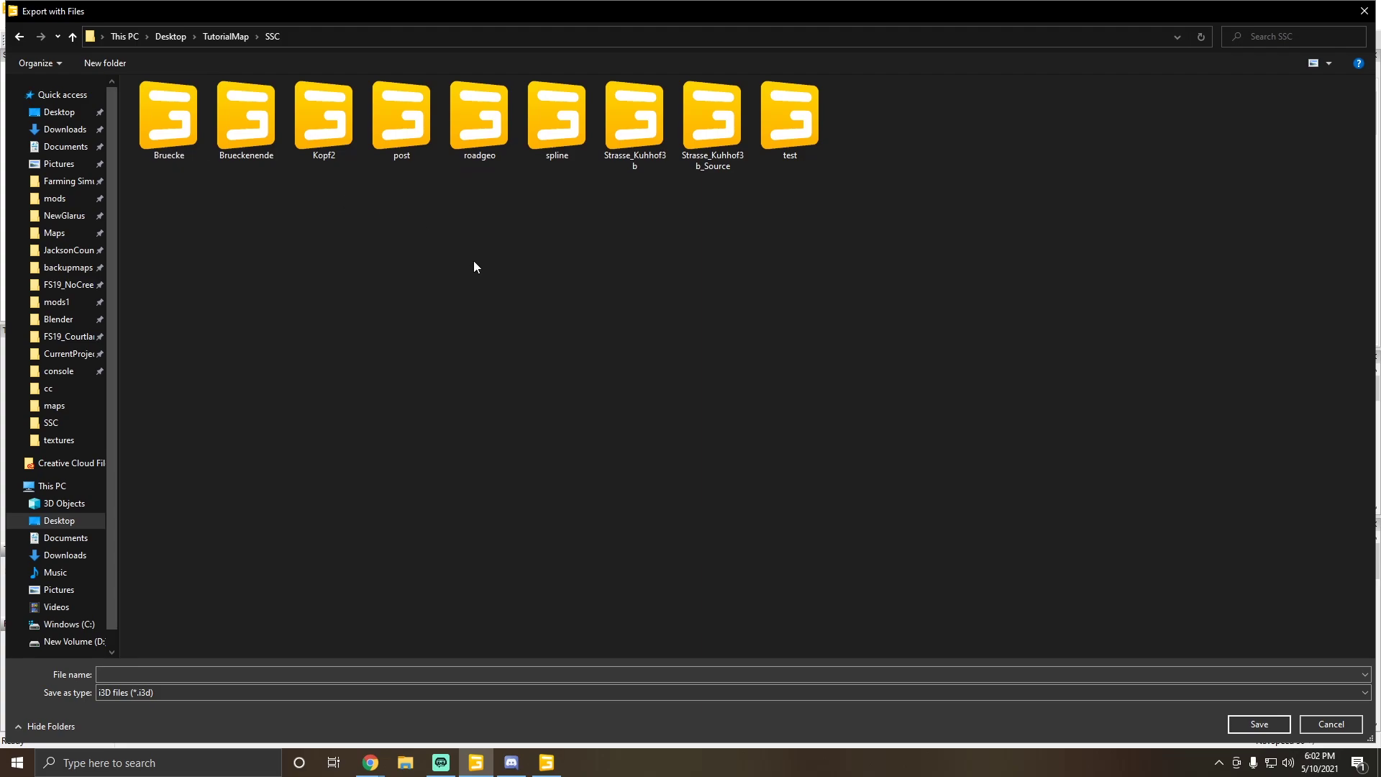
# Step: Save the export over the existing spline.i3d, keeping game relative paths
pyautogui.click(549, 143)
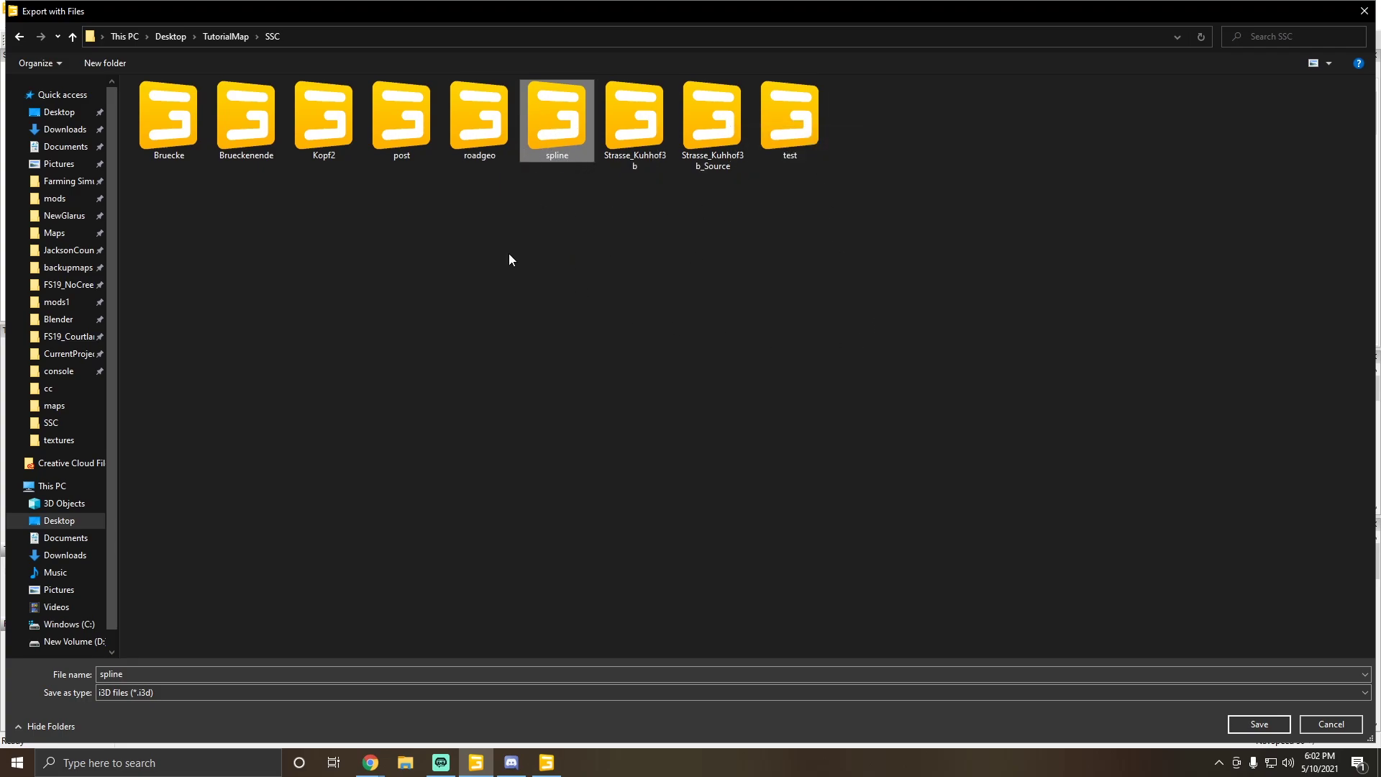
pyautogui.doubleClick(554, 118)
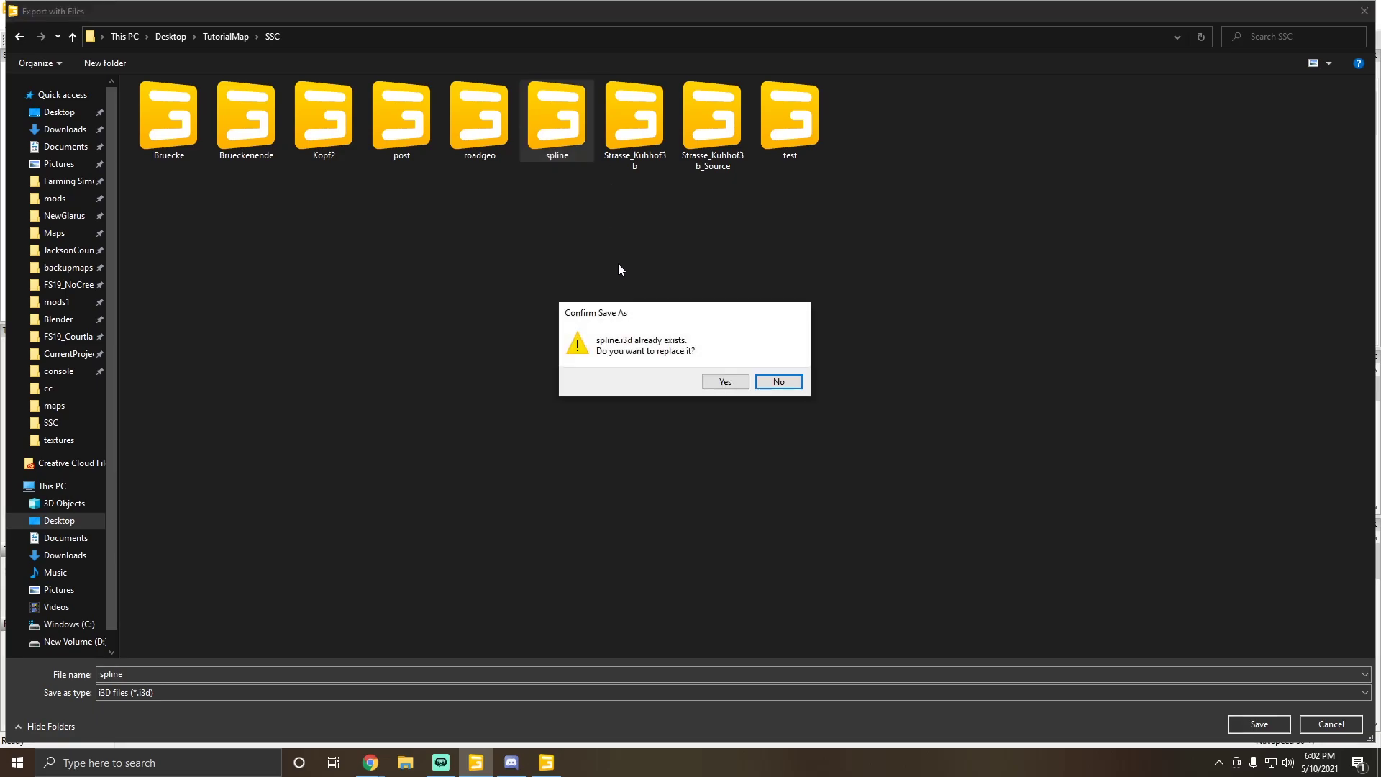
pyautogui.click(723, 382)
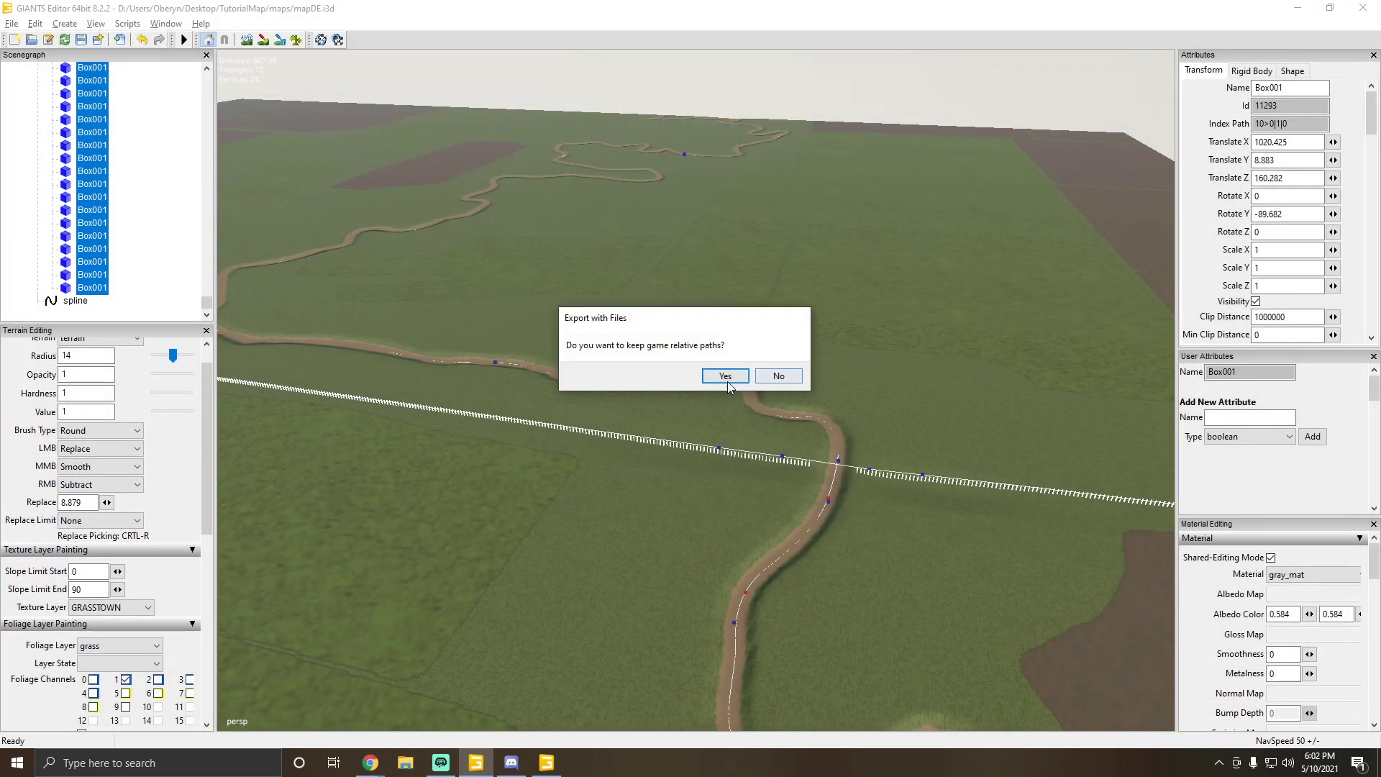
pyautogui.click(725, 378)
# Step: Switch to File Explorer and open the SSC folder inside TutorialMap on the Desktop
pyautogui.click(406, 763)
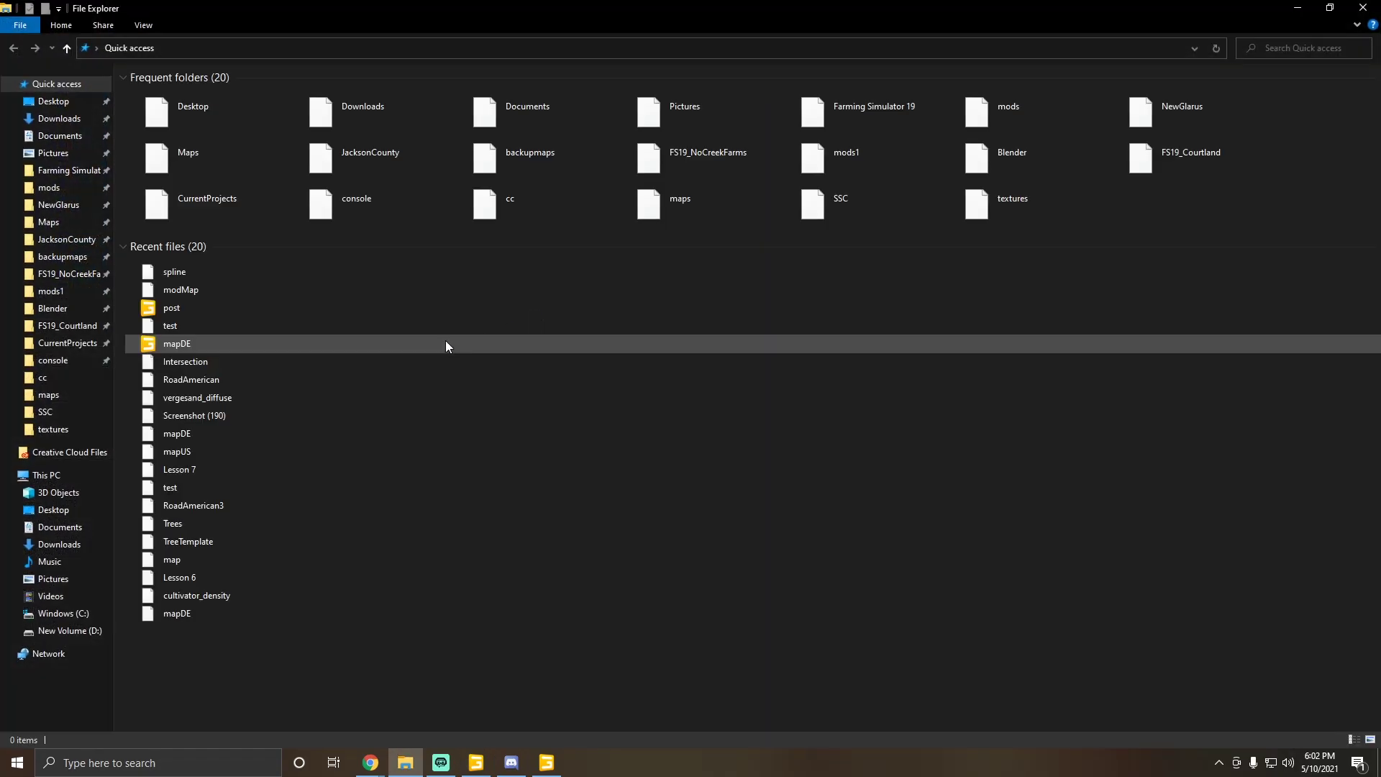
pyautogui.click(48, 188)
pyautogui.click(53, 101)
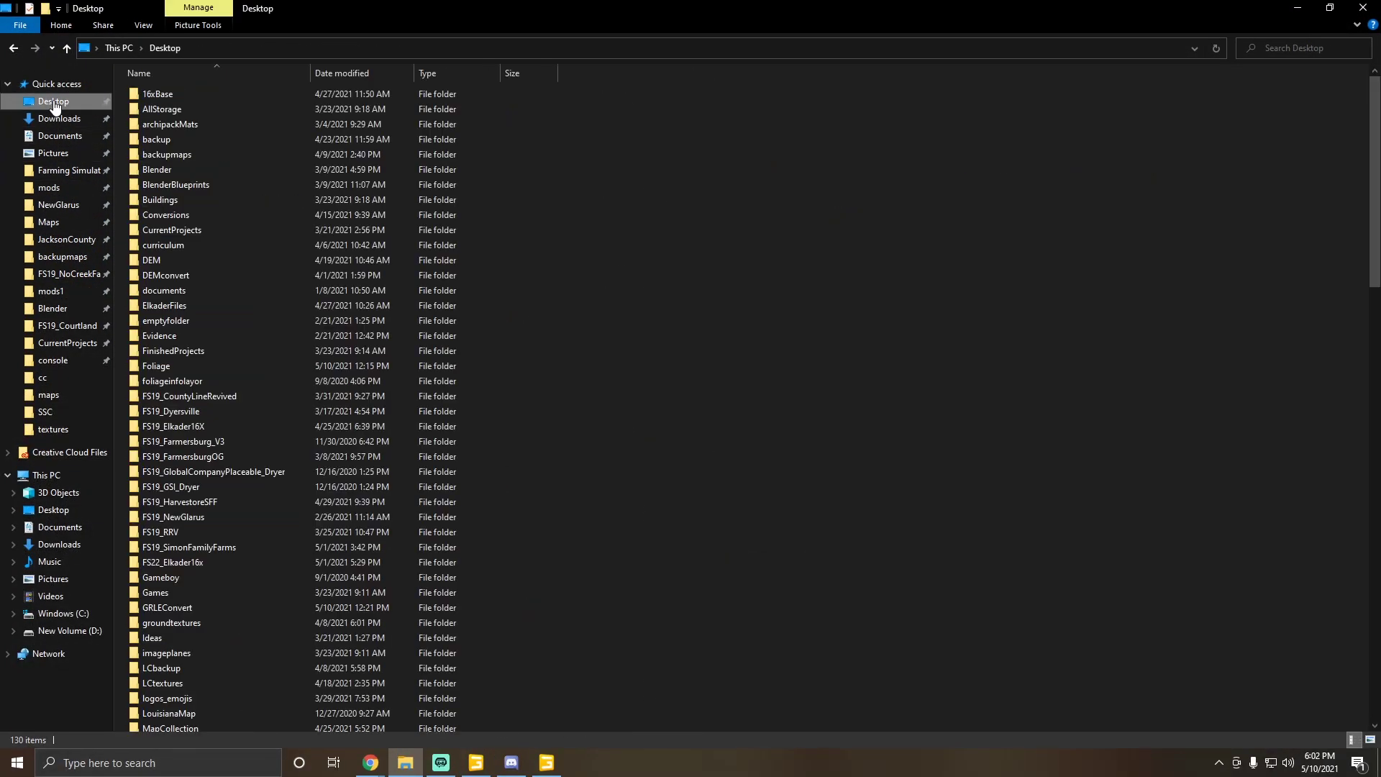
pyautogui.scroll(-5, 187, 468)
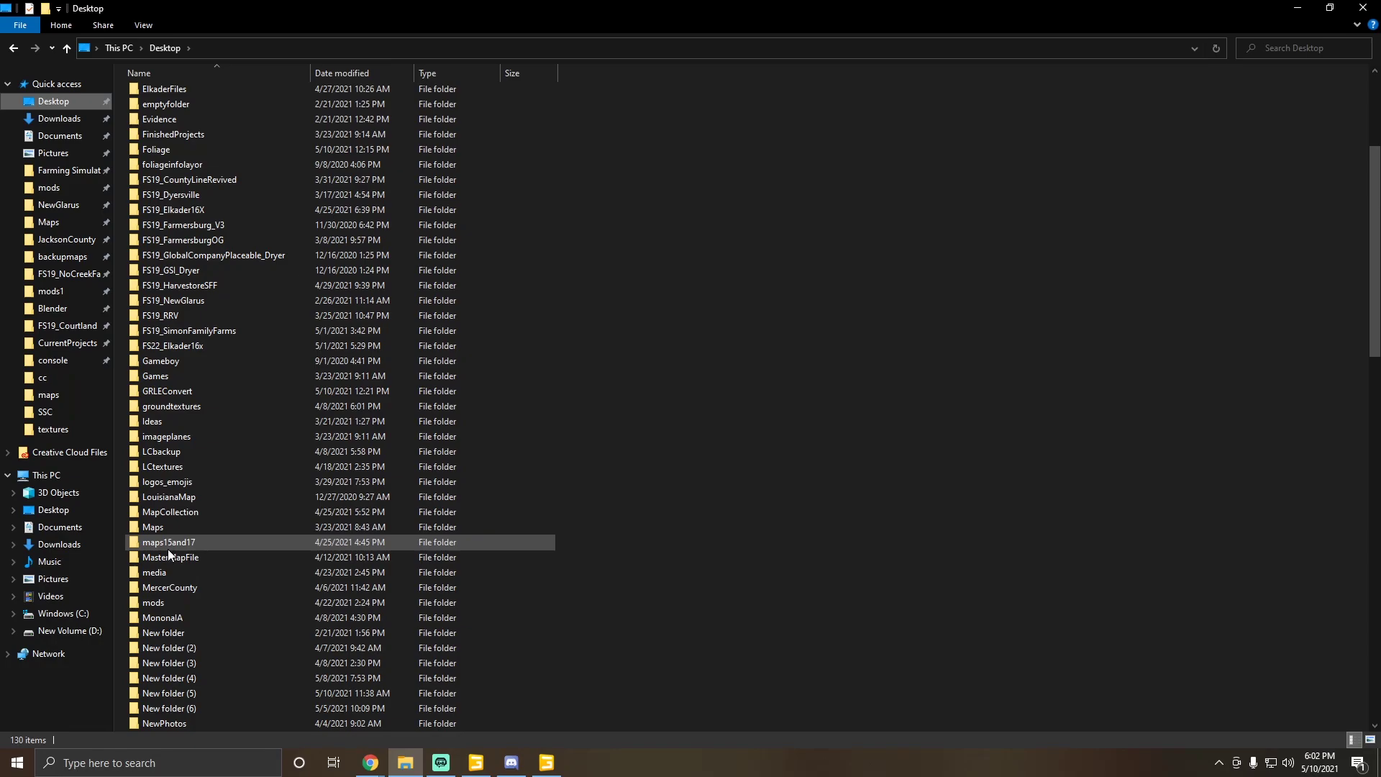
pyautogui.scroll(-12, 187, 597)
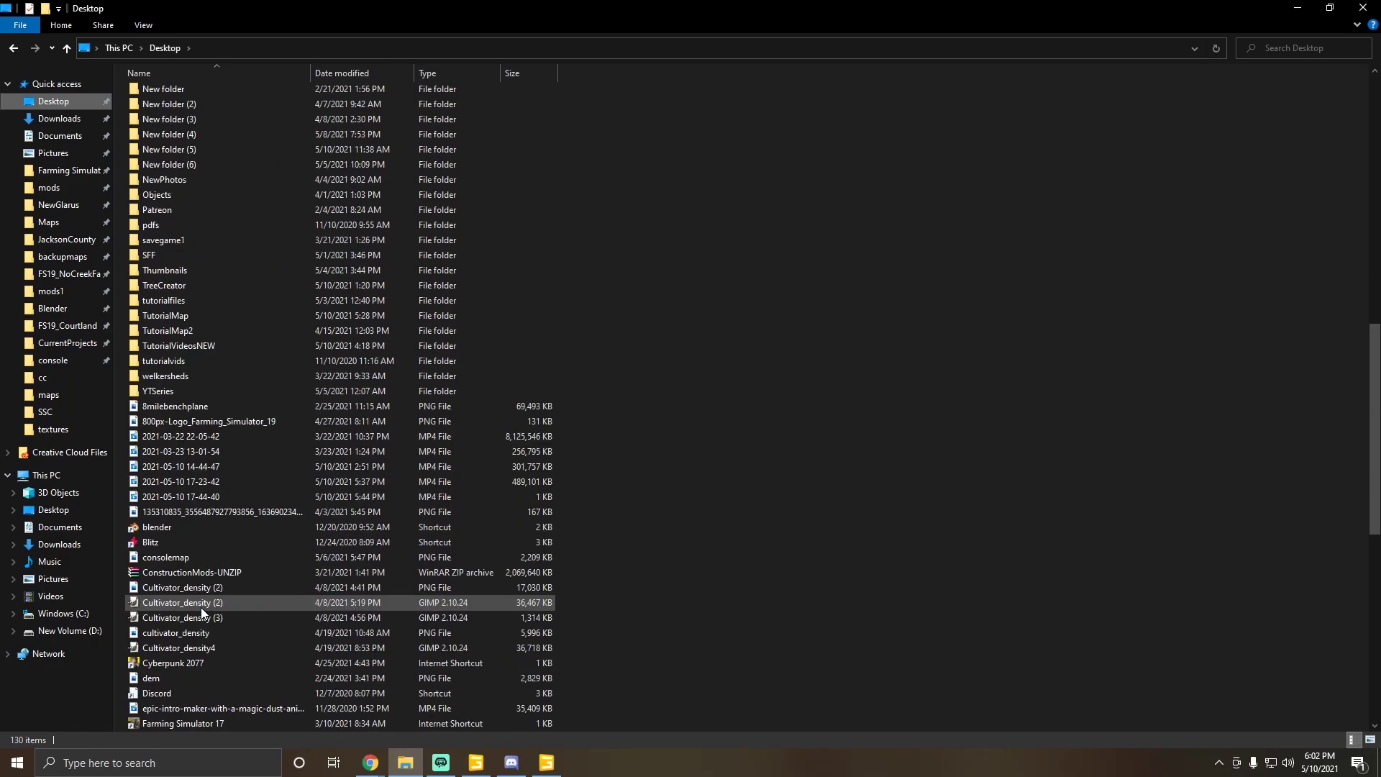
pyautogui.scroll(4, 201, 607)
pyautogui.doubleClick(192, 481)
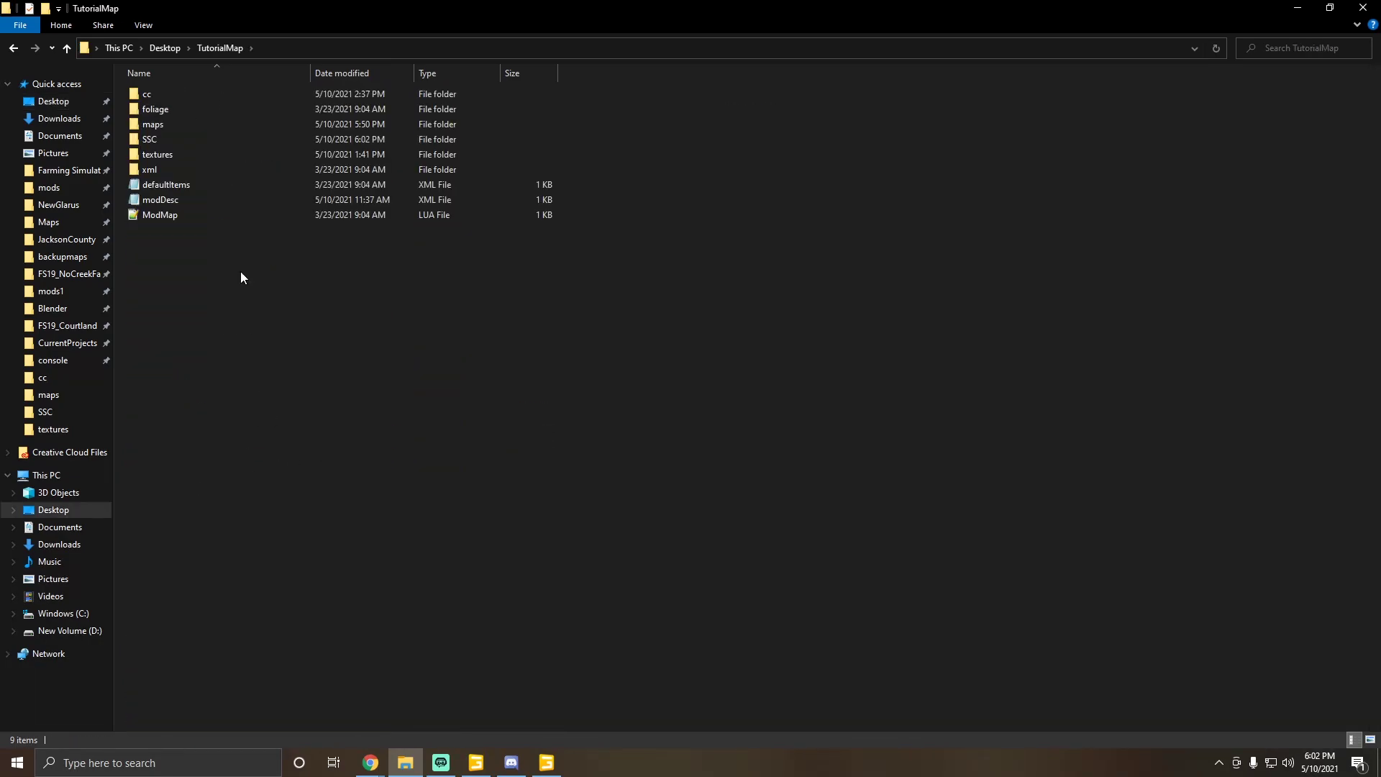
pyautogui.doubleClick(161, 139)
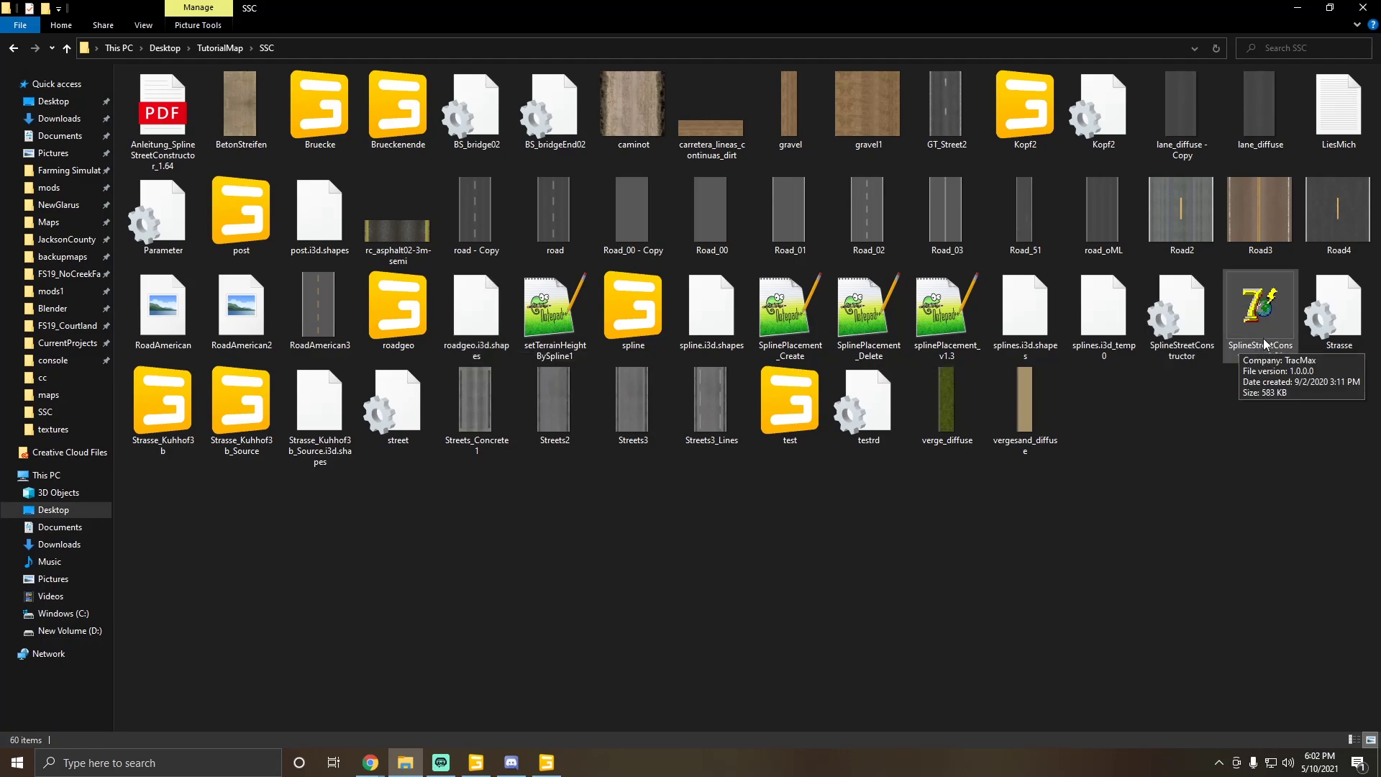
# Step: Launch SplineStreetConstructor from the SSC folder, minimize File Explorer and place the program's window over the map view
pyautogui.doubleClick(1280, 340)
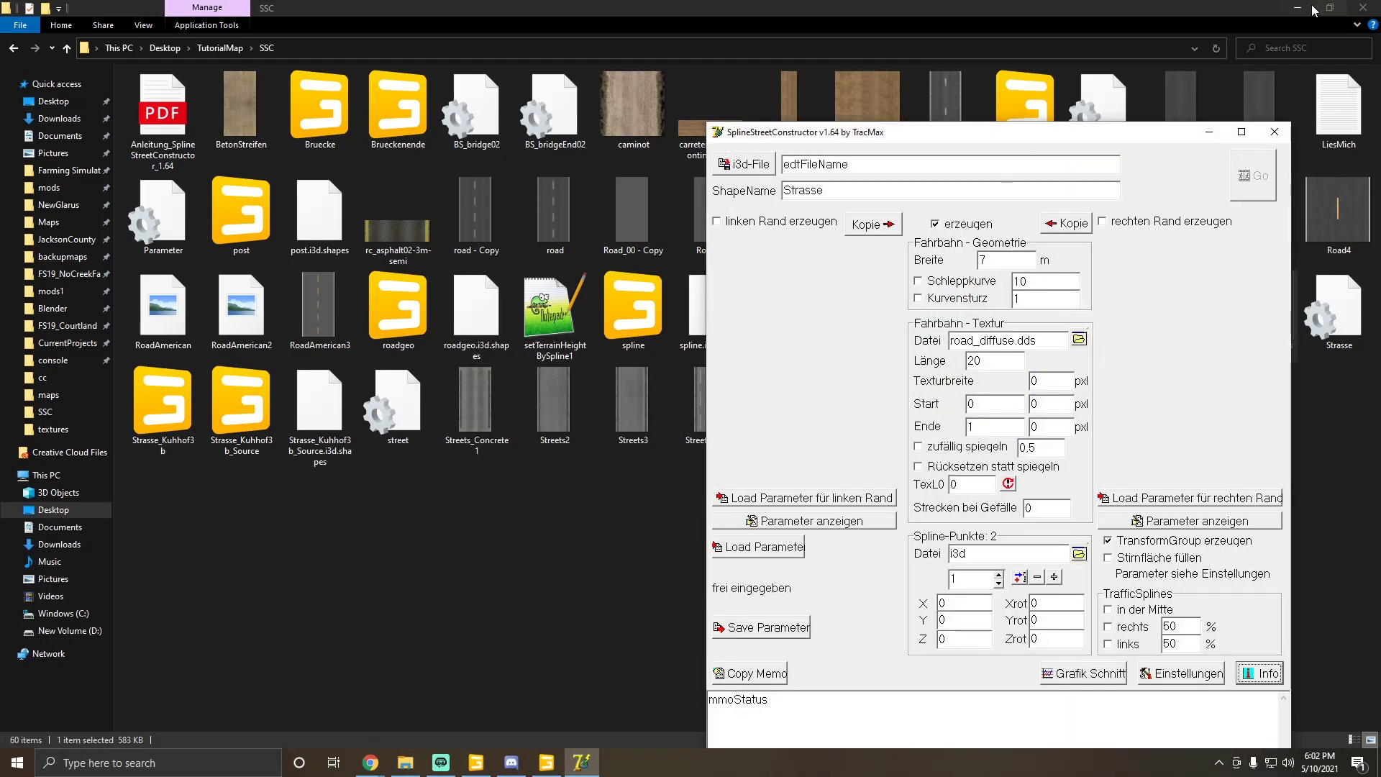
pyautogui.click(1298, 8)
pyautogui.click(1299, 8)
pyautogui.moveTo(937, 141); pyautogui.dragTo(696, 92)
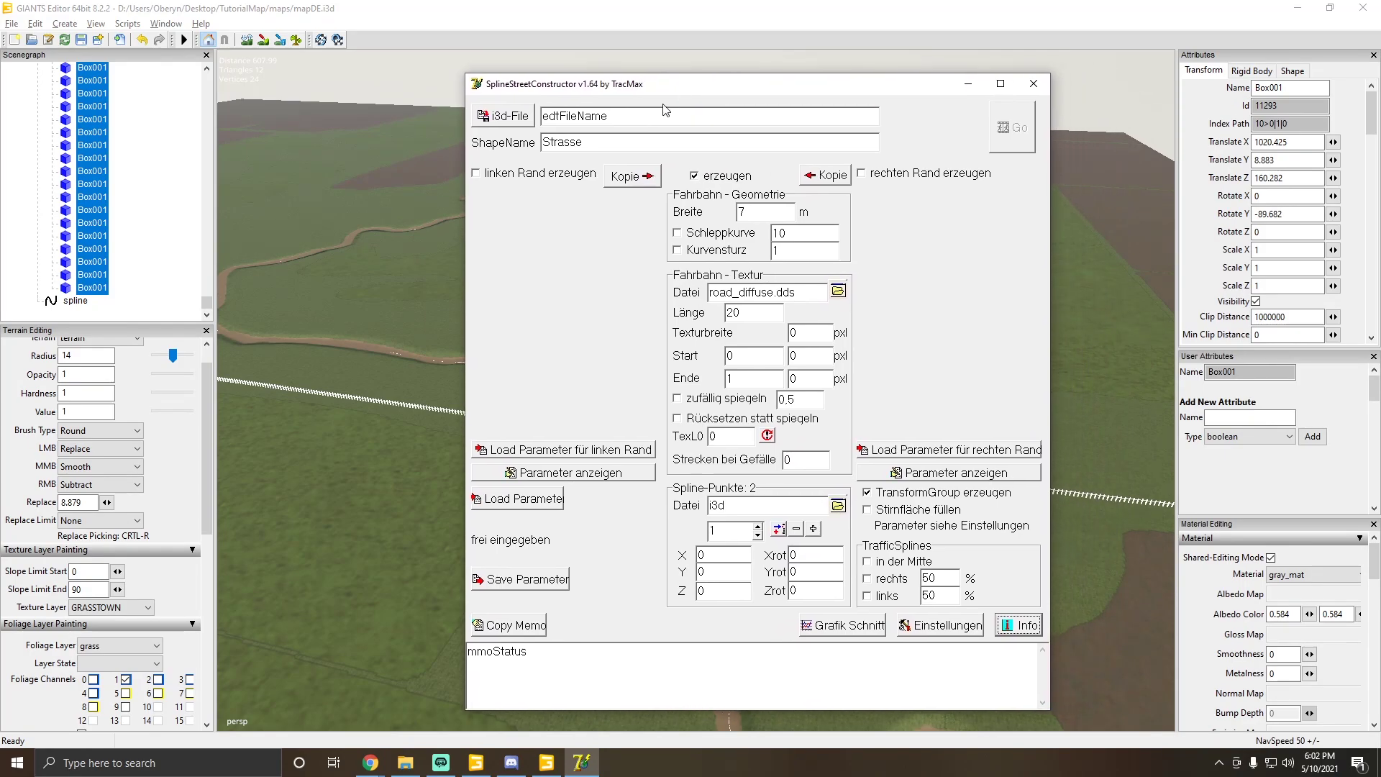
# Step: Set the output i3d file to test.i3d in the SSC folder of TutorialMap
pyautogui.click(517, 118)
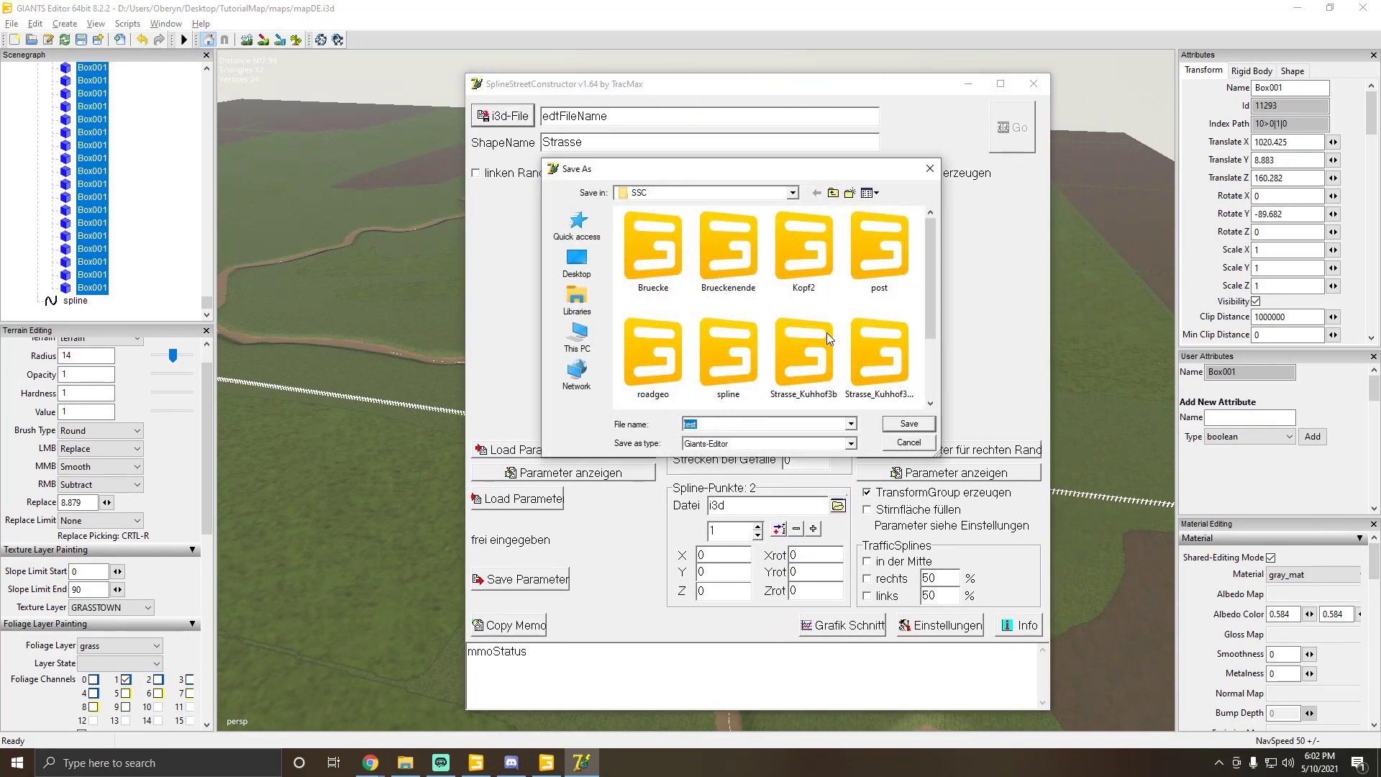
pyautogui.click(930, 168)
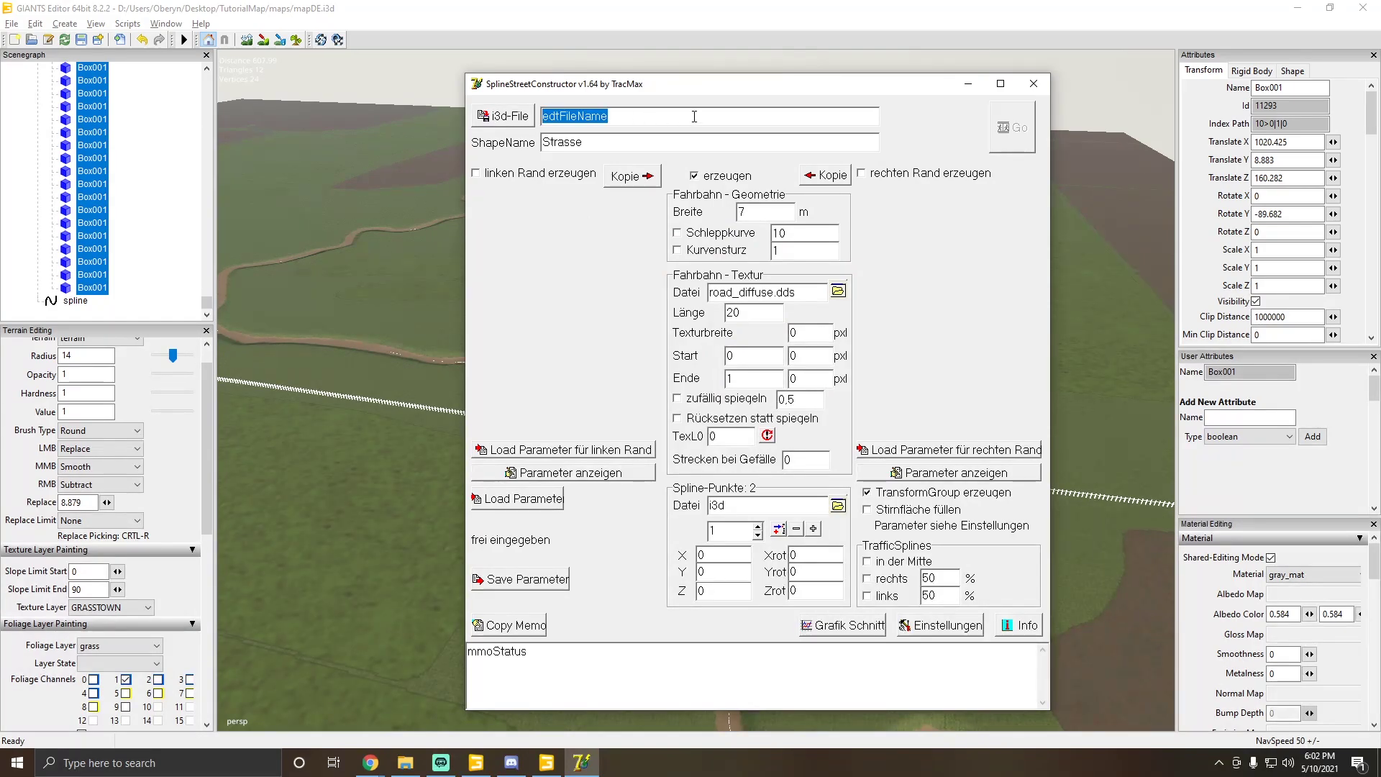
pyautogui.click(495, 118)
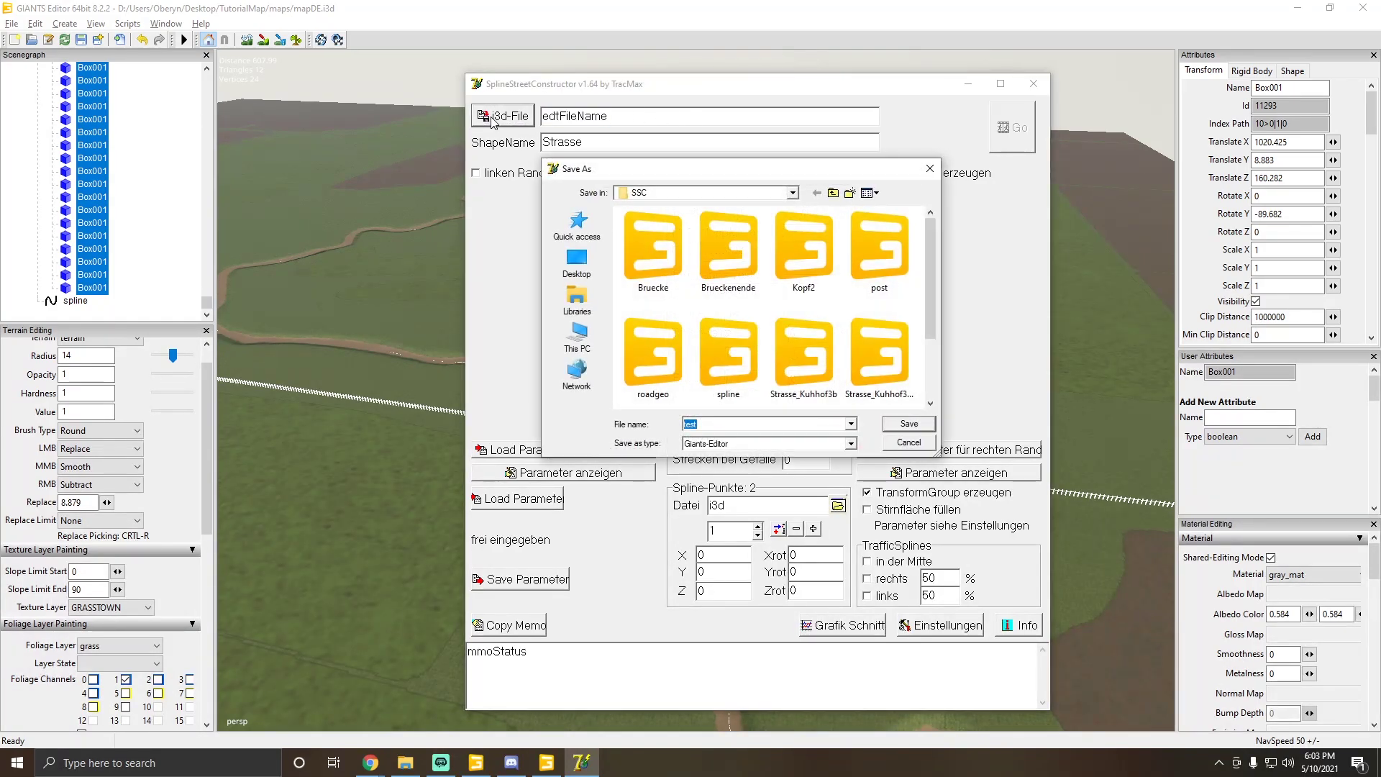
pyautogui.moveTo(931, 238); pyautogui.dragTo(935, 306)
pyautogui.click(640, 381)
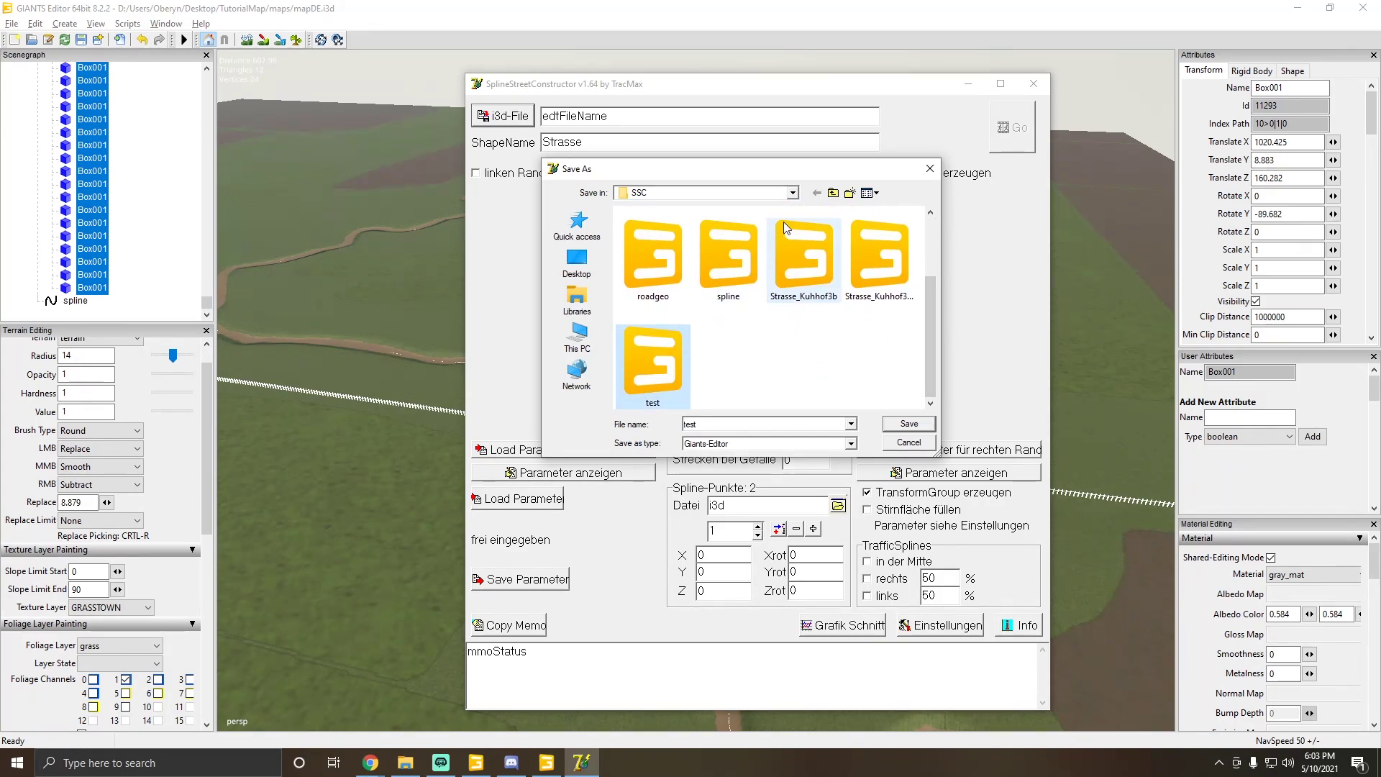
pyautogui.click(792, 192)
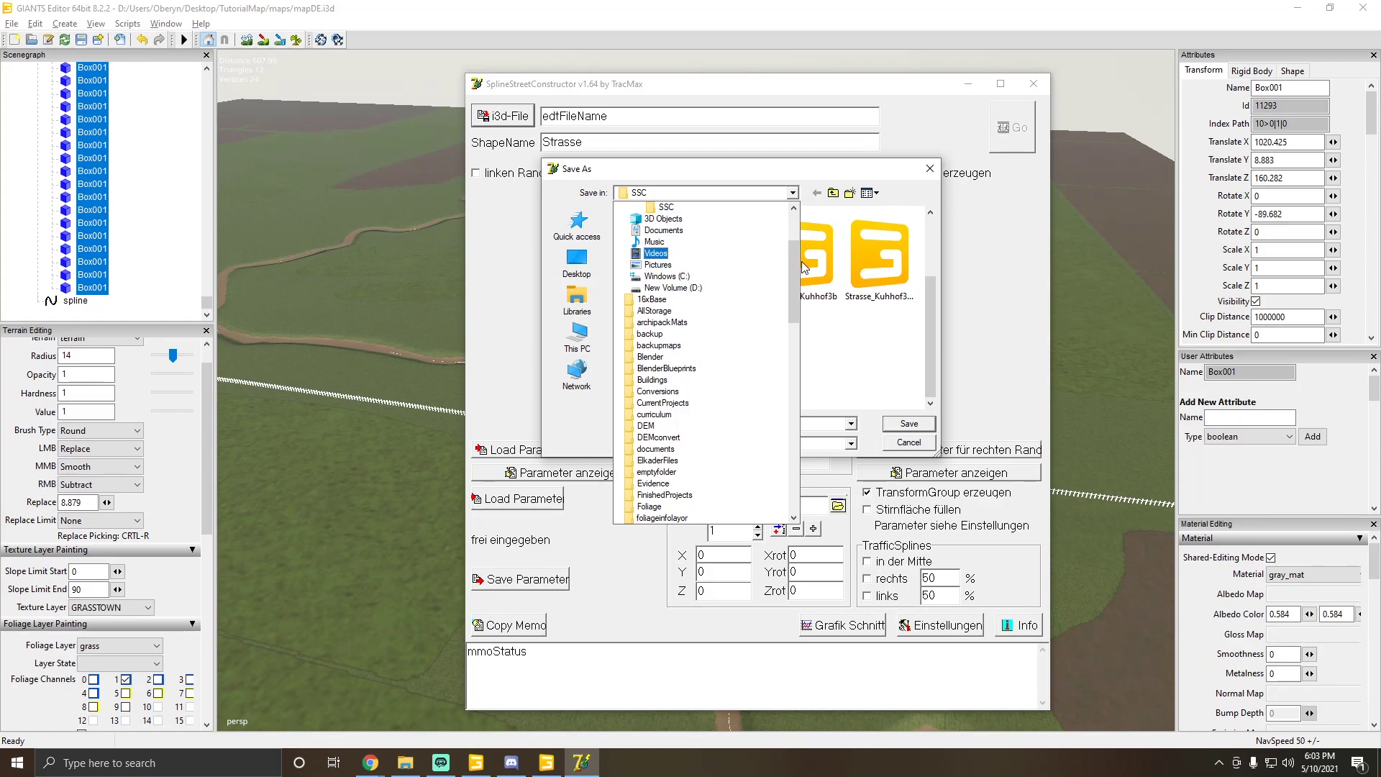
pyautogui.scroll(3, 676, 314)
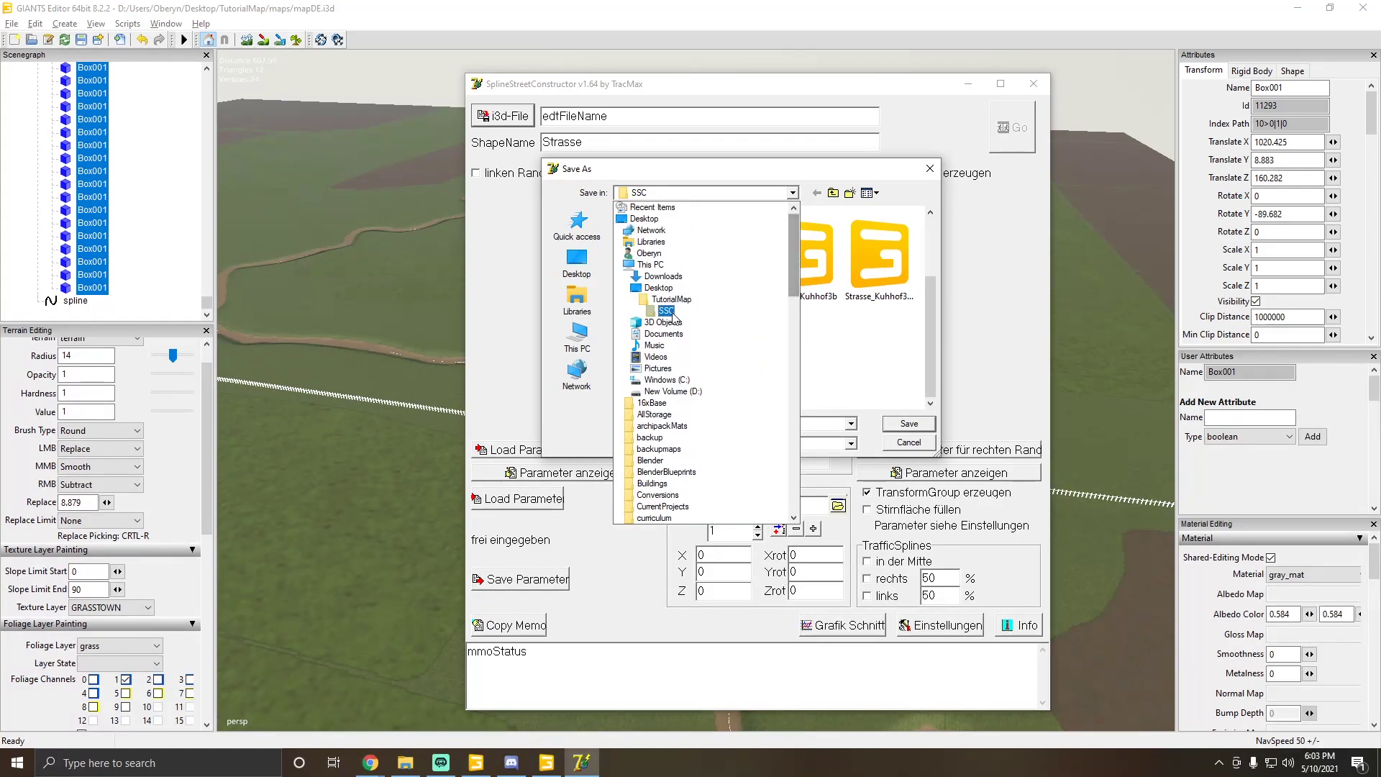
pyautogui.click(666, 310)
pyautogui.doubleClick(663, 366)
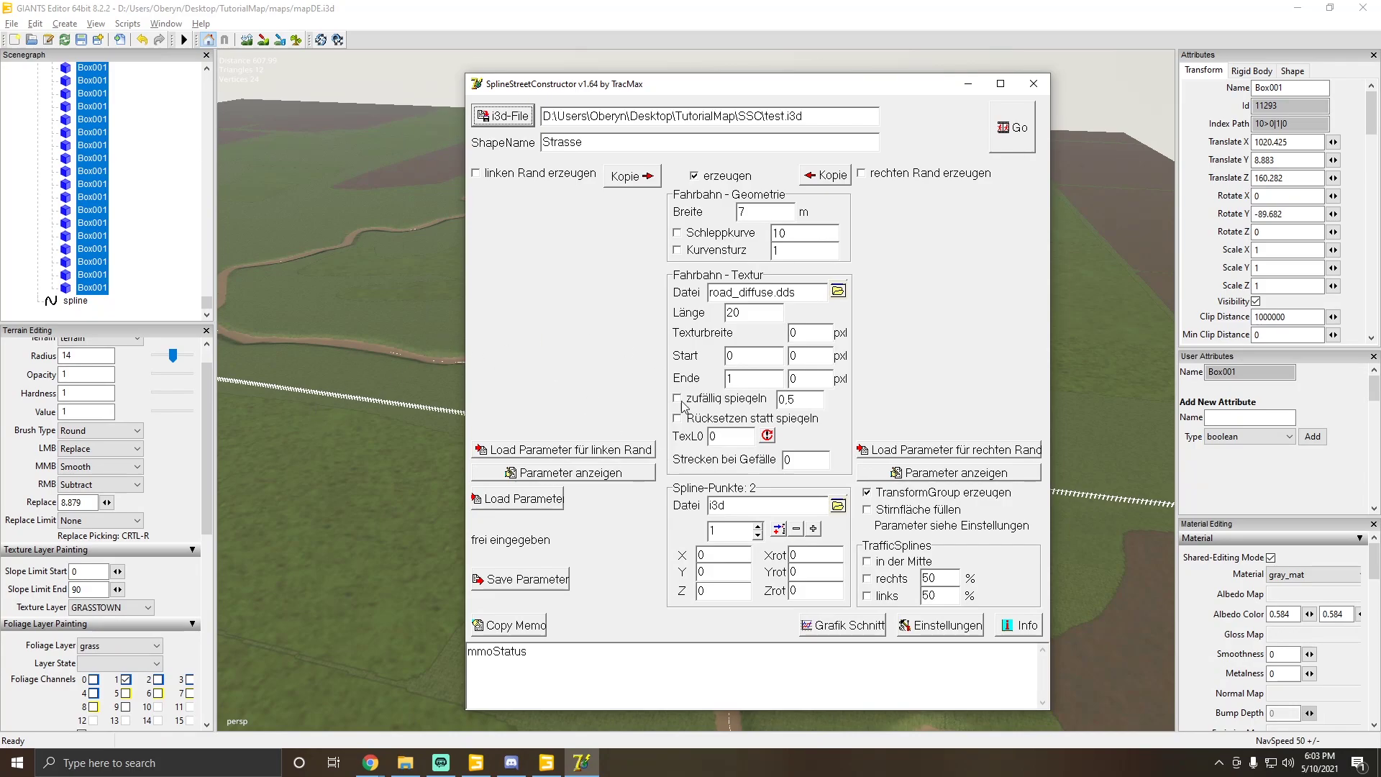
# Step: Load the testrd parameter file and set the roadway width to 9.5 m
pyautogui.click(524, 499)
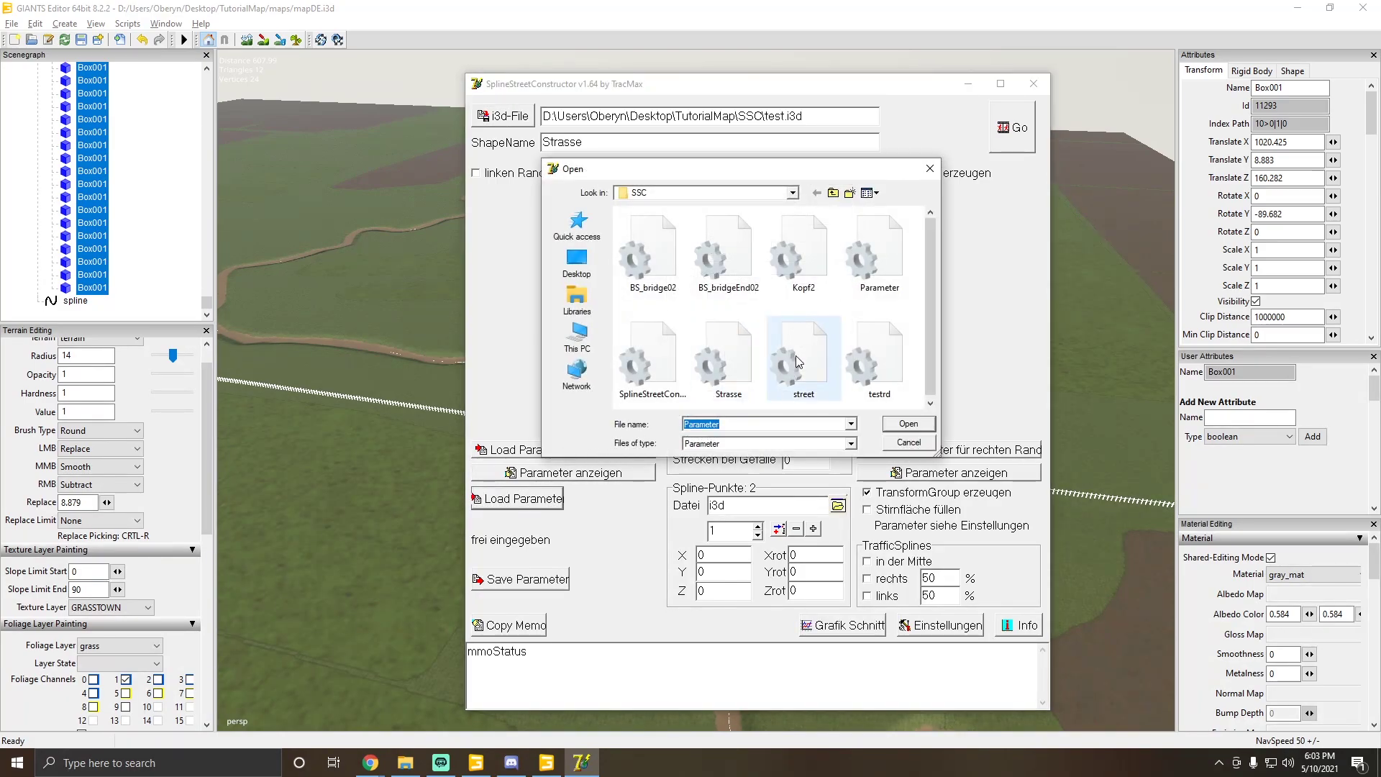
pyautogui.doubleClick(878, 364)
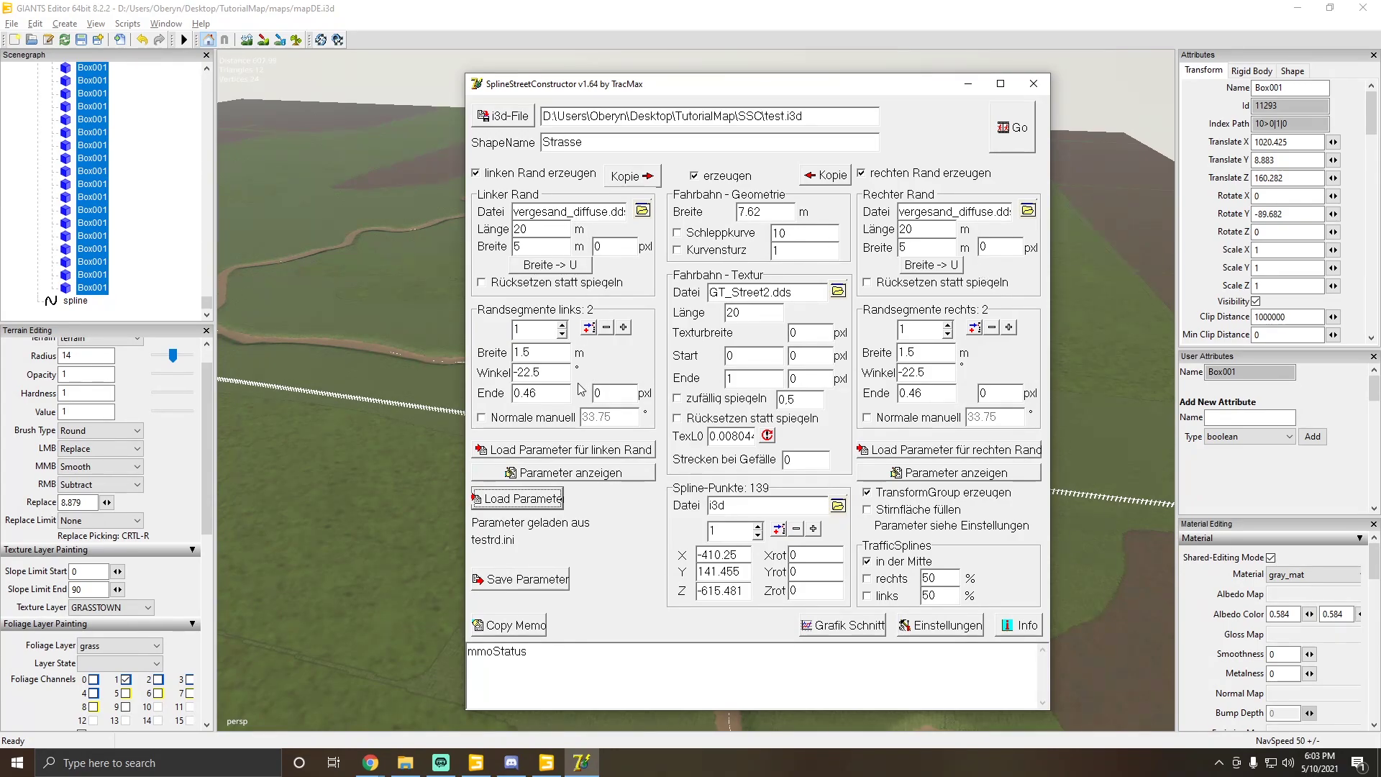
pyautogui.doubleClick(773, 217)
pyautogui.write('9.5')
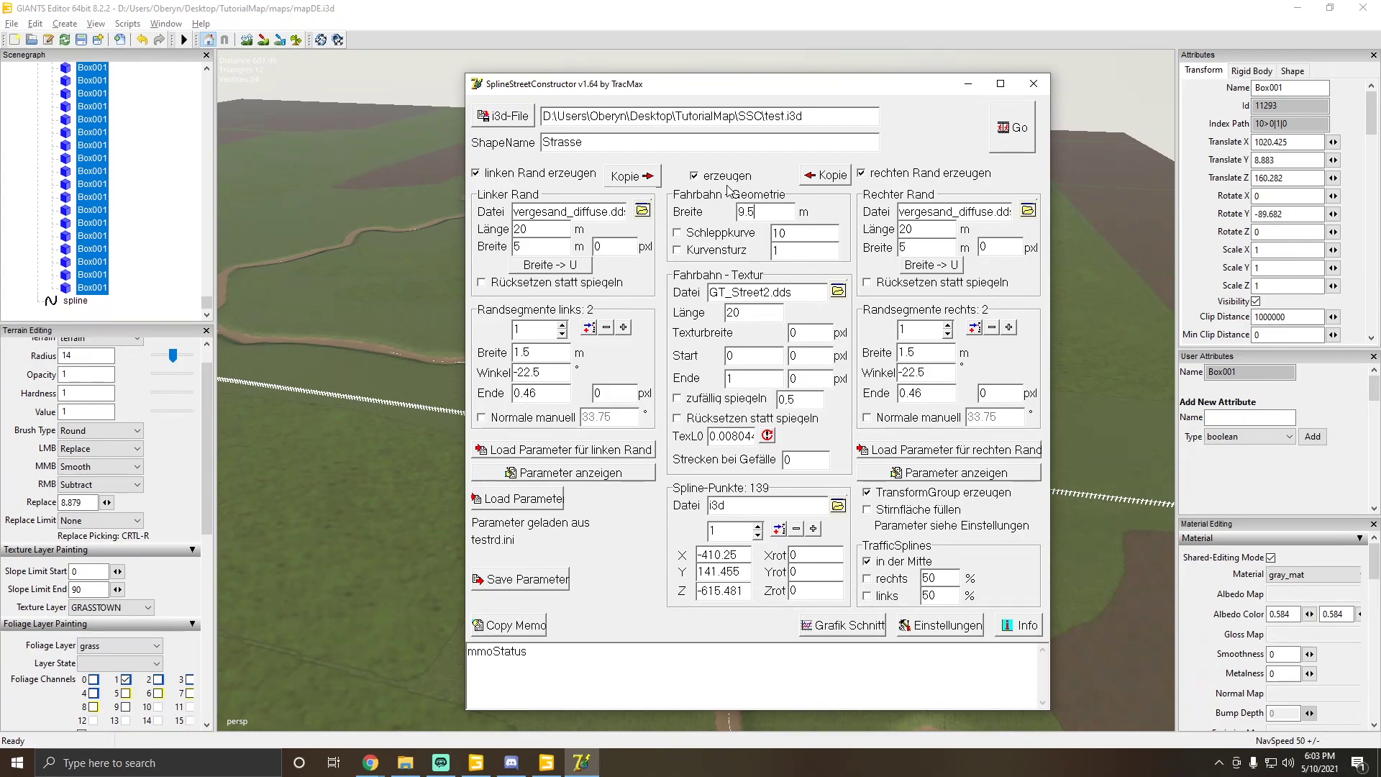
pyautogui.doubleClick(771, 217)
# Step: Set the roadway texture to RoadAmerican3.dds from the SSC folder
pyautogui.moveTo(810, 291); pyautogui.dragTo(709, 295)
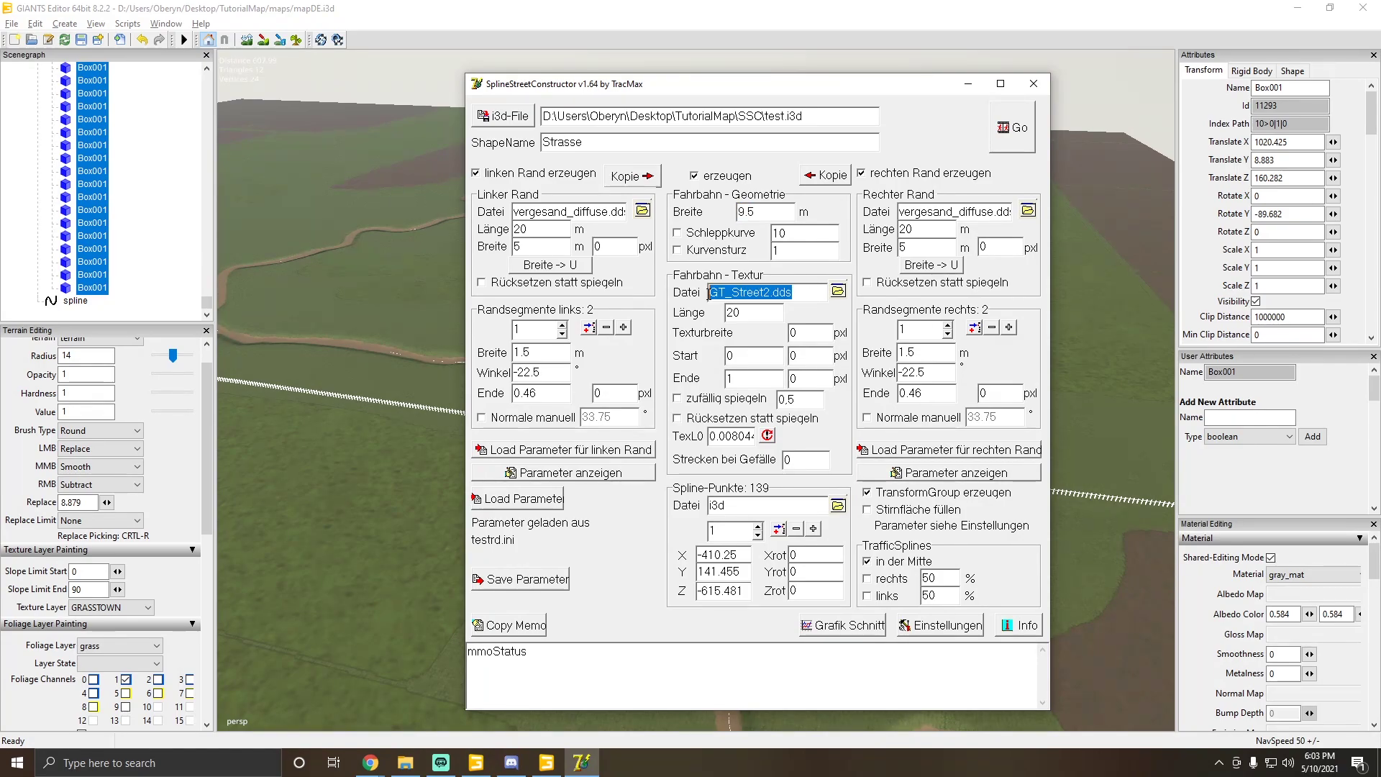
pyautogui.click(838, 291)
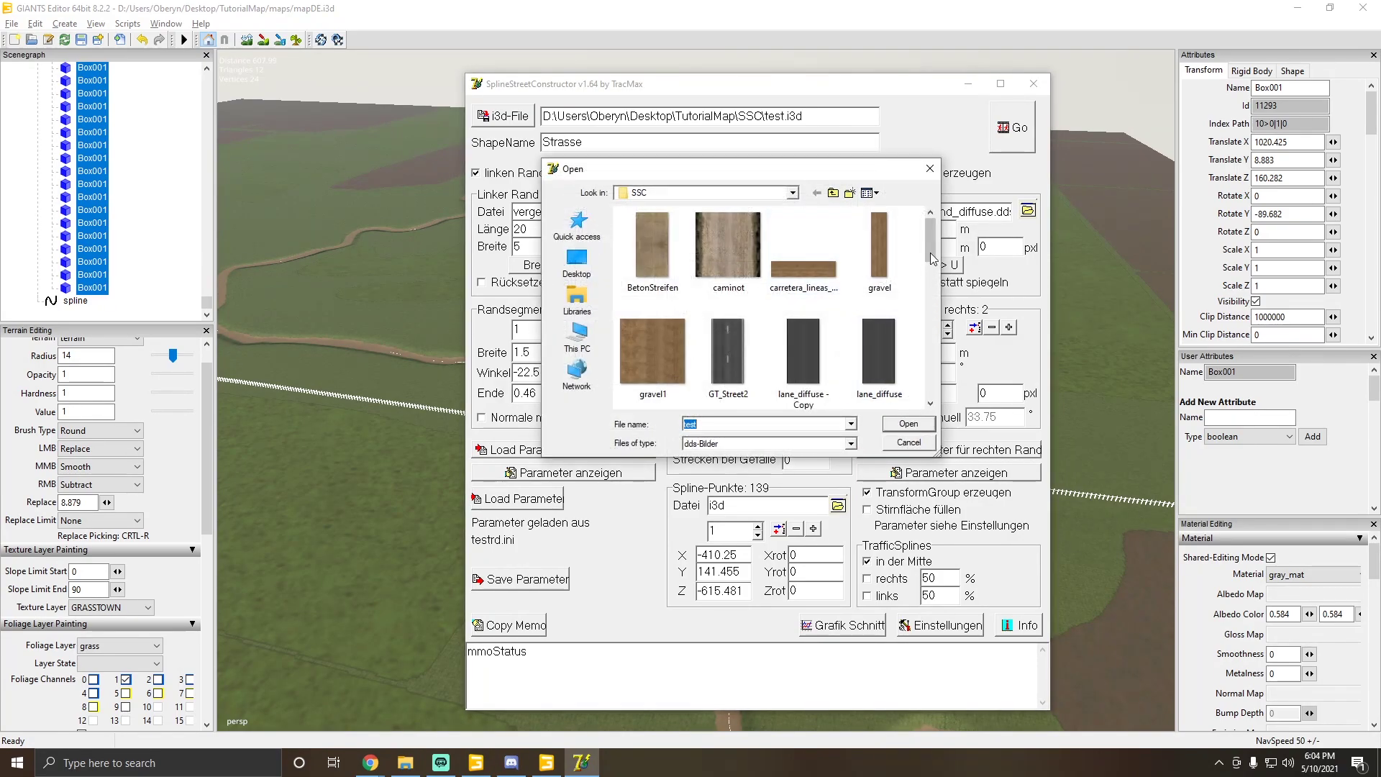
pyautogui.moveTo(933, 259); pyautogui.dragTo(903, 371)
pyautogui.doubleClick(881, 266)
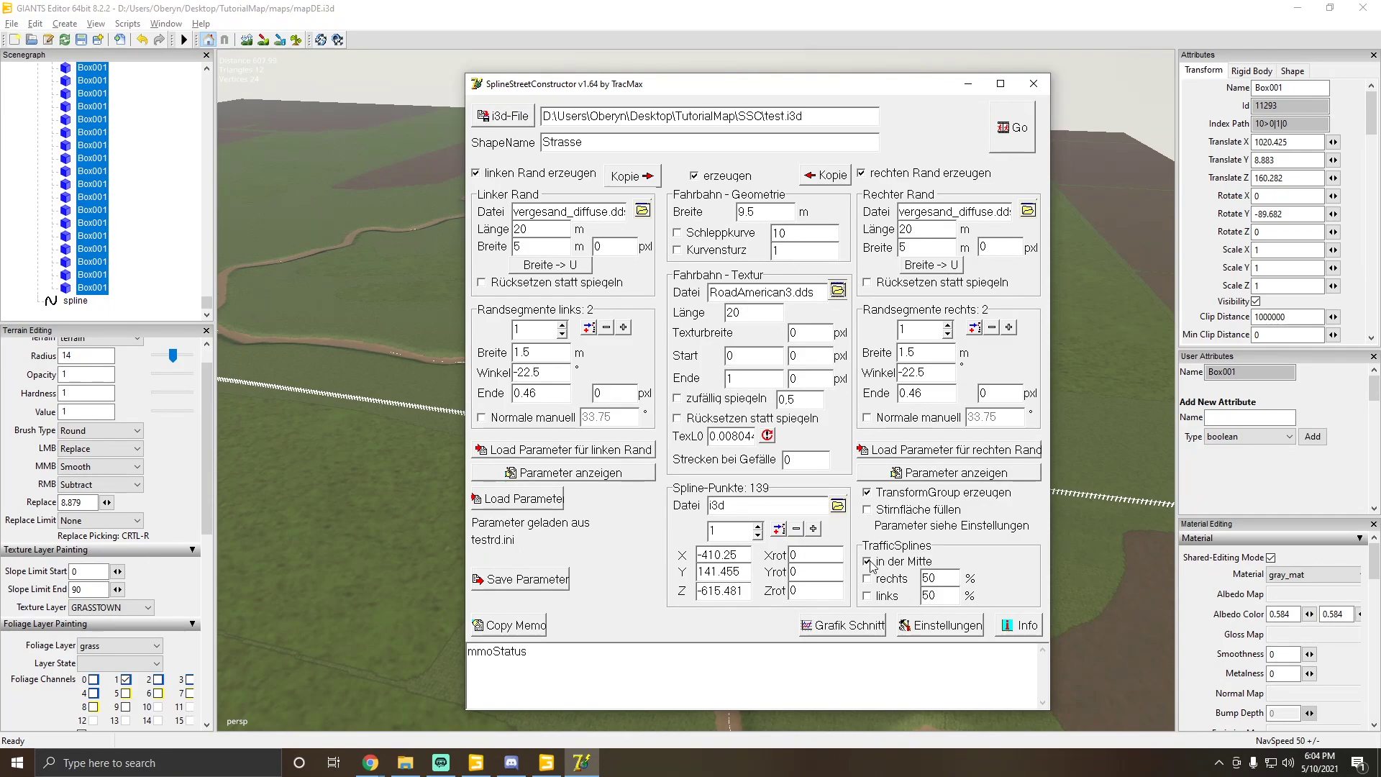
# Step: Load the spline points from spline.i3d in the SSC folder and generate the street
pyautogui.click(838, 505)
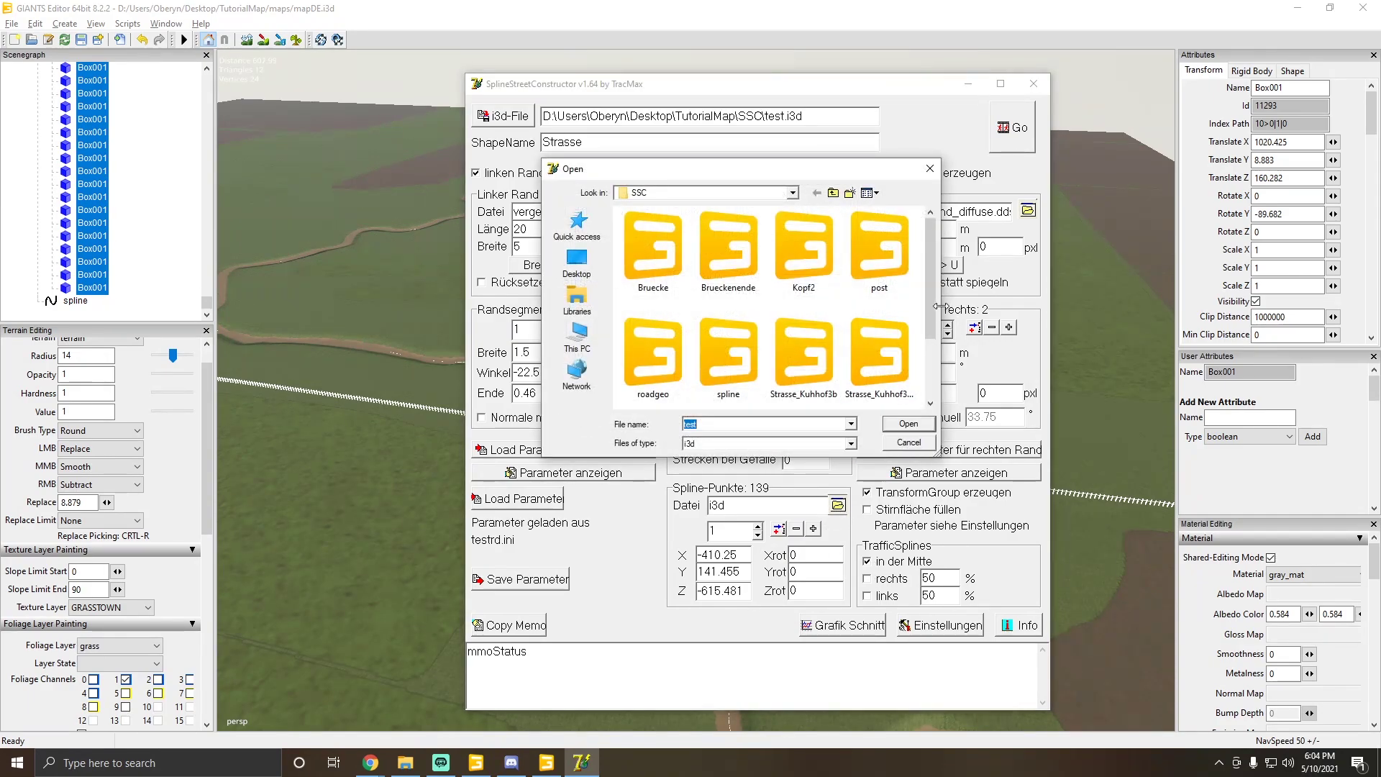
pyautogui.click(909, 442)
pyautogui.doubleClick(716, 505)
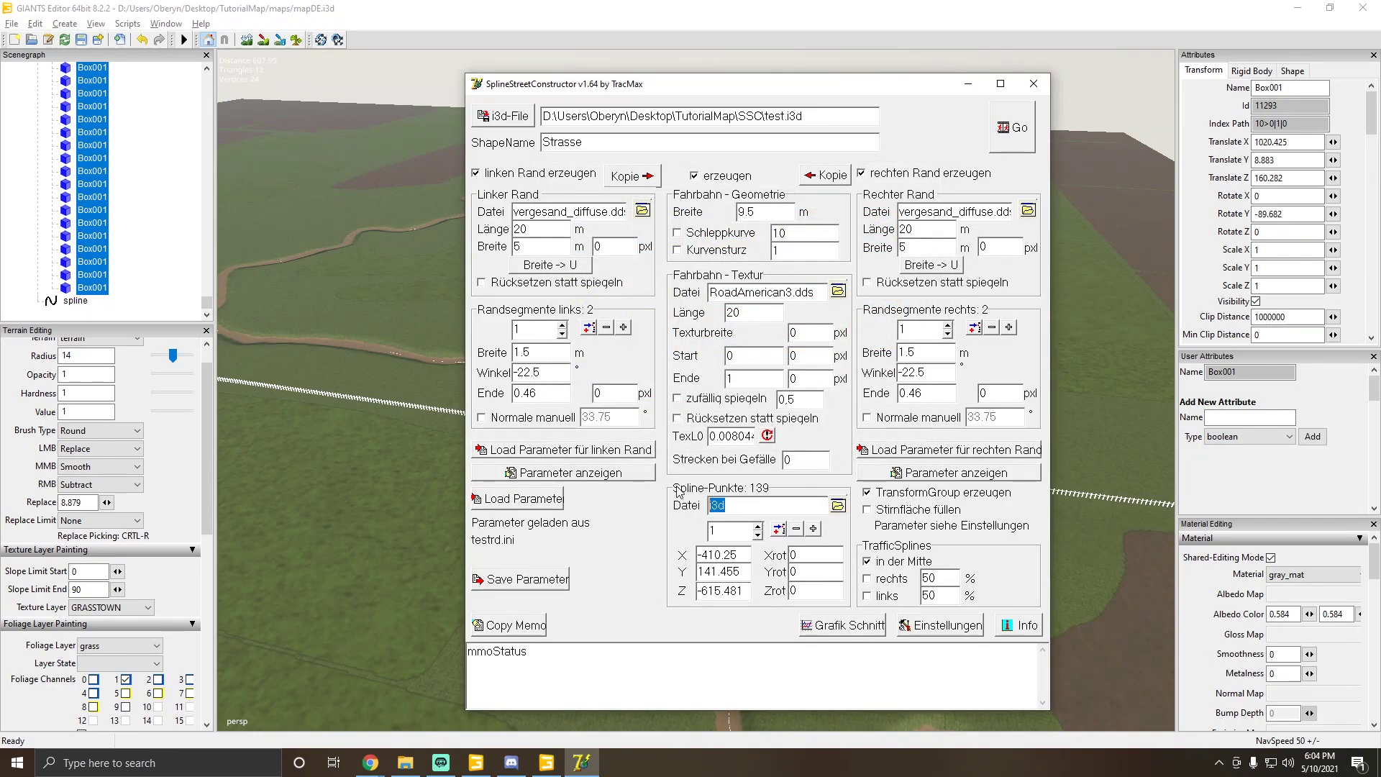
pyautogui.click(837, 506)
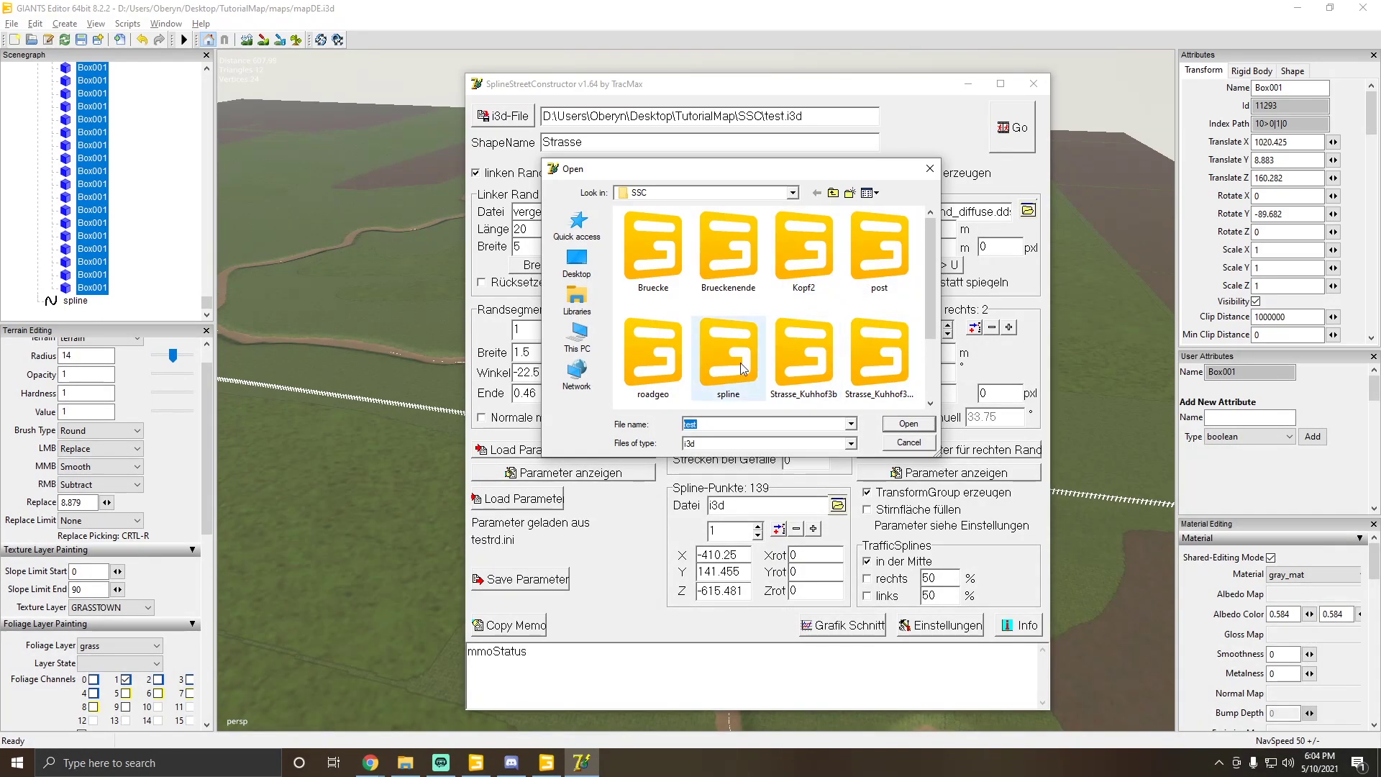
pyautogui.doubleClick(733, 372)
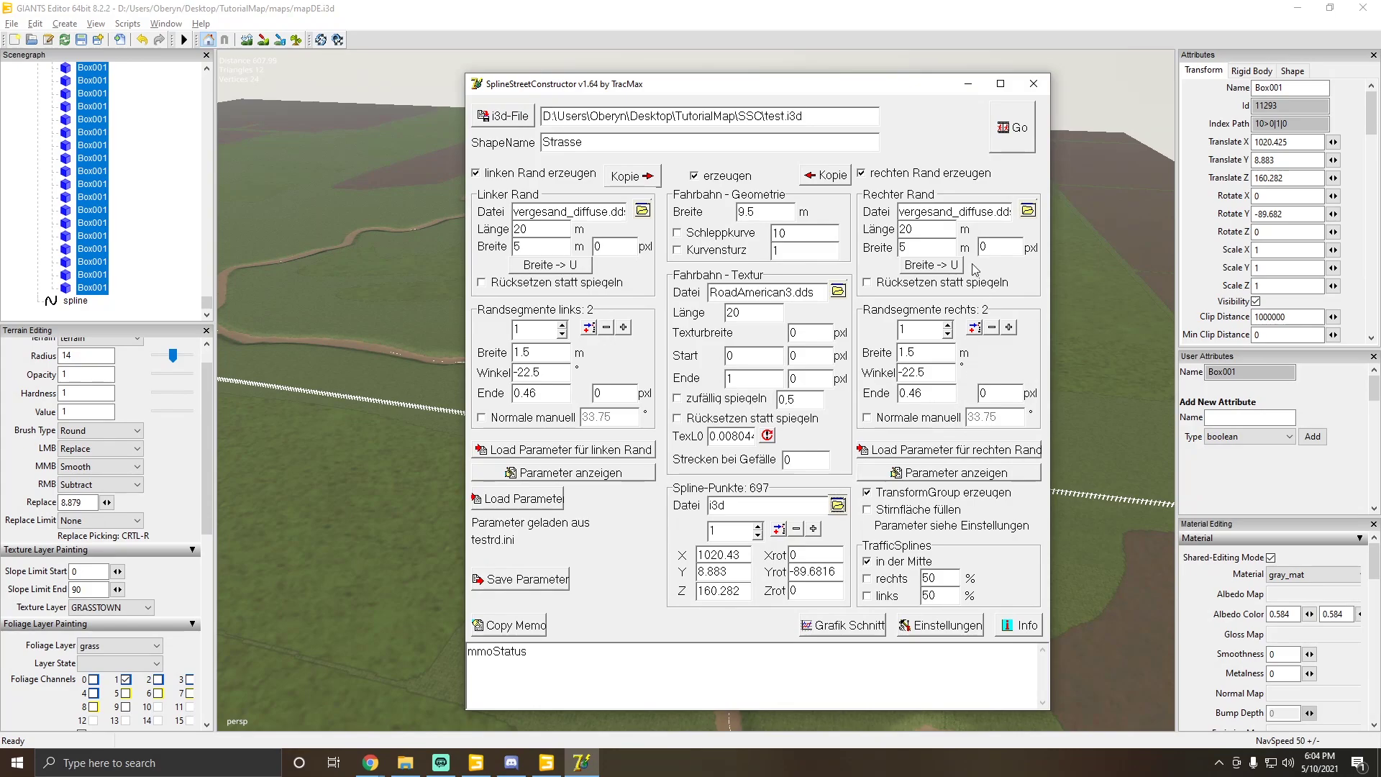
pyautogui.click(1025, 125)
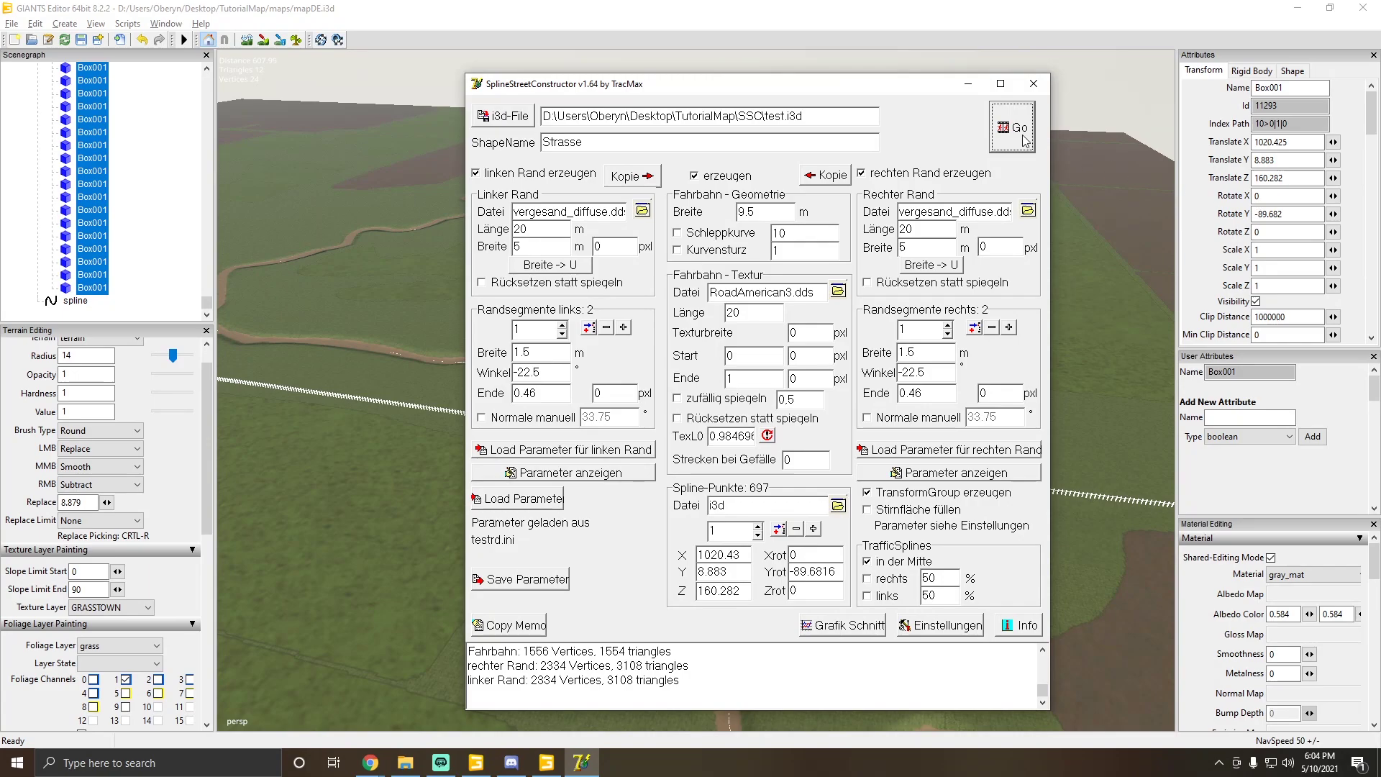
# Step: Minimize SplineStreetConstructor to return to GIANTS Editor and collapse the entire scenegraph
pyautogui.click(968, 83)
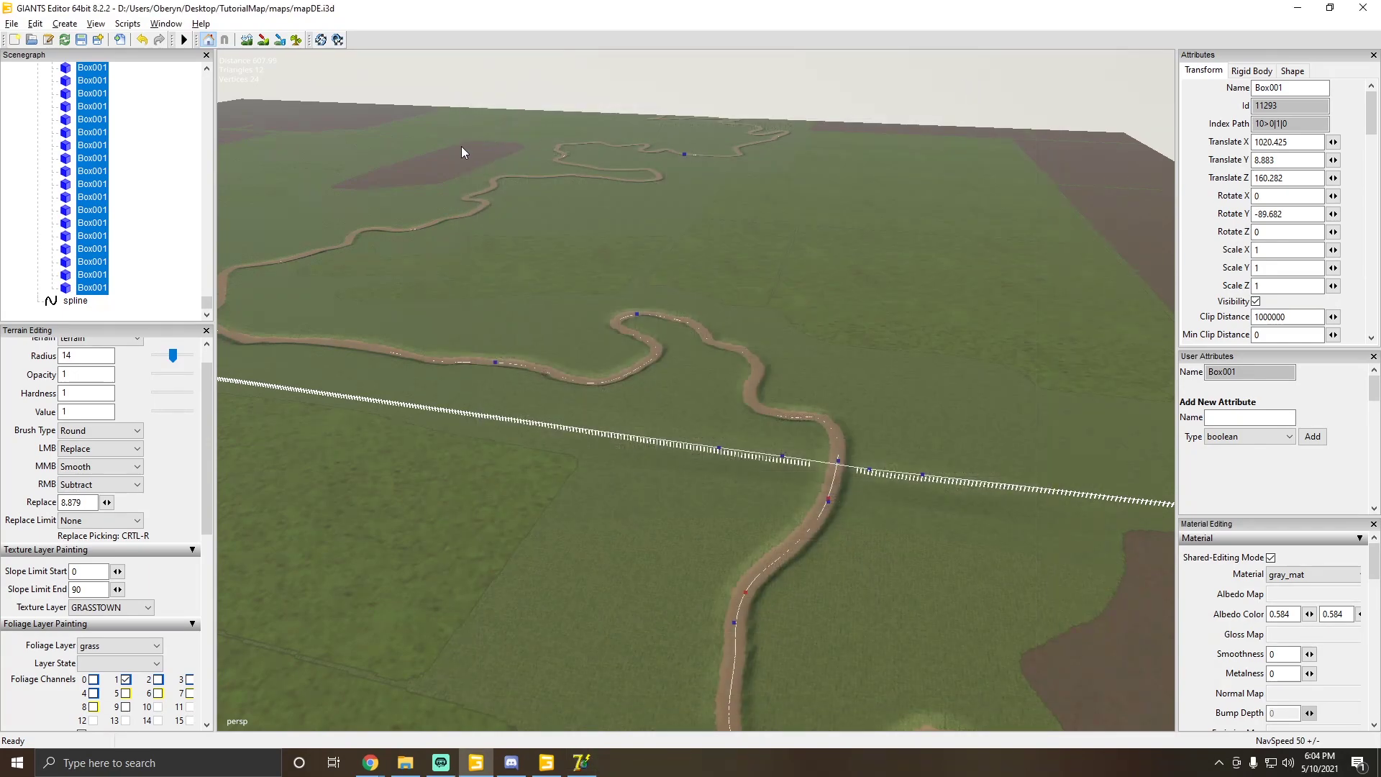
pyautogui.click(168, 167)
pyautogui.rightClick(167, 164)
pyautogui.click(189, 185)
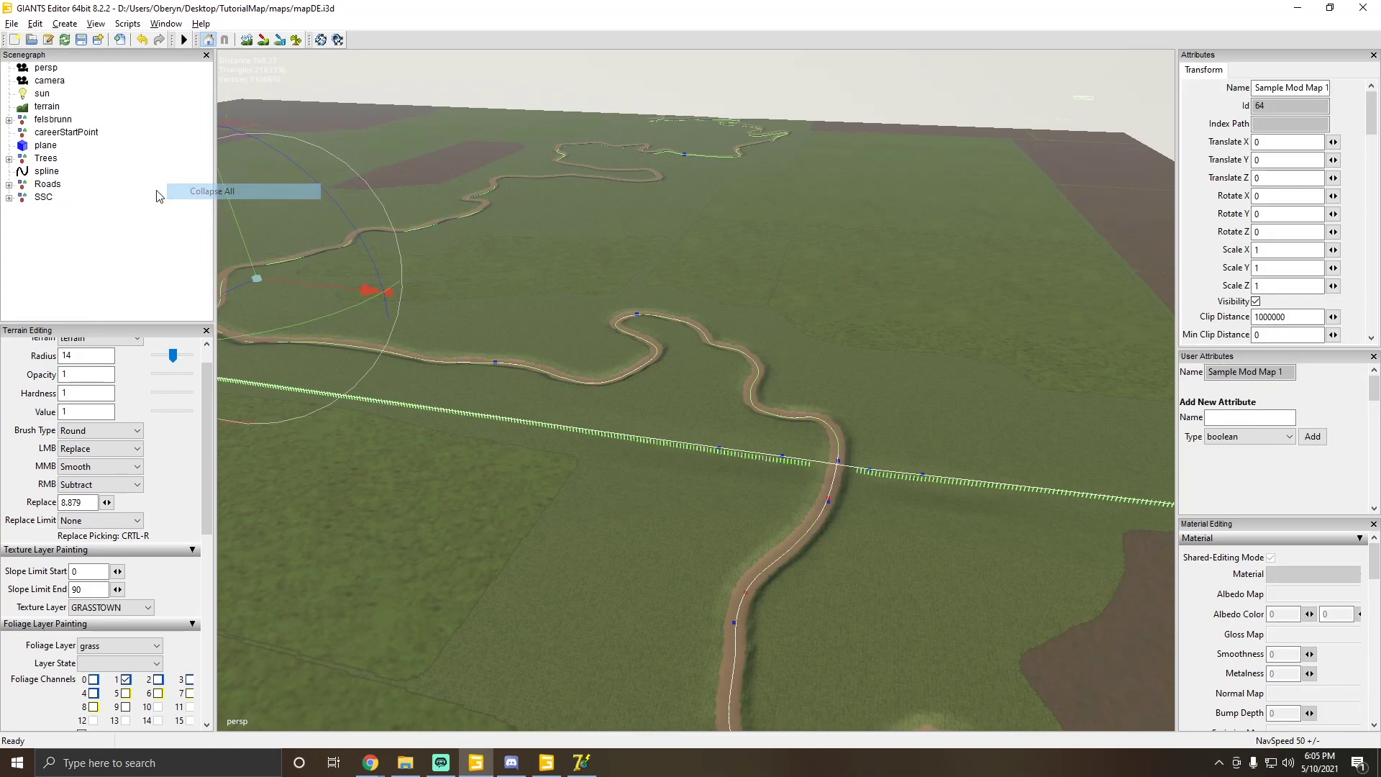
# Step: Examine the SSC group's splinePlacement contents in the scenegraph, then collapse the group and clear the selection
pyautogui.click(43, 197)
pyautogui.click(8, 199)
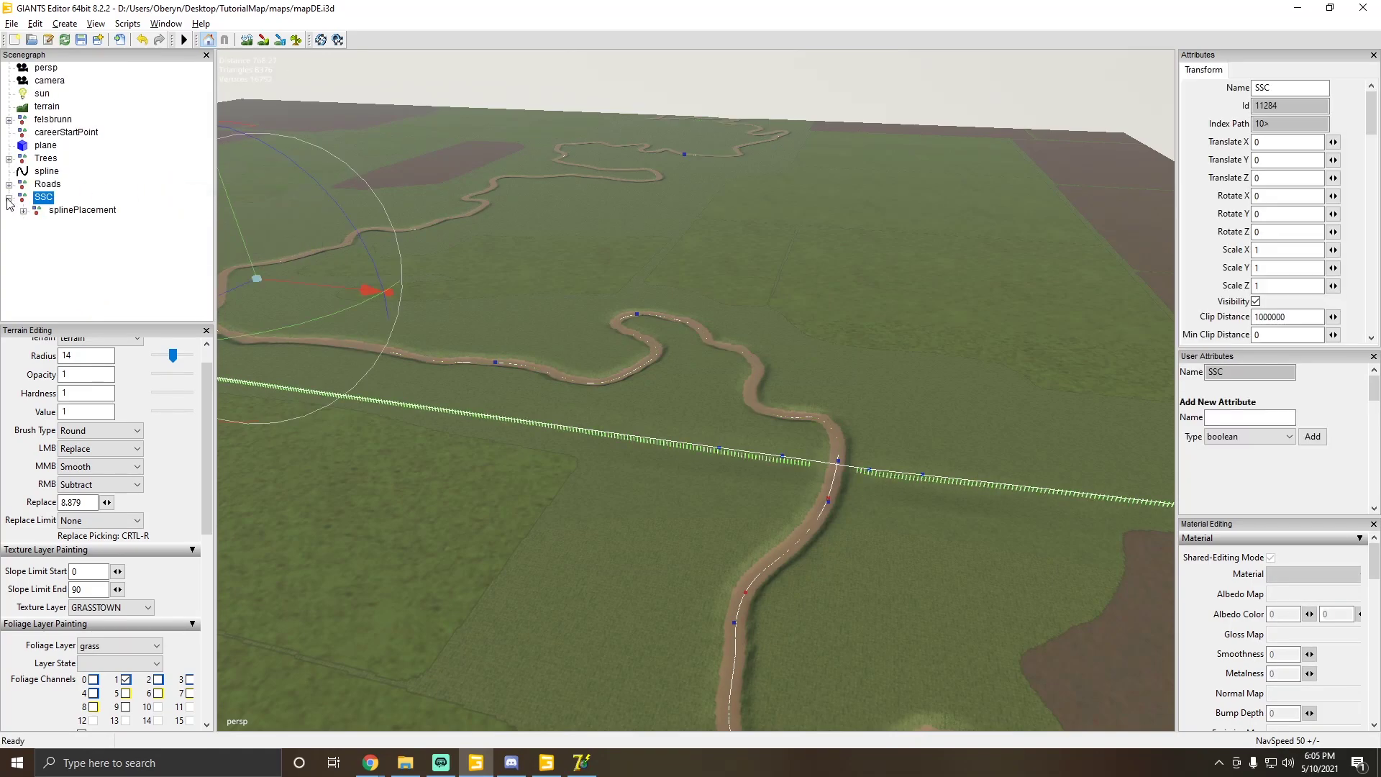
pyautogui.click(59, 210)
pyautogui.click(24, 211)
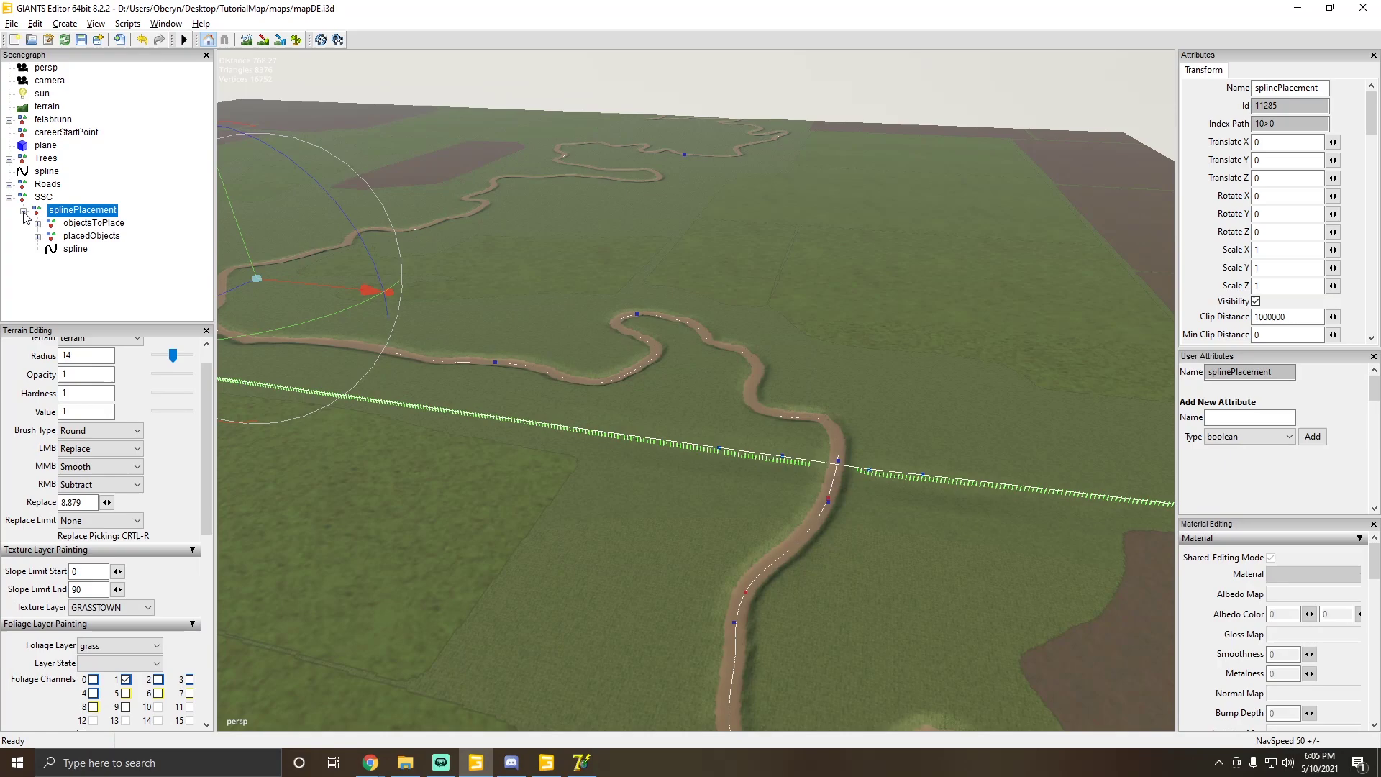
pyautogui.click(72, 236)
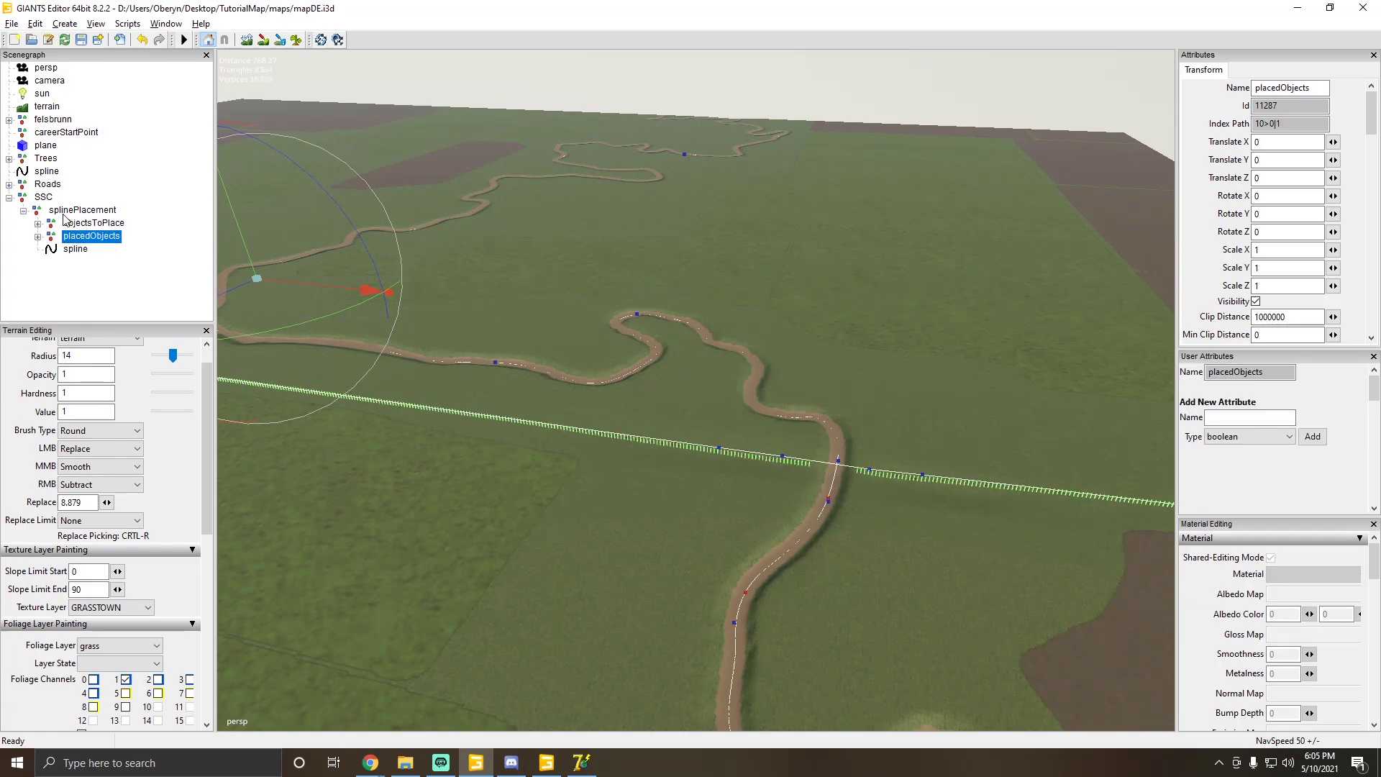
pyautogui.click(72, 210)
pyautogui.click(43, 197)
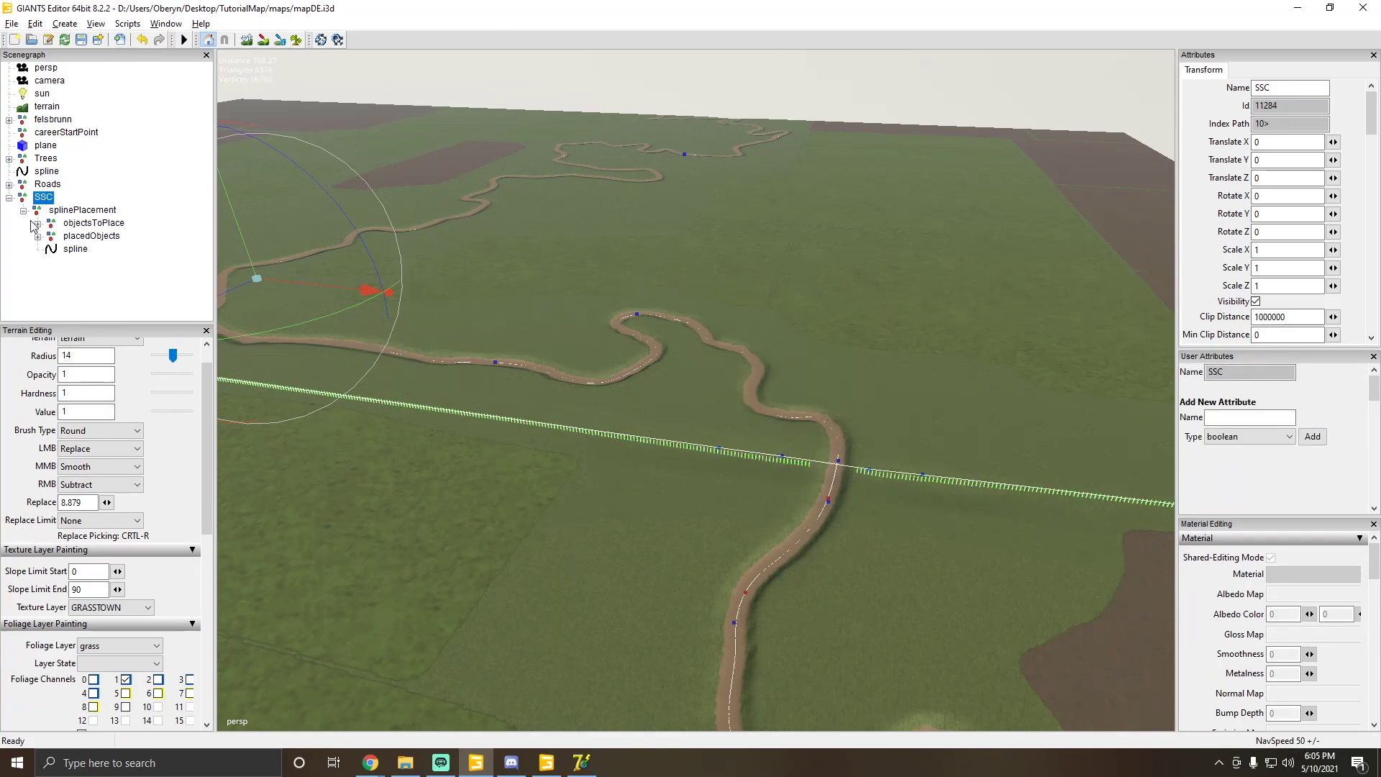
pyautogui.click(8, 198)
pyautogui.click(126, 267)
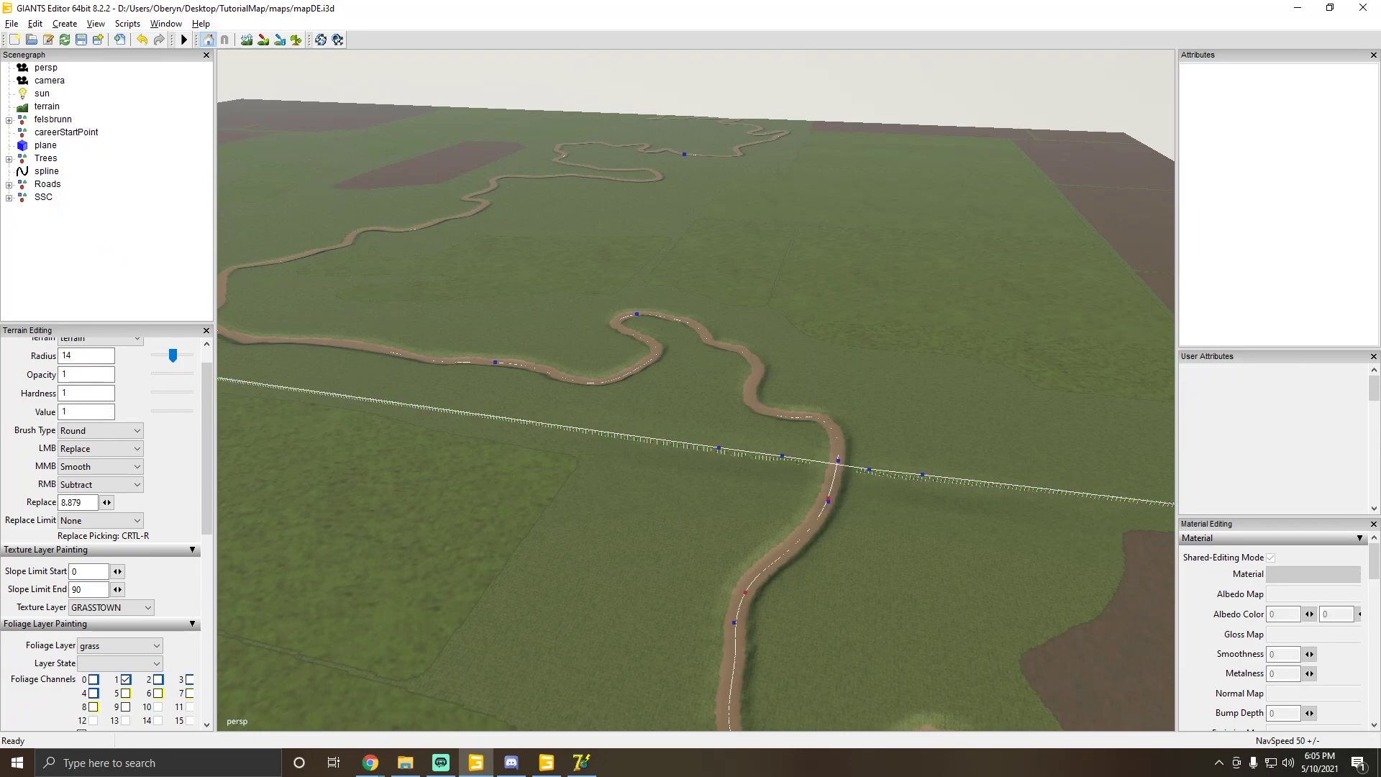
# Step: Import test.i3d from the SSC folder into the map
pyautogui.click(11, 24)
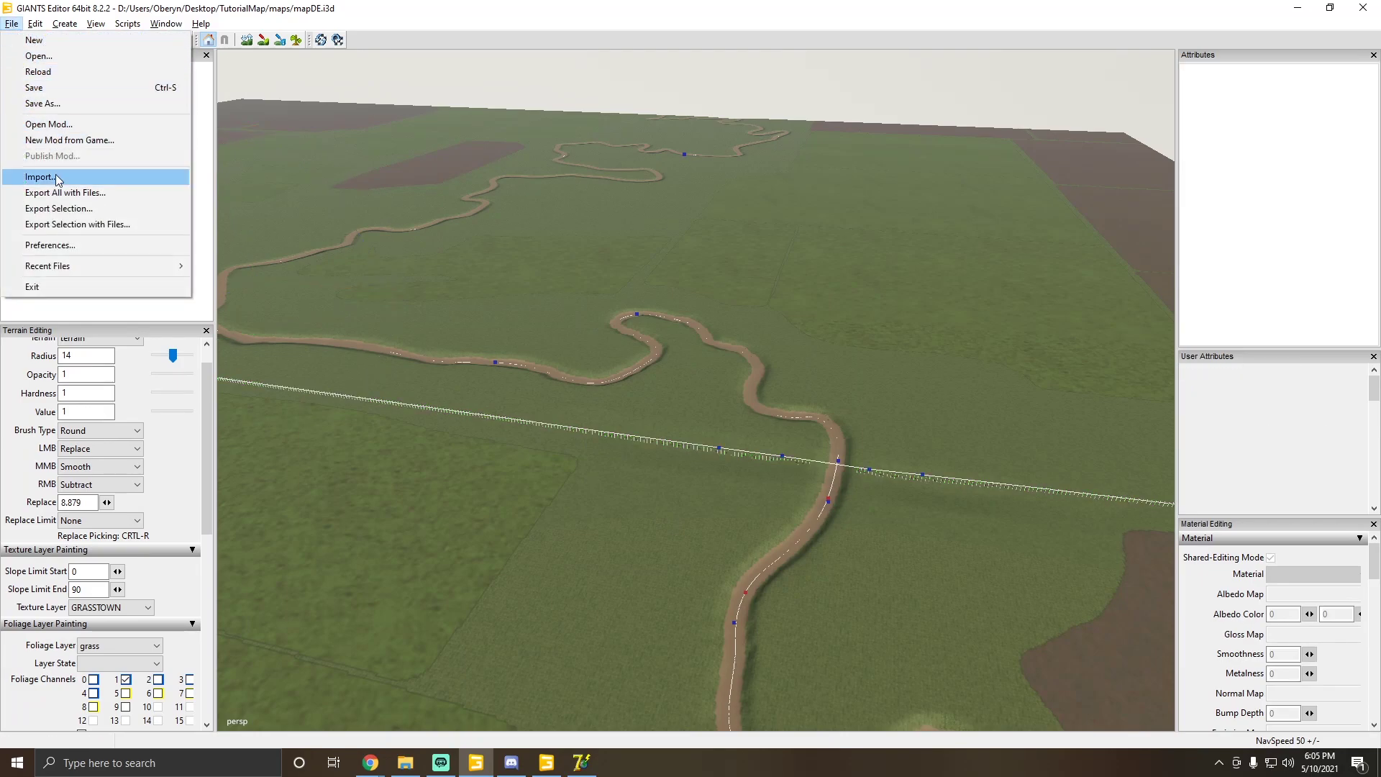
pyautogui.click(57, 179)
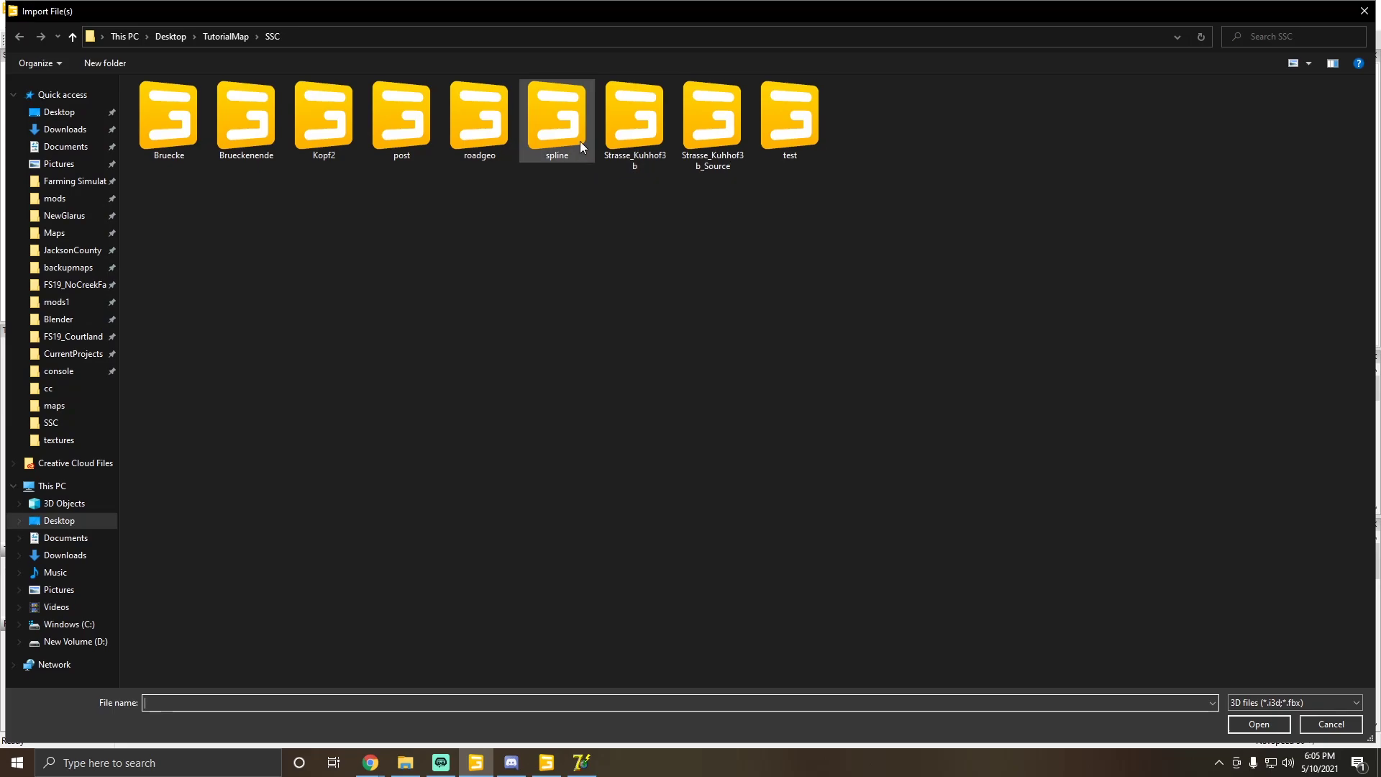
pyautogui.doubleClick(776, 139)
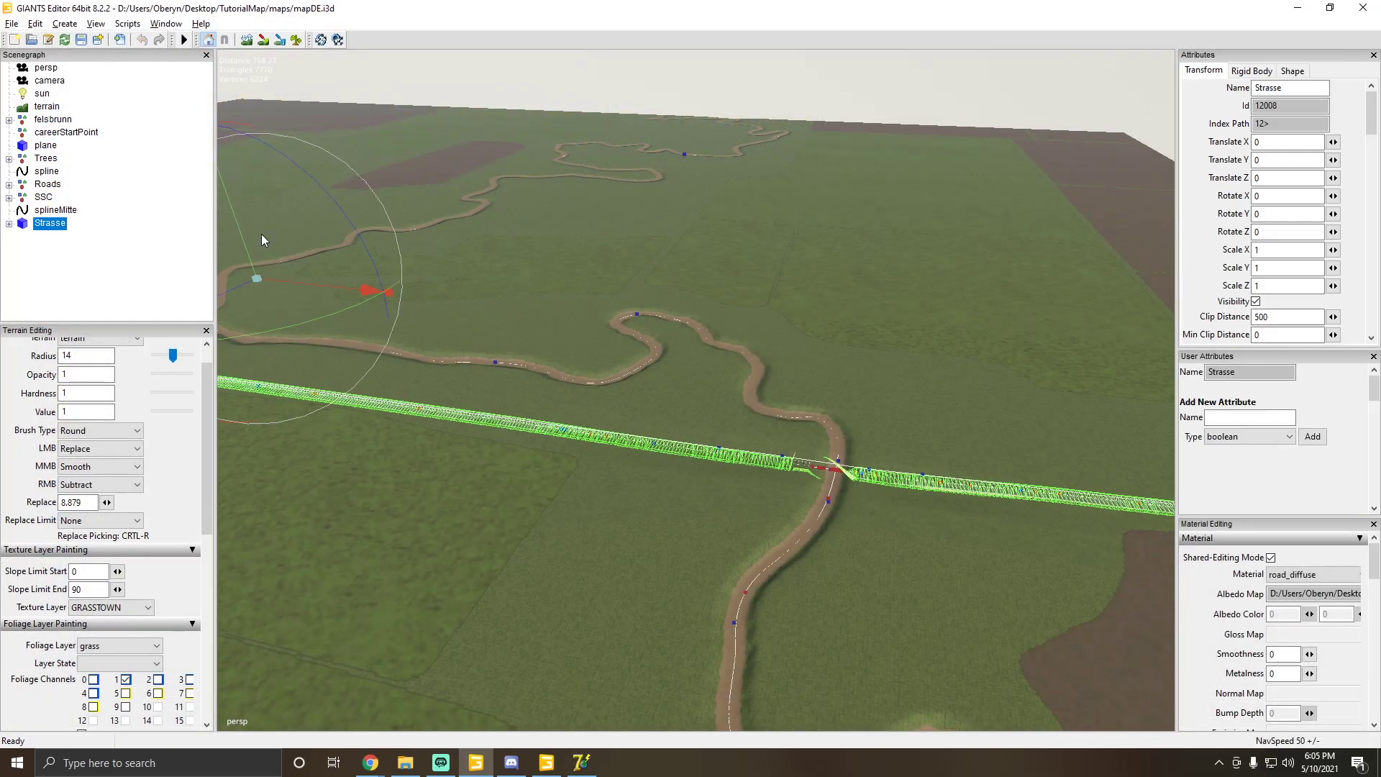
# Step: Examine the imported road at the dirt path crossing and at its end beside the existing paved road
pyautogui.moveTo(404, 265); pyautogui.dragTo(433, 297, button='right')
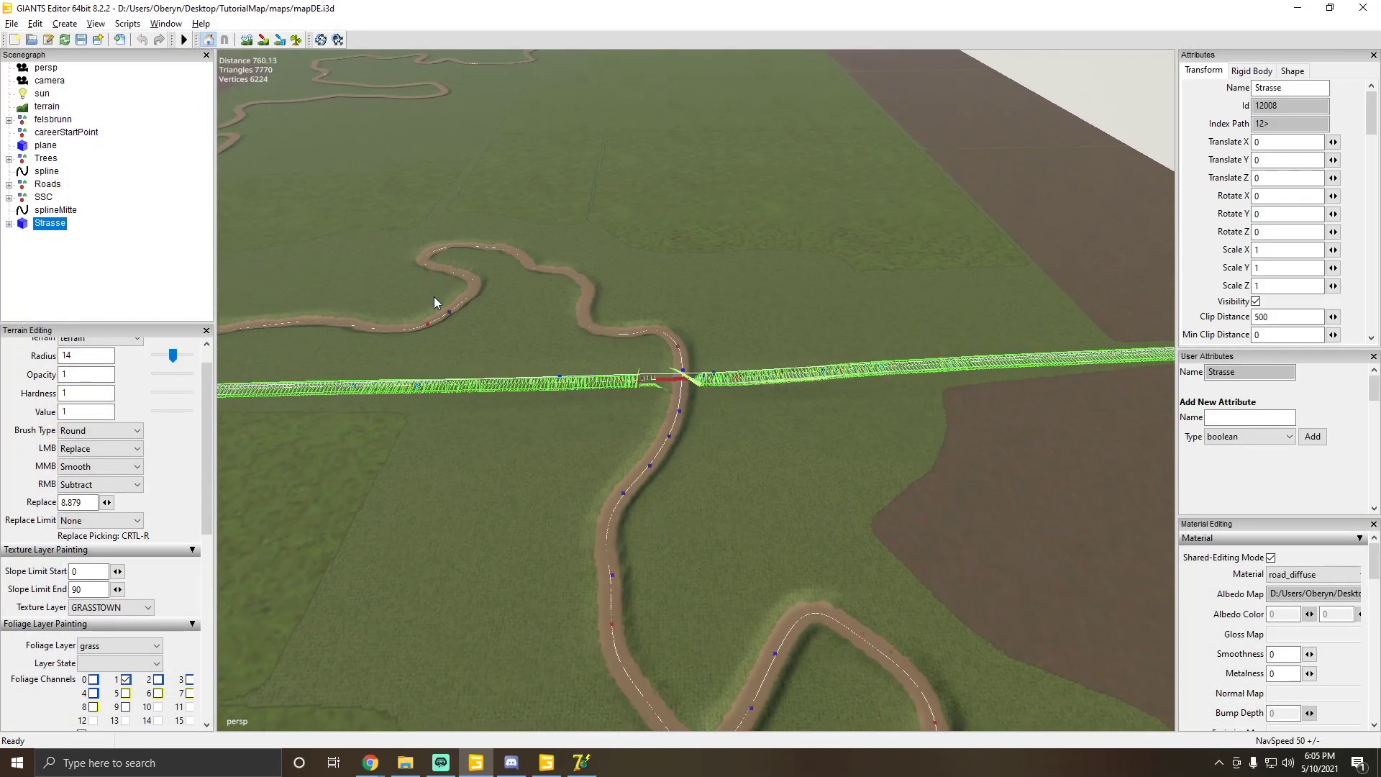
pyautogui.press('w')
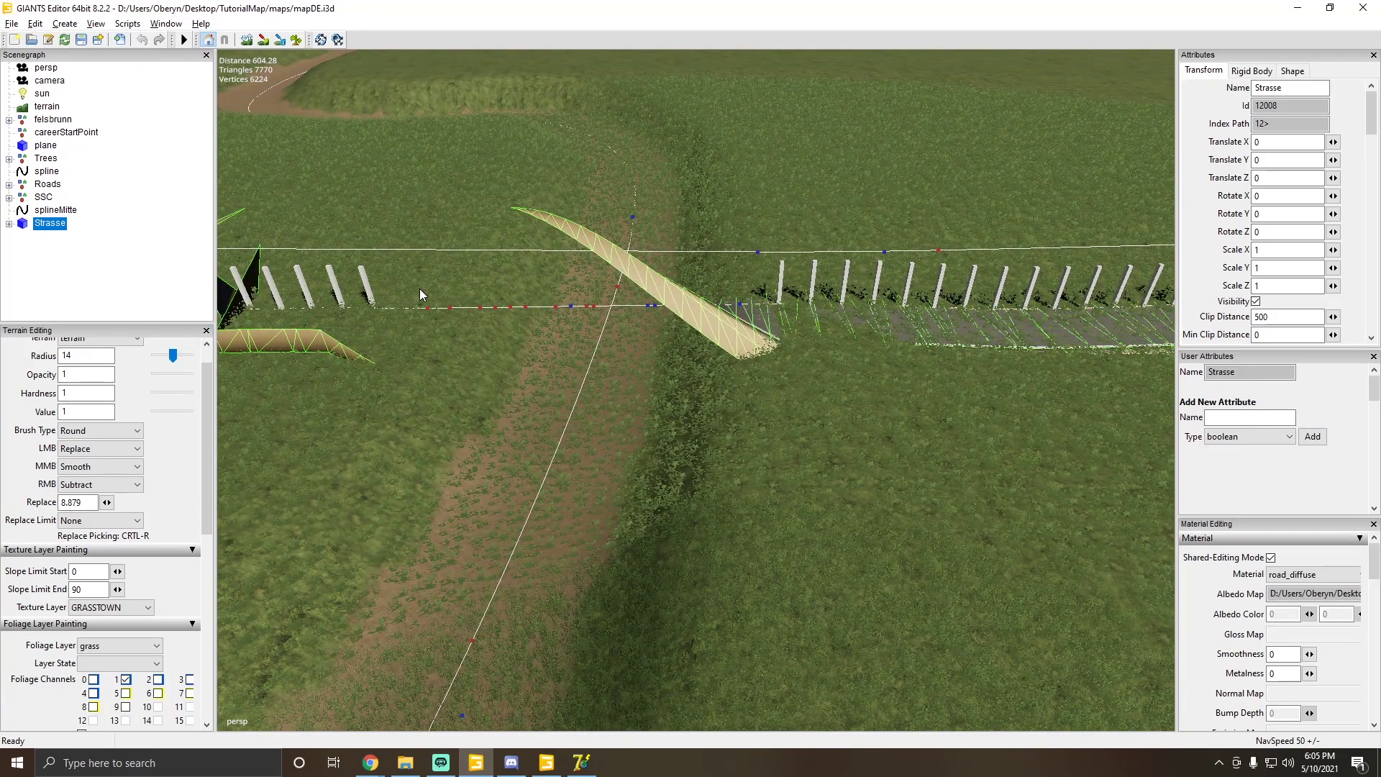
pyautogui.moveTo(420, 288); pyautogui.dragTo(410, 247, button='right')
pyautogui.press('s')
pyautogui.click(511, 295)
pyautogui.moveTo(510, 295); pyautogui.dragTo(725, 316, button='right')
pyautogui.press('w')
pyautogui.press('a')
pyautogui.press('e')
pyautogui.press('w')
pyautogui.click(653, 403)
pyautogui.press('w')
pyautogui.press('s')
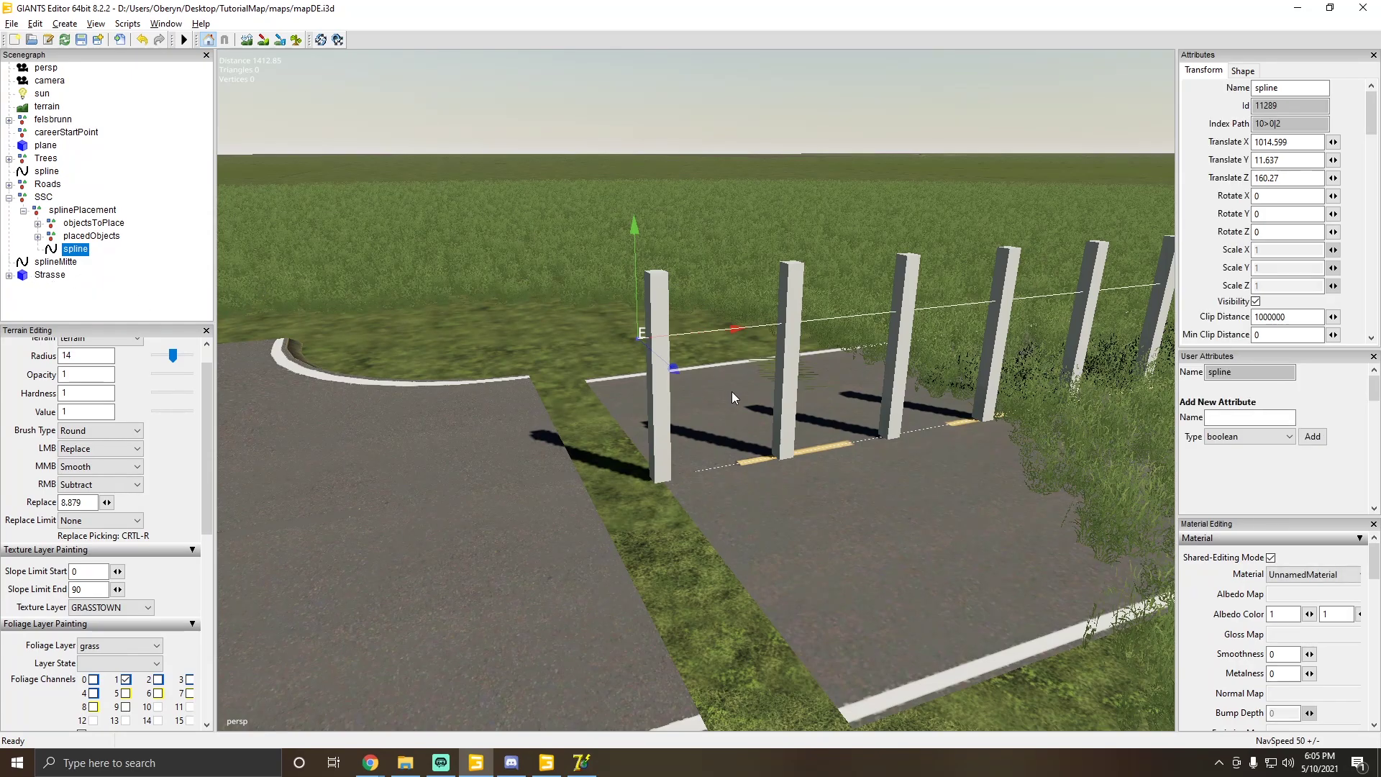
pyautogui.scroll(2, 590, 386)
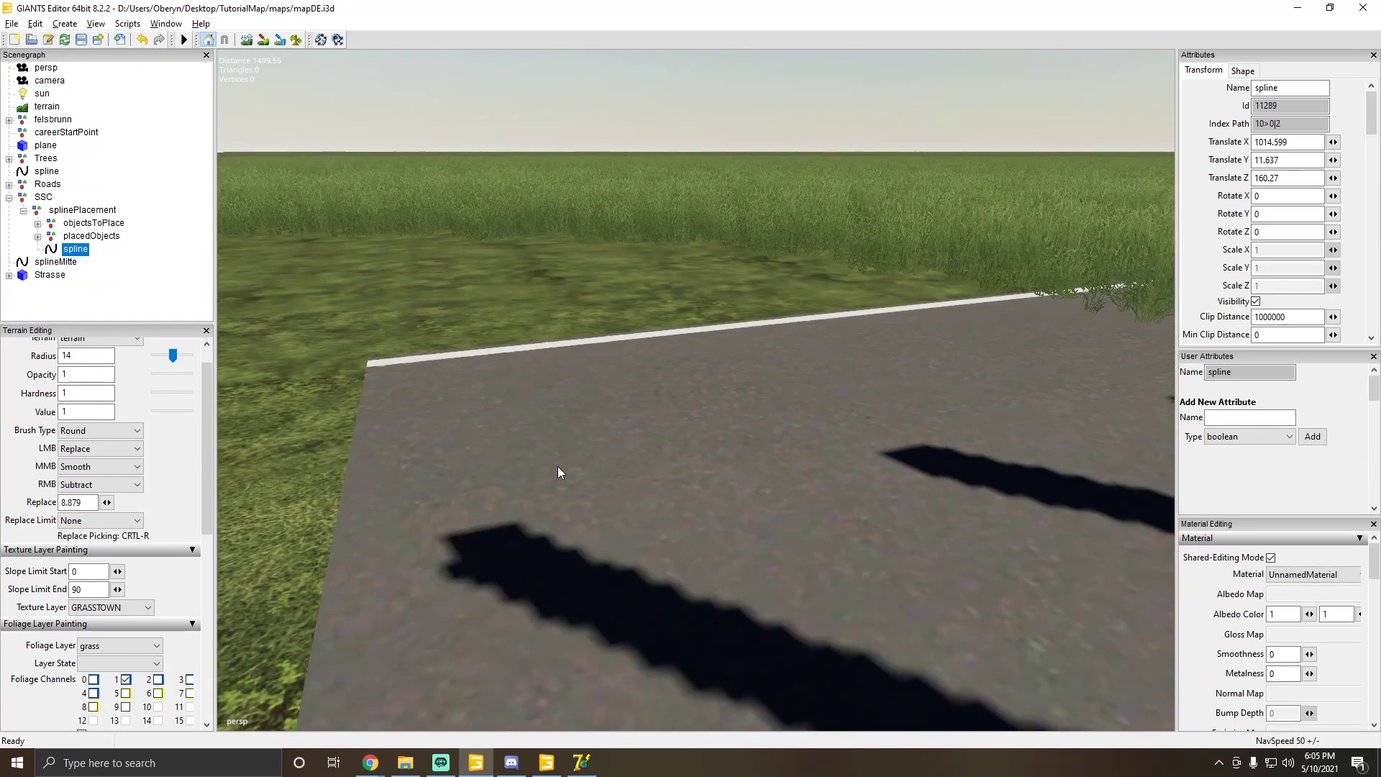
pyautogui.keyDown('alt'); pyautogui.moveTo(558, 466); pyautogui.dragTo(516, 544); pyautogui.keyUp('alt')
pyautogui.scroll(-2, 516, 544)
pyautogui.scroll(2, 519, 368)
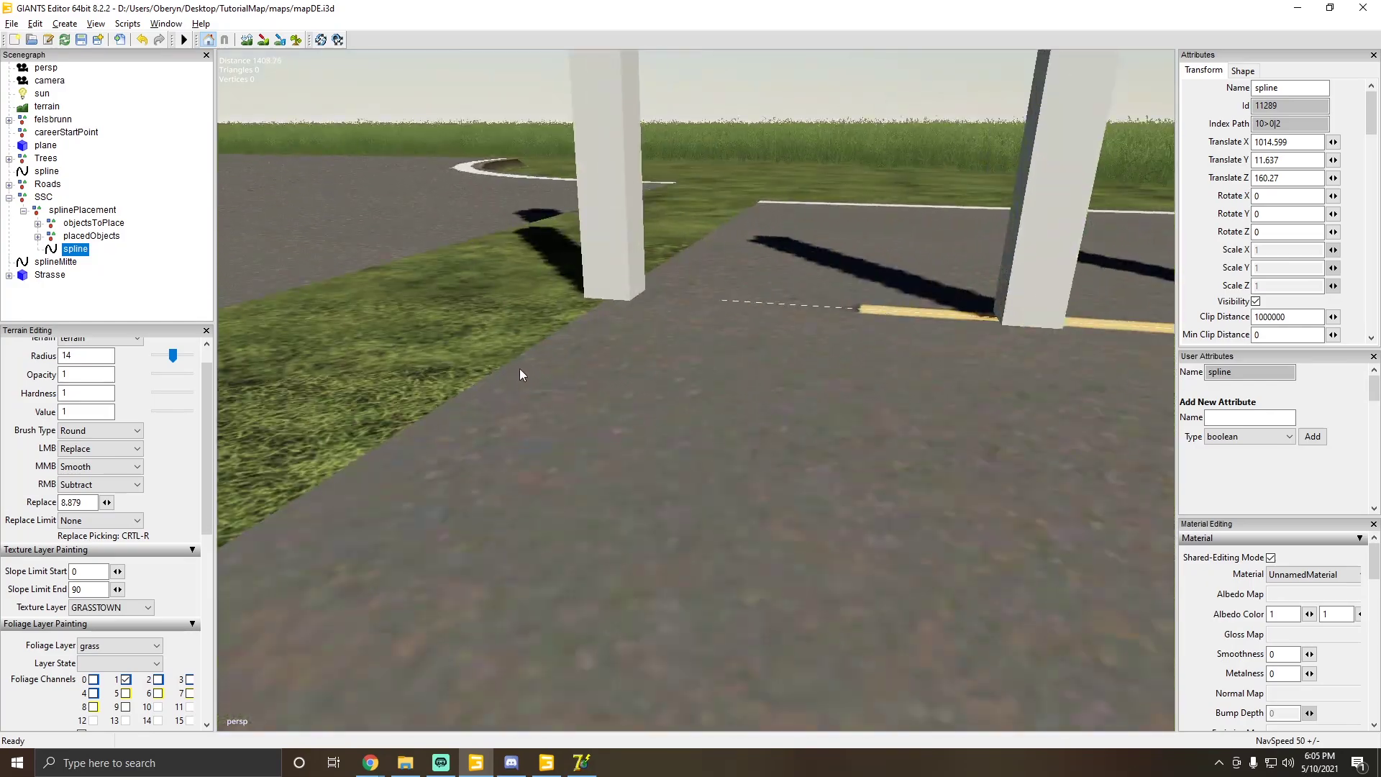
# Step: Select the SSC group's spline above the road-end posts and turn off its visibility
pyautogui.click(601, 264)
pyautogui.keyDown('alt'); pyautogui.moveTo(602, 262); pyautogui.dragTo(641, 317); pyautogui.keyUp('alt')
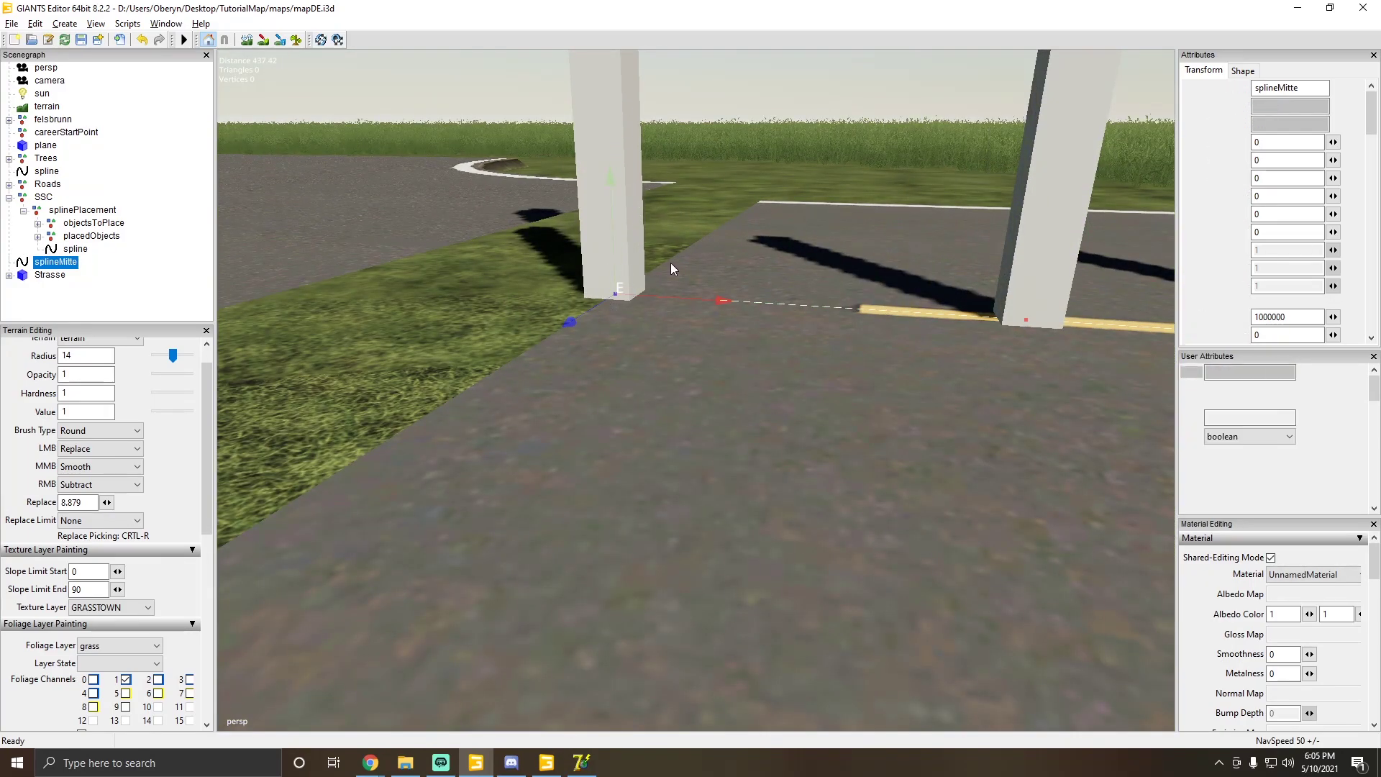
pyautogui.keyDown('alt'); pyautogui.moveTo(670, 261); pyautogui.dragTo(594, 249); pyautogui.keyUp('alt')
pyautogui.click(601, 208)
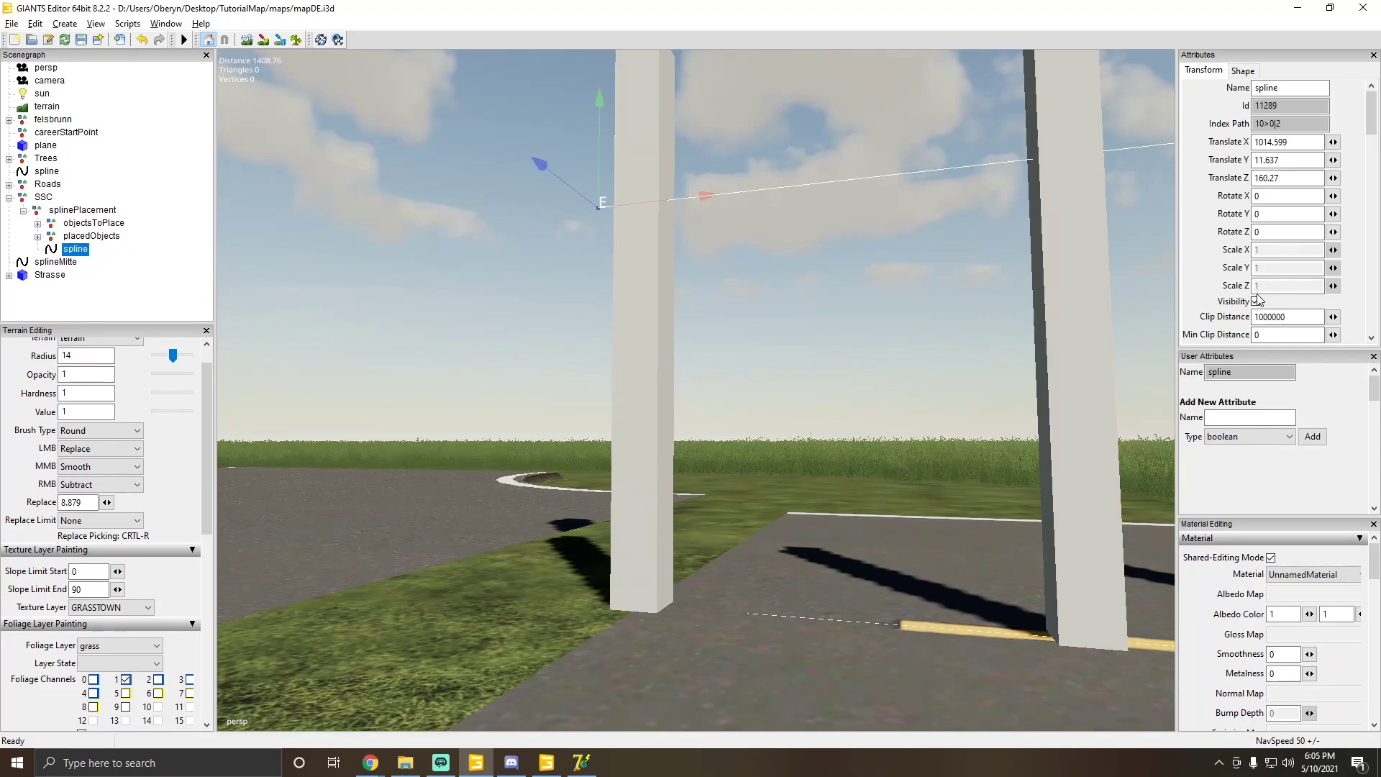
# Step: Move the last post across the grass gap onto the edge of the paved intersection, to about X -396.394
pyautogui.click(637, 304)
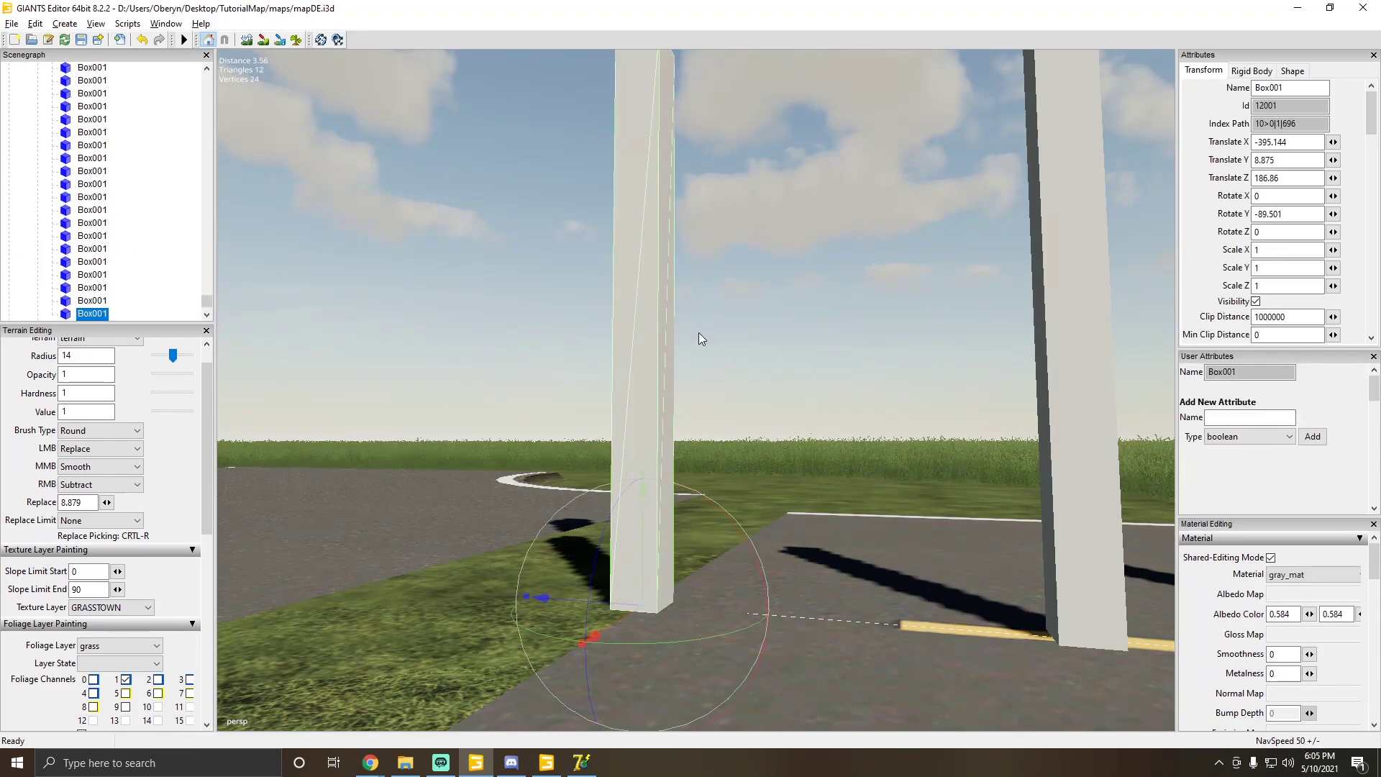
pyautogui.keyDown('alt'); pyautogui.moveTo(304, 275); pyautogui.dragTo(471, 463); pyautogui.keyUp('alt')
pyautogui.scroll(-3, 470, 451)
pyautogui.scroll(3, 472, 452)
pyautogui.moveTo(601, 500); pyautogui.dragTo(394, 480)
pyautogui.press('f')
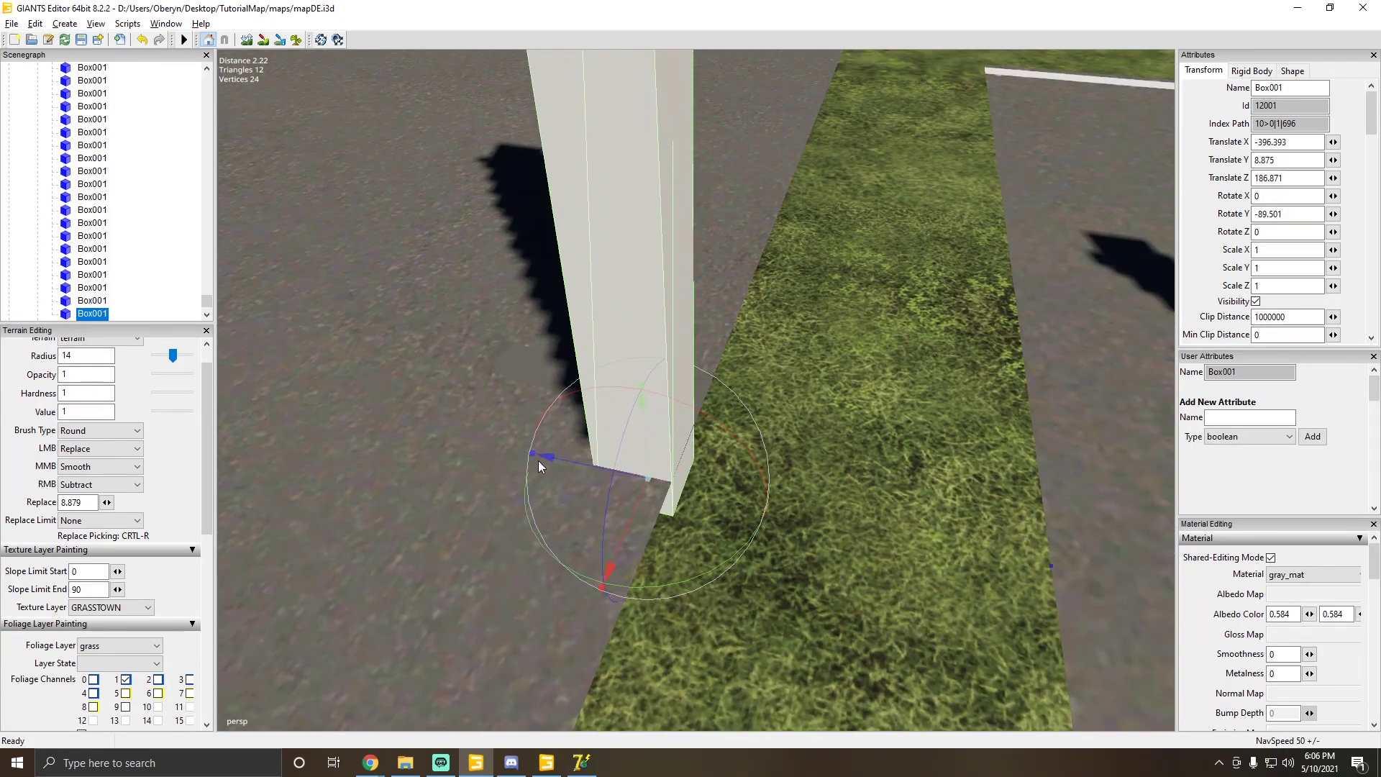
pyautogui.moveTo(572, 463); pyautogui.dragTo(570, 465)
pyautogui.scroll(-10, 507, 463)
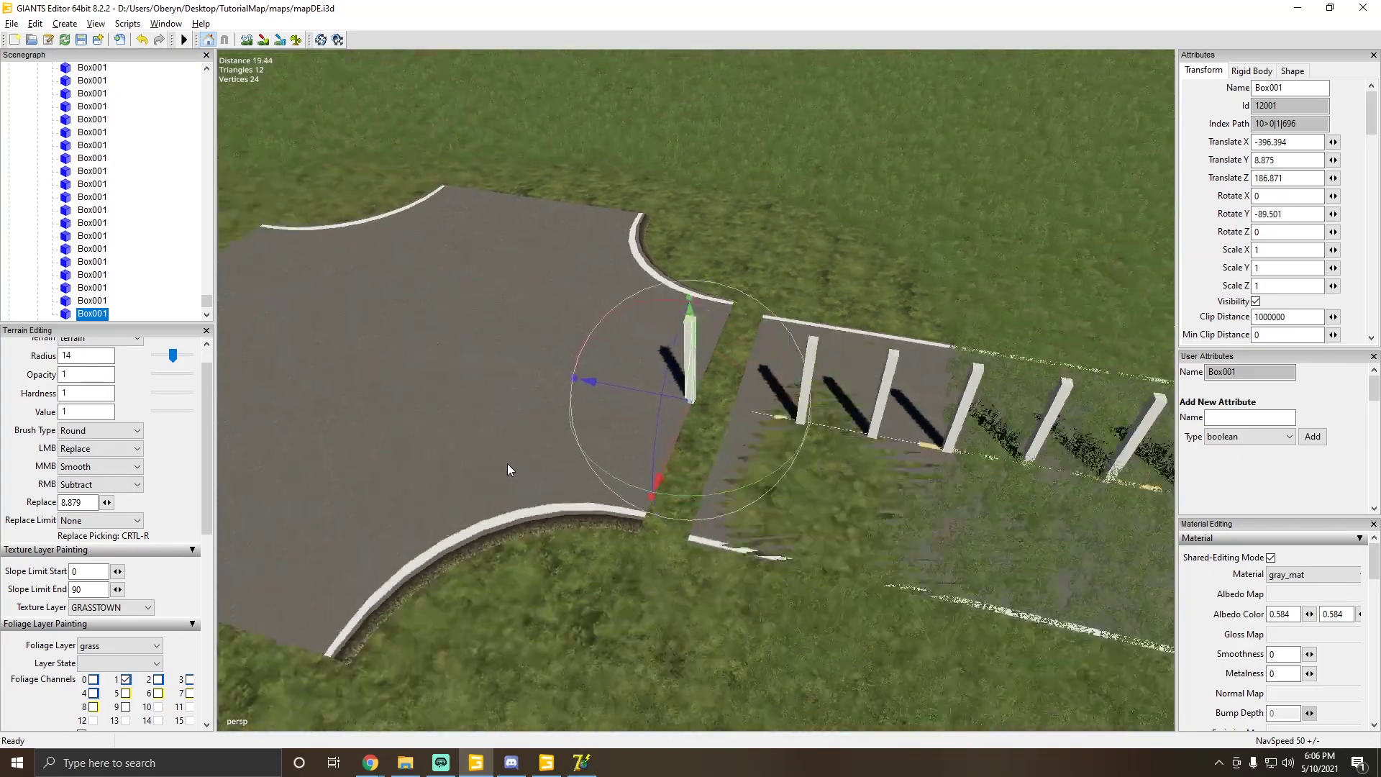
# Step: Shift the X_90_90_90 intersection sideways along Z to about 186.878 to line it up with the road
pyautogui.click(511, 398)
pyautogui.scroll(2, 534, 363)
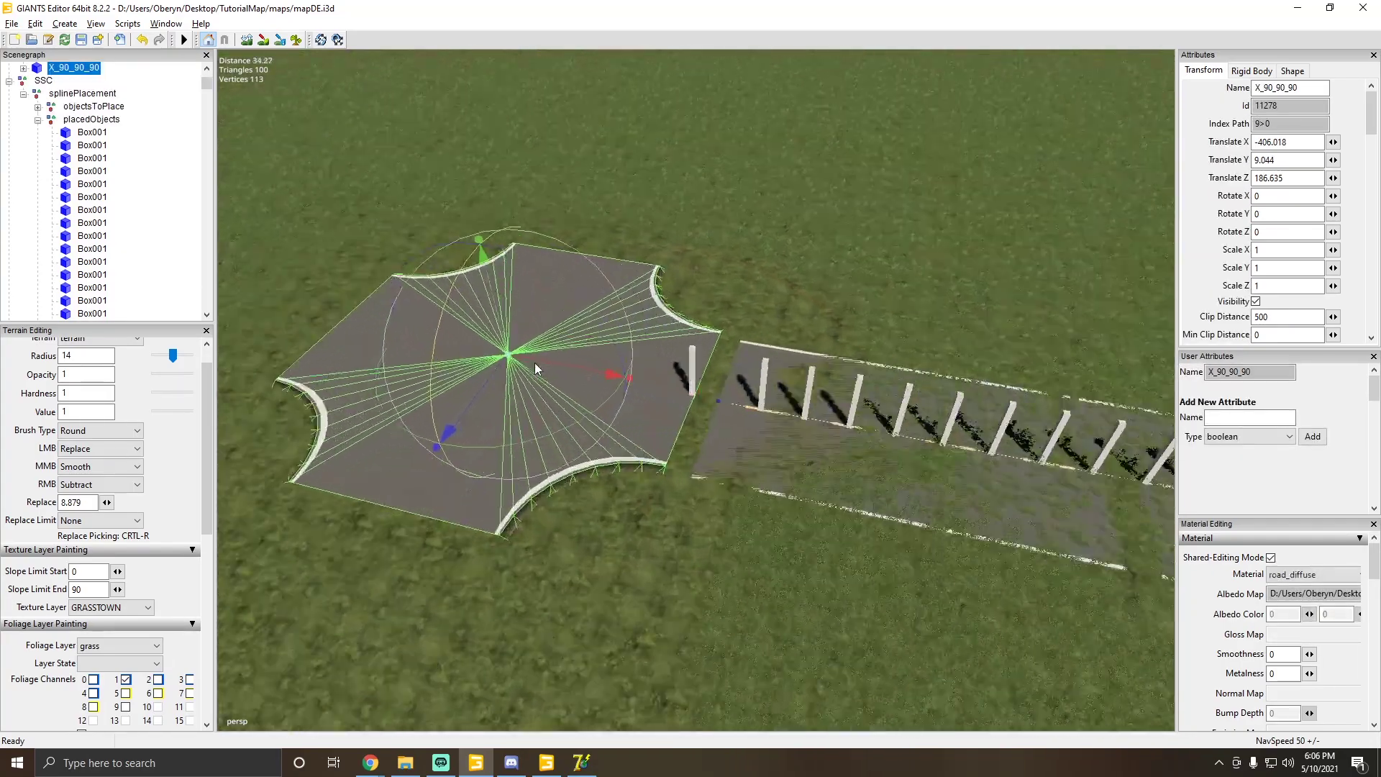
pyautogui.scroll(5, 539, 352)
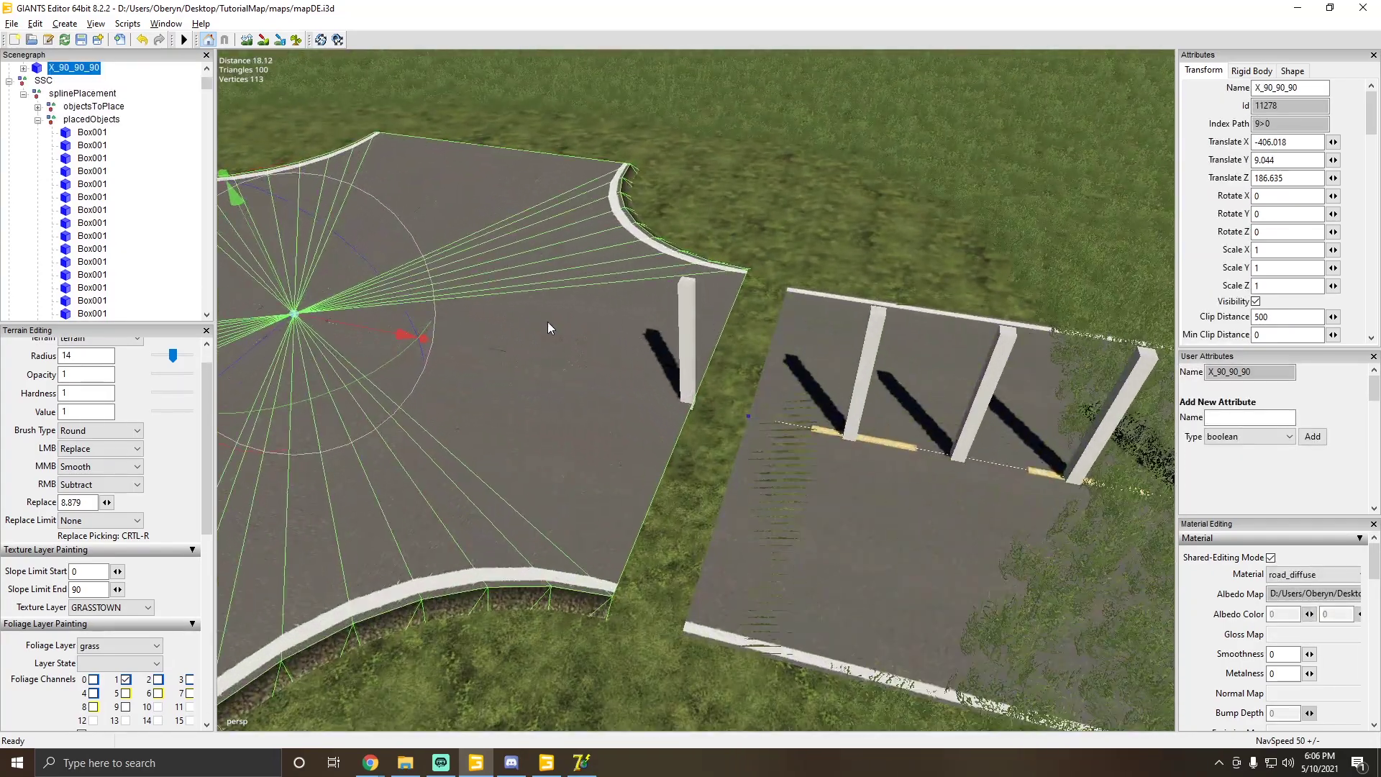
pyautogui.keyDown('alt'); pyautogui.moveTo(547, 322); pyautogui.dragTo(298, 346); pyautogui.keyUp('alt')
pyautogui.scroll(-5, 430, 373)
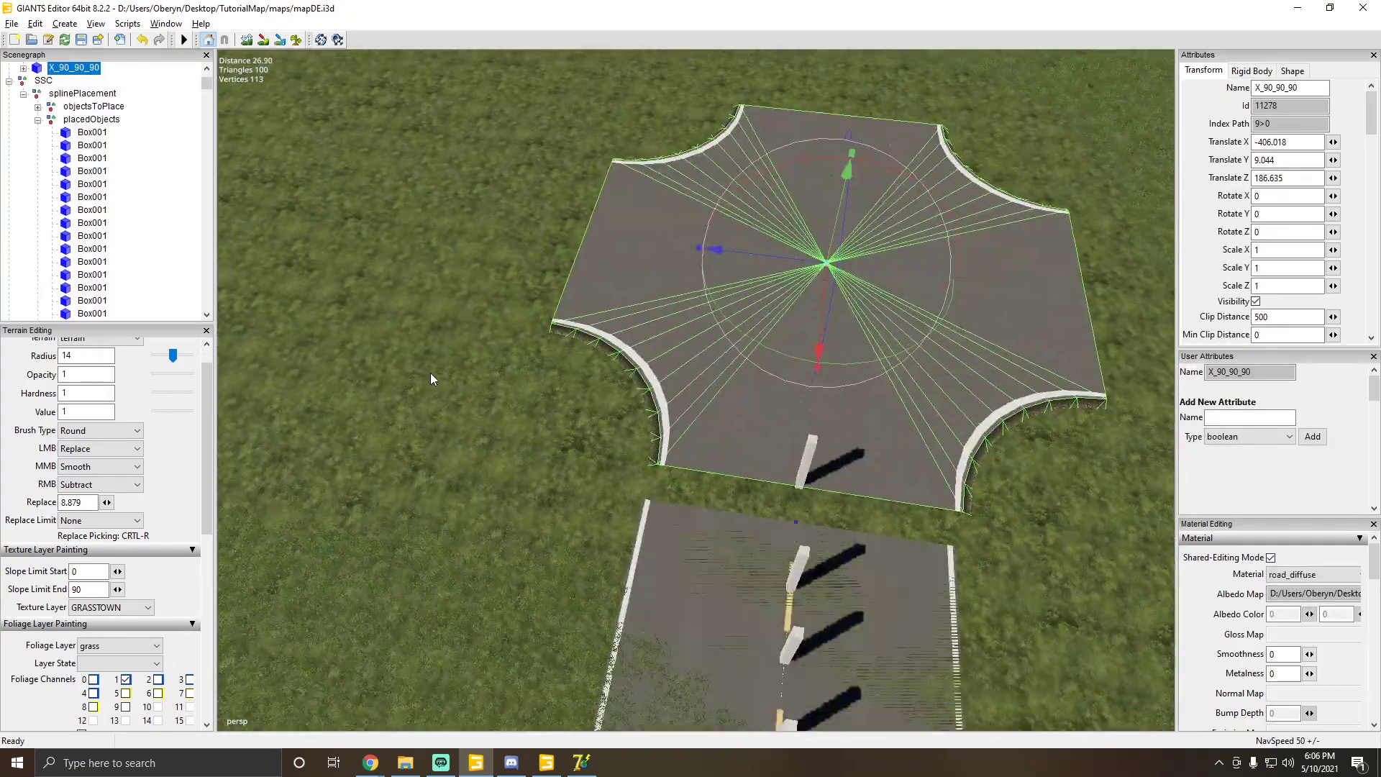
pyautogui.scroll(3, 430, 373)
pyautogui.keyDown('alt'); pyautogui.moveTo(430, 372); pyautogui.dragTo(494, 303); pyautogui.keyUp('alt')
pyautogui.scroll(-2, 575, 295)
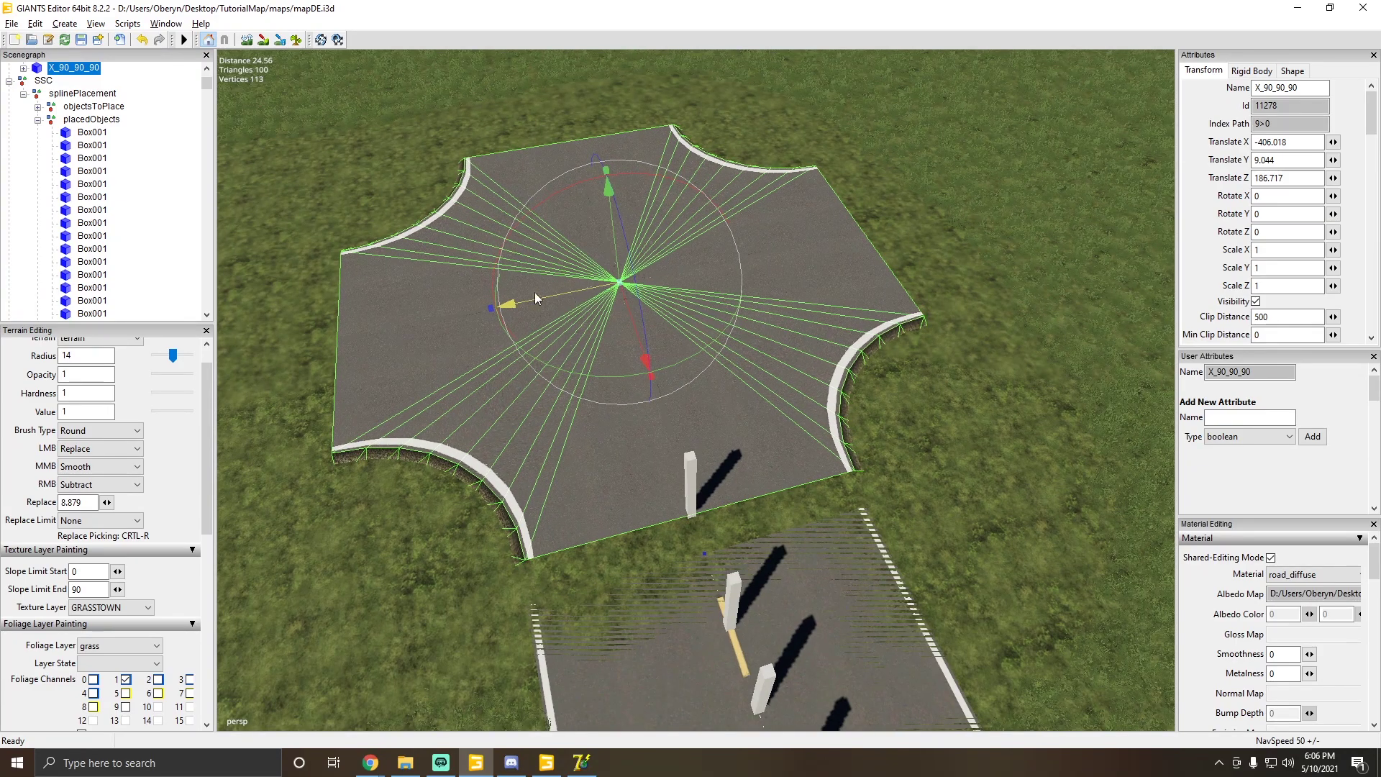
pyautogui.scroll(3, 547, 304)
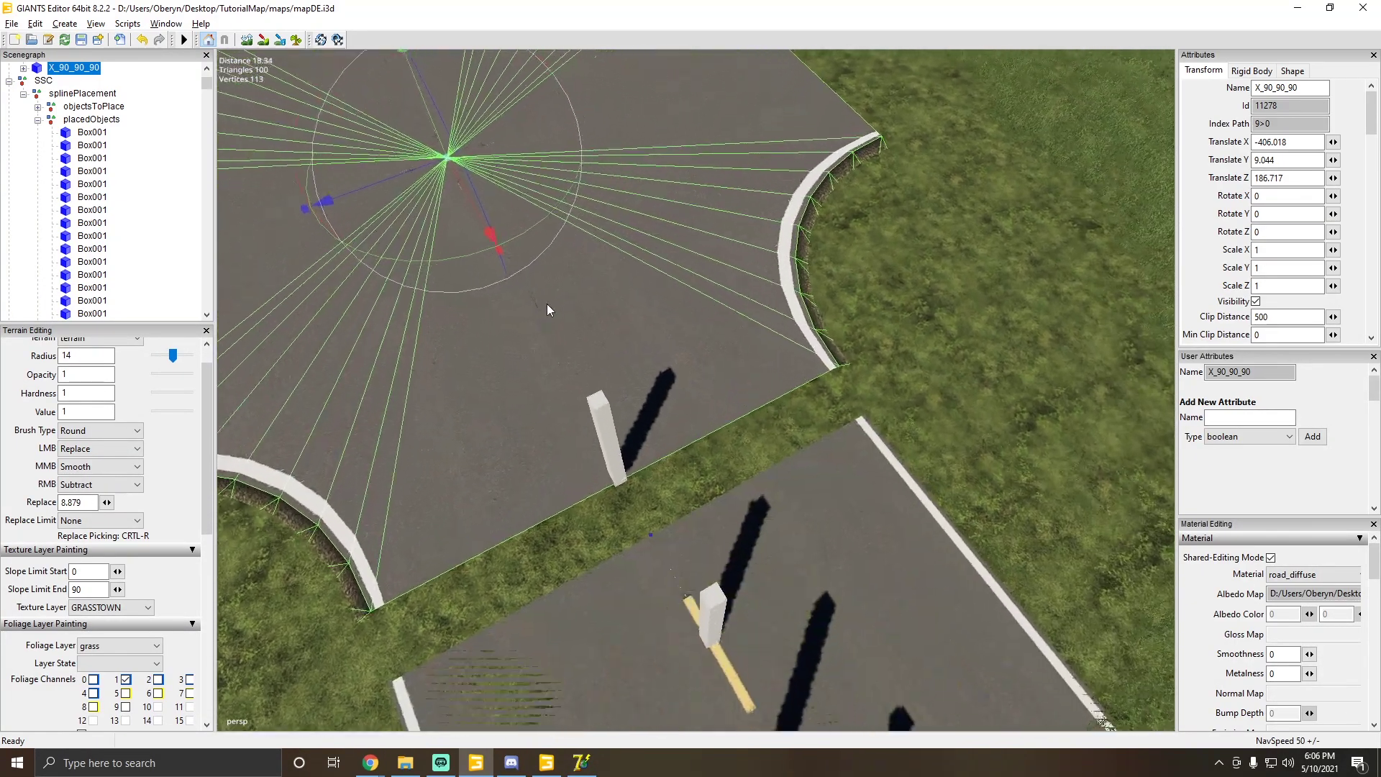
pyautogui.scroll(-1, 504, 287)
pyautogui.moveTo(577, 184); pyautogui.dragTo(755, 420)
pyautogui.scroll(-5, 692, 262)
# Step: Compare the rotation values of the posts around the twisted road section near the dirt path
pyautogui.scroll(12, 628, 256)
pyautogui.scroll(-3, 469, 343)
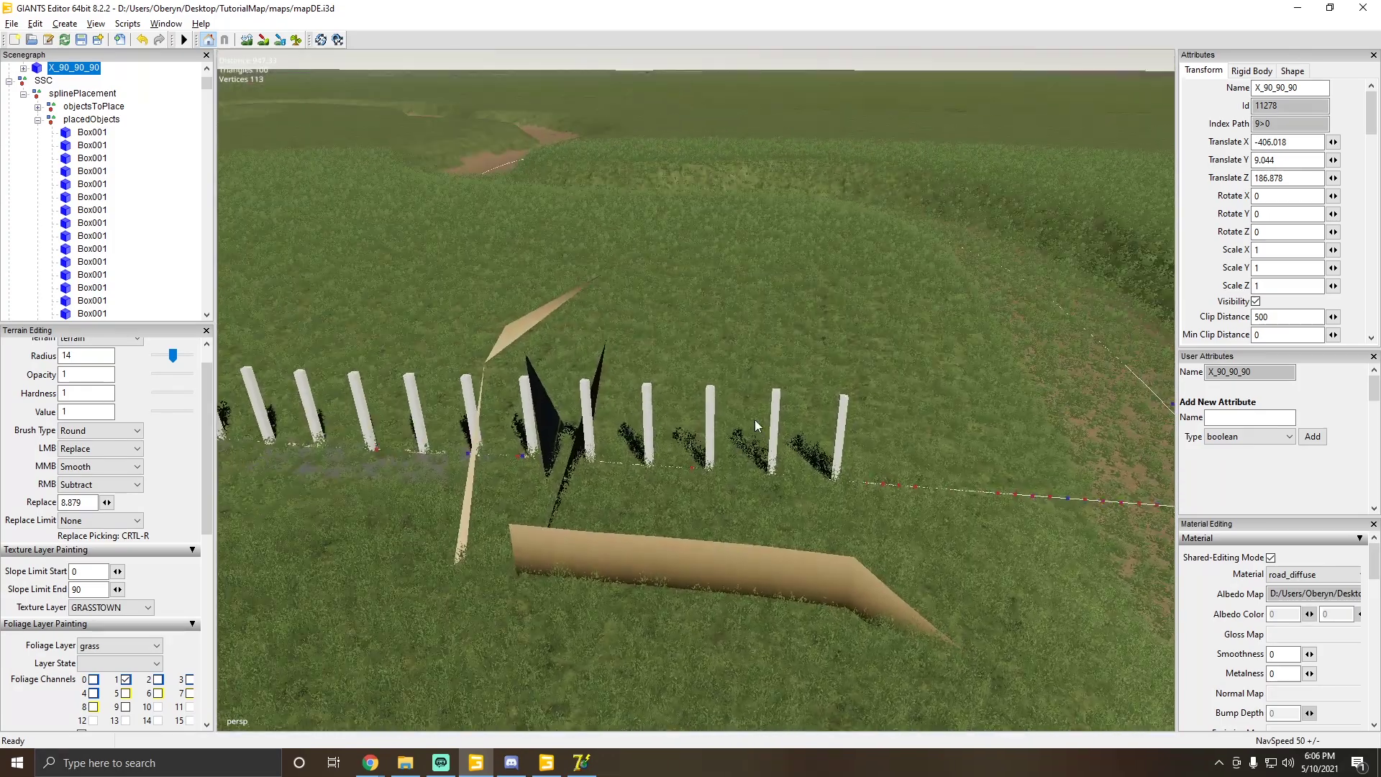
pyautogui.click(843, 416)
pyautogui.moveTo(641, 404)
pyautogui.keyDown('alt'); pyautogui.mouseDown()
pyautogui.moveTo(666, 413)
pyautogui.moveTo(645, 402)
pyautogui.mouseUp(); pyautogui.keyUp('alt')
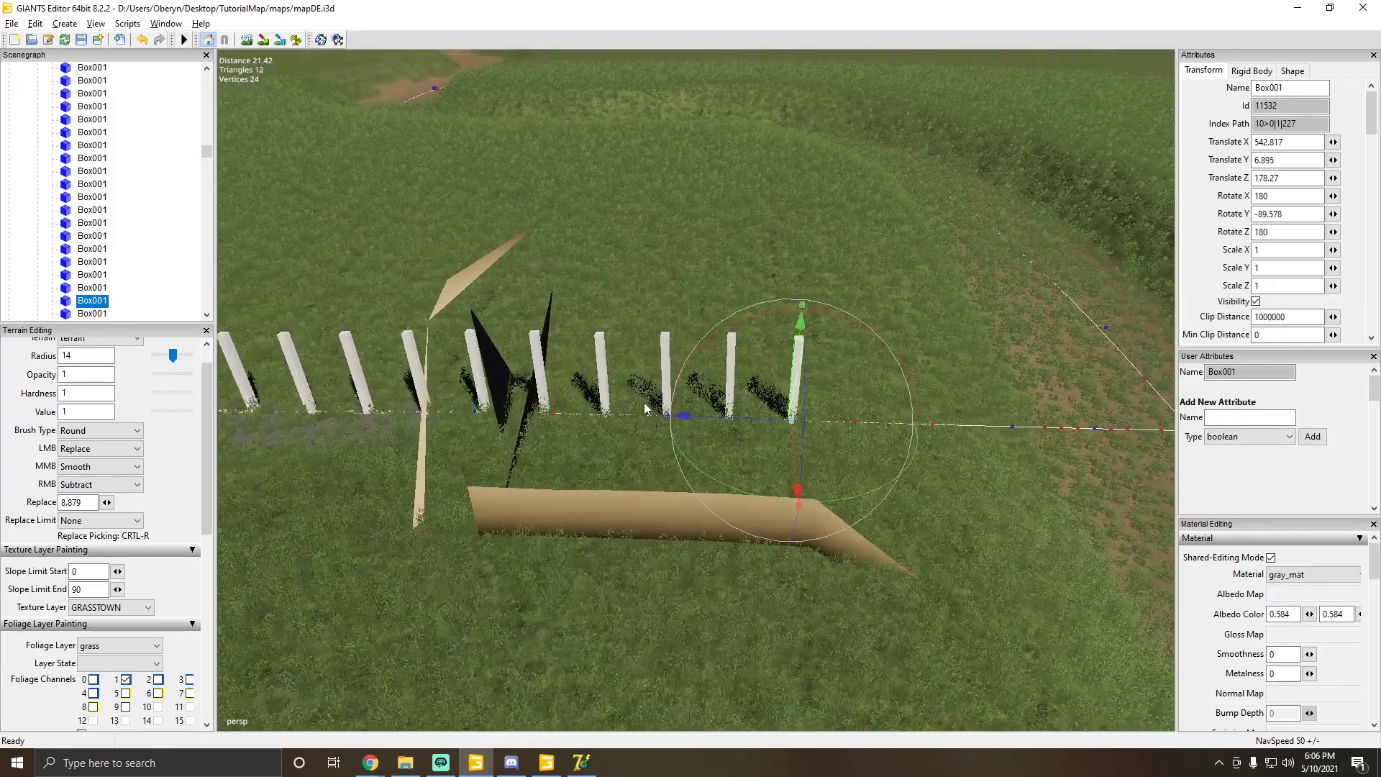
pyautogui.scroll(-2, 644, 403)
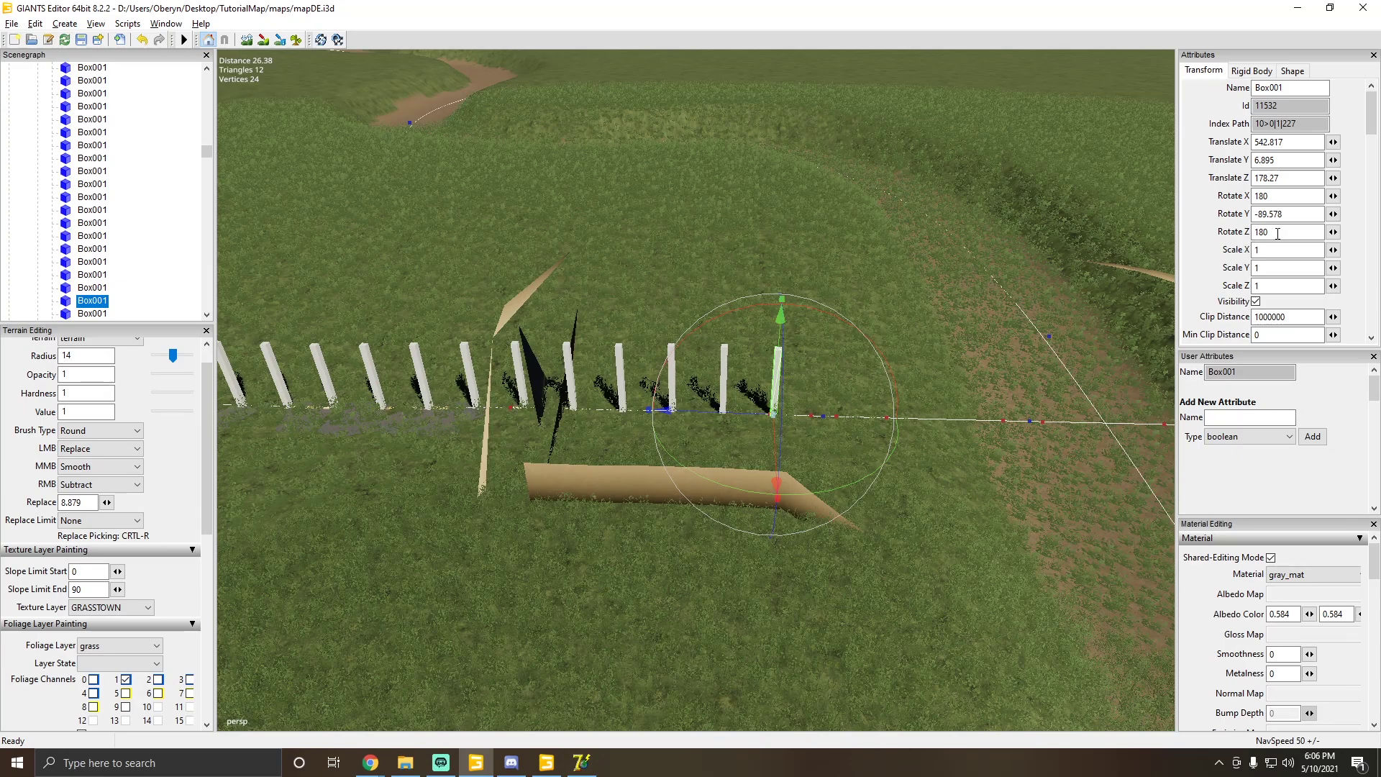
pyautogui.doubleClick(1286, 195)
pyautogui.scroll(-2, 468, 333)
pyautogui.moveTo(437, 338); pyautogui.dragTo(620, 285, button='middle')
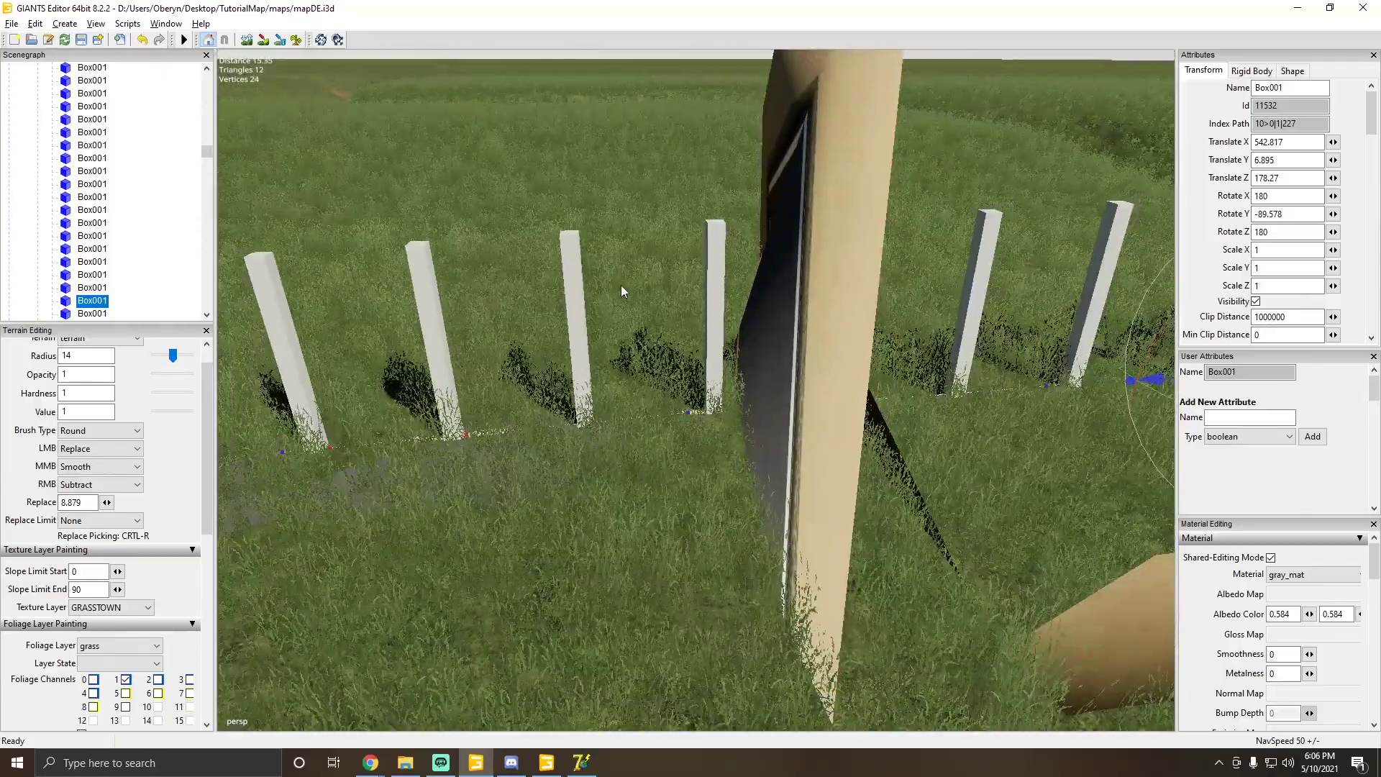
pyautogui.click(723, 269)
pyautogui.moveTo(723, 269); pyautogui.dragTo(709, 301, button='middle')
pyautogui.scroll(-1, 709, 300)
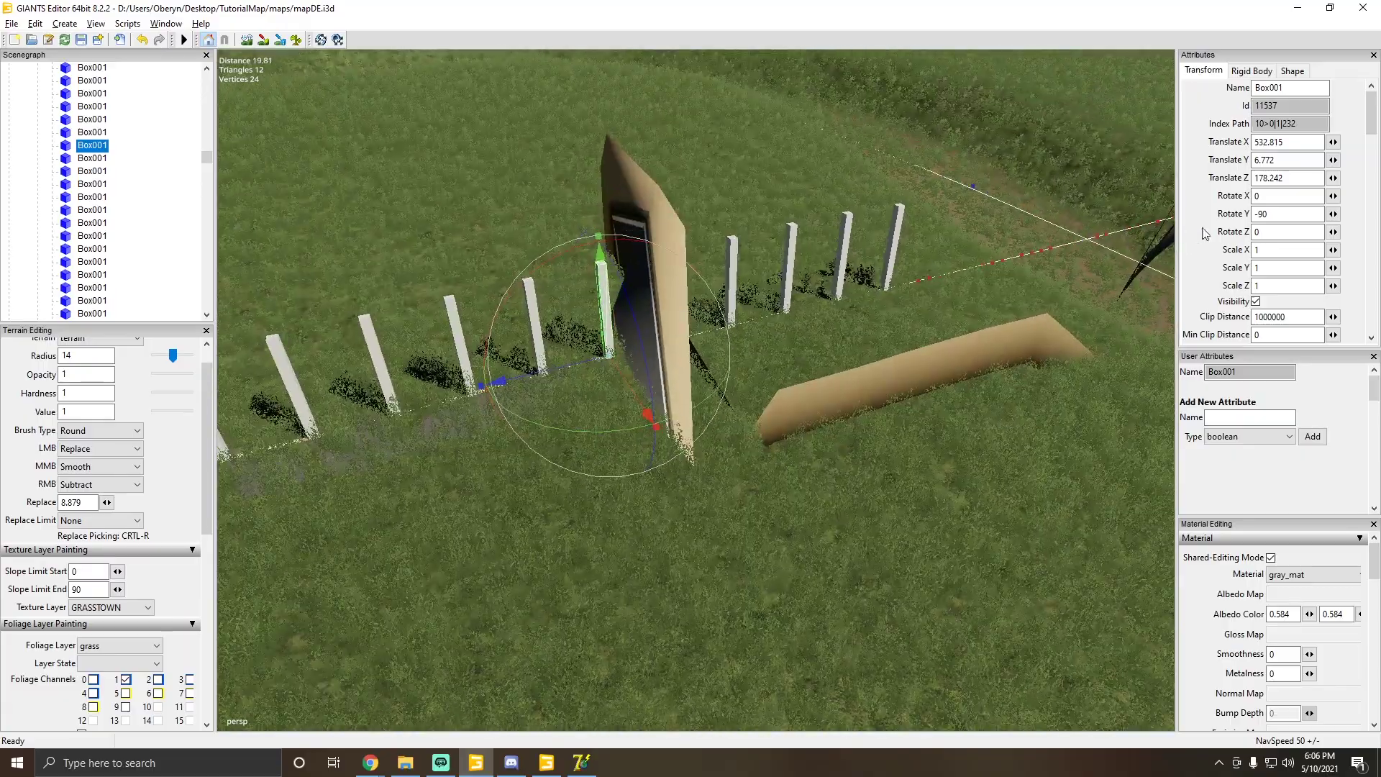
pyautogui.moveTo(1007, 259); pyautogui.dragTo(571, 351, button='middle')
# Step: Delete the five posts rotated 180 degrees in X and Z at the twisted road section beside the dirt path
pyautogui.click(562, 348)
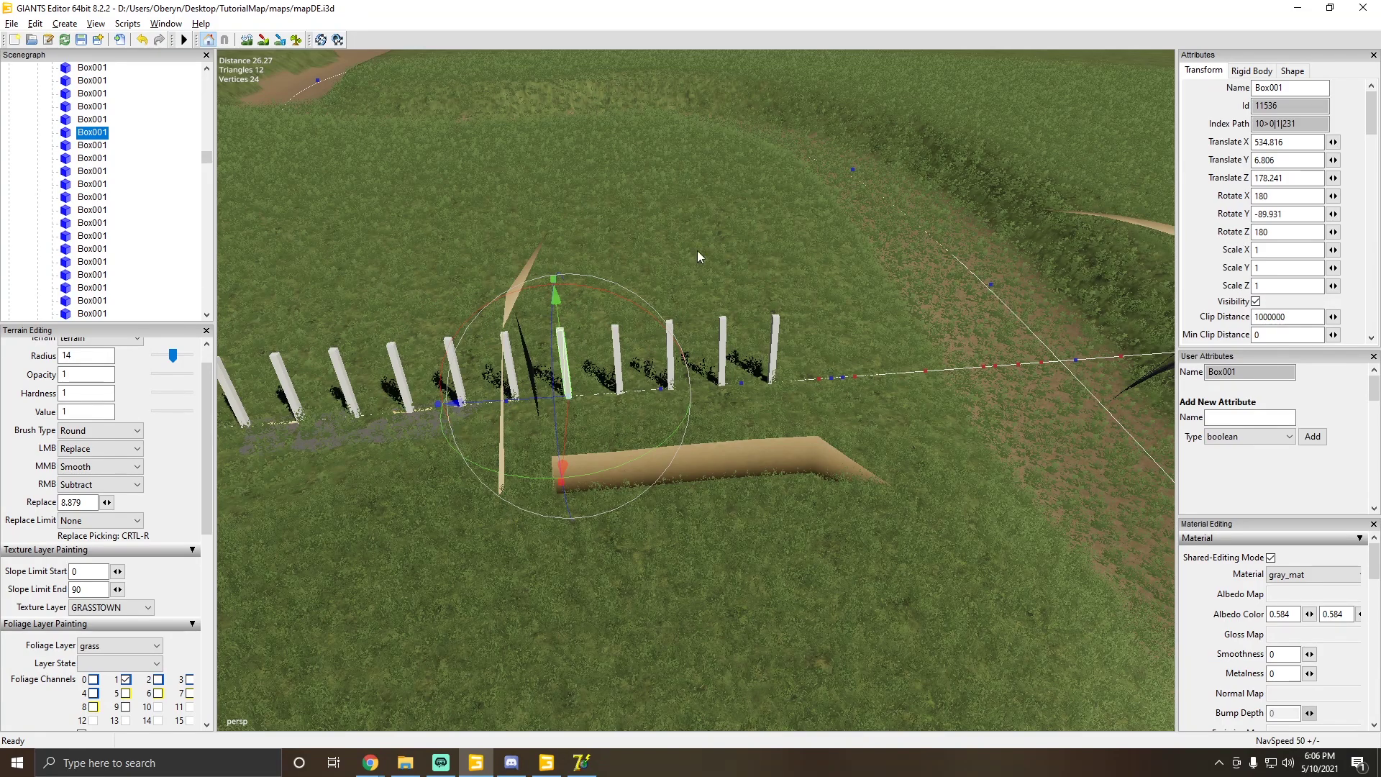
pyautogui.click(615, 331)
pyautogui.doubleClick(1282, 232)
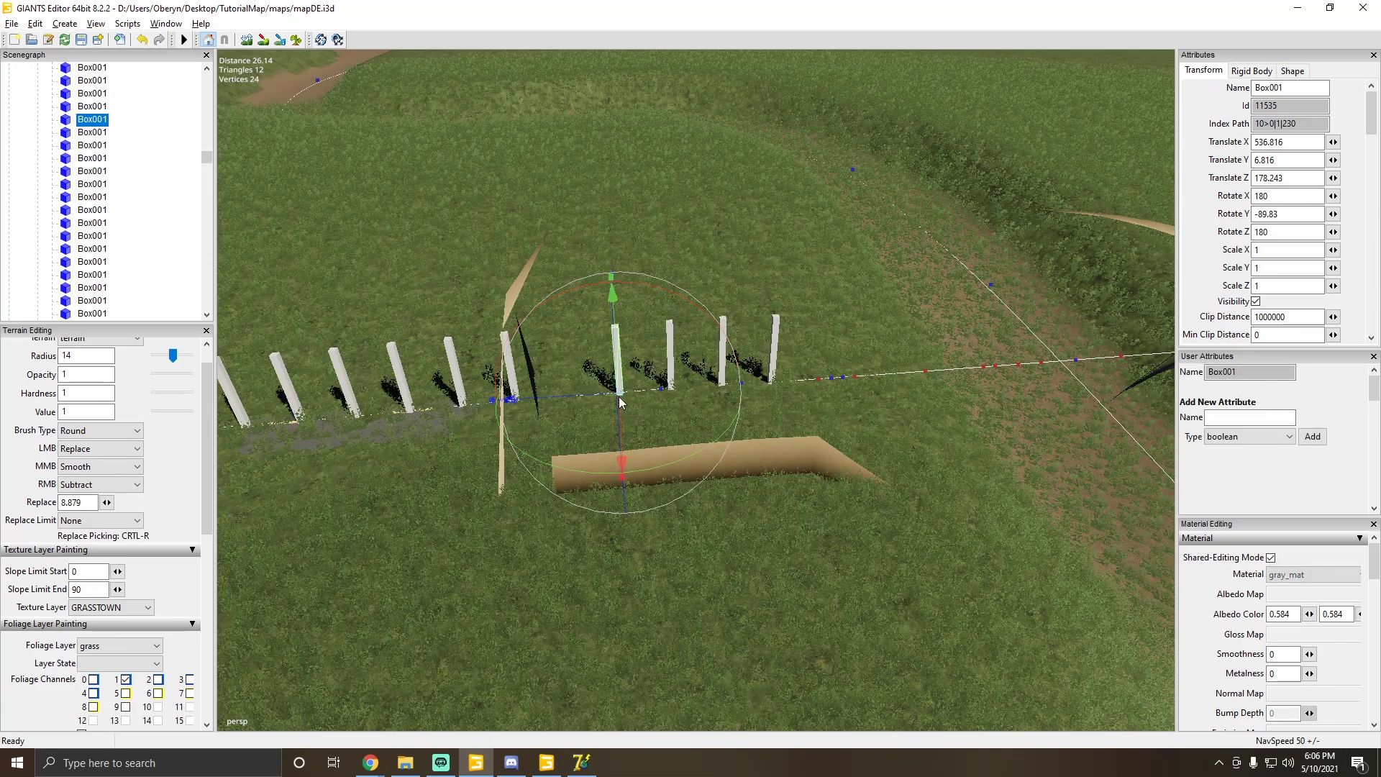
pyautogui.click(666, 342)
pyautogui.press('Delete')
pyautogui.click(721, 338)
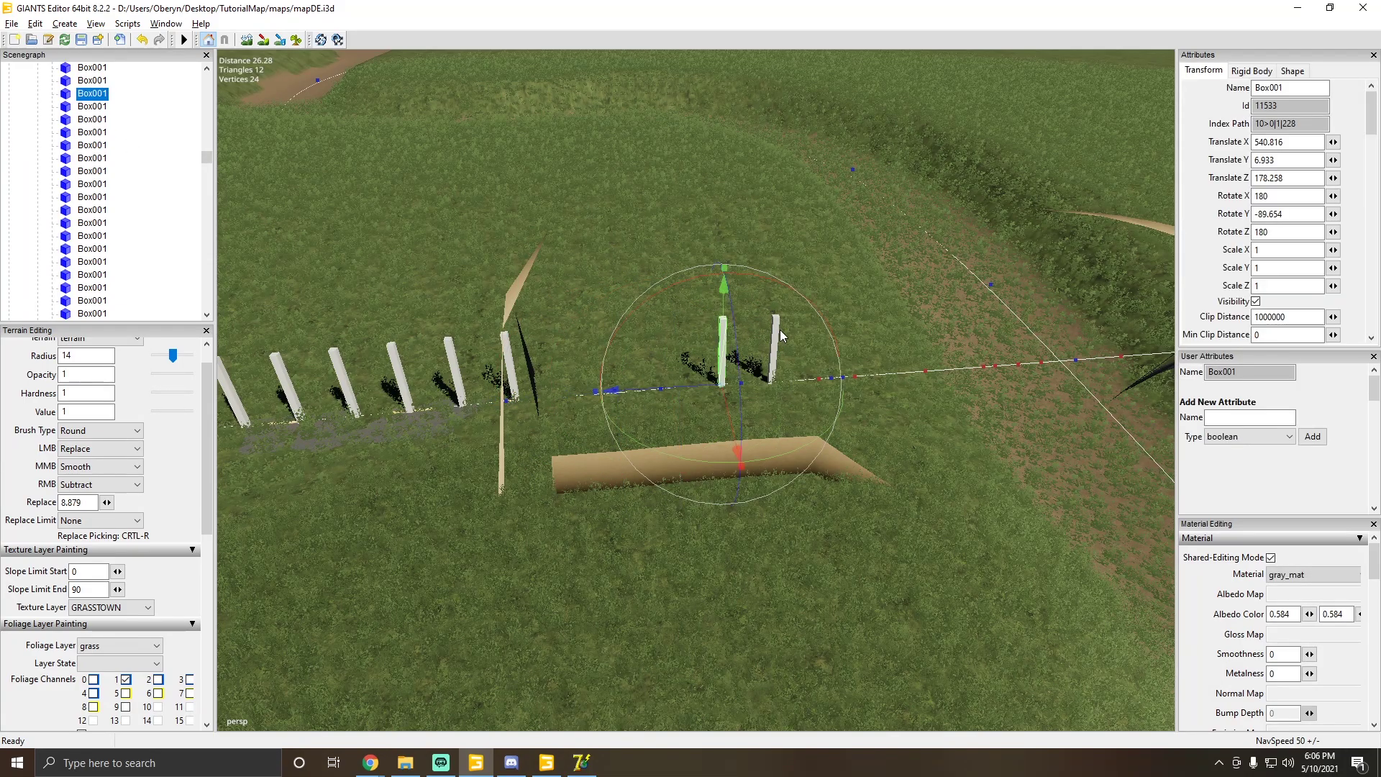
pyautogui.press('Delete')
pyautogui.click(776, 332)
pyautogui.press('Delete')
# Step: Delete the four posts nearest the dirt path on the opposite side of the crossing
pyautogui.moveTo(1073, 368); pyautogui.dragTo(925, 350, button='right')
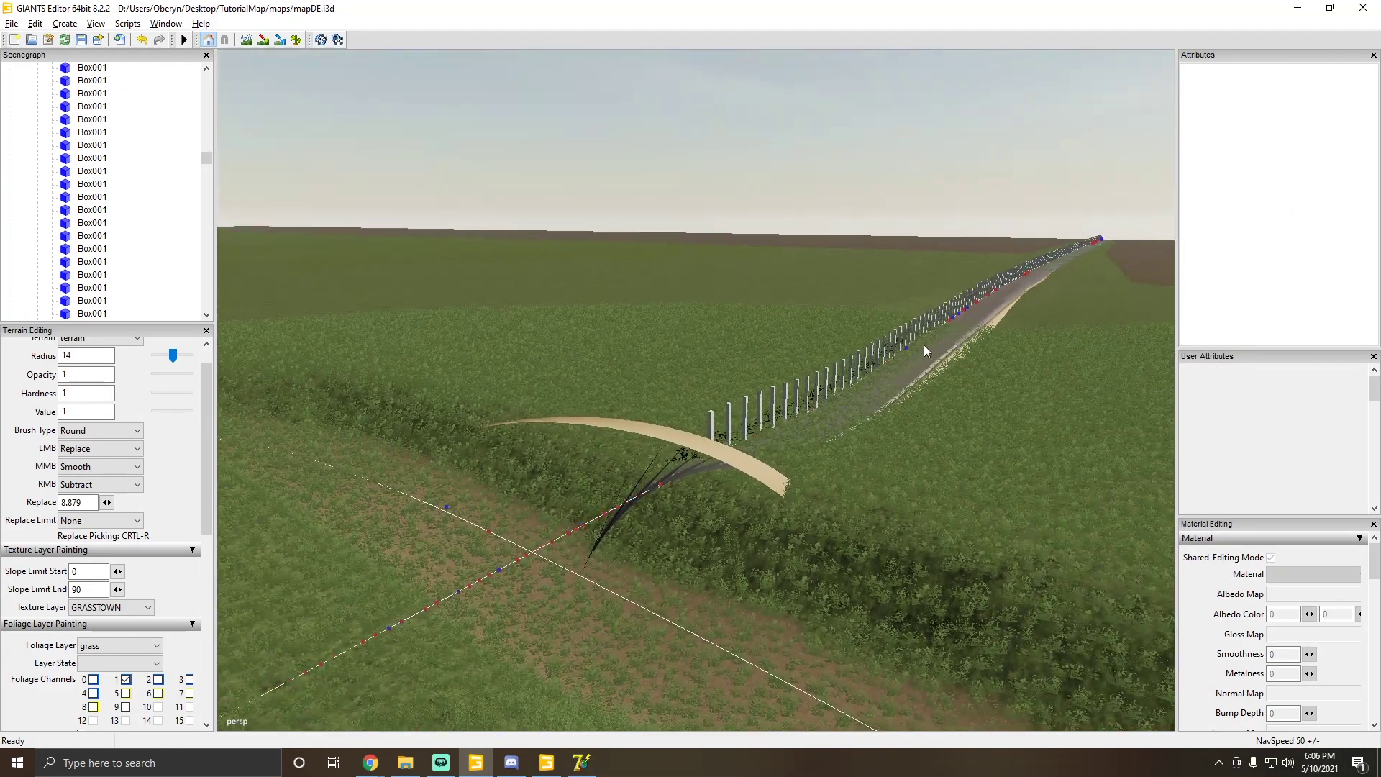
pyautogui.moveTo(735, 430); pyautogui.dragTo(670, 374, button='right')
pyautogui.click(673, 373)
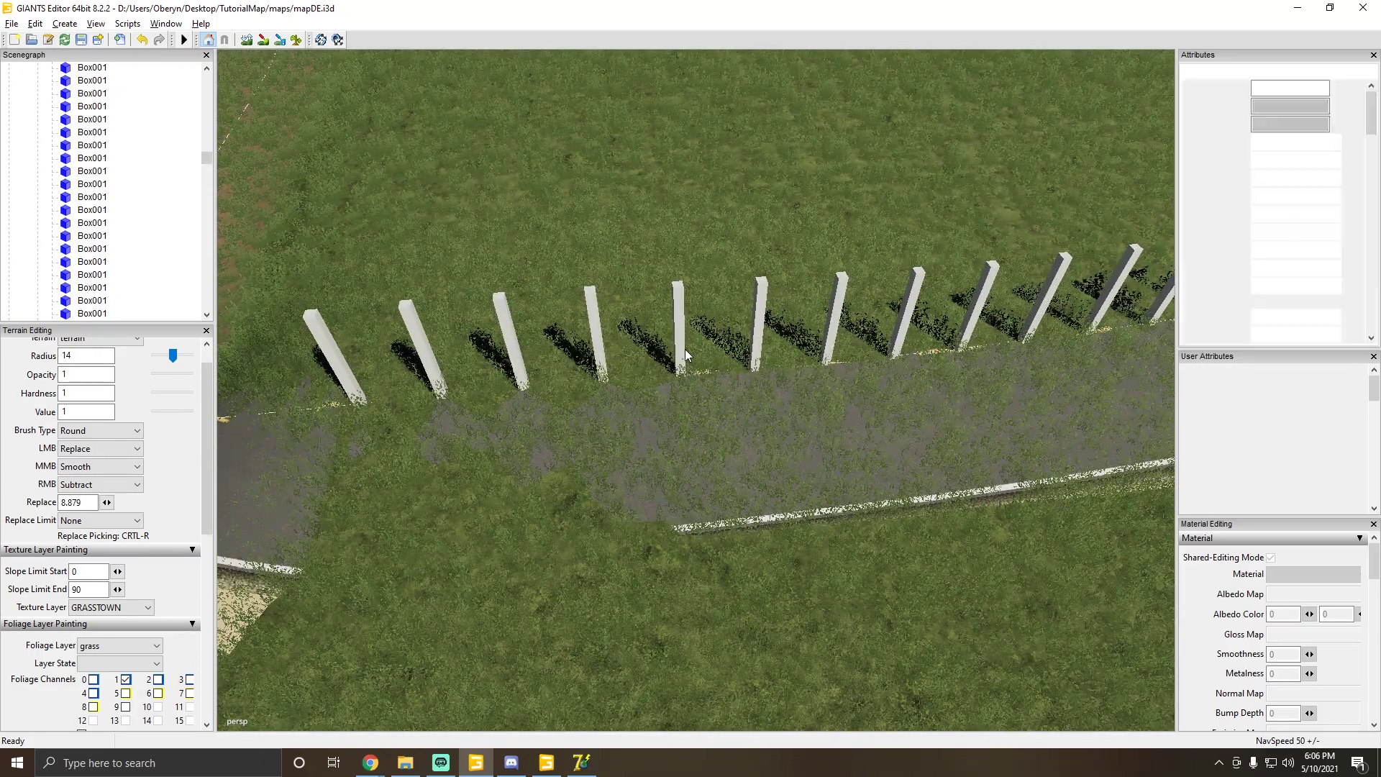
pyautogui.click(683, 324)
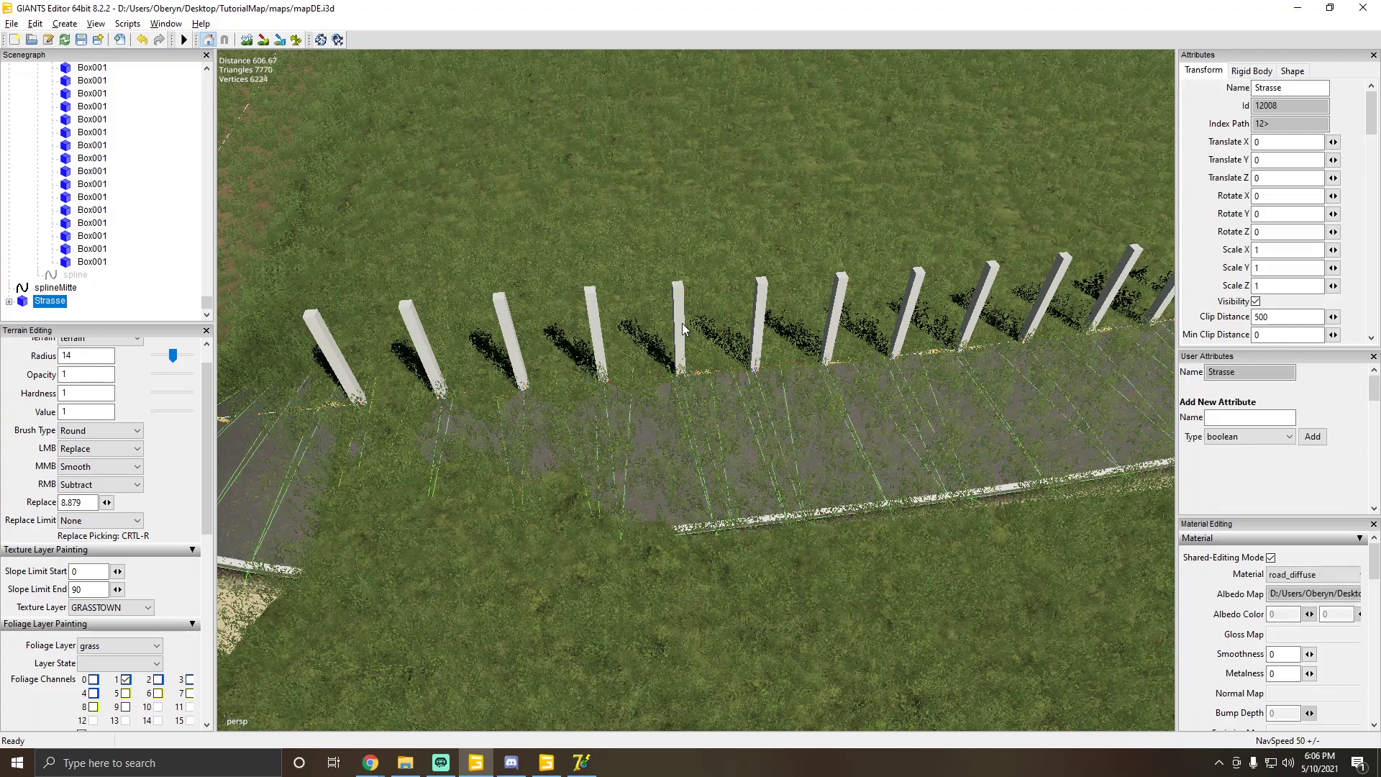
pyautogui.moveTo(682, 322); pyautogui.dragTo(689, 168, button='right')
pyautogui.click(714, 137)
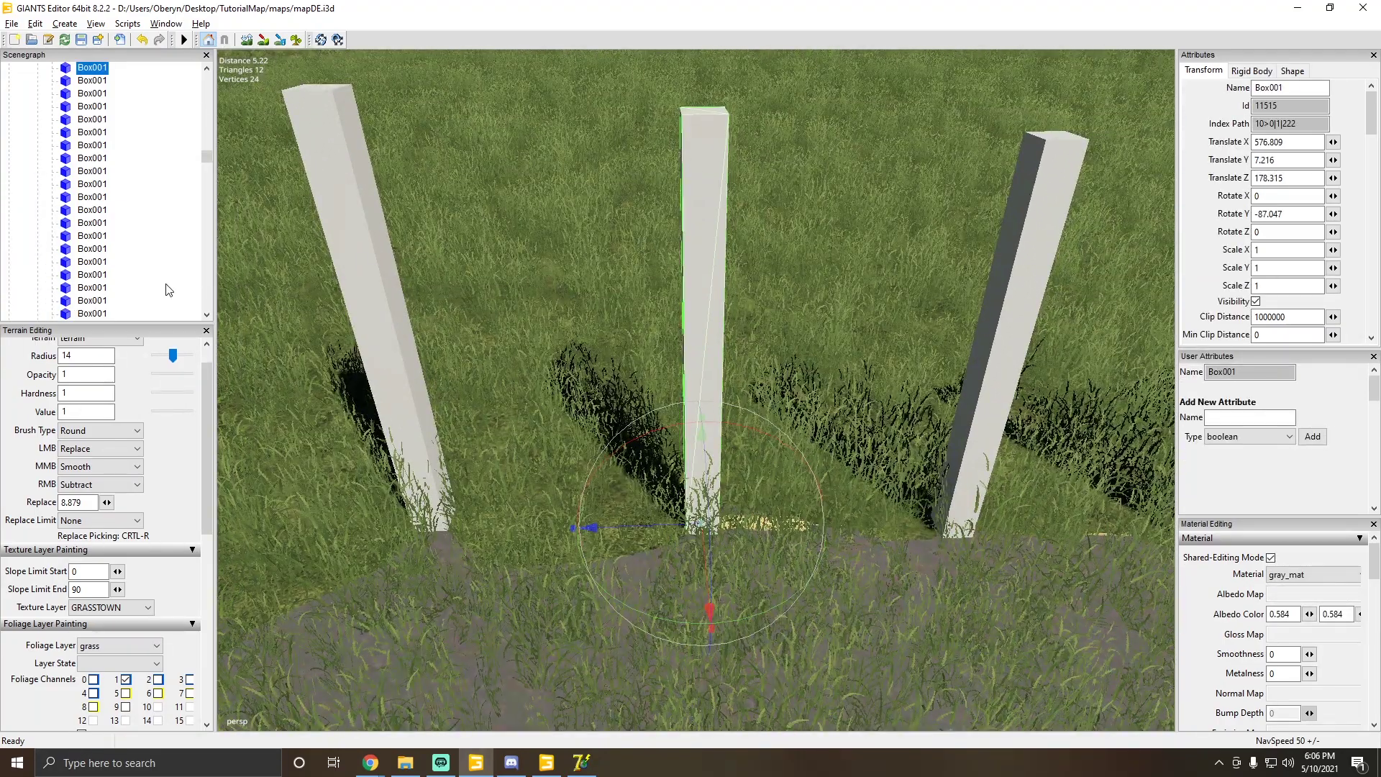
pyautogui.press('f')
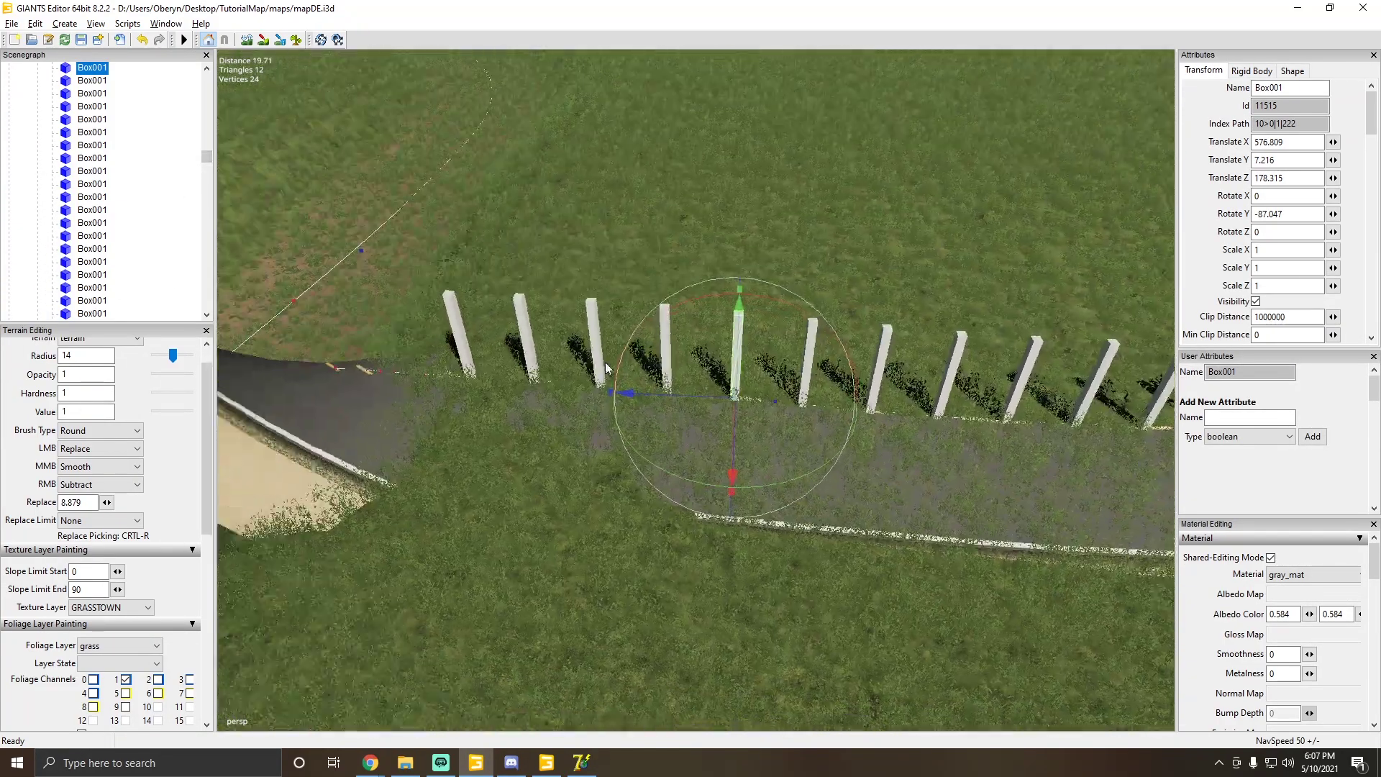
pyautogui.click(672, 320)
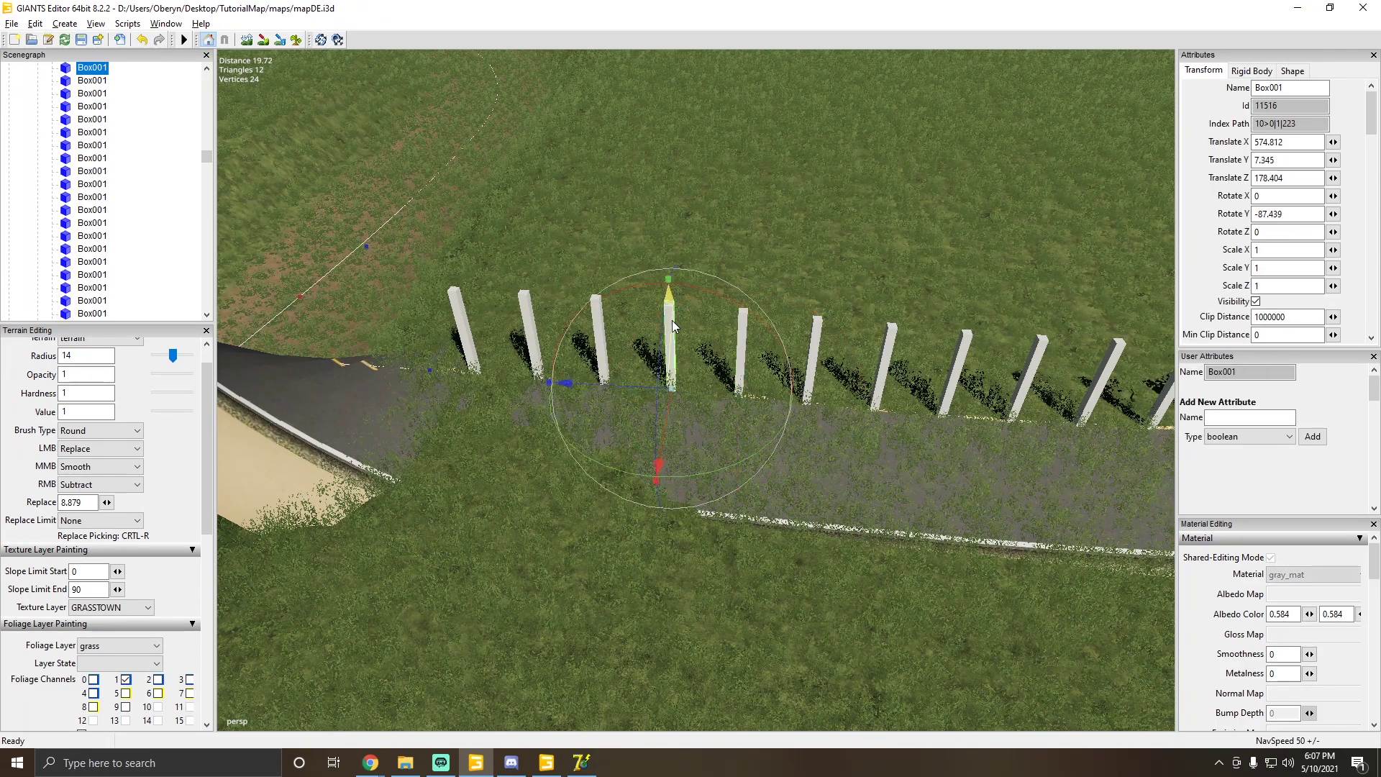
pyautogui.press('Delete')
pyautogui.click(597, 320)
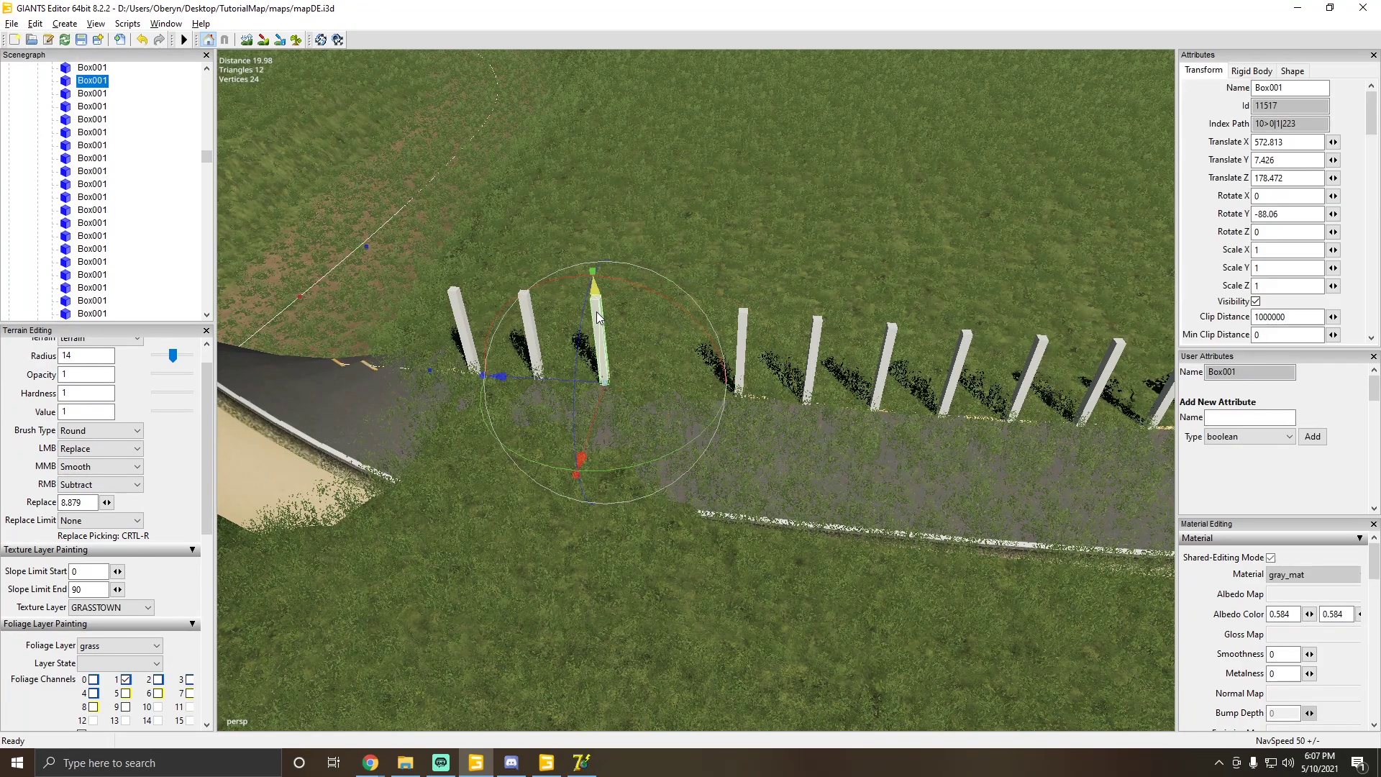
pyautogui.press('Delete')
pyautogui.click(529, 313)
pyautogui.press('Delete')
pyautogui.click(456, 310)
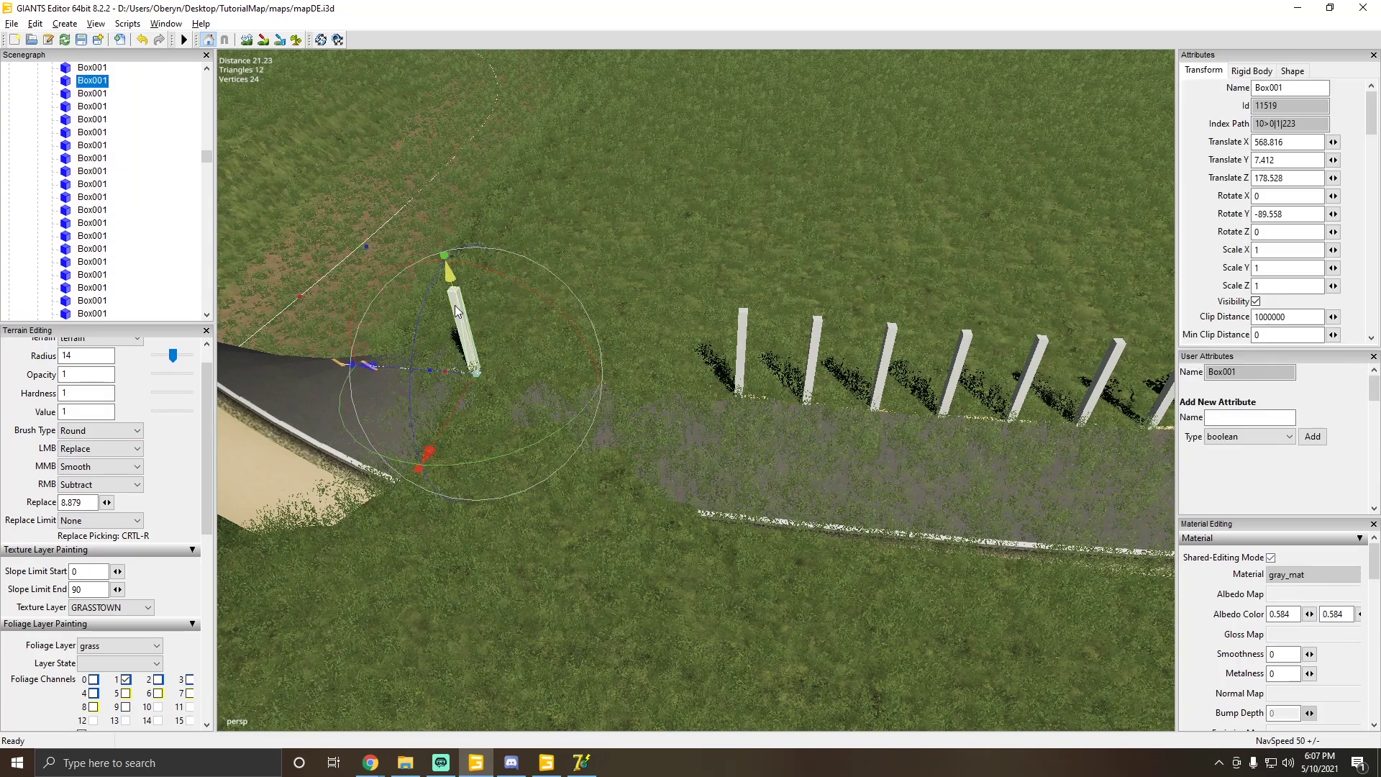
pyautogui.press('Delete')
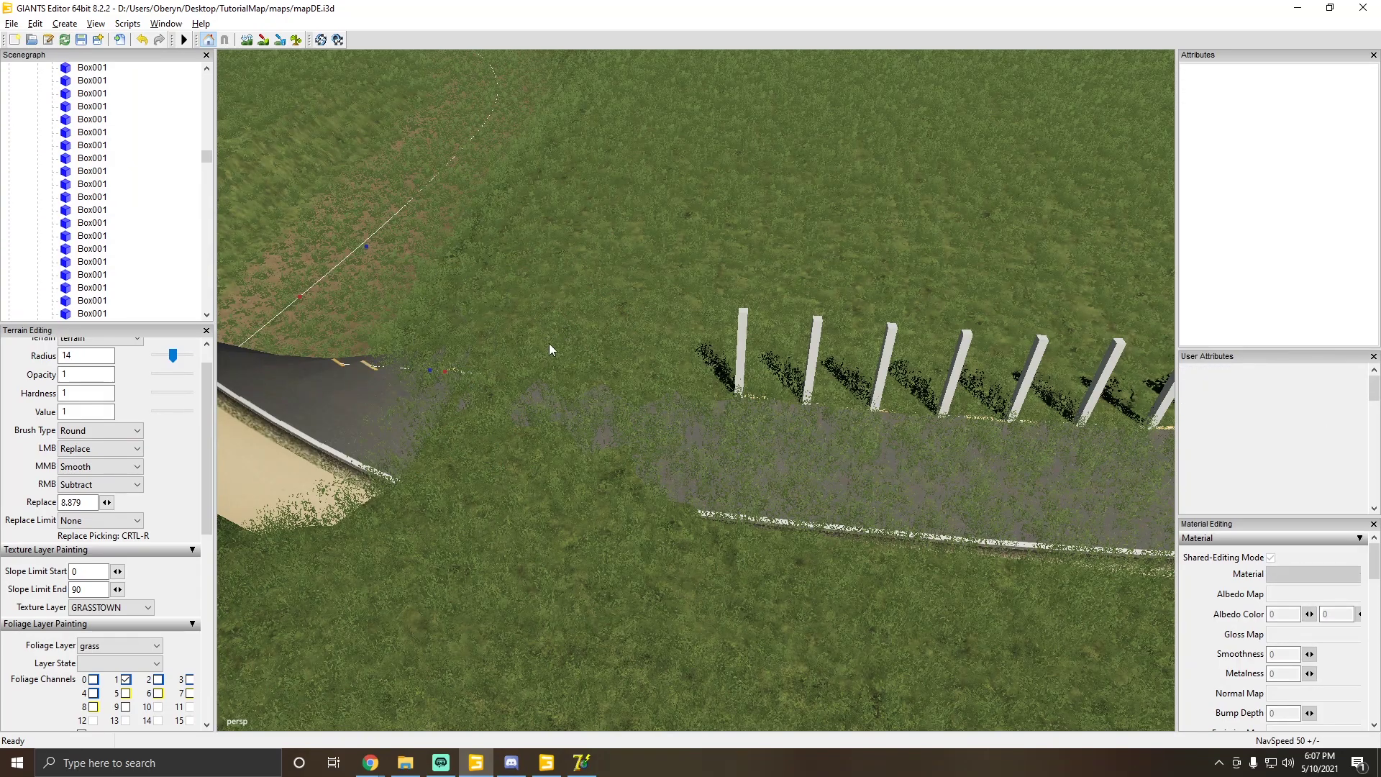
# Step: Collapse the entire scenegraph and delete the imported Strasse road and splineMitte spline
pyautogui.keyDown('alt'); pyautogui.moveTo(549, 343); pyautogui.dragTo(426, 287); pyautogui.keyUp('alt')
pyautogui.scroll(6, 460, 333)
pyautogui.scroll(-10, 426, 293)
pyautogui.rightClick(177, 185)
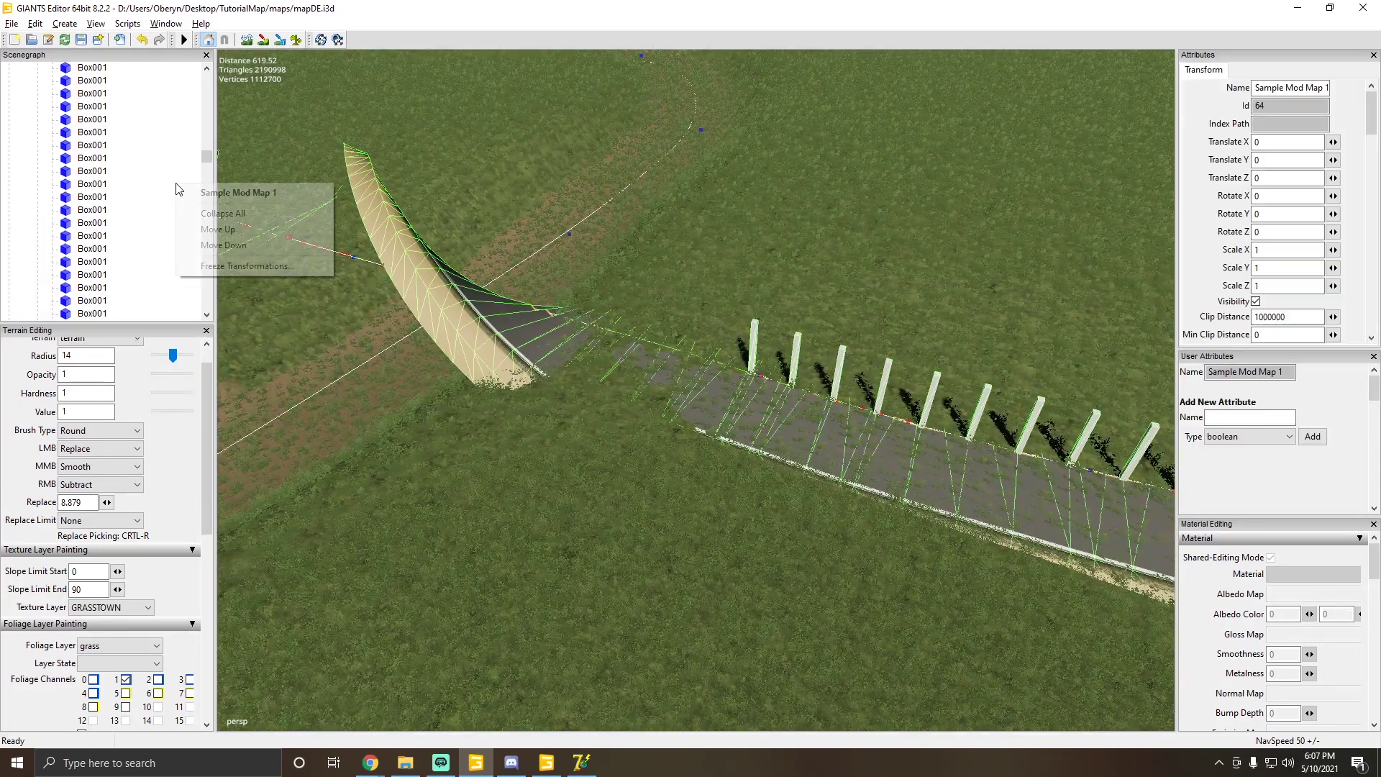
pyautogui.click(194, 216)
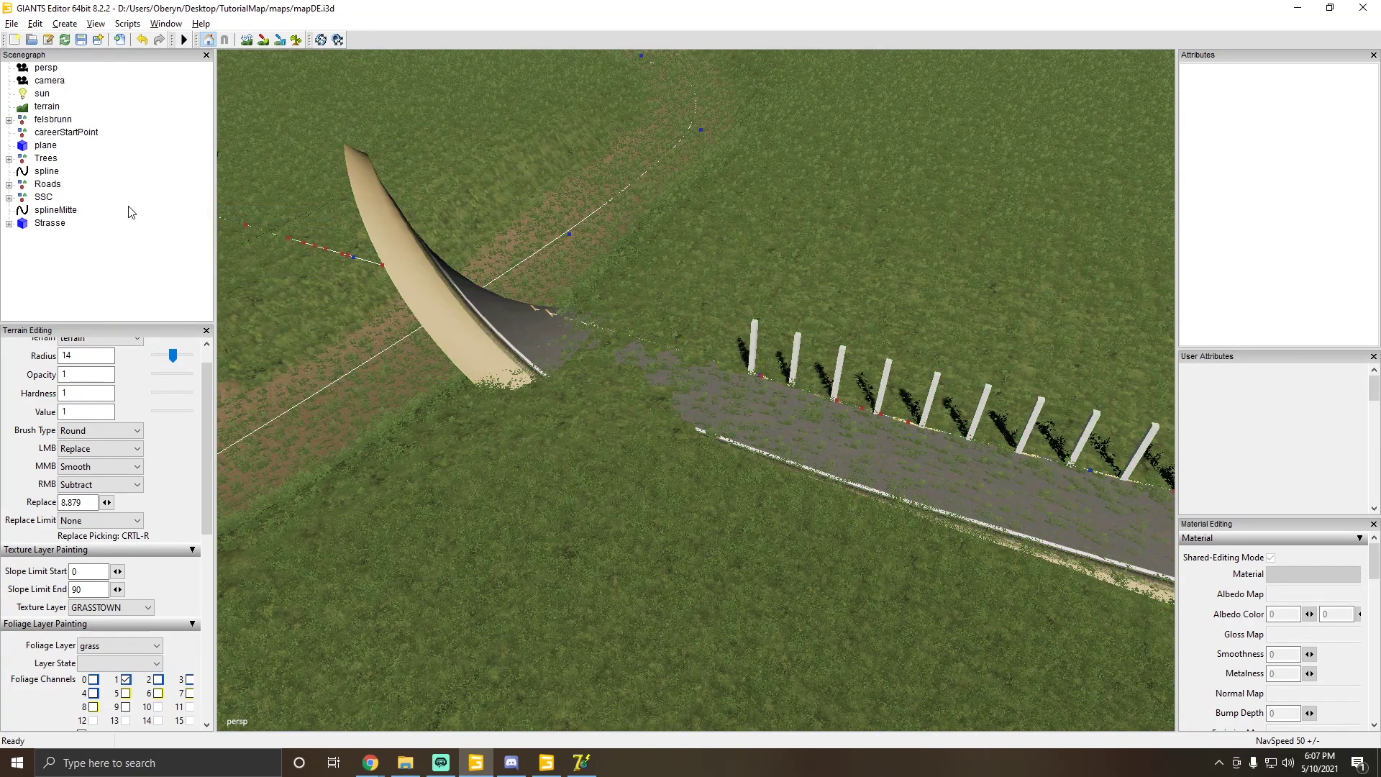
pyautogui.click(45, 223)
pyautogui.keyDown('alt'); pyautogui.moveTo(316, 259); pyautogui.dragTo(350, 274); pyautogui.keyUp('alt')
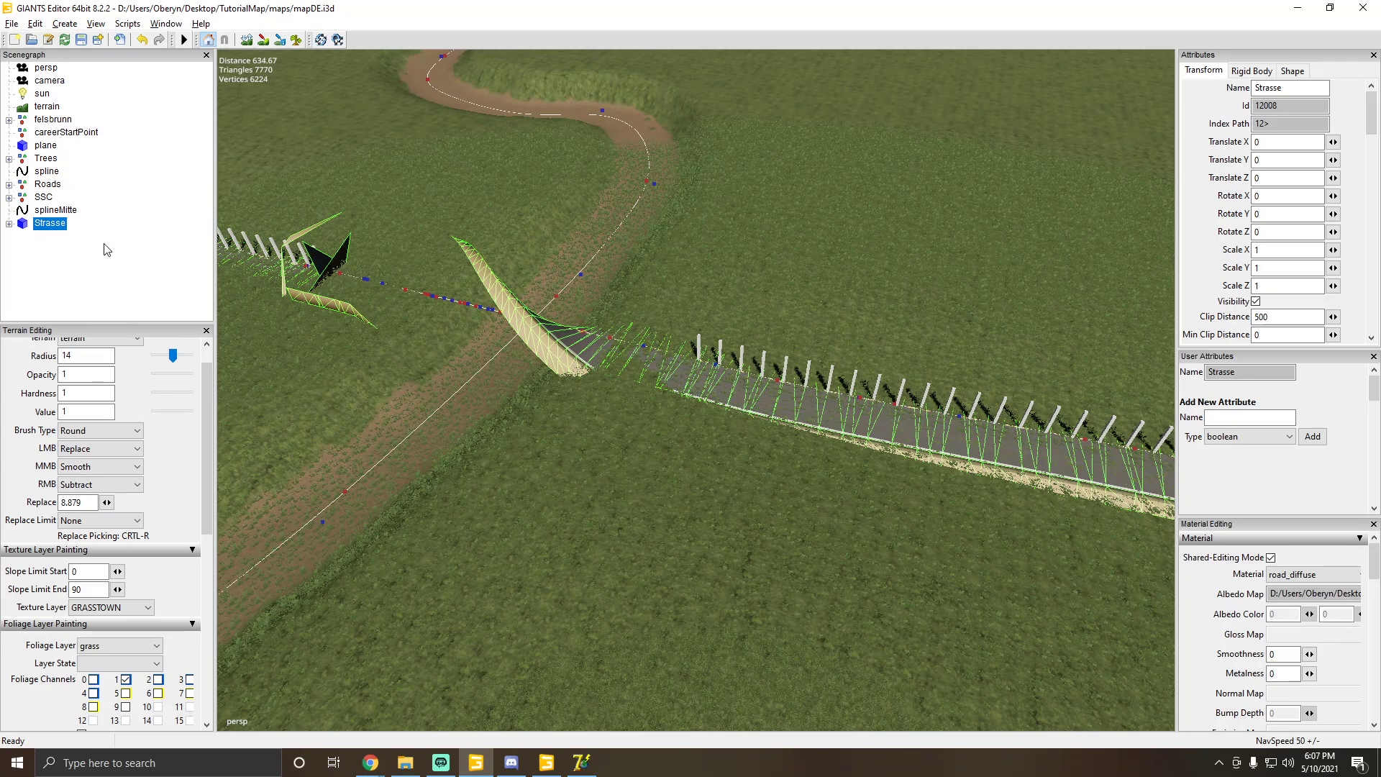
pyautogui.press('Delete')
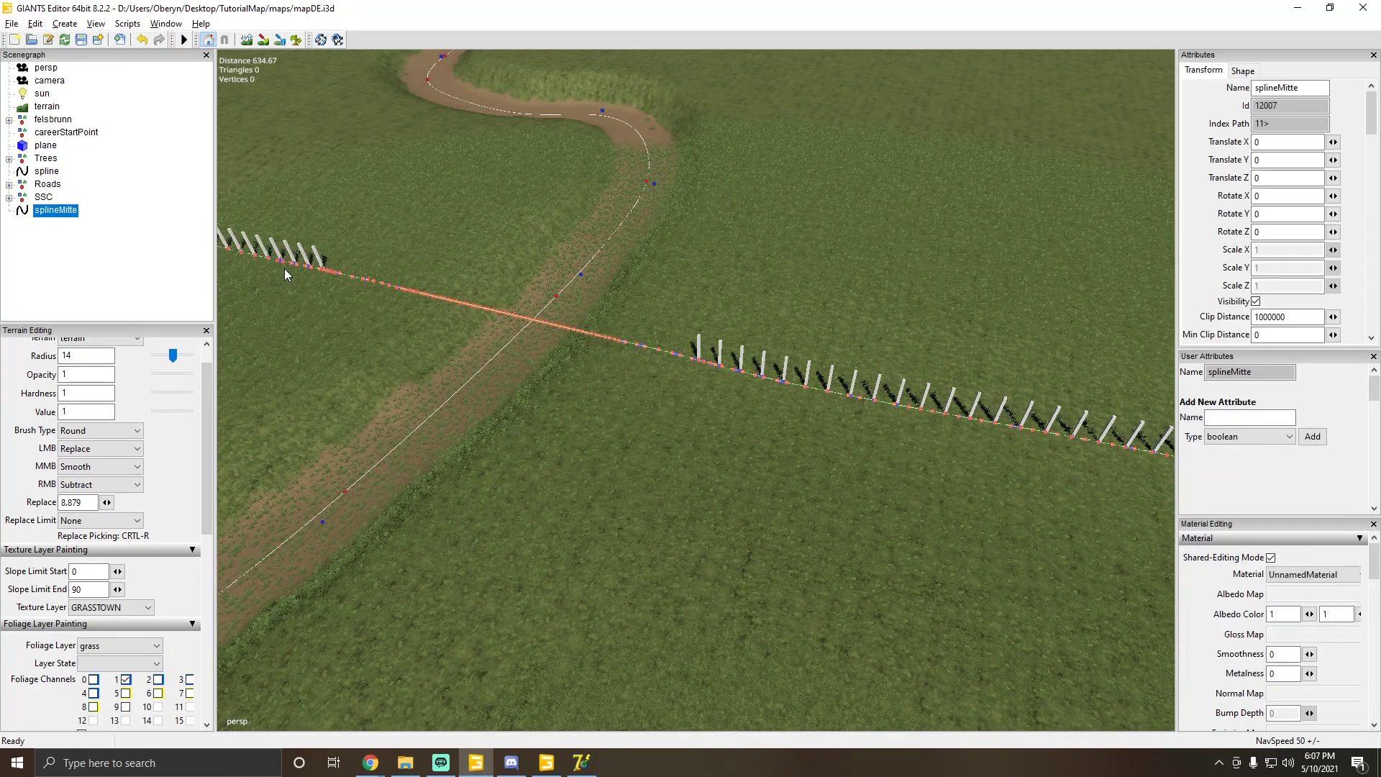
pyautogui.press('Delete')
pyautogui.scroll(-5, 507, 292)
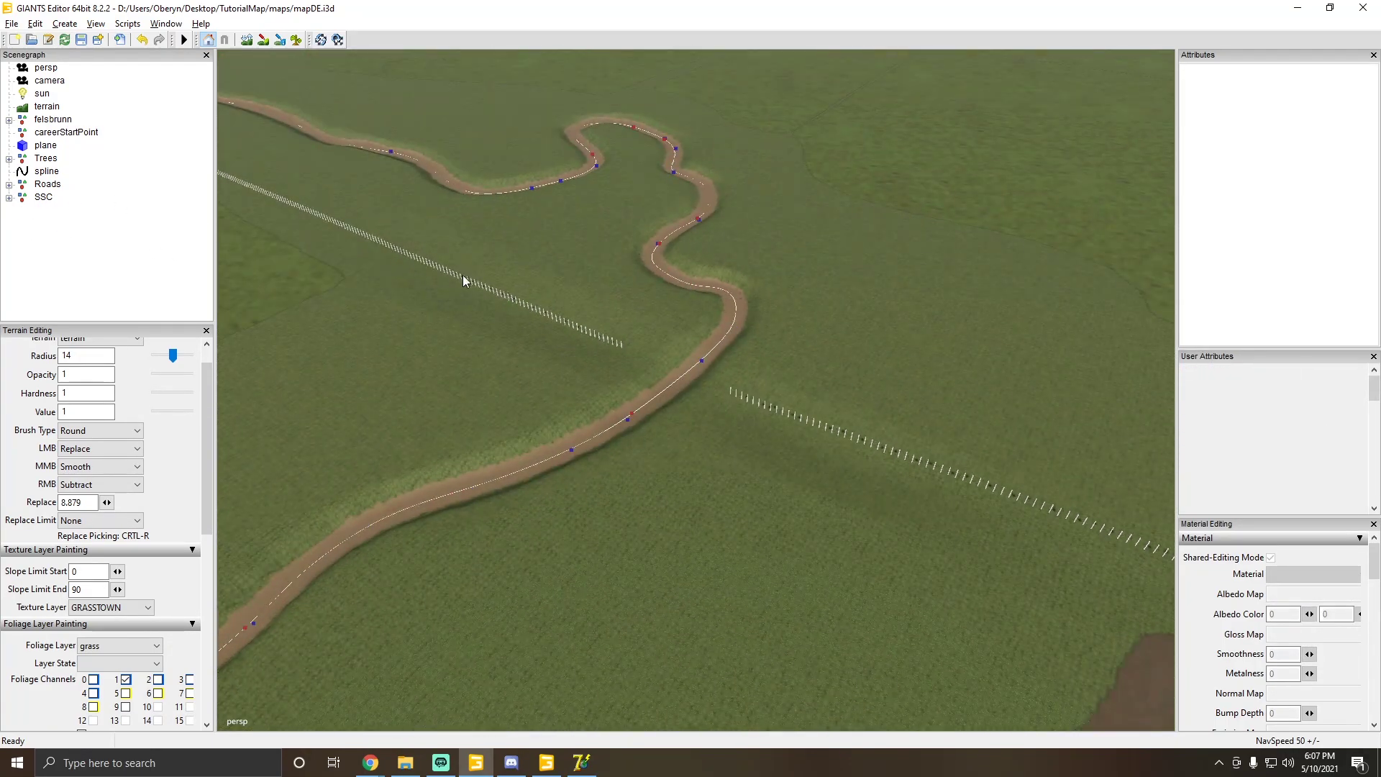
# Step: Save the map and expand the SSC group and its splinePlacement group in the scenegraph
pyautogui.click(12, 23)
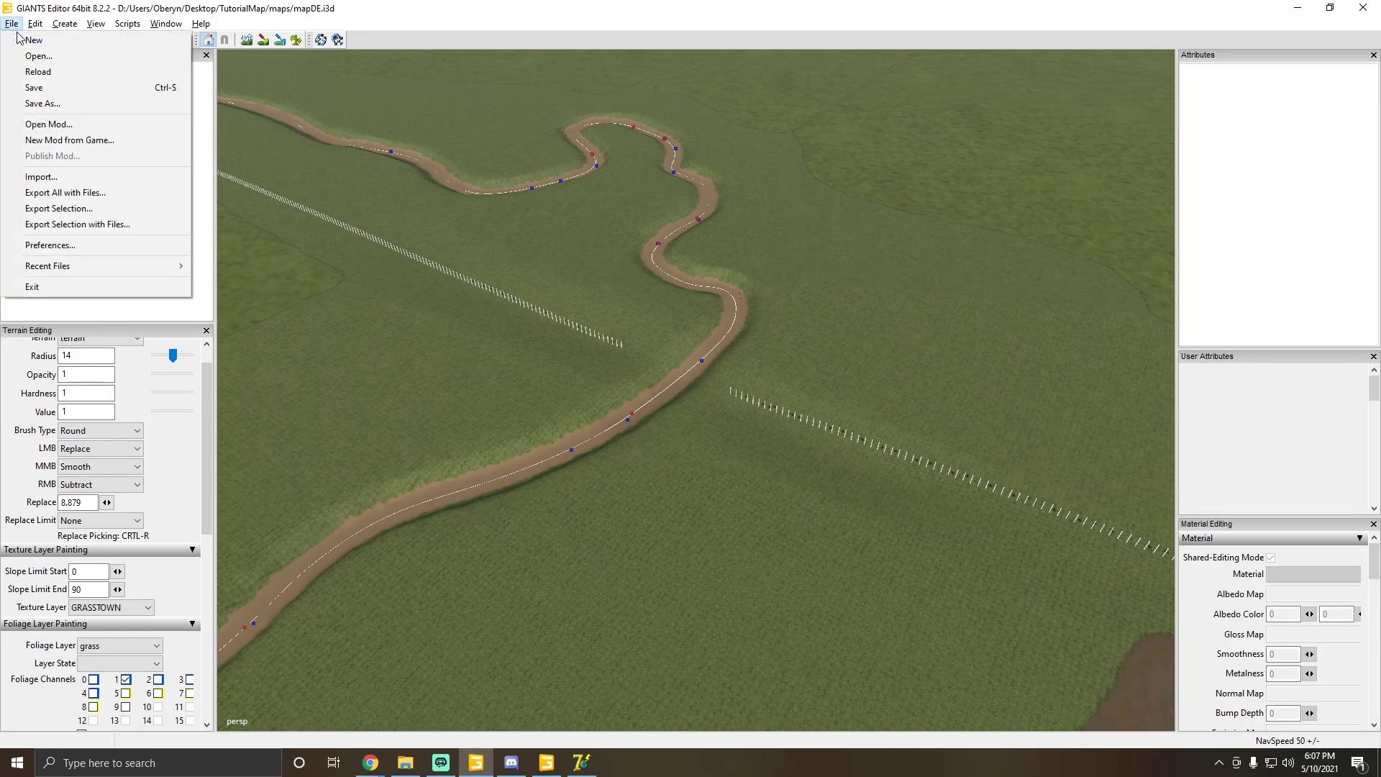
pyautogui.click(36, 87)
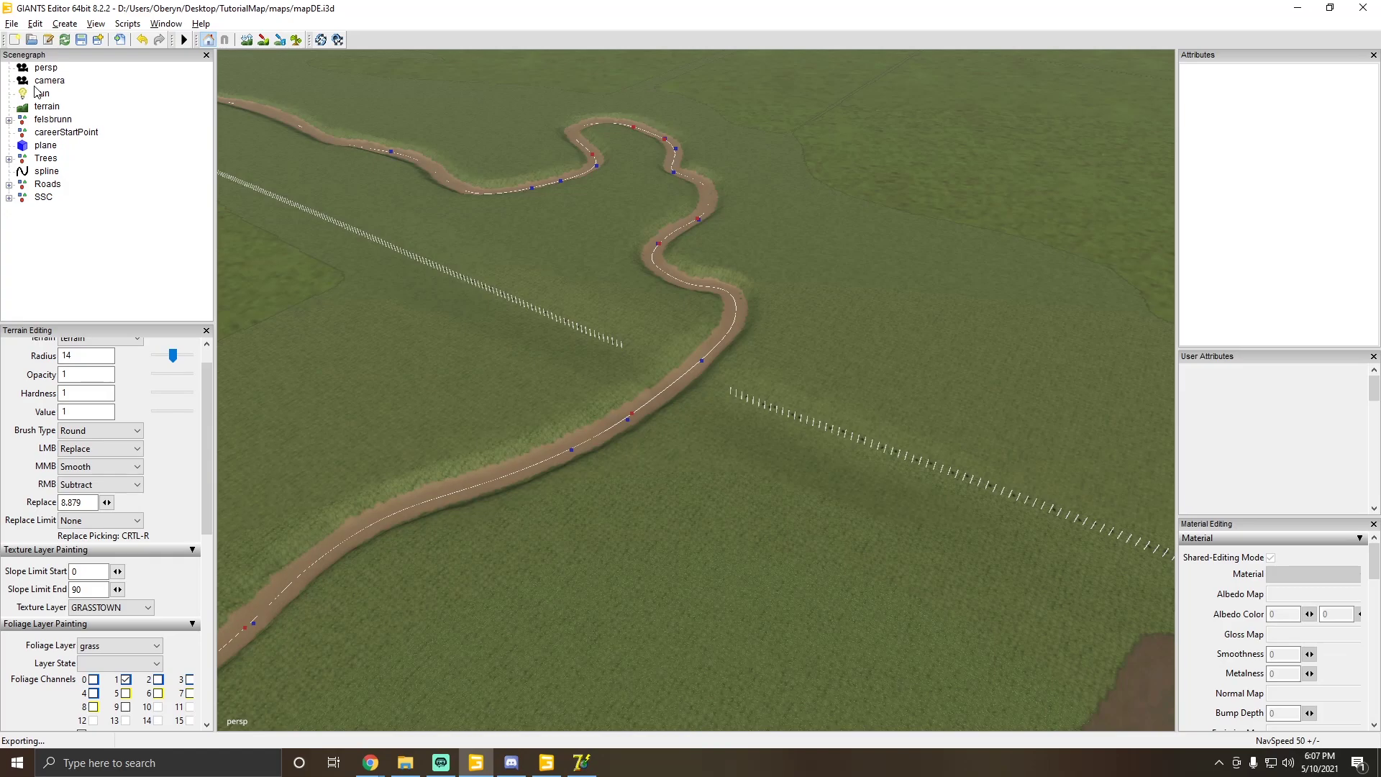
pyautogui.click(9, 198)
pyautogui.click(23, 210)
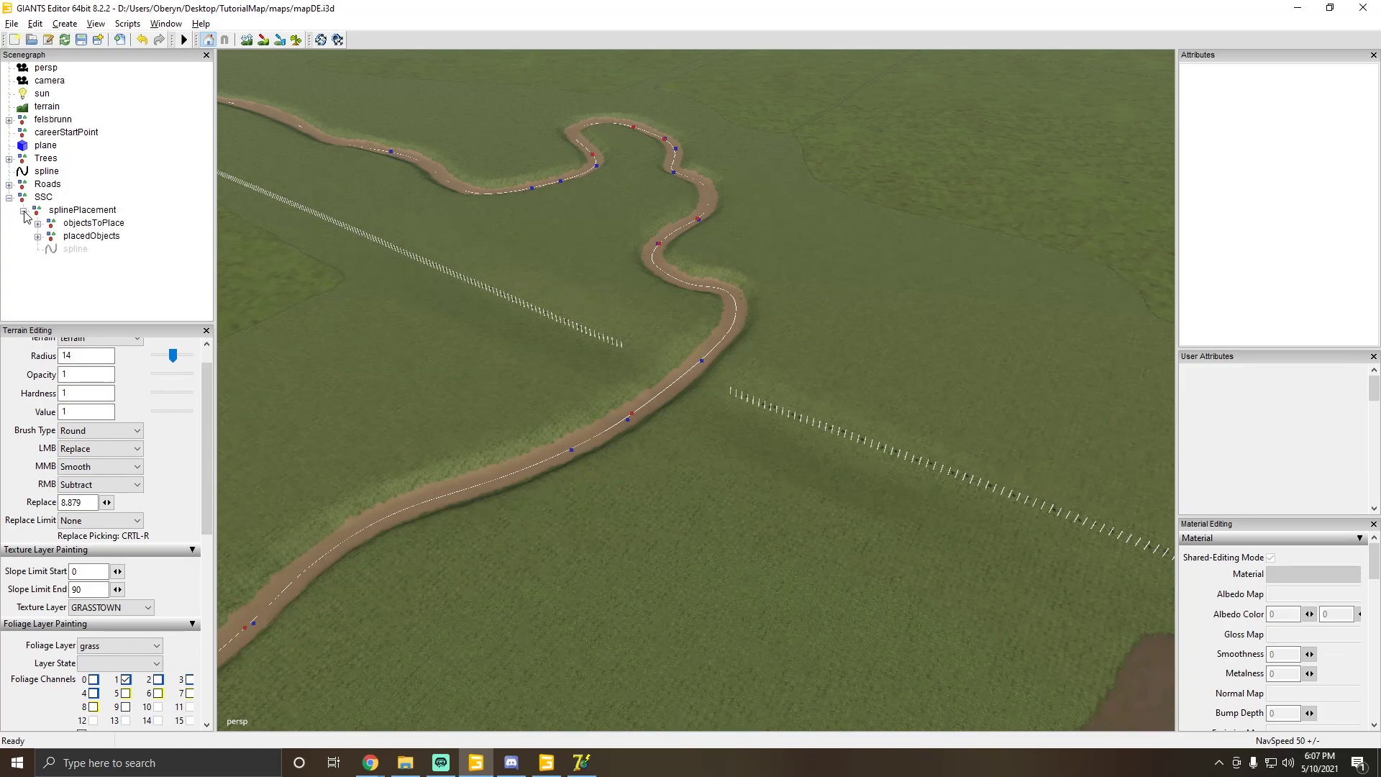
# Step: Select every Box001 post in the placedObjects group and export the selection with files, replacing spline.i3d in the SSC folder
pyautogui.click(72, 236)
pyautogui.click(37, 236)
pyautogui.click(72, 249)
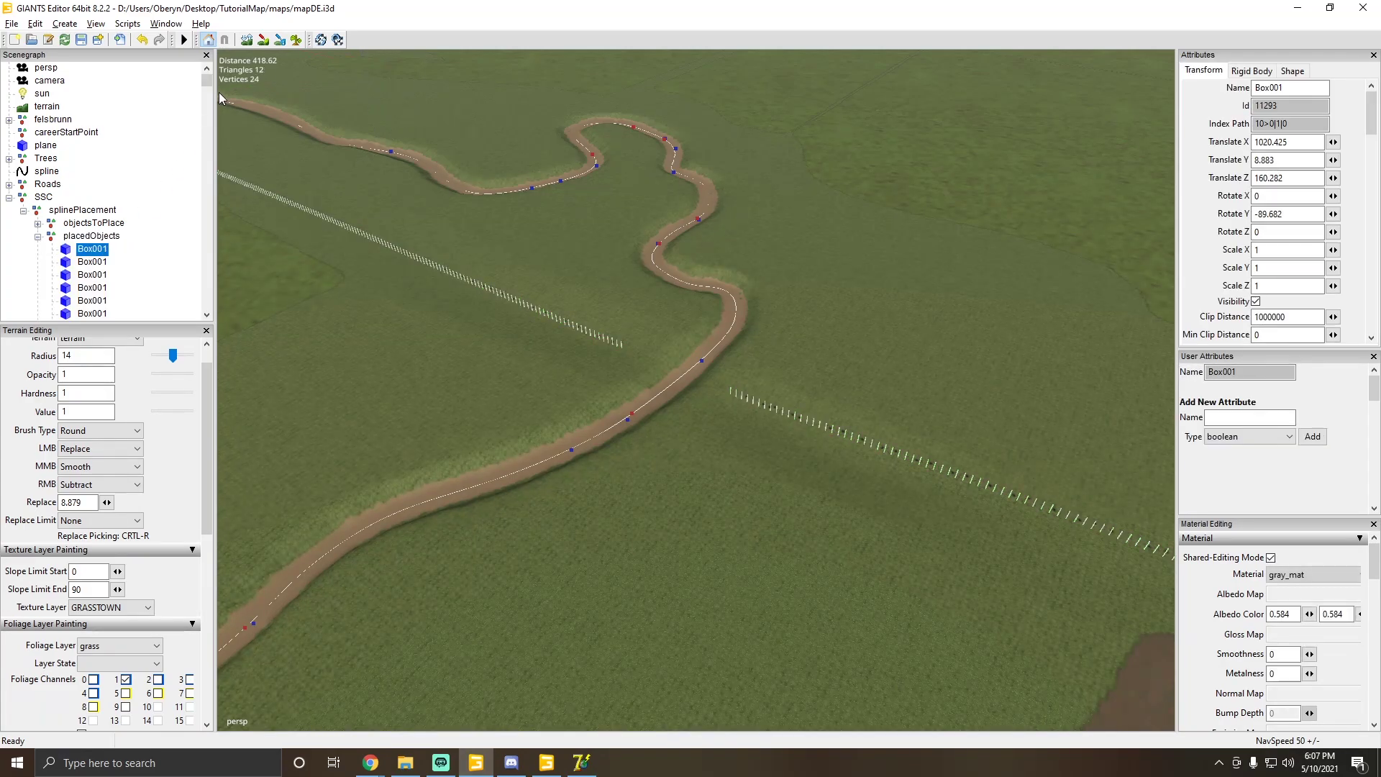
pyautogui.scroll(-10, 120, 295)
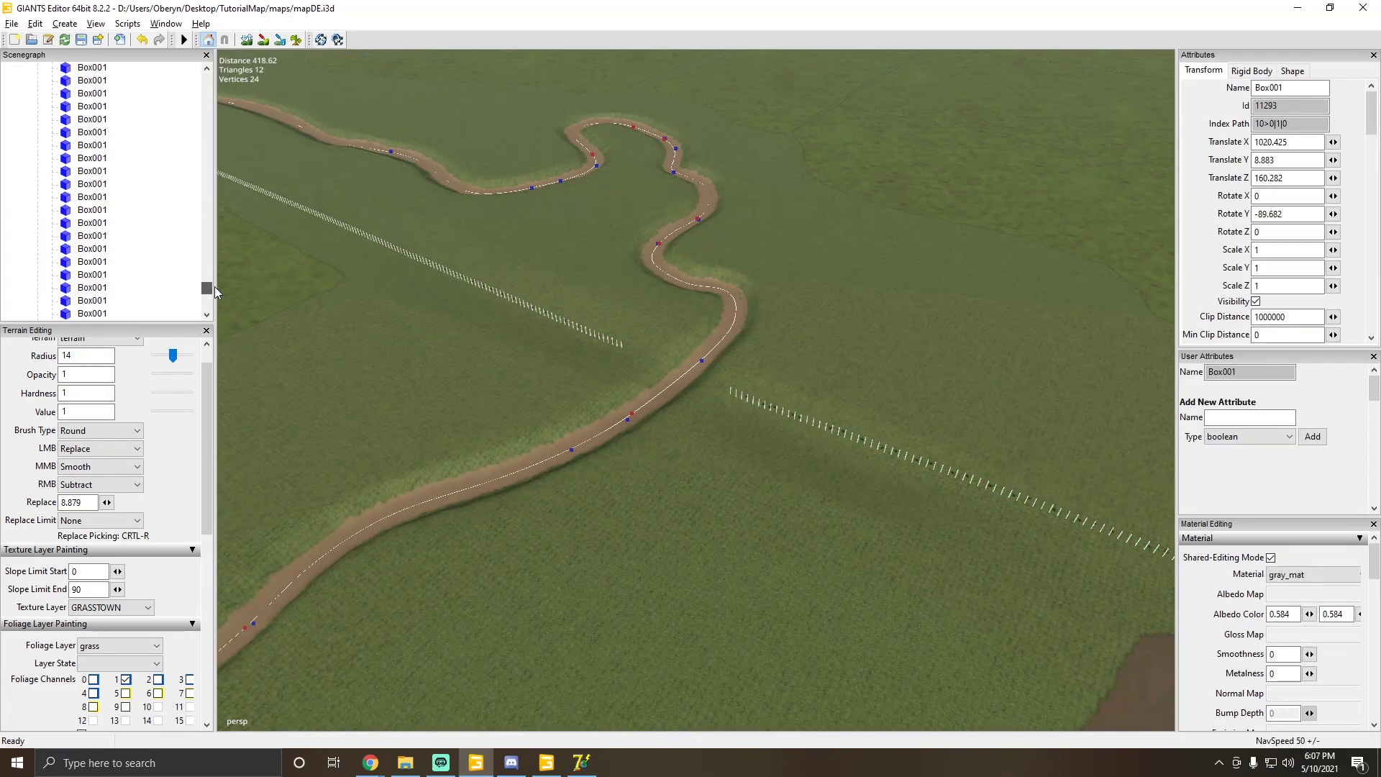
pyautogui.keyDown('shift'); pyautogui.click(107, 288); pyautogui.keyUp('shift')
pyautogui.click(11, 23)
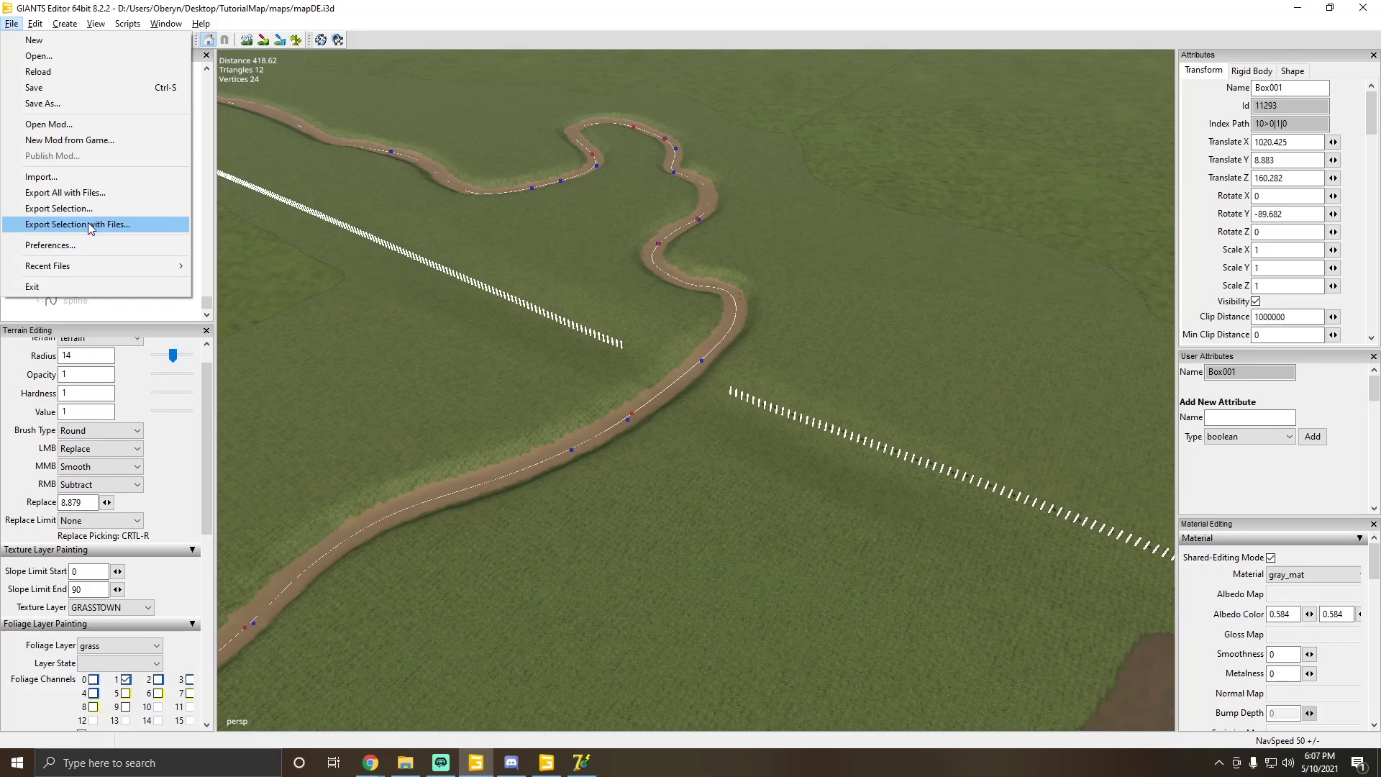
pyautogui.click(93, 224)
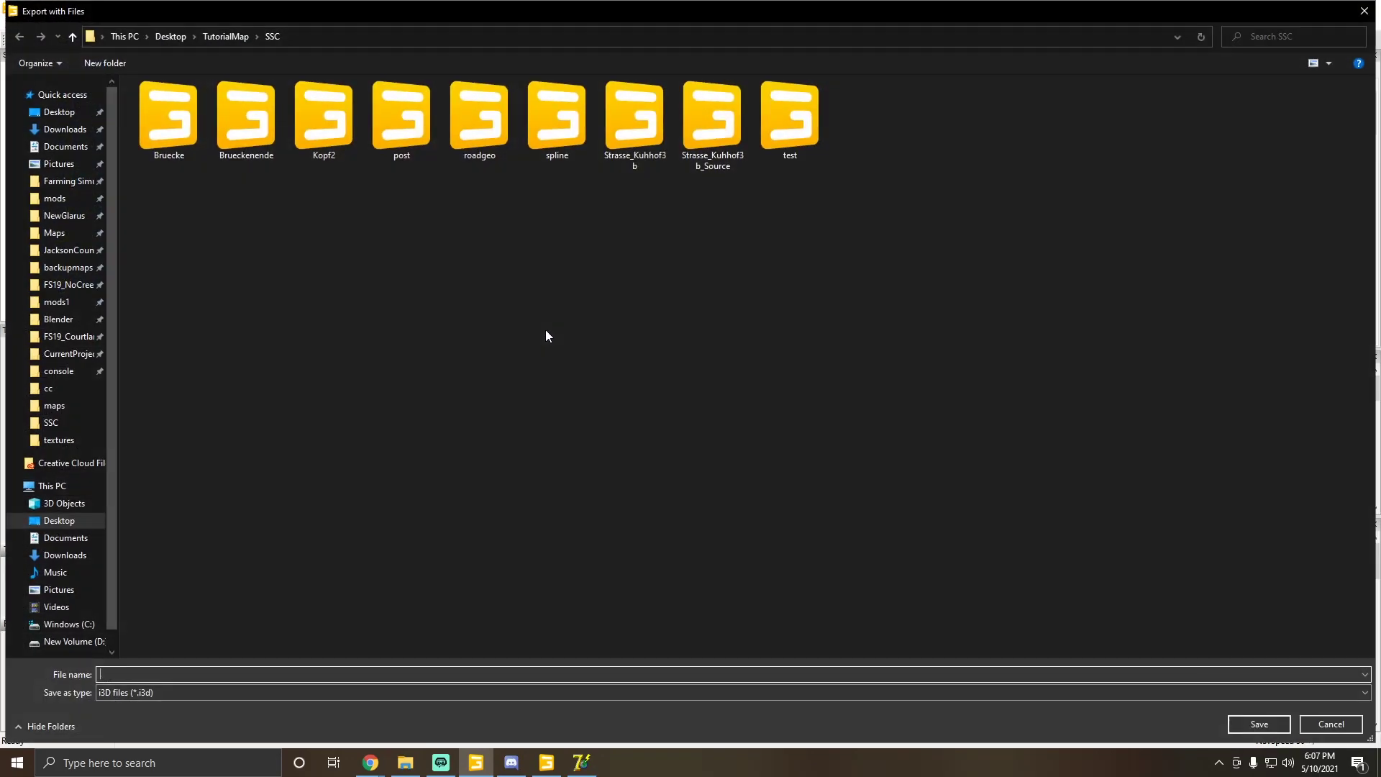
pyautogui.doubleClick(566, 147)
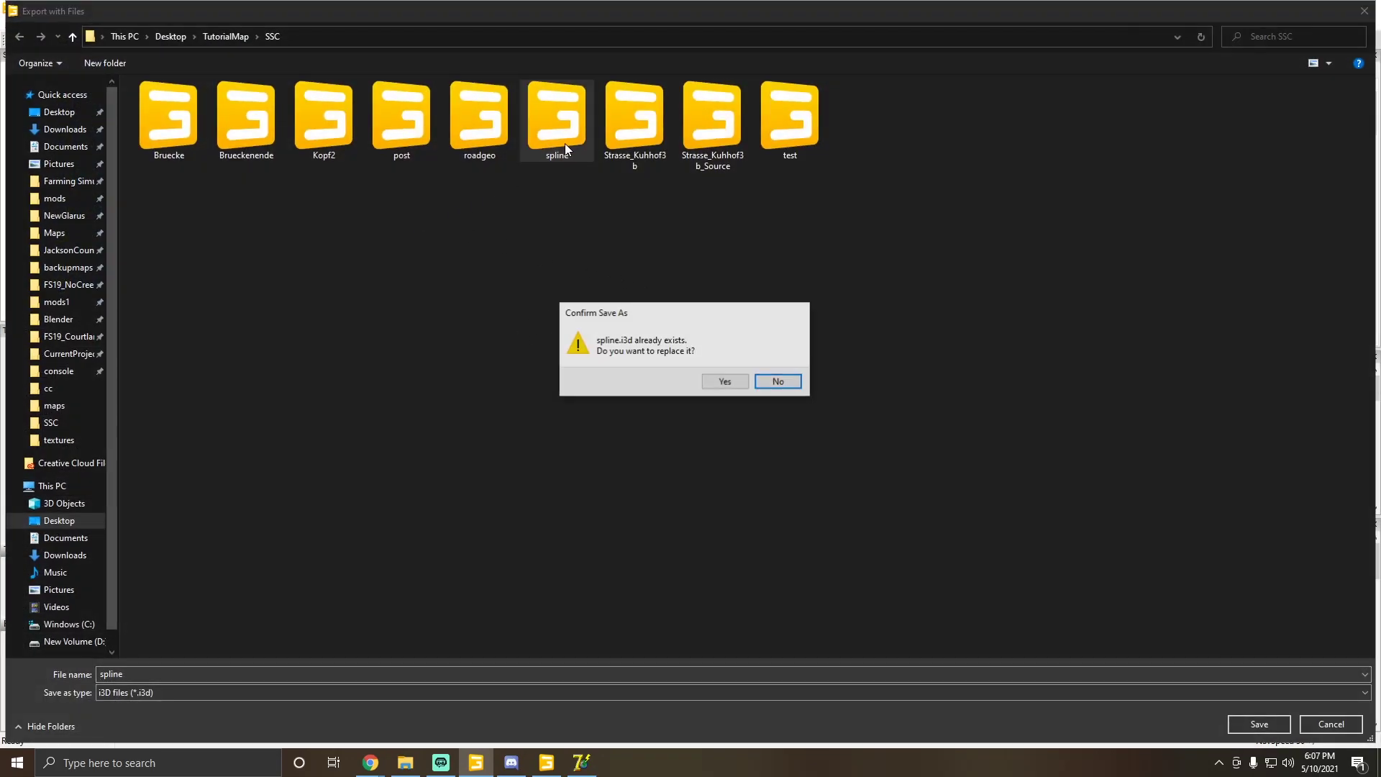
pyautogui.click(723, 381)
pyautogui.click(731, 377)
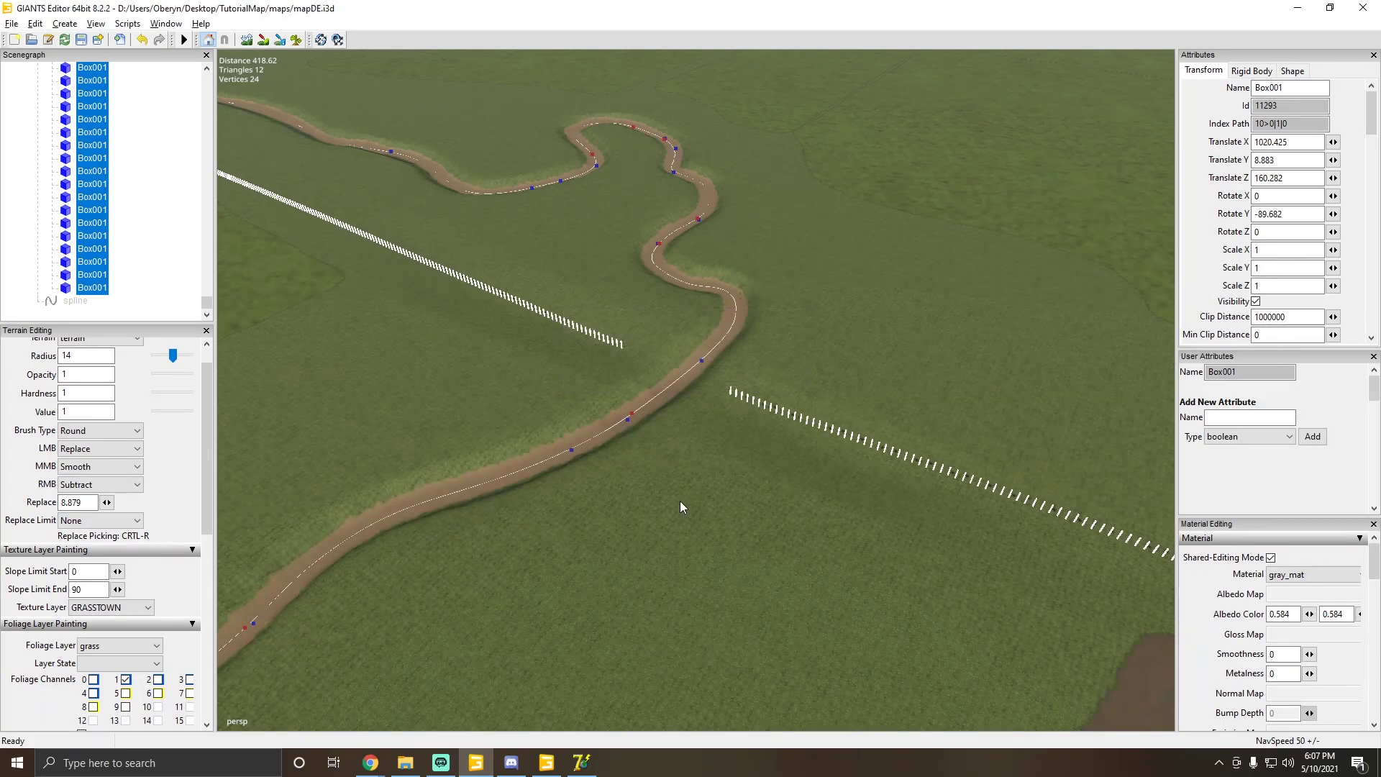
# Step: Switch to SplineStreetConstructor, load spline.i3d as the spline points file and generate the Strasse road into test.i3d
pyautogui.click(593, 760)
pyautogui.click(838, 506)
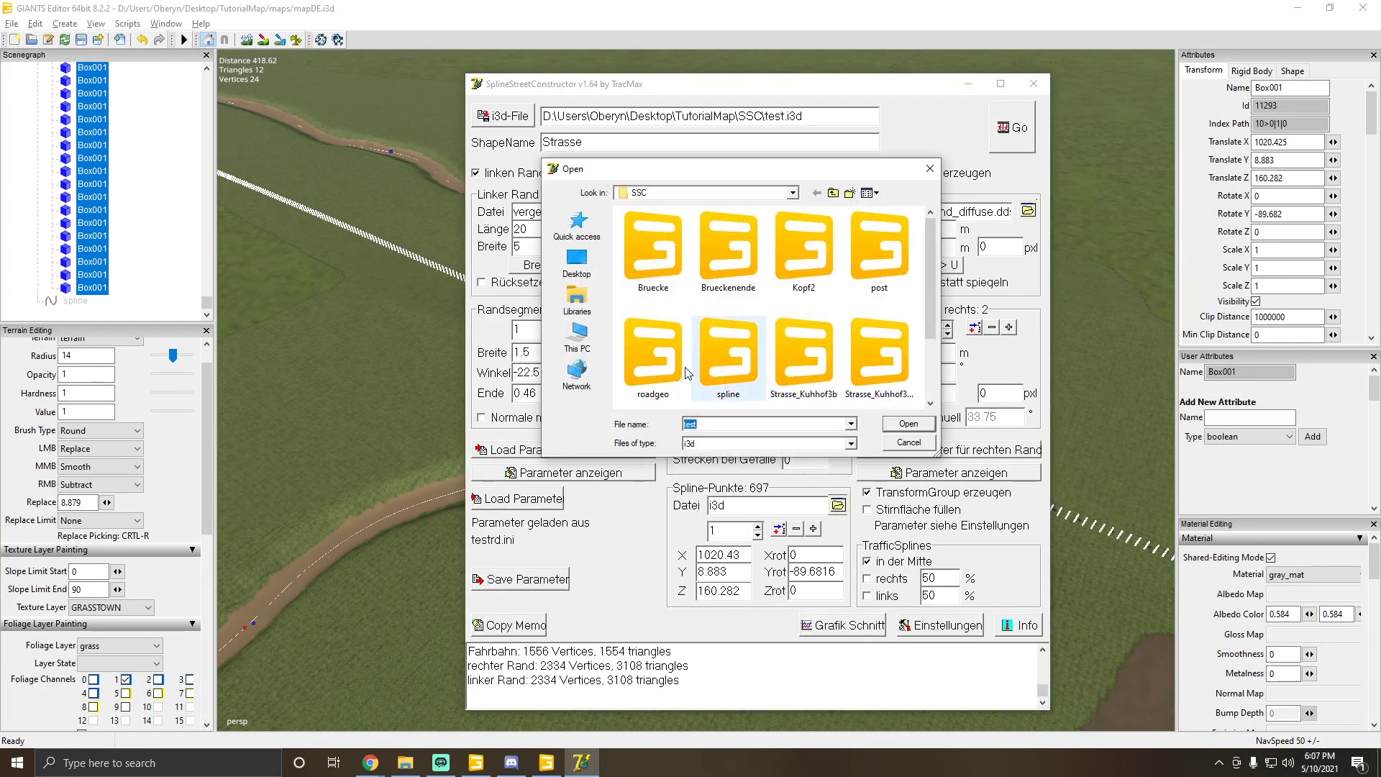
pyautogui.moveTo(931, 254); pyautogui.dragTo(927, 283)
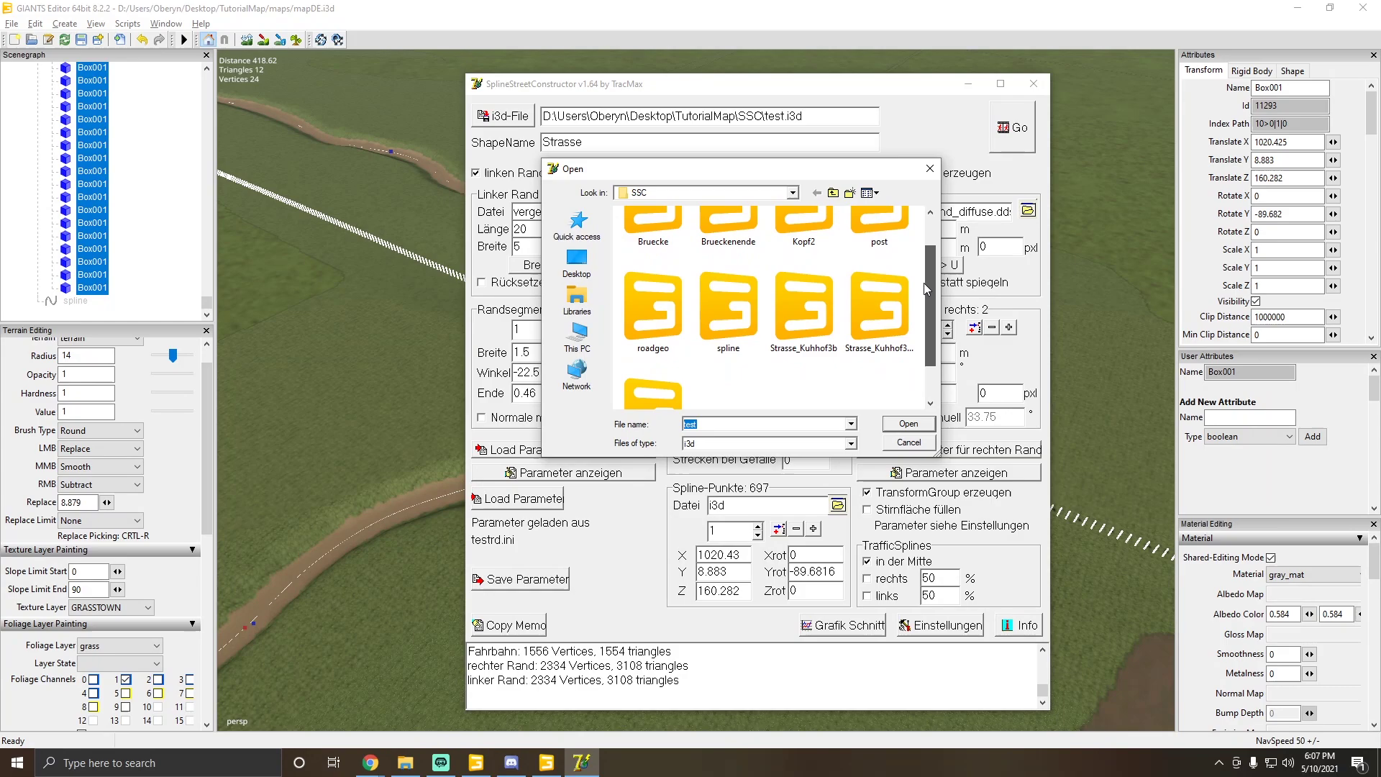
pyautogui.click(742, 338)
pyautogui.click(908, 423)
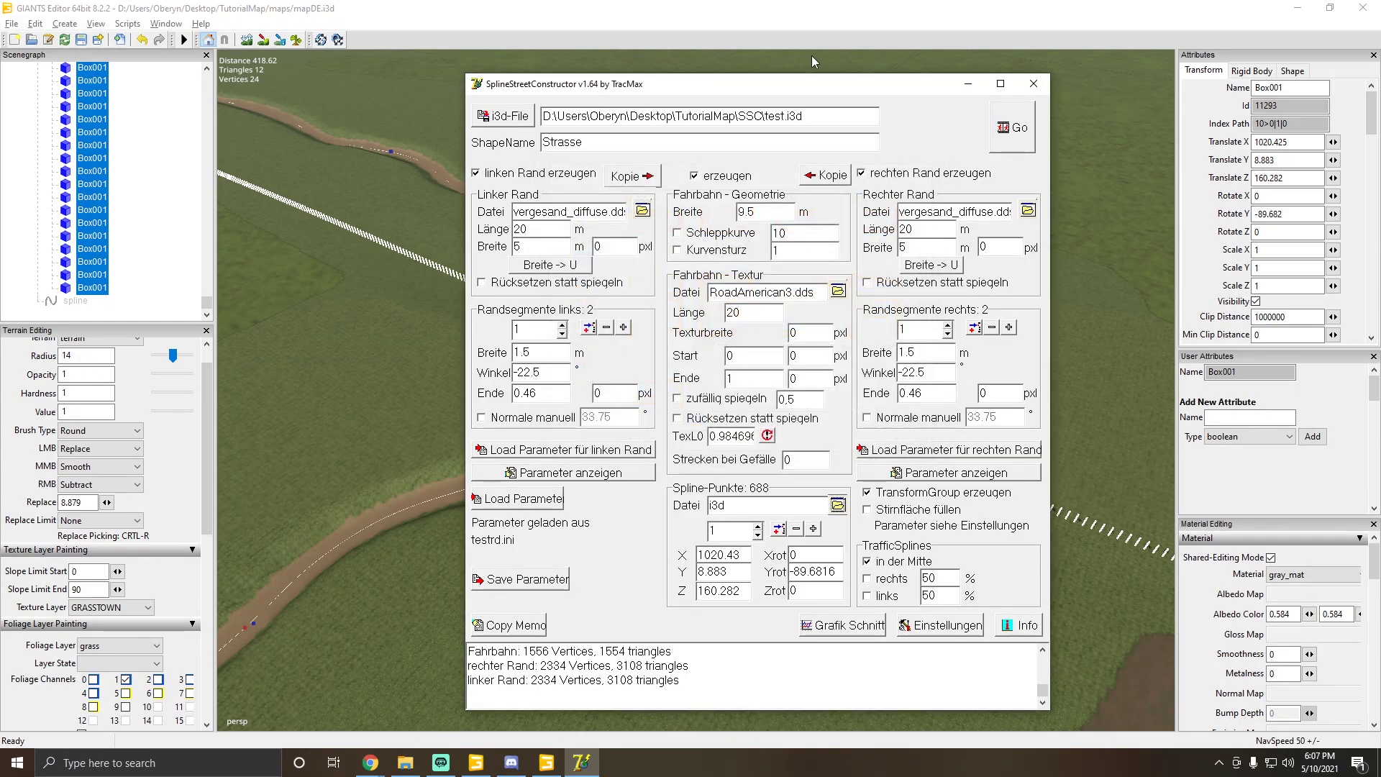
pyautogui.moveTo(780, 88); pyautogui.dragTo(806, 64)
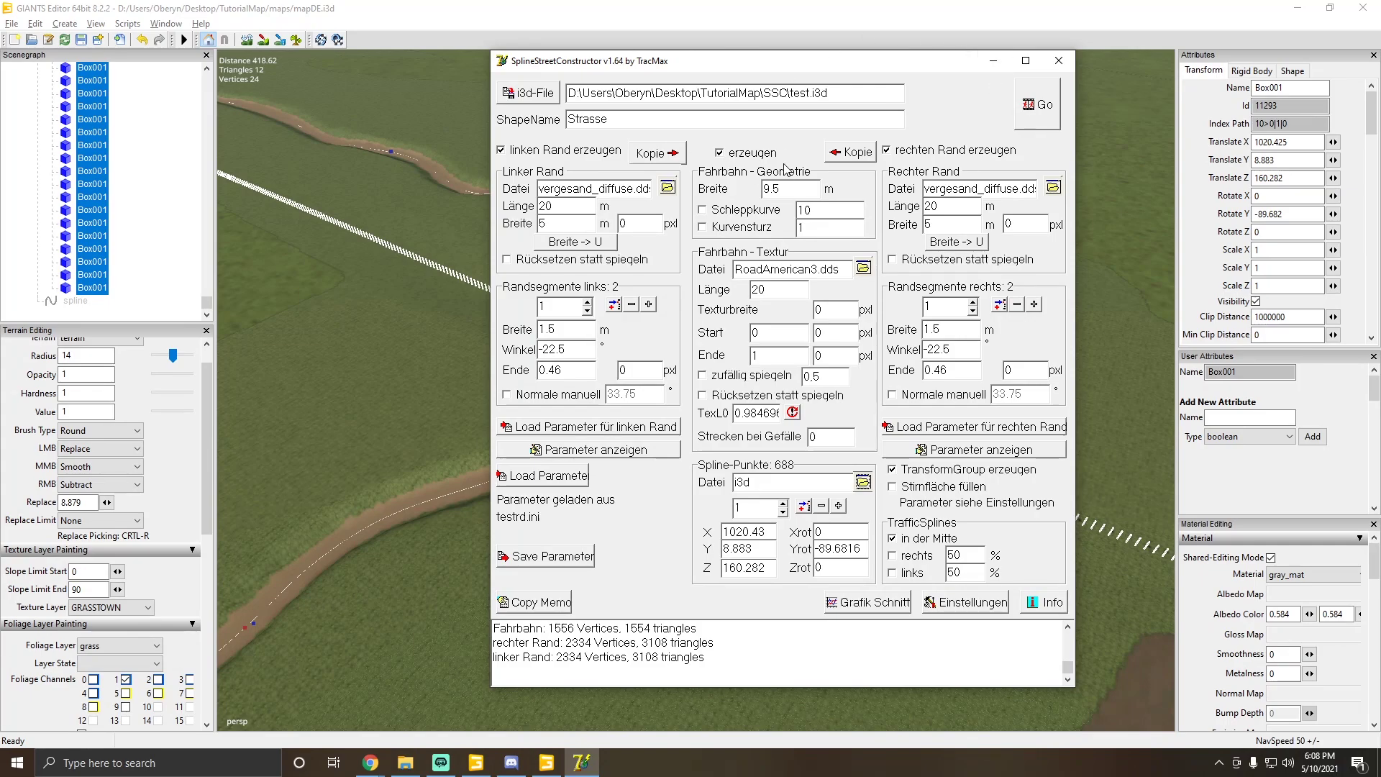
pyautogui.click(863, 482)
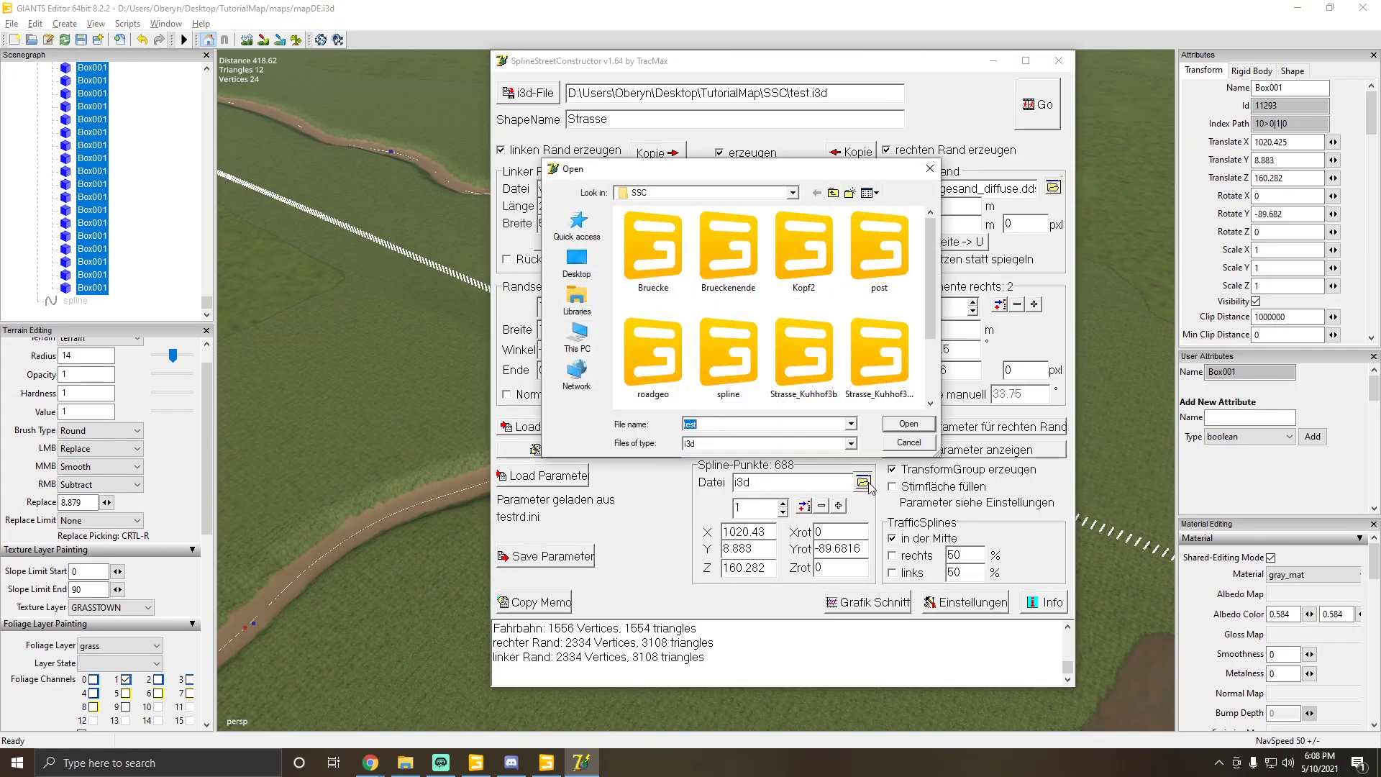
pyautogui.doubleClick(745, 354)
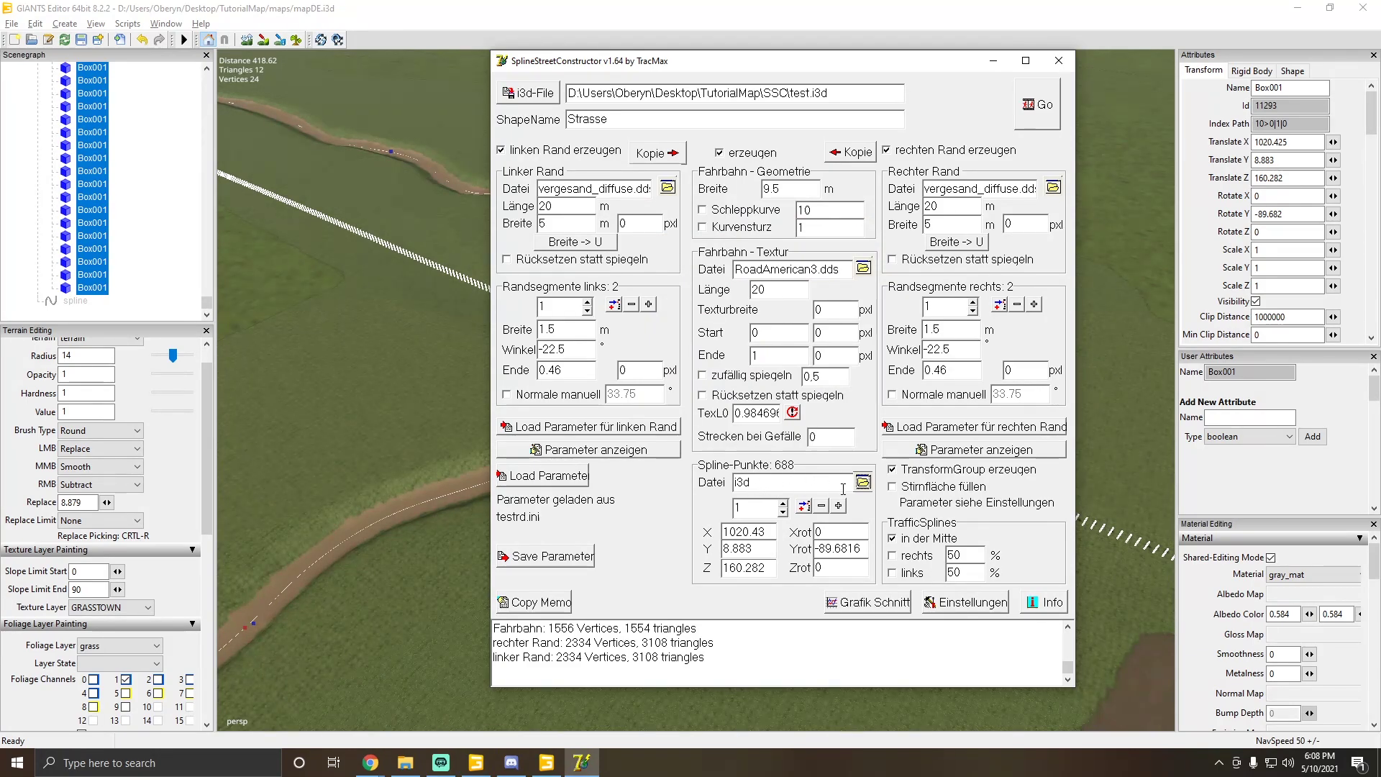
pyautogui.click(1037, 104)
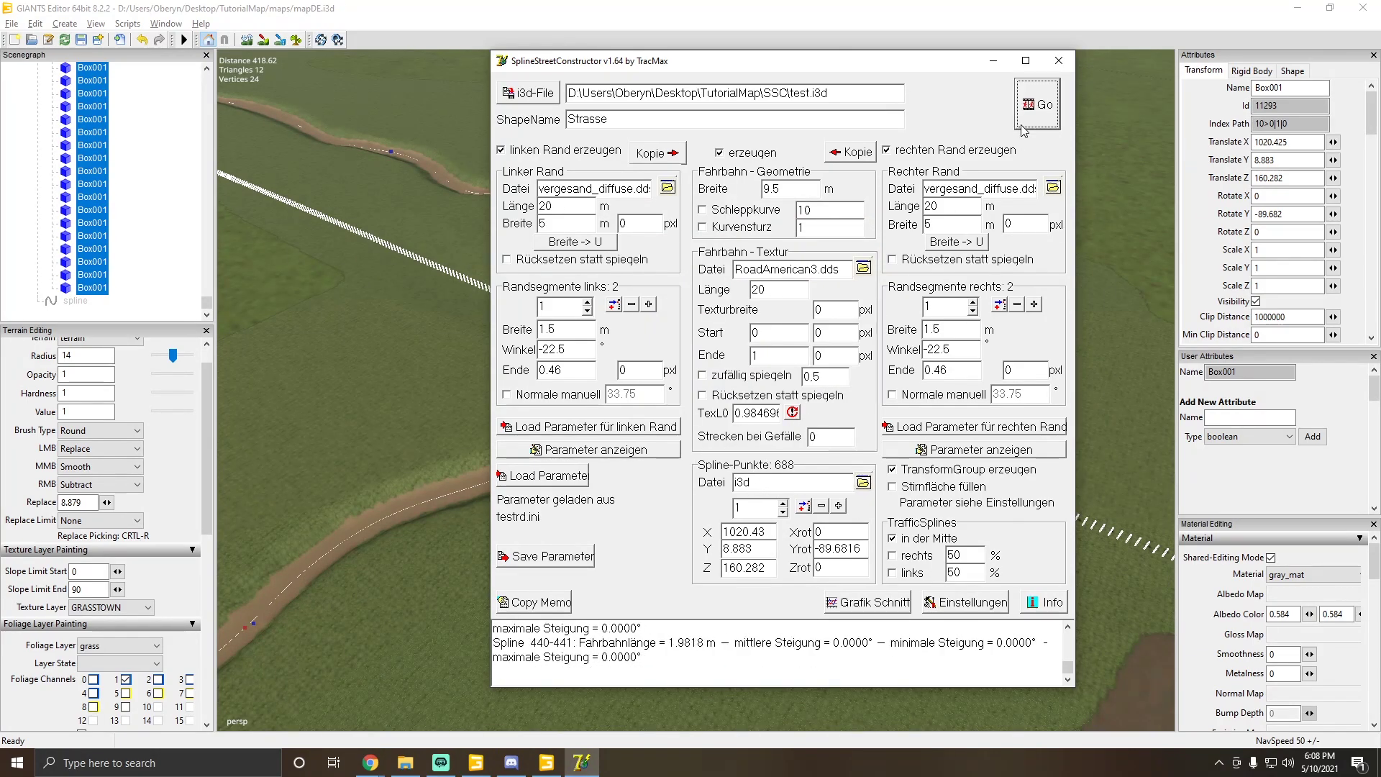
# Step: Back in GIANTS Editor, import test.i3d from the SSC folder into the map and view the road at the dirt path crossing
pyautogui.click(574, 5)
pyautogui.click(12, 23)
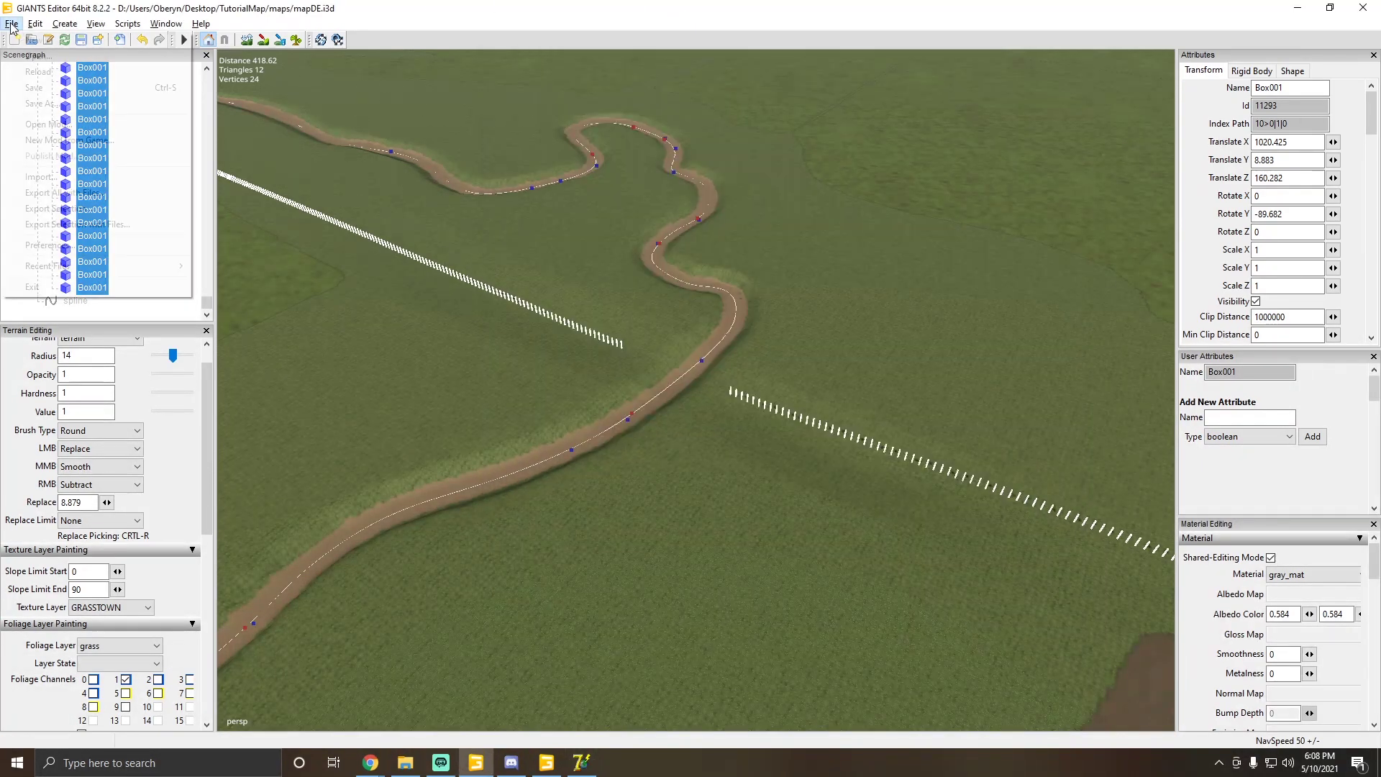
pyautogui.click(32, 163)
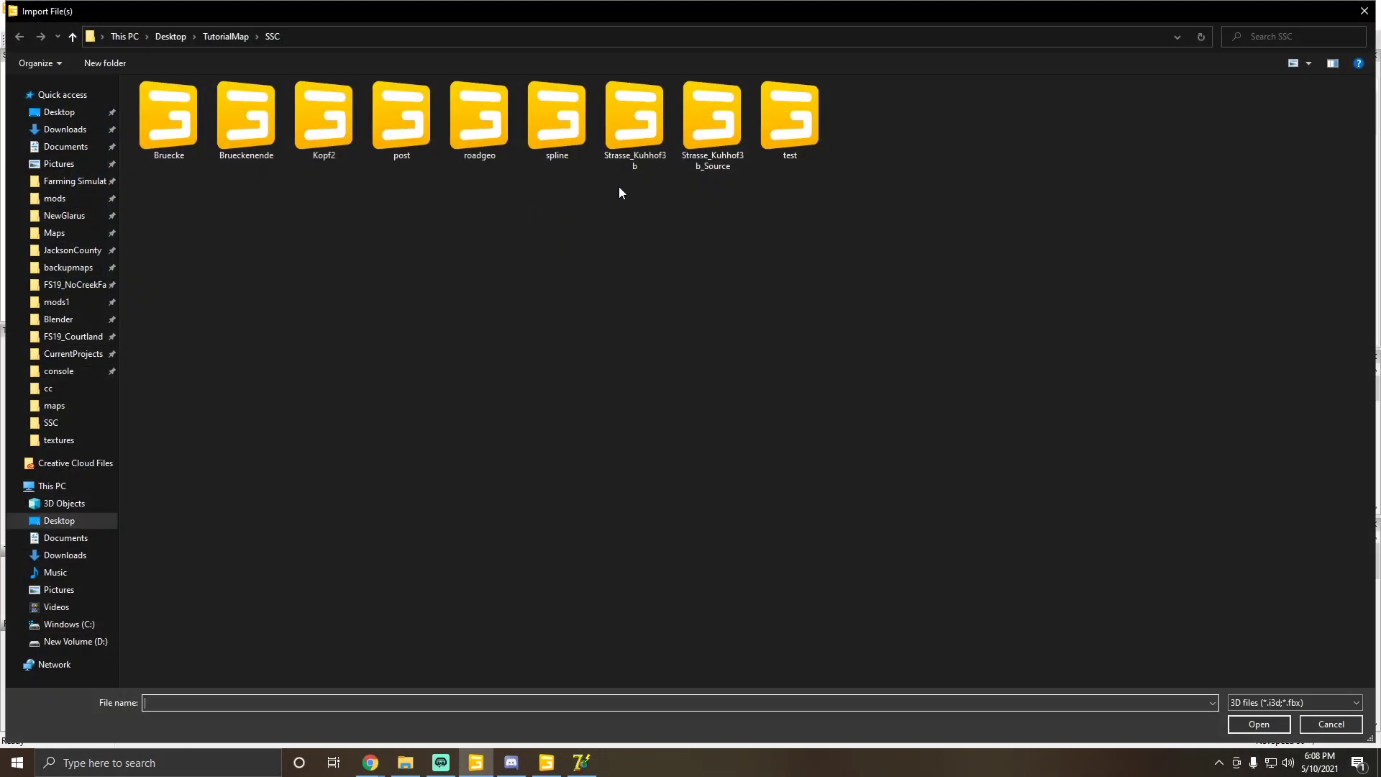
pyautogui.doubleClick(768, 142)
pyautogui.scroll(10, 714, 258)
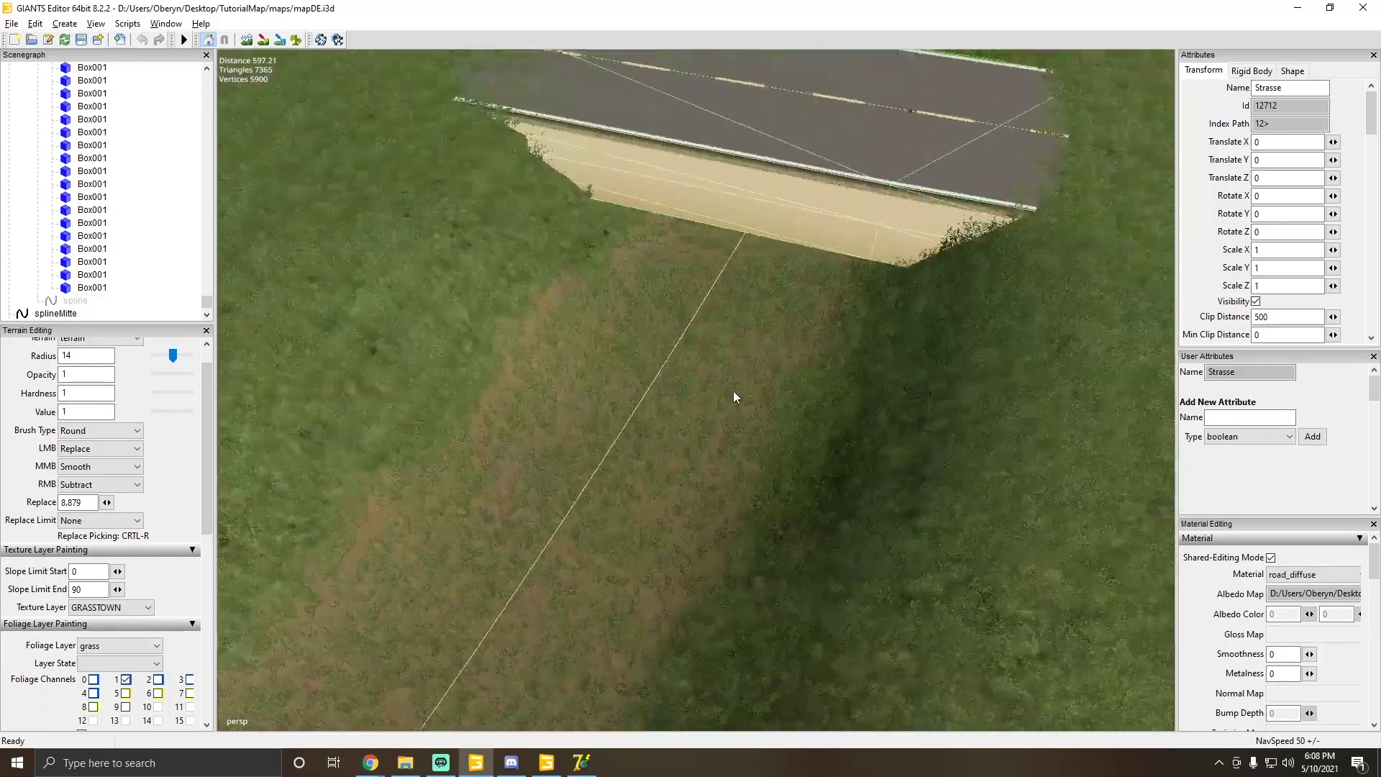
pyautogui.moveTo(734, 397); pyautogui.dragTo(668, 241, button='middle')
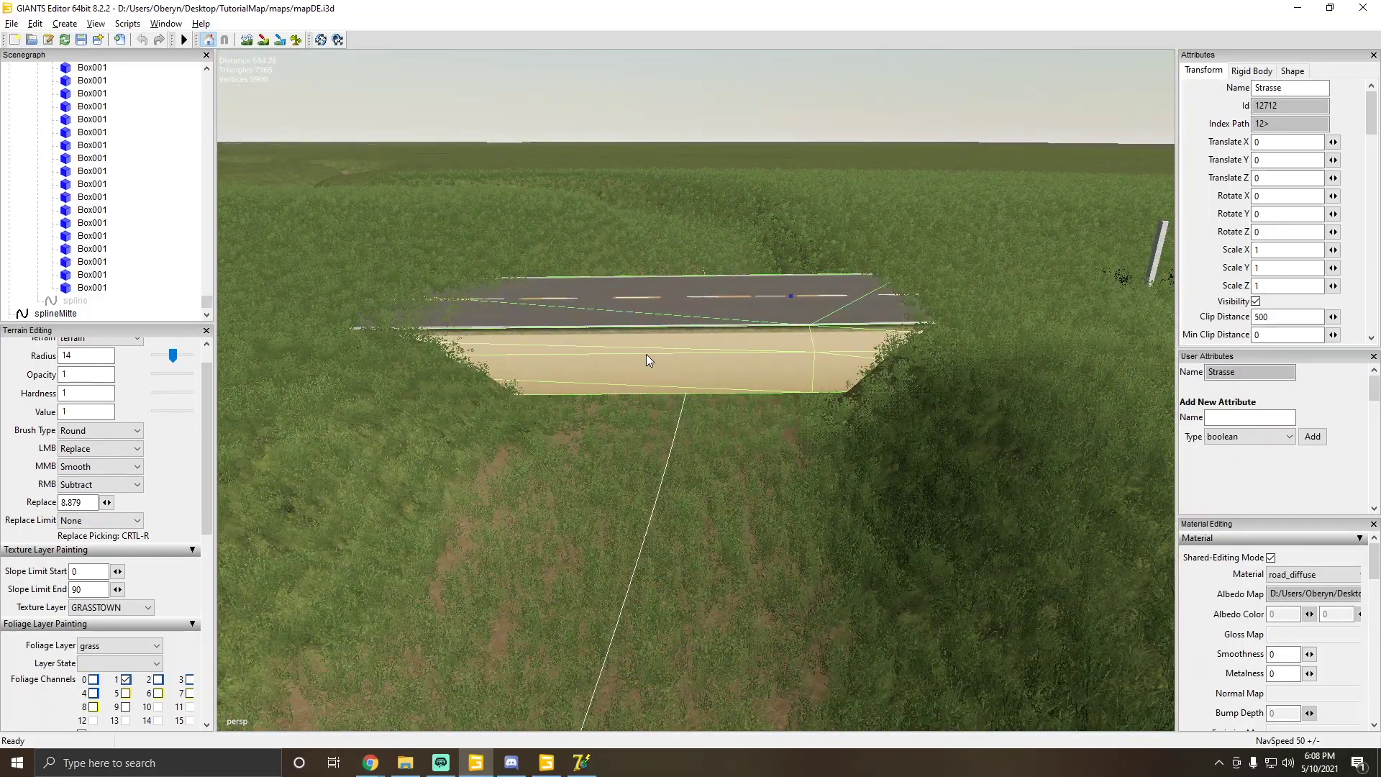
pyautogui.moveTo(625, 453); pyautogui.dragTo(612, 483, button='middle')
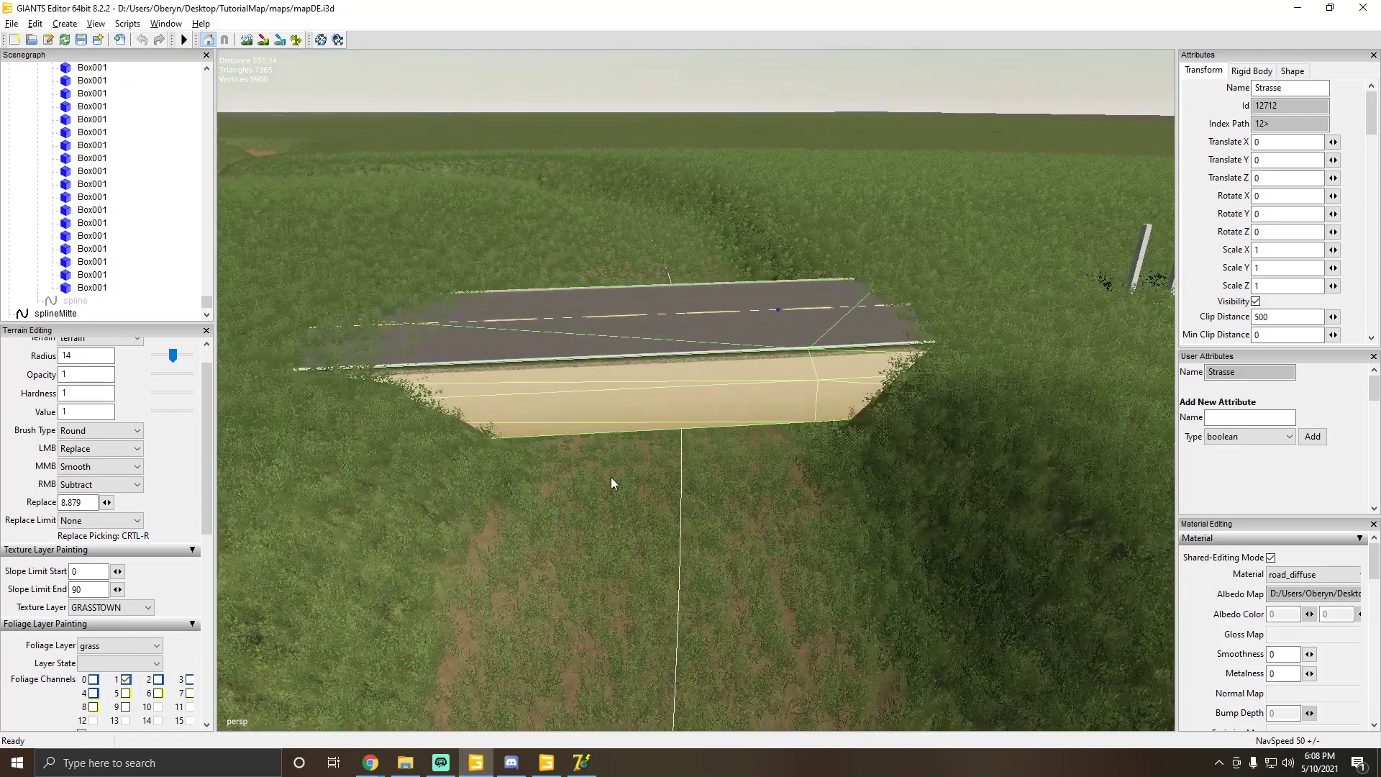
# Step: In SplineStreetConstructor's cross-section graphic, set the width of segment 1 to 1 m on both the left and right road edges
pyautogui.click(582, 762)
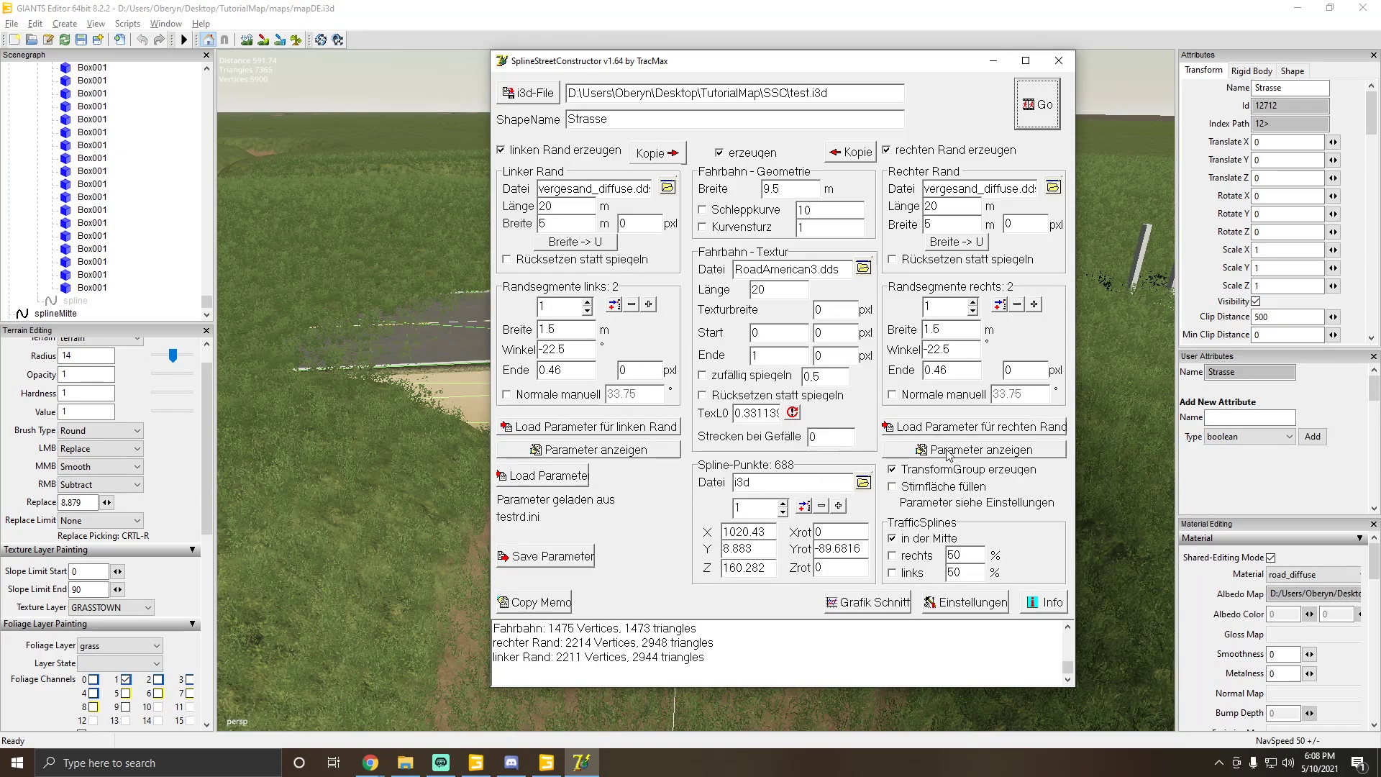
pyautogui.click(904, 607)
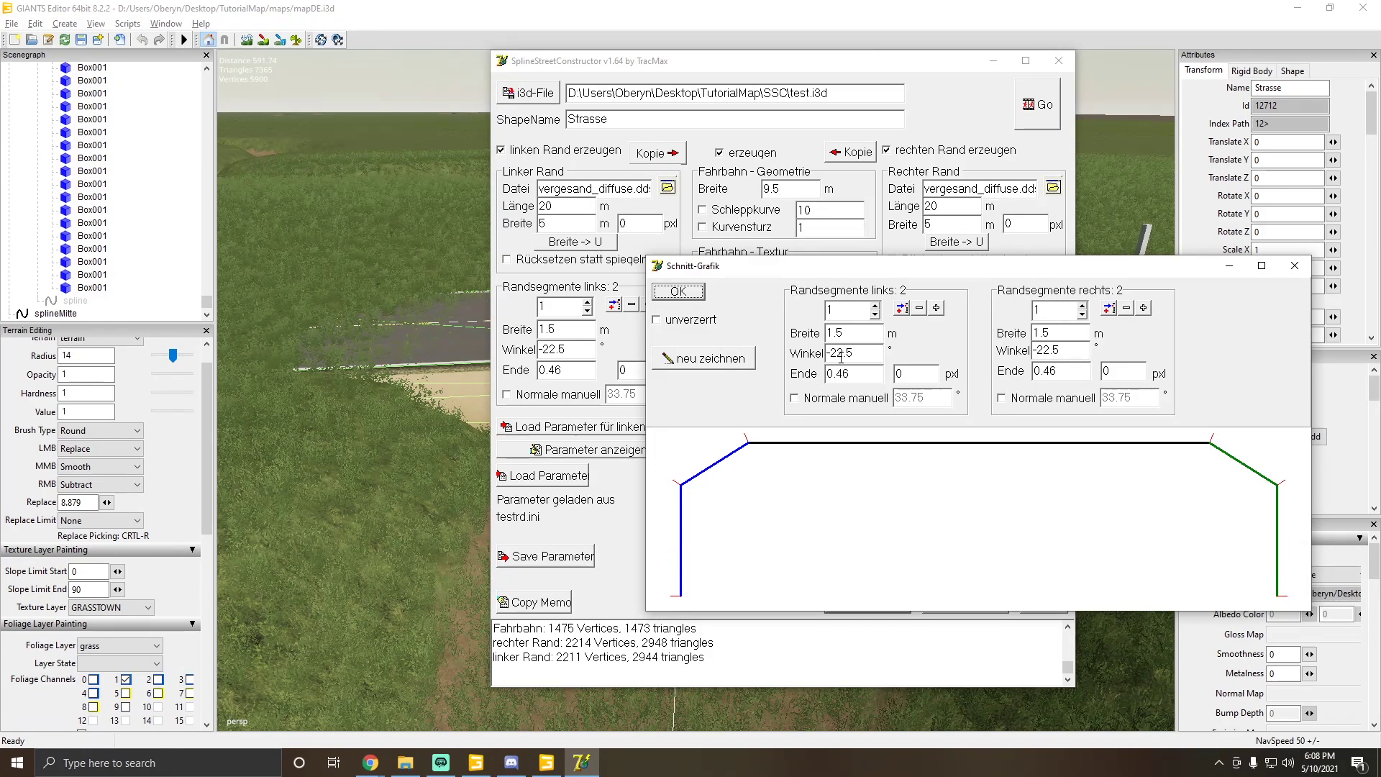
pyautogui.moveTo(843, 333); pyautogui.dragTo(828, 333)
pyautogui.moveTo(1055, 331); pyautogui.dragTo(1012, 340)
pyautogui.write('1')
pyautogui.click(679, 291)
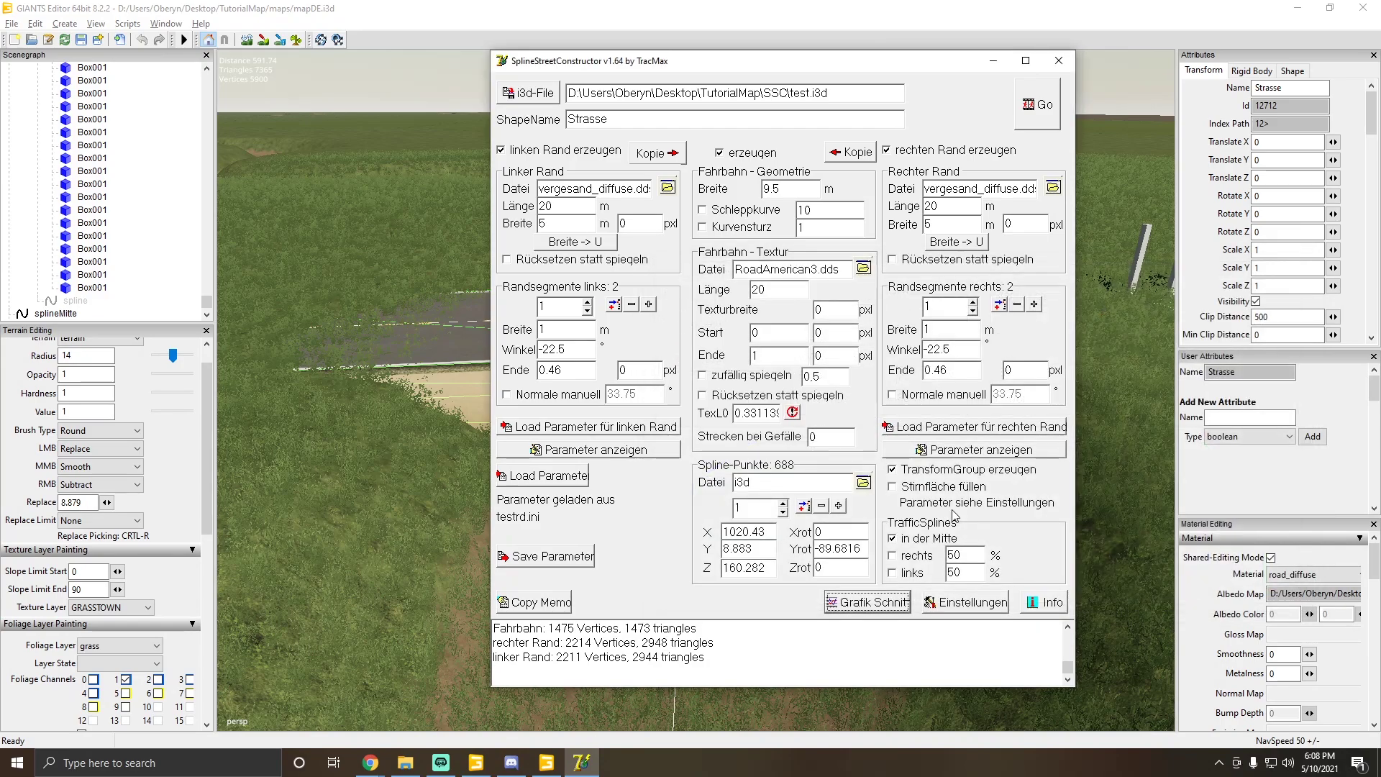
# Step: Examine the right edge parameters and the redrawn road cross-section, comparing it with and without the unverzerrt option
pyautogui.click(949, 451)
pyautogui.click(1020, 172)
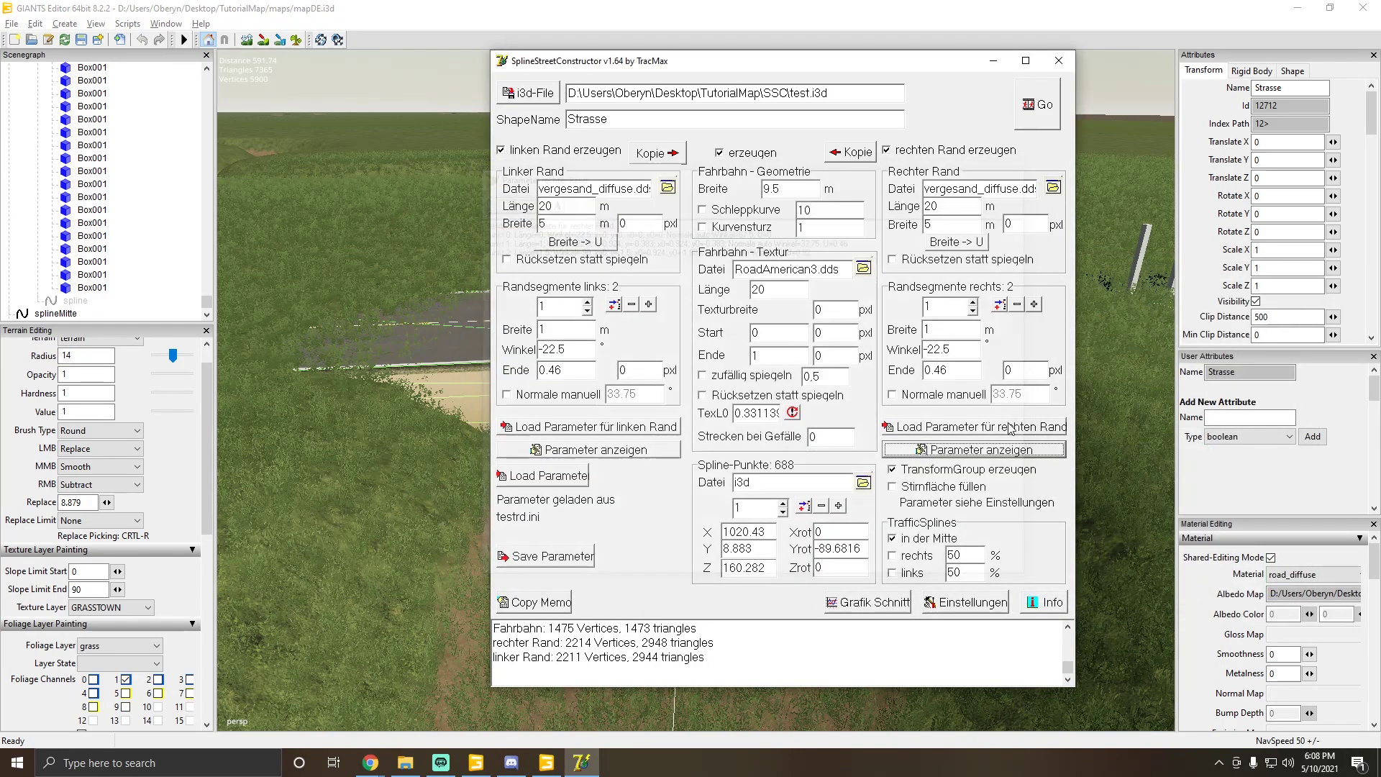
pyautogui.click(870, 602)
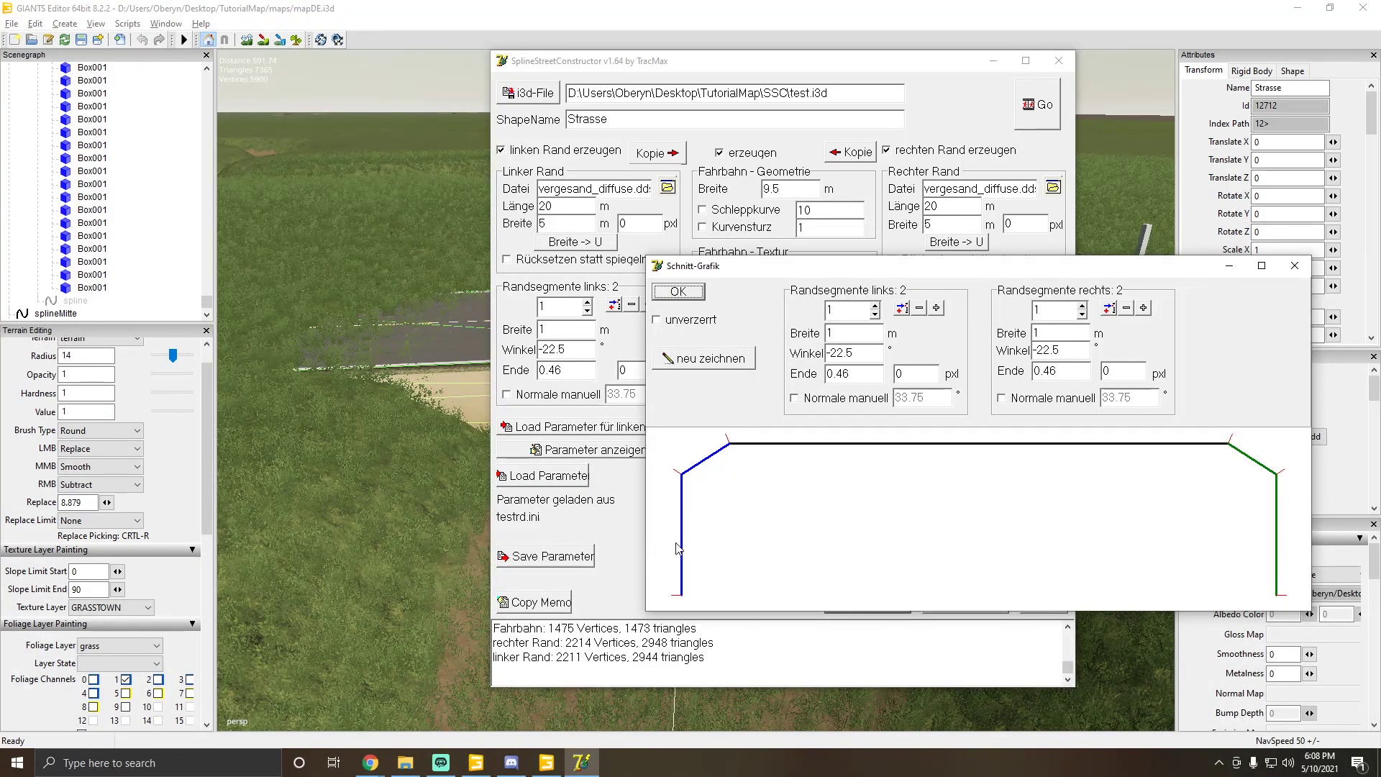
pyautogui.click(685, 365)
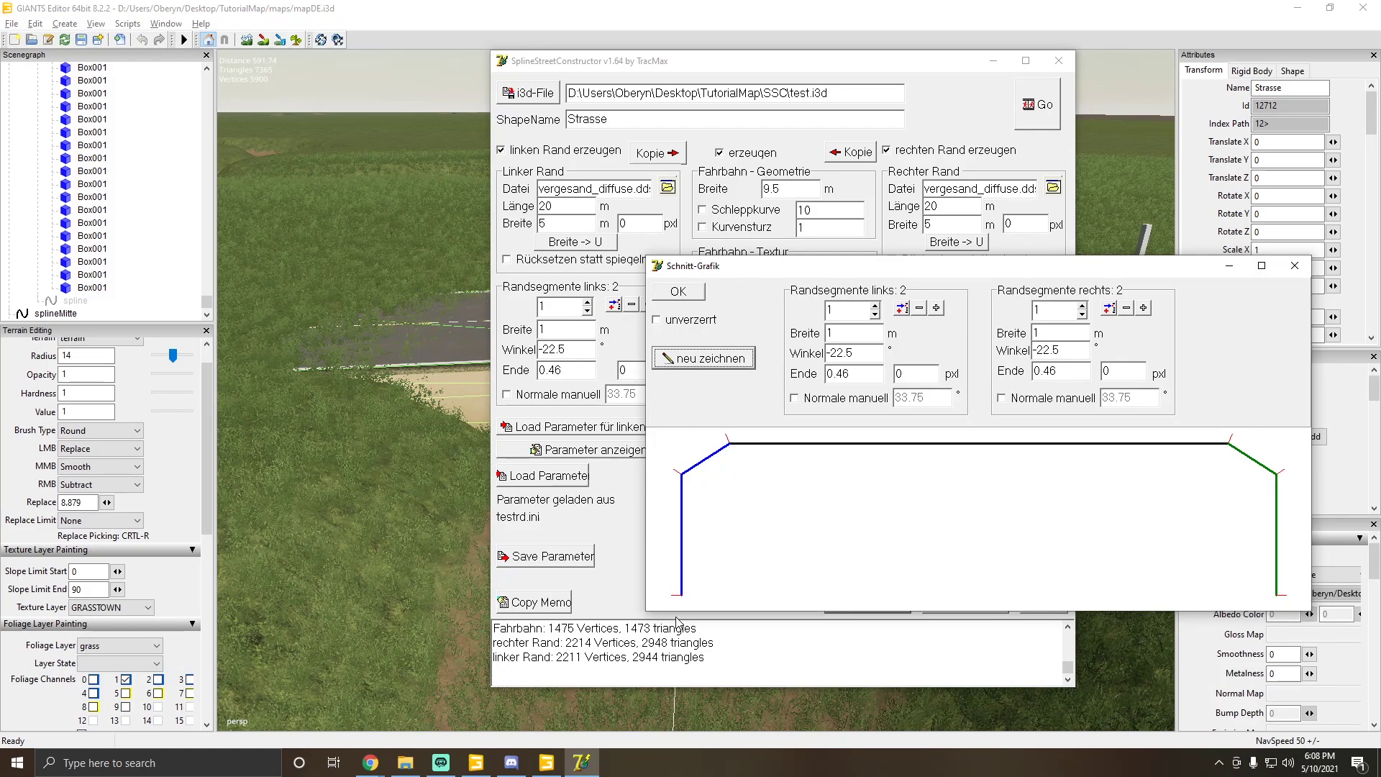
pyautogui.click(658, 320)
pyautogui.click(658, 321)
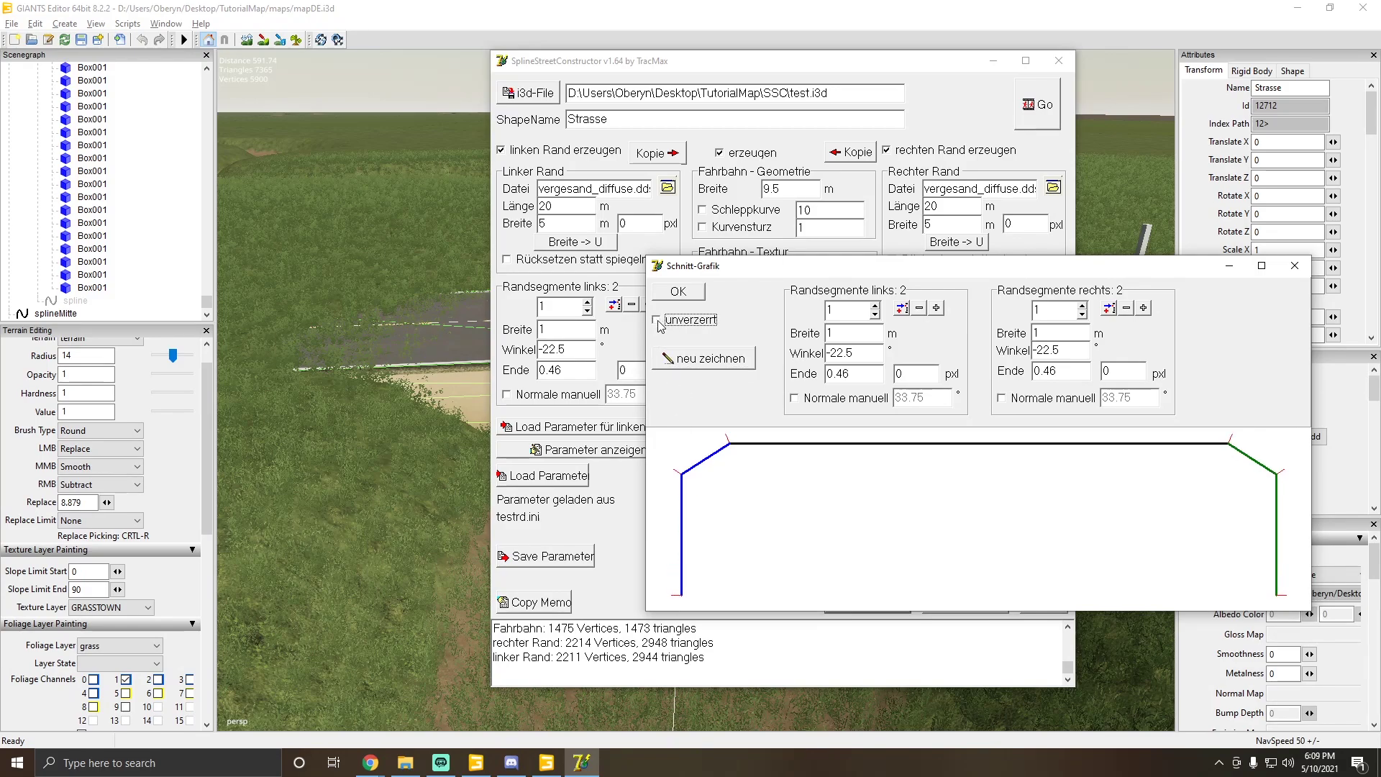
pyautogui.click(658, 320)
pyautogui.click(658, 320)
pyautogui.click(658, 321)
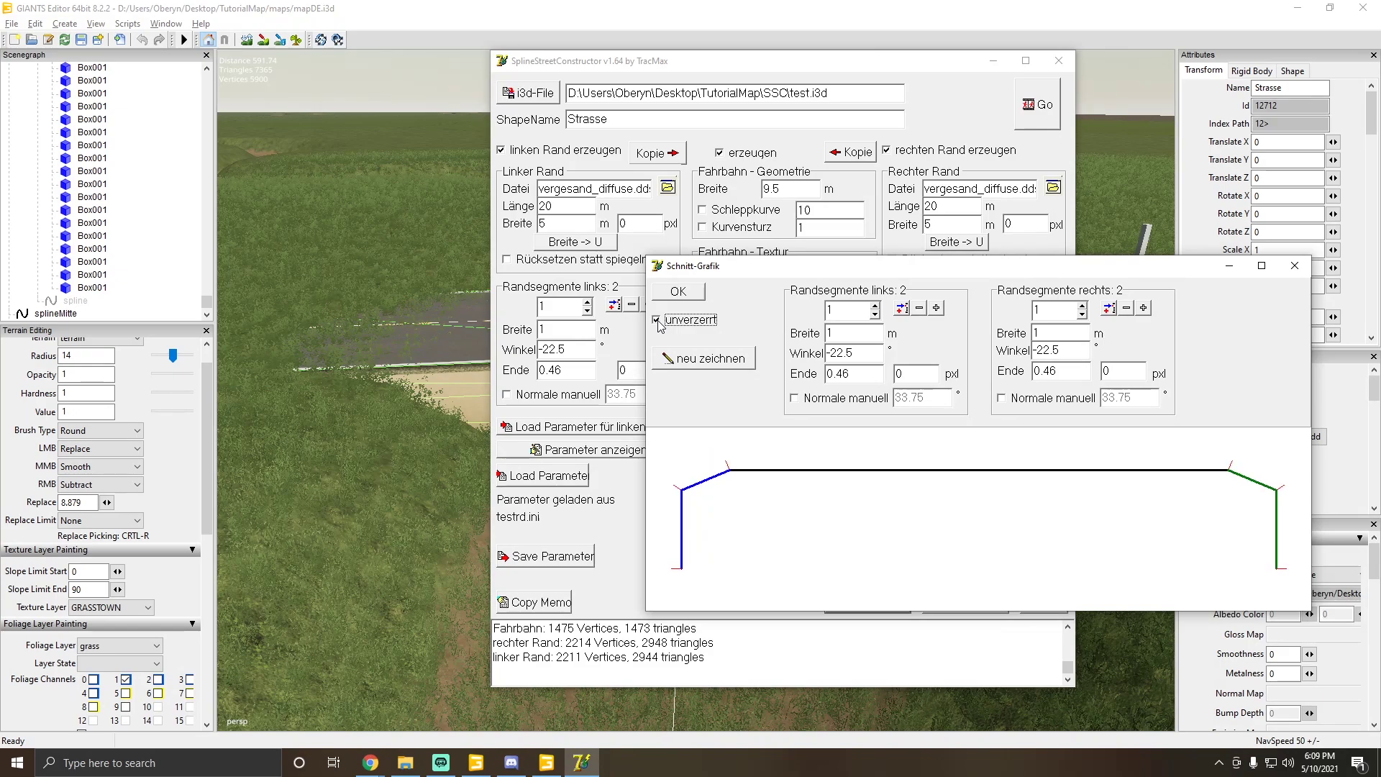
pyautogui.click(658, 320)
# Step: Try to remove the right edge segments in the cross-section graphic, and close it without applying
pyautogui.click(1127, 311)
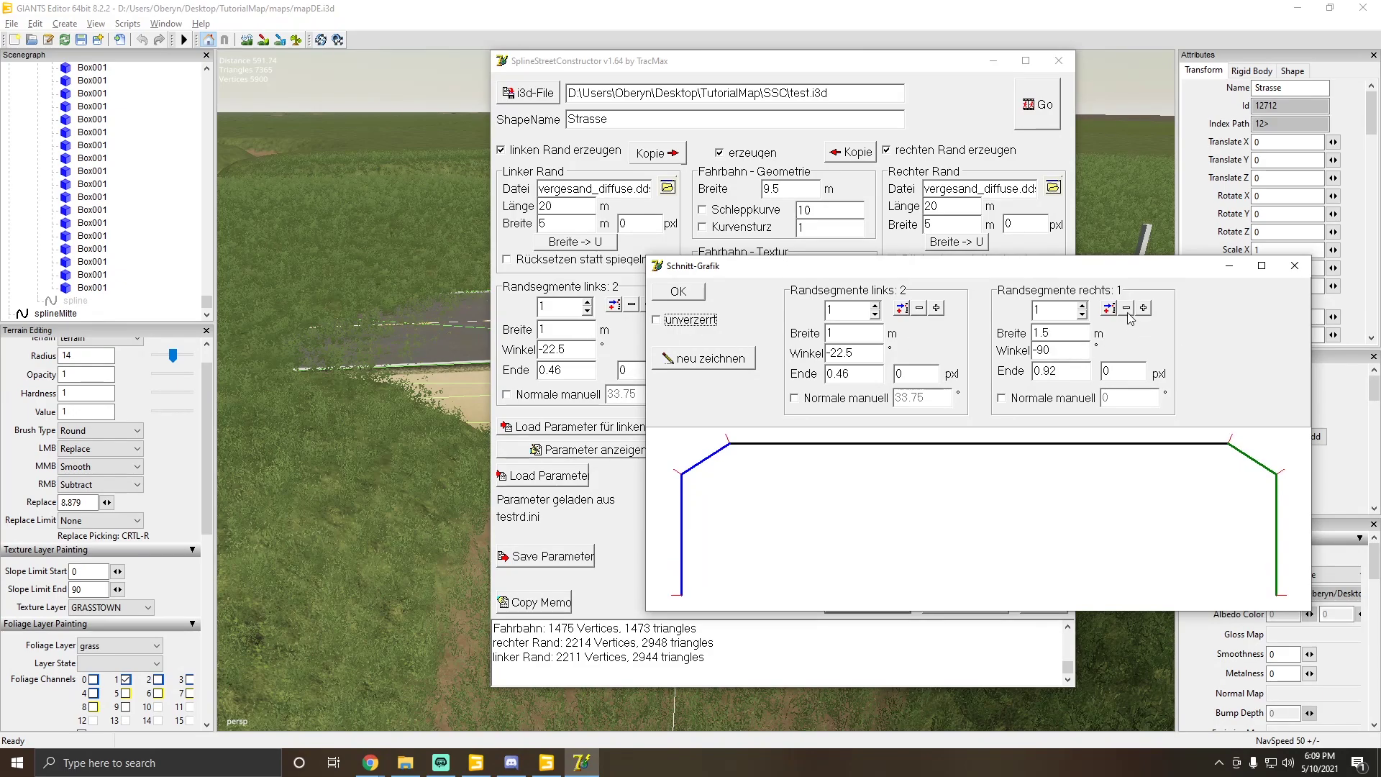
pyautogui.click(1127, 311)
pyautogui.click(1127, 312)
pyautogui.click(779, 350)
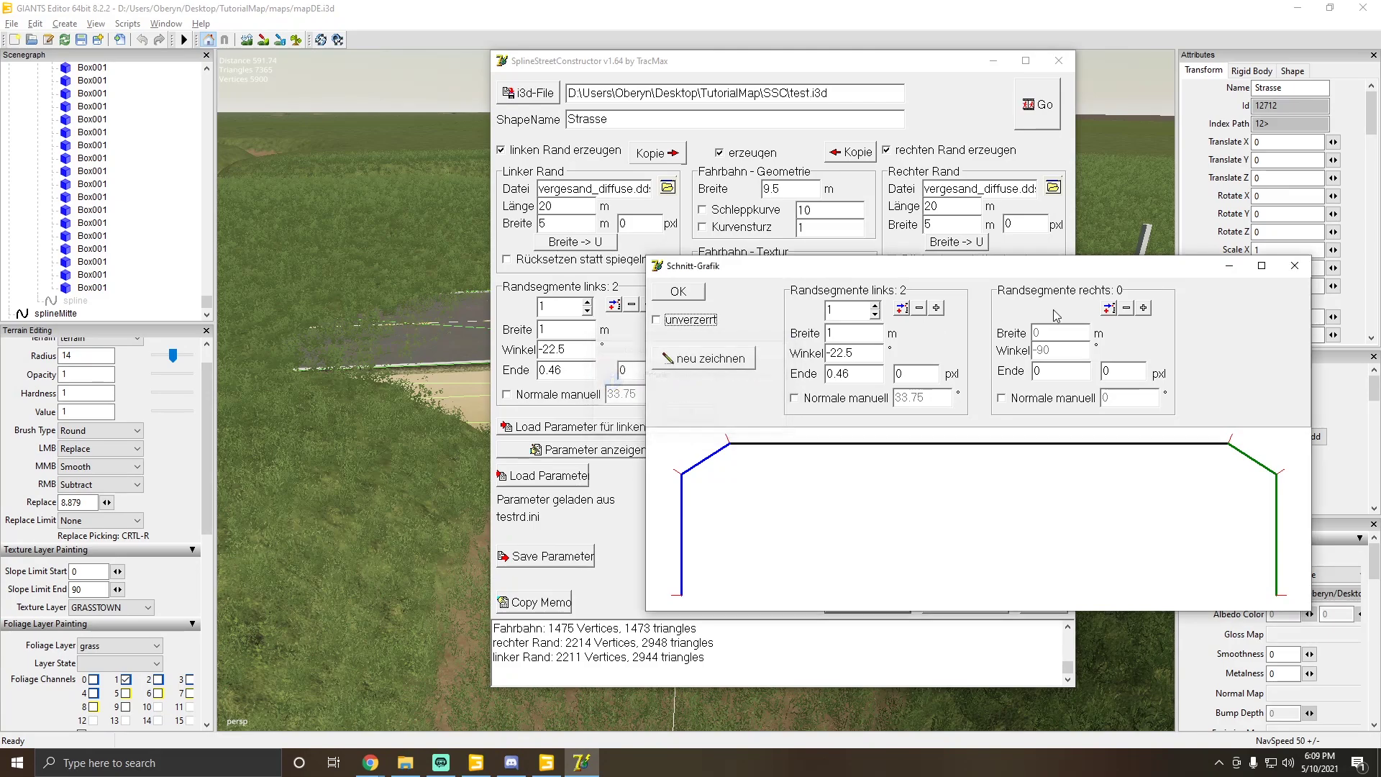
pyautogui.click(1295, 266)
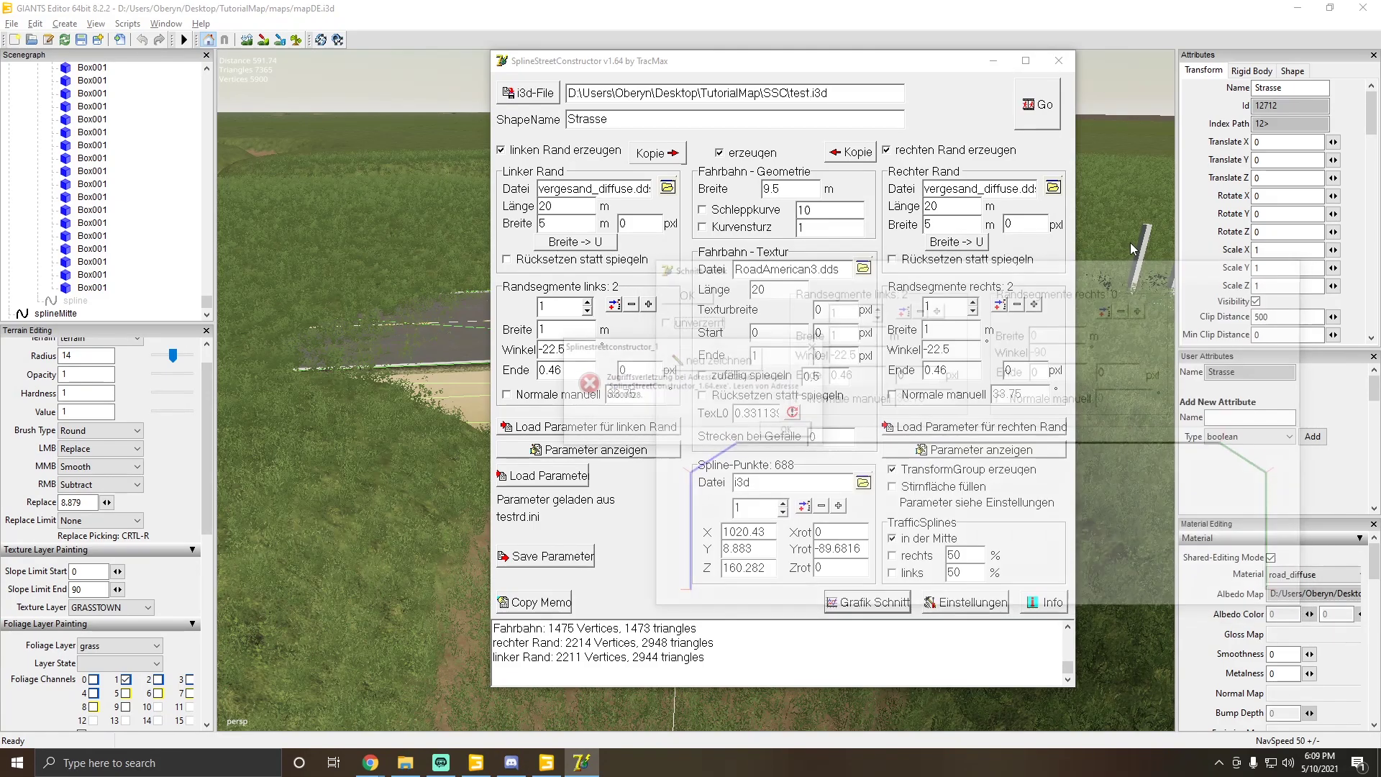
pyautogui.click(817, 352)
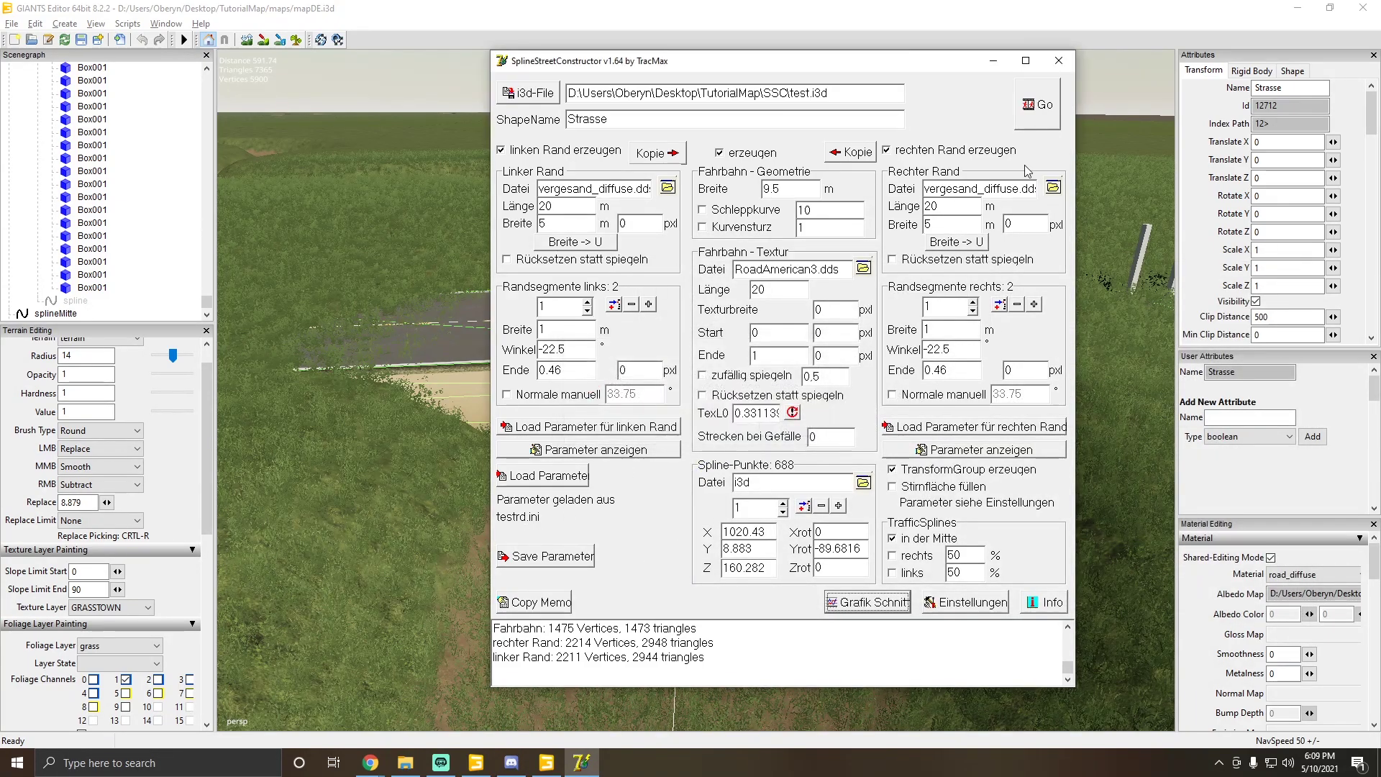
# Step: Return to GIANTS Editor and examine the sides and ends of the imported road where it crosses the dirt path
pyautogui.click(993, 60)
pyautogui.scroll(5, 713, 377)
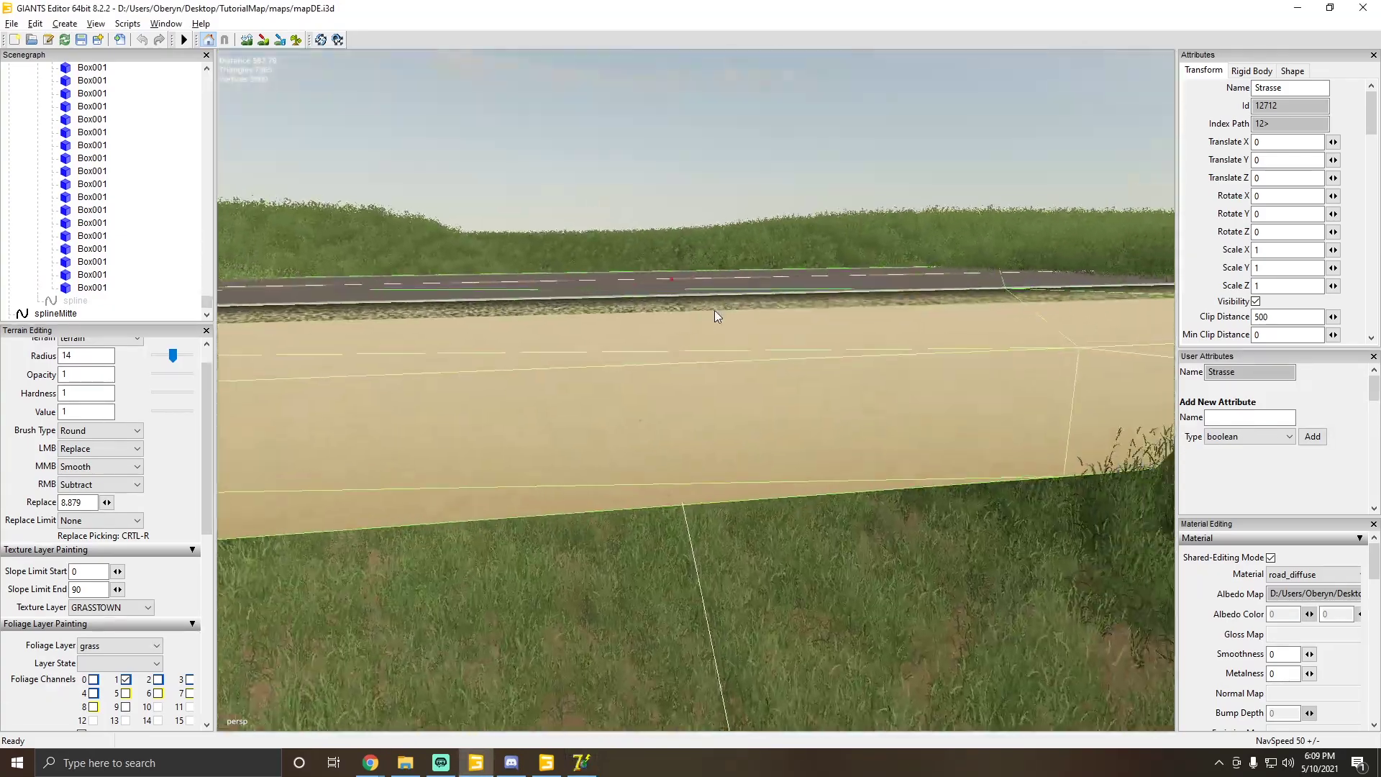
pyautogui.keyDown('alt'); pyautogui.moveTo(714, 309); pyautogui.dragTo(646, 434, button='right'); pyautogui.keyUp('alt')
pyautogui.keyDown('alt'); pyautogui.moveTo(581, 379); pyautogui.dragTo(815, 438); pyautogui.keyUp('alt')
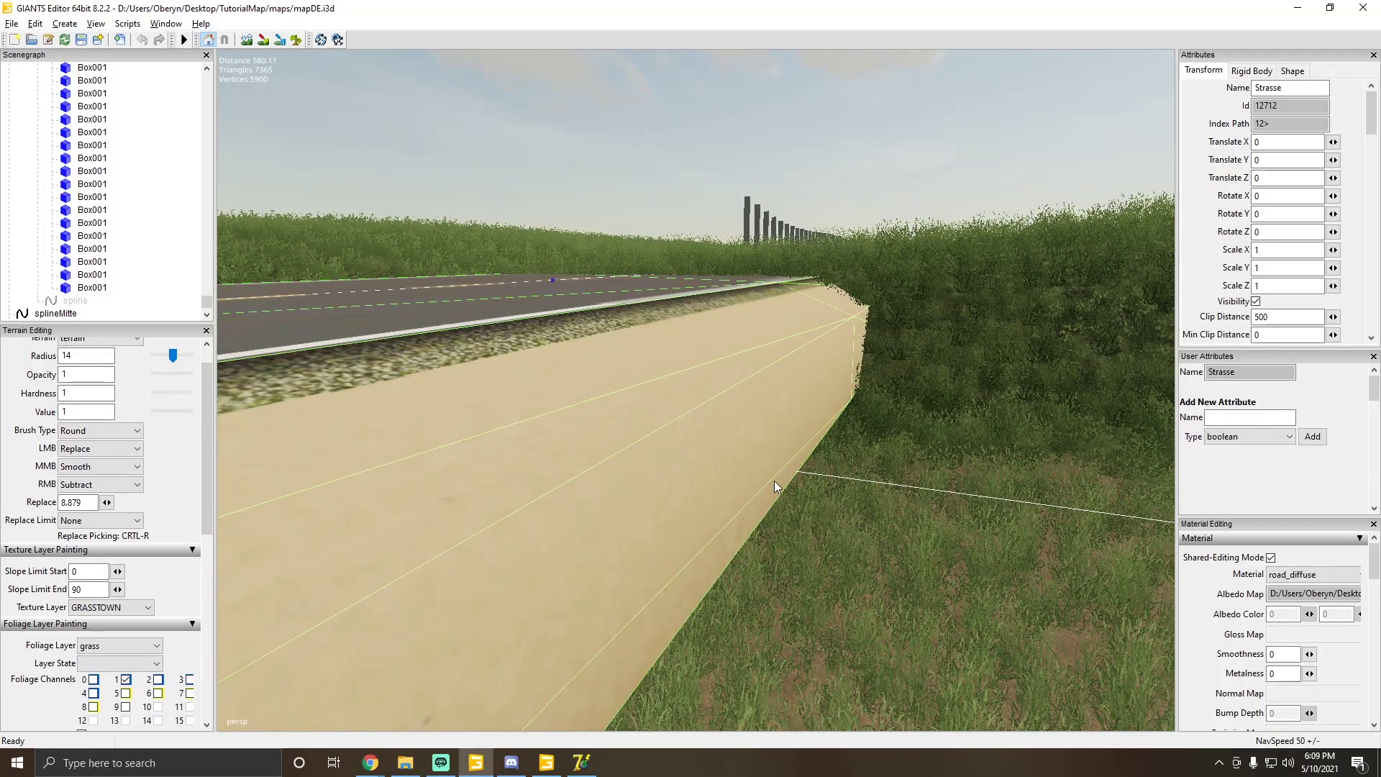
pyautogui.keyDown('alt'); pyautogui.moveTo(740, 284); pyautogui.dragTo(751, 348); pyautogui.keyUp('alt')
pyautogui.keyDown('alt'); pyautogui.moveTo(751, 348); pyautogui.dragTo(693, 328, button='right'); pyautogui.keyUp('alt')
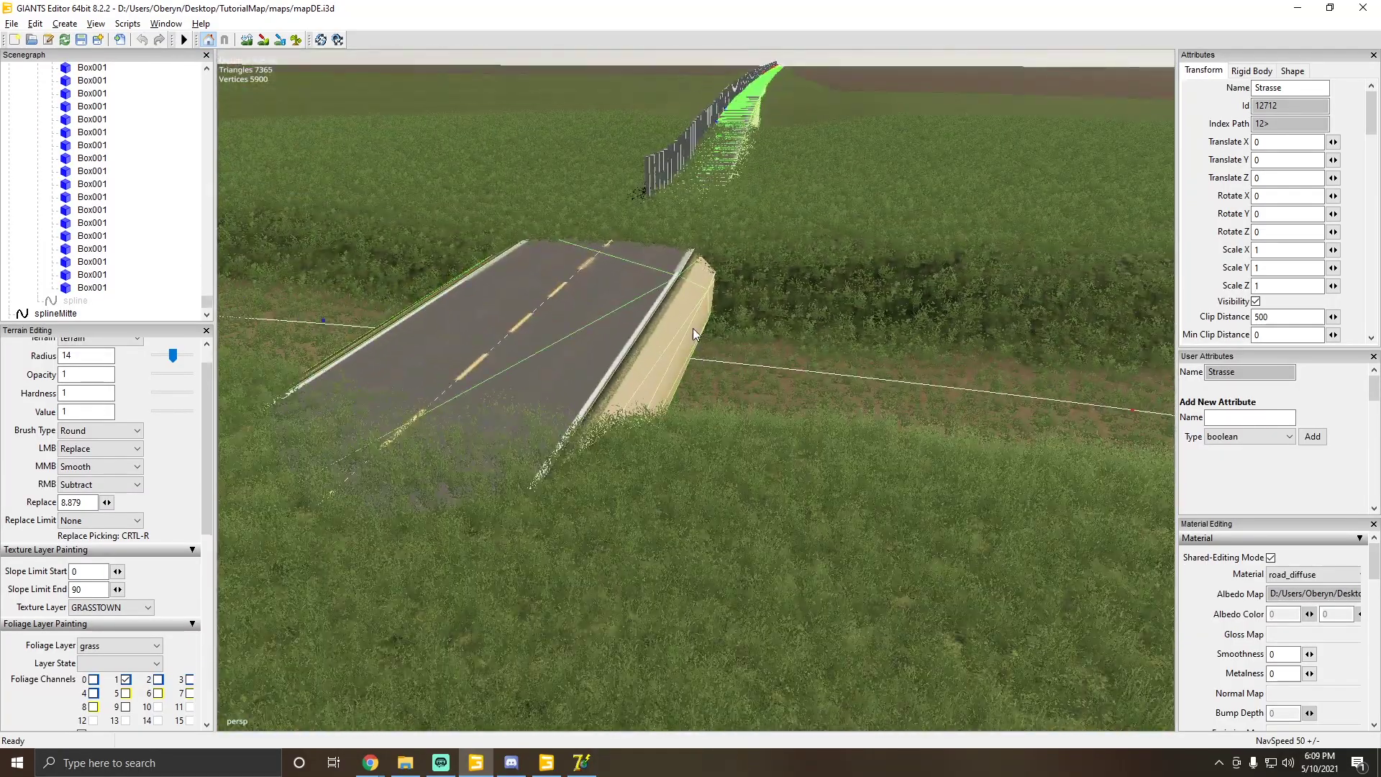
pyautogui.keyDown('alt'); pyautogui.moveTo(710, 404); pyautogui.dragTo(697, 391); pyautogui.keyUp('alt')
pyautogui.keyDown('alt'); pyautogui.moveTo(698, 391); pyautogui.dragTo(776, 317, button='right'); pyautogui.keyUp('alt')
pyautogui.keyDown('alt'); pyautogui.moveTo(777, 317); pyautogui.dragTo(238, 248); pyautogui.keyUp('alt')
# Step: Select the splineMitte centre line of the imported road in the scenegraph and locate it on the map
pyautogui.click(188, 195)
pyautogui.click(72, 313)
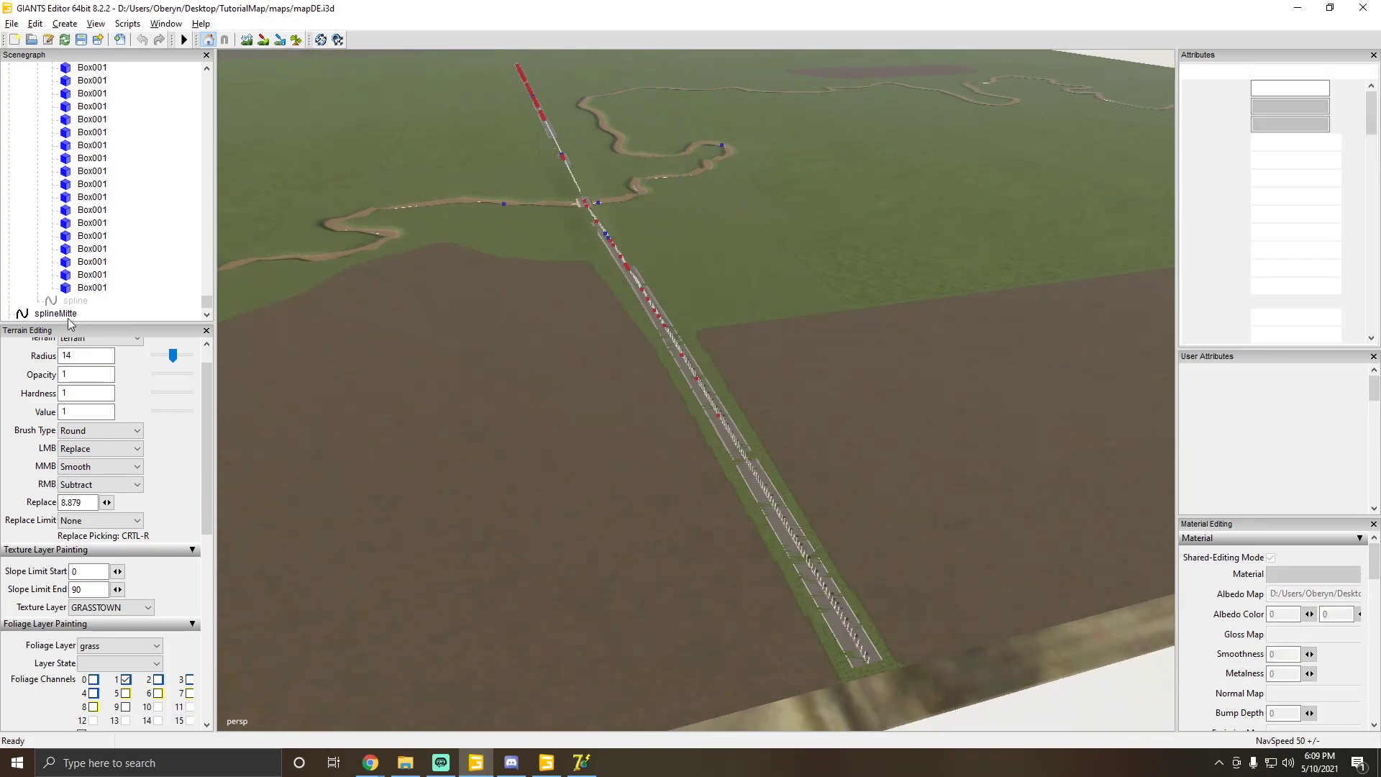
pyautogui.scroll(10, 727, 357)
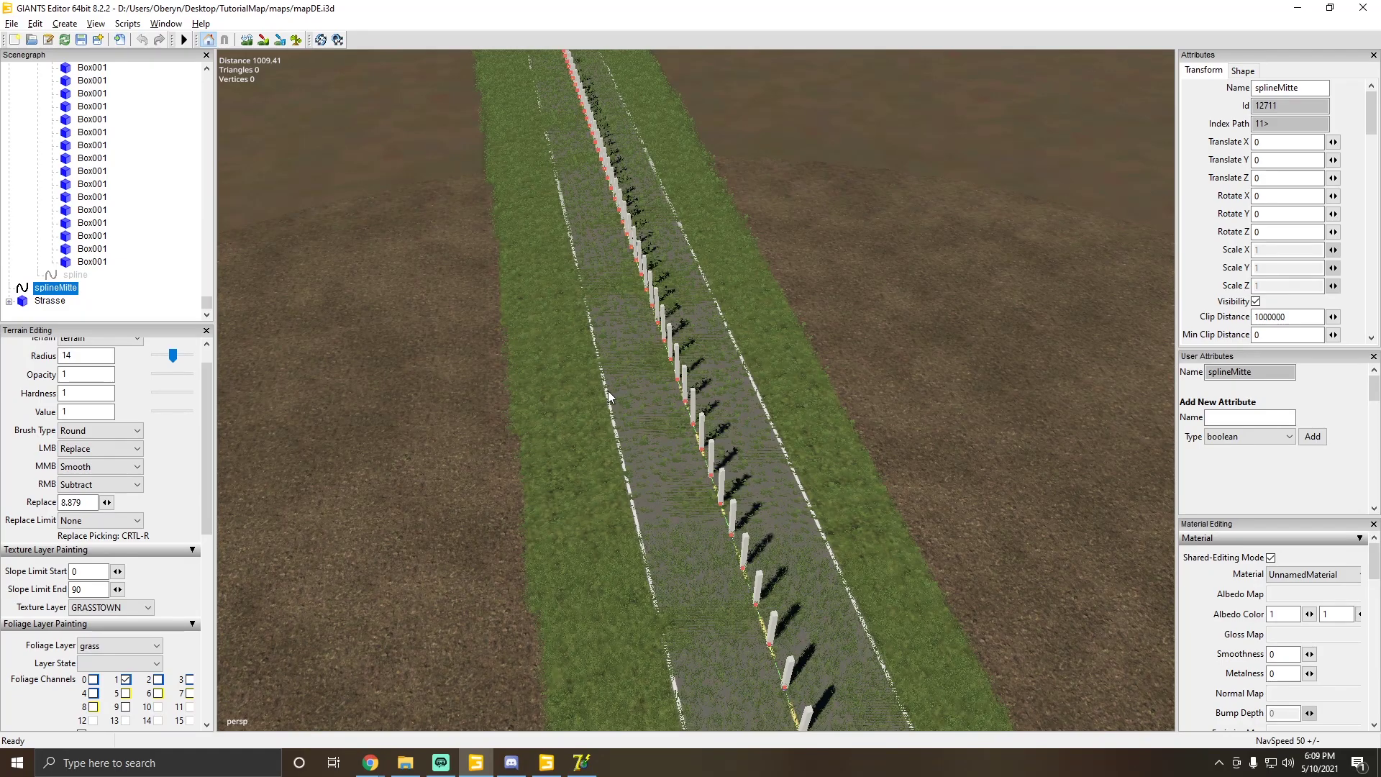
# Step: Reduce the foliage brush radius to 5.5 and clear grass from the road along the line of posts
pyautogui.scroll(-5, 607, 391)
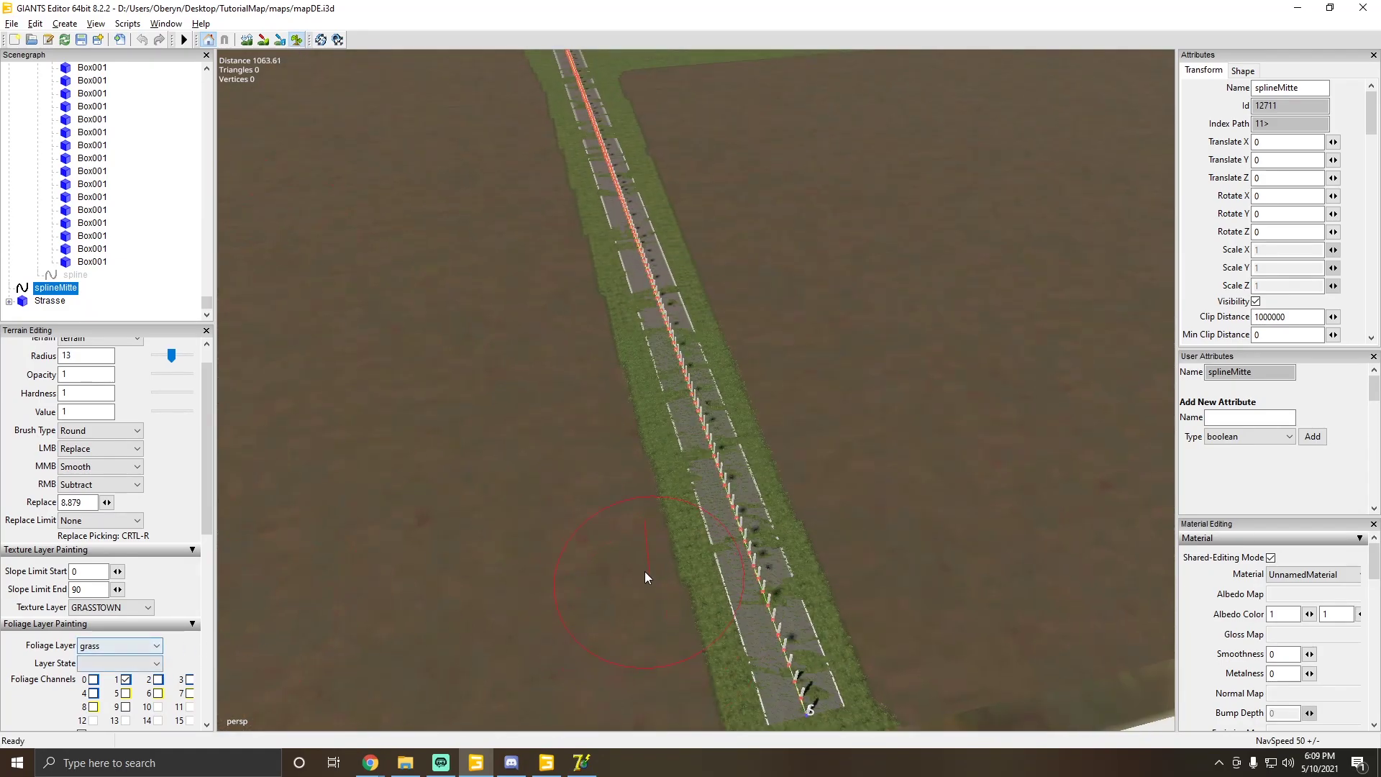
pyautogui.keyDown('ctrl'); pyautogui.scroll(-3, 645, 576); pyautogui.keyUp('ctrl')
pyautogui.keyDown('ctrl'); pyautogui.scroll(-5, 819, 697); pyautogui.keyUp('ctrl')
pyautogui.moveTo(668, 359)
pyautogui.keyDown('alt'); pyautogui.mouseDown()
pyautogui.moveTo(616, 363)
pyautogui.moveTo(611, 309)
pyautogui.mouseUp(); pyautogui.keyUp('alt')
pyautogui.scroll(6, 776, 498)
pyautogui.moveTo(719, 460); pyautogui.dragTo(696, 369)
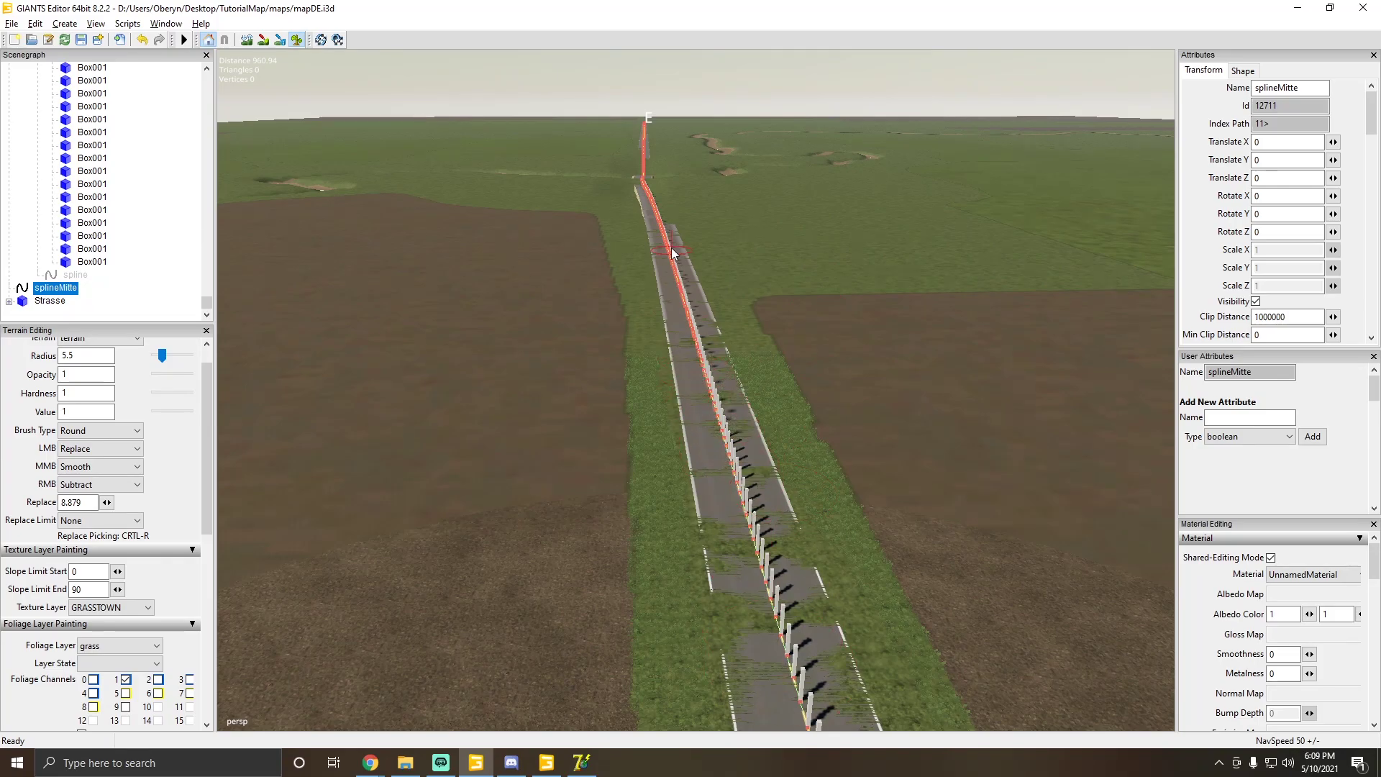
pyautogui.scroll(3, 632, 453)
pyautogui.moveTo(685, 525)
pyautogui.keyDown('alt'); pyautogui.mouseDown()
pyautogui.moveTo(632, 453)
pyautogui.moveTo(750, 529)
pyautogui.moveTo(686, 584)
pyautogui.moveTo(666, 518)
pyautogui.mouseUp(); pyautogui.keyUp('alt')
pyautogui.scroll(10, 698, 420)
pyautogui.scroll(3, 686, 584)
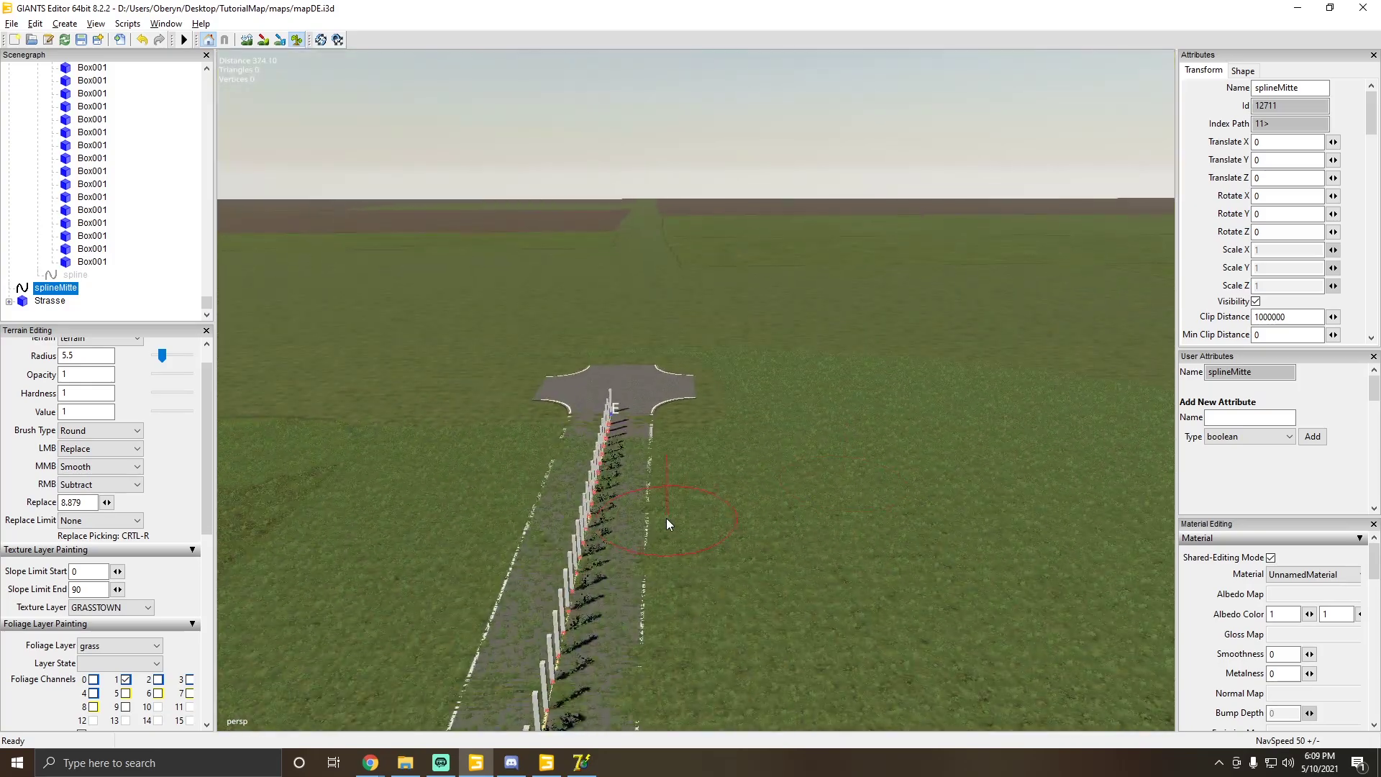
pyautogui.scroll(3, 663, 496)
# Step: Stop foliage painting and adjust the X_90_90_90 intersection's height to 8.88 so it meets the end of the road
pyautogui.keyDown('alt'); pyautogui.moveTo(666, 464); pyautogui.dragTo(288, 107); pyautogui.keyUp('alt')
pyautogui.scroll(8, 658, 478)
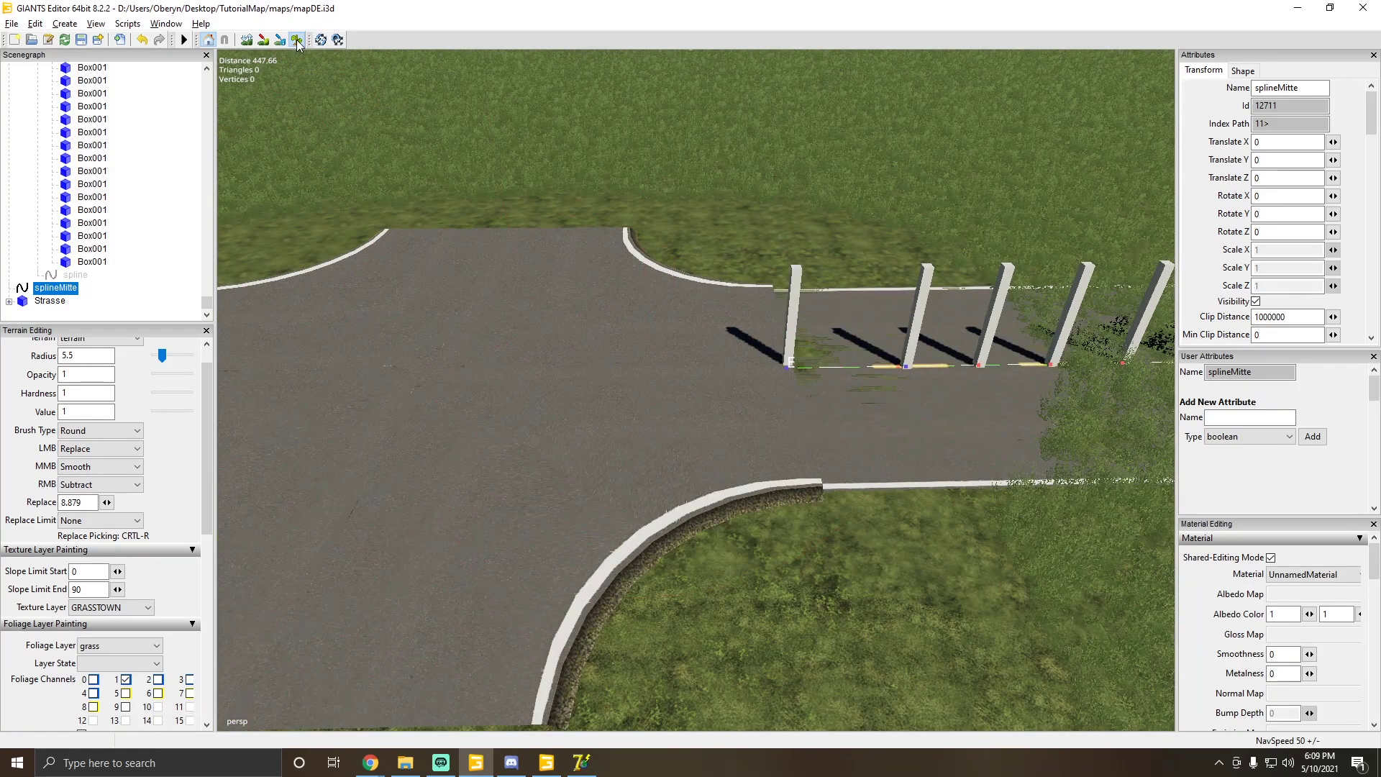
pyautogui.keyDown('alt'); pyautogui.moveTo(561, 345); pyautogui.dragTo(676, 430); pyautogui.keyUp('alt')
pyautogui.scroll(6, 674, 417)
pyautogui.keyDown('alt'); pyautogui.moveTo(672, 381); pyautogui.dragTo(477, 298); pyautogui.keyUp('alt')
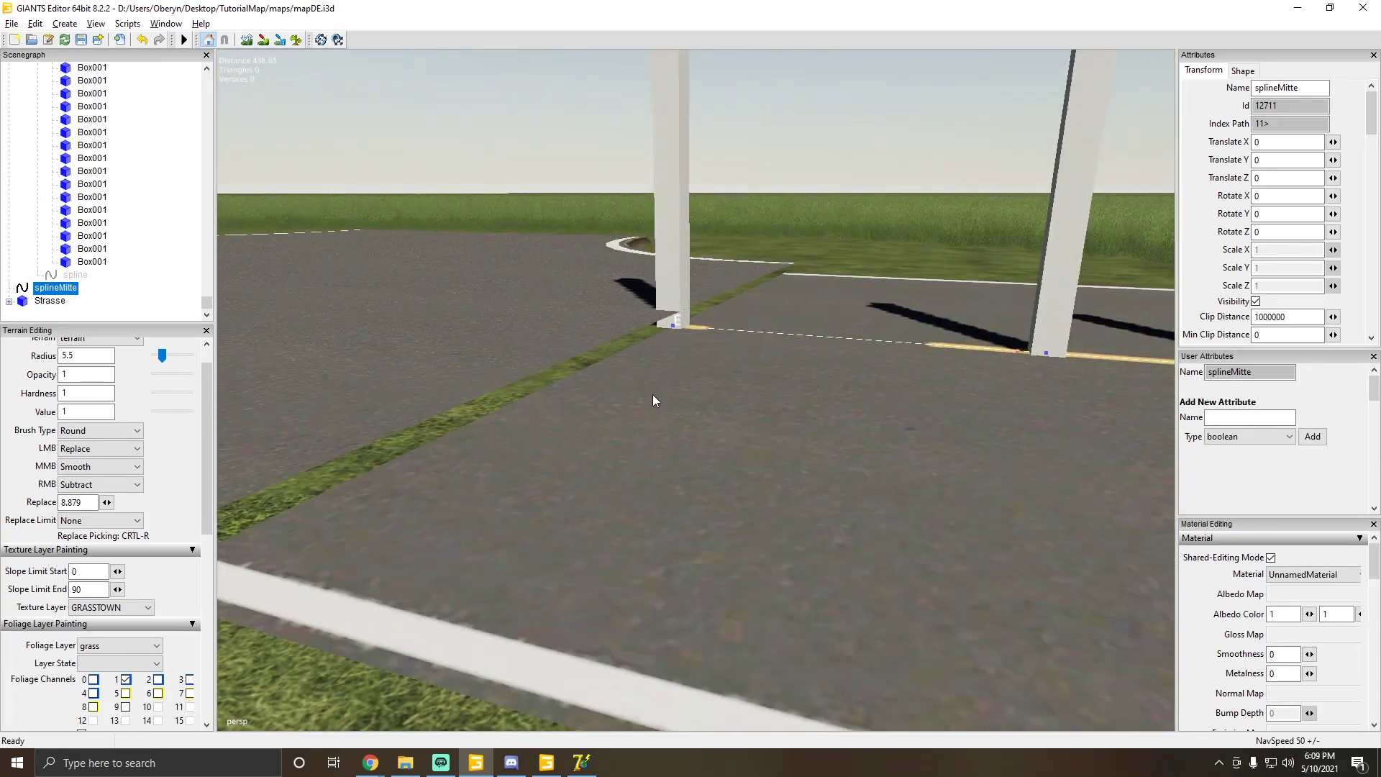
pyautogui.scroll(-5, 641, 381)
pyautogui.click(545, 331)
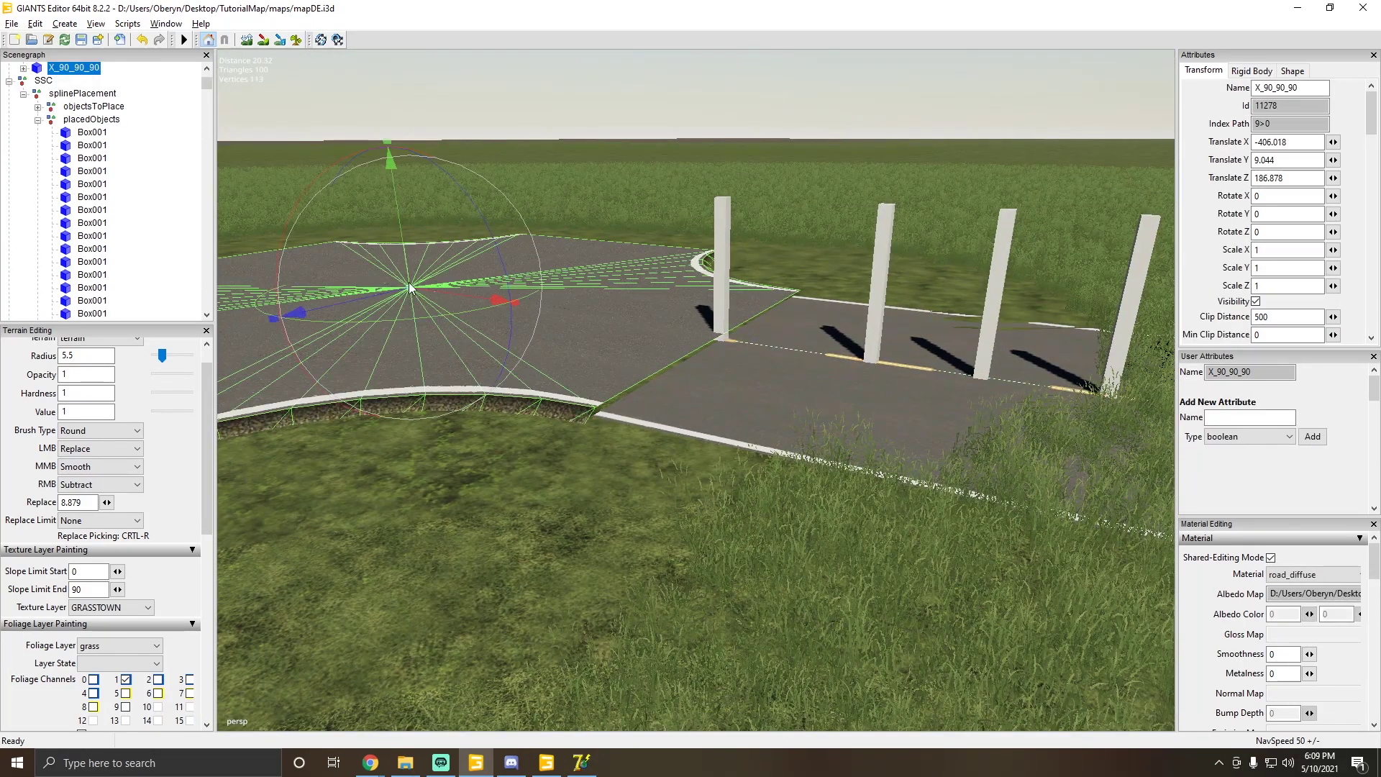
pyautogui.moveTo(405, 269); pyautogui.dragTo(417, 273)
pyautogui.scroll(8, 468, 296)
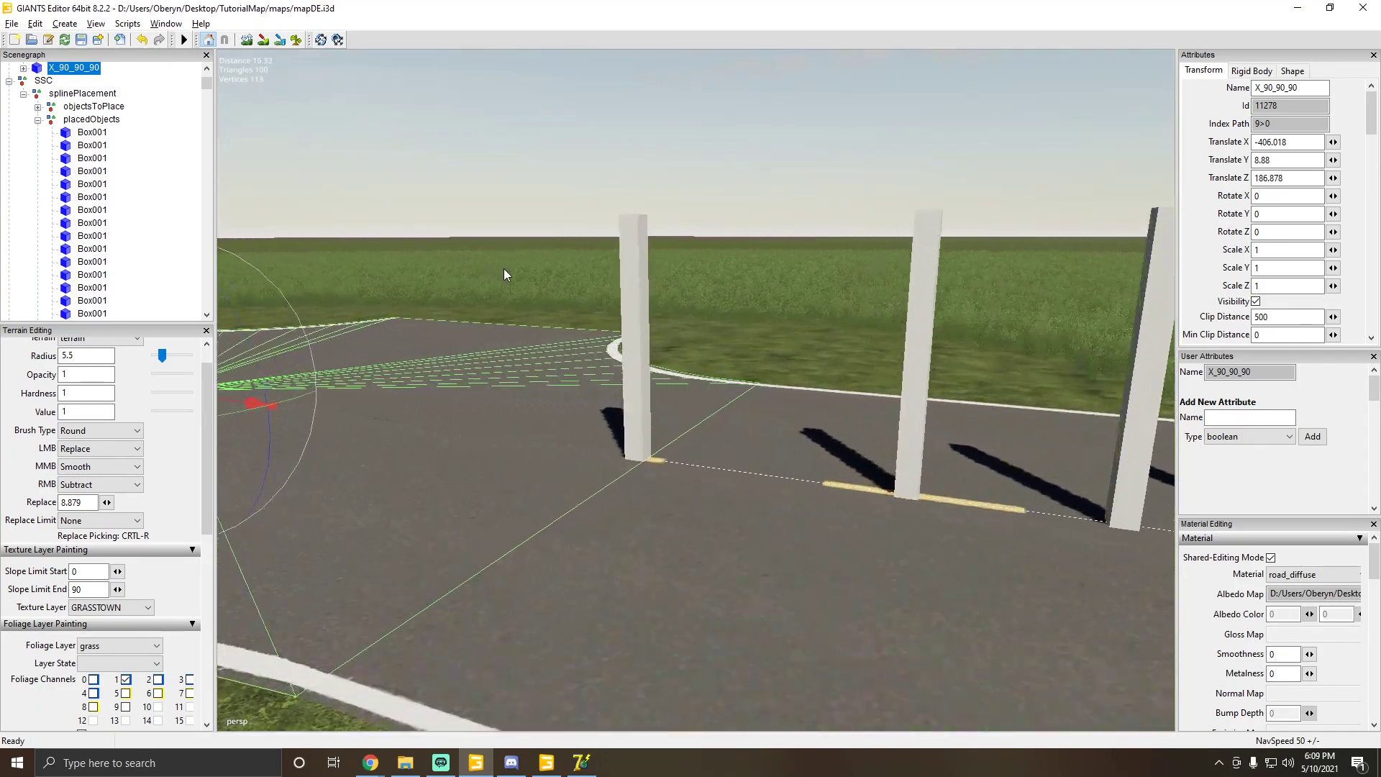
# Step: Examine the joint between intersection and road, and check the Translate Y value of the post standing there
pyautogui.moveTo(526, 327); pyautogui.dragTo(432, 439, button='middle')
pyautogui.moveTo(579, 445); pyautogui.dragTo(736, 439, button='middle')
pyautogui.moveTo(606, 446); pyautogui.dragTo(647, 322, button='middle')
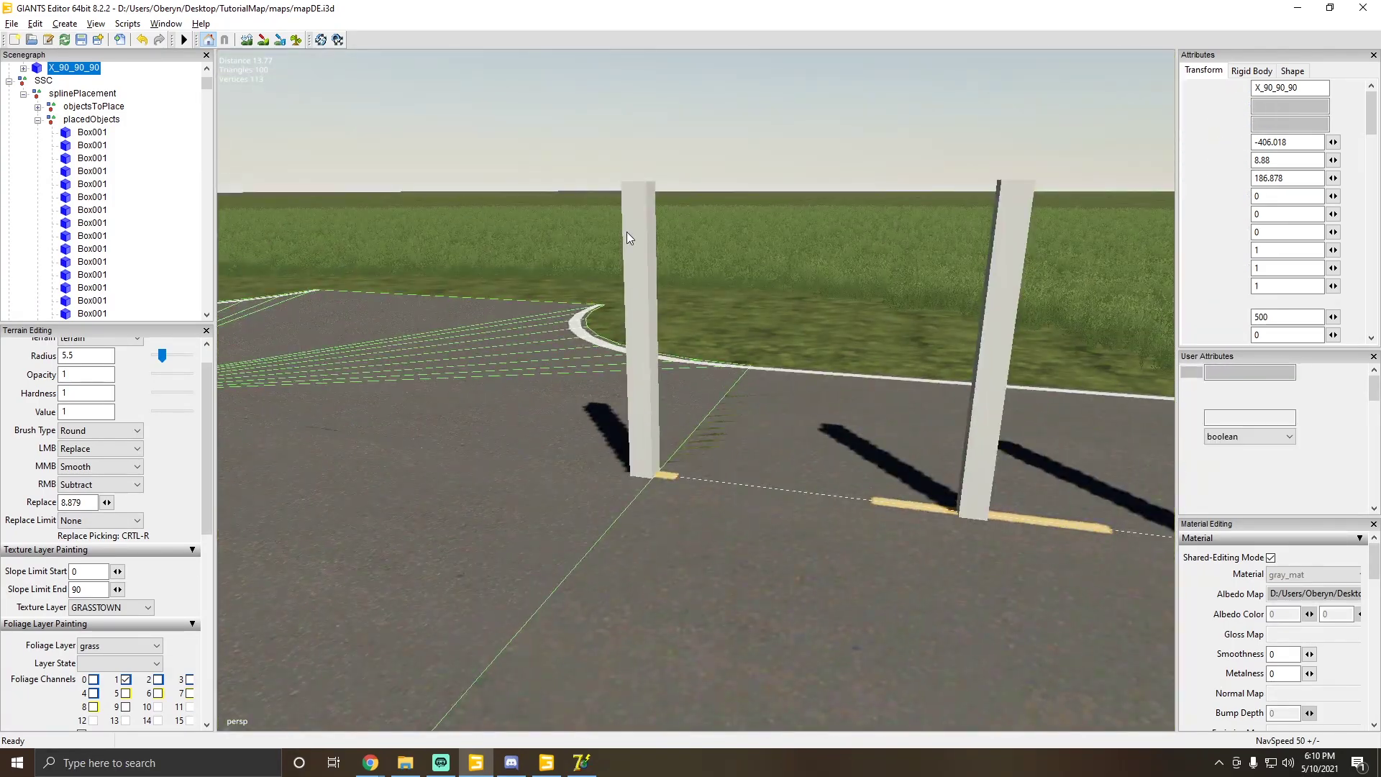
pyautogui.click(633, 212)
pyautogui.moveTo(637, 195); pyautogui.dragTo(551, 287, button='middle')
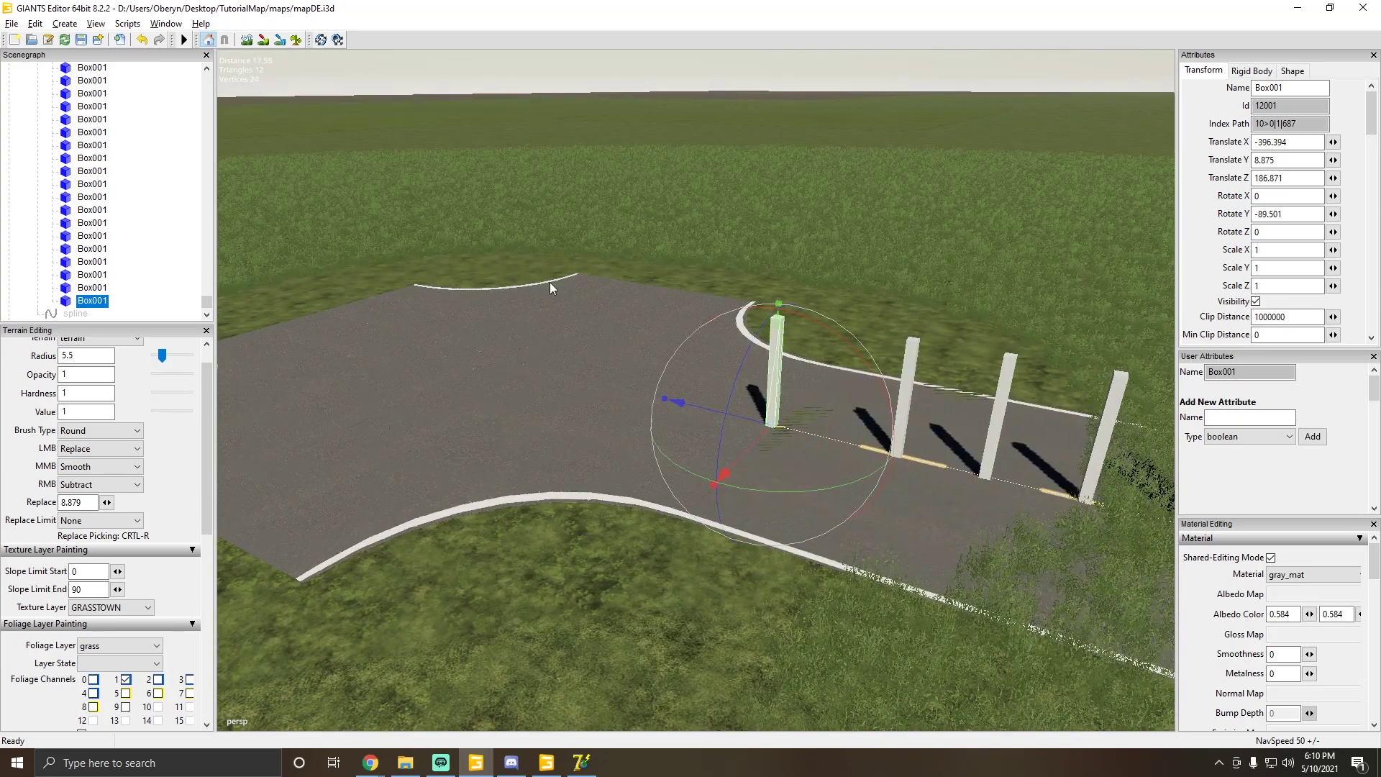
pyautogui.moveTo(339, 249); pyautogui.dragTo(846, 386, button='middle')
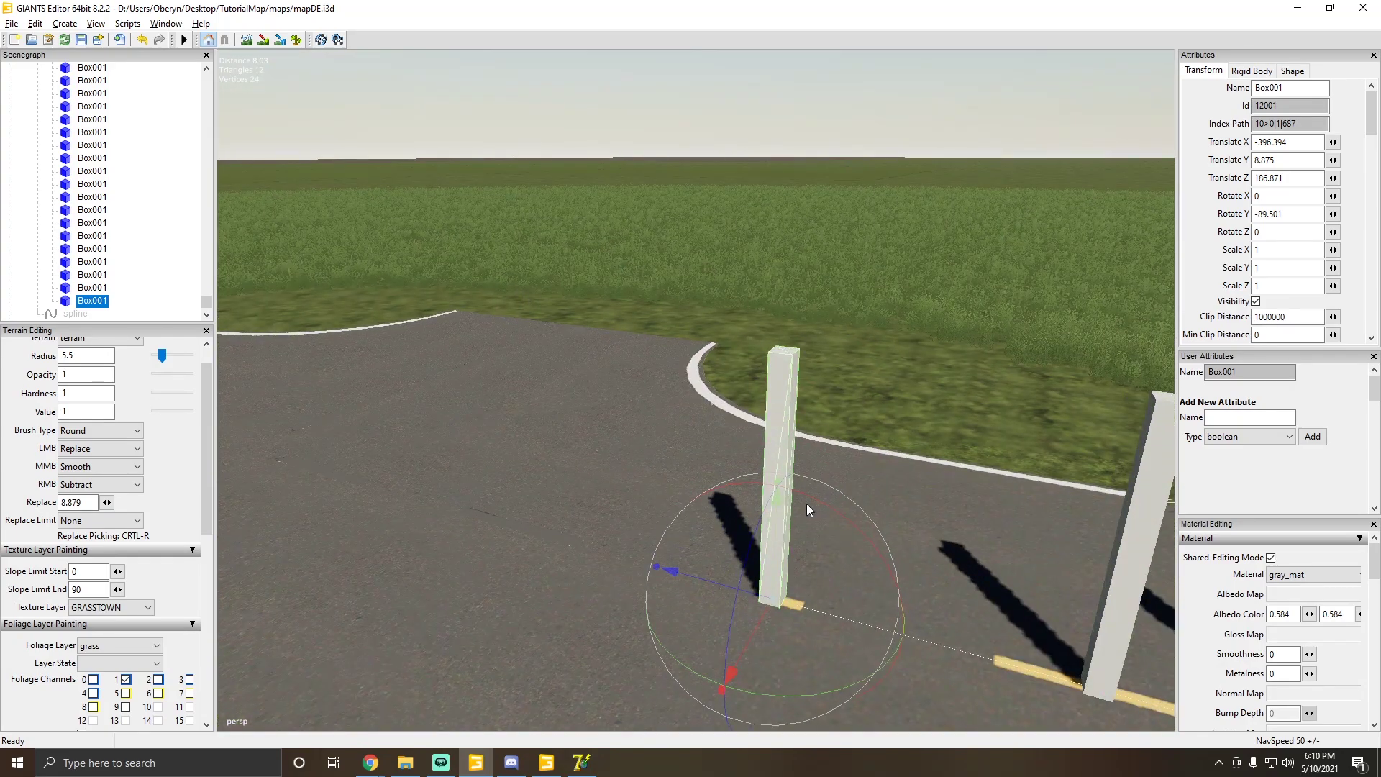
pyautogui.doubleClick(1289, 159)
pyautogui.moveTo(597, 380); pyautogui.dragTo(775, 378, button='middle')
pyautogui.moveTo(788, 309); pyautogui.dragTo(1112, 257, button='middle')
pyautogui.click(1289, 157)
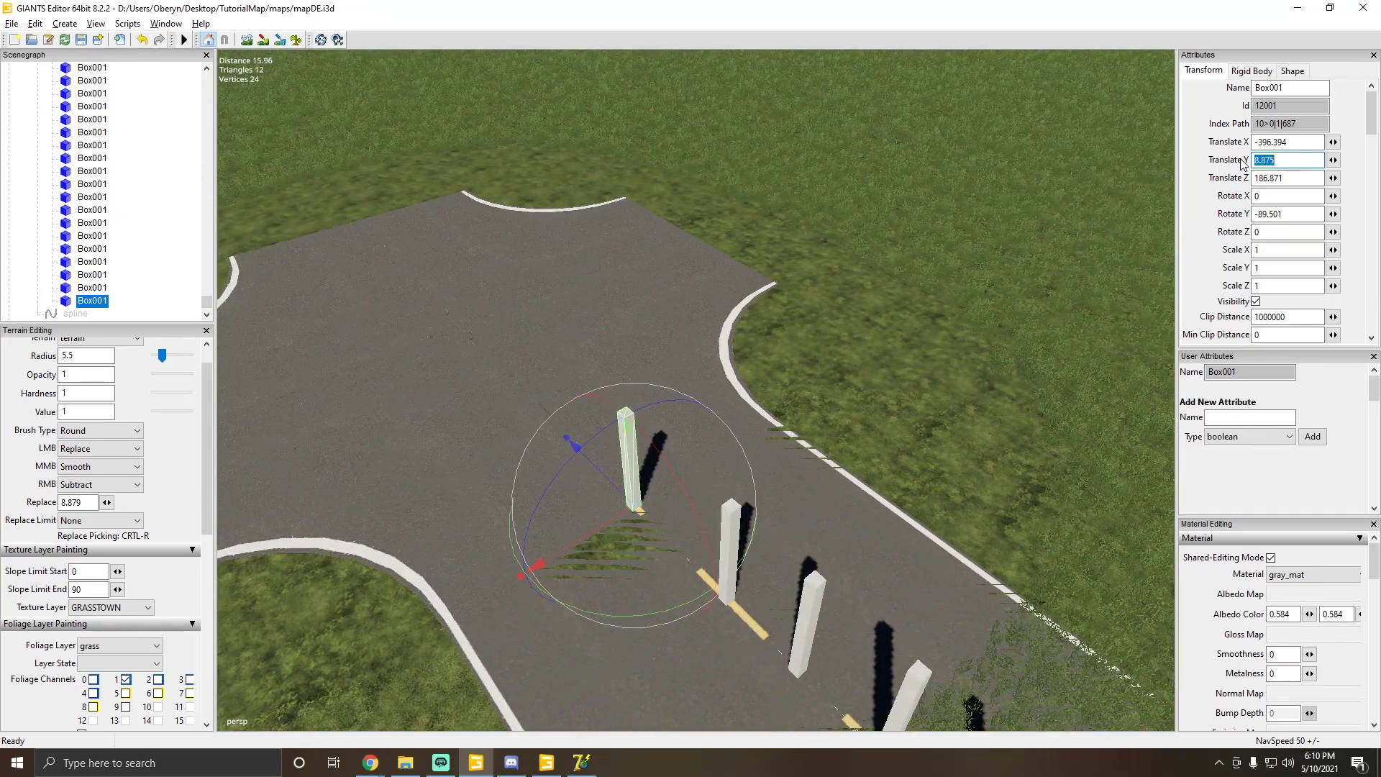
pyautogui.keyDown('alt'); pyautogui.moveTo(1002, 253); pyautogui.dragTo(935, 253); pyautogui.keyUp('alt')
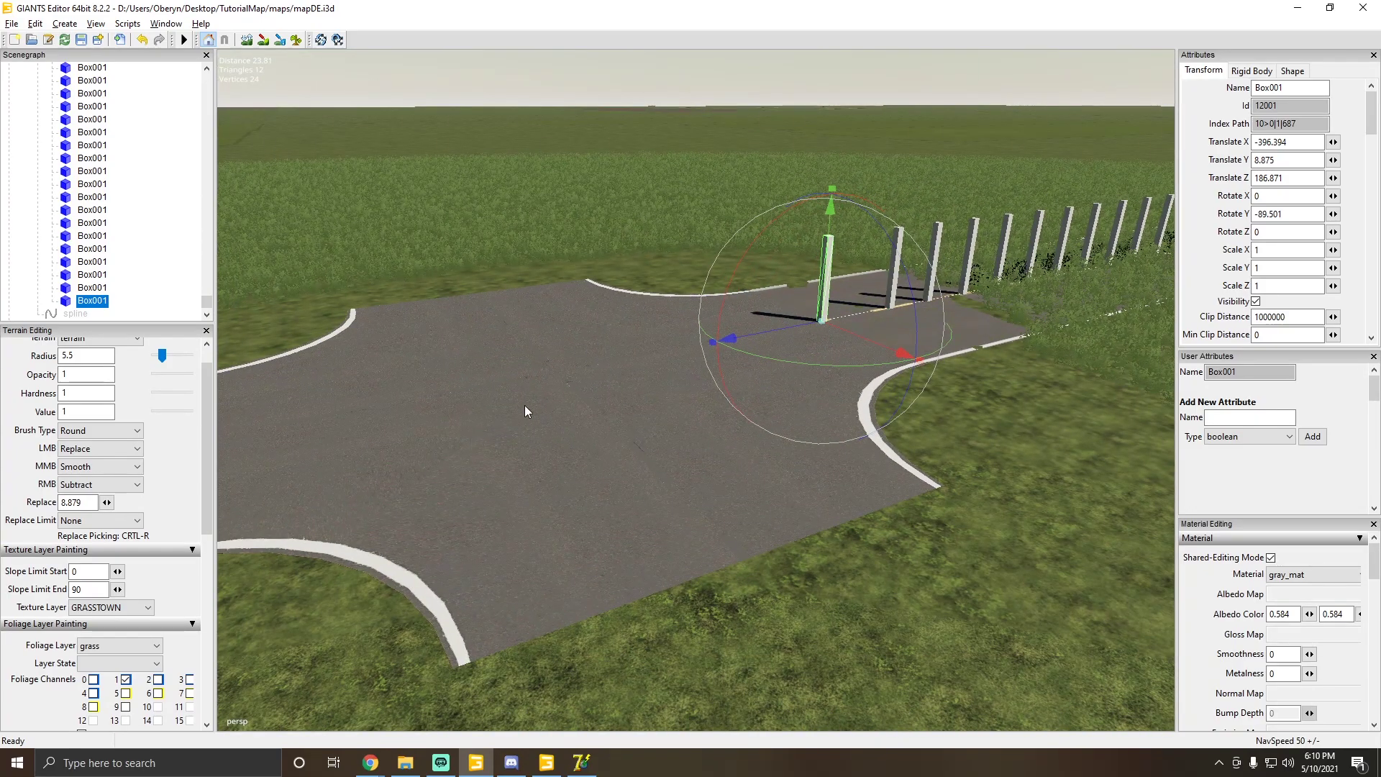
pyautogui.keyDown('alt'); pyautogui.moveTo(525, 411); pyautogui.dragTo(655, 507); pyautogui.keyUp('alt')
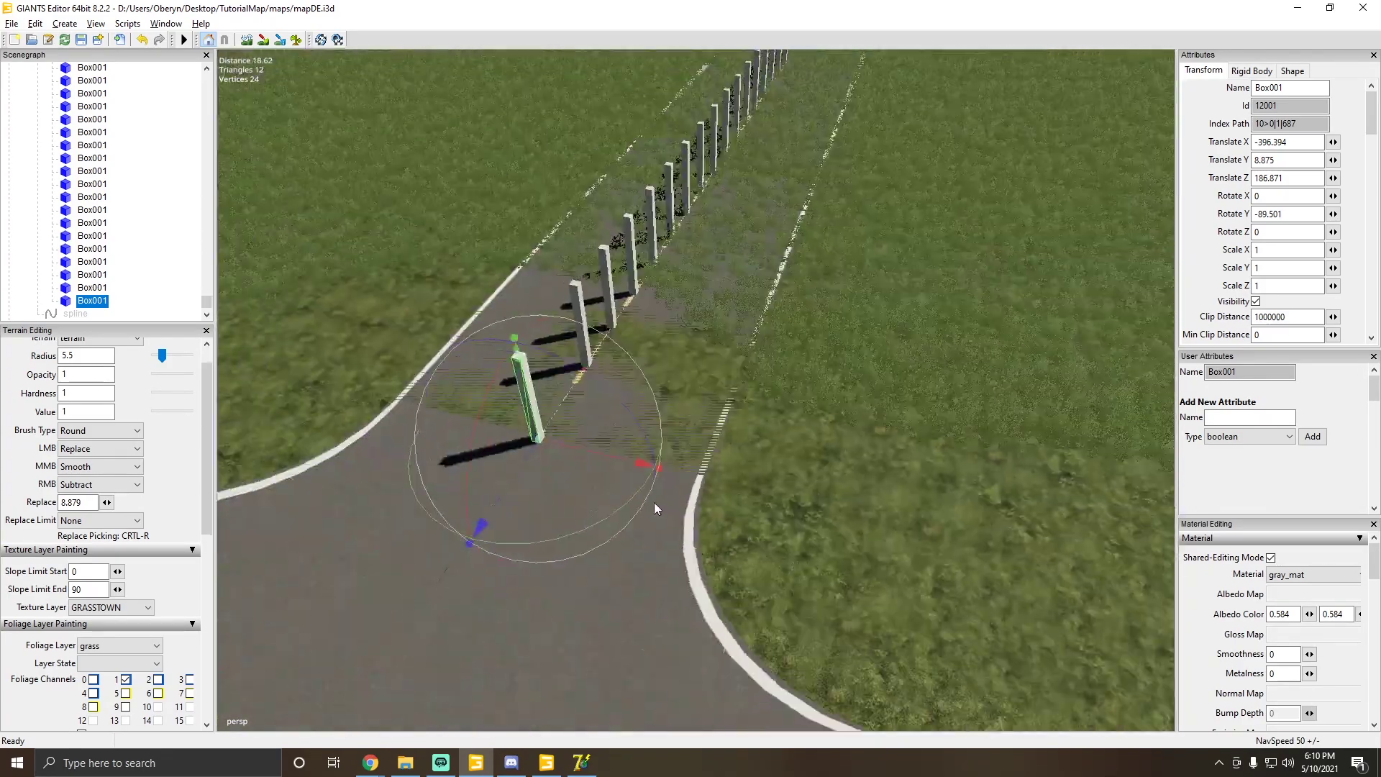
# Step: Clear more grass from the road leading away from the intersection with the foliage brush, ending at the dirt path crossing
pyautogui.click(296, 43)
pyautogui.keyDown('alt'); pyautogui.moveTo(553, 428); pyautogui.dragTo(679, 463); pyautogui.keyUp('alt')
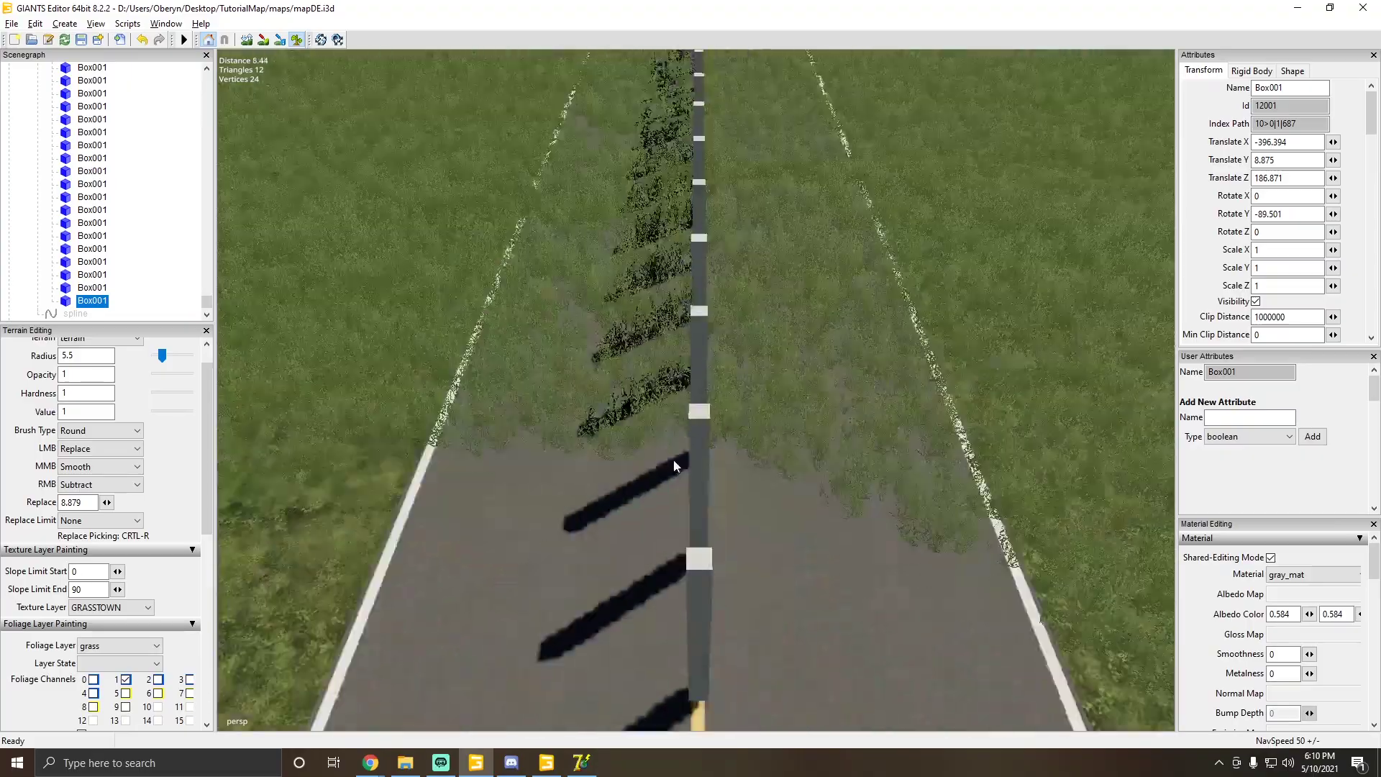
pyautogui.scroll(-3, 678, 464)
pyautogui.moveTo(695, 485); pyautogui.dragTo(679, 129, button='right')
pyautogui.keyDown('alt'); pyautogui.moveTo(679, 126); pyautogui.dragTo(641, 220); pyautogui.keyUp('alt')
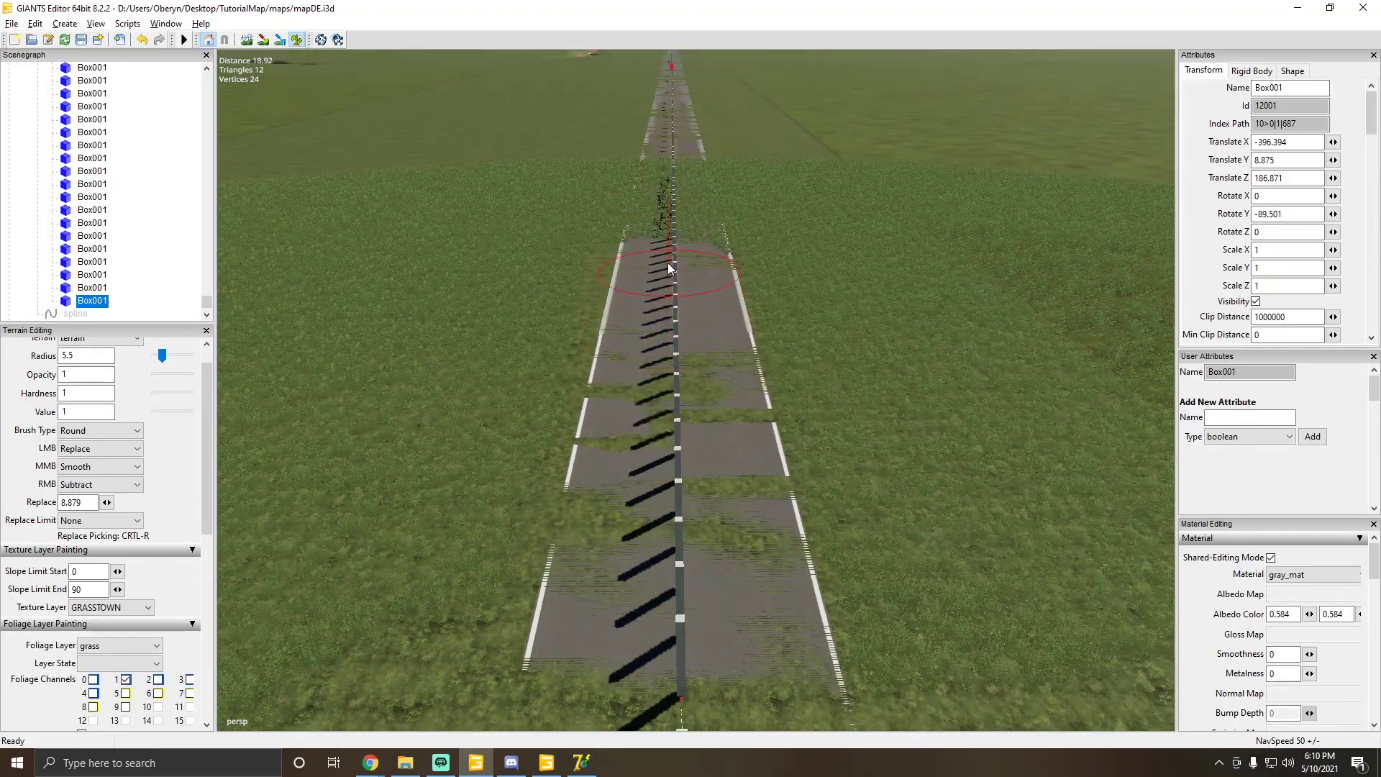
pyautogui.moveTo(667, 267); pyautogui.dragTo(666, 178, button='right')
pyautogui.scroll(4, 640, 259)
pyautogui.moveTo(640, 259)
pyautogui.keyDown('alt'); pyautogui.mouseDown()
pyautogui.moveTo(662, 295)
pyautogui.moveTo(633, 227)
pyautogui.moveTo(646, 292)
pyautogui.moveTo(620, 322)
pyautogui.moveTo(795, 400)
pyautogui.moveTo(287, 320)
pyautogui.moveTo(613, 369)
pyautogui.moveTo(640, 391)
pyautogui.moveTo(816, 288)
pyautogui.moveTo(699, 288)
pyautogui.moveTo(727, 468)
pyautogui.moveTo(635, 428)
pyautogui.moveTo(606, 340)
pyautogui.moveTo(651, 335)
pyautogui.moveTo(955, 452)
pyautogui.moveTo(935, 497)
pyautogui.mouseUp(); pyautogui.keyUp('alt')
pyautogui.scroll(-7, 633, 227)
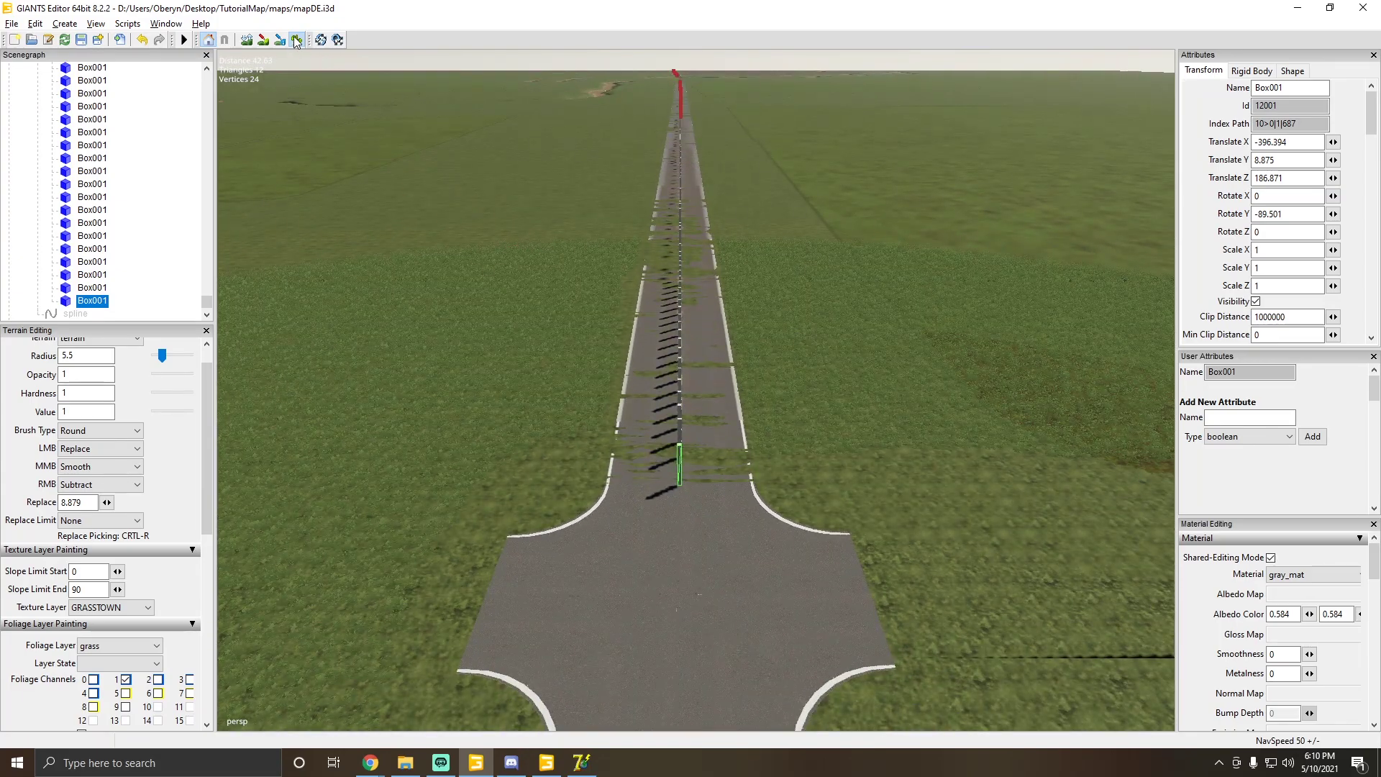
pyautogui.click(295, 39)
pyautogui.scroll(10, 660, 295)
pyautogui.scroll(5, 620, 322)
pyautogui.scroll(3, 801, 368)
pyautogui.click(294, 41)
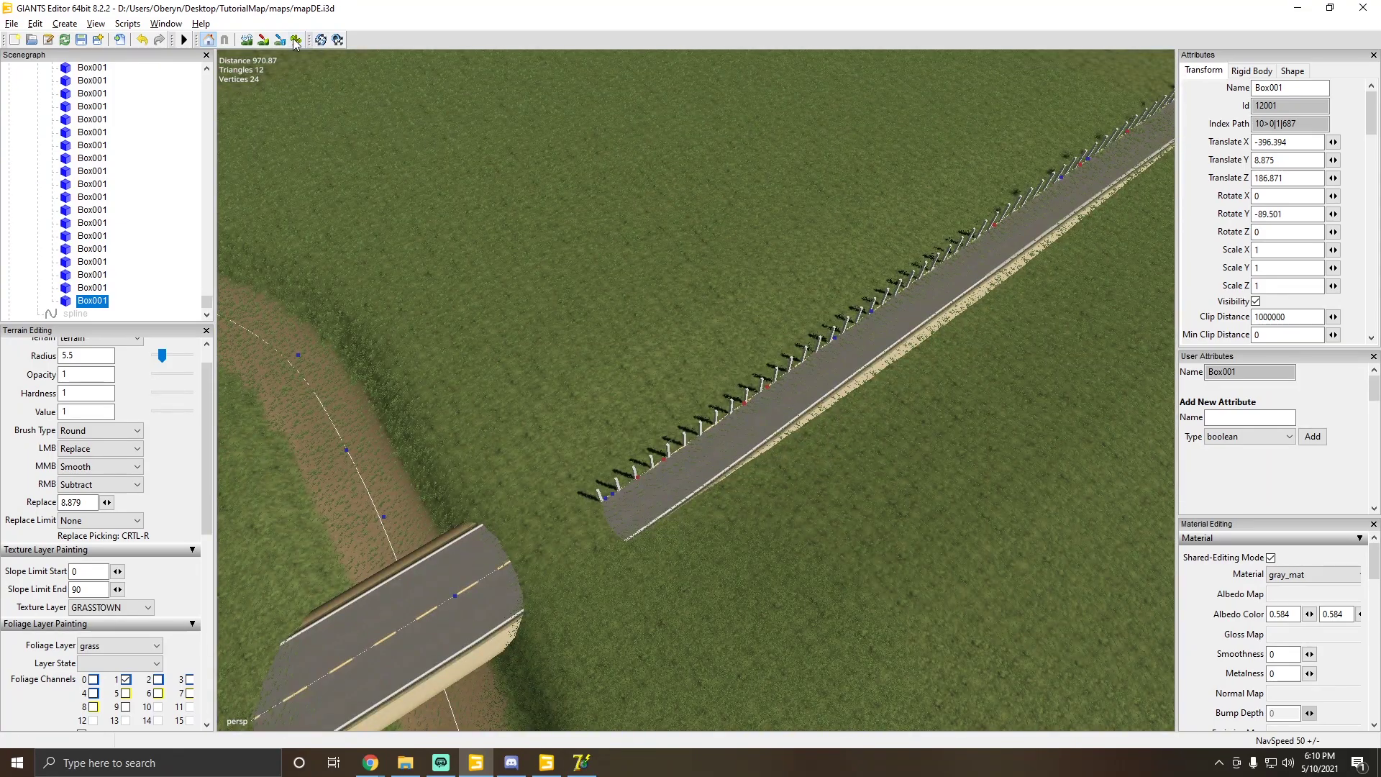
# Step: Collapse the whole scenegraph and set the Translate Y of splineMitte to -0.03
pyautogui.keyDown('alt'); pyautogui.moveTo(1035, 176); pyautogui.dragTo(683, 329); pyautogui.keyUp('alt')
pyautogui.keyDown('alt'); pyautogui.moveTo(791, 97); pyautogui.dragTo(313, 68); pyautogui.keyUp('alt')
pyautogui.rightClick(163, 244)
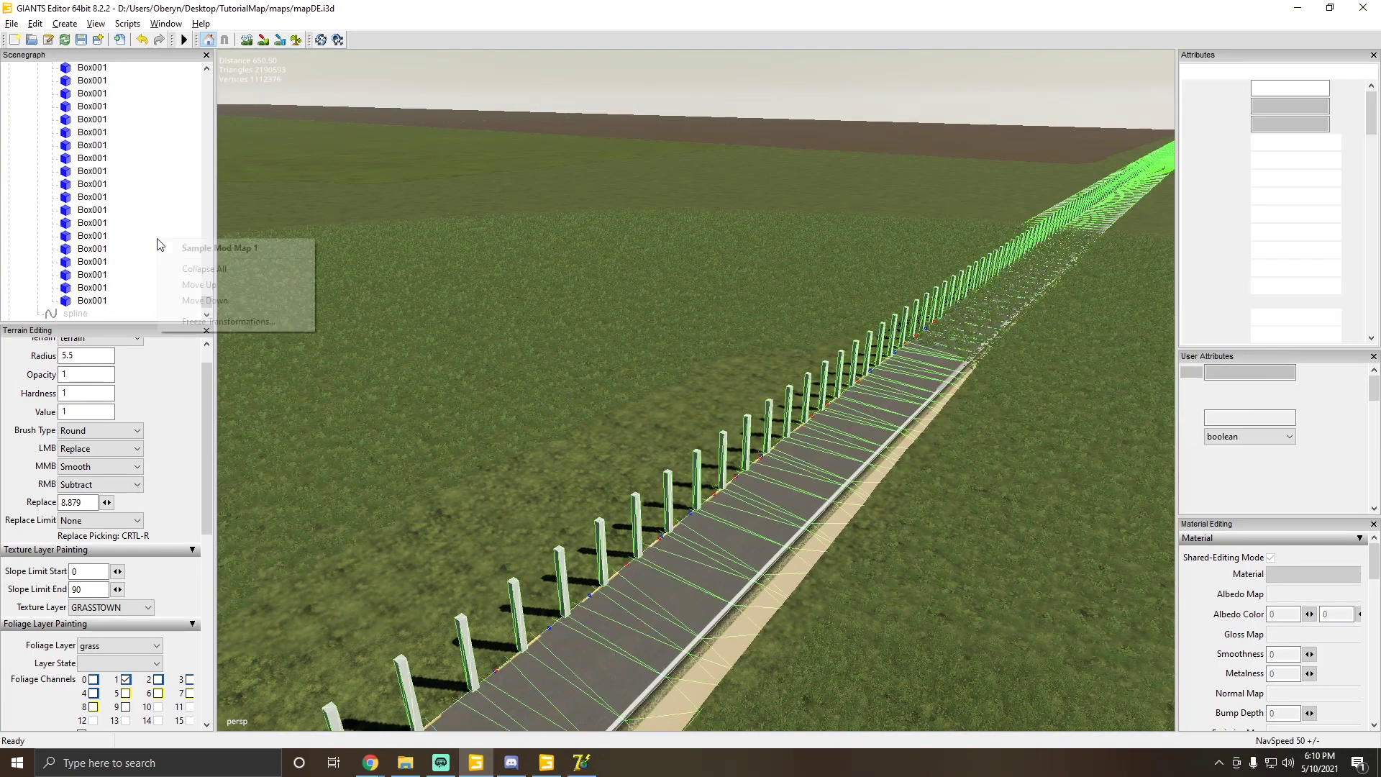
pyautogui.click(189, 271)
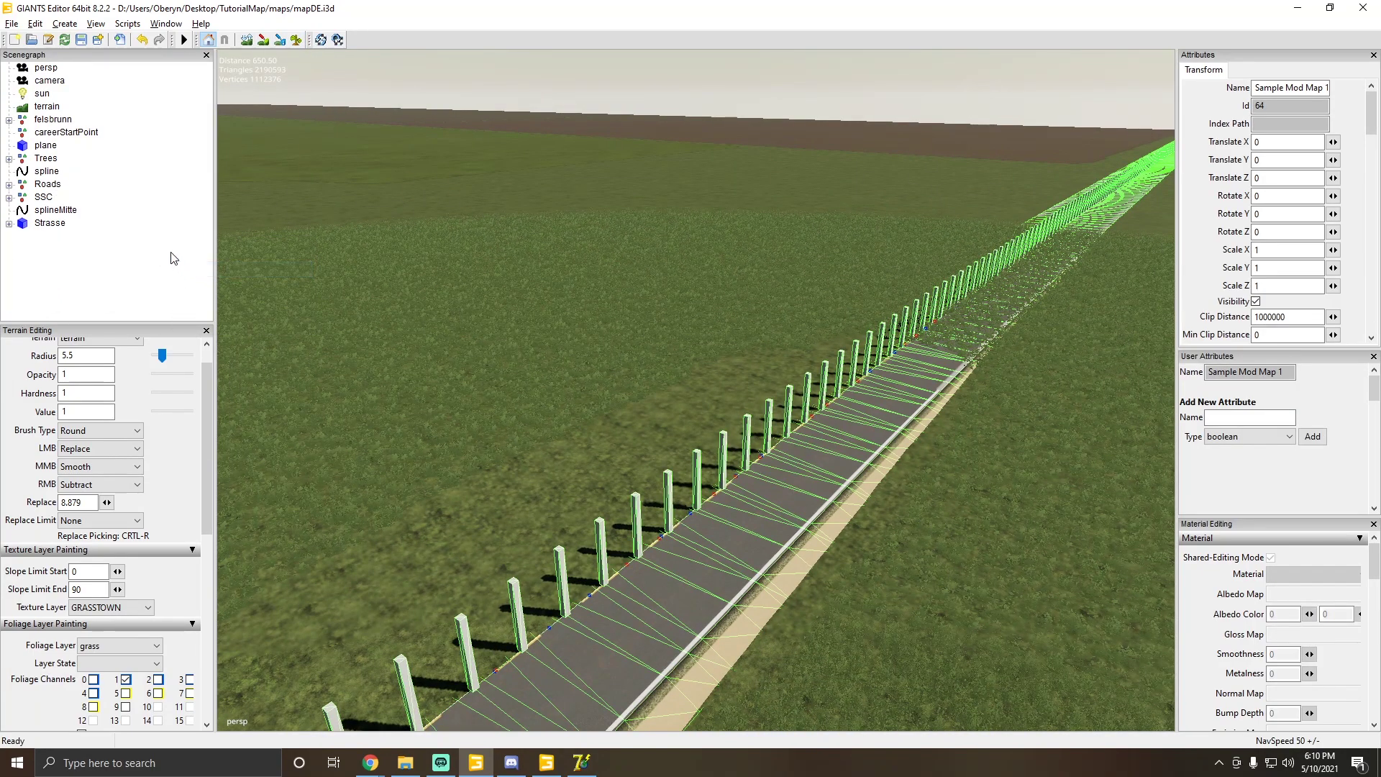
pyautogui.click(64, 212)
pyautogui.keyDown('alt'); pyautogui.moveTo(439, 359); pyautogui.dragTo(571, 364); pyautogui.keyUp('alt')
pyautogui.scroll(3, 571, 364)
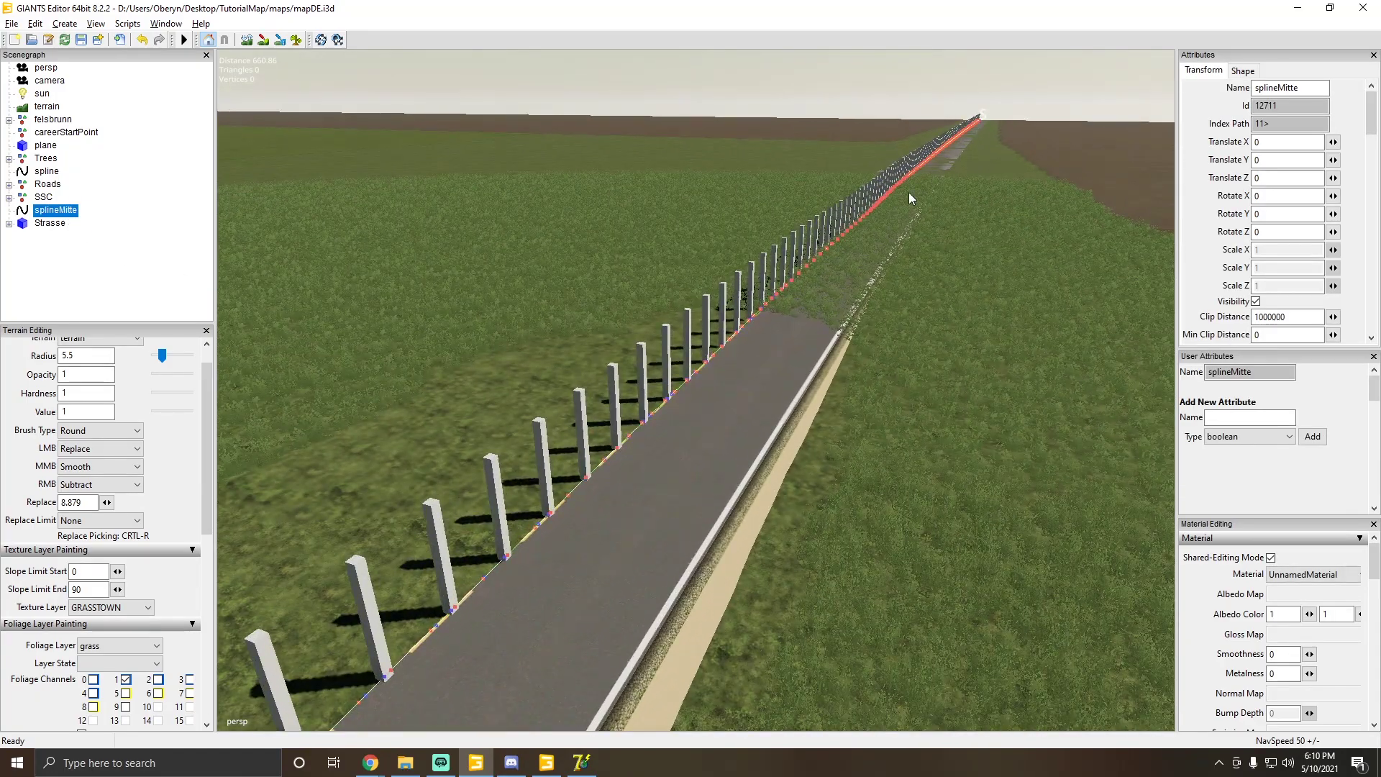
pyautogui.keyDown('alt'); pyautogui.moveTo(909, 192); pyautogui.dragTo(698, 408); pyautogui.keyUp('alt')
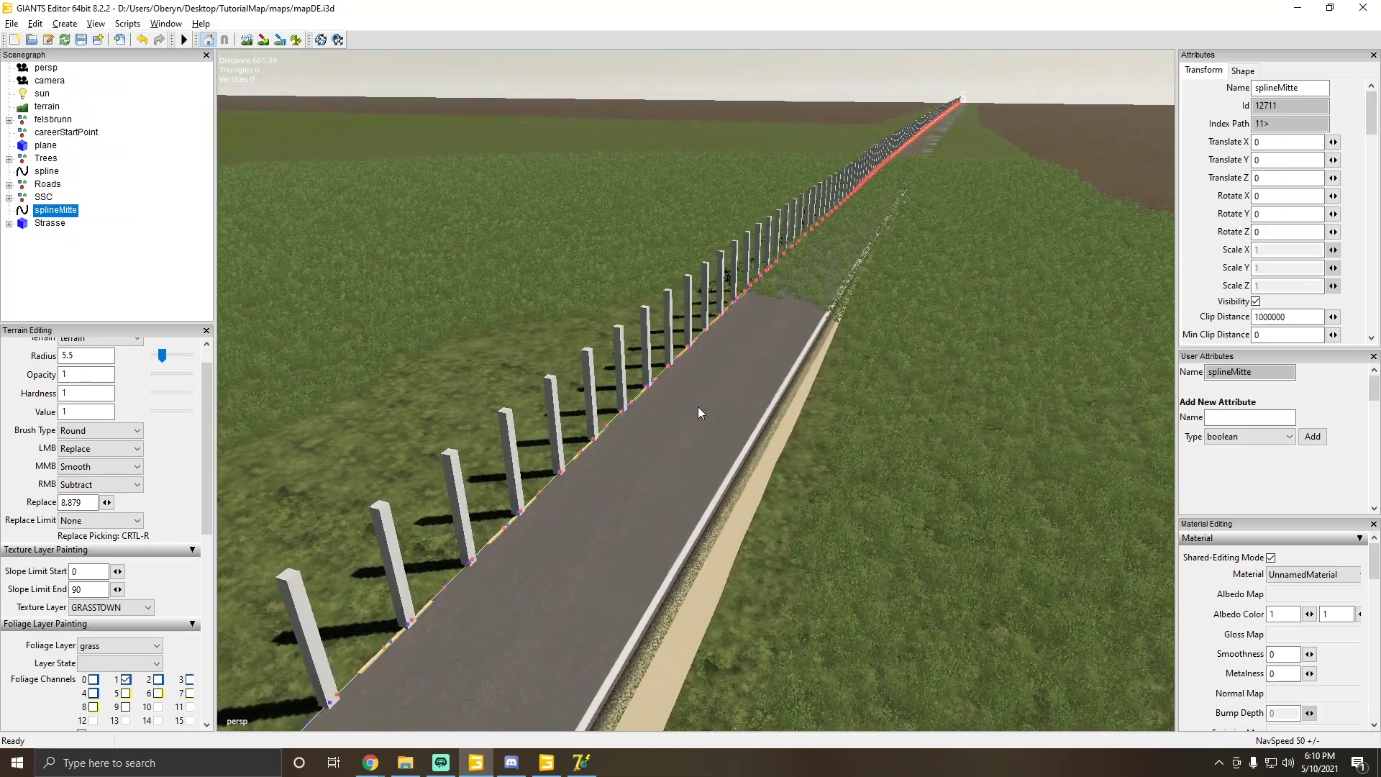
pyautogui.doubleClick(1269, 162)
pyautogui.write('-.03')
# Step: Switch to the editor window with modMap.i3d, collapse its scenegraph, and examine the transforms of its finished road and splineMitte splines
pyautogui.click(546, 762)
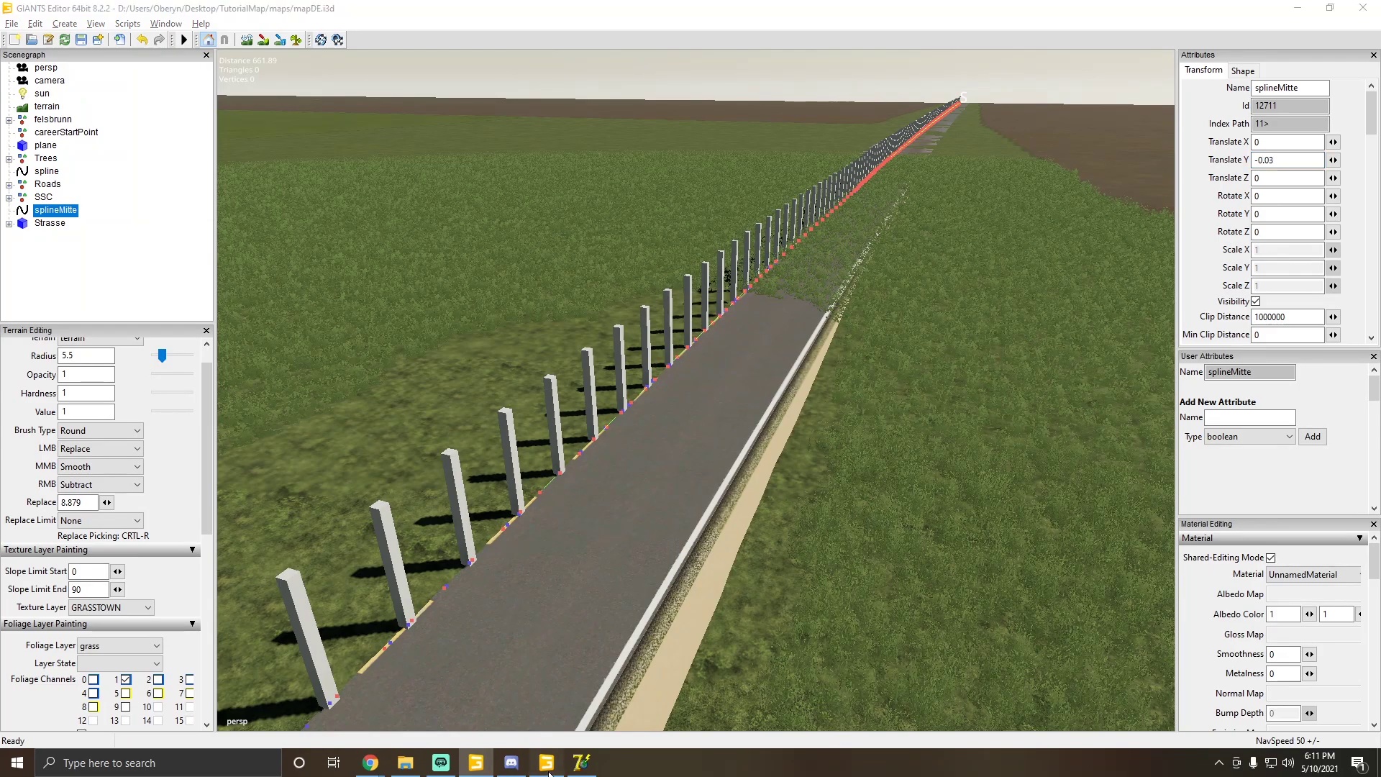
pyautogui.click(176, 226)
pyautogui.rightClick(176, 225)
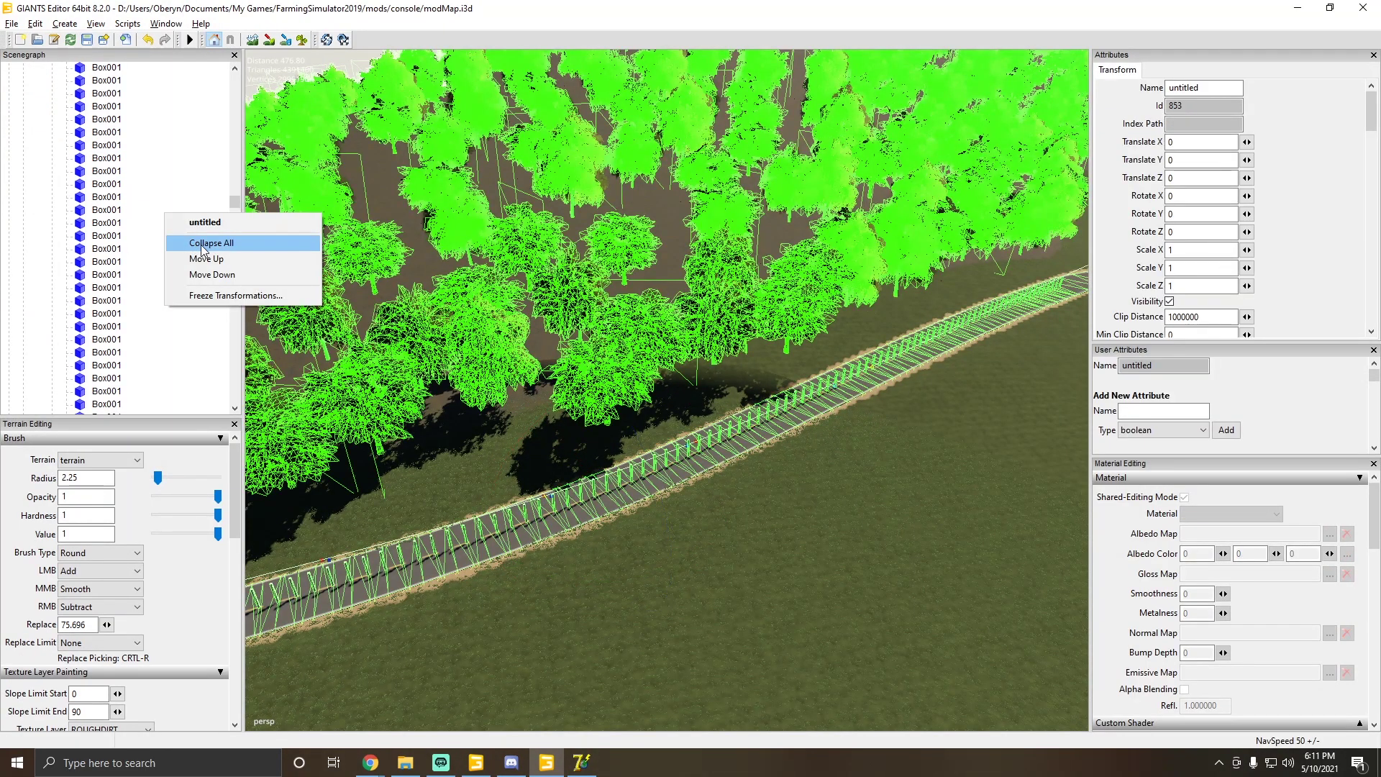
pyautogui.click(198, 243)
pyautogui.click(42, 174)
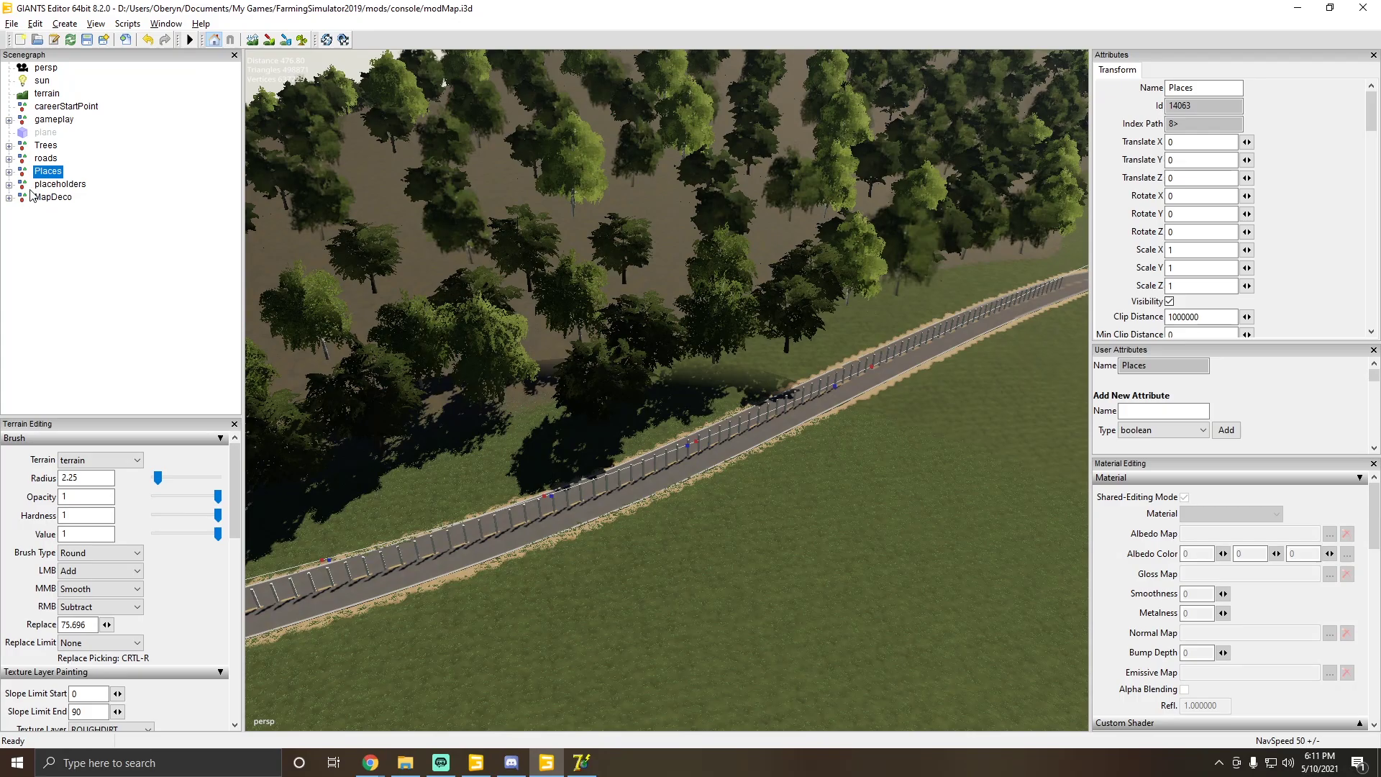
pyautogui.click(524, 538)
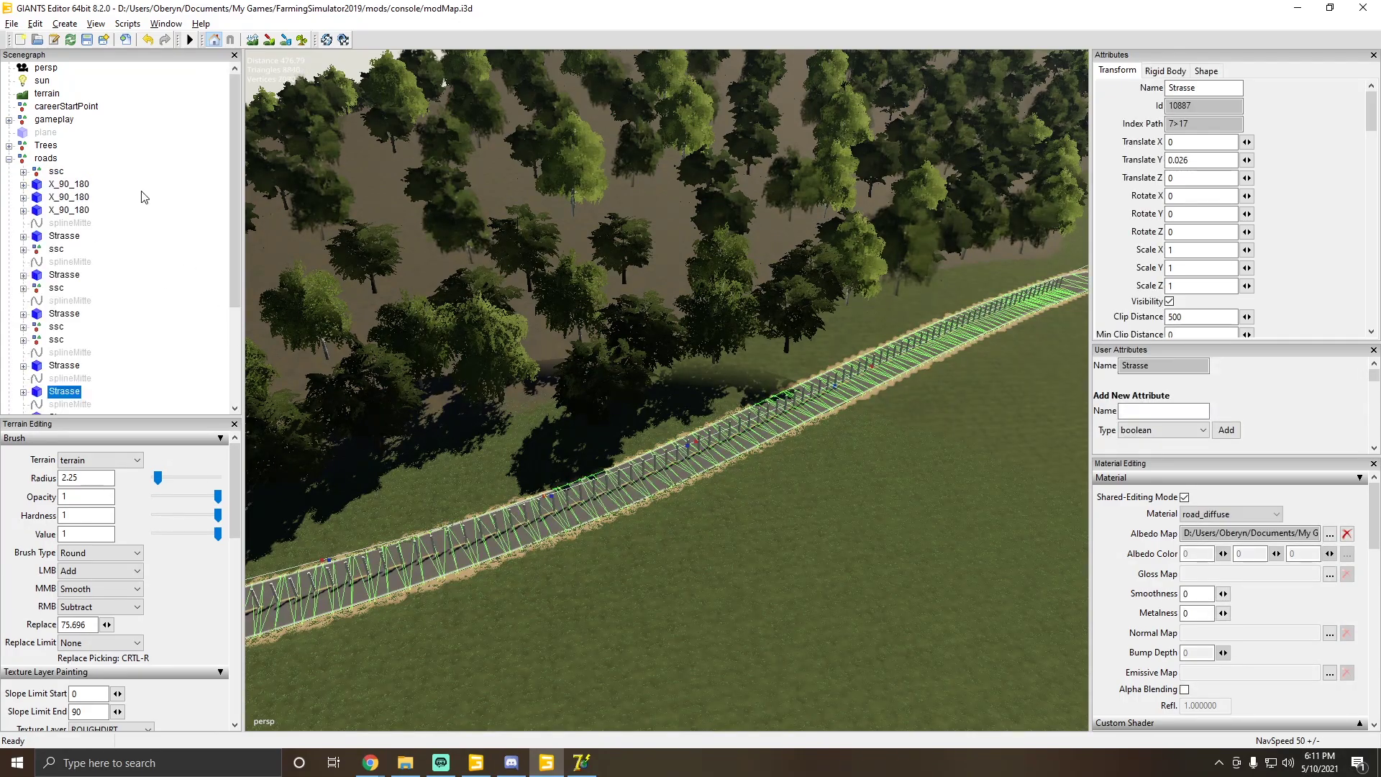
pyautogui.click(68, 379)
pyautogui.keyDown('alt'); pyautogui.moveTo(886, 247); pyautogui.dragTo(464, 327); pyautogui.keyUp('alt')
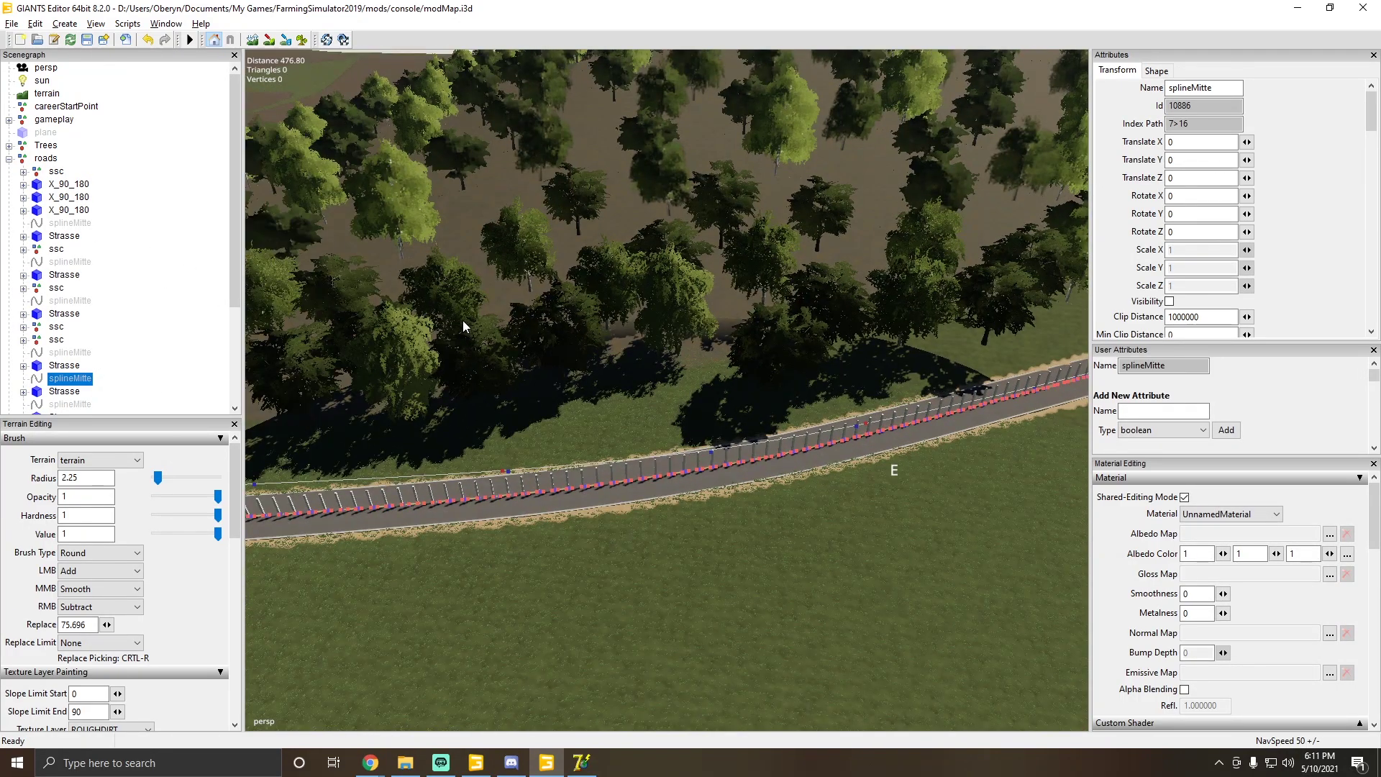
pyautogui.click(80, 356)
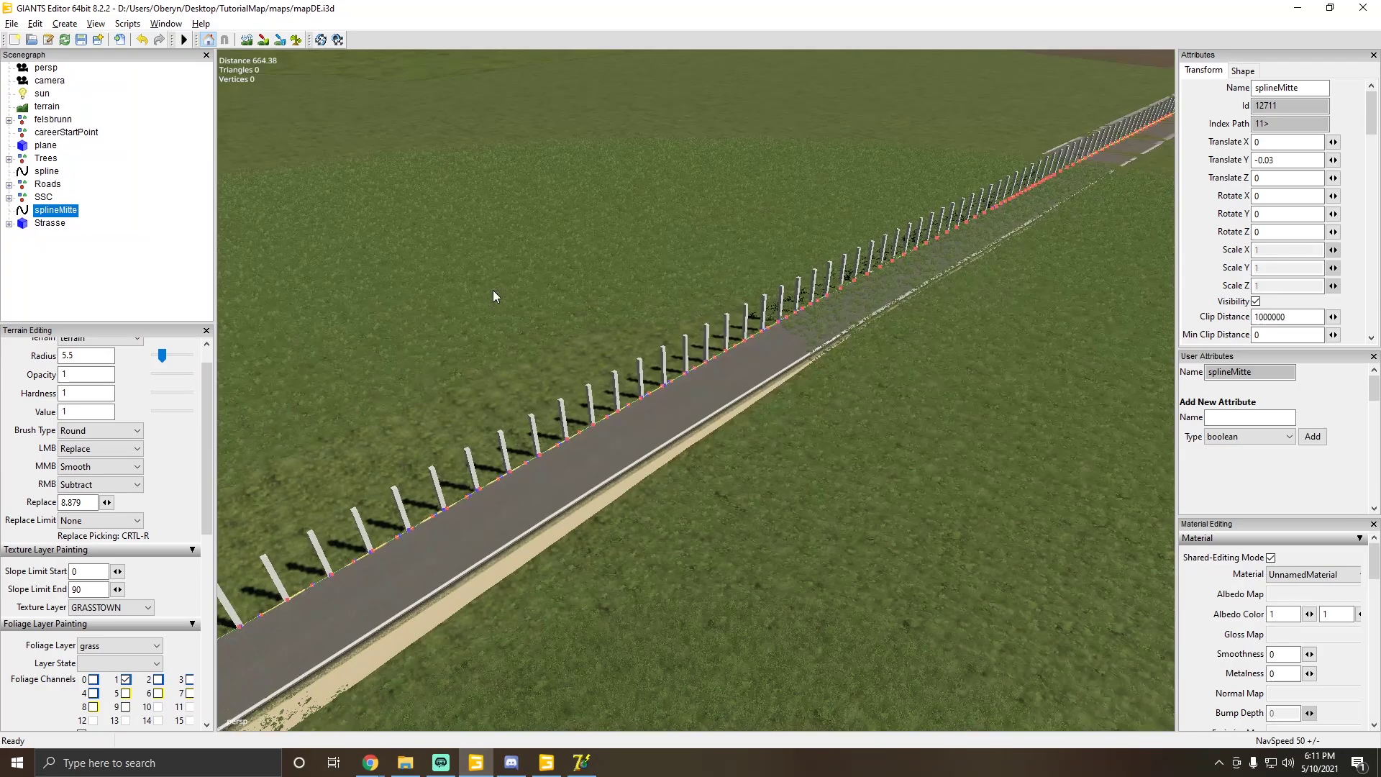
# Step: Back in mapDE.i3d, run the Set Terrain Height By Spline1 script on the lowered splineMitte
pyautogui.moveTo(494, 290); pyautogui.dragTo(590, 353, button='right')
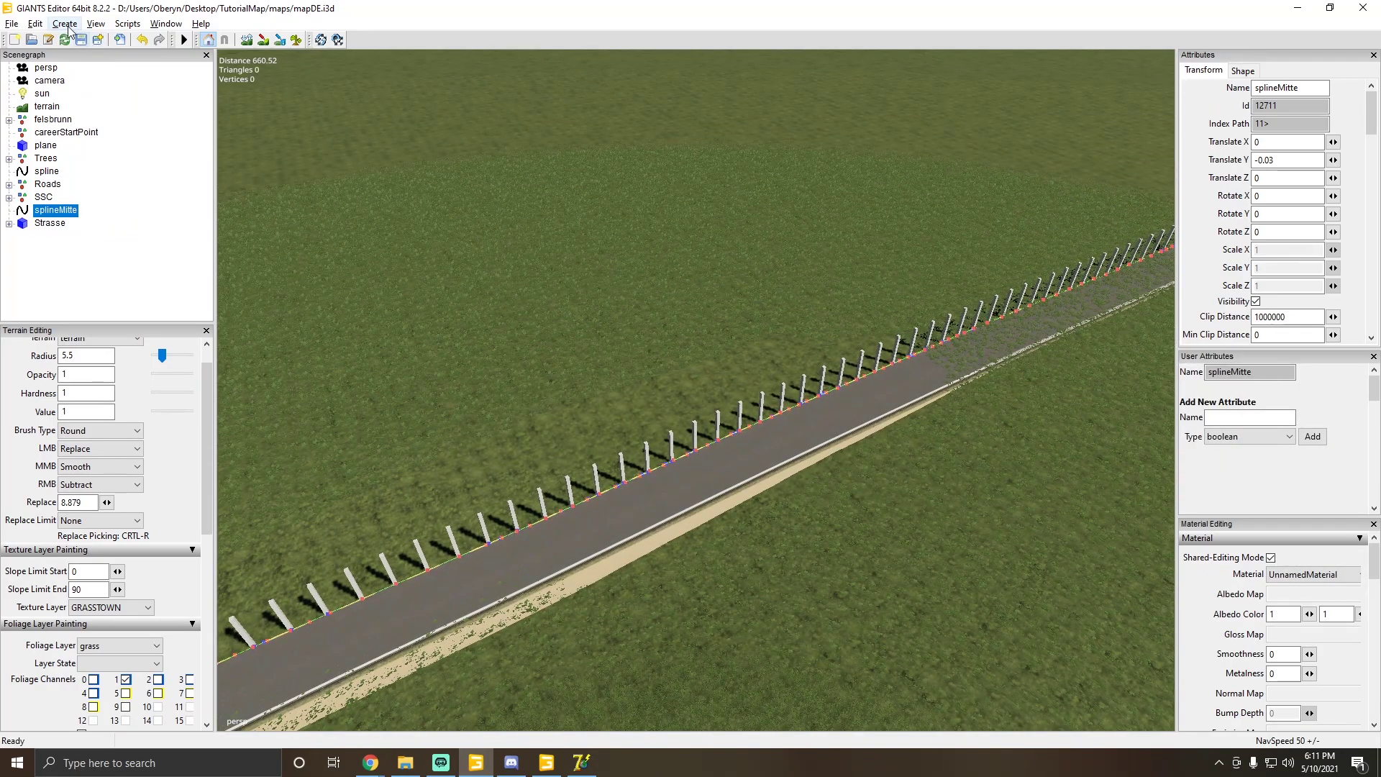
pyautogui.click(135, 26)
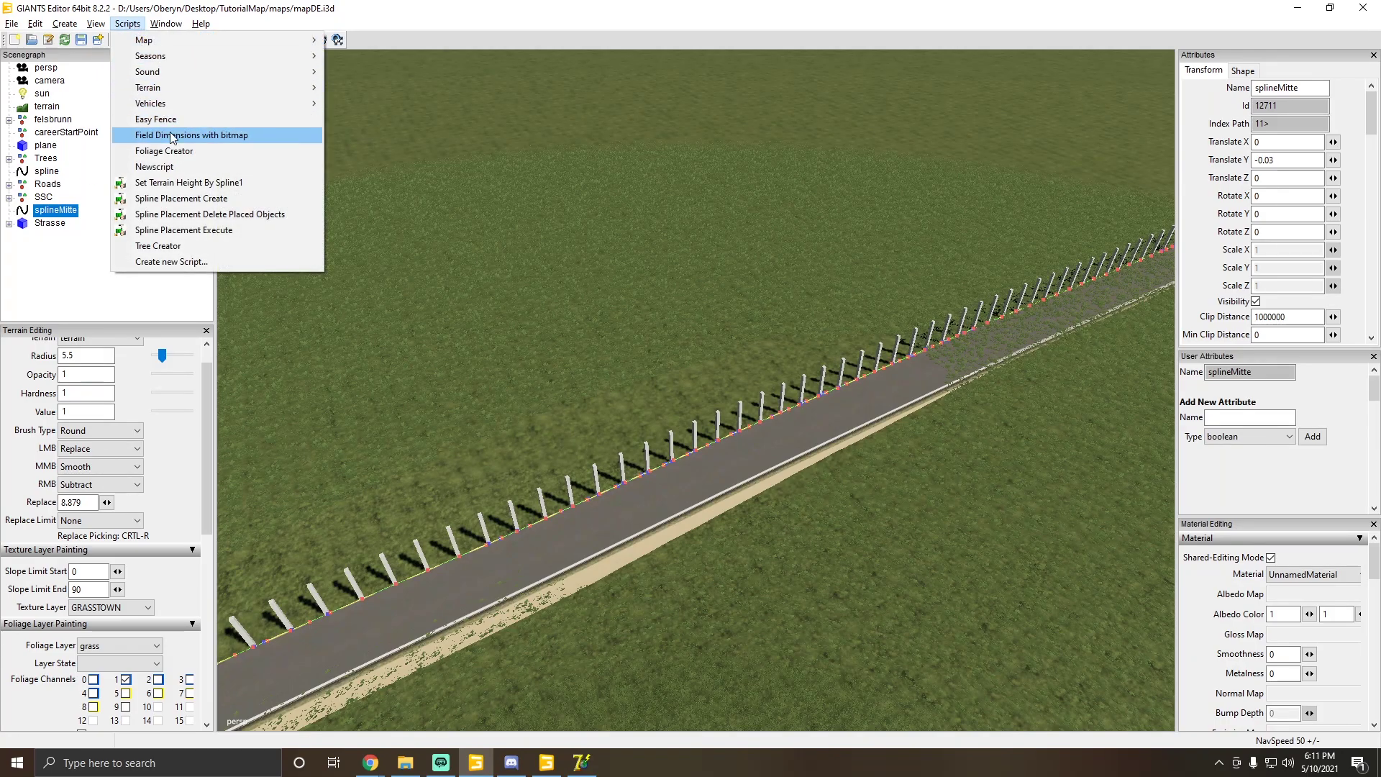
pyautogui.click(160, 183)
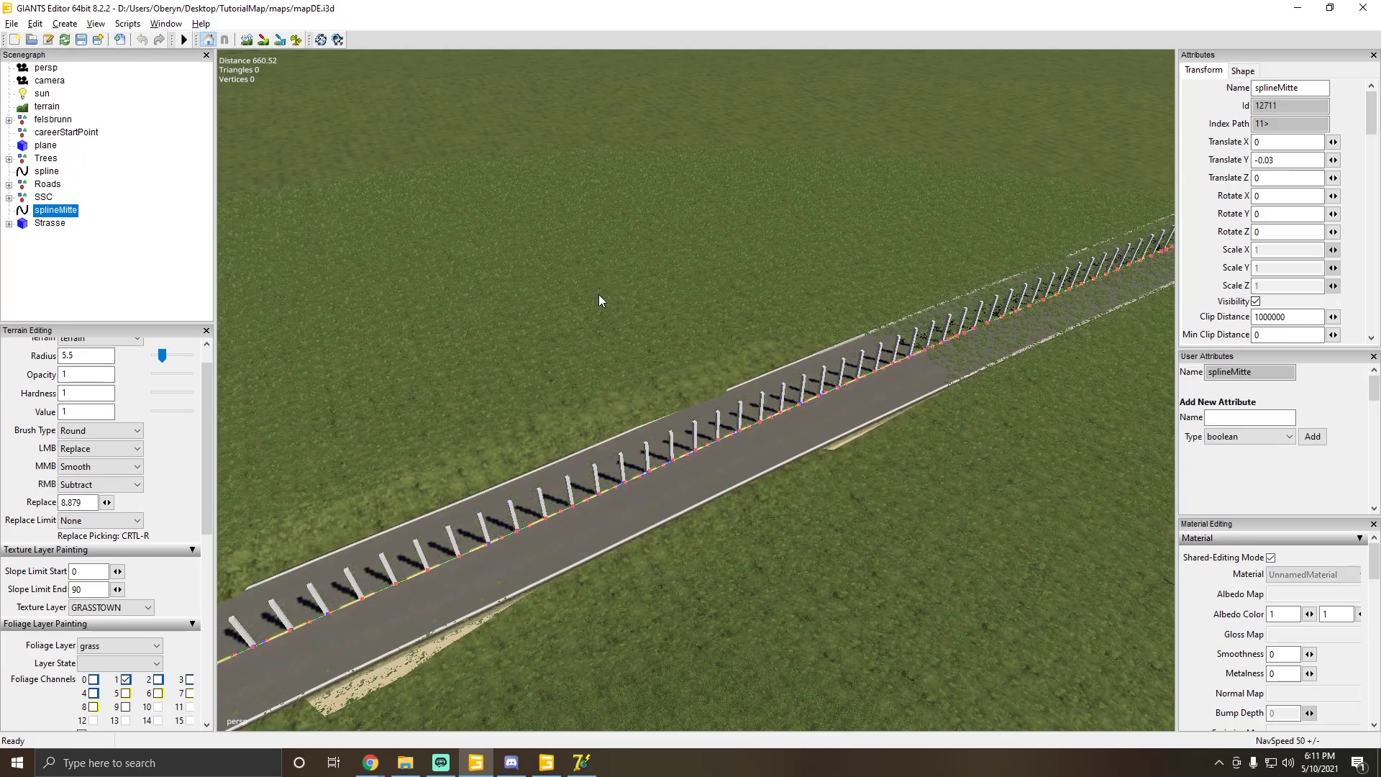
# Step: Shift splineMitte sideways off the row of posts and set its Translate Z to -3
pyautogui.moveTo(538, 307); pyautogui.dragTo(527, 261, button='right')
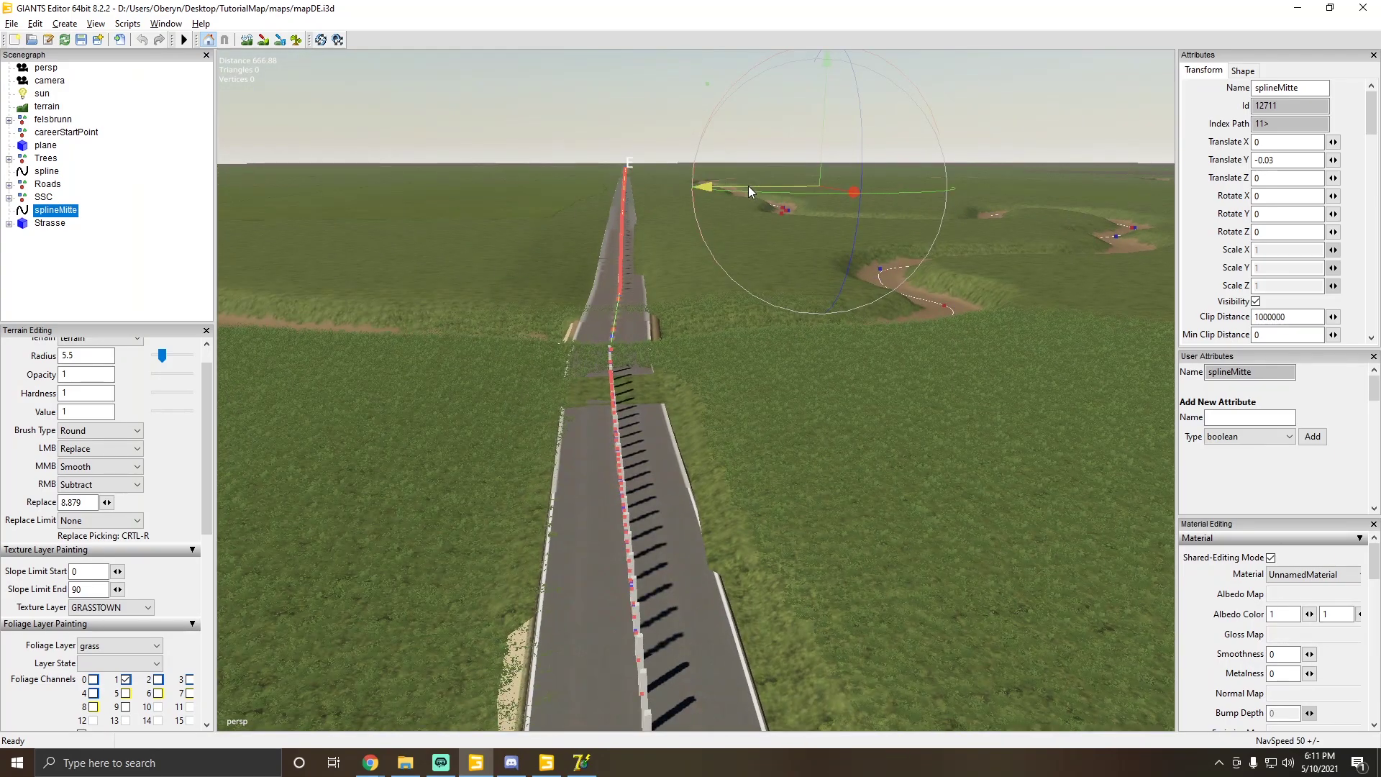
pyautogui.moveTo(770, 186); pyautogui.dragTo(774, 185)
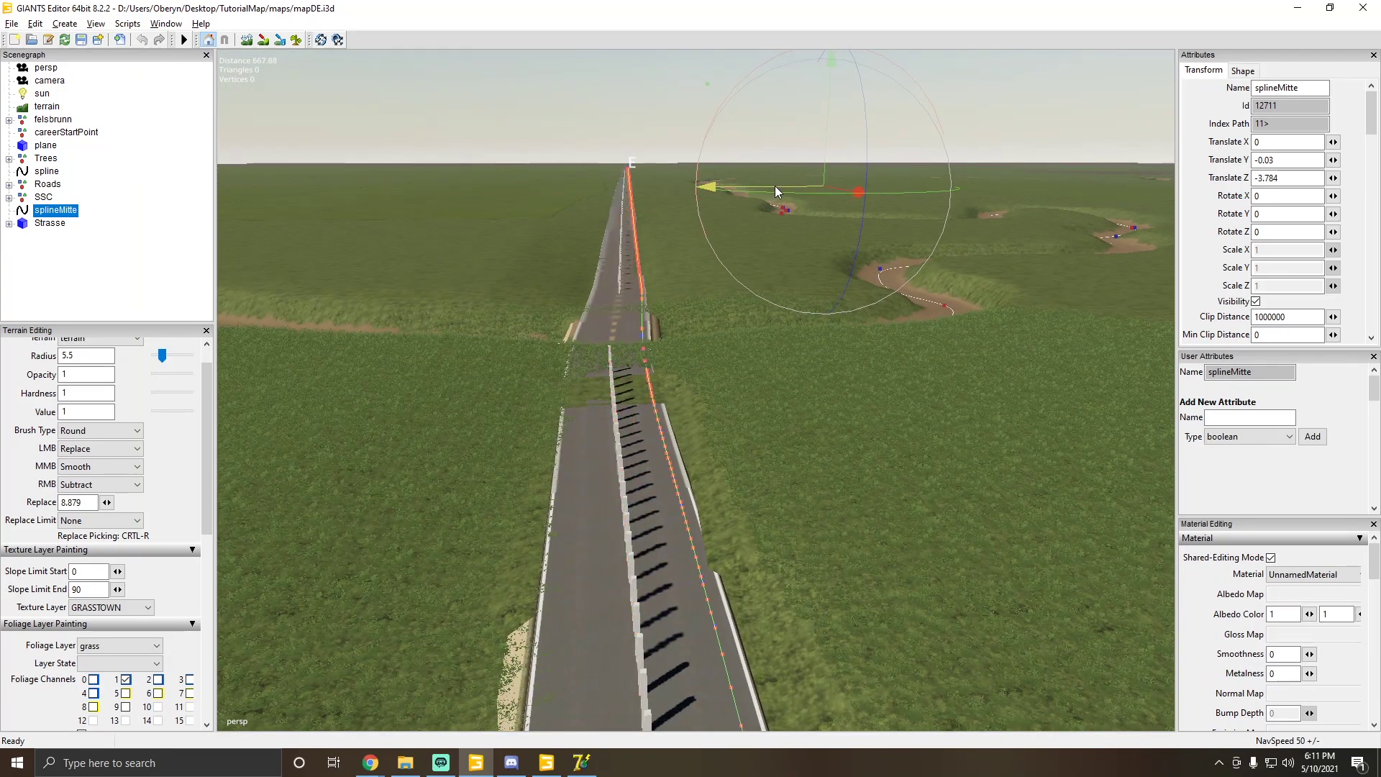
pyautogui.moveTo(1289, 178); pyautogui.dragTo(1270, 180)
pyautogui.press('BackSpace')
pyautogui.press('Return')
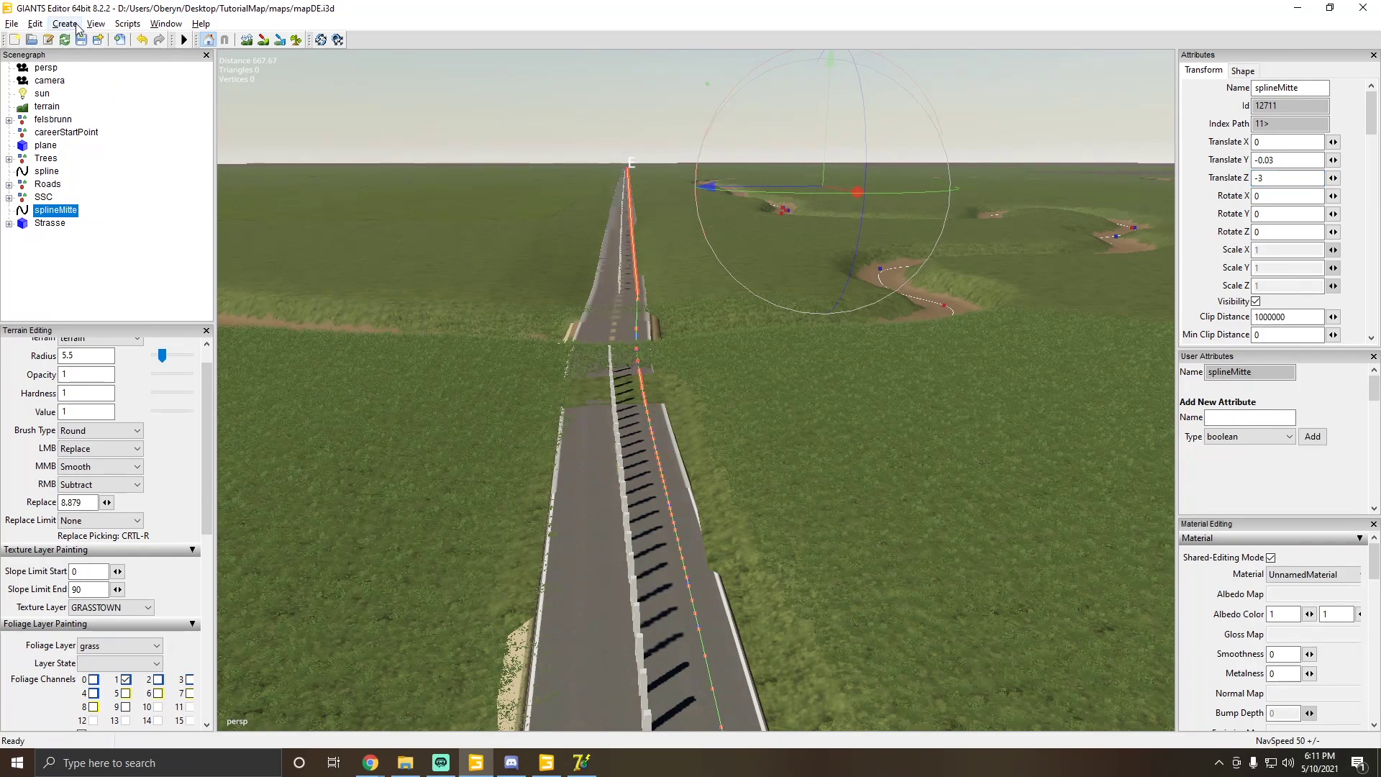
# Step: Run Set Terrain Height By Spline1 on splineMitte, set its Translate Z to 3, and run the same script on that side
pyautogui.click(127, 24)
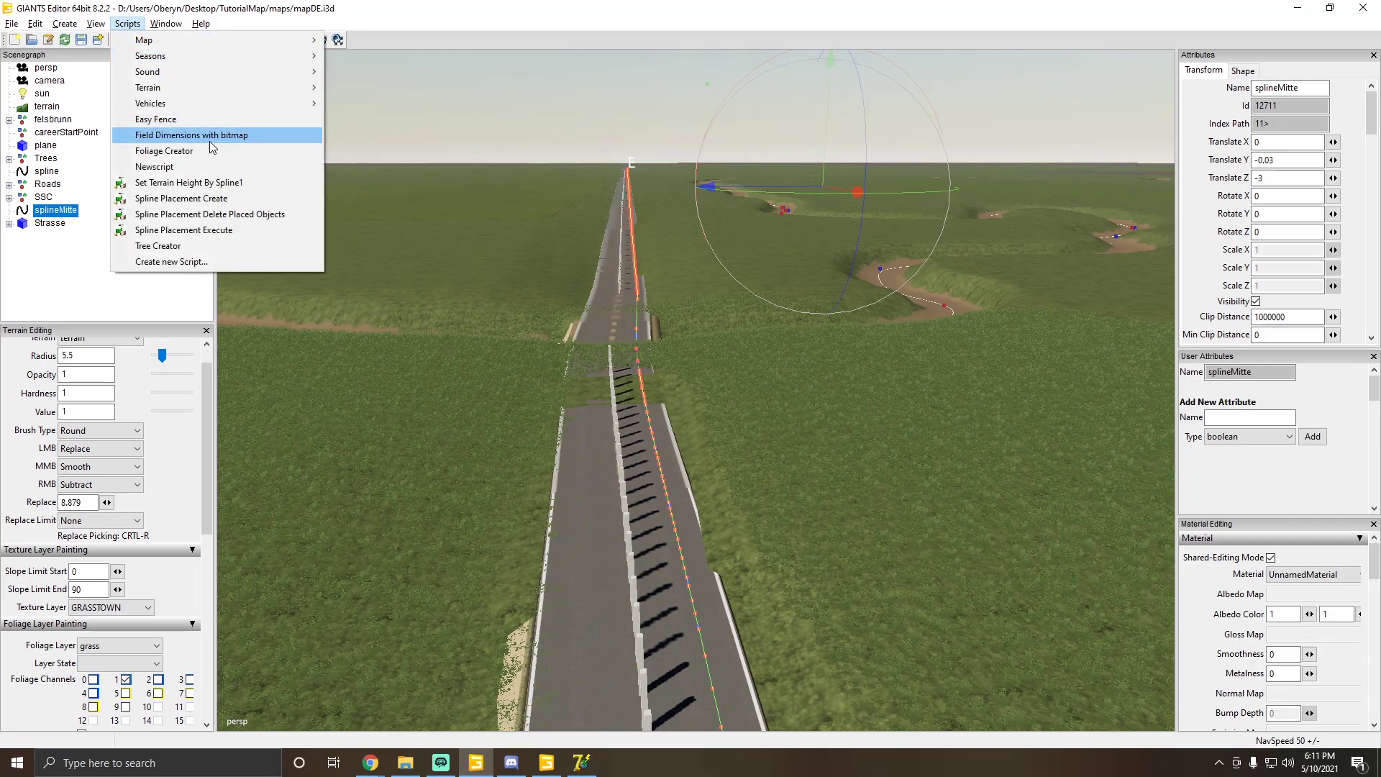
pyautogui.click(211, 184)
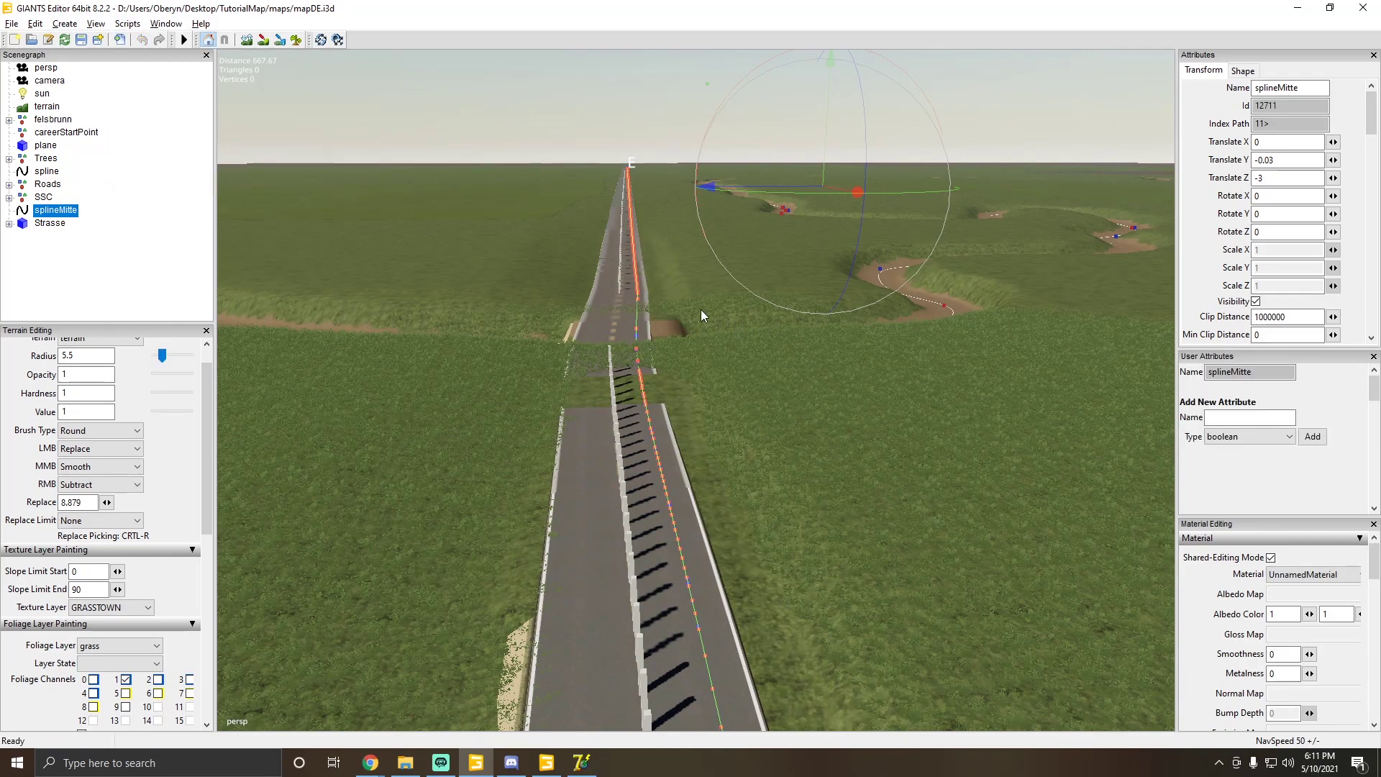
pyautogui.doubleClick(1261, 178)
pyautogui.write('3')
pyautogui.press('Return')
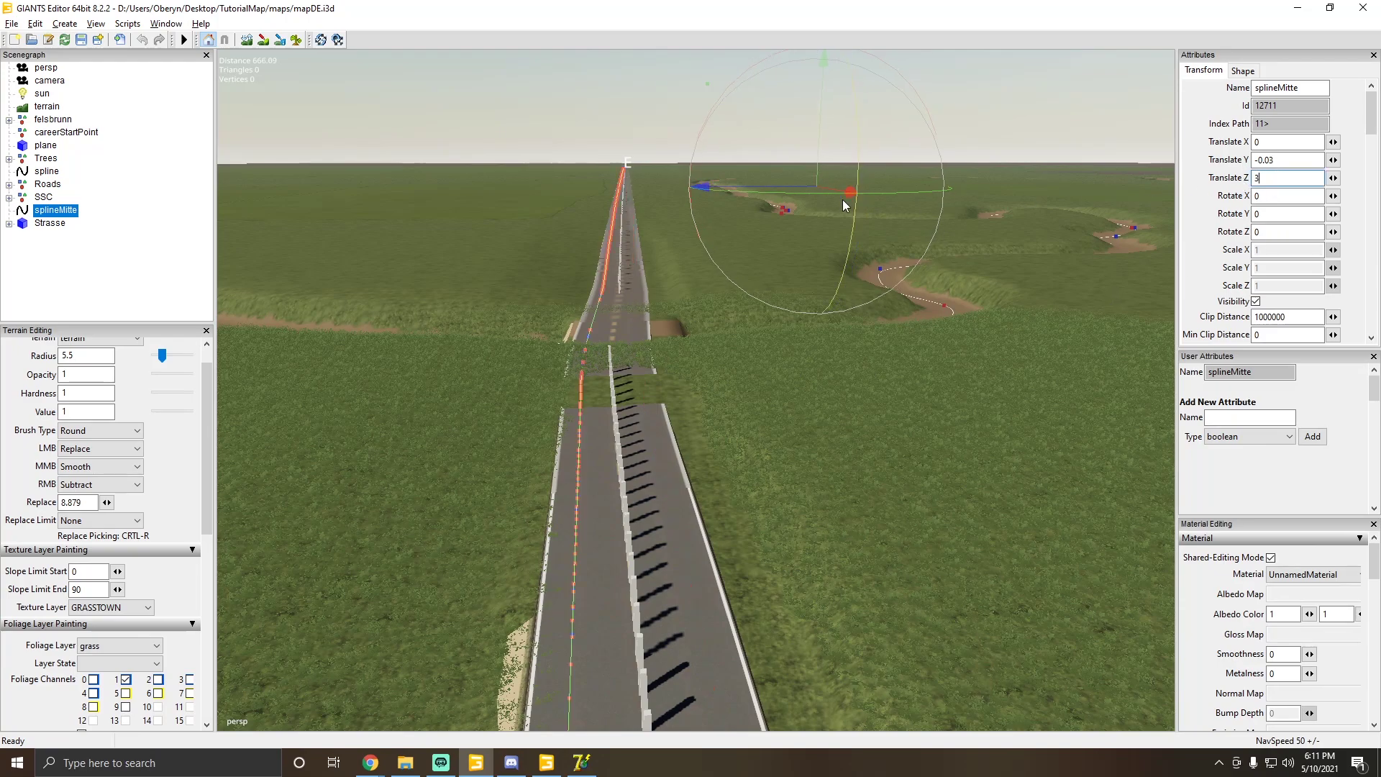
pyautogui.click(127, 24)
pyautogui.click(173, 183)
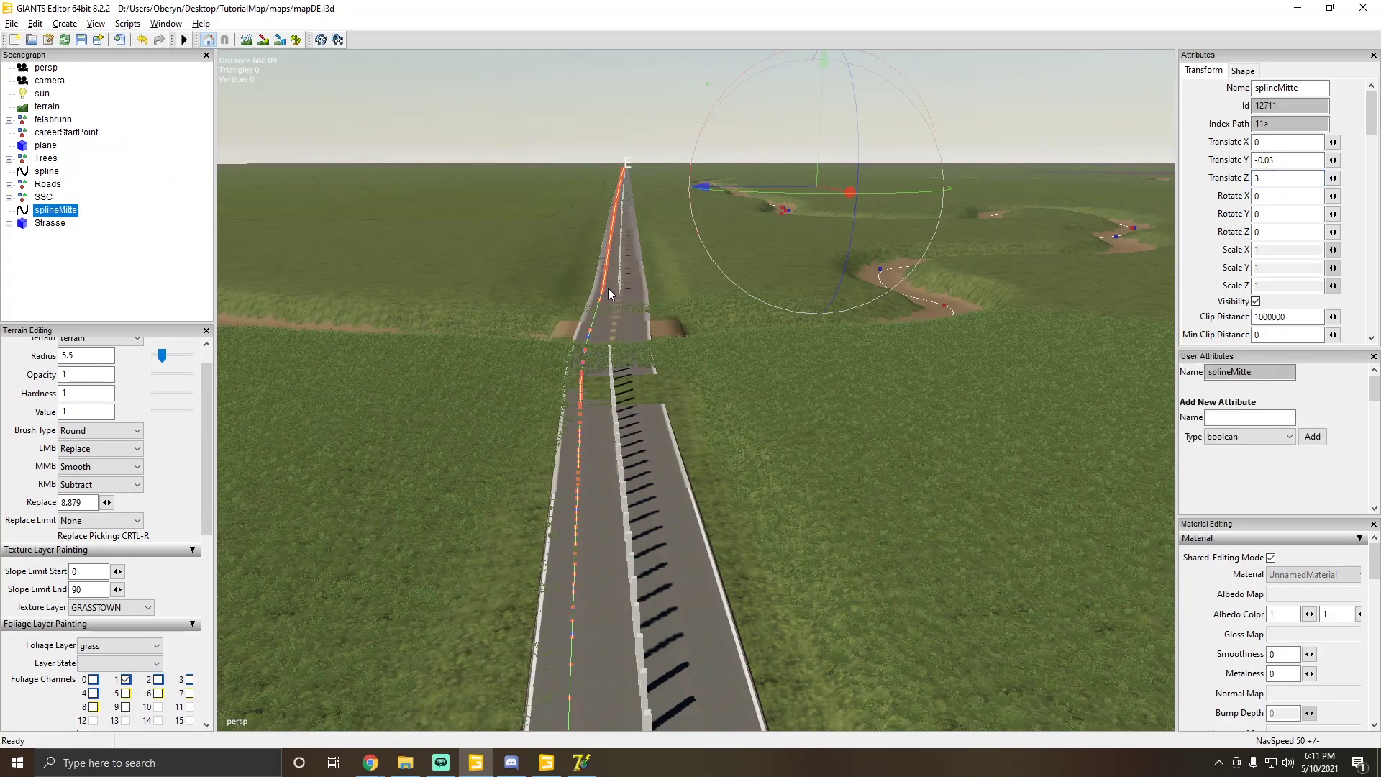
# Step: Examine how the terrain and grass meet the road surface along the row of posts, up close and from the side
pyautogui.scroll(4, 553, 304)
pyautogui.keyDown('alt'); pyautogui.moveTo(553, 305); pyautogui.dragTo(666, 253); pyautogui.keyUp('alt')
pyautogui.scroll(3, 666, 253)
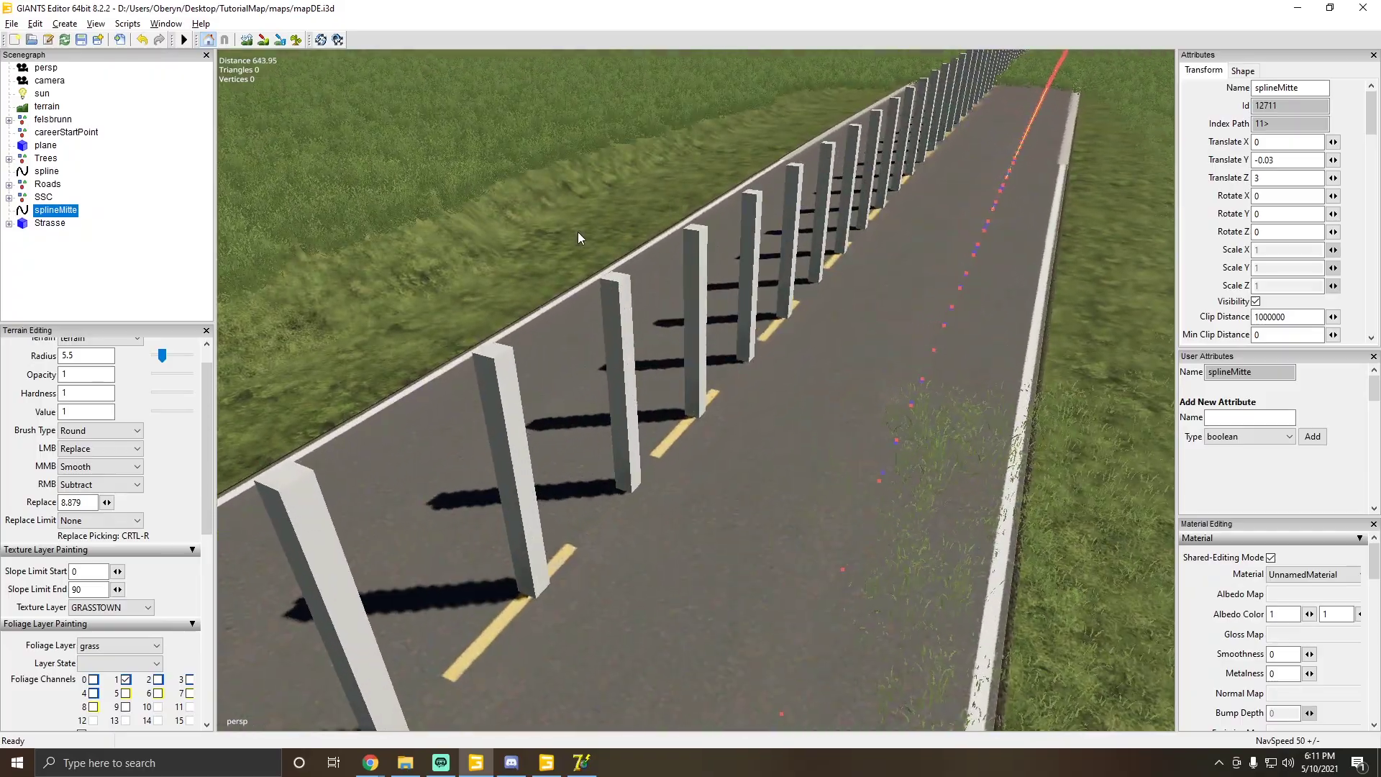
pyautogui.keyDown('alt'); pyautogui.moveTo(577, 232); pyautogui.dragTo(265, 170); pyautogui.keyUp('alt')
pyautogui.keyDown('alt'); pyautogui.moveTo(827, 245); pyautogui.dragTo(689, 376); pyautogui.keyUp('alt')
pyautogui.scroll(3, 575, 225)
pyautogui.scroll(3, 744, 305)
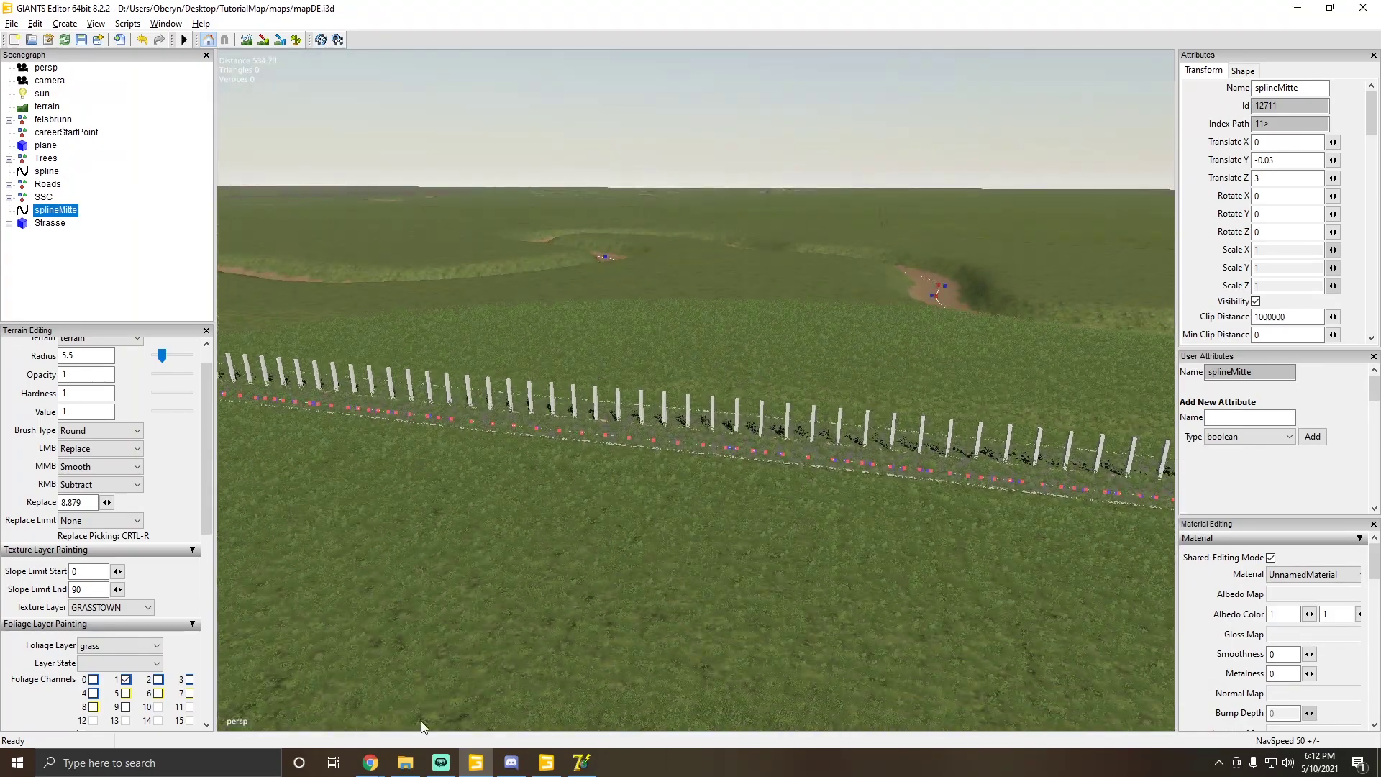
# Step: Switch to Google Maps in Chrome and examine the ditches, verges and fields along W 6400 N in Street View
pyautogui.click(369, 764)
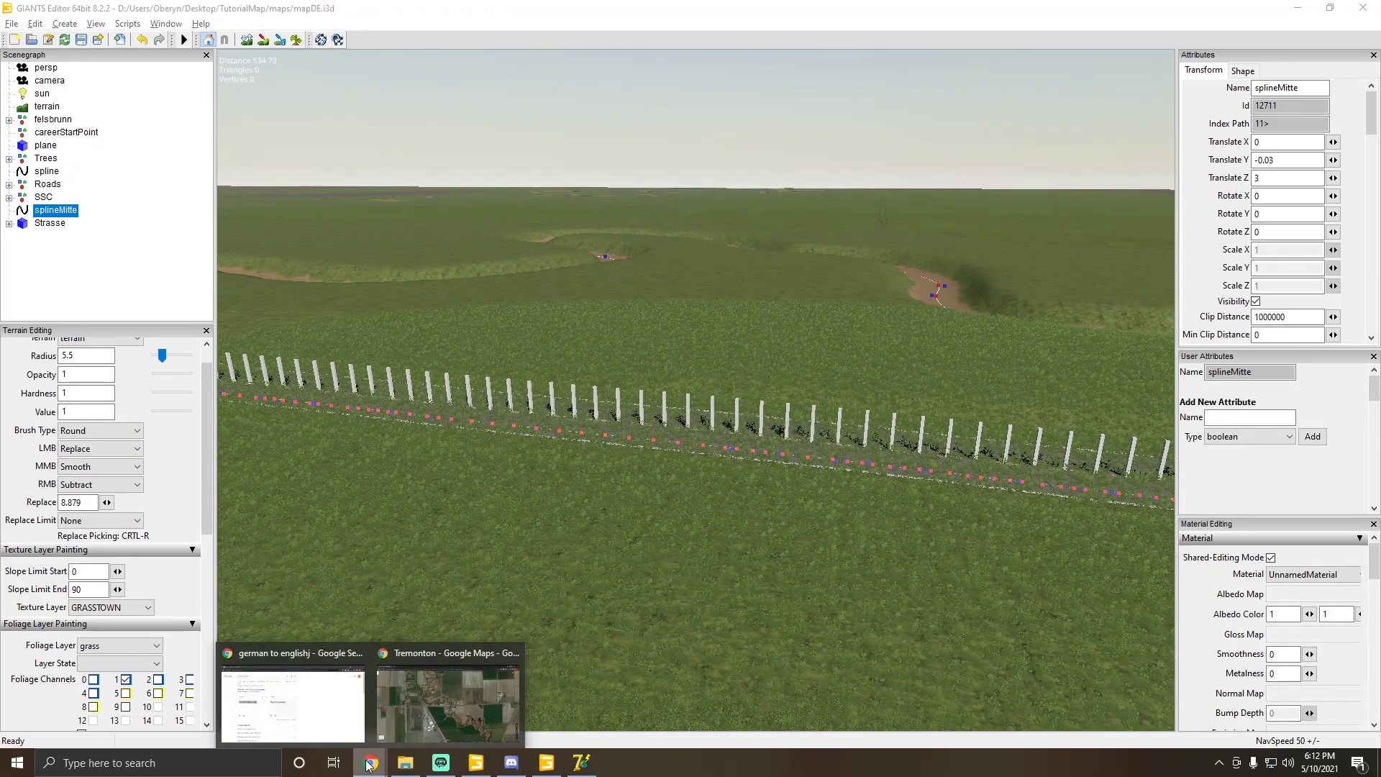
pyautogui.click(448, 697)
pyautogui.moveTo(1352, 720); pyautogui.dragTo(1266, 356)
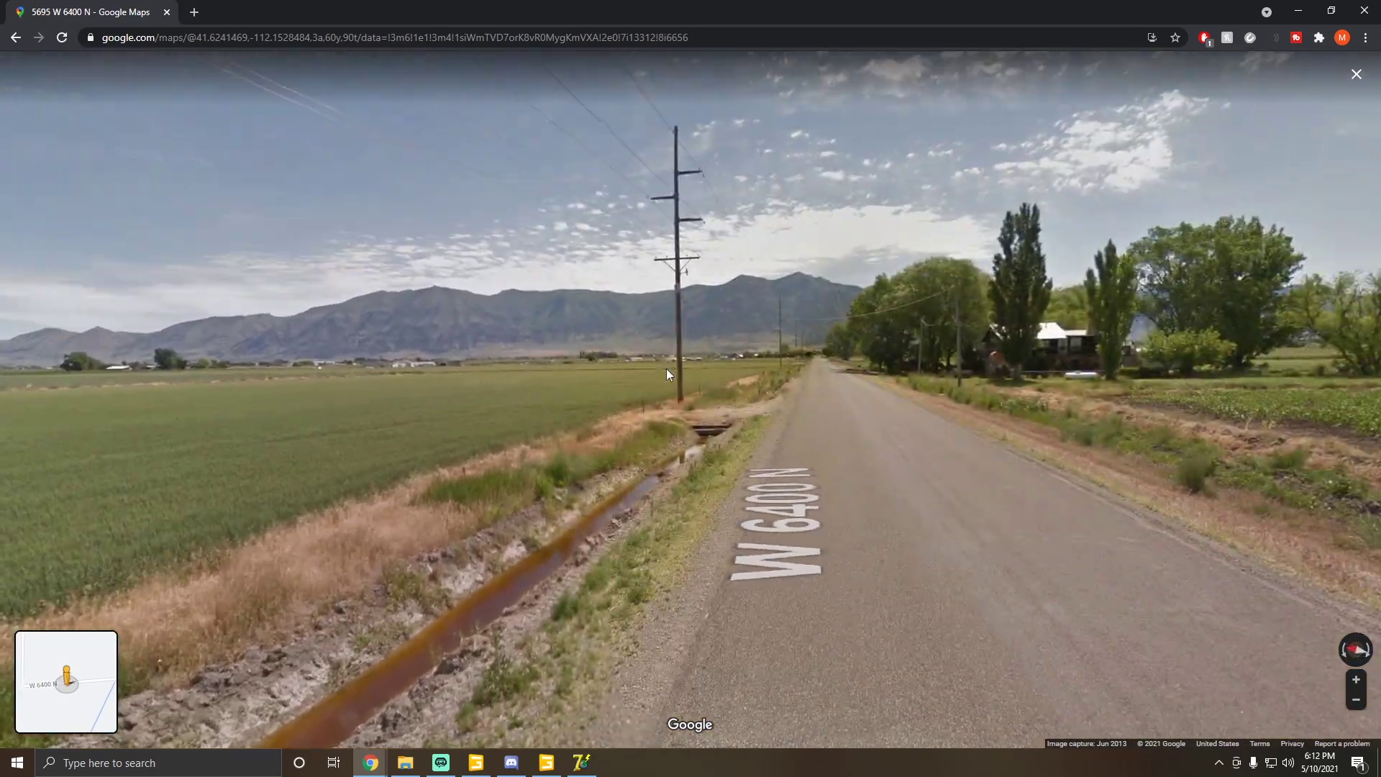
pyautogui.moveTo(666, 368); pyautogui.dragTo(1223, 323)
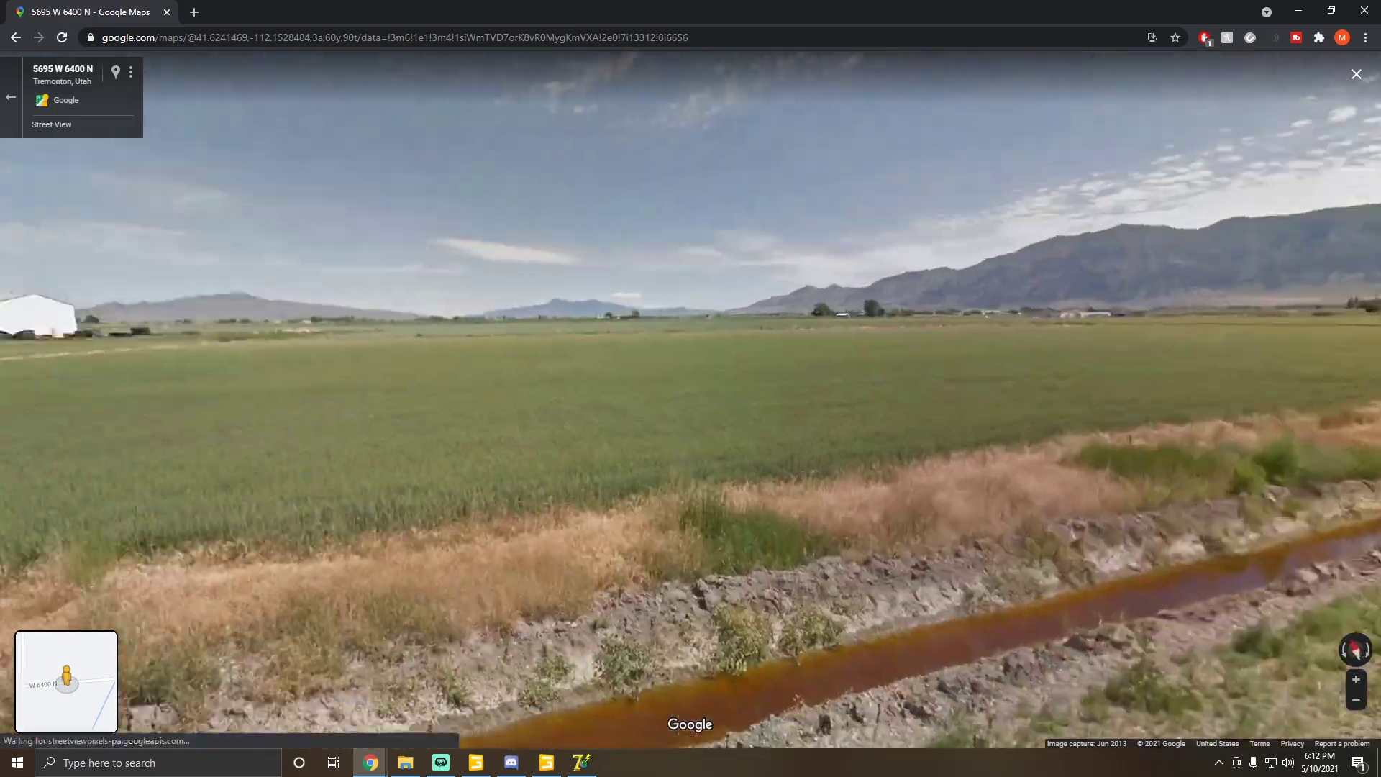
pyautogui.moveTo(345, 478); pyautogui.dragTo(993, 550)
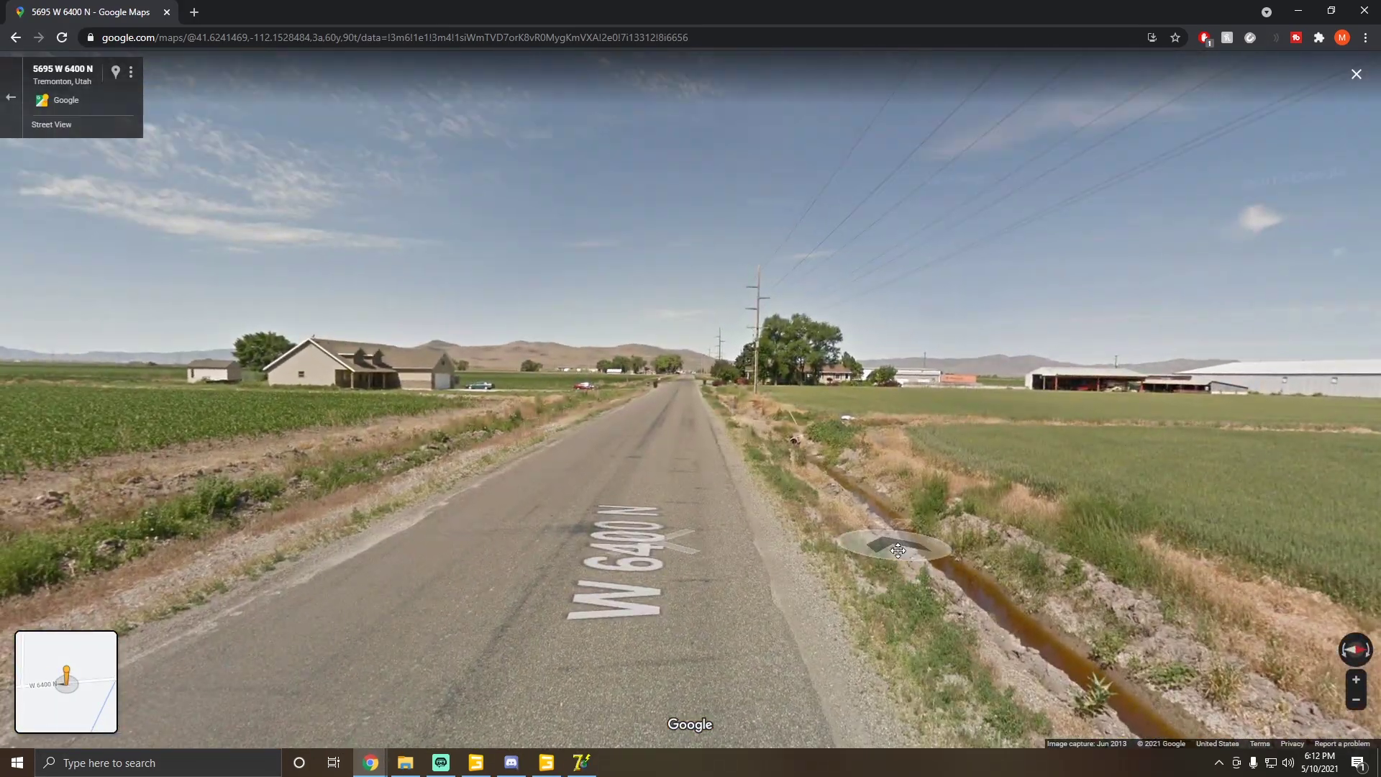
pyautogui.click(692, 373)
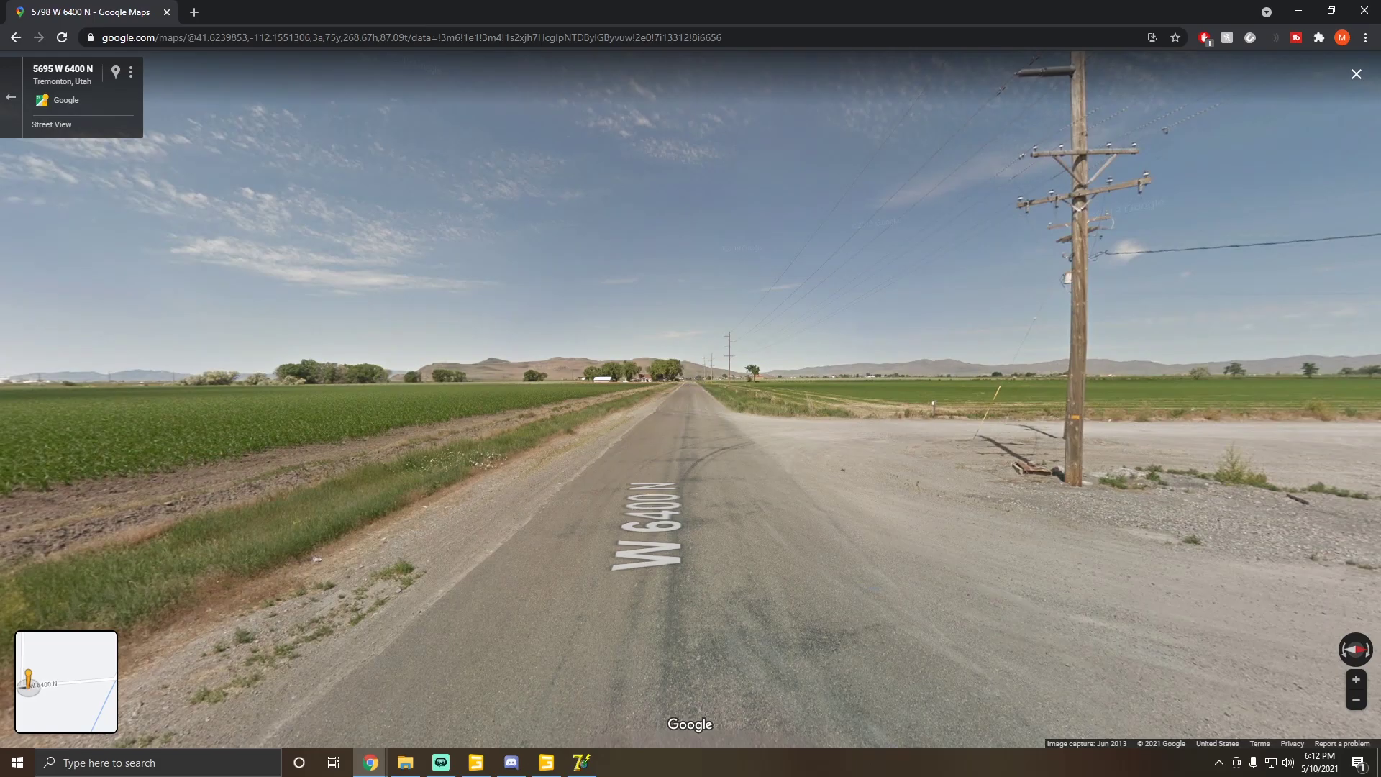
pyautogui.press('Up')
pyautogui.press('Up')
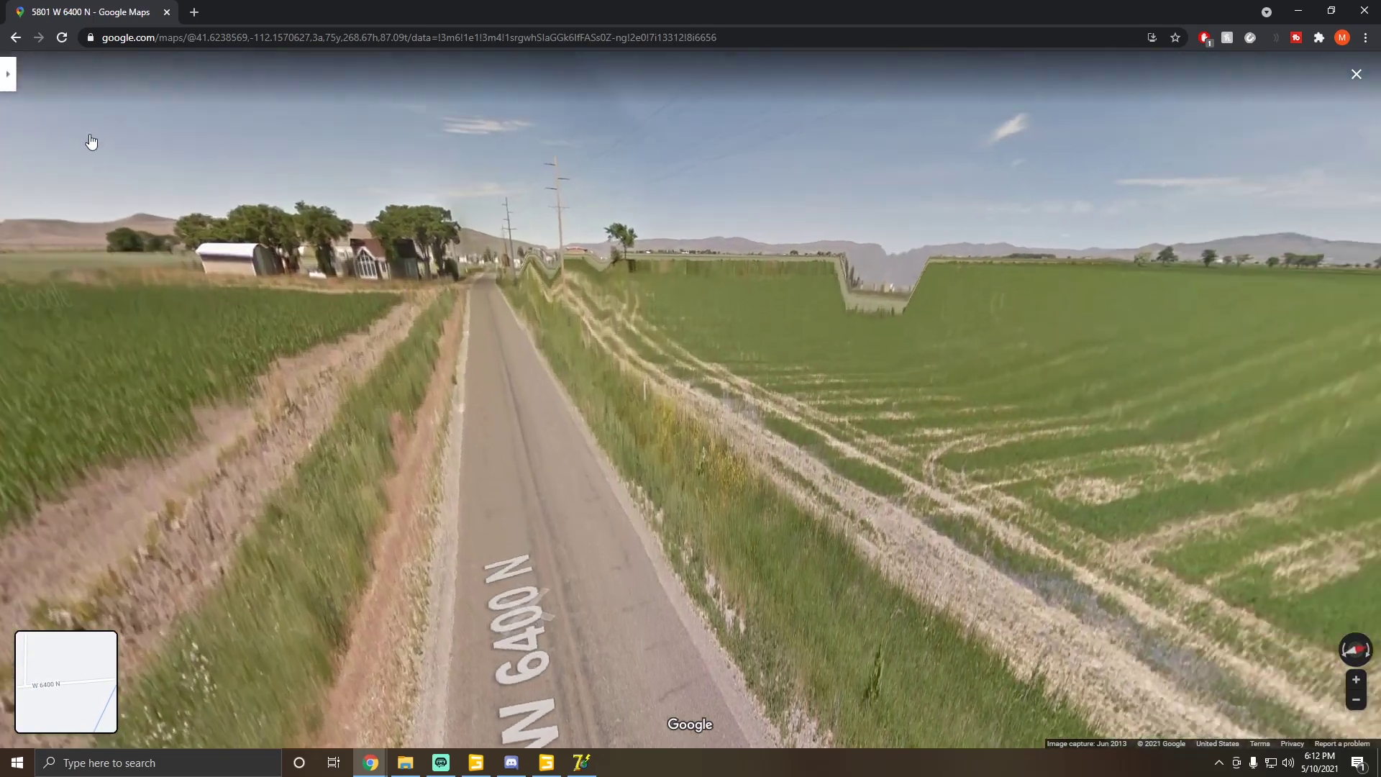
pyautogui.press('Escape')
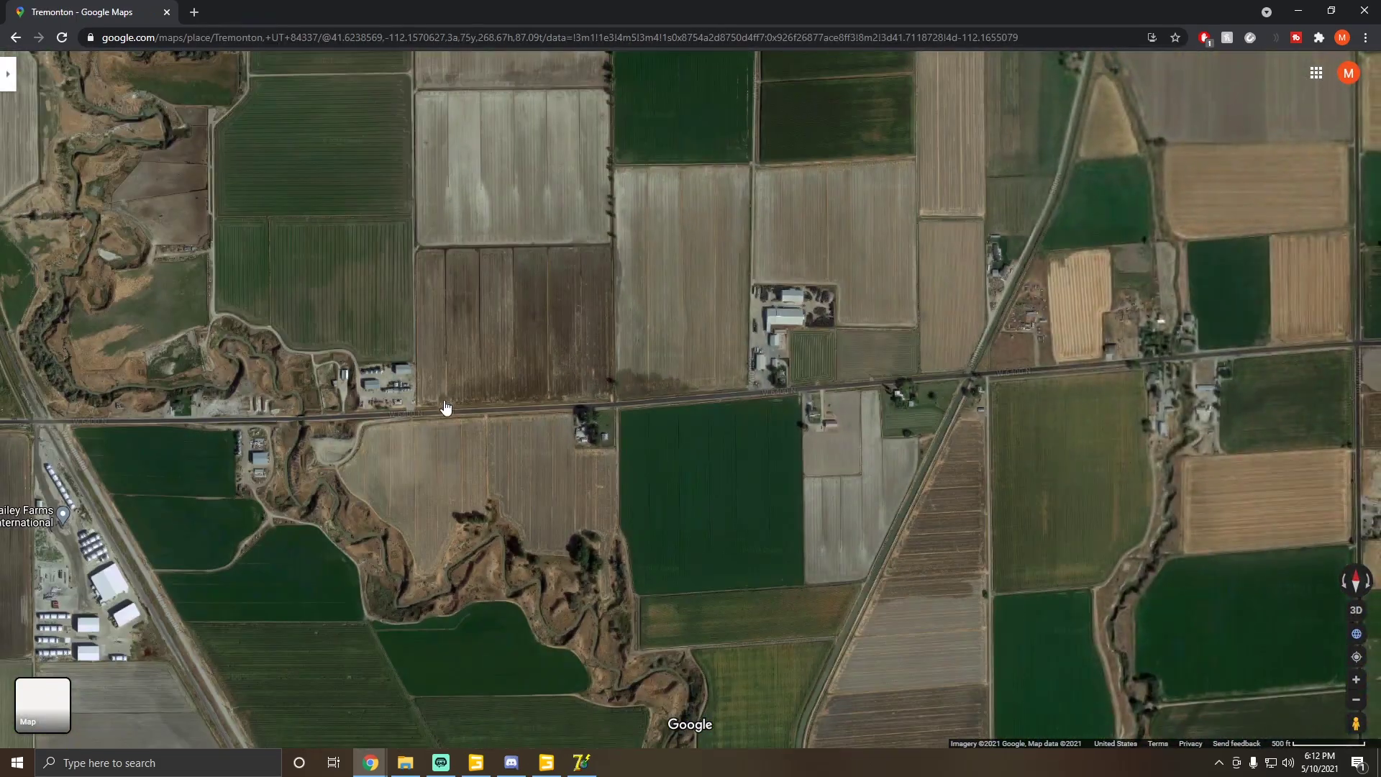
# Step: Open Street View farther along W 6400 N where it crosses the ravine, and examine the embankments and bridge
pyautogui.moveTo(446, 403); pyautogui.dragTo(813, 367)
pyautogui.scroll(5, 680, 411)
pyautogui.moveTo(1355, 724); pyautogui.dragTo(615, 281)
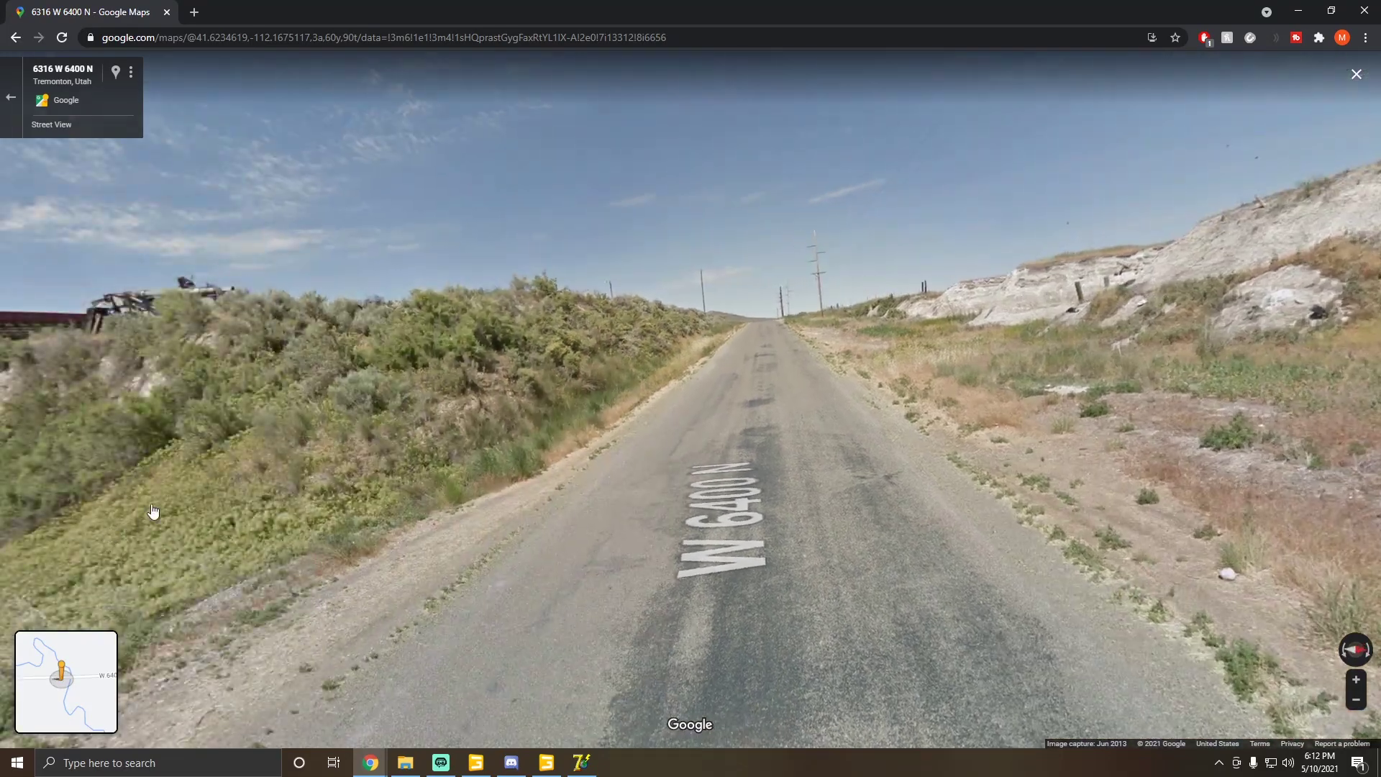
pyautogui.moveTo(154, 511); pyautogui.dragTo(721, 360)
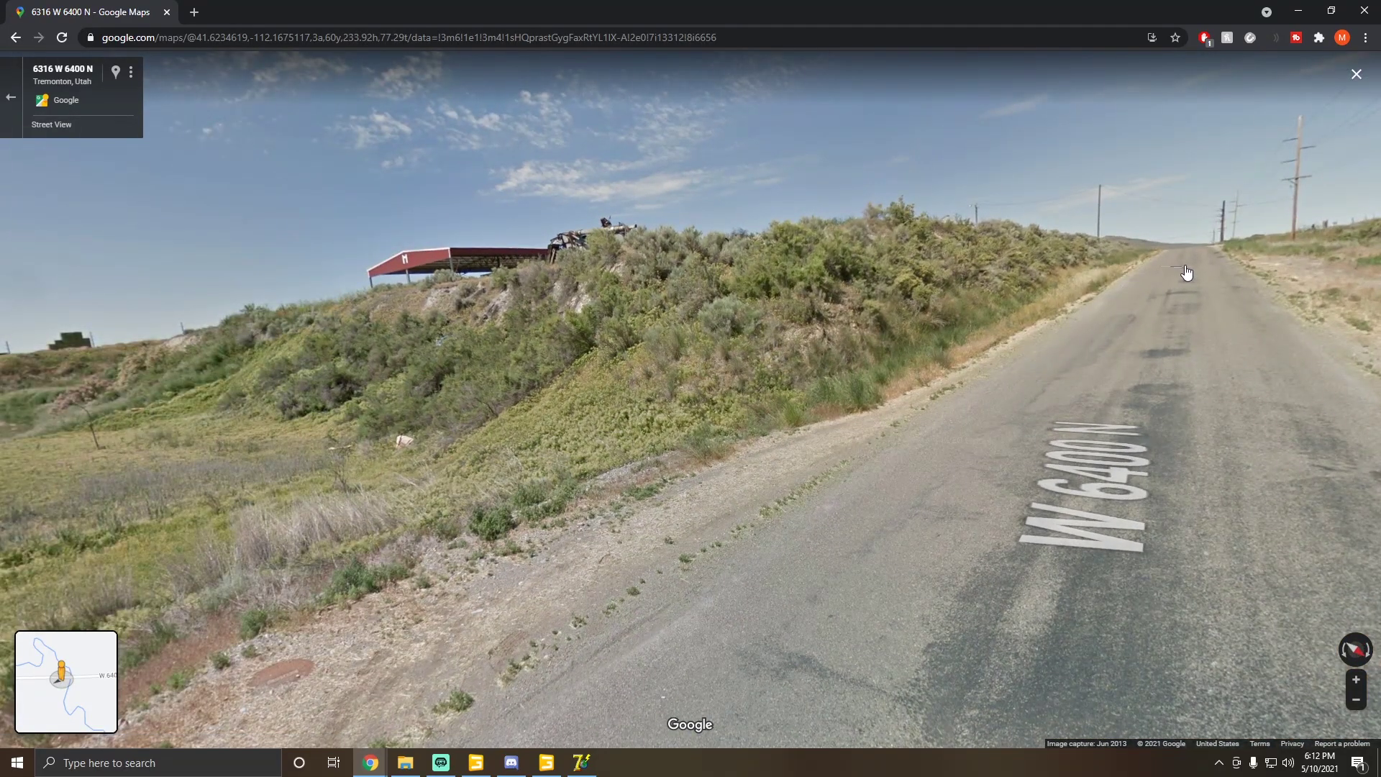
pyautogui.moveTo(560, 351); pyautogui.dragTo(791, 364)
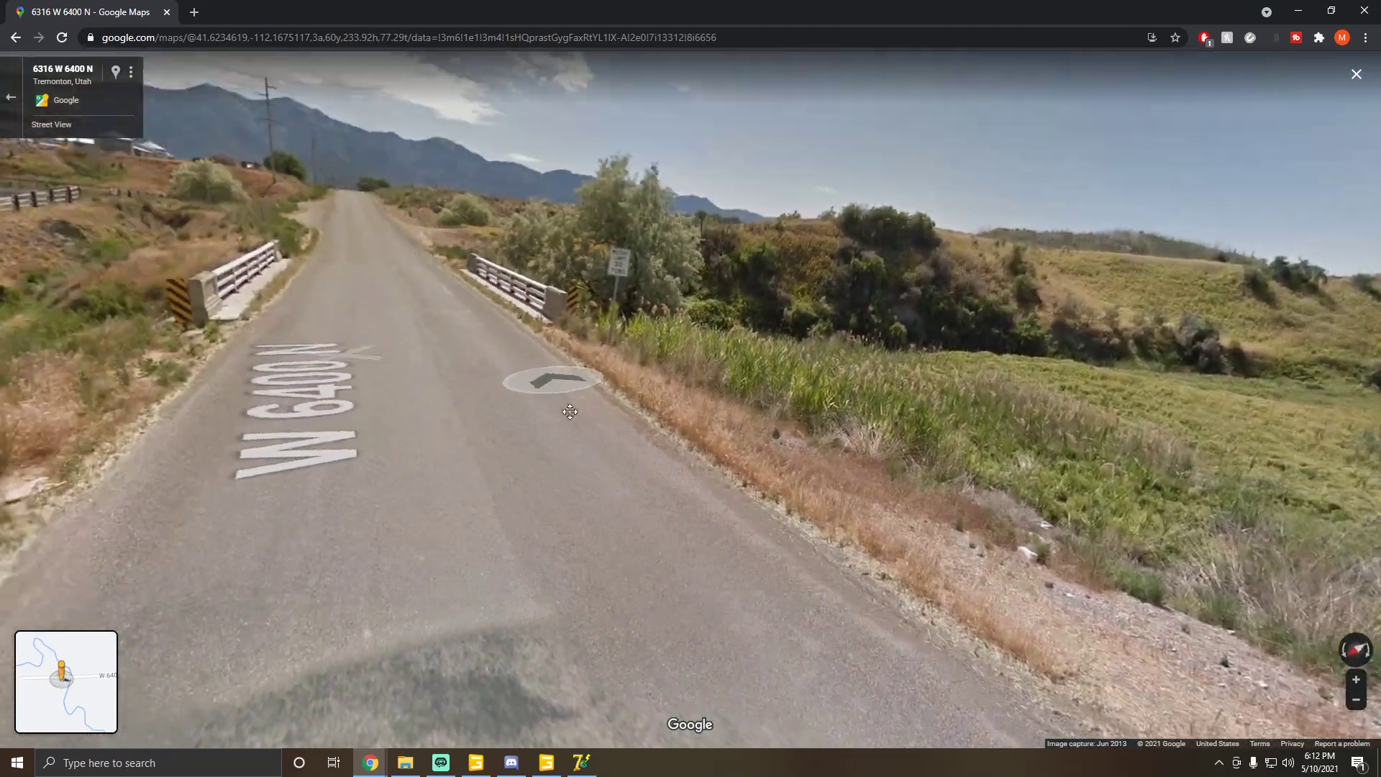
# Step: Switch back to mapDE.i3d, activate foliage painting, and go over the grass beside the post-lined road, reducing the brush radius to 4.5
pyautogui.click(545, 762)
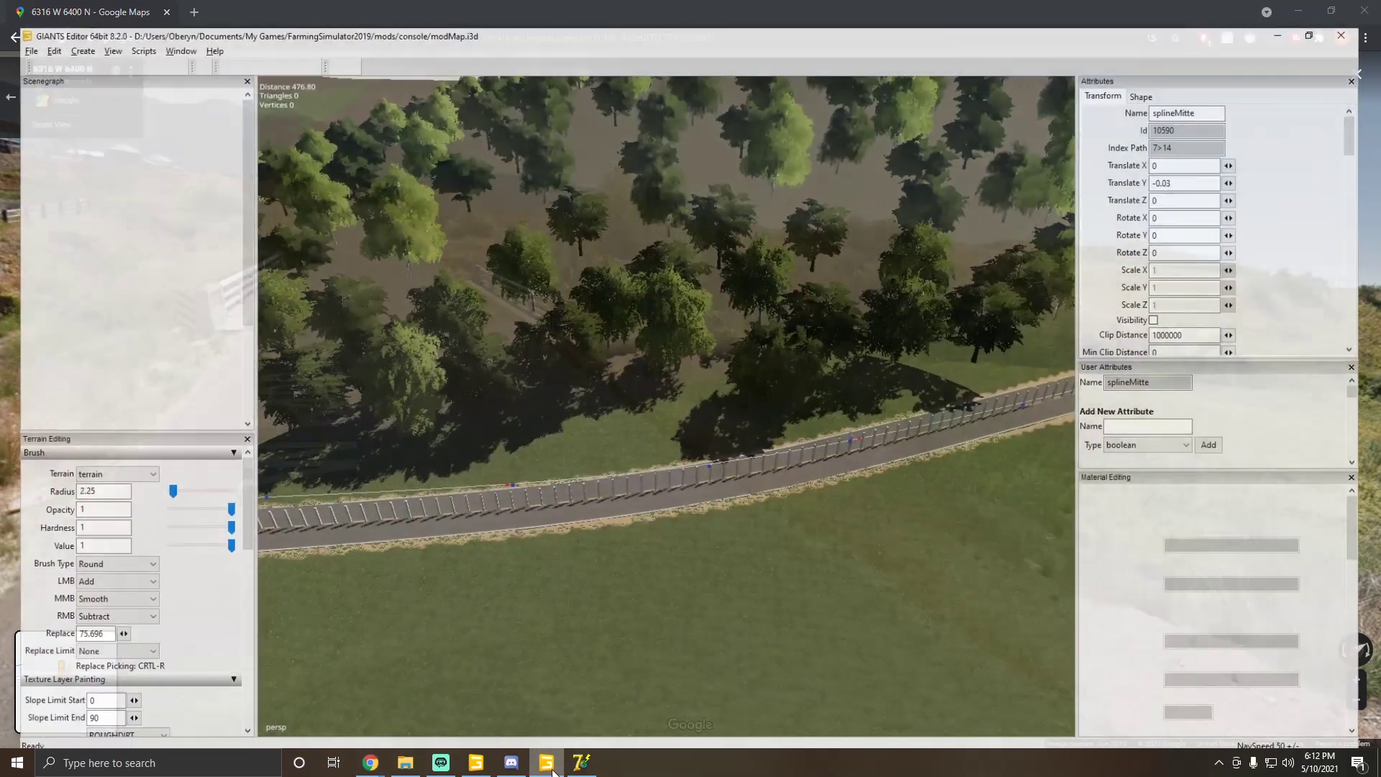
pyautogui.click(476, 761)
pyautogui.keyDown('alt'); pyautogui.moveTo(575, 432); pyautogui.dragTo(361, 227); pyautogui.keyUp('alt')
pyautogui.scroll(3, 551, 529)
pyautogui.click(297, 38)
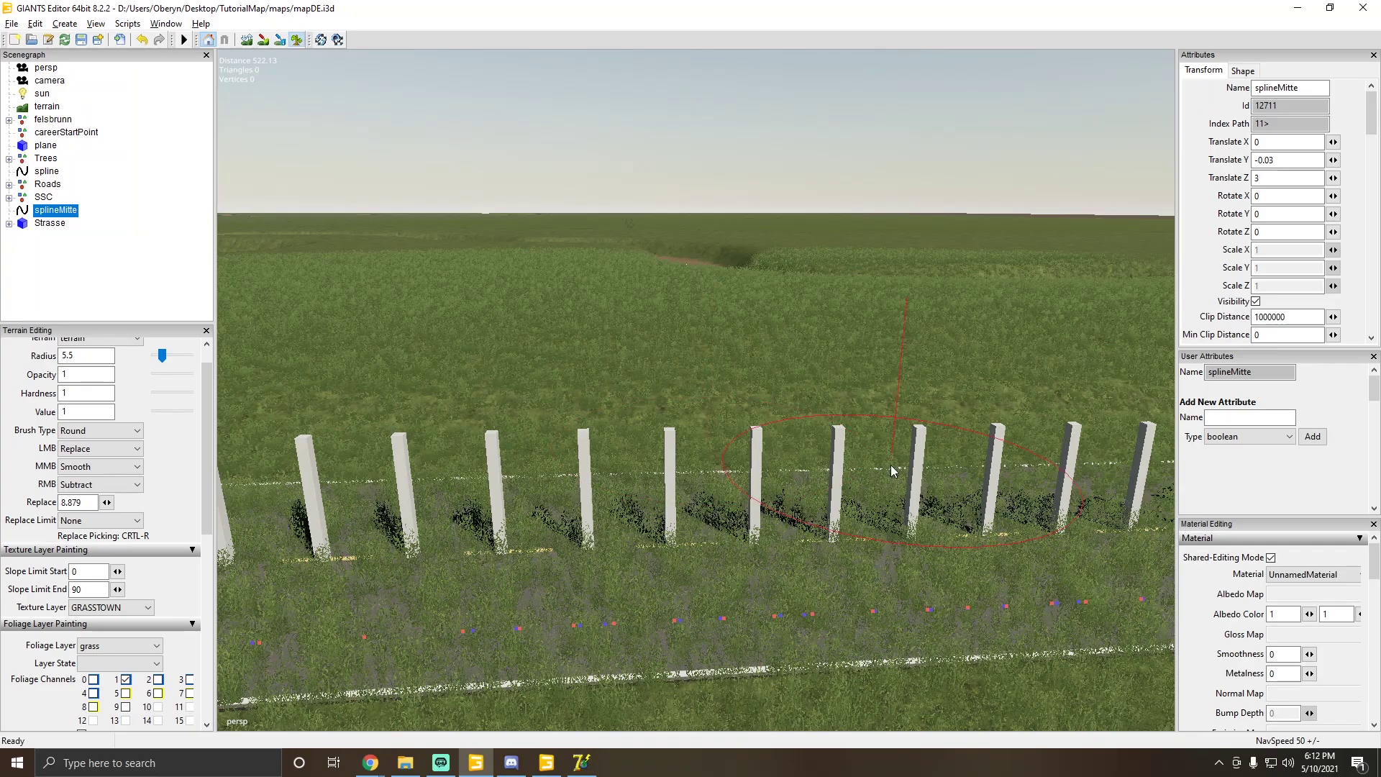
pyautogui.scroll(3, 513, 494)
pyautogui.scroll(3, 514, 494)
pyautogui.keyDown('alt'); pyautogui.moveTo(513, 494); pyautogui.dragTo(722, 476); pyautogui.keyUp('alt')
pyautogui.scroll(-3, 722, 476)
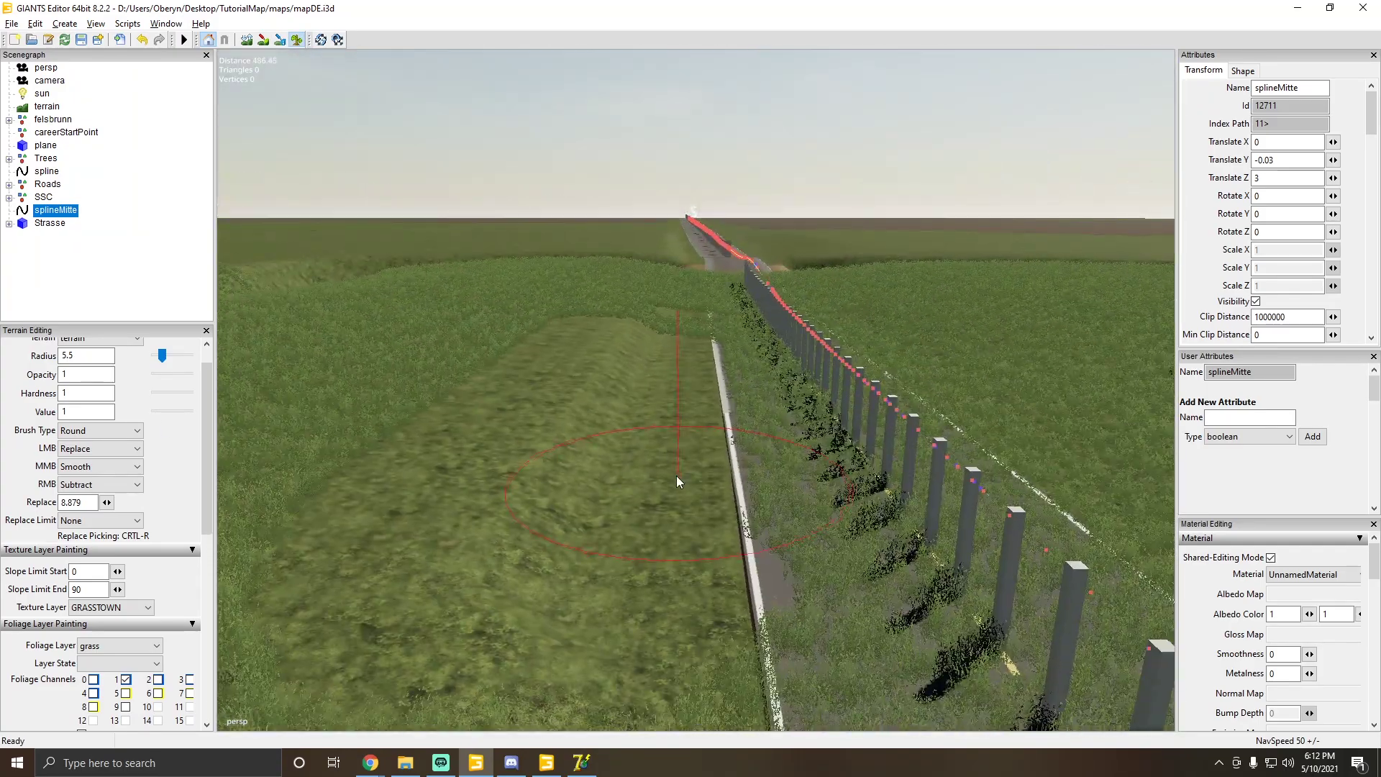
pyautogui.keyDown('alt'); pyautogui.moveTo(702, 309); pyautogui.dragTo(896, 459); pyautogui.keyUp('alt')
pyautogui.scroll(-3, 896, 458)
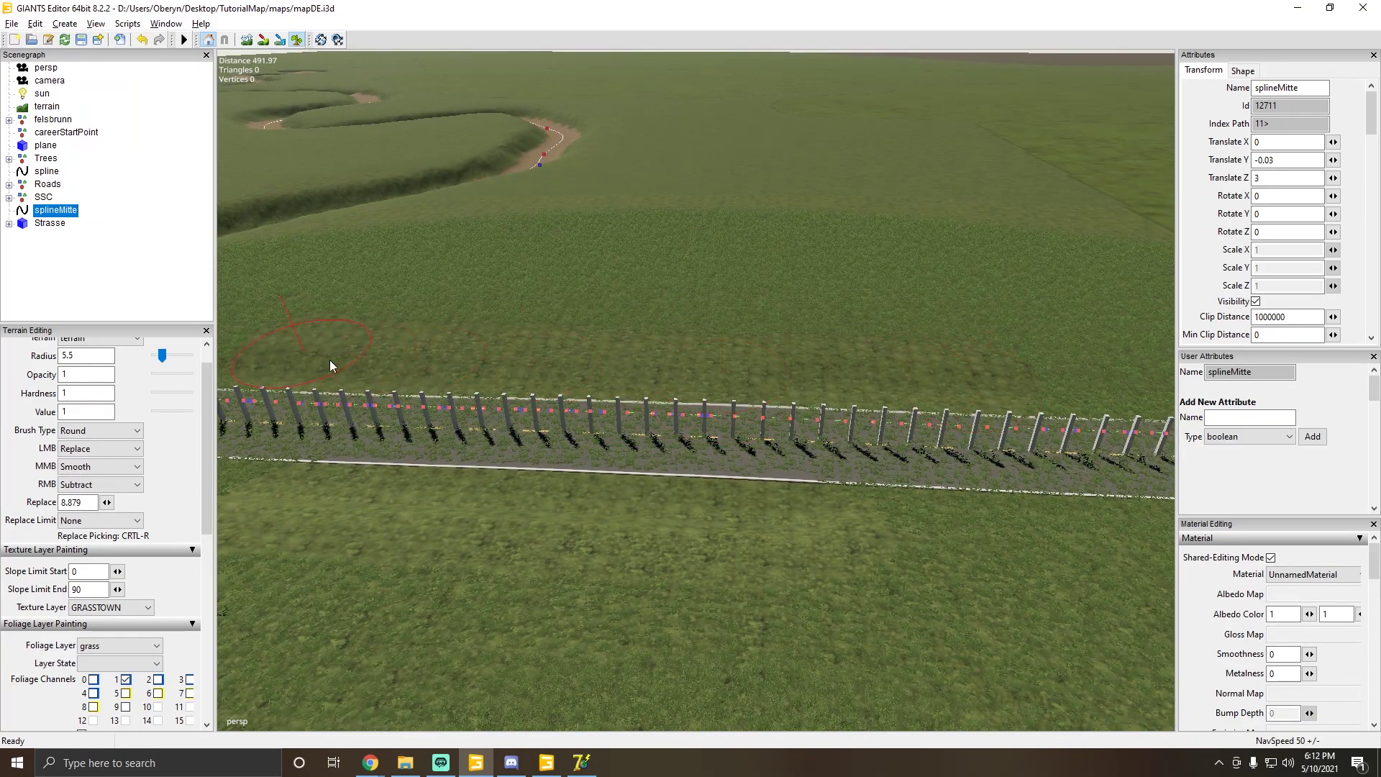
pyautogui.scroll(3, 329, 359)
pyautogui.keyDown('alt'); pyautogui.moveTo(534, 357); pyautogui.dragTo(770, 310); pyautogui.keyUp('alt')
pyautogui.scroll(-3, 770, 309)
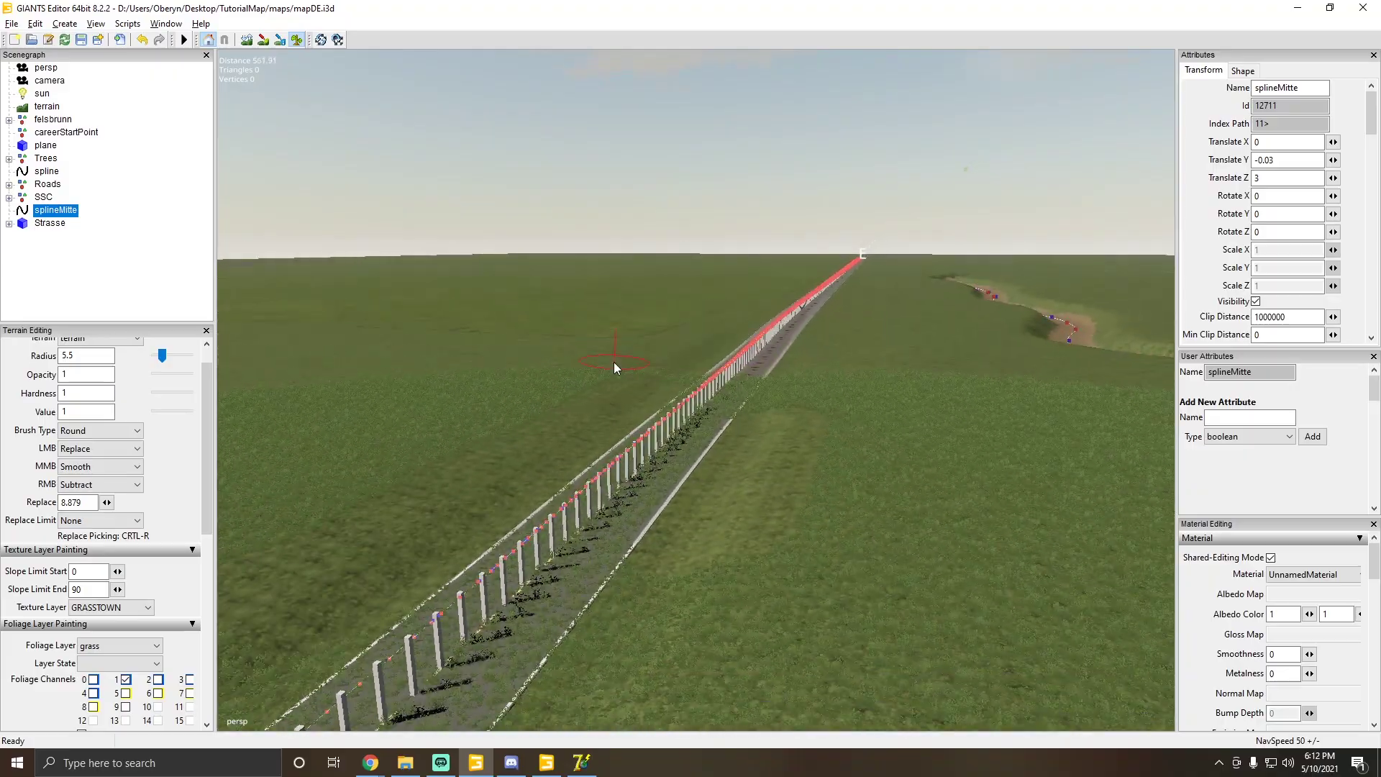
pyautogui.keyDown('alt'); pyautogui.moveTo(615, 362); pyautogui.dragTo(857, 392); pyautogui.keyUp('alt')
pyautogui.scroll(-3, 857, 392)
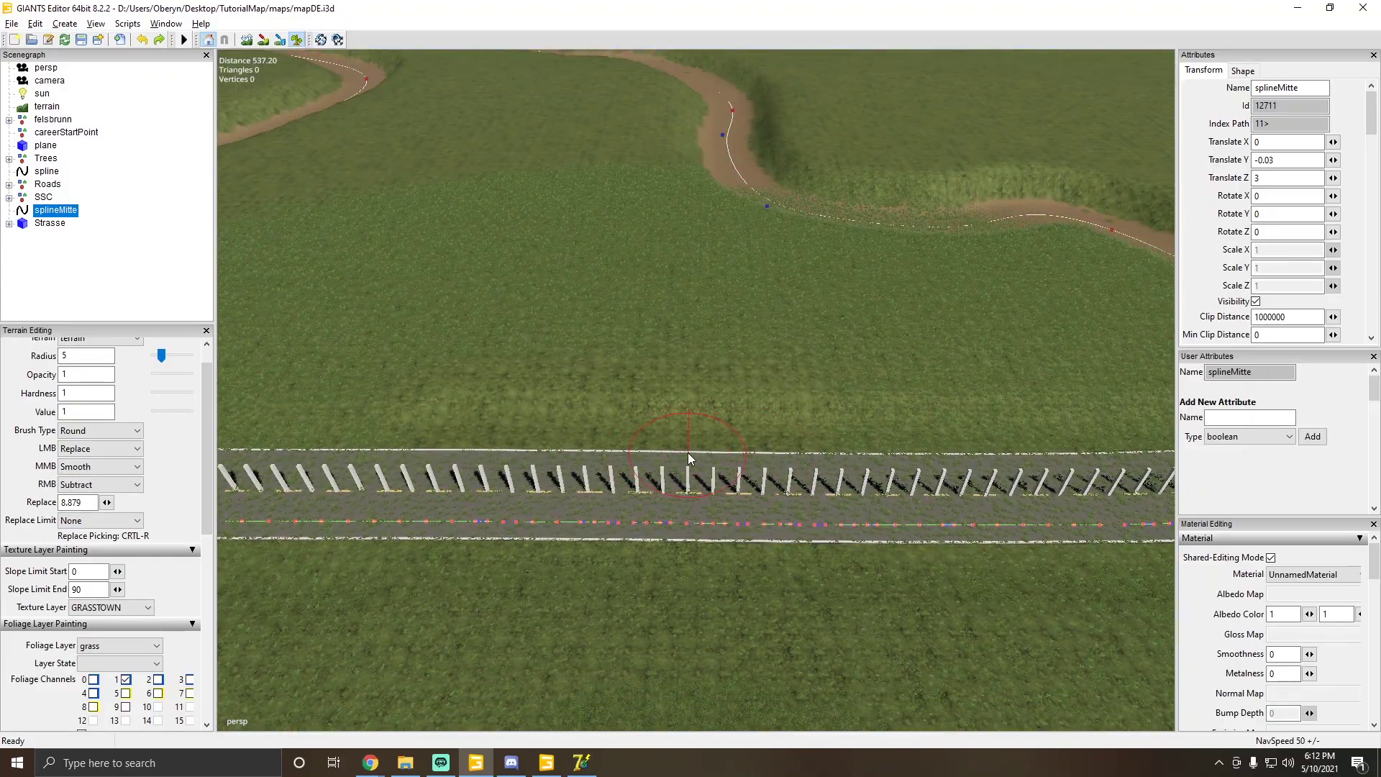
pyautogui.keyDown('ctrl'); pyautogui.scroll(-1, 687, 452); pyautogui.keyUp('ctrl')
# Step: At the buried gap in the road near the intersection, set the brush's Opacity, Hardness and Value to 0.1 and its Radius to 7.25
pyautogui.moveTo(676, 449)
pyautogui.keyDown('alt'); pyautogui.mouseDown()
pyautogui.moveTo(658, 353)
pyautogui.moveTo(689, 261)
pyautogui.moveTo(411, 366)
pyautogui.mouseUp(); pyautogui.keyUp('alt')
pyautogui.keyDown('alt'); pyautogui.moveTo(278, 79); pyautogui.dragTo(744, 369); pyautogui.keyUp('alt')
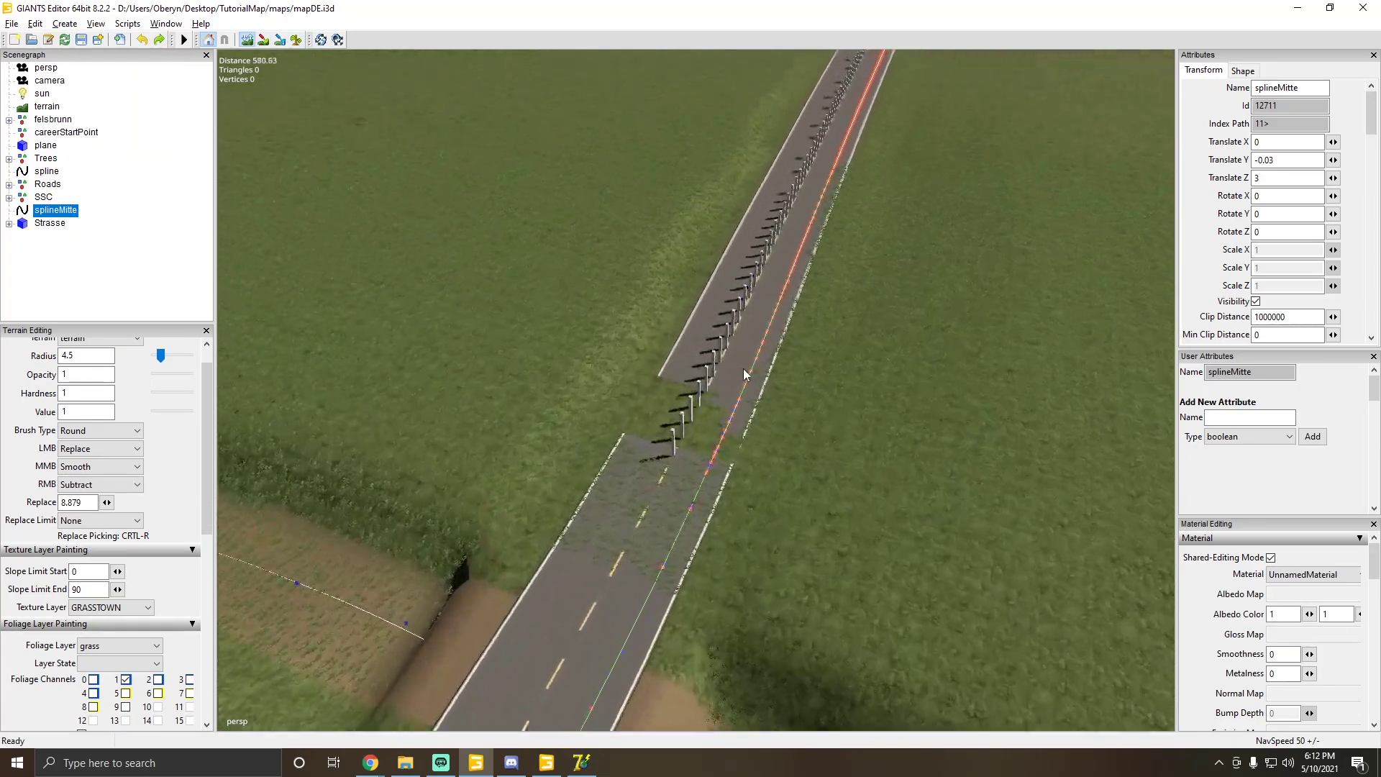
pyautogui.scroll(6, 671, 421)
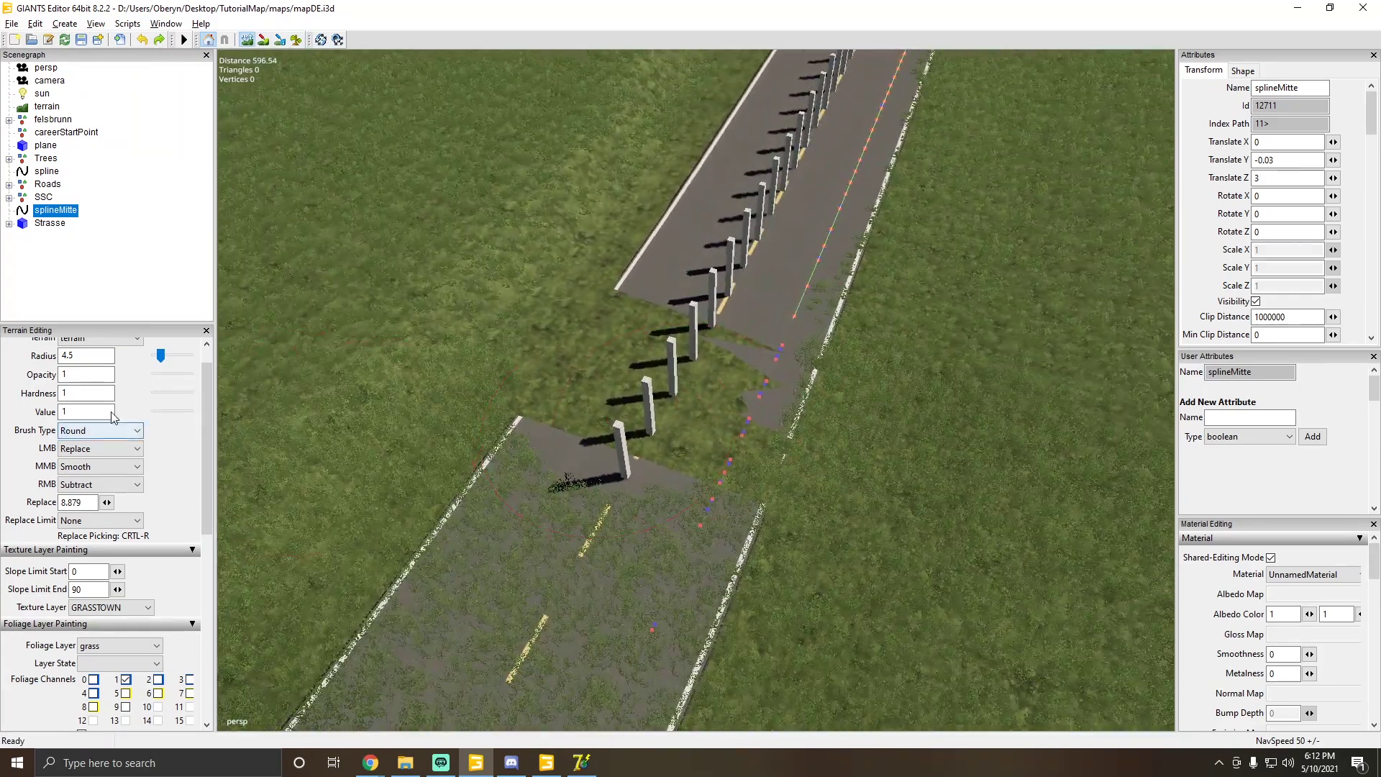
pyautogui.click(63, 374)
pyautogui.write('/')
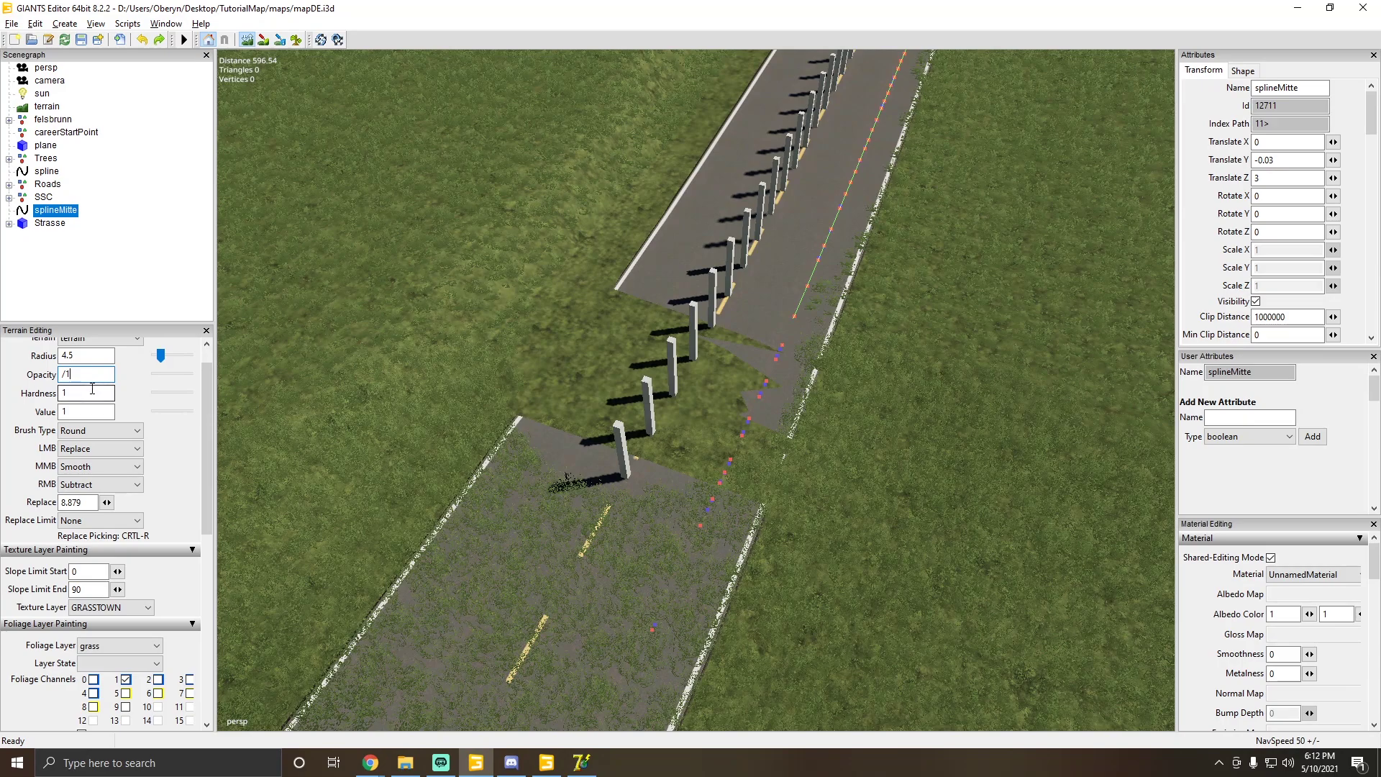
pyautogui.press('Delete')
pyautogui.write('1')
pyautogui.press('Tab')
pyautogui.write('.1')
pyautogui.press('Tab')
pyautogui.write('.1')
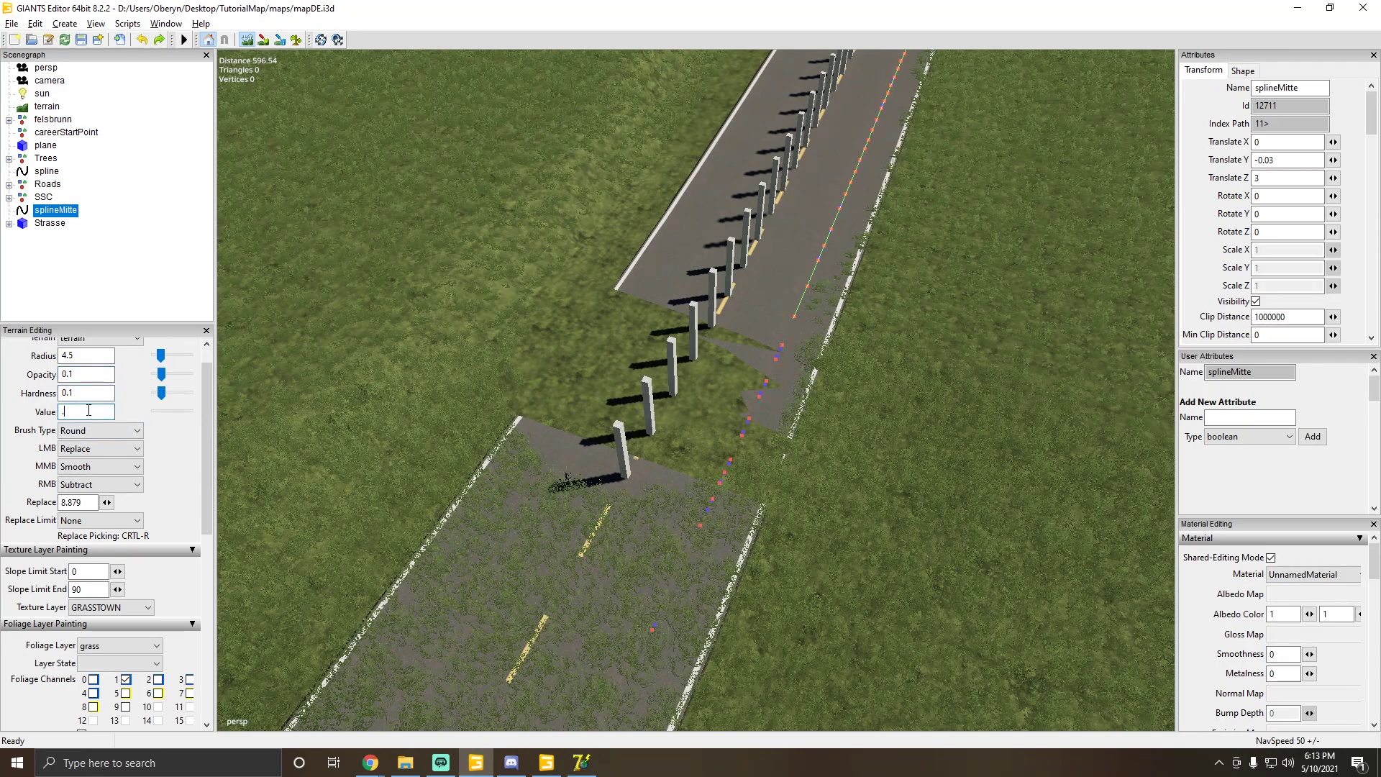
pyautogui.keyDown('ctrl'); pyautogui.scroll(4, 395, 204); pyautogui.keyUp('ctrl')
# Step: Sculpt the terrain covering the gap in the road down below the road surface, using brush radii of 6.5 and 7.25
pyautogui.scroll(5, 692, 400)
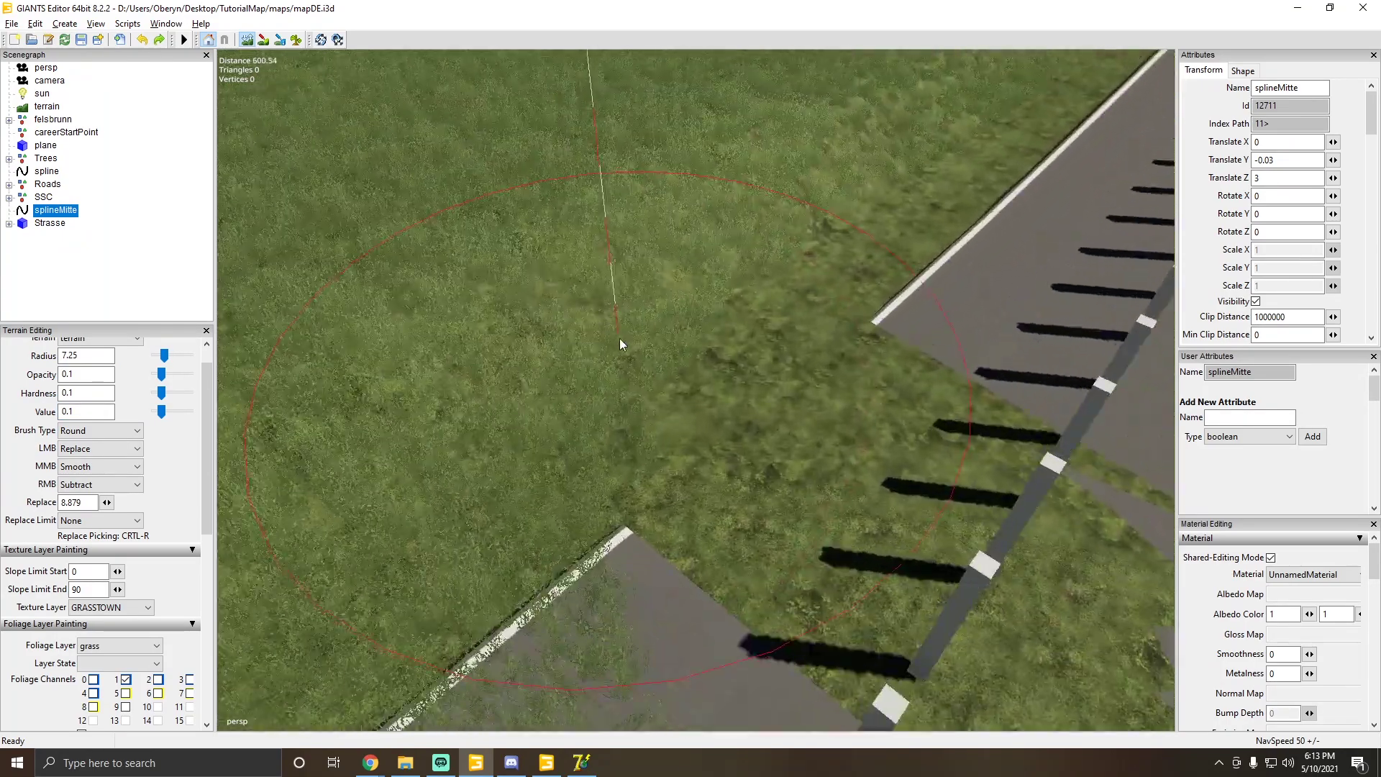
pyautogui.scroll(-5, 619, 338)
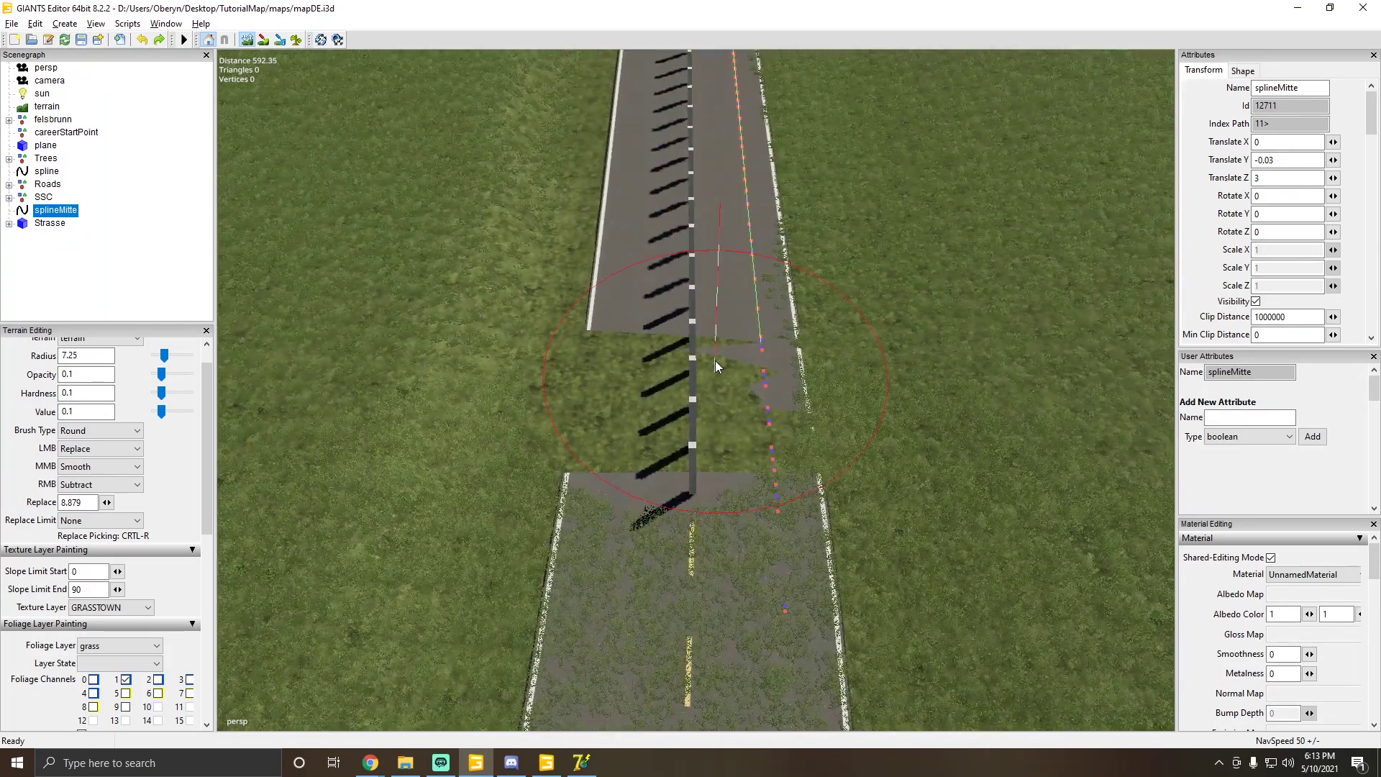
pyautogui.keyDown('ctrl'); pyautogui.scroll(-6, 686, 402); pyautogui.keyUp('ctrl')
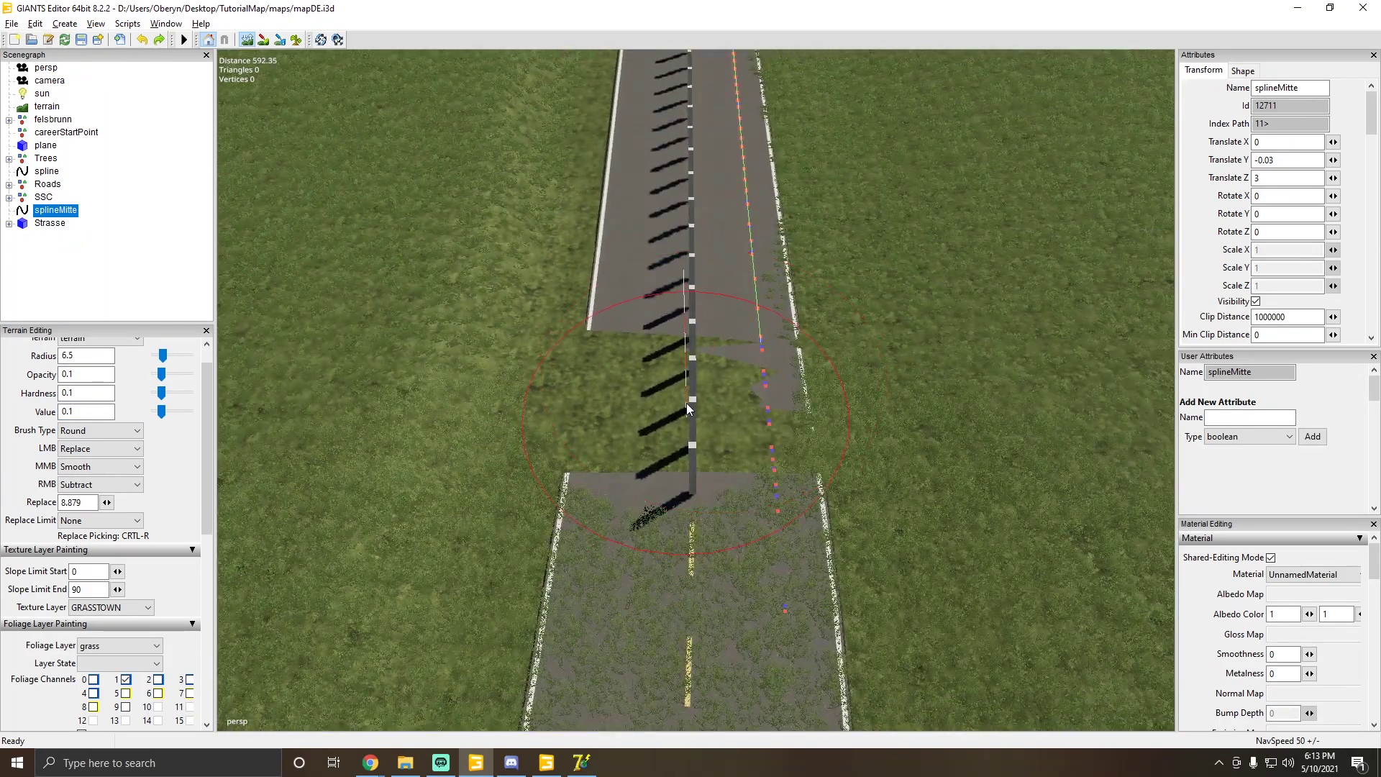
pyautogui.click(247, 39)
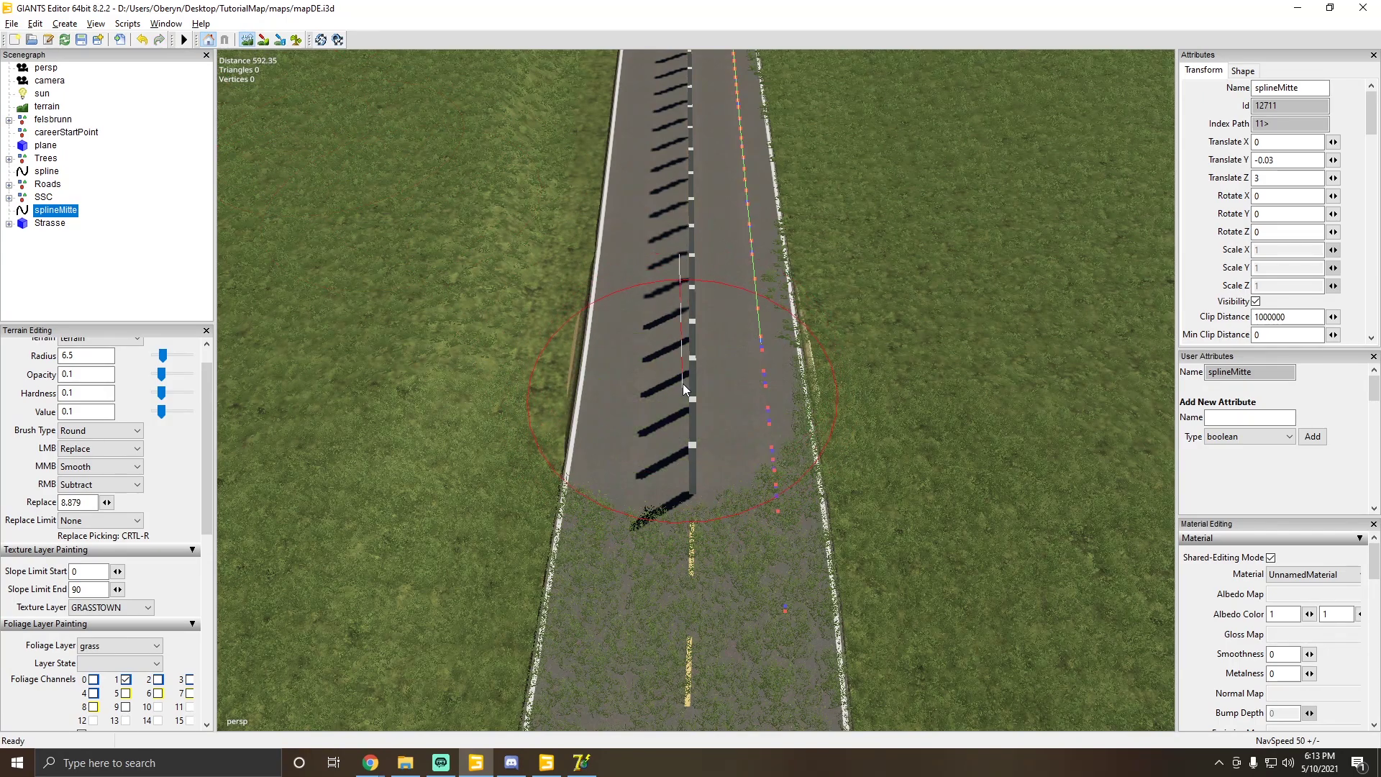
pyautogui.moveTo(683, 369)
pyautogui.mouseDown()
pyautogui.moveTo(689, 403)
pyautogui.moveTo(693, 381)
pyautogui.mouseUp()
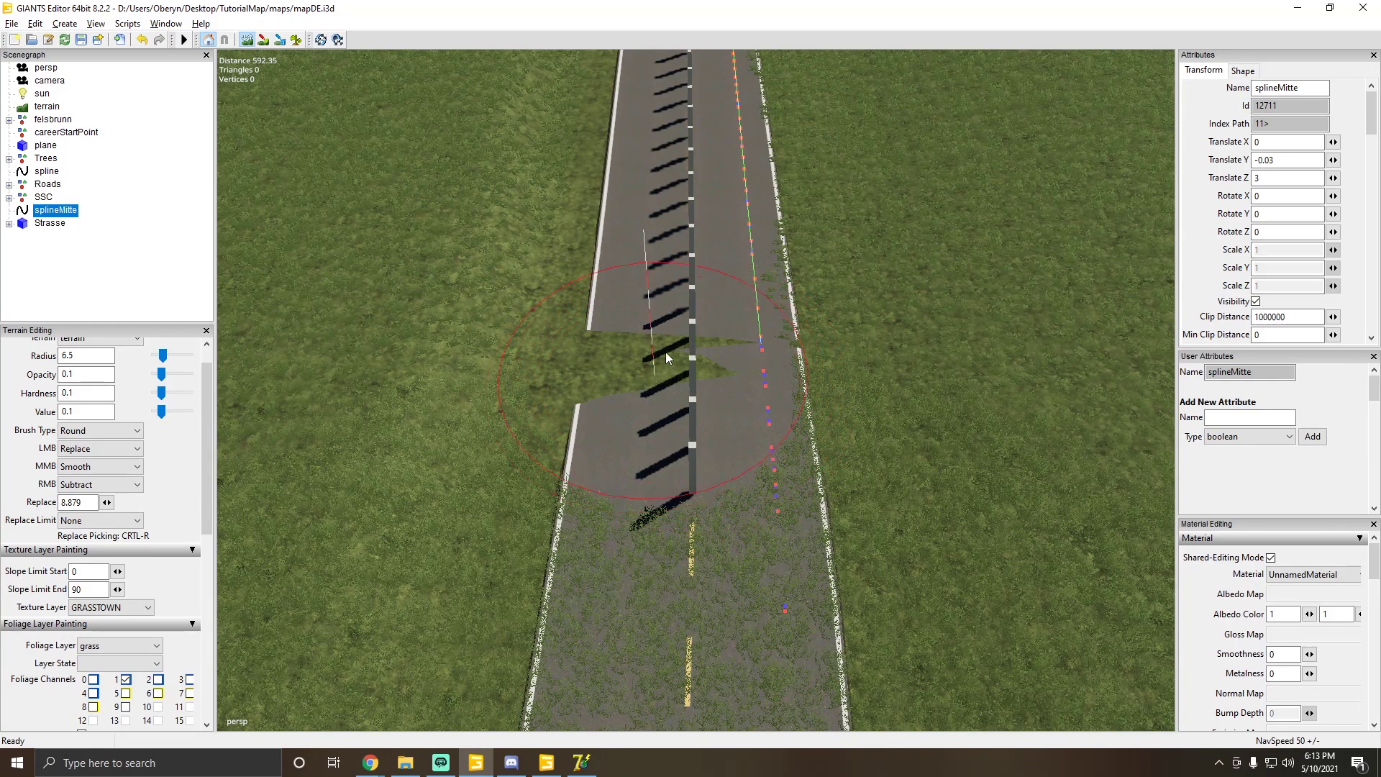
pyautogui.keyDown('ctrl'); pyautogui.scroll(3, 666, 356); pyautogui.keyUp('ctrl')
pyautogui.click(667, 356)
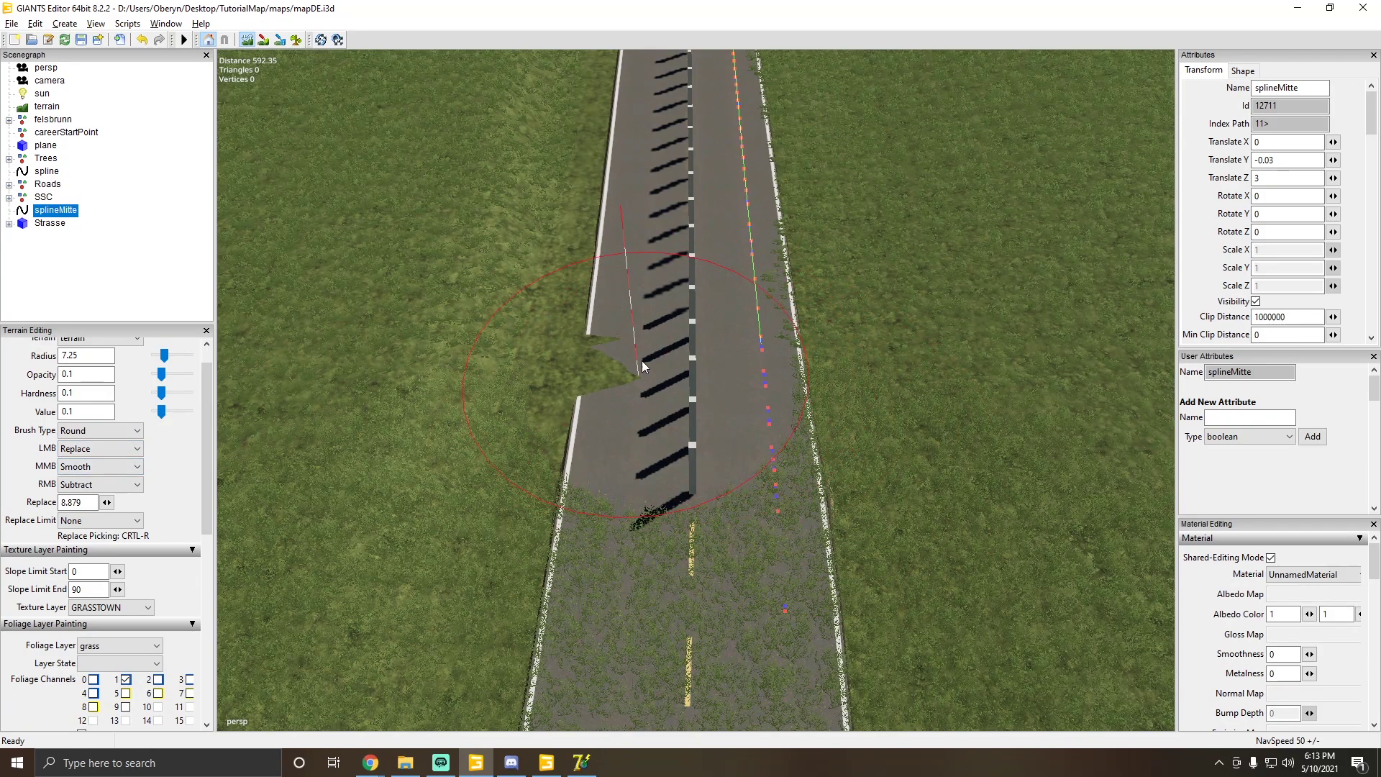
pyautogui.moveTo(659, 370); pyautogui.dragTo(659, 371)
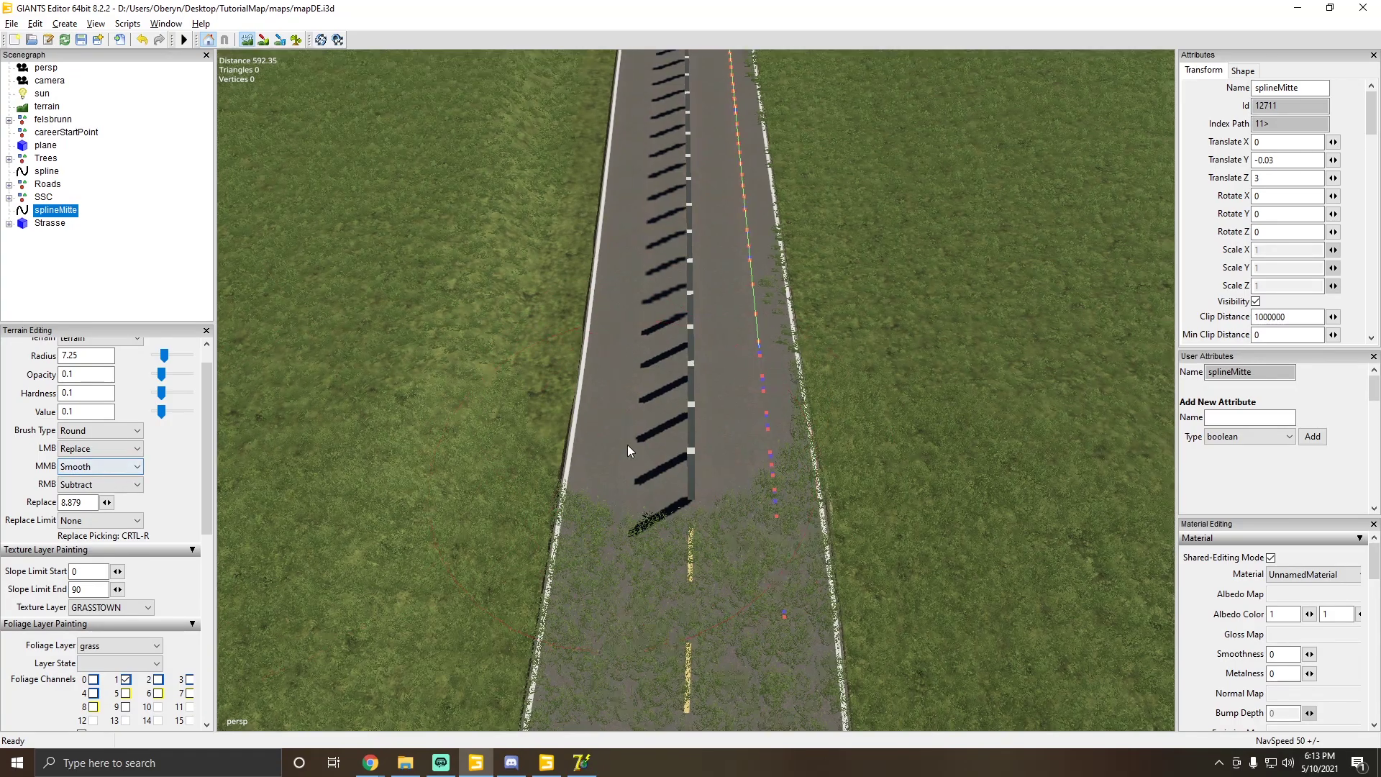
# Step: Examine the fit between road and terrain from the repaired gap along the rest of the road
pyautogui.keyDown('alt'); pyautogui.moveTo(627, 444); pyautogui.dragTo(630, 381); pyautogui.keyUp('alt')
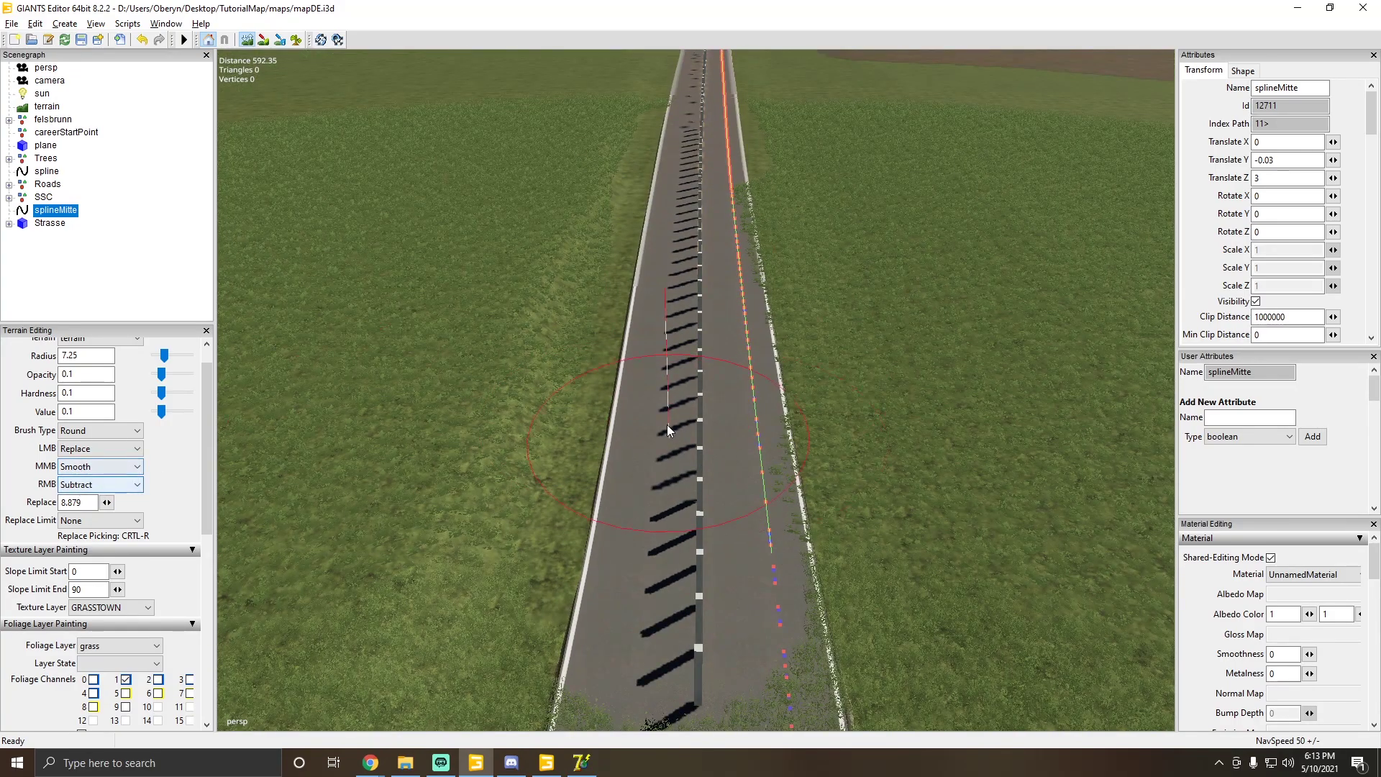
pyautogui.keyDown('alt'); pyautogui.moveTo(667, 425); pyautogui.dragTo(668, 536); pyautogui.keyUp('alt')
pyautogui.scroll(5, 848, 317)
pyautogui.scroll(6, 688, 489)
pyautogui.keyDown('alt'); pyautogui.moveTo(740, 433); pyautogui.dragTo(673, 288); pyautogui.keyUp('alt')
pyautogui.scroll(4, 891, 395)
pyautogui.scroll(3, 535, 338)
pyautogui.scroll(6, 673, 288)
pyautogui.scroll(4, 631, 320)
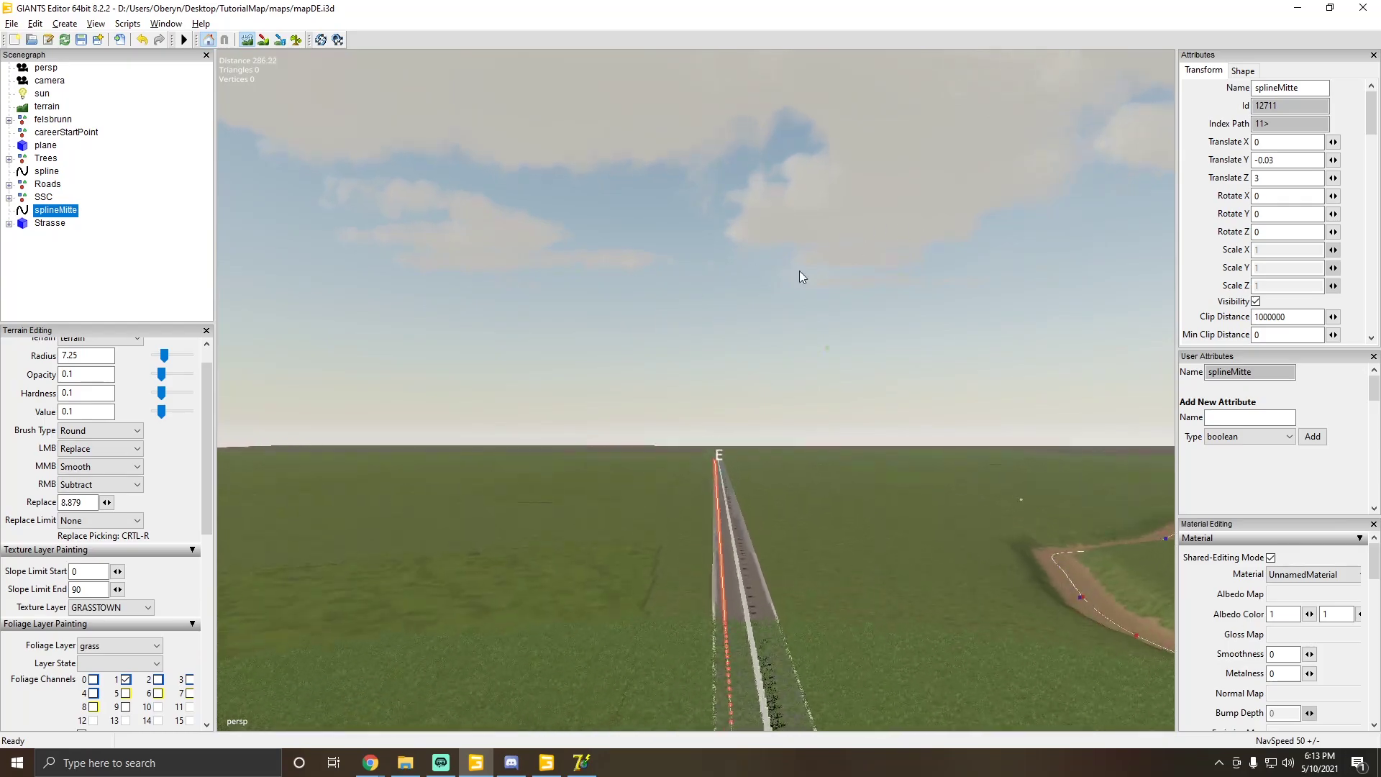
# Step: Turn off terrain sculpting and deselect splineMitte, looking over the post-lined road from its intersection end to the dirt track crossing
pyautogui.keyDown('alt'); pyautogui.moveTo(800, 270); pyautogui.dragTo(880, 295); pyautogui.keyUp('alt')
pyautogui.scroll(4, 663, 412)
pyautogui.keyDown('alt'); pyautogui.moveTo(663, 412); pyautogui.dragTo(644, 536); pyautogui.keyUp('alt')
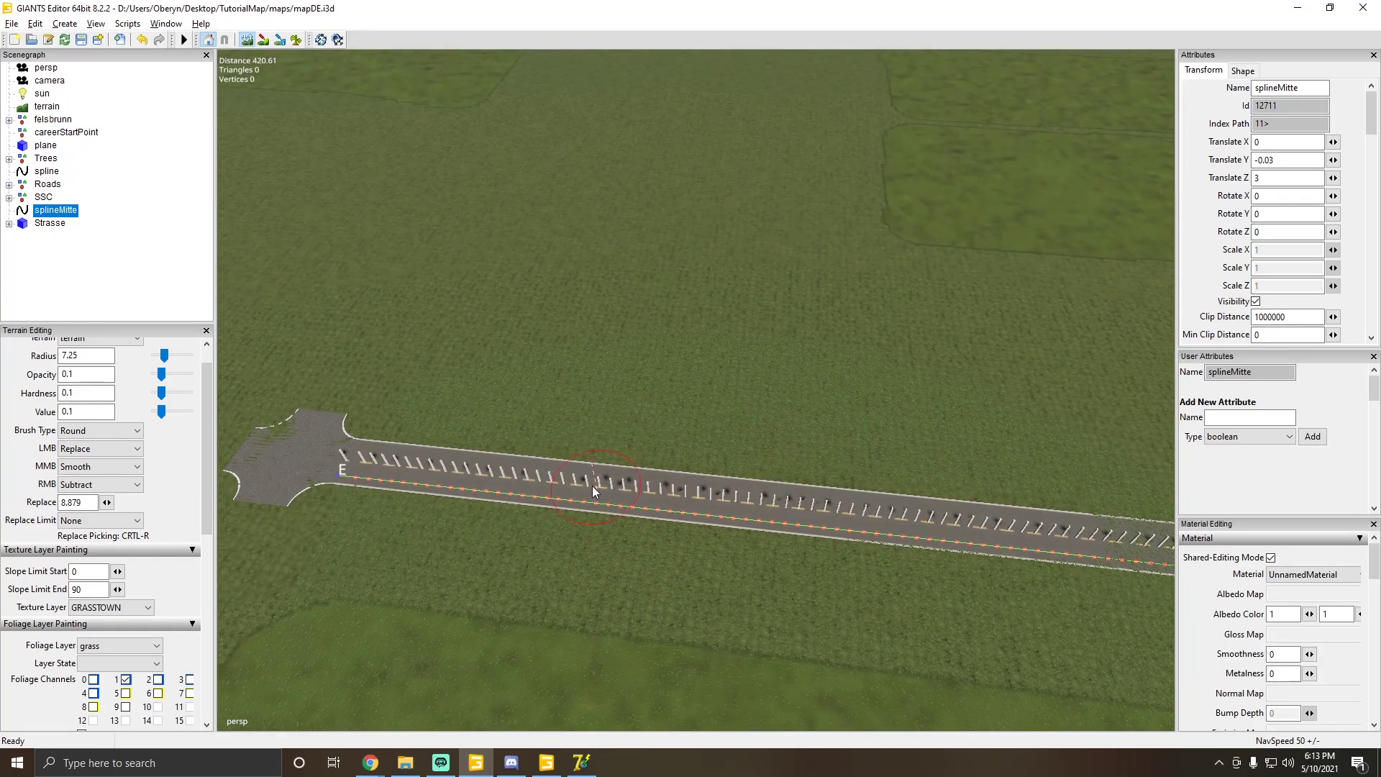
pyautogui.keyDown('alt'); pyautogui.moveTo(592, 486); pyautogui.dragTo(617, 550); pyautogui.keyUp('alt')
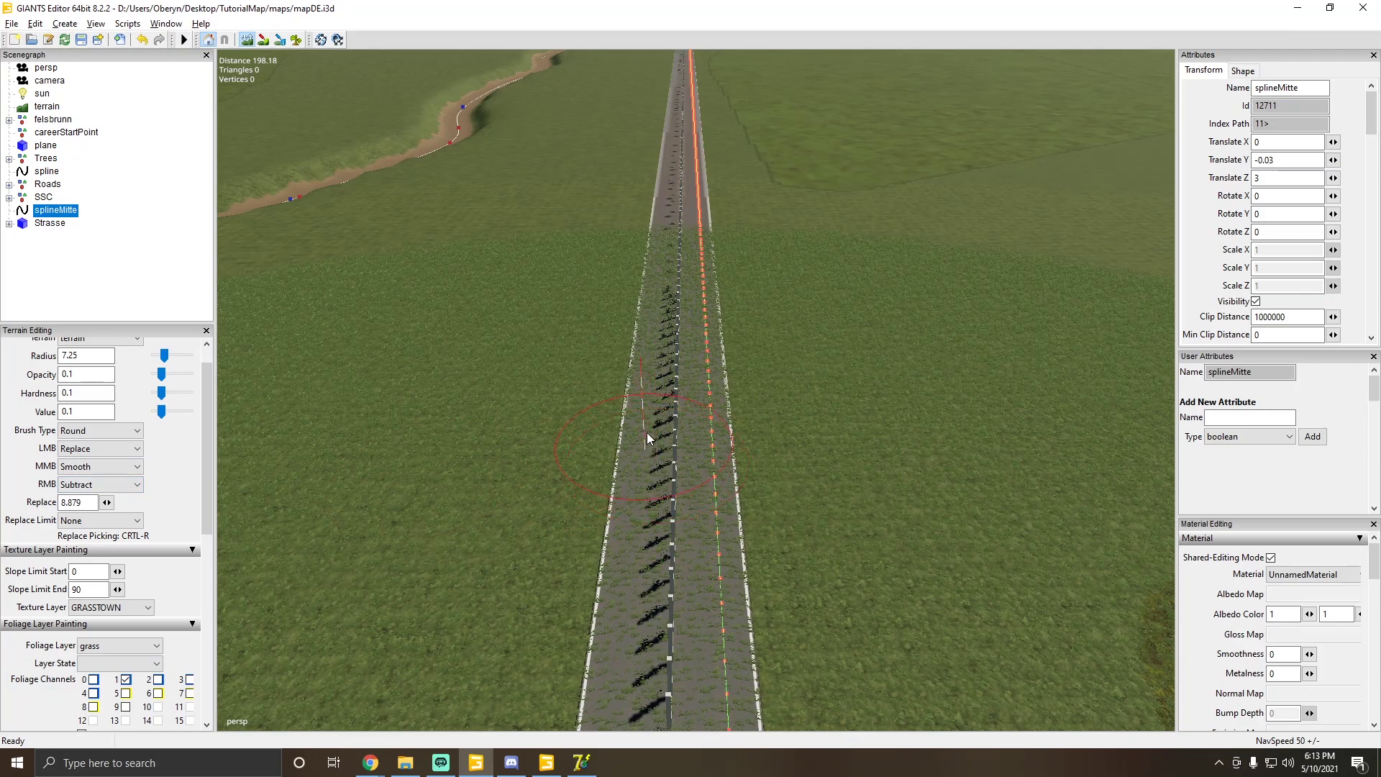
pyautogui.keyDown('alt'); pyautogui.moveTo(646, 433); pyautogui.dragTo(750, 332); pyautogui.keyUp('alt')
pyautogui.keyDown('alt'); pyautogui.moveTo(749, 332); pyautogui.dragTo(159, 110, button='right'); pyautogui.keyUp('alt')
pyautogui.click(248, 44)
pyautogui.moveTo(439, 327)
pyautogui.keyDown('alt'); pyautogui.mouseDown()
pyautogui.moveTo(611, 328)
pyautogui.moveTo(806, 254)
pyautogui.mouseUp(); pyautogui.keyUp('alt')
pyautogui.moveTo(806, 253)
pyautogui.keyDown('alt'); pyautogui.mouseDown(button='right')
pyautogui.moveTo(433, 348)
pyautogui.moveTo(362, 442)
pyautogui.mouseUp(button='right'); pyautogui.keyUp('alt')
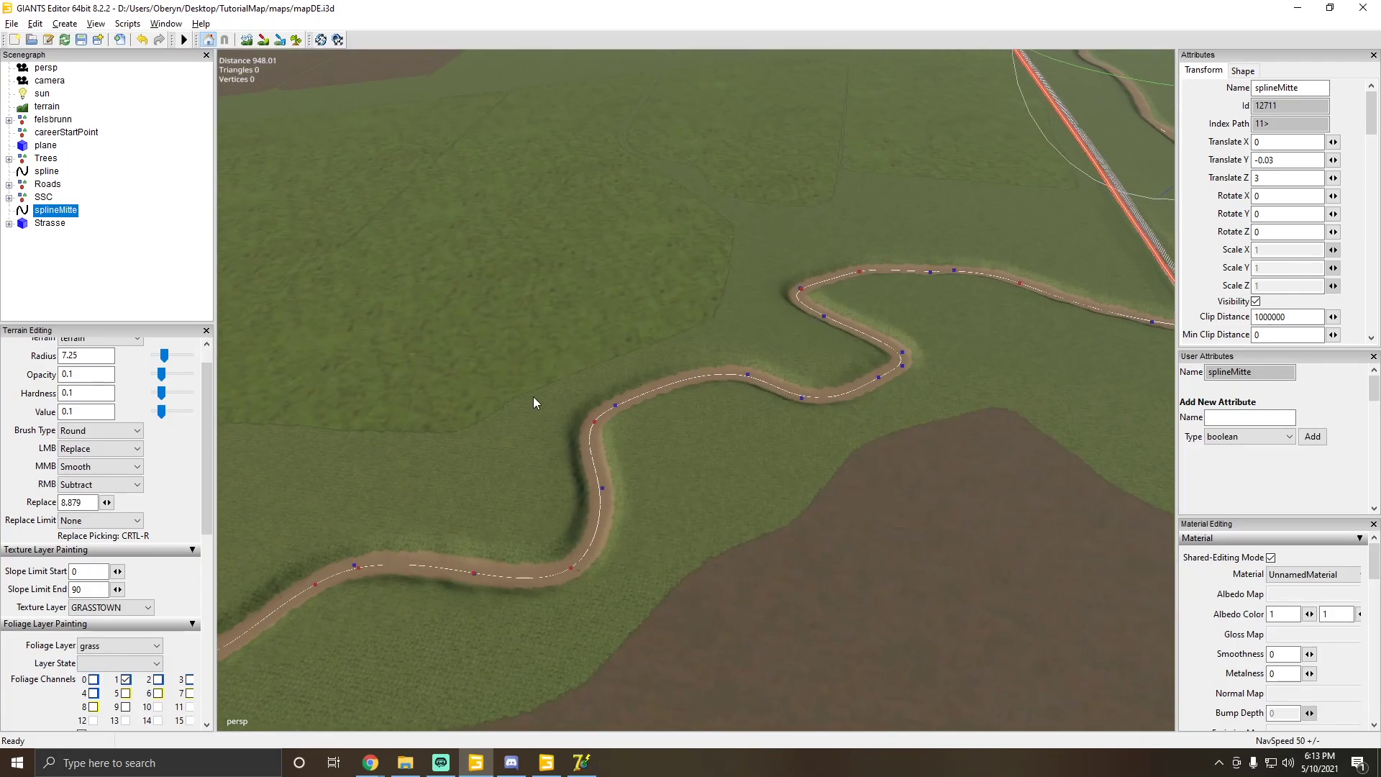
pyautogui.keyDown('alt'); pyautogui.moveTo(906, 302); pyautogui.dragTo(576, 485); pyautogui.keyUp('alt')
pyautogui.click(588, 306)
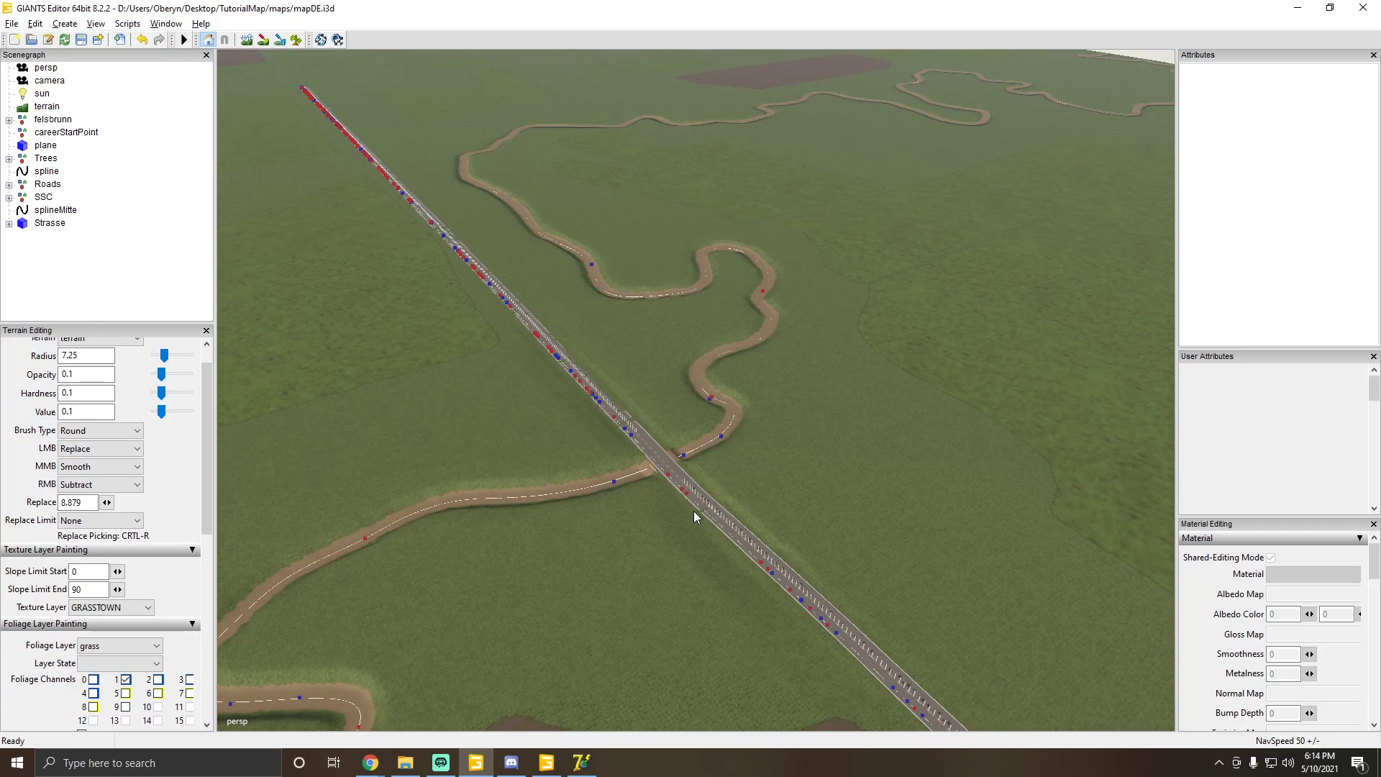
# Step: Review the Strasse road settings in SplineStreetConstructor, and back in mapDE.i3d inspect the road where it crosses the dirt track
pyautogui.click(581, 762)
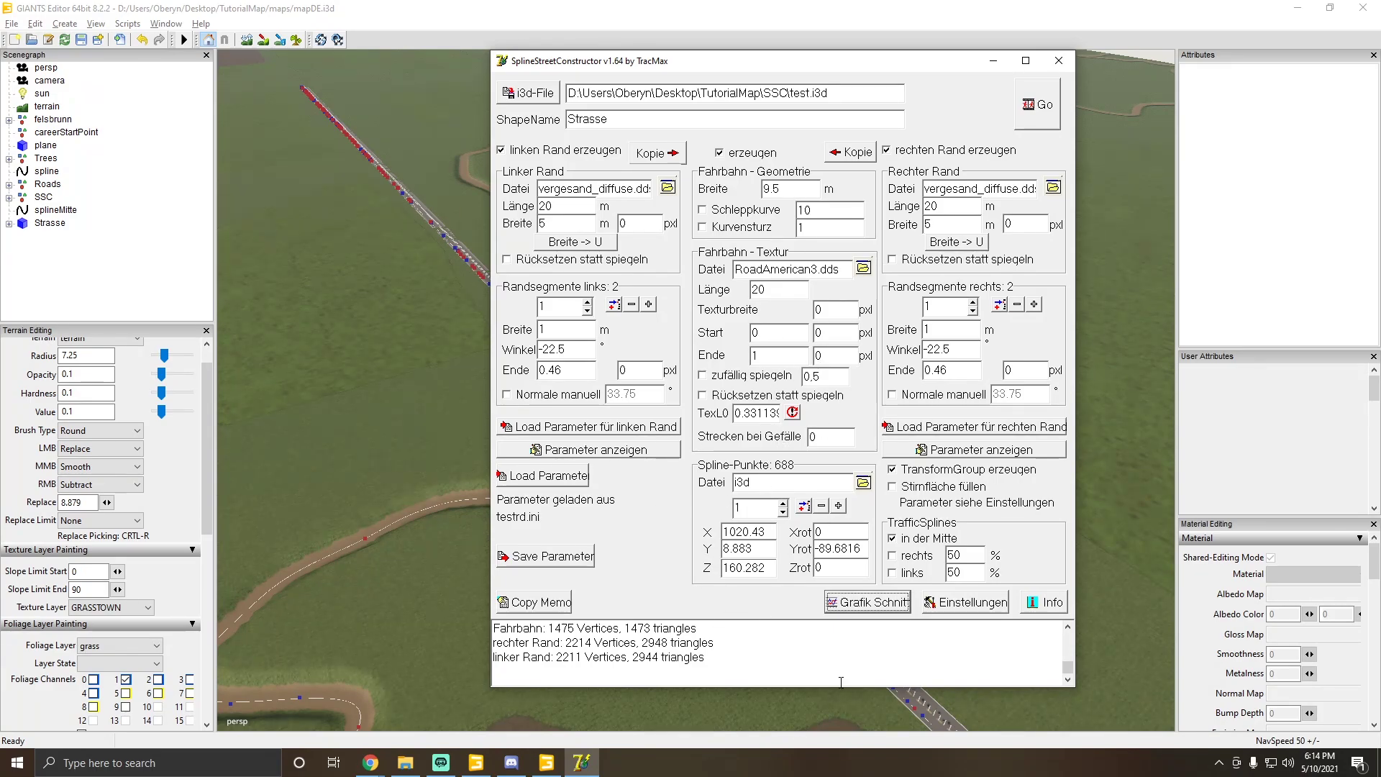
pyautogui.click(982, 67)
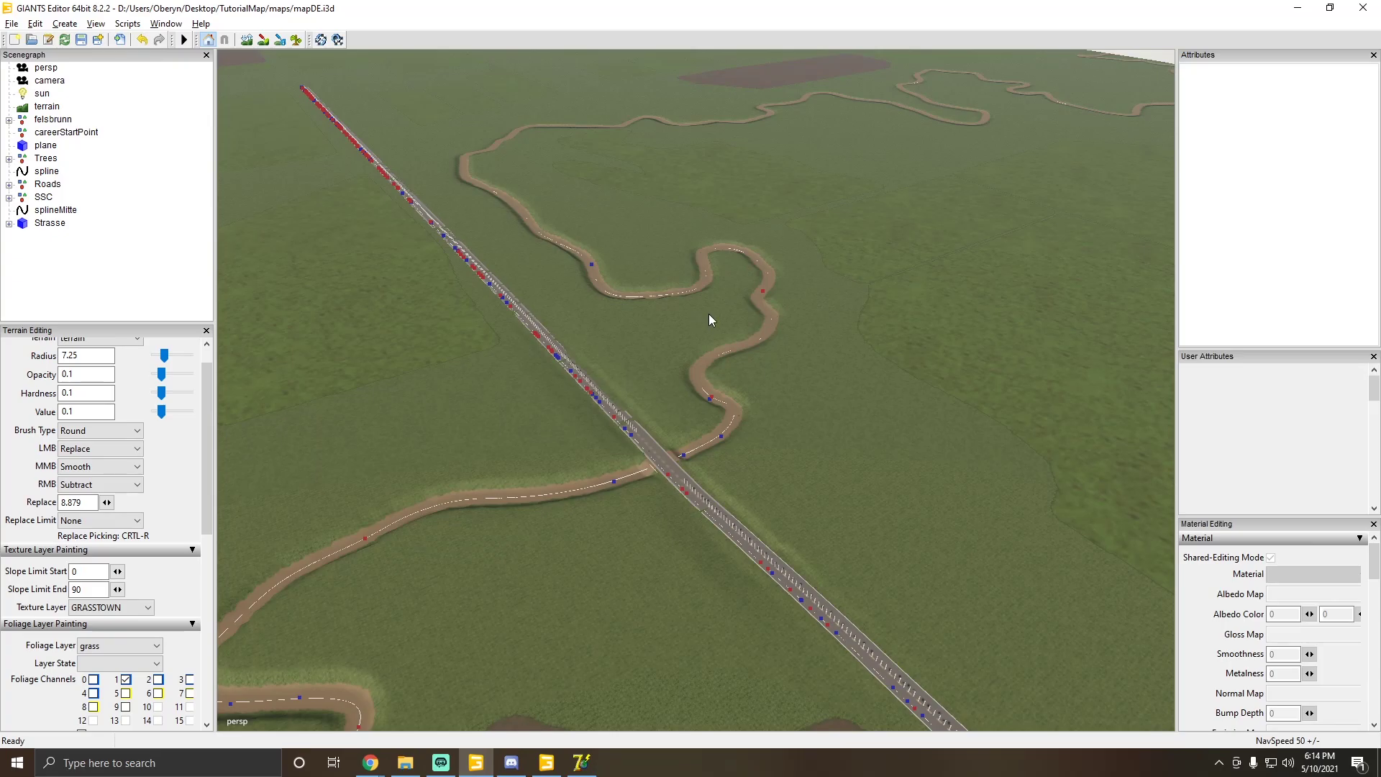
pyautogui.moveTo(709, 314)
pyautogui.keyDown('alt'); pyautogui.mouseDown()
pyautogui.moveTo(694, 361)
pyautogui.moveTo(707, 295)
pyautogui.mouseUp(); pyautogui.keyUp('alt')
pyautogui.scroll(3, 693, 361)
pyautogui.scroll(5, 706, 295)
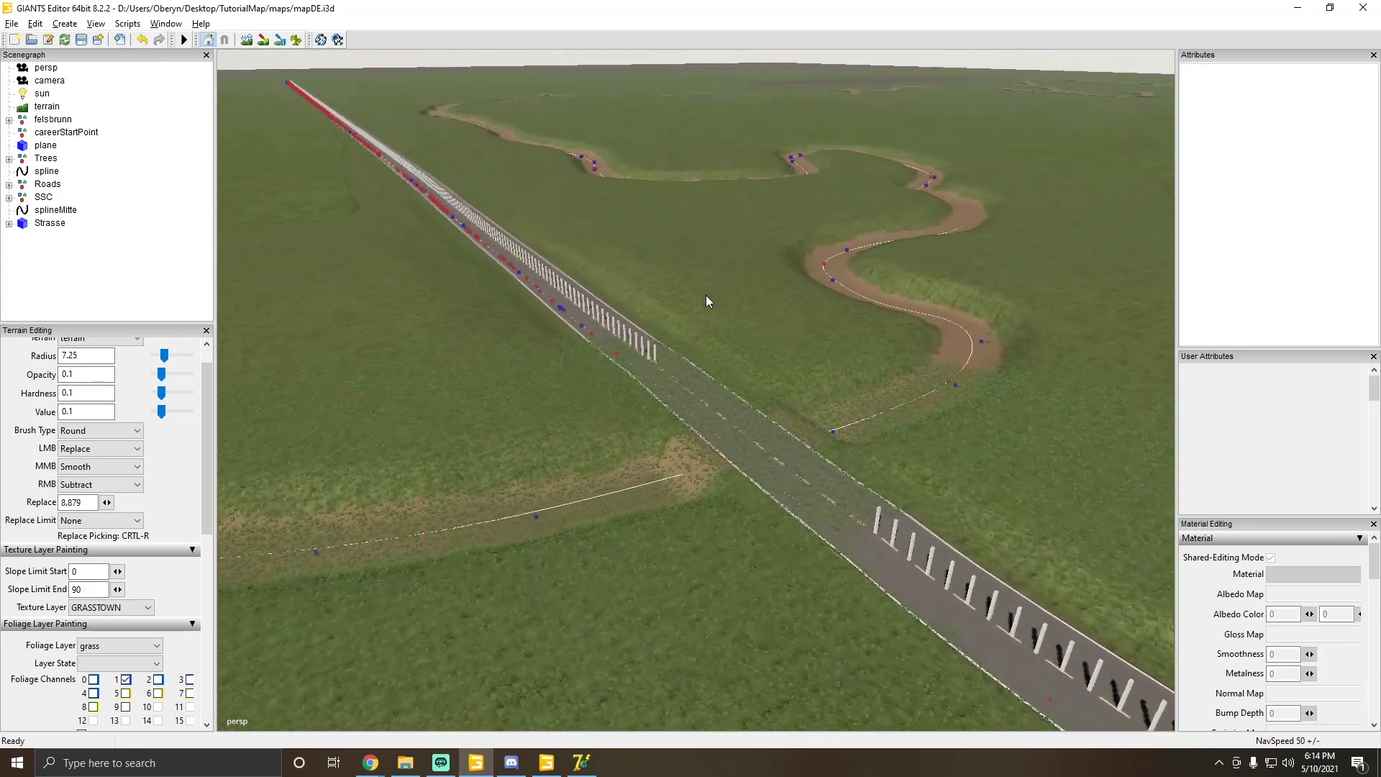
pyautogui.scroll(-10, 705, 295)
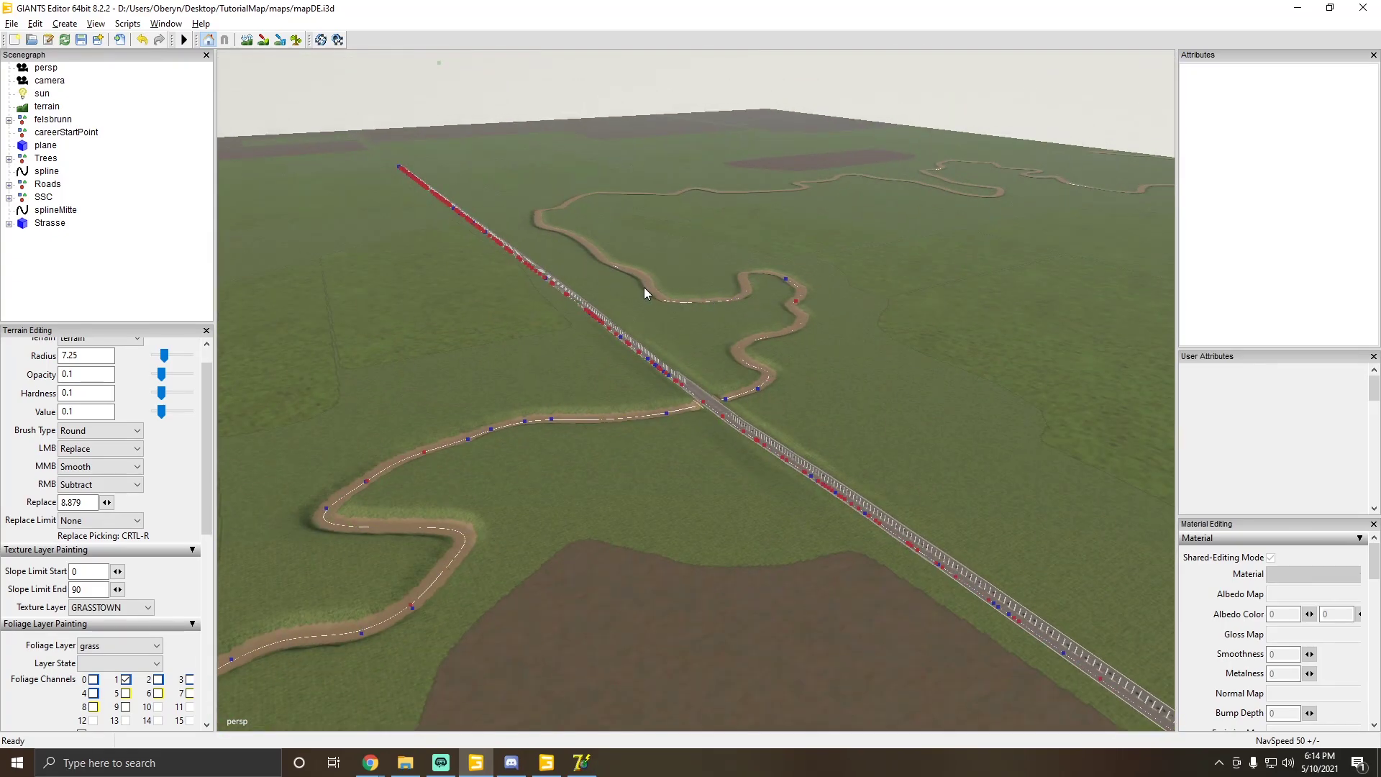
pyautogui.moveTo(640, 309)
pyautogui.keyDown('alt'); pyautogui.mouseDown()
pyautogui.moveTo(656, 310)
pyautogui.moveTo(646, 304)
pyautogui.mouseUp(); pyautogui.keyUp('alt')
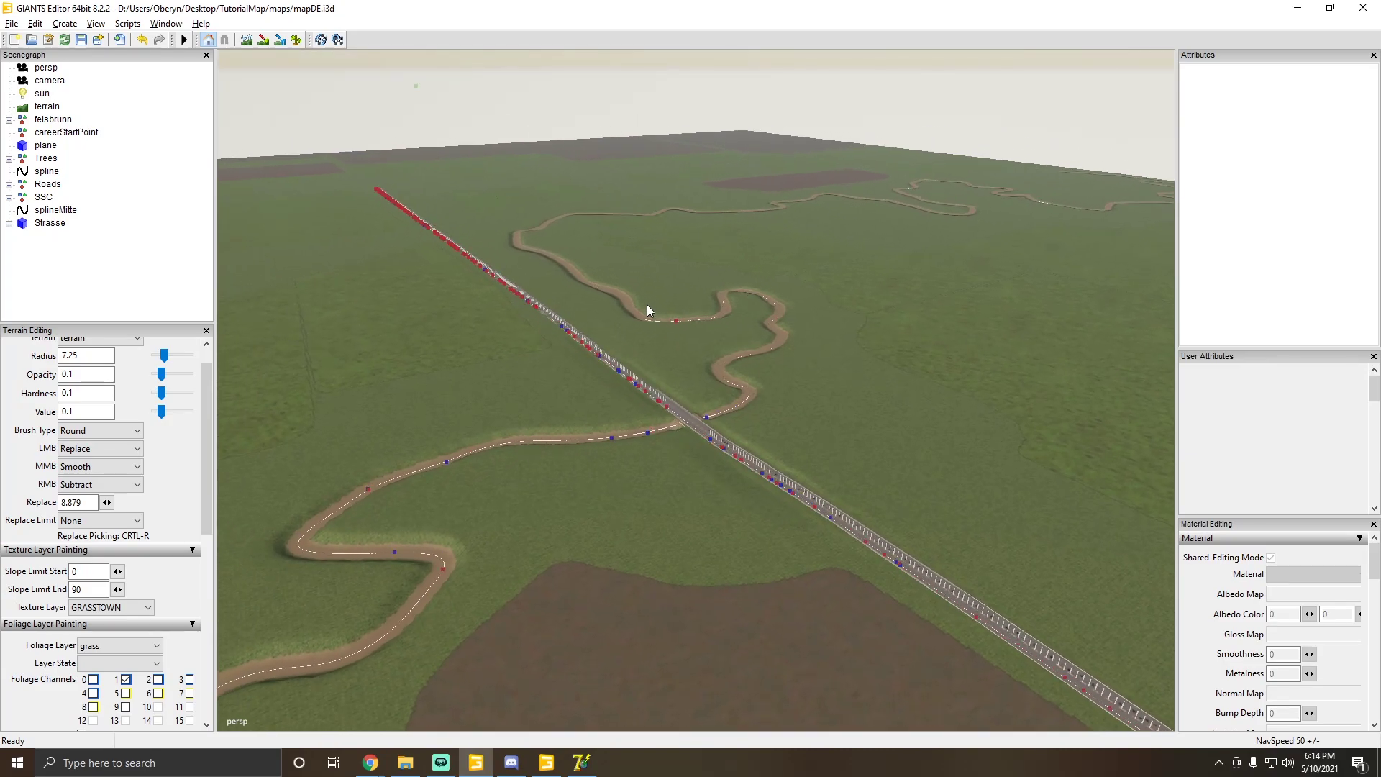